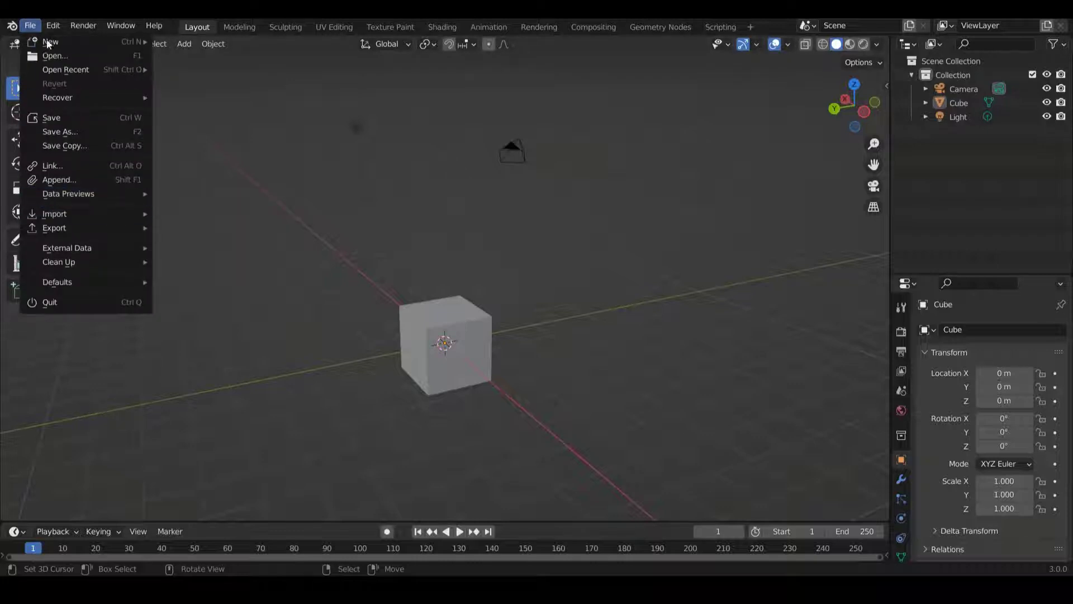
Open the Preferences and check the keymap presets offered besides Blender 27x.
click(54, 26)
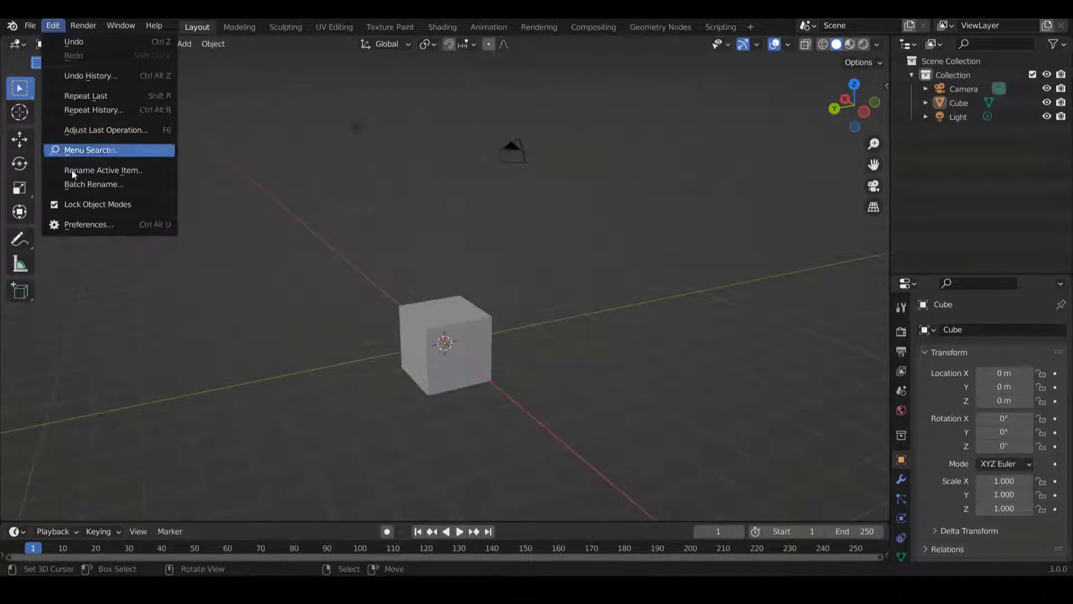
click(95, 224)
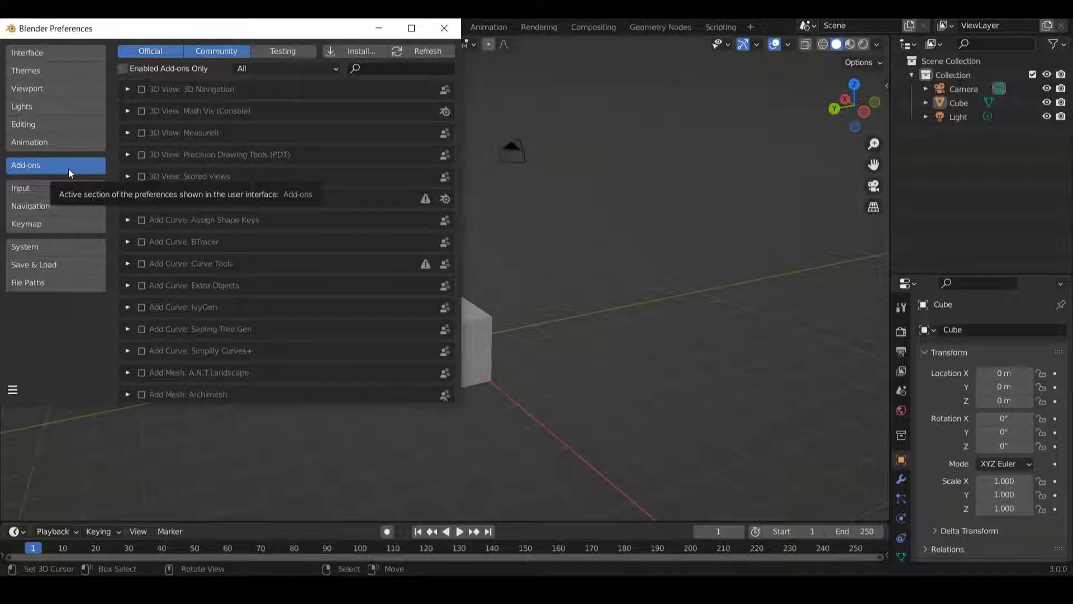
click(60, 224)
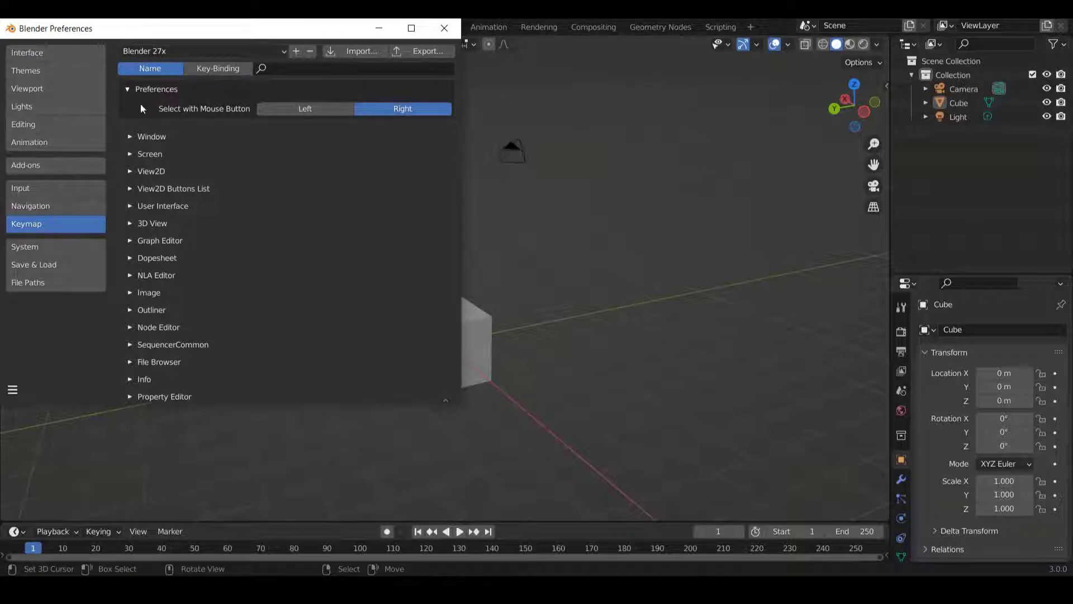
click(148, 52)
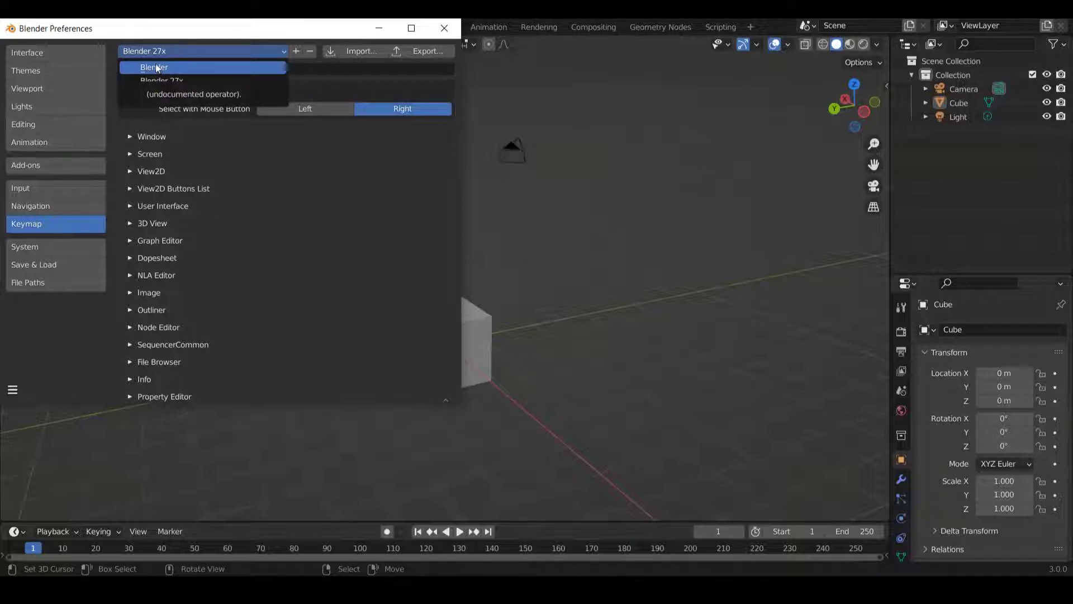
click(156, 68)
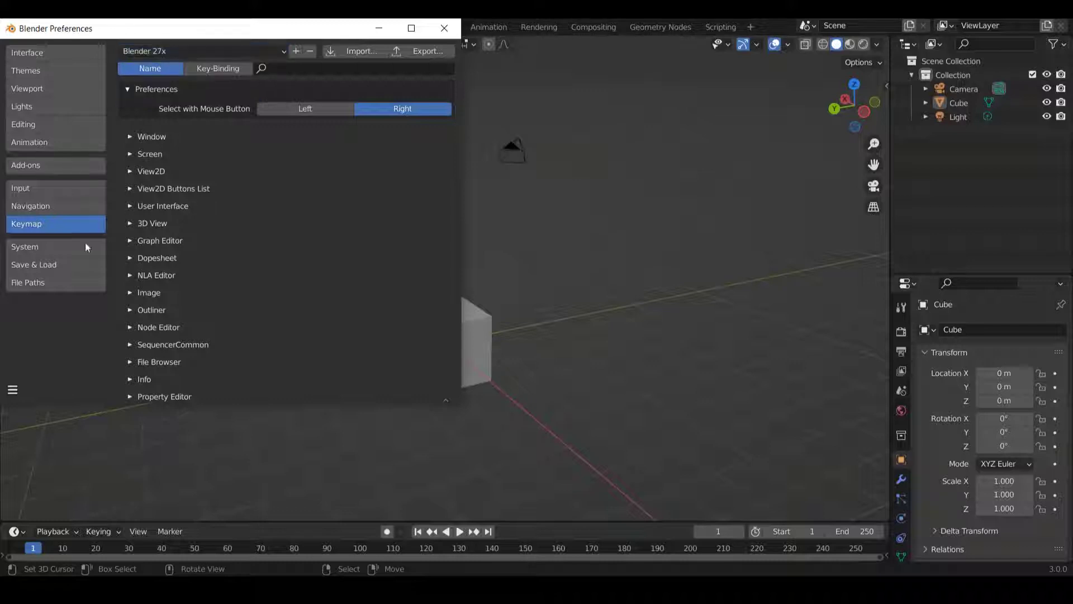
Search the add-ons for "loo" to check the LoopTools add-on, and close the Preferences.
click(49, 167)
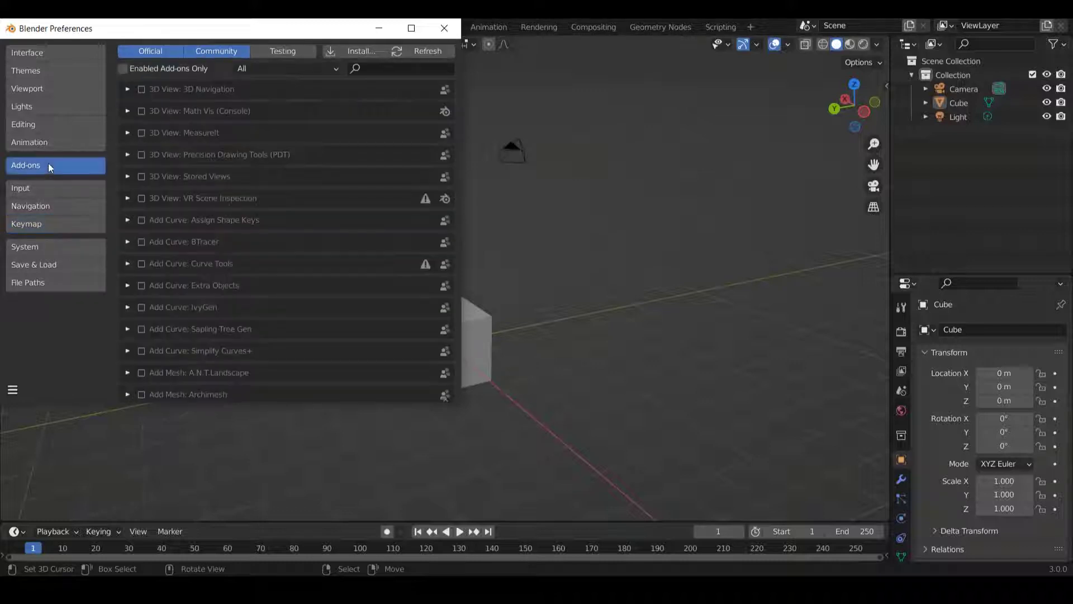
click(375, 70)
text(loo)
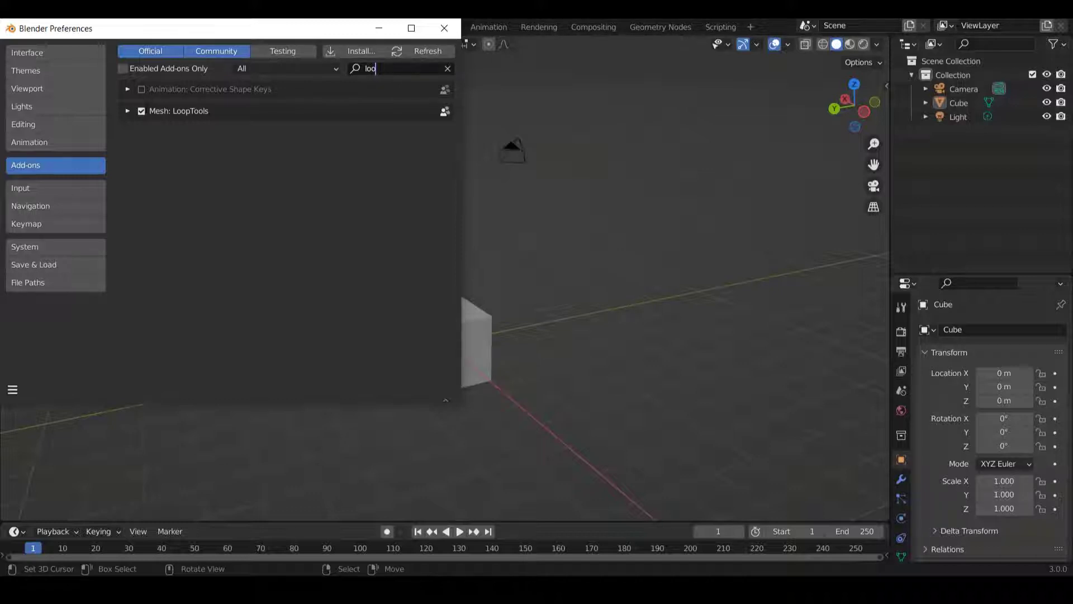
click(451, 31)
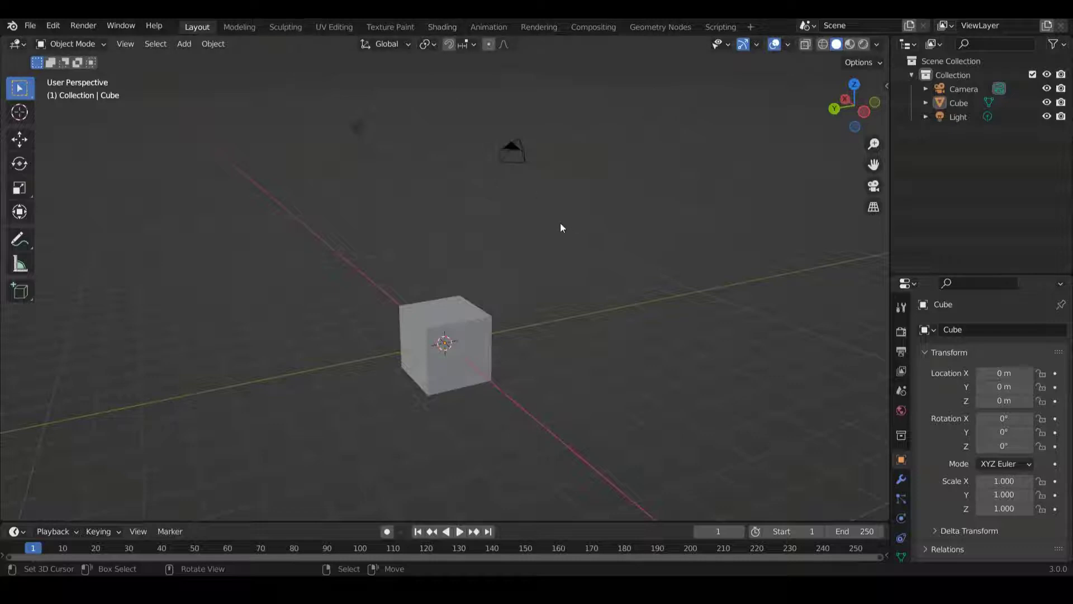
Start the Shortcut VUr key display in the 3D viewport and hide its settings again.
middle_drag(562, 228, 531, 262)
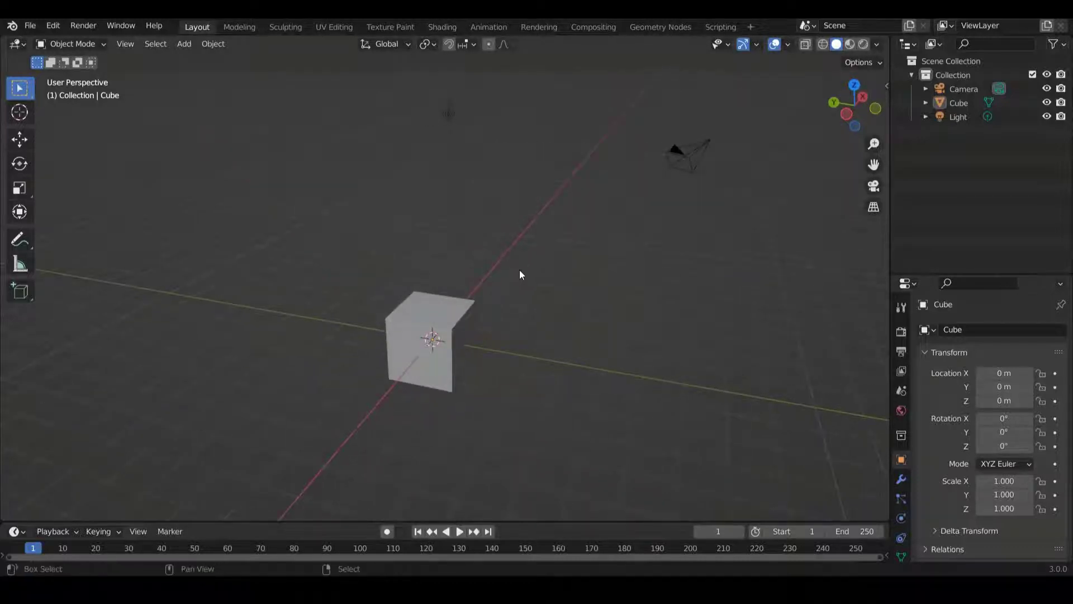
shift+scroll(519, 269, down, 2)
ctrl+scroll(521, 266, up, 2)
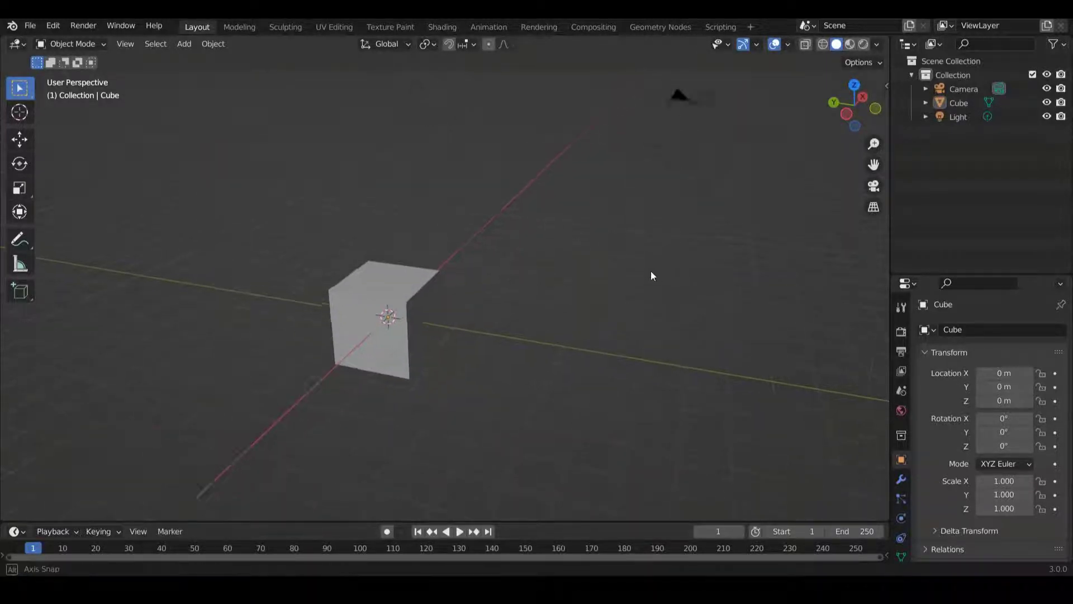
middle_drag(652, 276, 612, 272)
key(n)
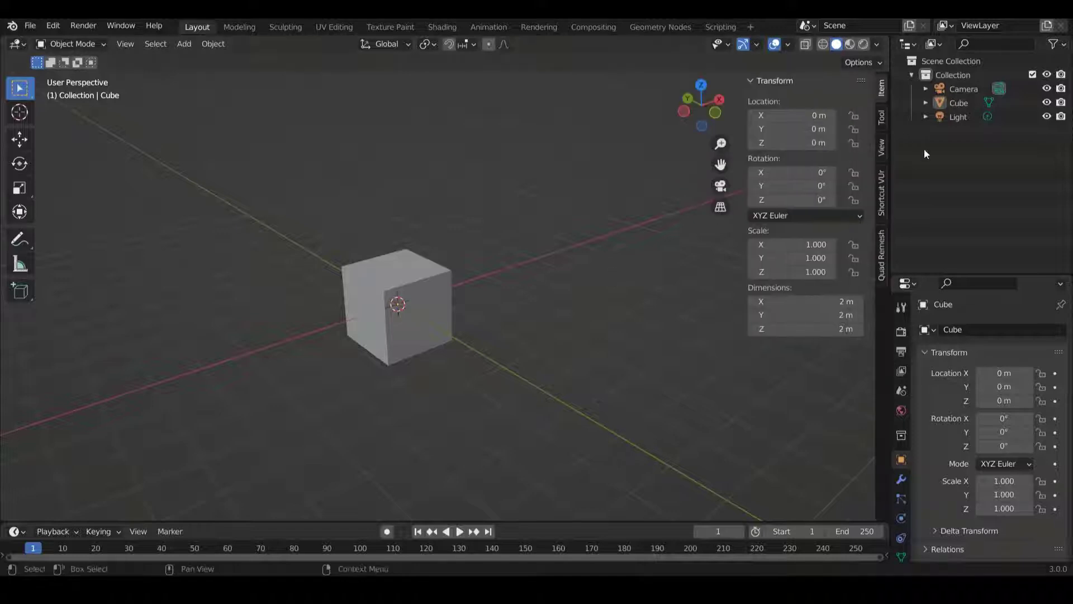
click(882, 192)
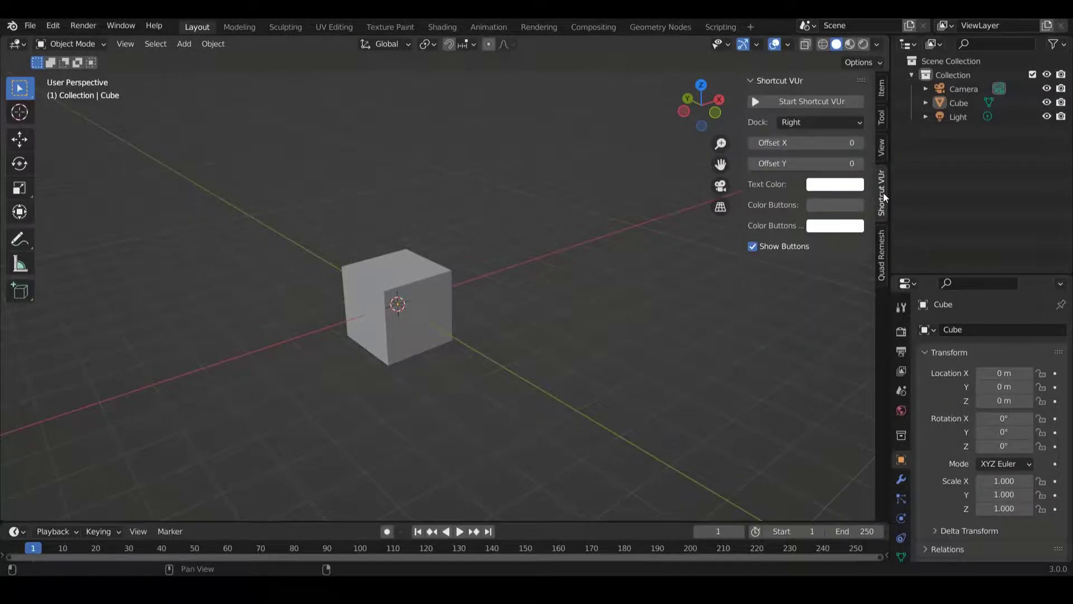
click(800, 98)
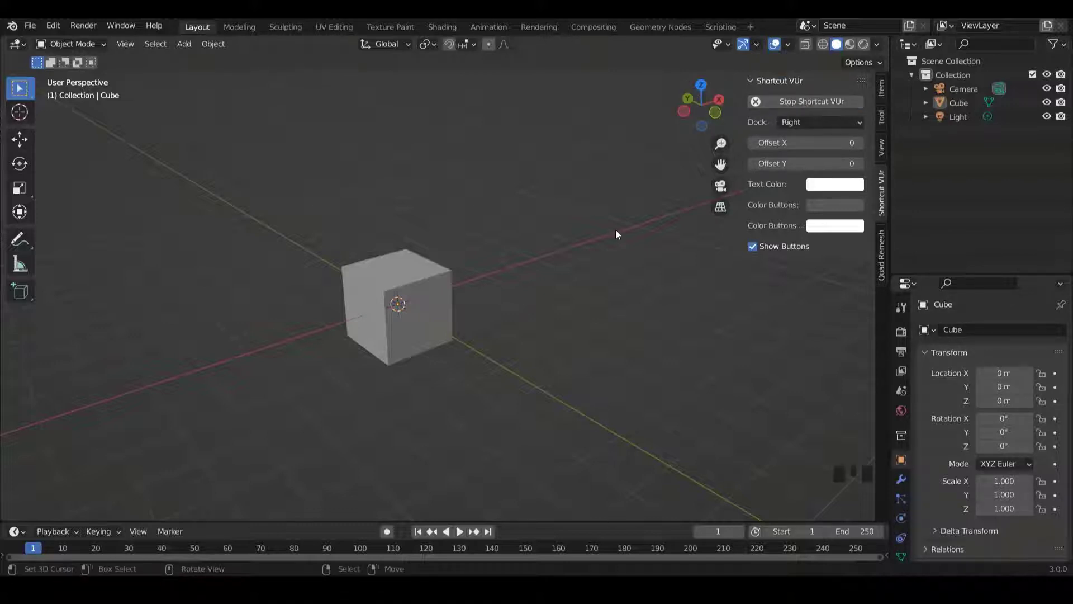
key(n)
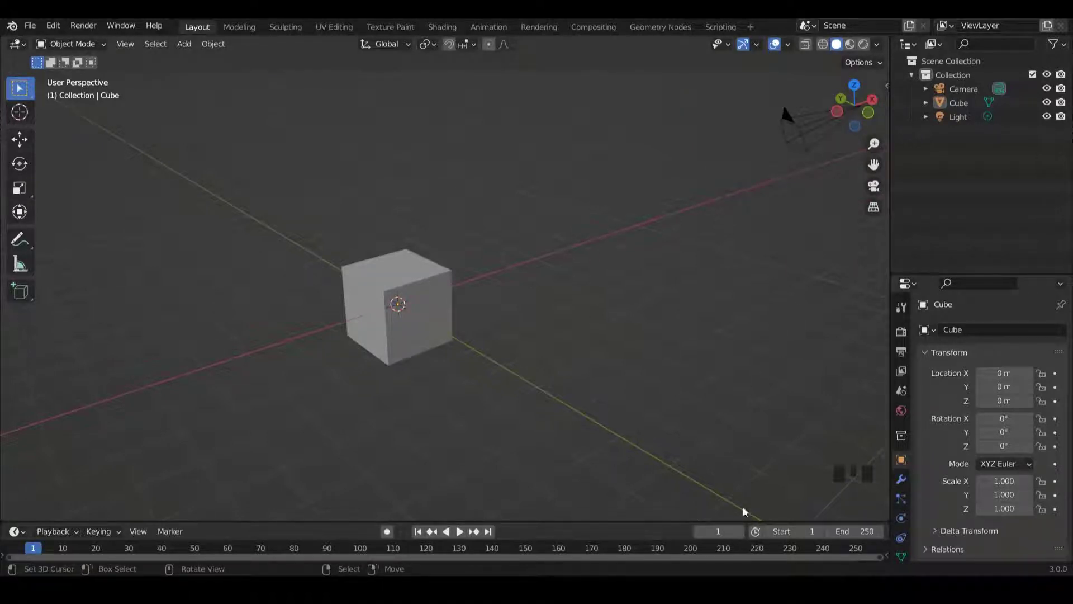
Widen the Outliner and Properties areas by narrowing the 3D viewport.
click(811, 239)
drag(890, 226, 776, 257)
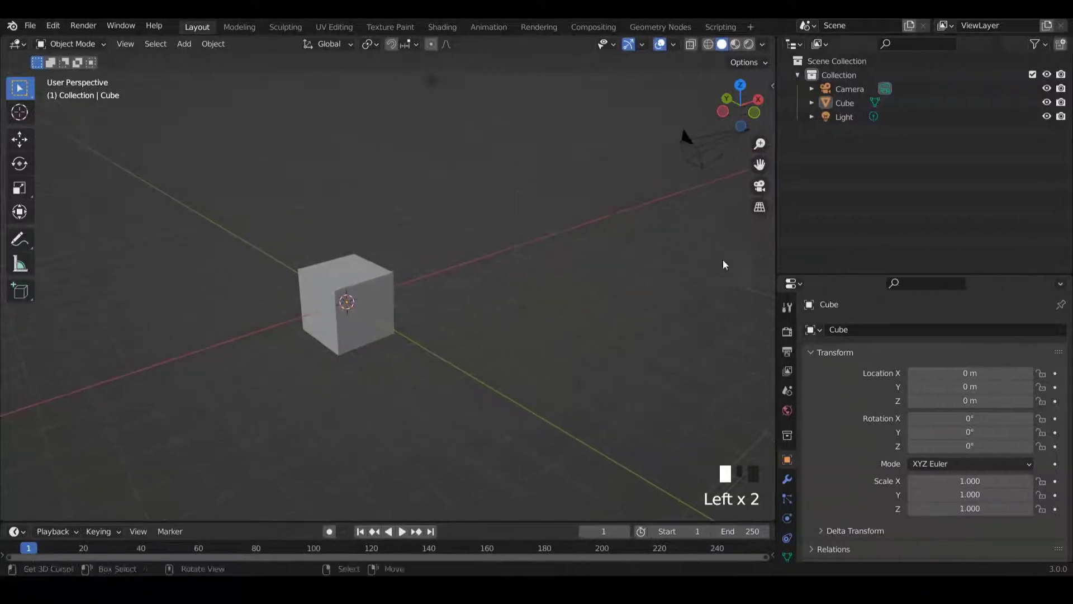
ctrl+scroll(526, 246, down, 4)
shift+scroll(528, 234, down, 3)
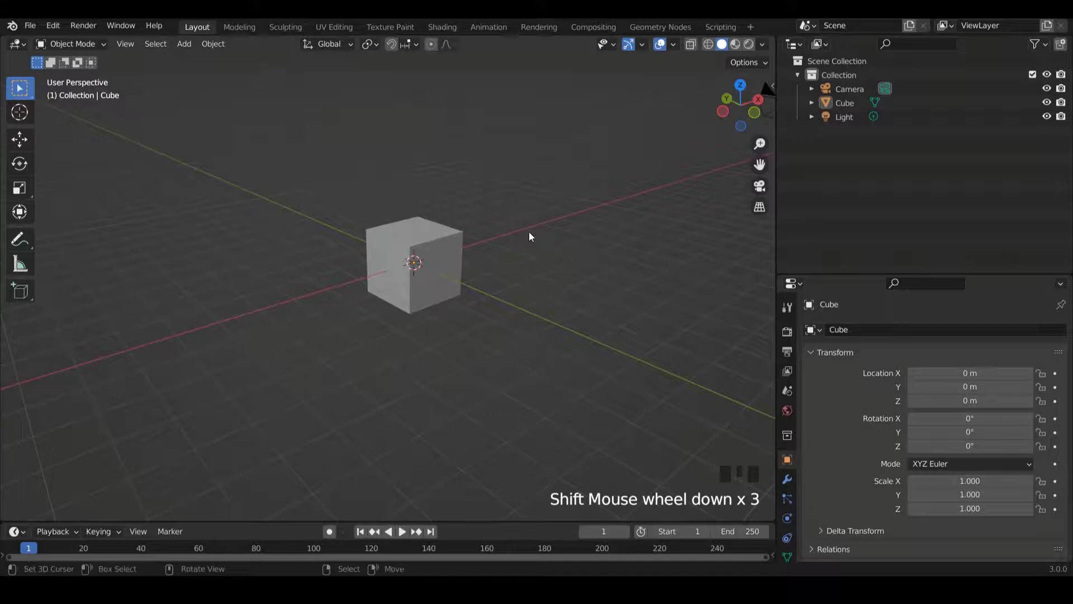
scroll(531, 237, up, 2)
middle_drag(594, 223, 549, 230)
ctrl+scroll(550, 228, up, 2)
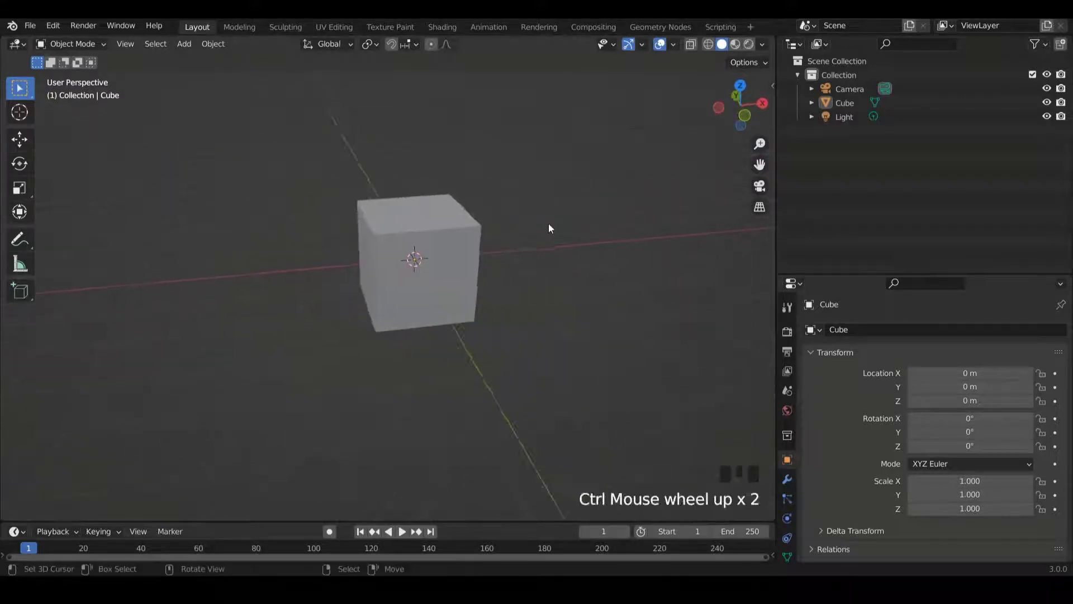
shift+scroll(554, 229, up, 1)
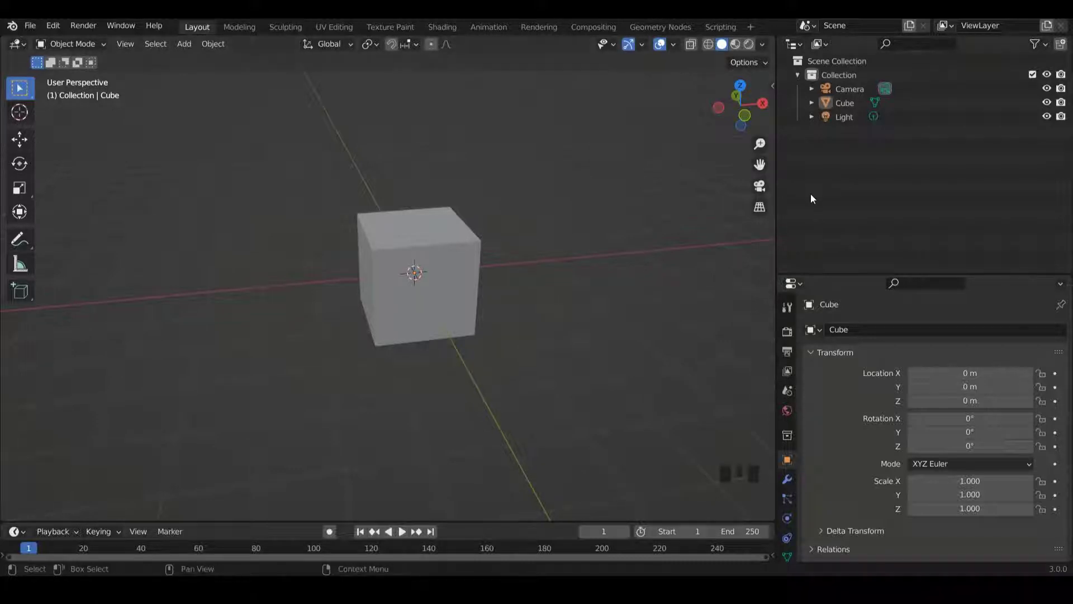
Turn the Outliner area into a UV Editor and load the gamecube-5 JPG reference image from the Desktop's kit folder.
click(791, 45)
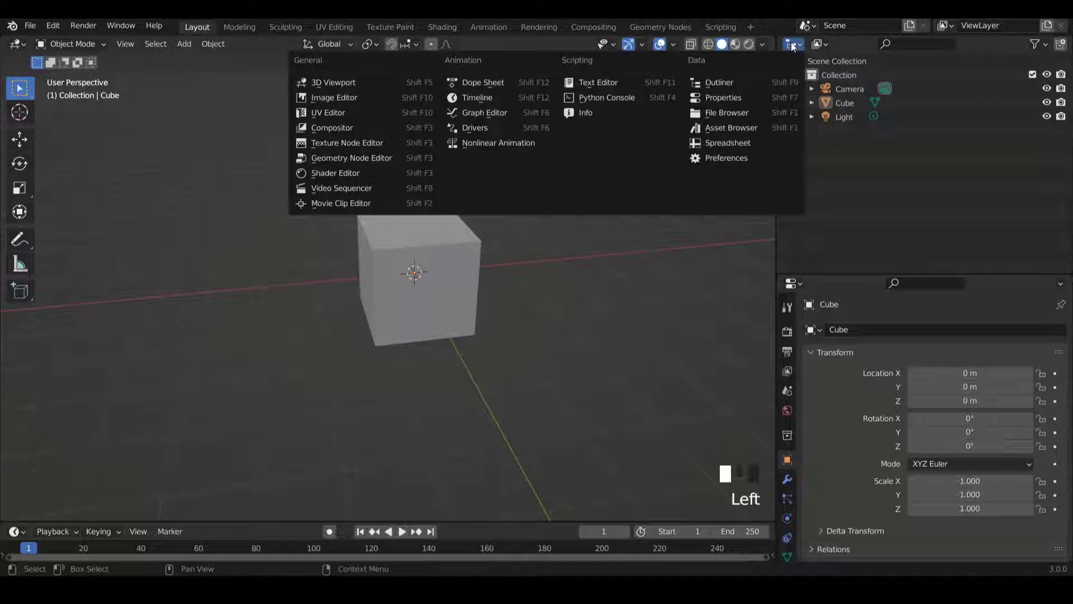
click(324, 112)
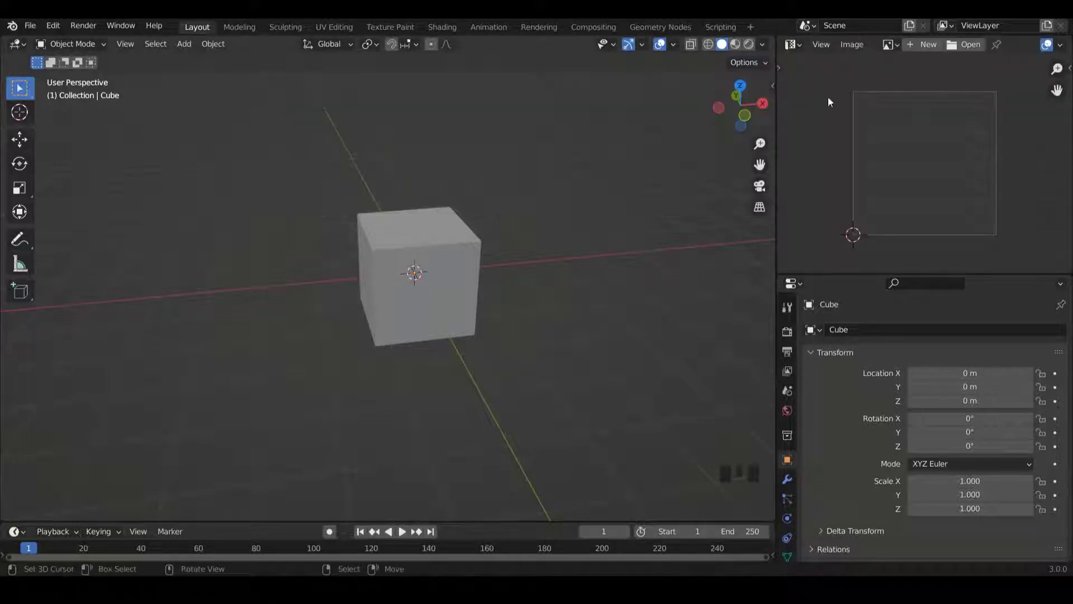
click(963, 45)
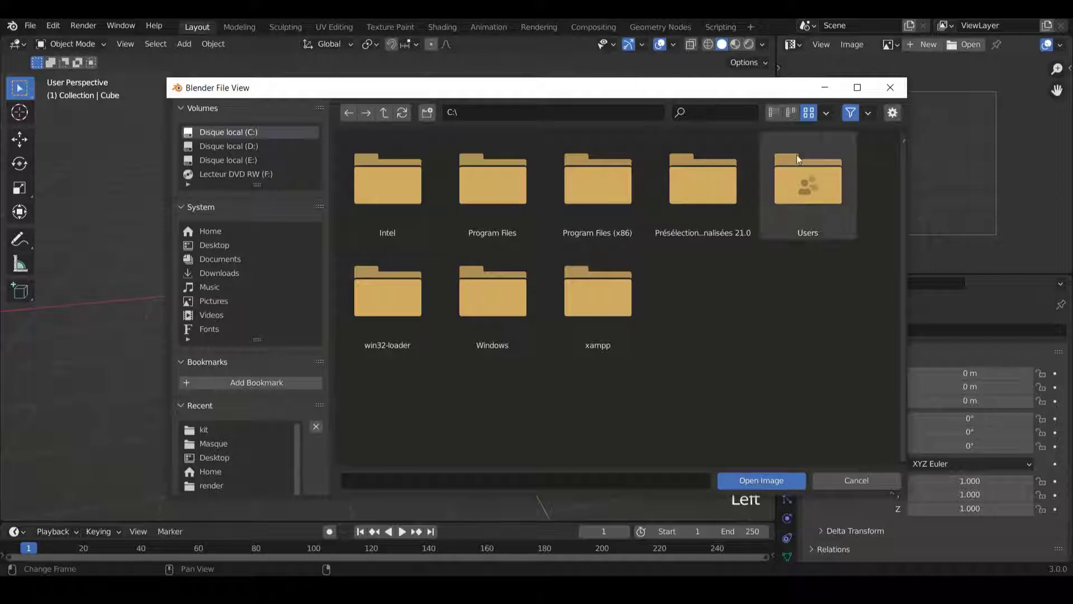
click(202, 246)
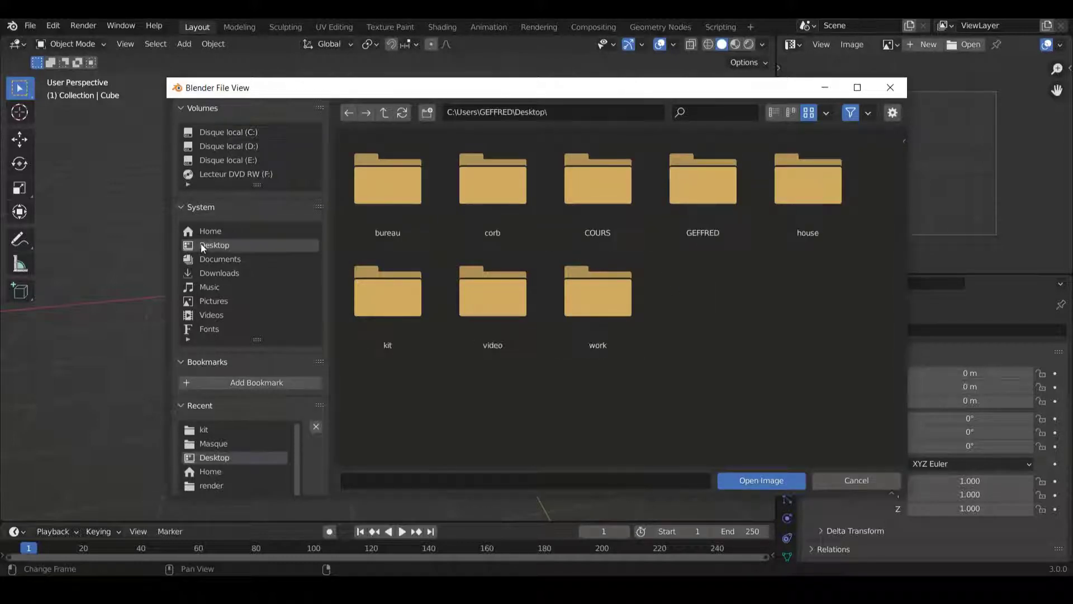
click(397, 295)
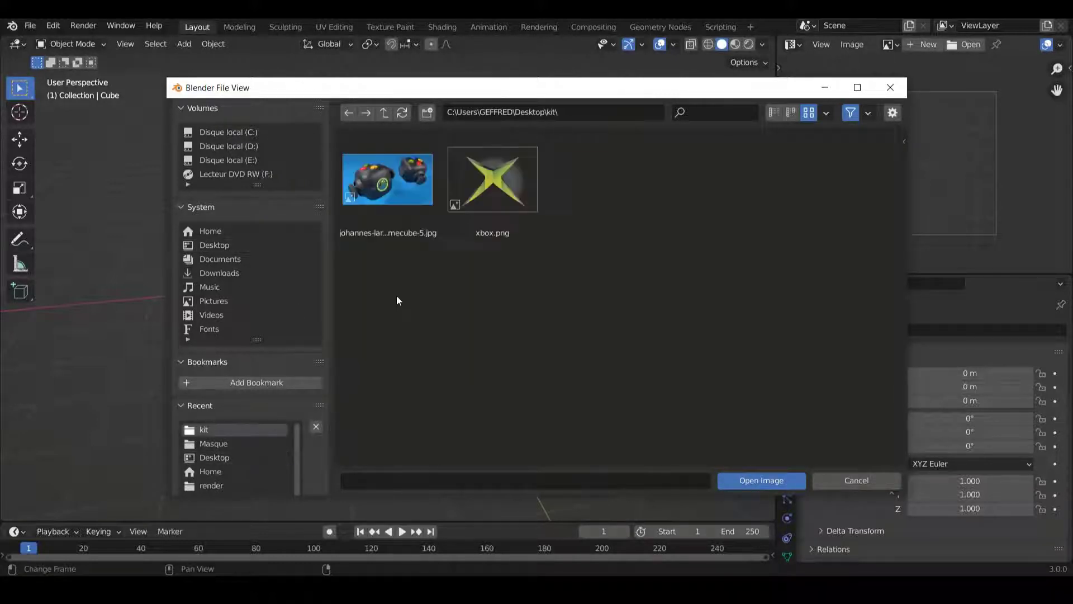
click(385, 196)
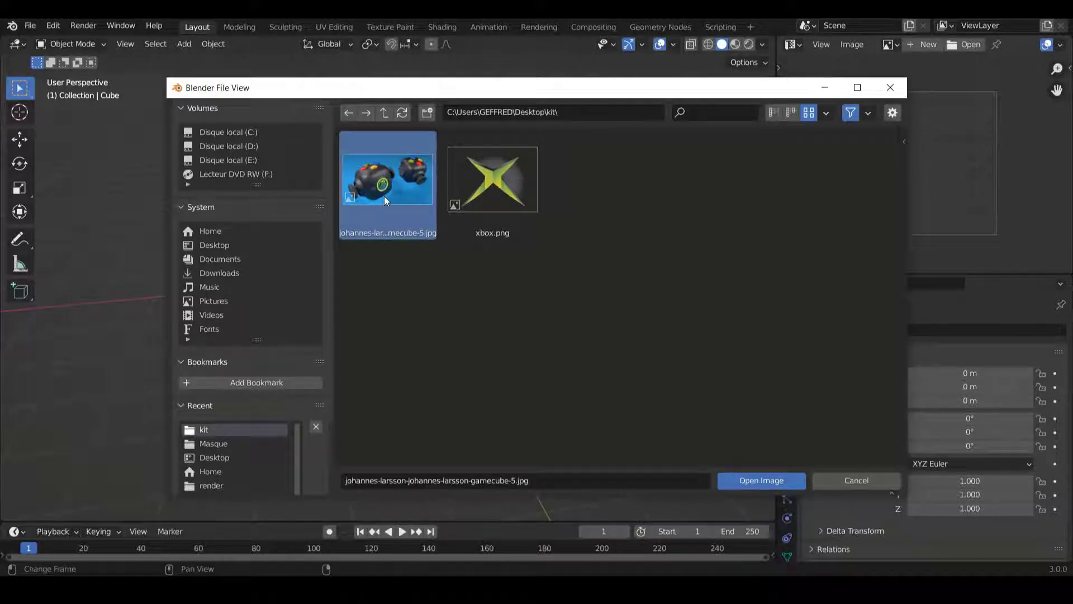
double_click(390, 189)
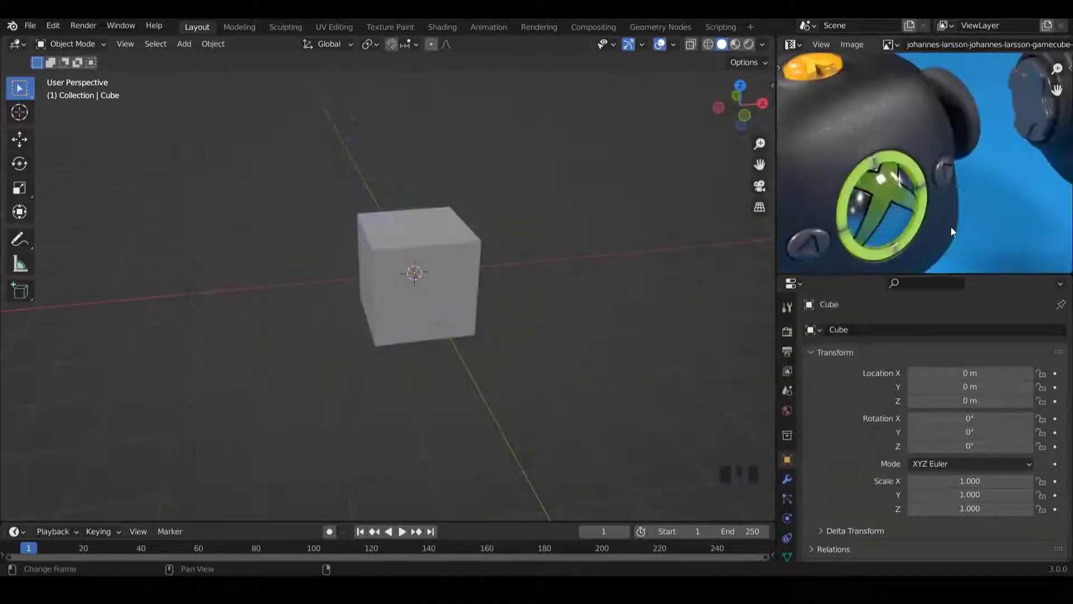
scroll(934, 224, down, 4)
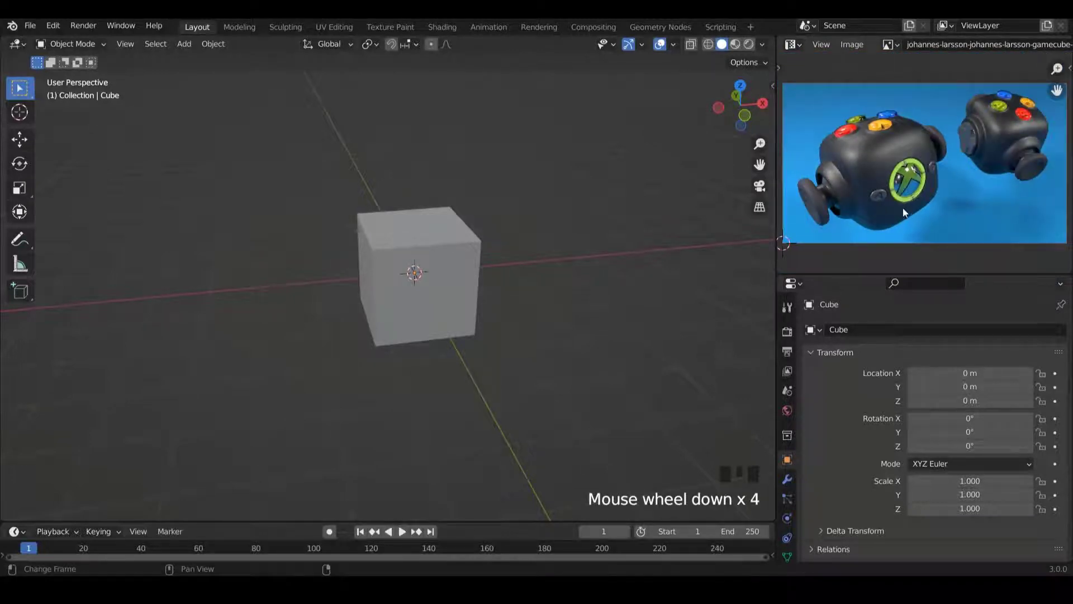
Delete the camera and the light from the scene in front view, keeping the cube.
middle_drag(457, 248, 544, 273)
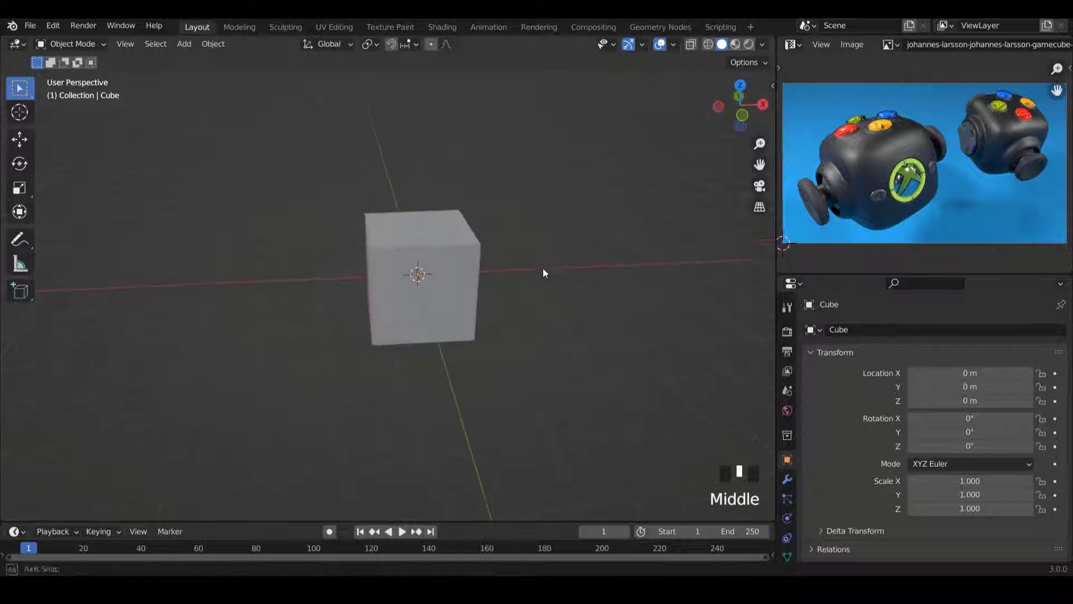
key(KP_1)
ctrl+scroll(484, 239, up, 4)
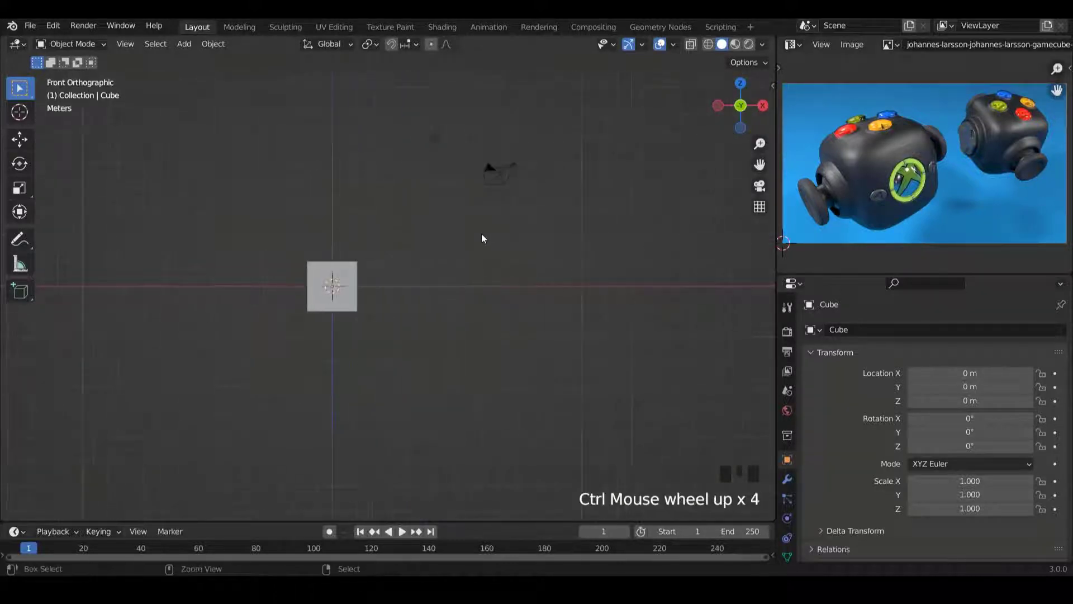
shift+scroll(483, 238, up, 4)
drag(382, 151, 581, 286)
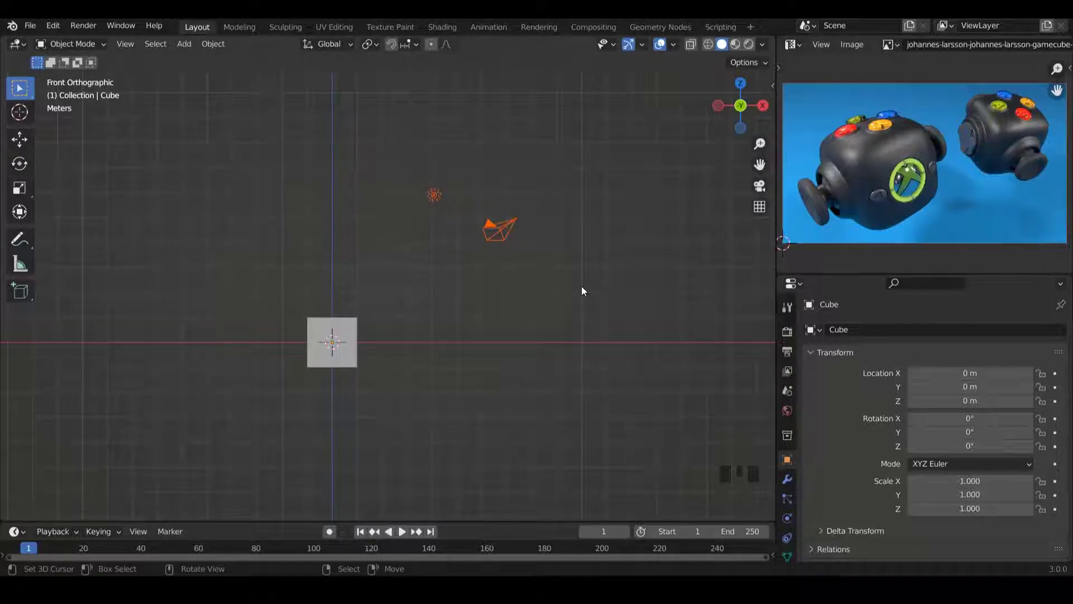
key(Delete)
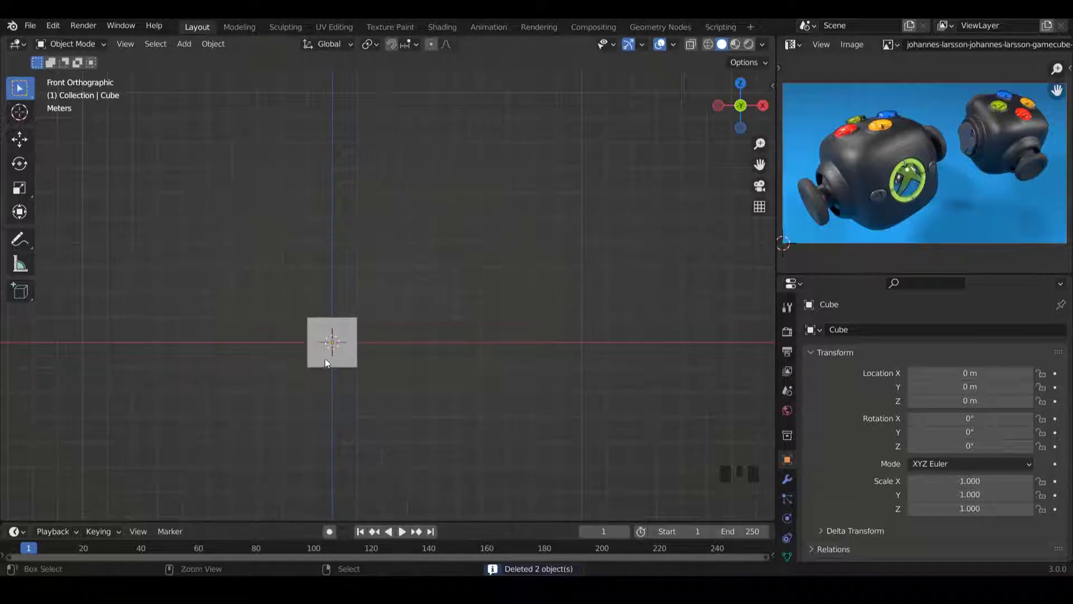
Select the default cube and look at it in perspective.
scroll(341, 358, up, 2)
ctrl+scroll(348, 361, down, 3)
scroll(352, 359, down, 1)
scroll(353, 349, up, 4)
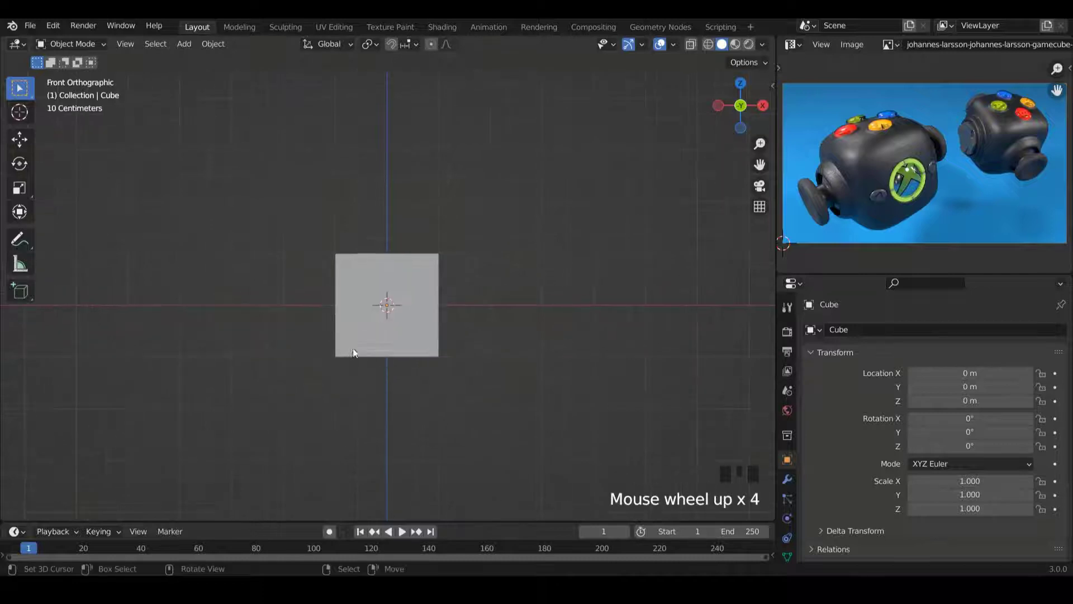
right_click(376, 307)
middle_drag(377, 307, 471, 307)
middle_drag(549, 317, 525, 280)
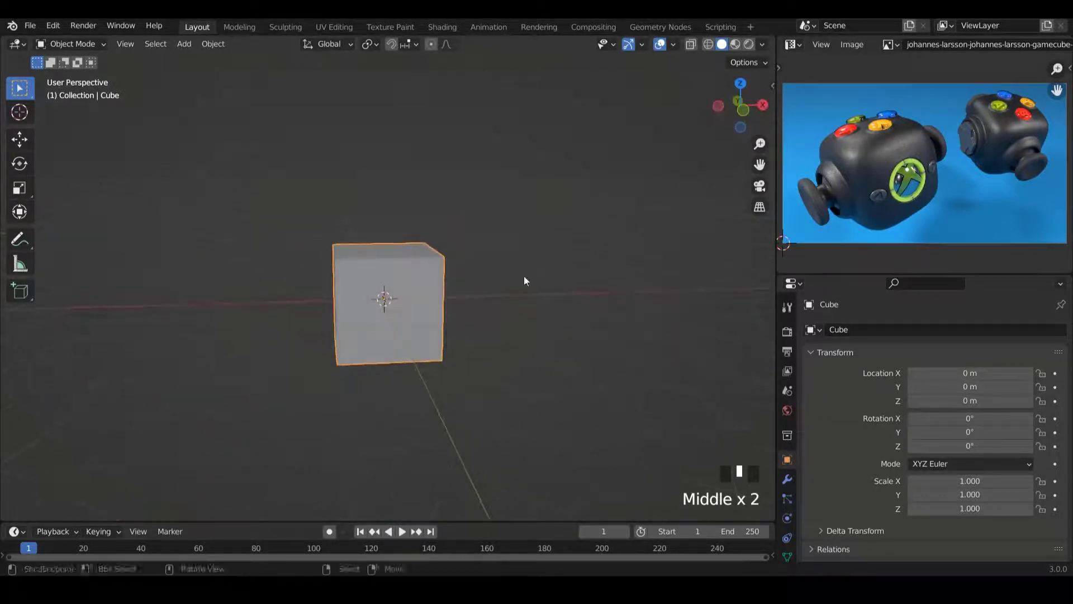
Widen and split the reference image area side by side, and switch the half next to the 3D viewport to the Outliner.
drag(777, 157, 749, 161)
drag(745, 37, 927, 74)
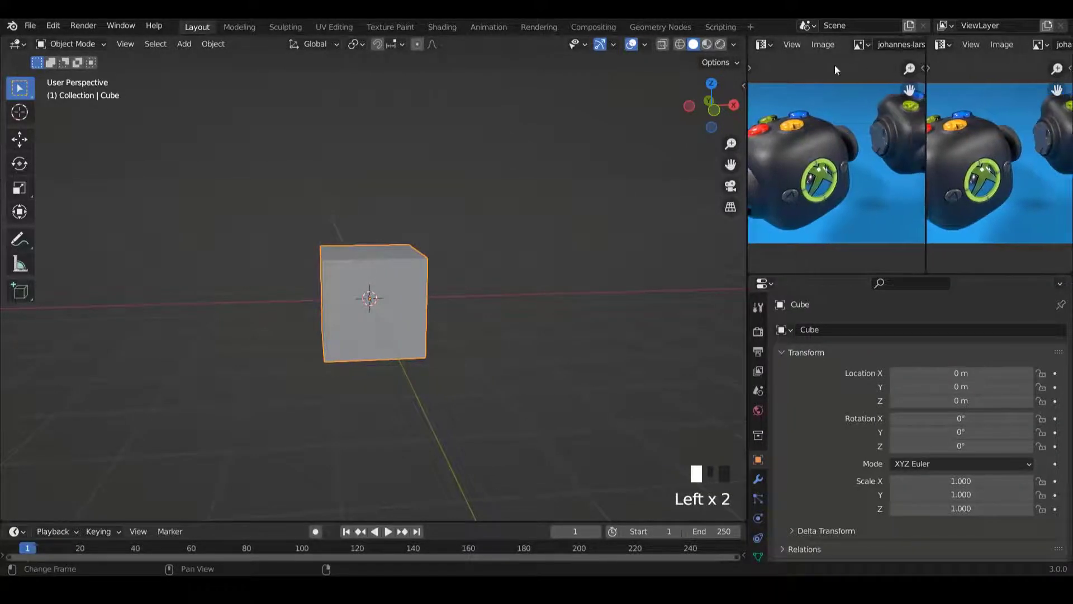
click(762, 45)
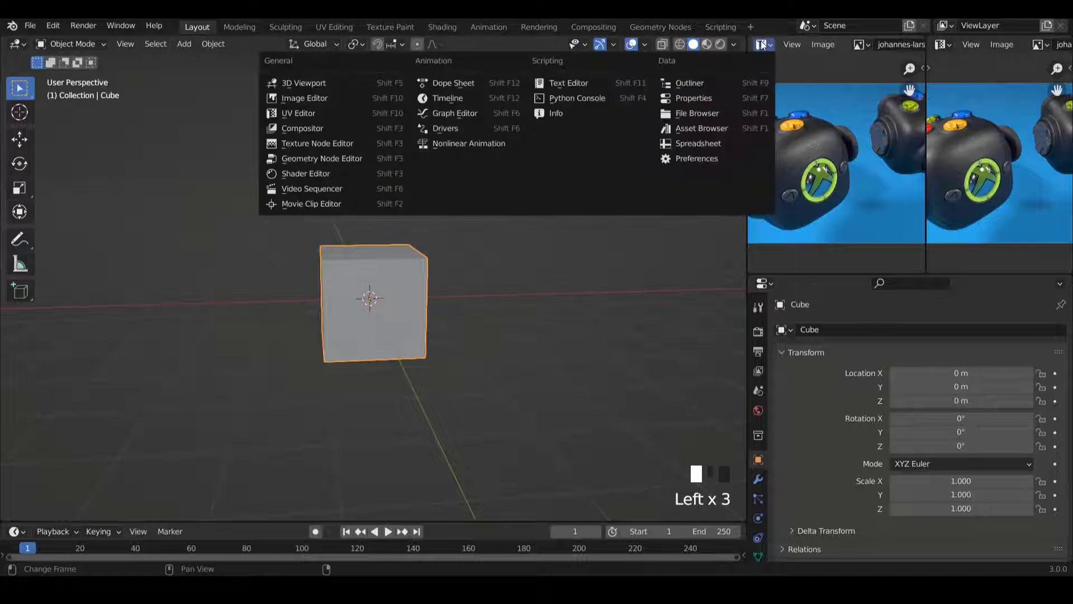
click(703, 83)
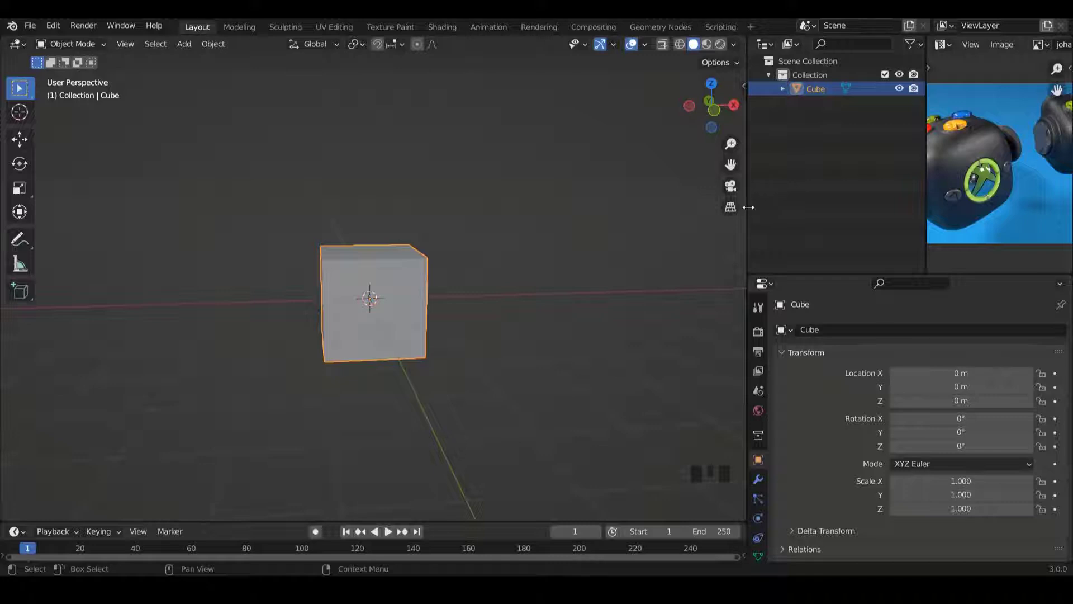
Narrow the Outliner and widen the reference image area so that both fidget cubes in the picture are visible.
drag(748, 208, 738, 207)
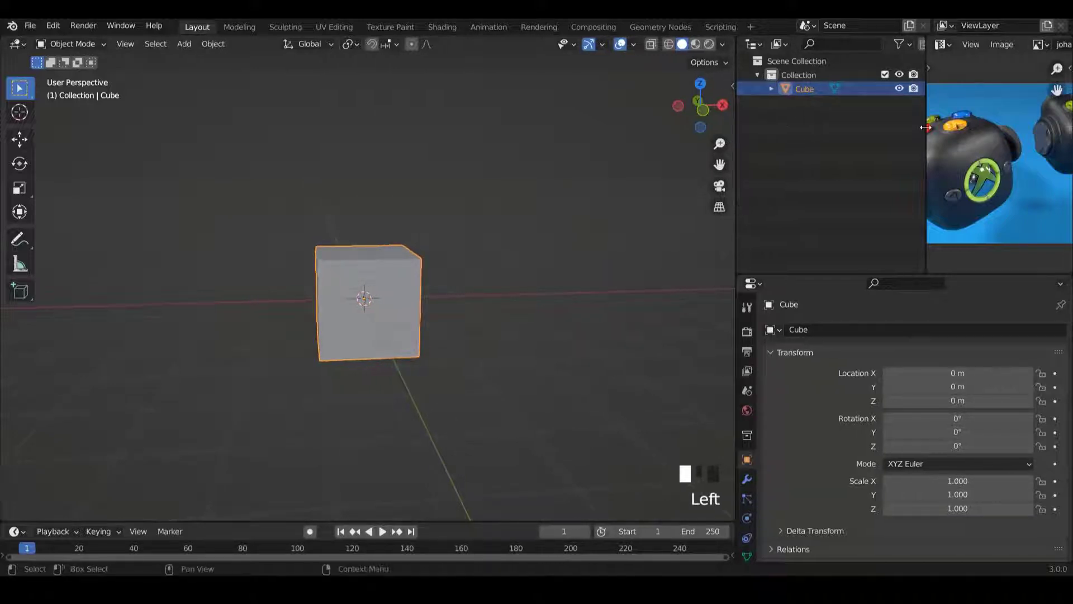
drag(925, 127, 872, 134)
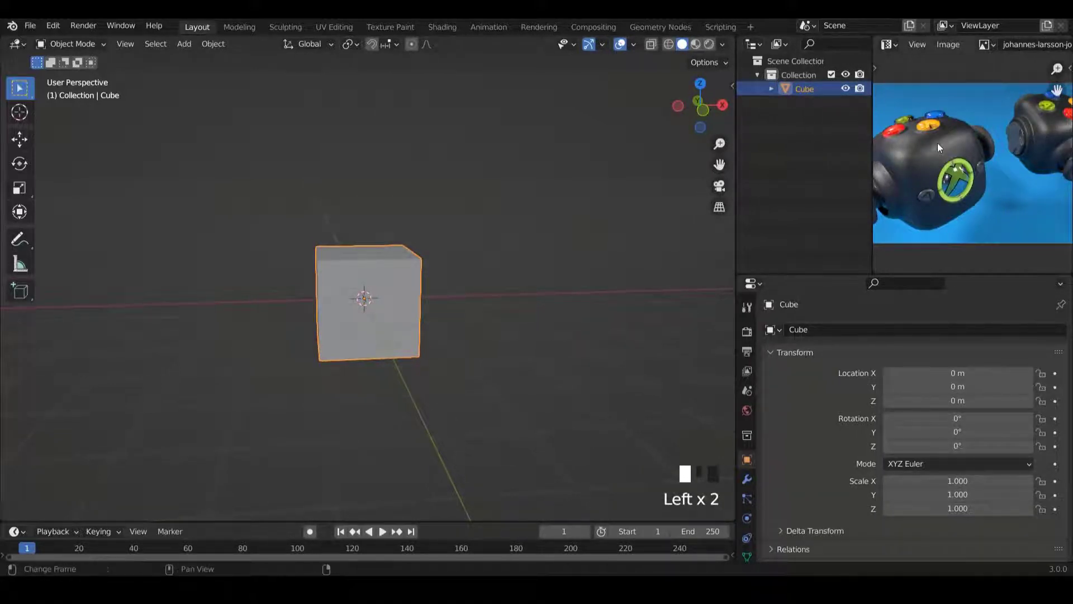
drag(736, 222, 696, 234)
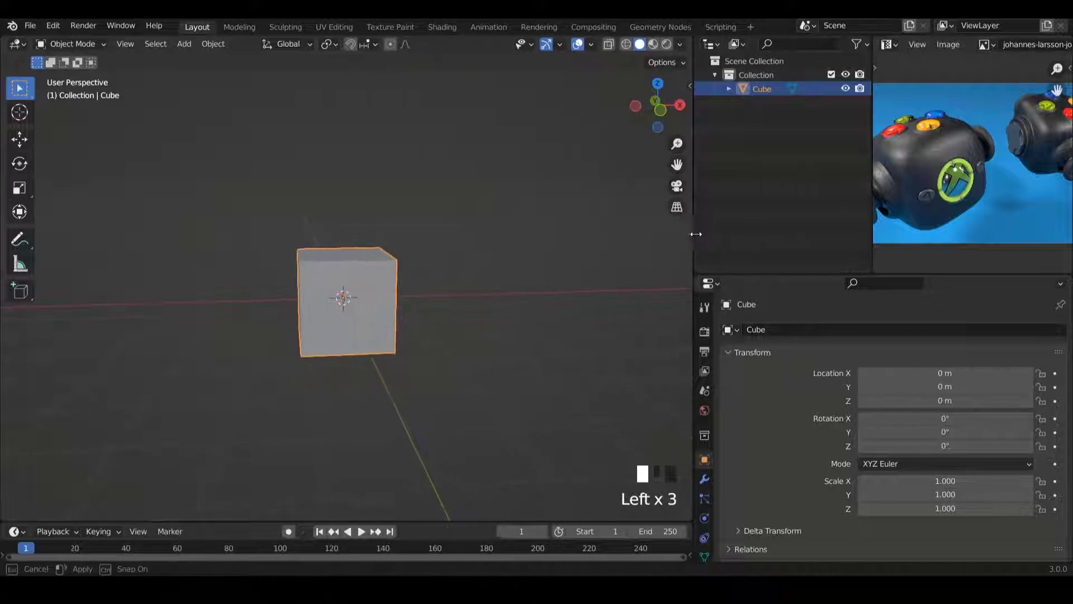
drag(874, 168, 788, 175)
ctrl+scroll(478, 337, down, 3)
shift+scroll(462, 250, down, 3)
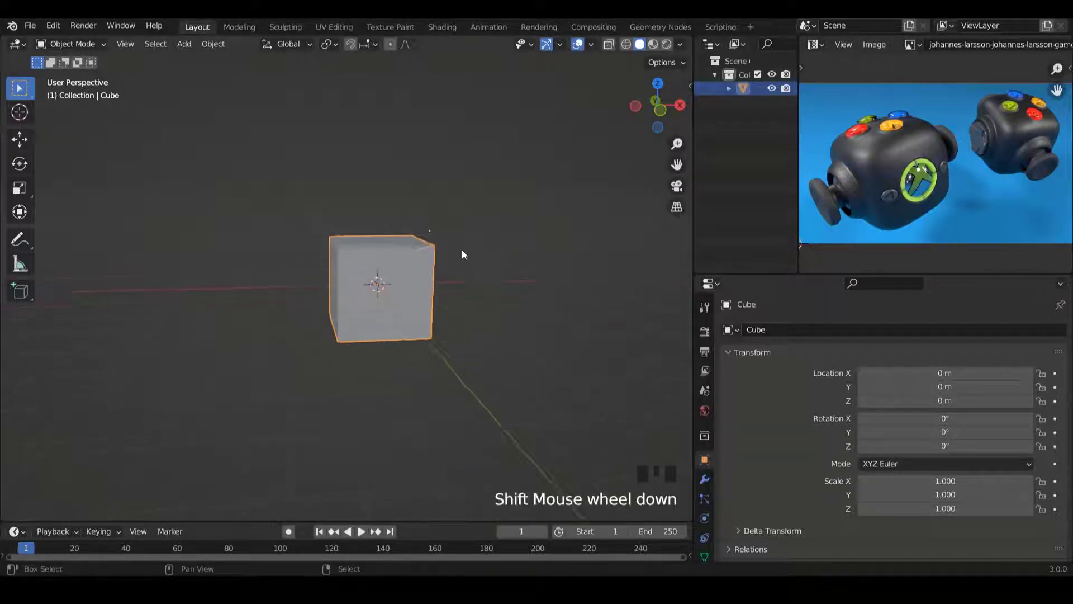
middle_drag(462, 255, 419, 239)
drag(696, 213, 705, 221)
Subdivide the whole cube mesh in Edit Mode with 1 cut and return to Object Mode.
middle_drag(386, 272, 415, 271)
shift+scroll(399, 273, up, 2)
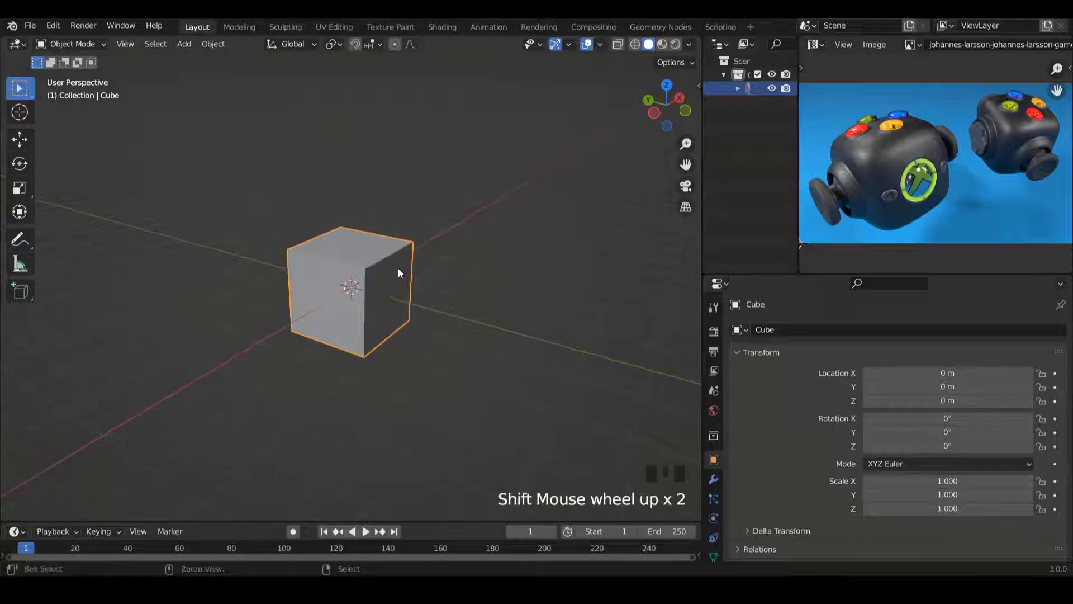
scroll(398, 272, up, 2)
key(Tab)
middle_drag(518, 295, 473, 298)
key(ctrl+e)
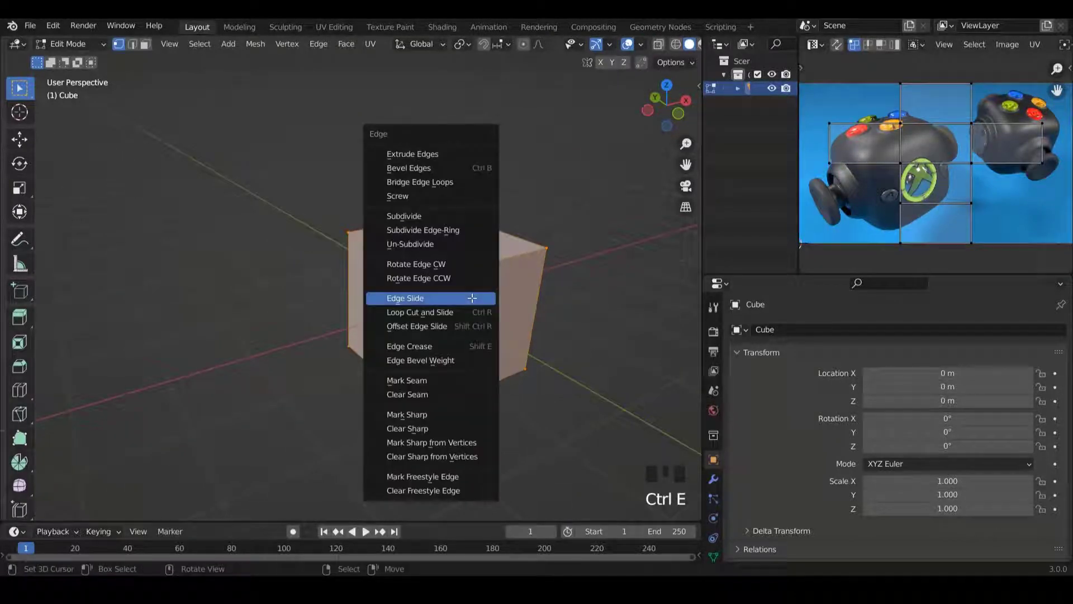
click(400, 216)
ctrl+scroll(476, 295, up, 3)
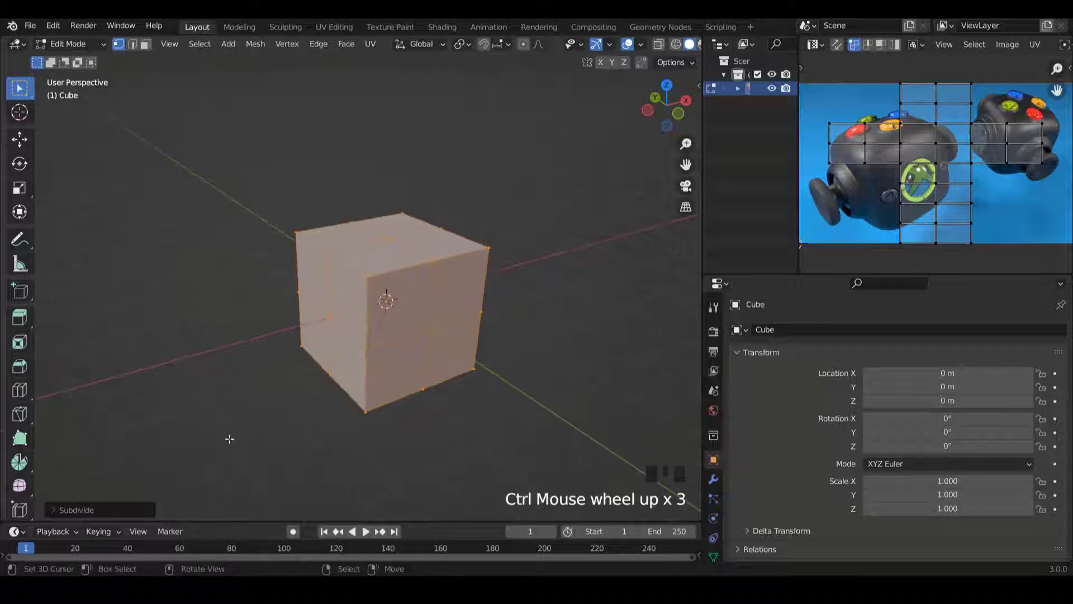
click(43, 508)
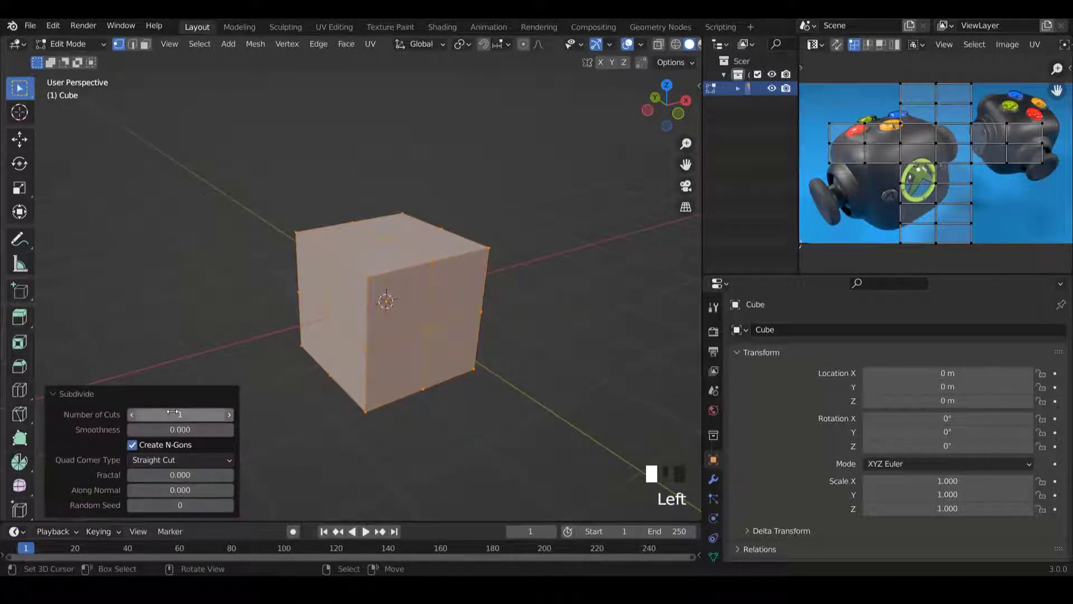
key(Tab)
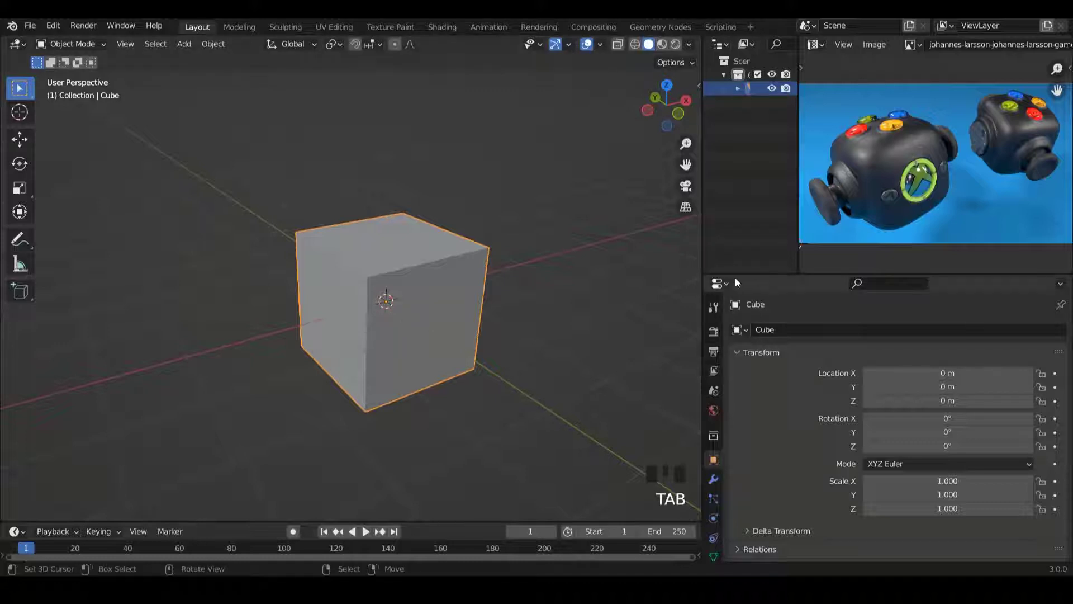
Enlarge the Properties area and add a Subdivision Surface modifier to the cube with viewport level 2.
drag(736, 276, 735, 224)
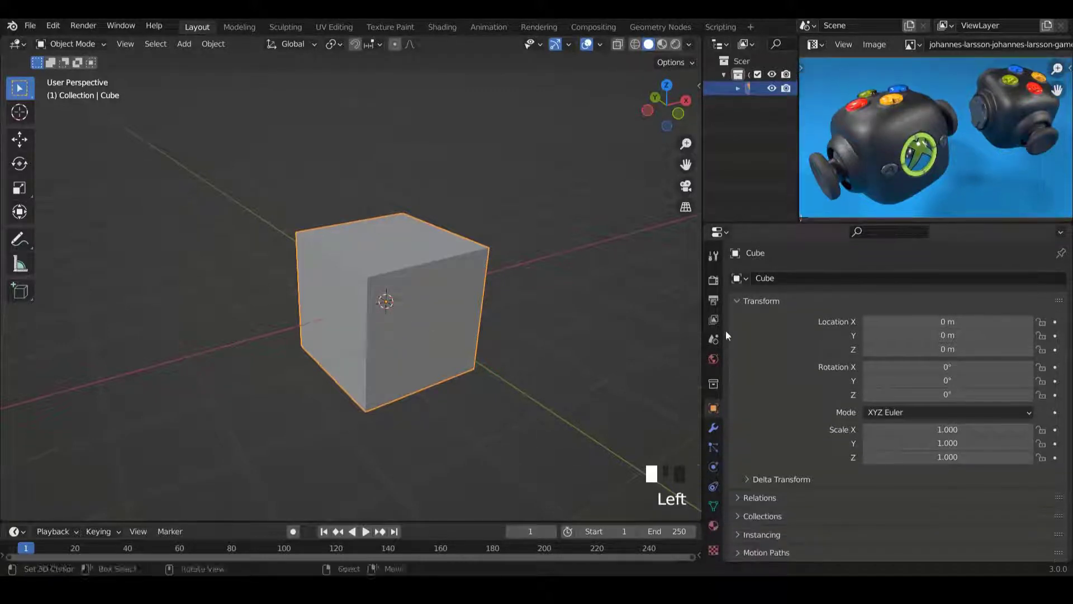
click(712, 427)
click(788, 280)
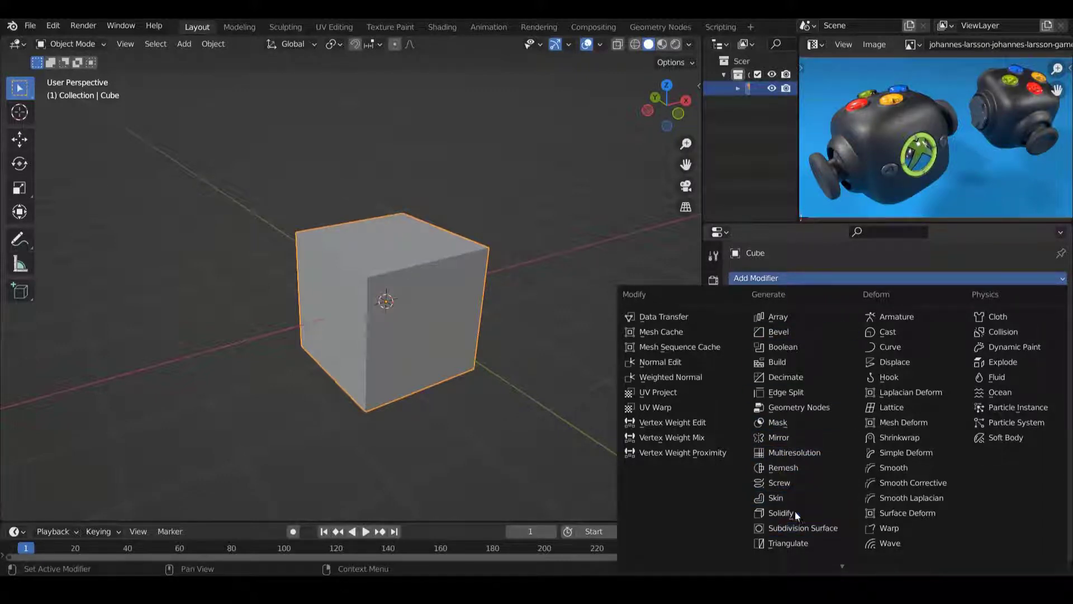
scroll(794, 513, down, 3)
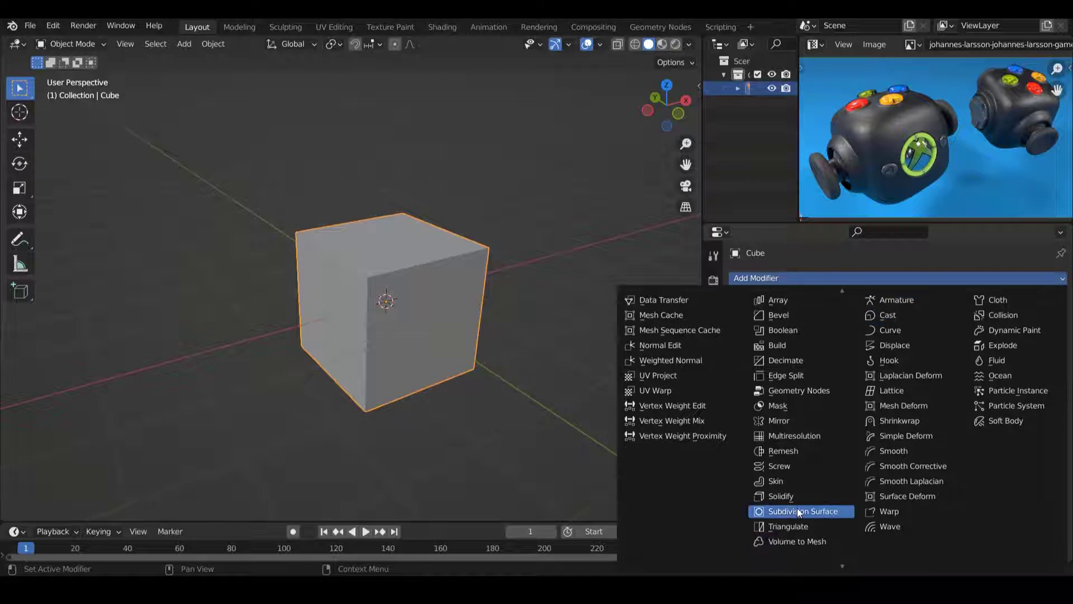
click(800, 512)
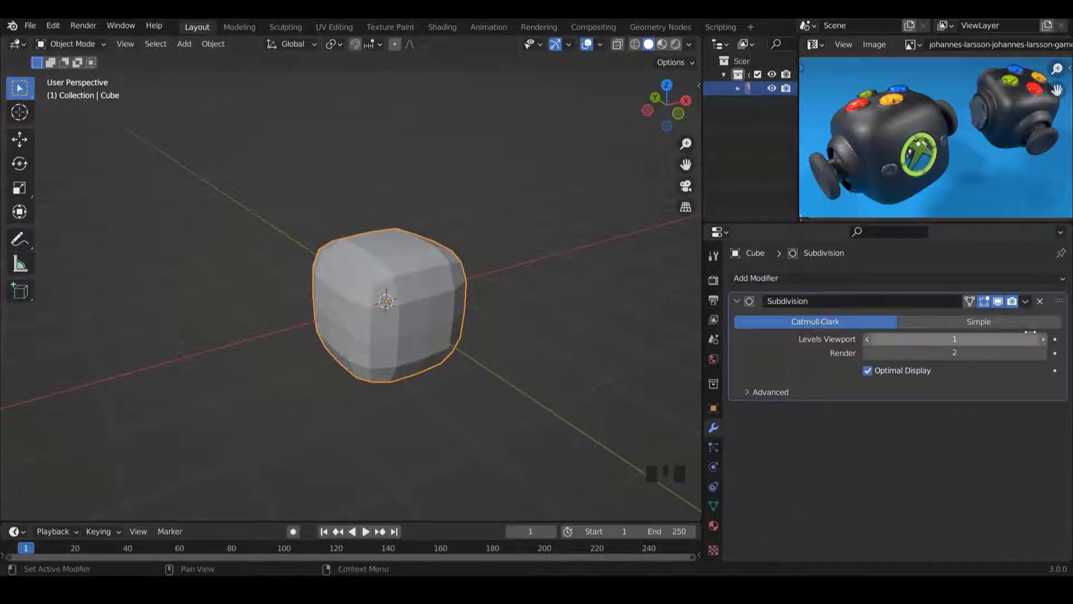
drag(1030, 332, 1040, 332)
Apply Shade Smooth to the cube and compare its rounded shape with the reference image.
key(w)
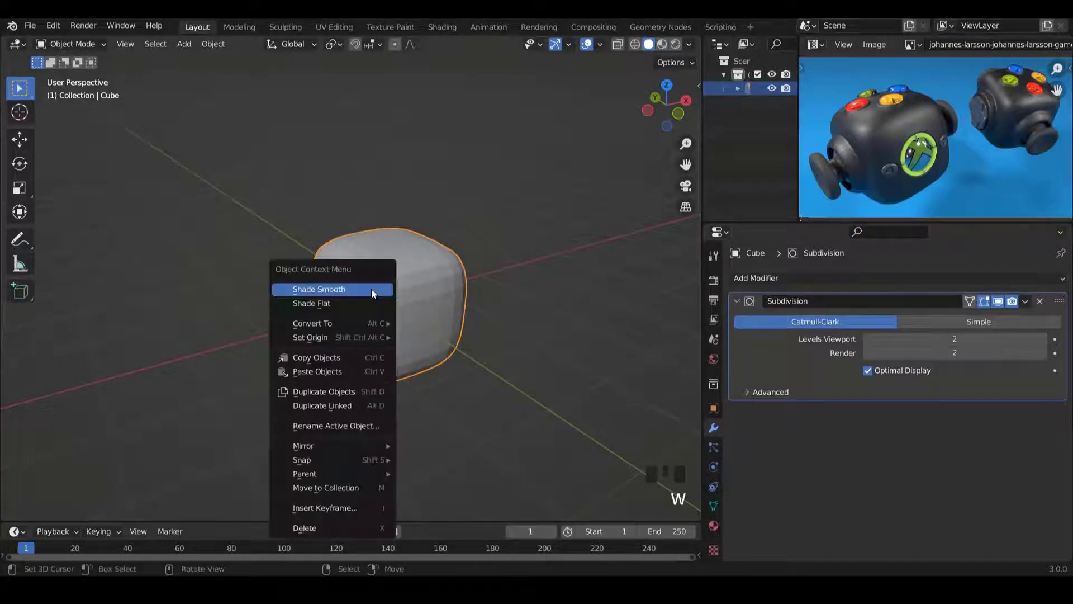
click(373, 293)
key(Tab)
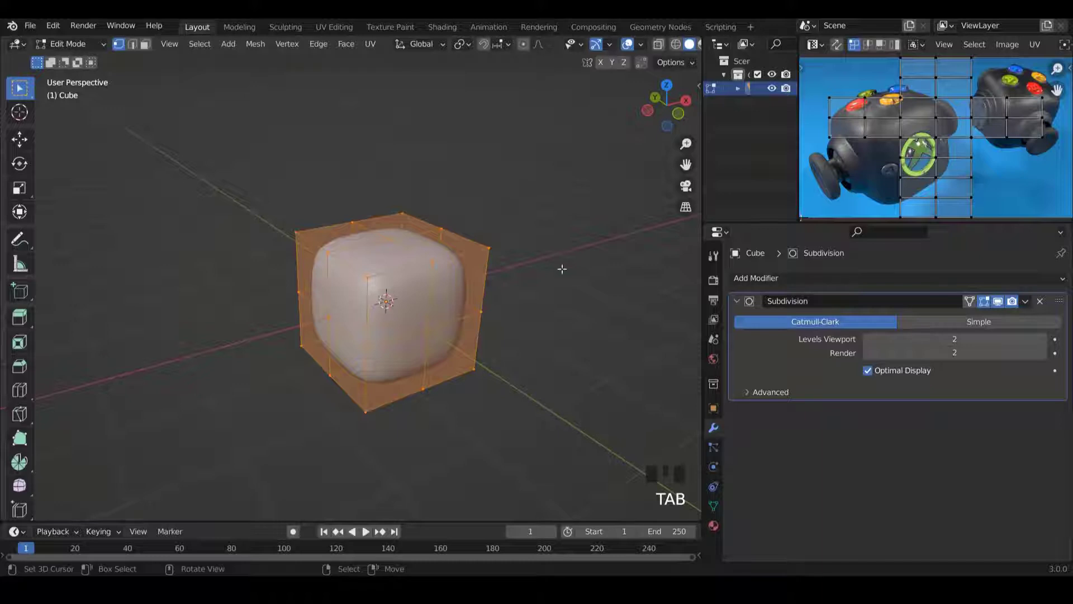
key(Tab)
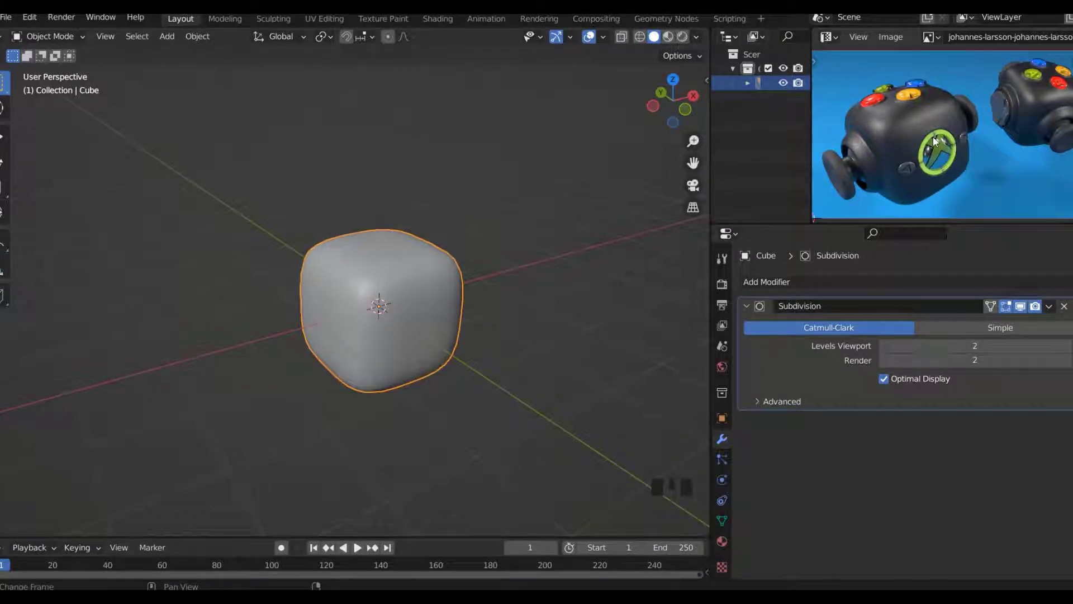
middle_drag(454, 270, 486, 286)
scroll(462, 306, up, 2)
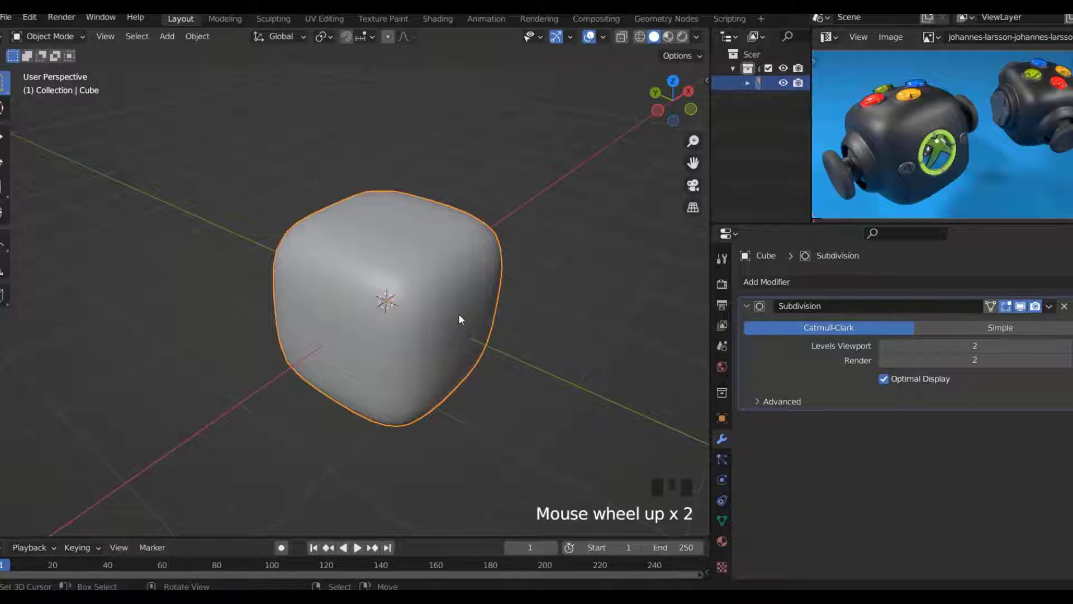
Select the centre vertices of the cube's faces in Edit Mode and scale them outward by about 1.093.
key(KP_1)
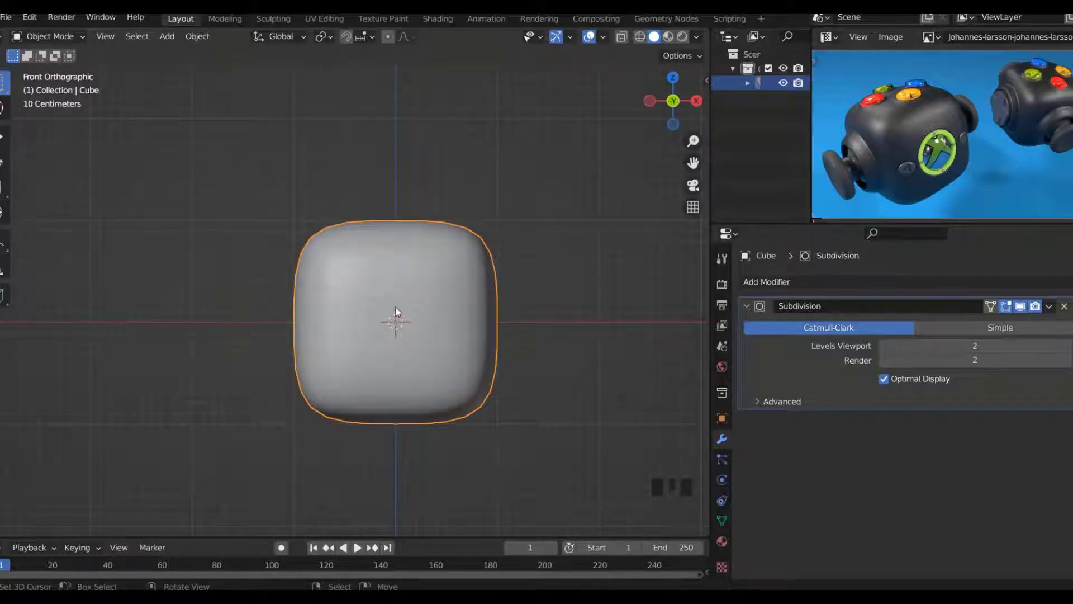
key(Tab)
right_click(394, 325)
mouse_move(395, 323)
middle_down()
mouse_move(391, 365)
mouse_move(369, 367)
mouse_move(403, 314)
mouse_move(384, 322)
middle_up()
shift+right_click(389, 330)
ctrl+scroll(314, 204, down, 2)
middle_drag(314, 204, 427, 385)
shift+right_click(376, 439)
key(s)
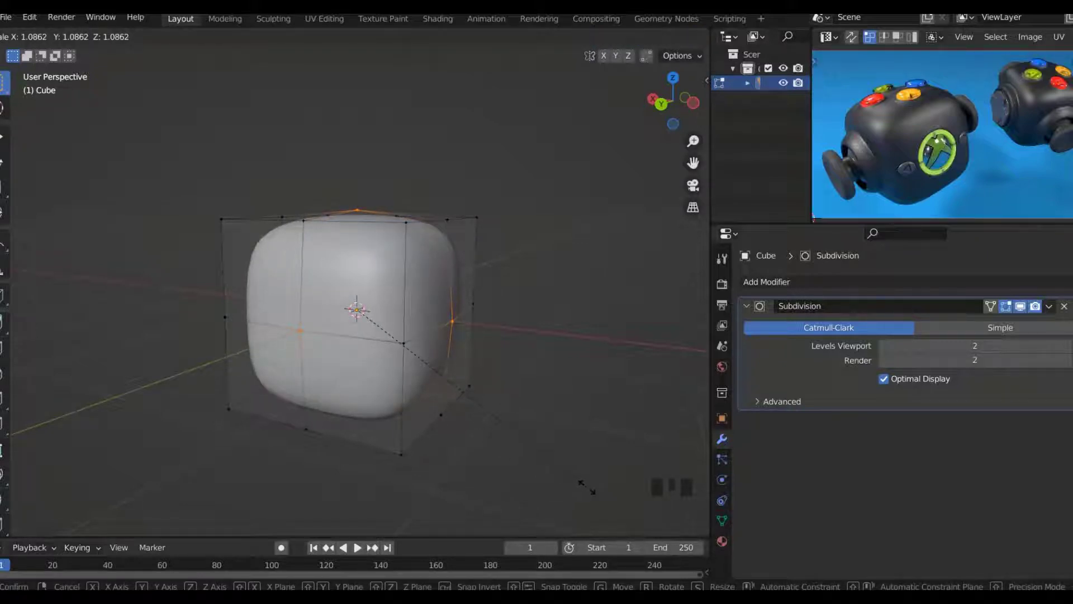
click(589, 488)
Scale the selected face-centre vertices outward by about another 1.02 in front view and check the bulge in Object Mode.
key(KP_1)
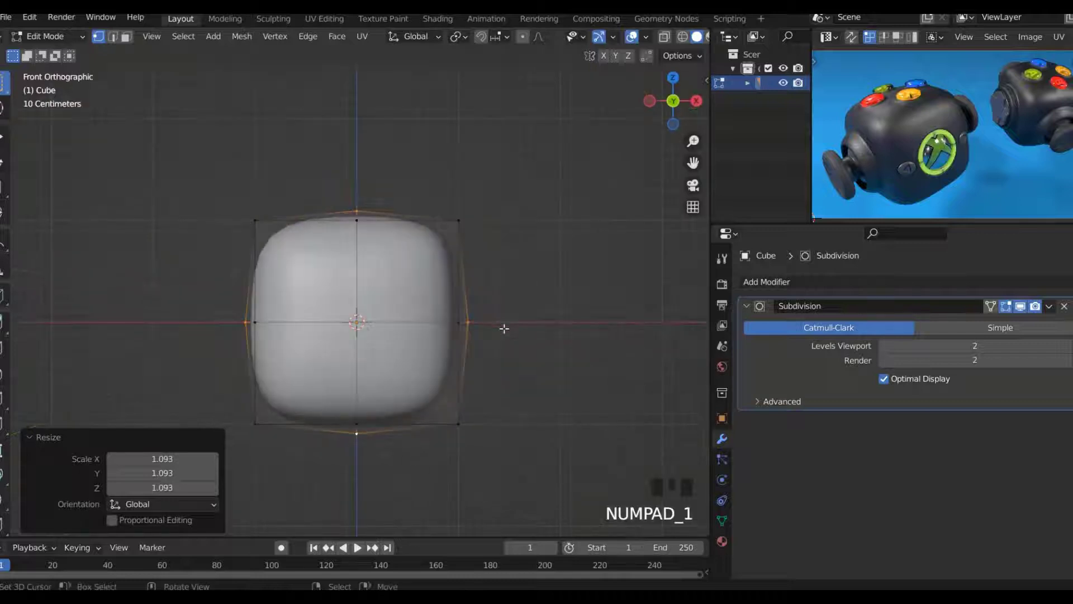
scroll(508, 328, up, 1)
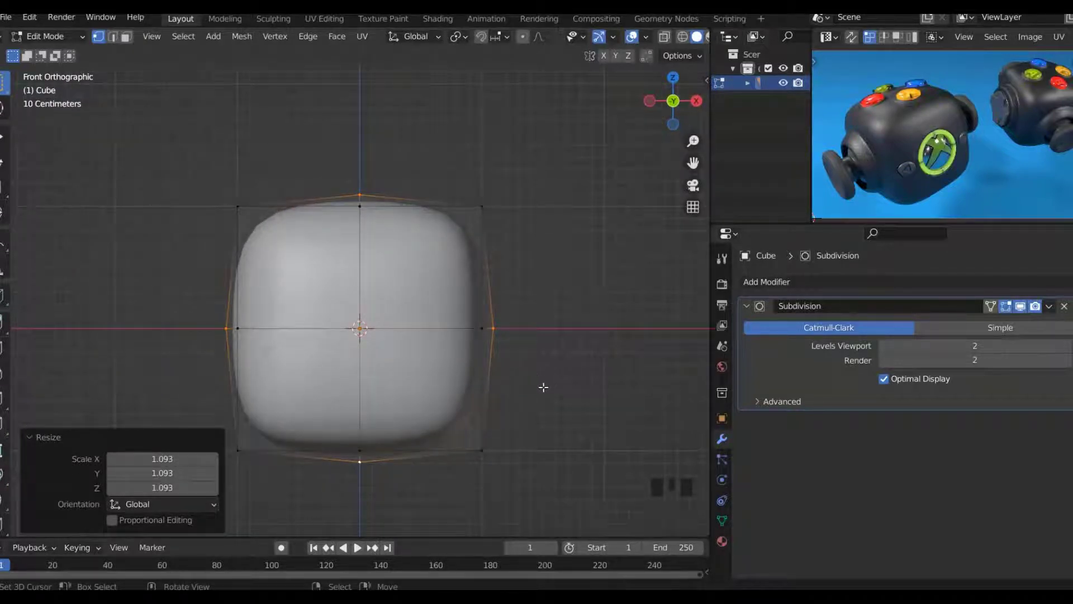
key(s)
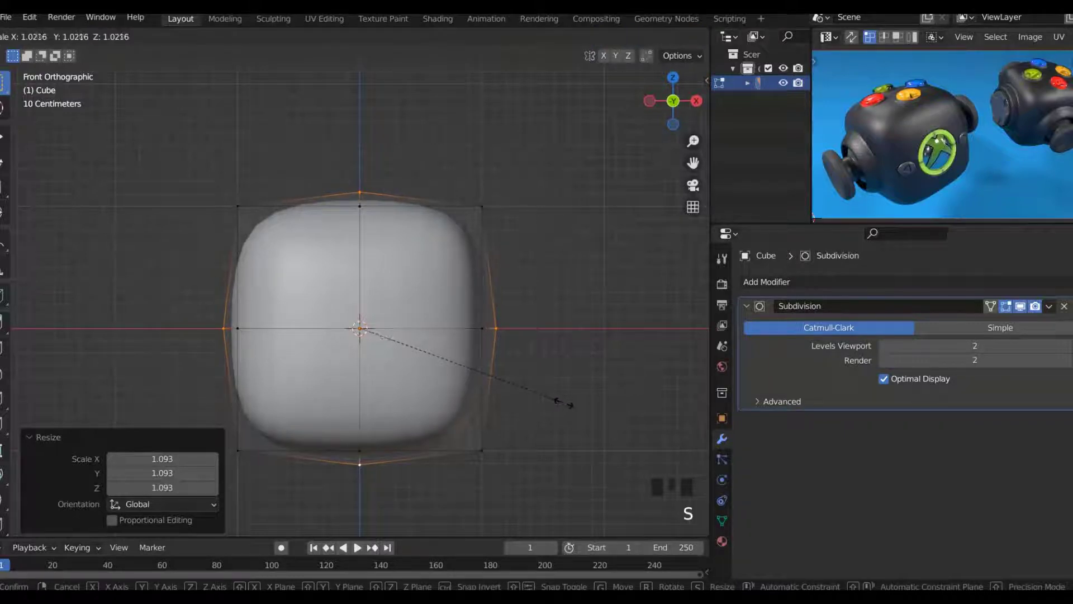
click(564, 404)
key(Tab)
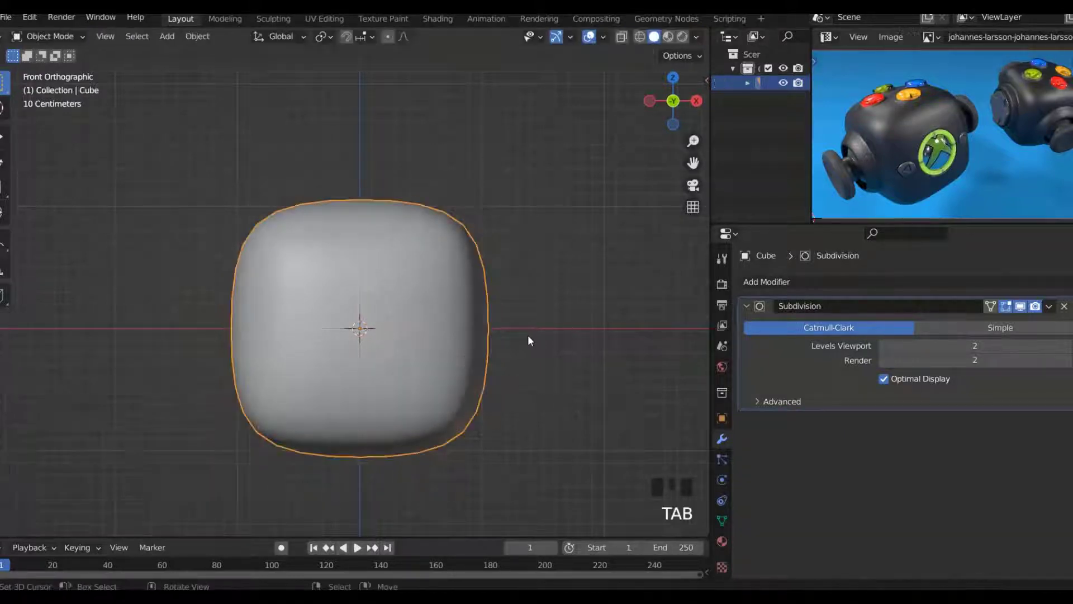
middle_drag(535, 334, 503, 315)
Fine-tune the bulge by scaling the face-centre vertices by 1.008, and inspect the rounded cube in Object Mode.
key(KP_1)
key(Tab)
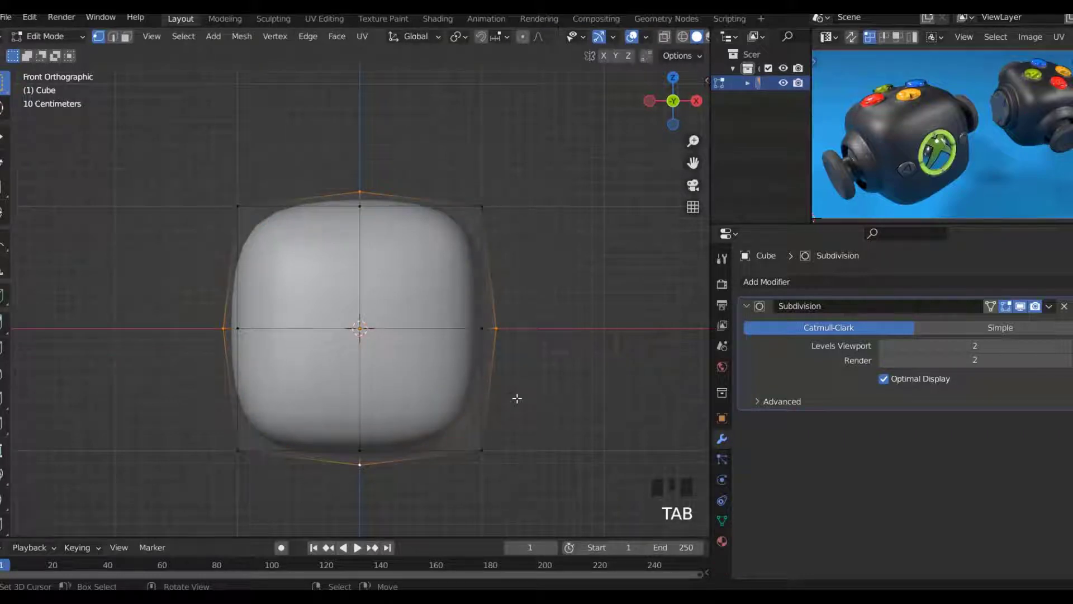
key(s)
click(520, 400)
scroll(483, 298, down, 1)
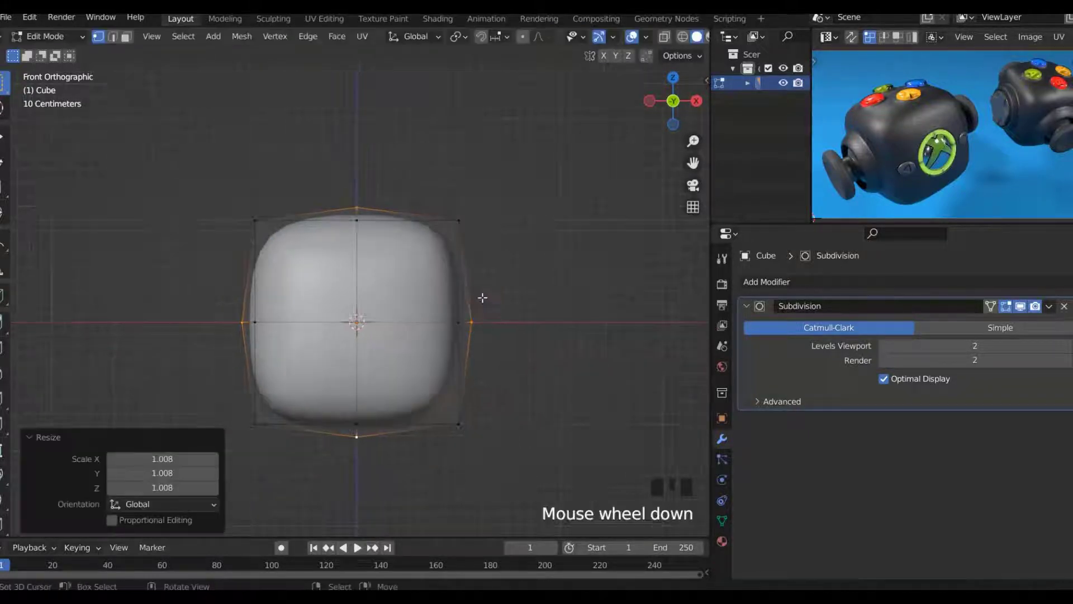
middle_drag(482, 297, 347, 338)
key(Tab)
middle_drag(433, 341, 403, 301)
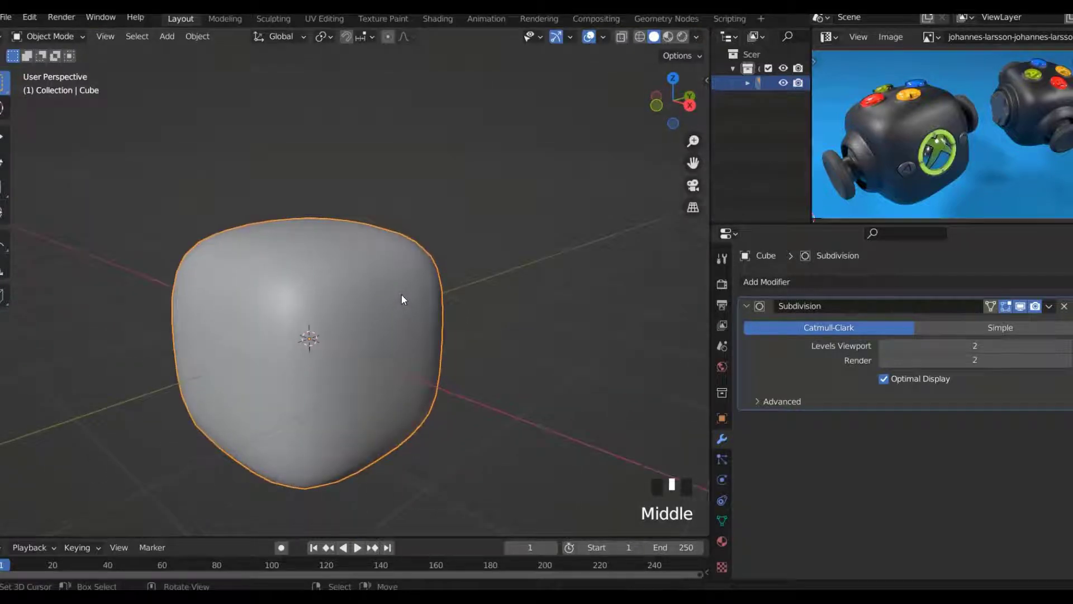
Apply the cube's Subdivision modifier and add a new Subdivision Surface modifier with viewport level 2.
click(1049, 305)
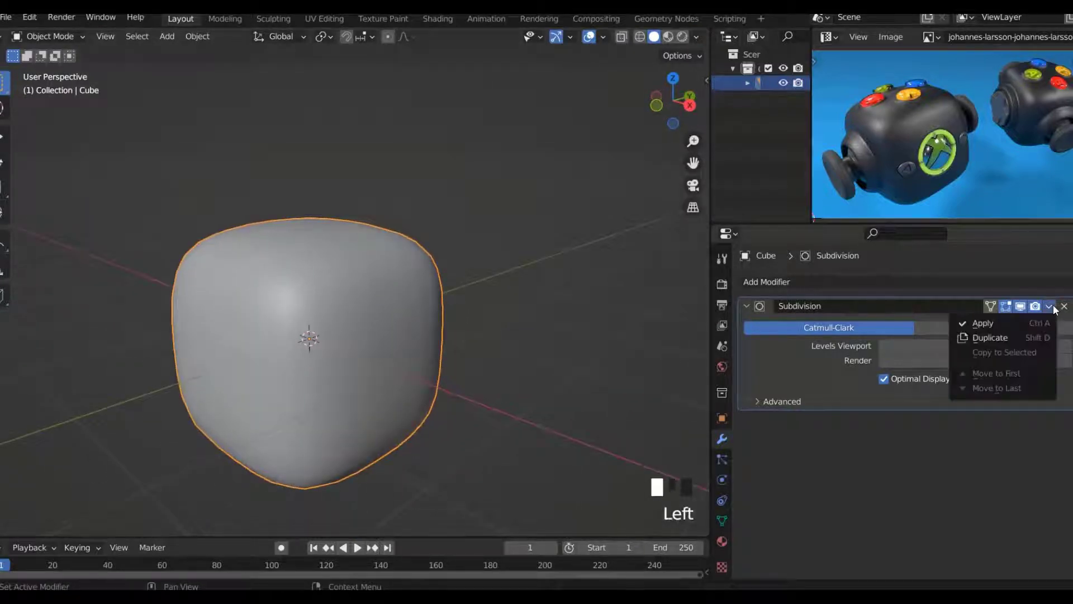
click(983, 323)
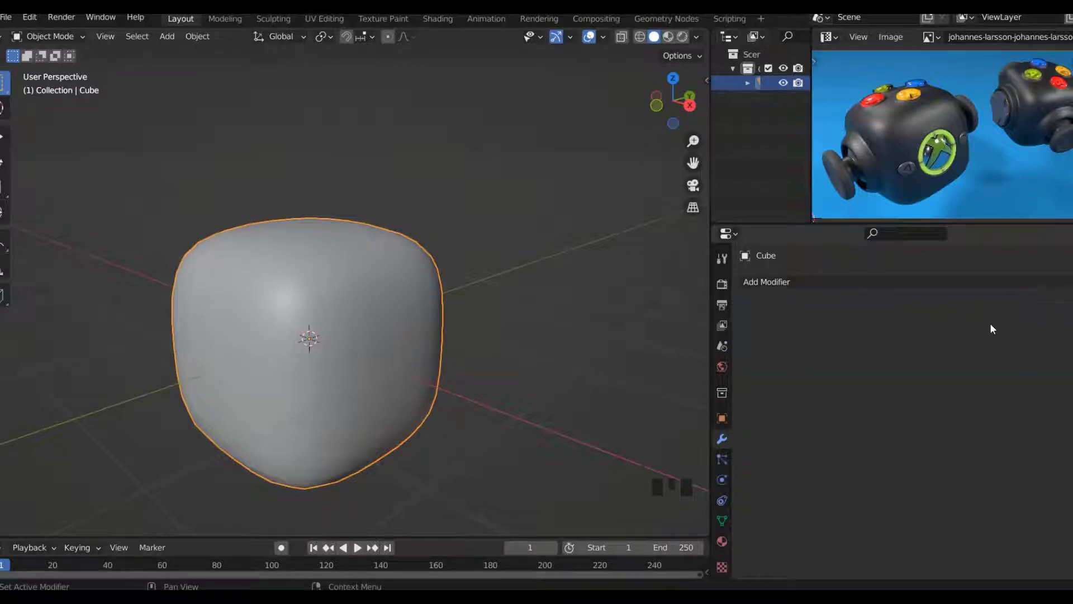
click(958, 284)
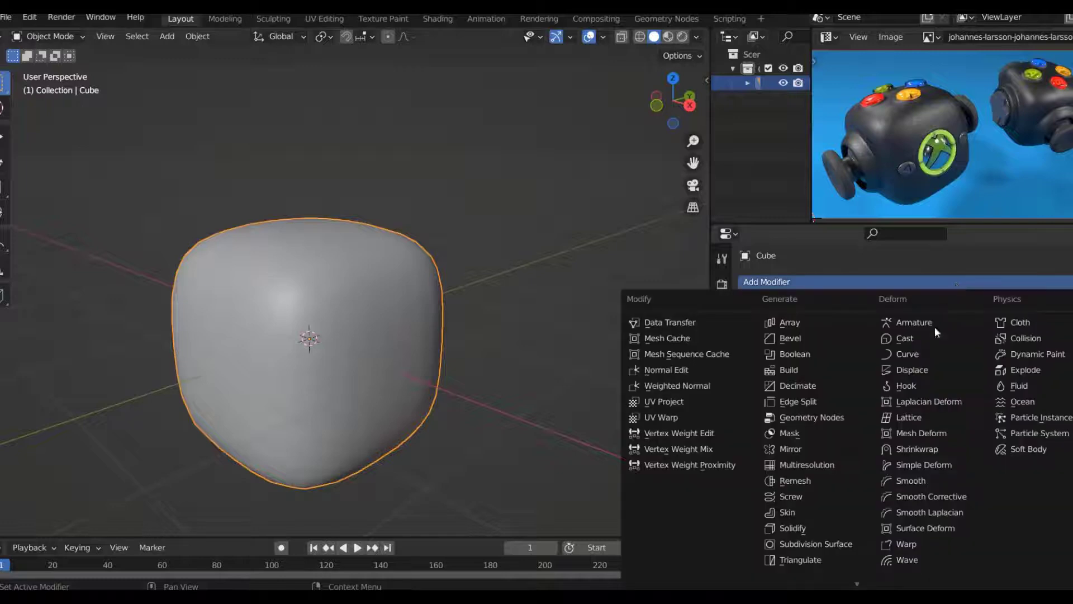
click(845, 544)
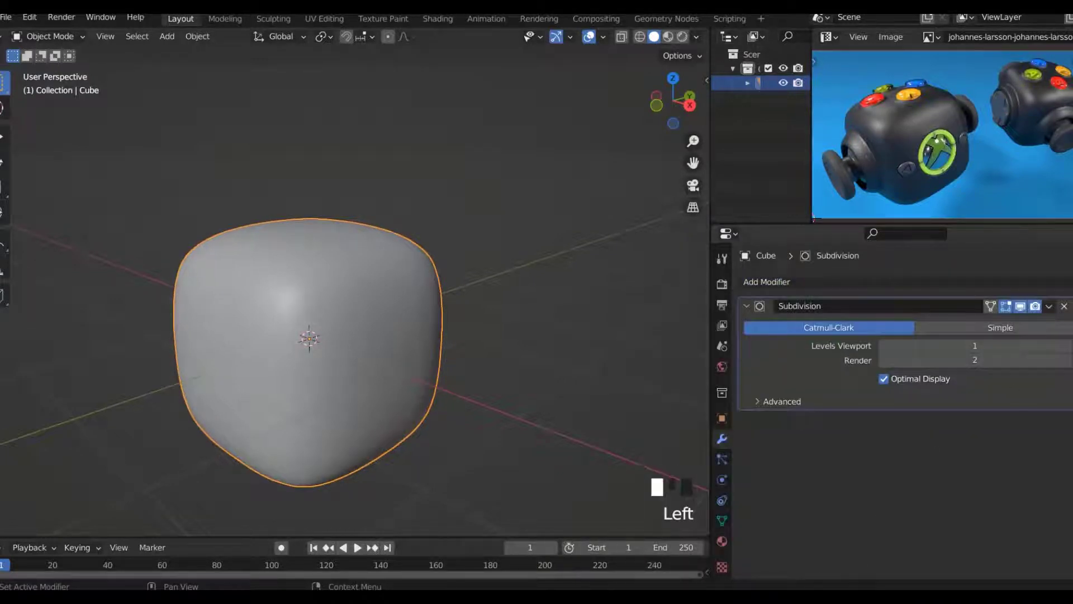
click(1068, 346)
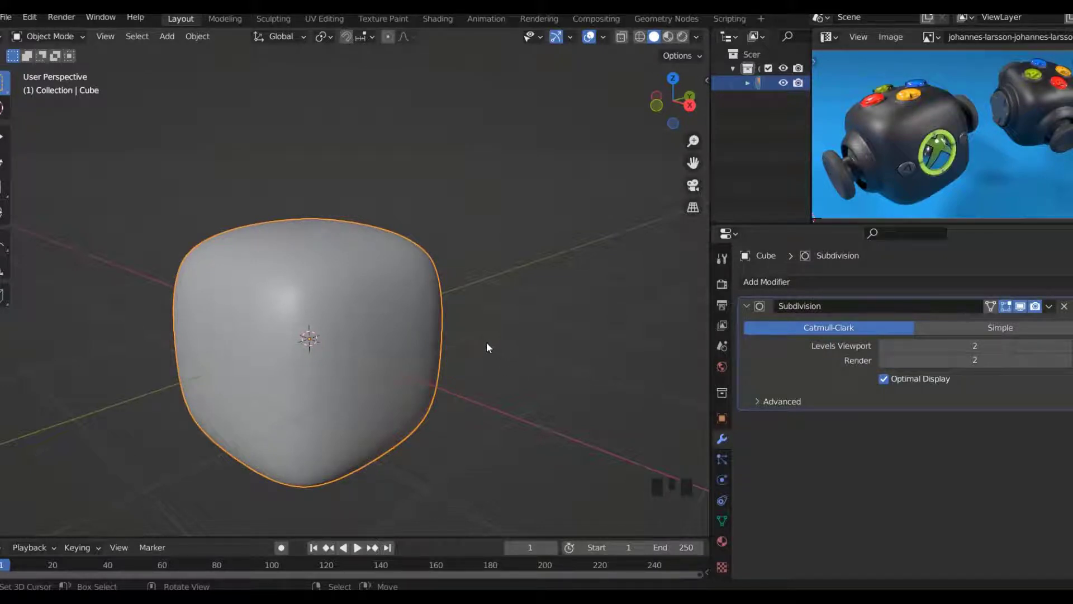
In Edit Mode front view, select the four-by-four block of faces around the centre vertex of the cube's front side.
key(Tab)
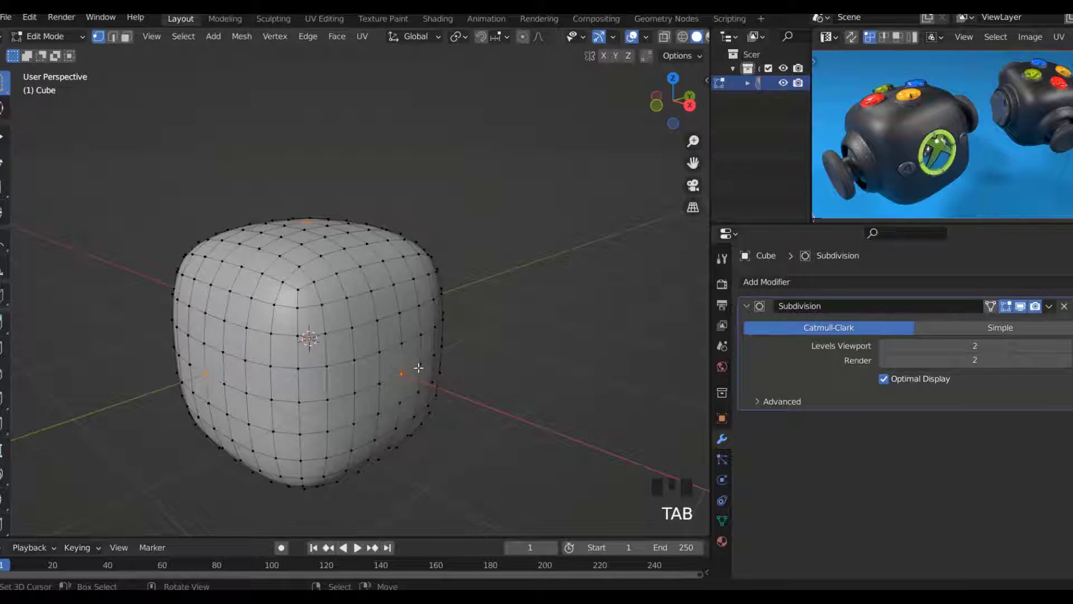
key(KP_1)
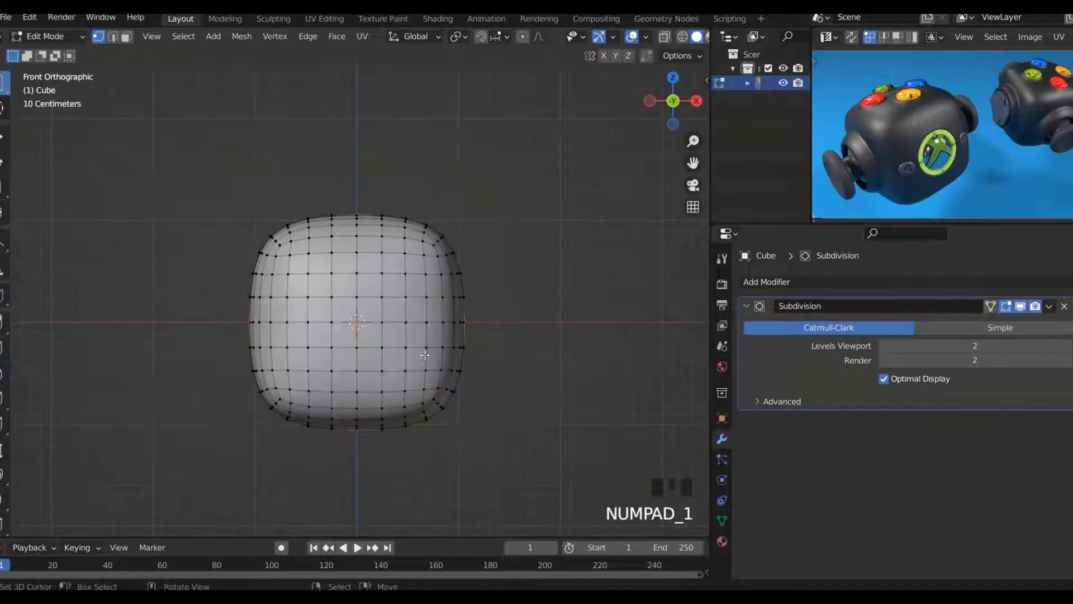
scroll(389, 338, up, 2)
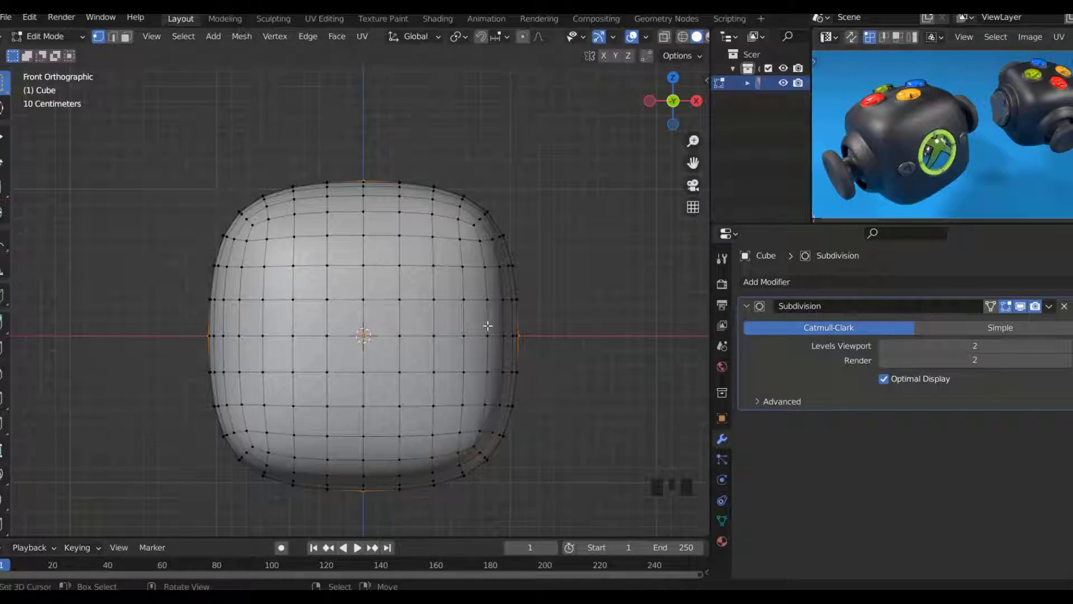
scroll(417, 351, up, 1)
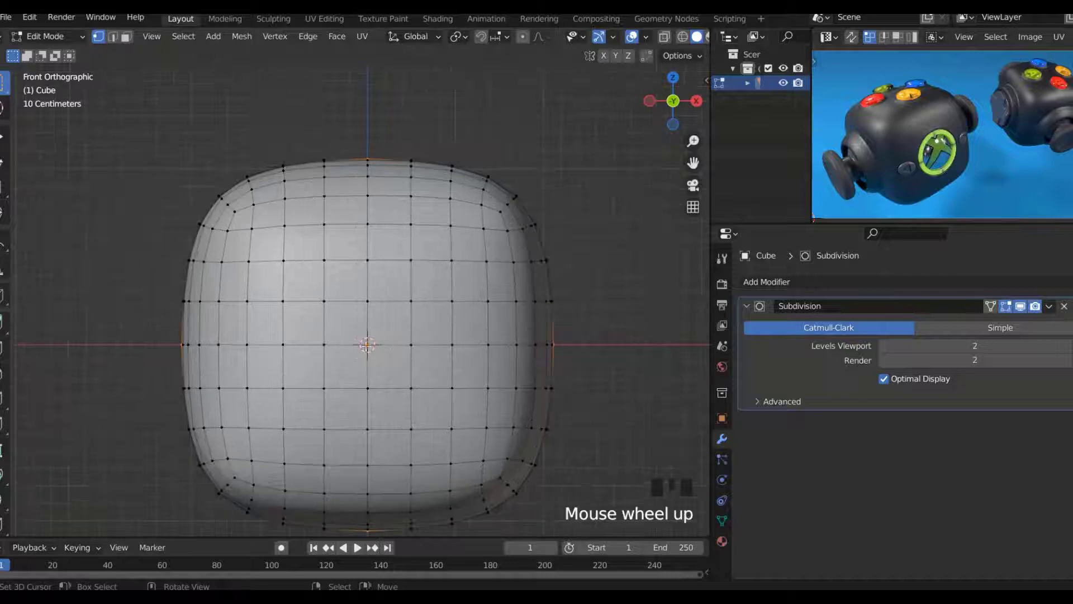
shift+scroll(389, 264, down, 3)
scroll(388, 265, up, 2)
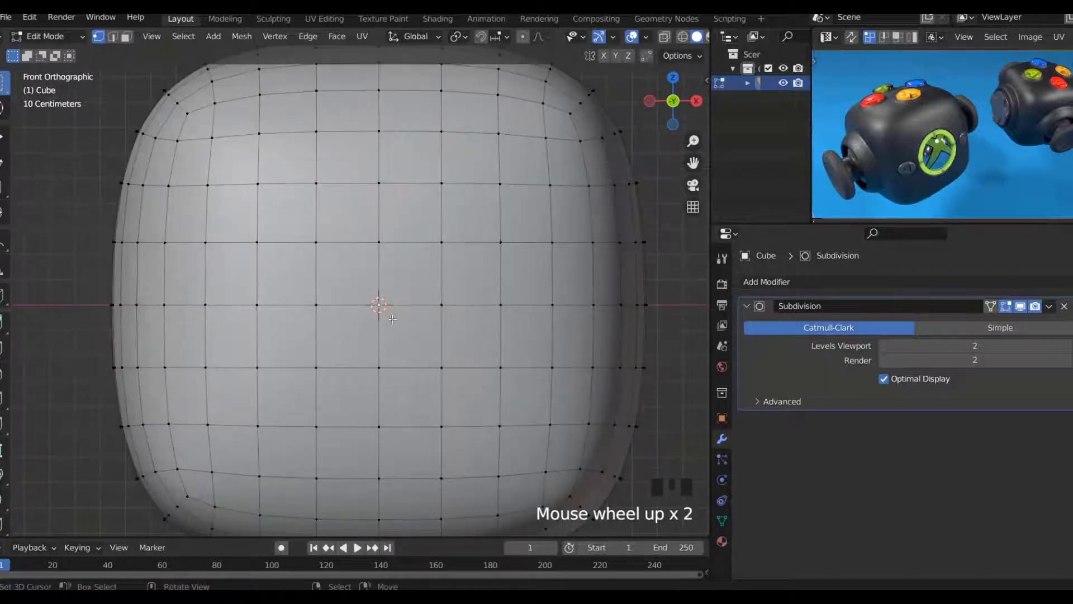
scroll(390, 315, down, 1)
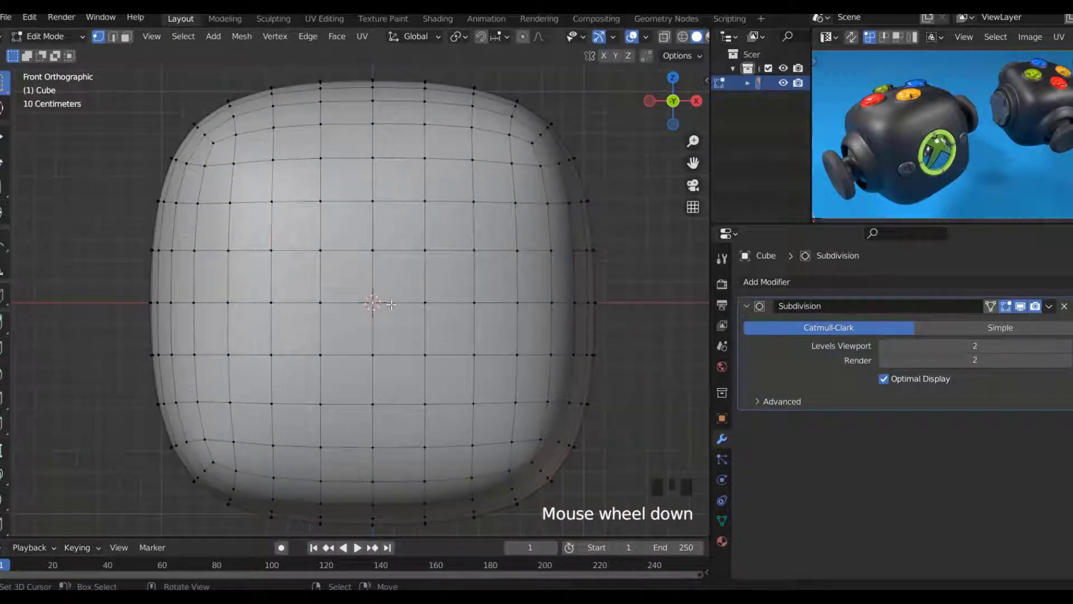
click(374, 303)
key(ctrl+KP_Add)
key(ctrl+KP_Add)
key(ctrl+KP_Add)
key(ctrl+KP_Add)
key(ctrl+KP_Add)
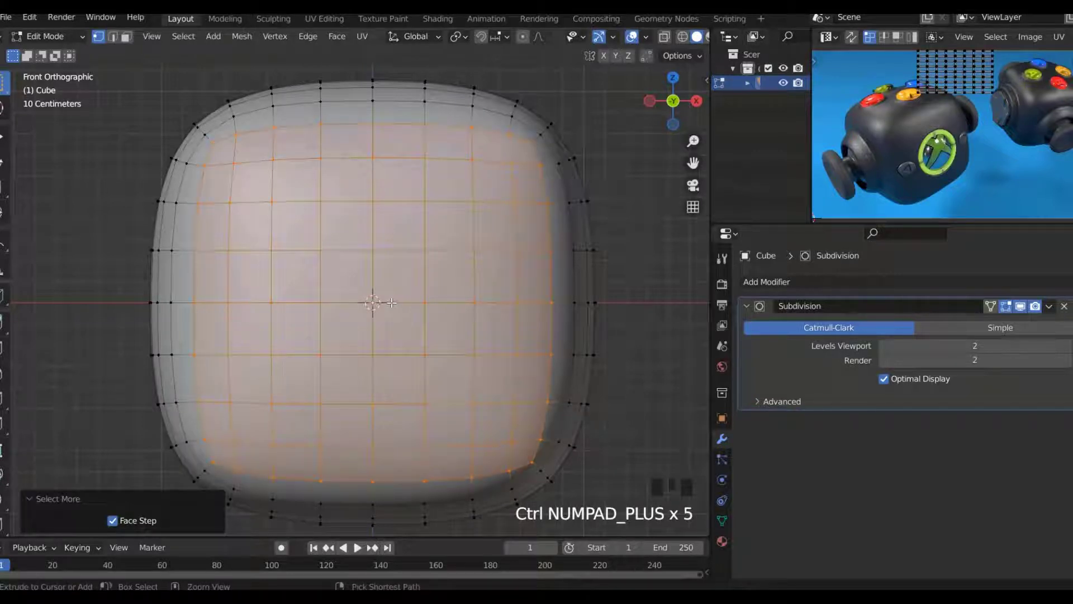
key(ctrl+KP_Subtract)
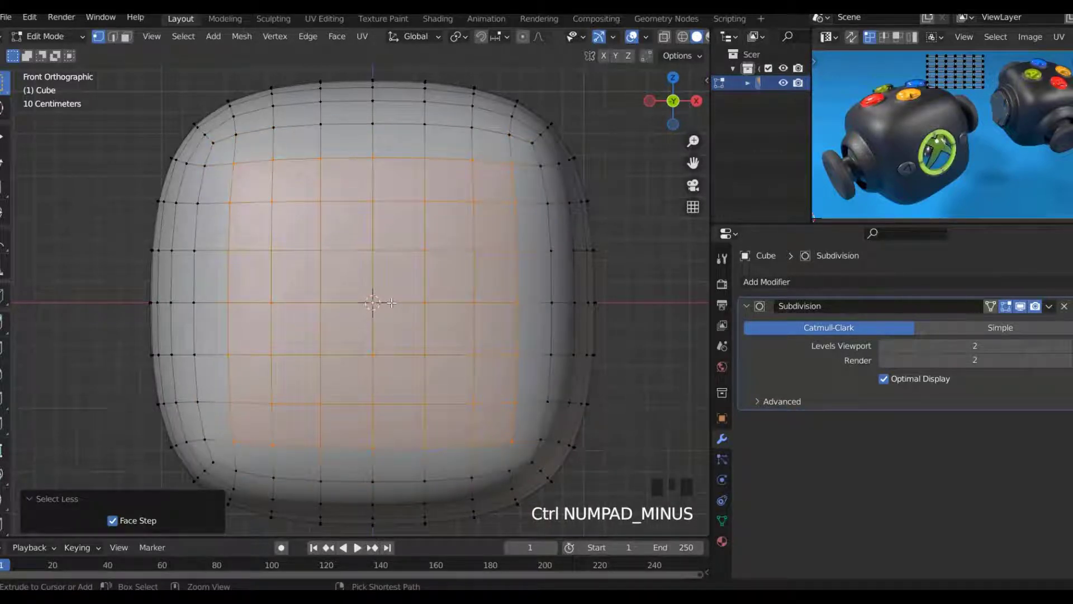
key(ctrl+KP_Subtract)
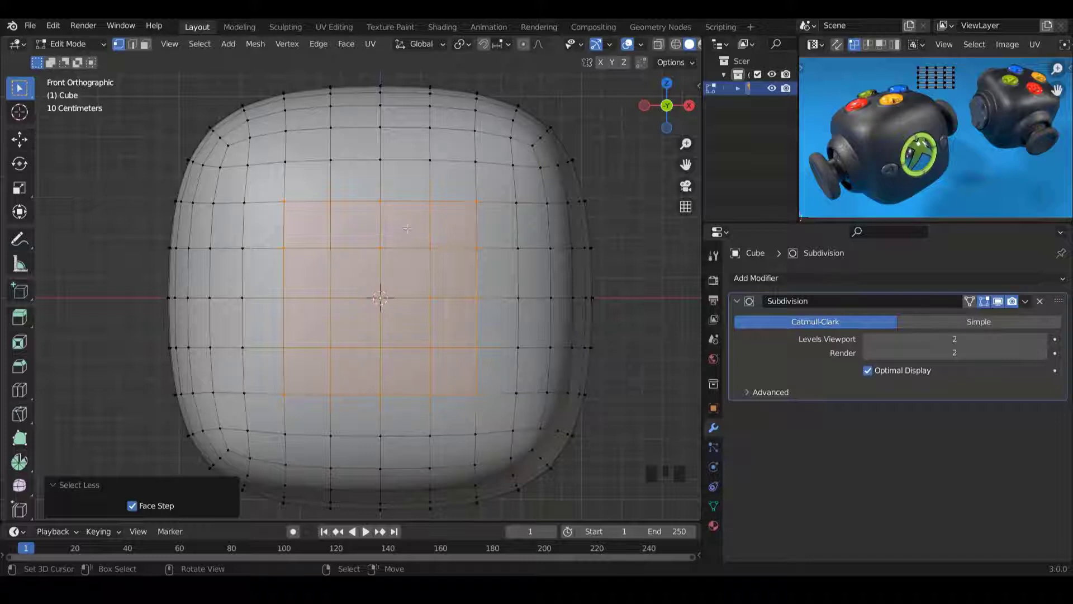
Shape the selected front faces into a circle with LoopTools and scale them up by about 1.129.
key(w)
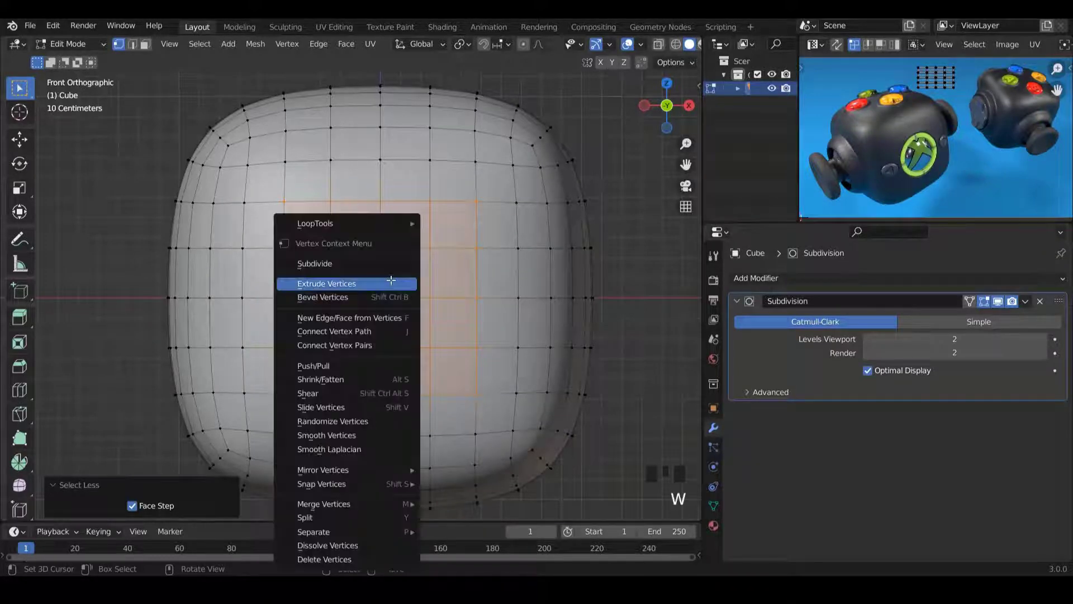
mouse_move(350, 220)
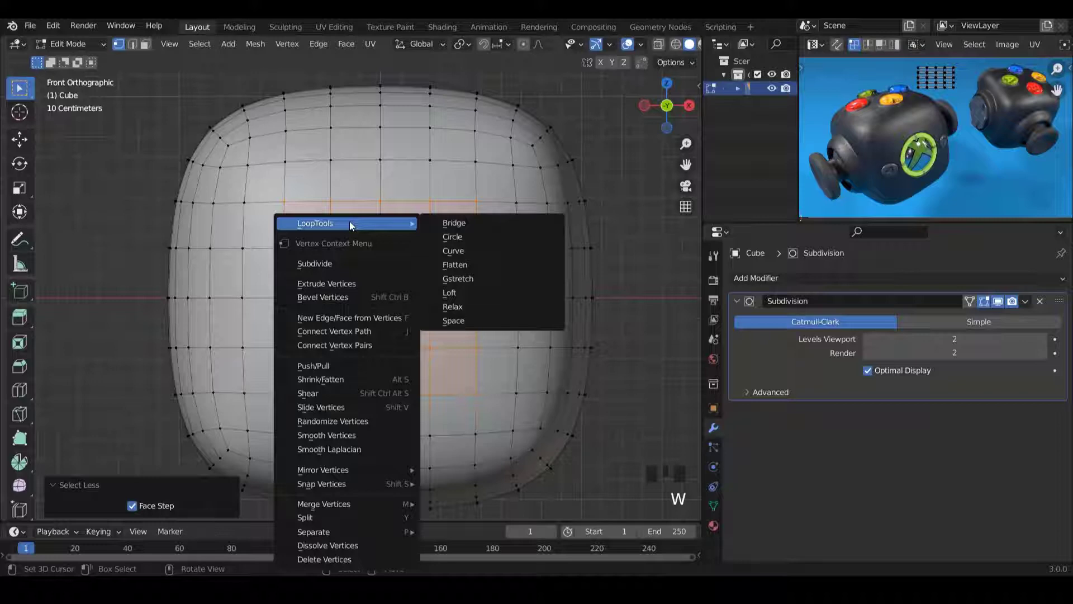
click(471, 236)
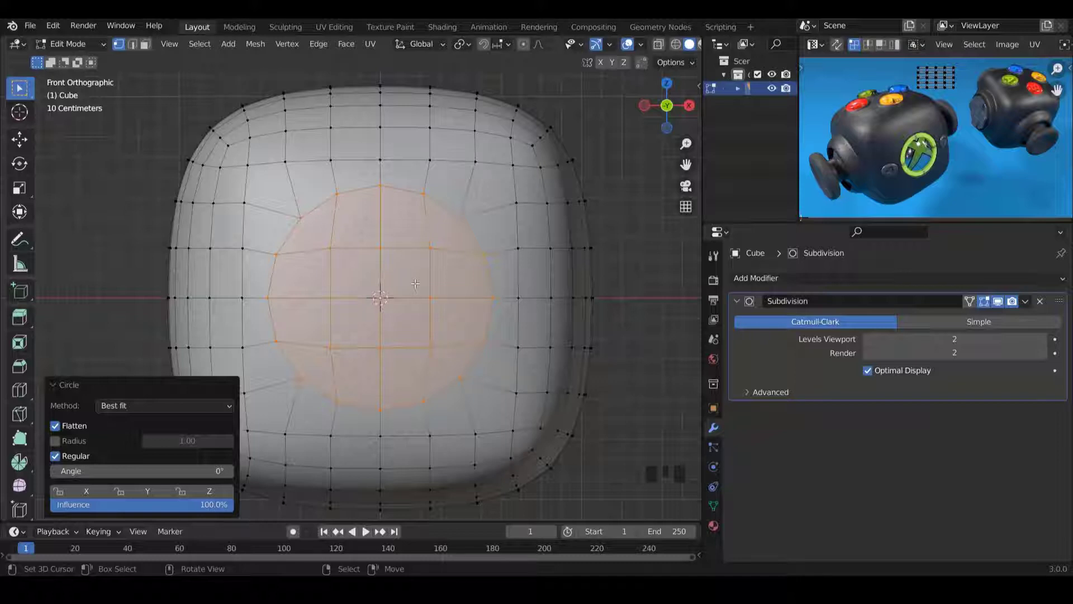
key(s)
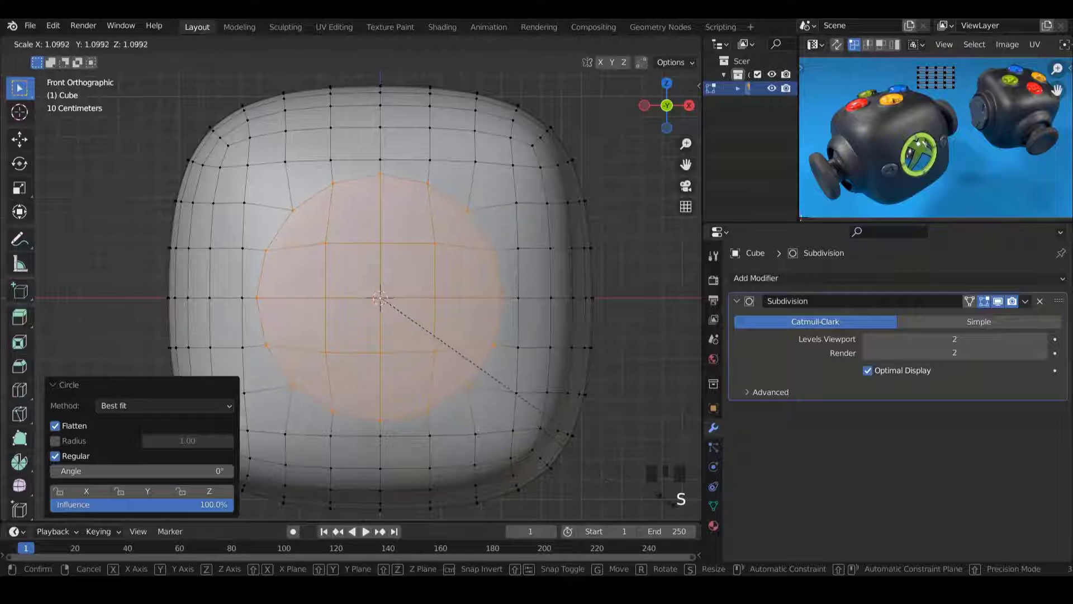
click(573, 430)
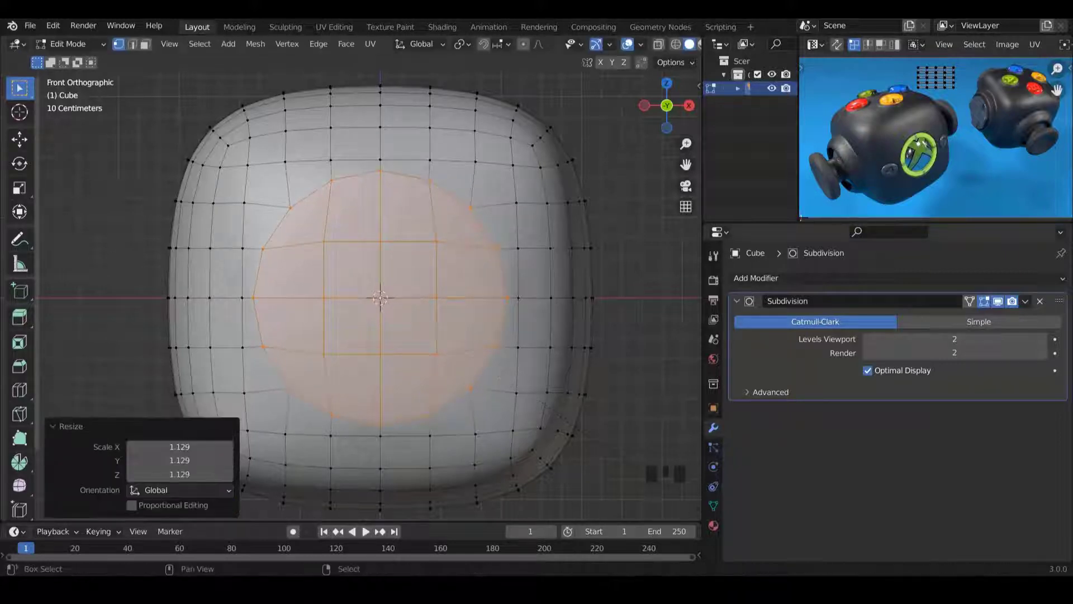
In right view, extrude the circular faces outward by about 0.047 m and again by about 0.3 m.
middle_drag(551, 302, 440, 299)
ctrl+scroll(441, 298, down, 6)
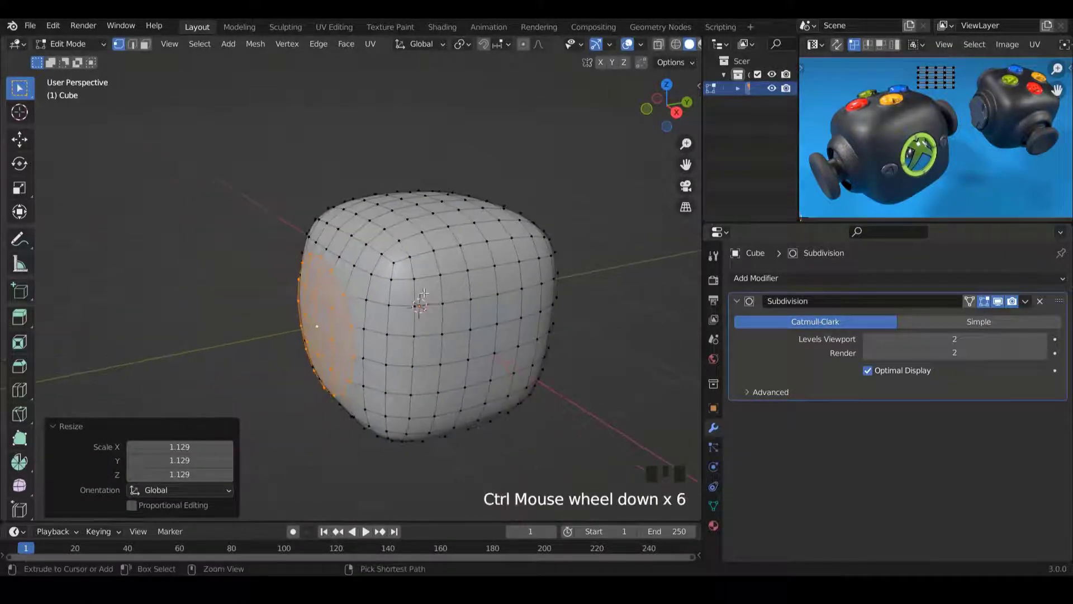
key(KP_3)
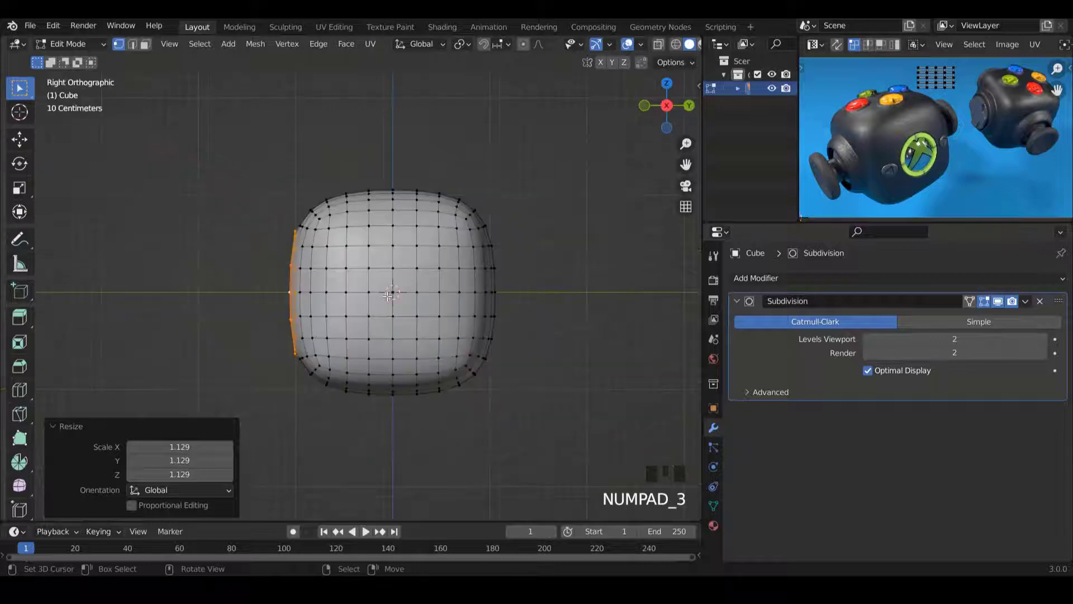
ctrl+scroll(387, 296, down, 3)
scroll(422, 263, up, 3)
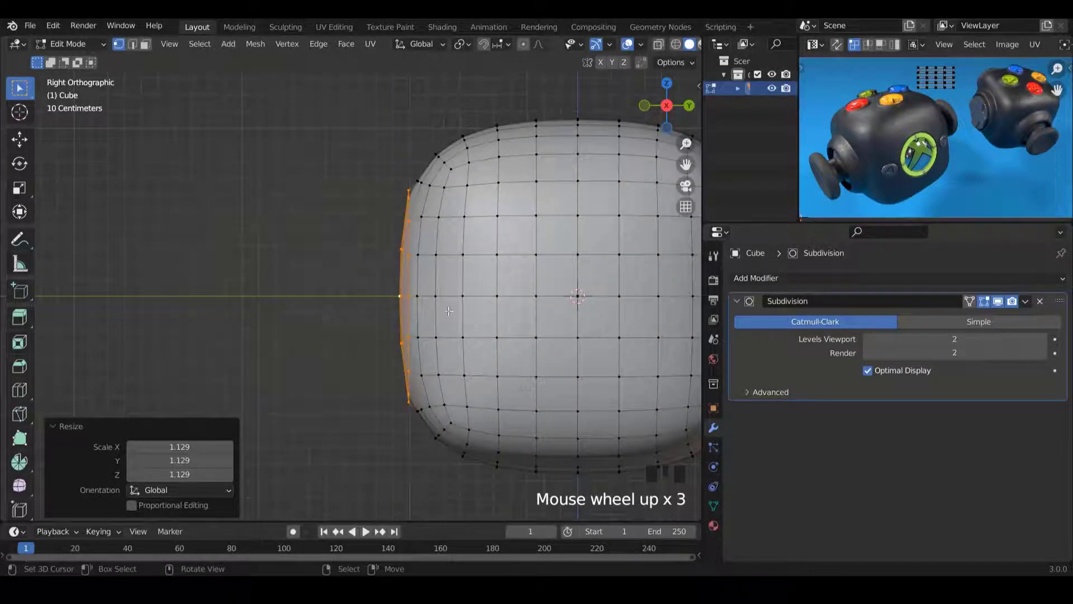
key(e)
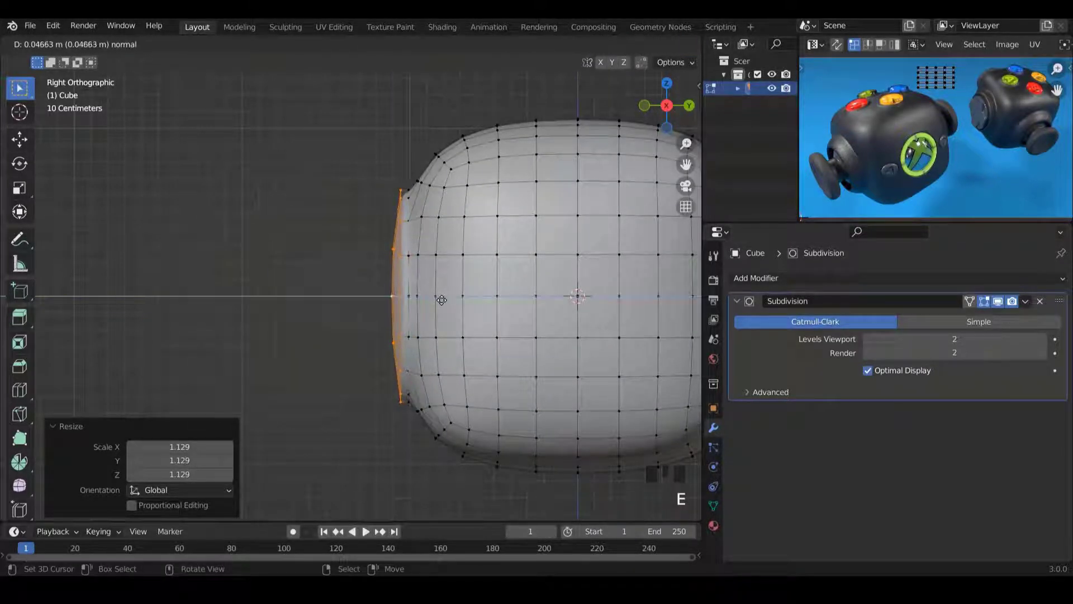
click(442, 300)
key(e)
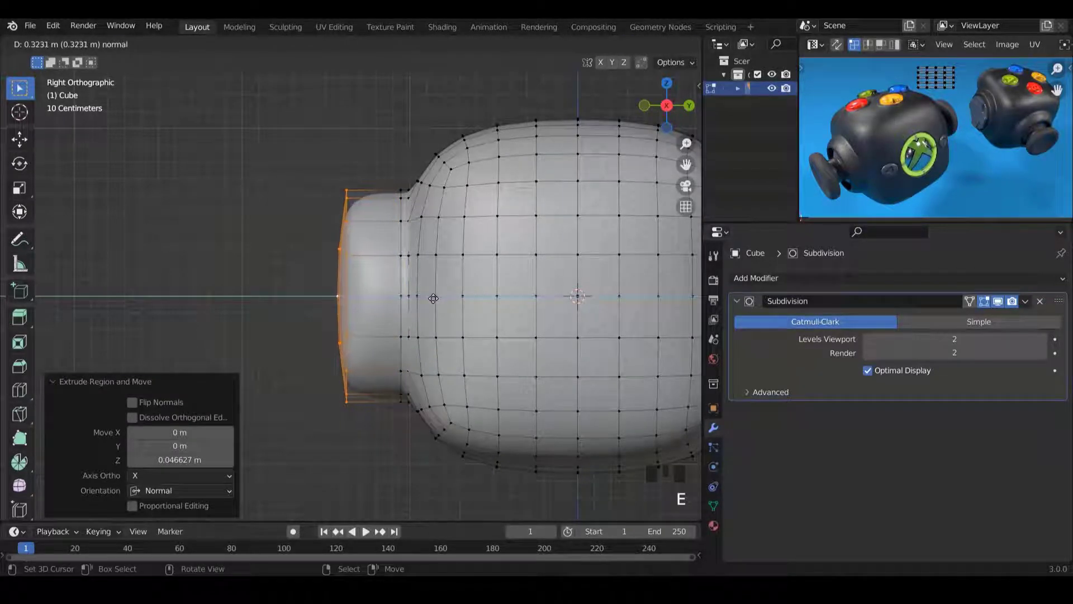
click(434, 300)
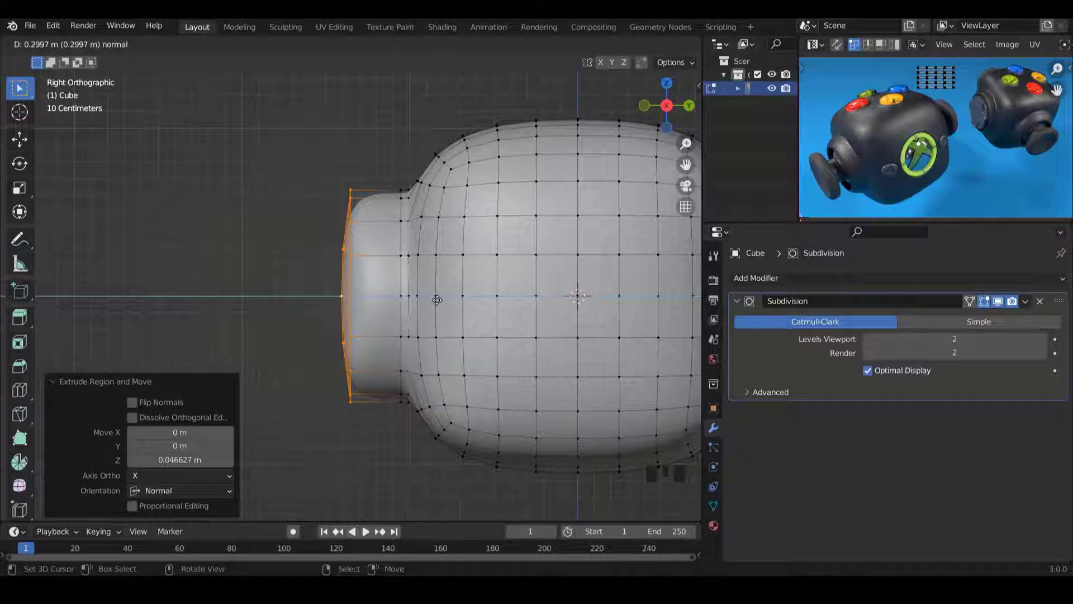
Taper the extrusion by scaling its end faces to about 0.803 and moving them about 0.077 m along Y toward the body.
key(s)
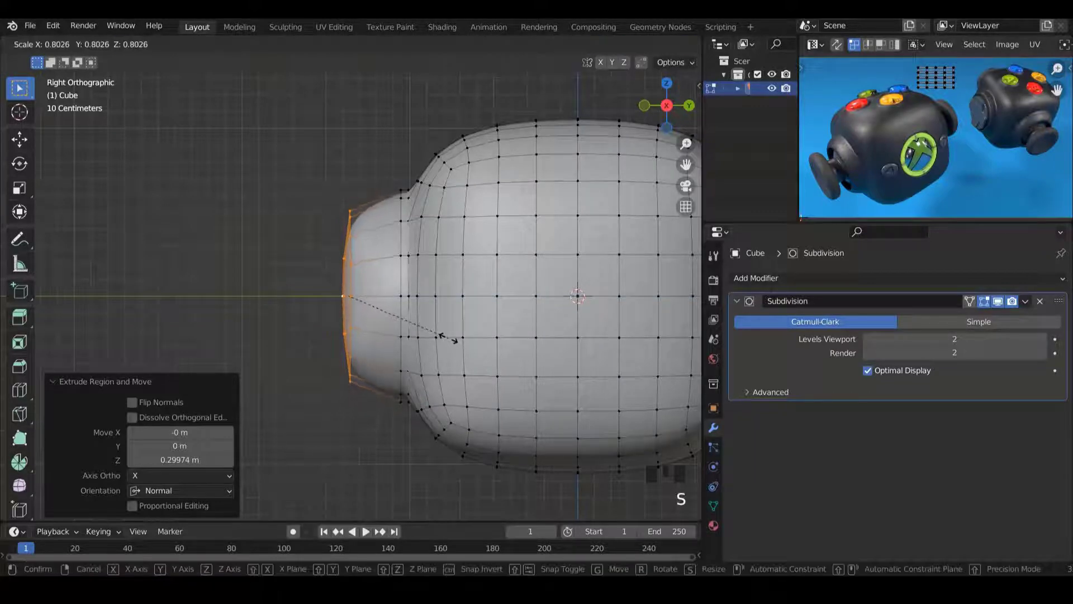
click(418, 309)
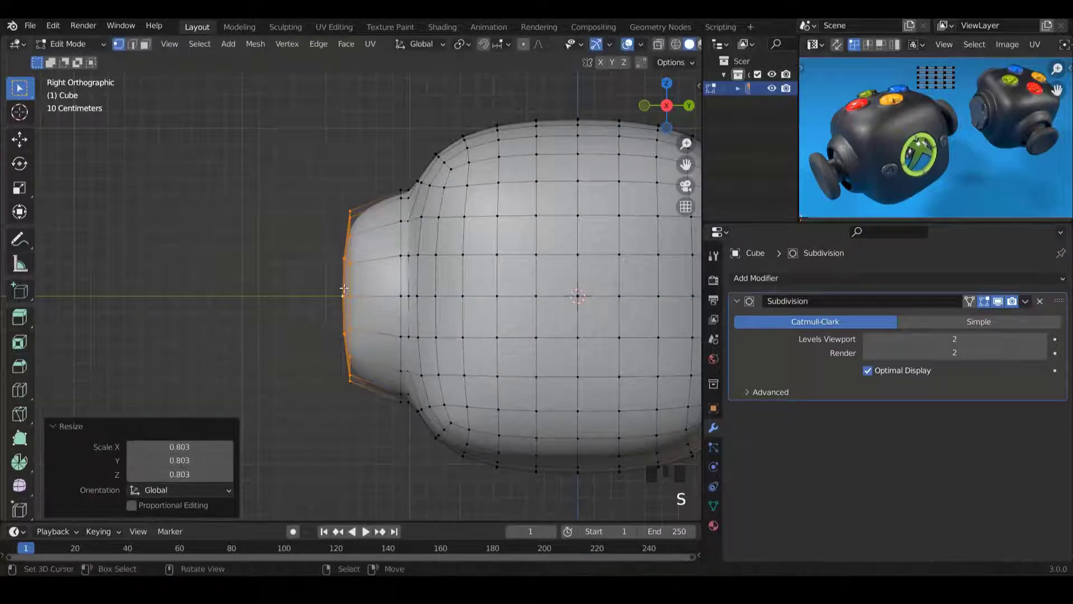
click(22, 140)
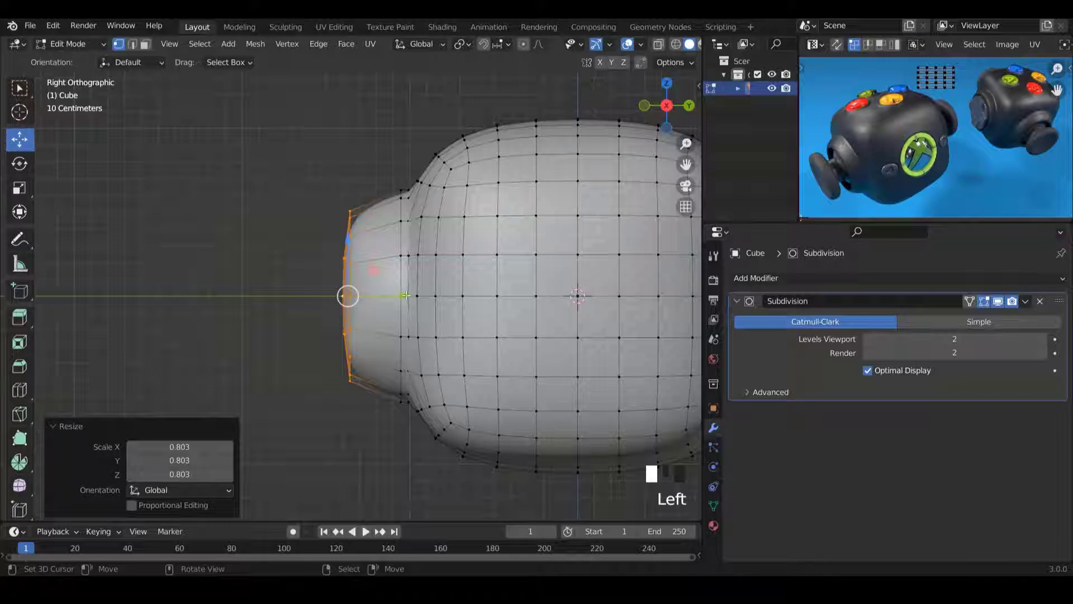
drag(406, 295, 422, 296)
Inset the end faces of the protrusion by about 0.041 m and extrude them inward by about 0.046 m.
scroll(422, 296, up, 2)
middle_drag(422, 296, 518, 291)
ctrl+scroll(518, 292, up, 6)
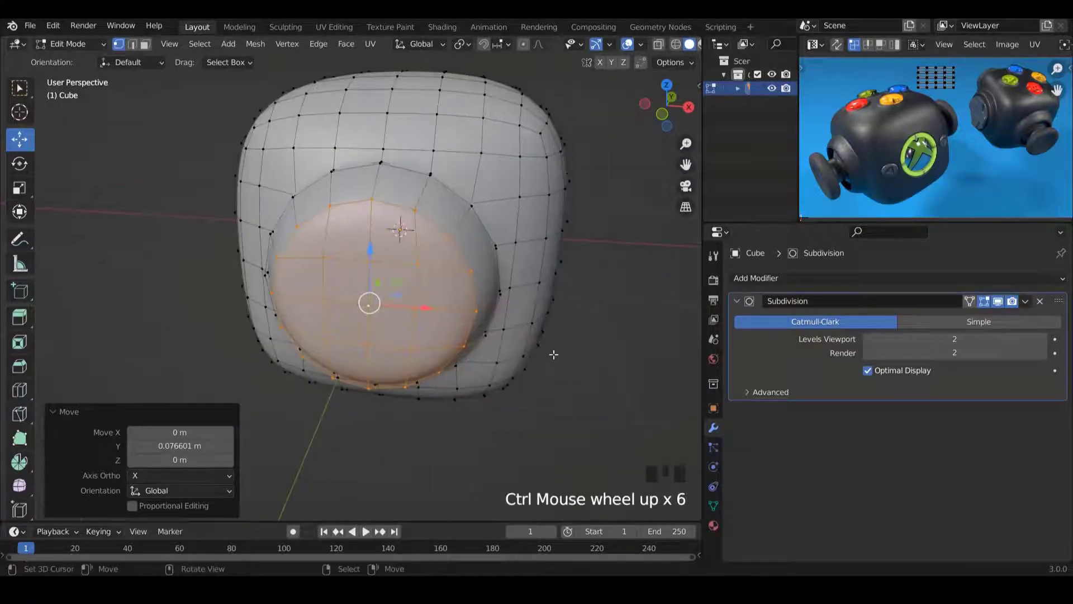
key(i)
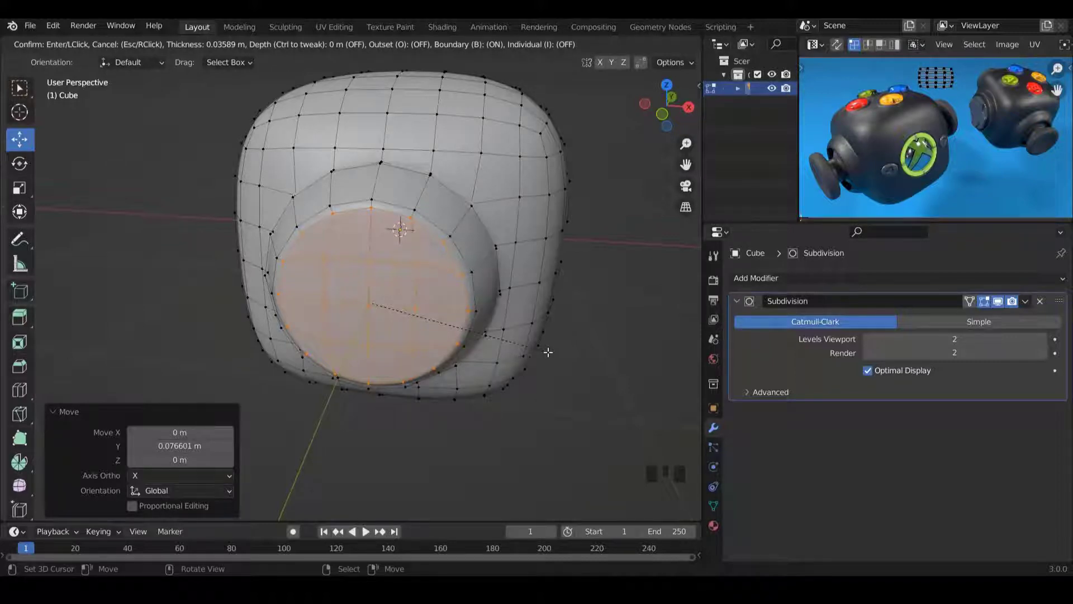
click(548, 353)
middle_drag(369, 303, 386, 307)
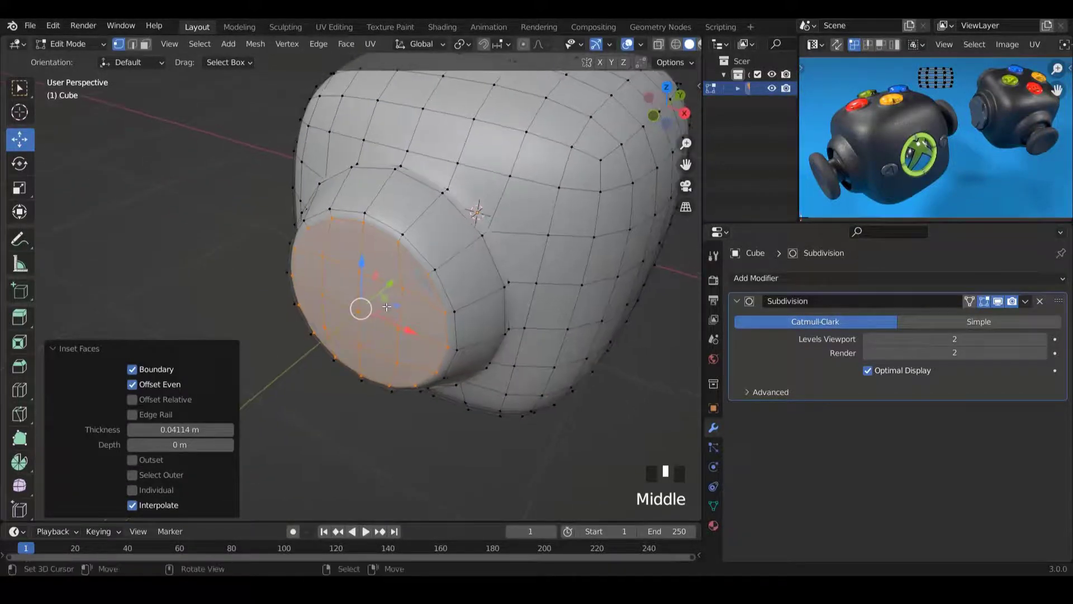
scroll(386, 307, up, 1)
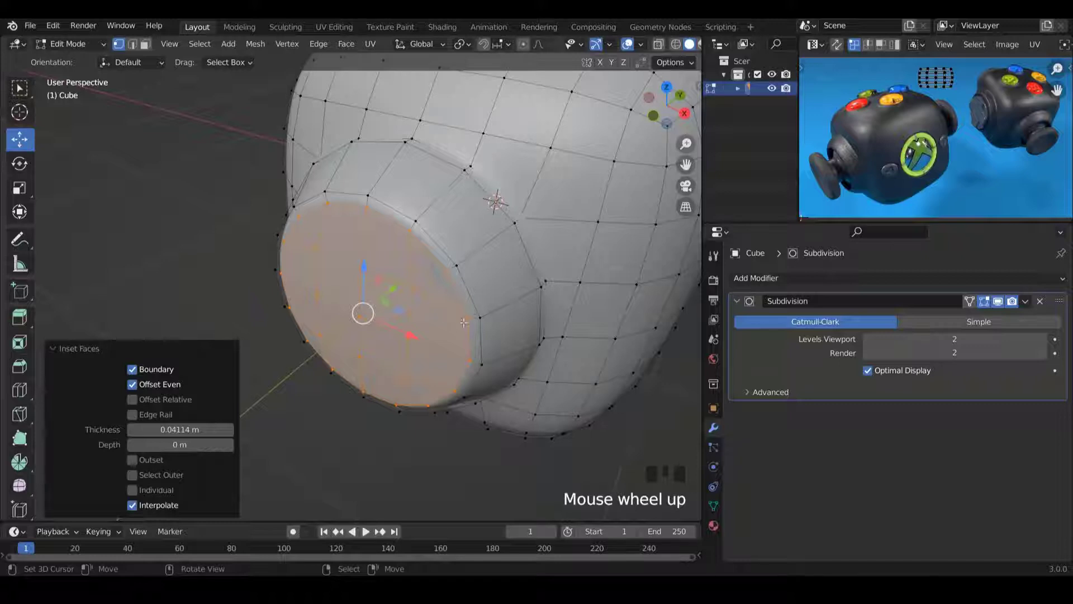
key(e)
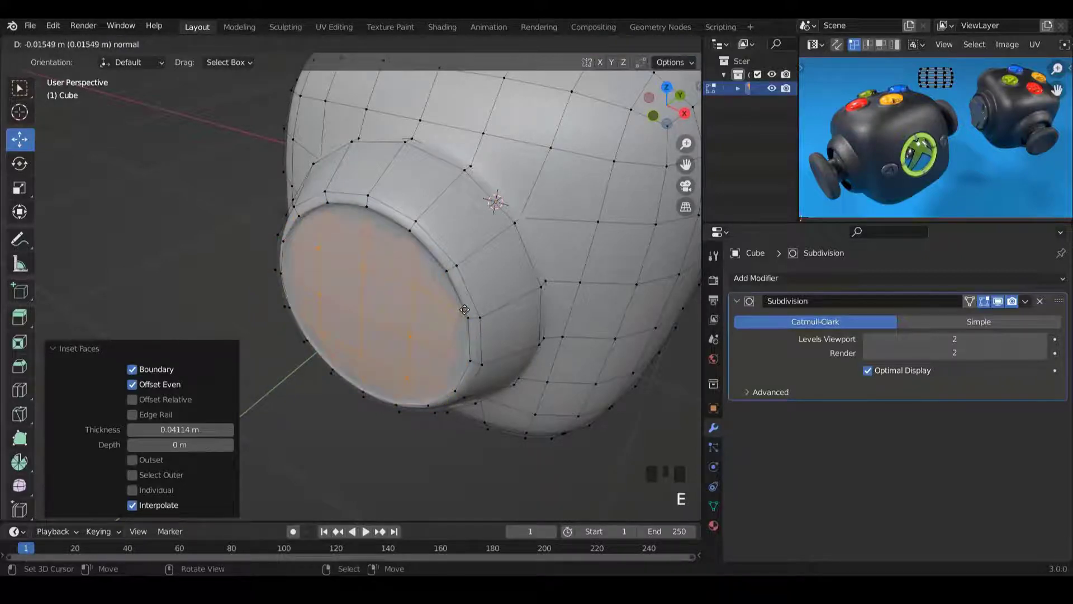
click(462, 292)
Scale the recessed end faces down to about 0.968.
scroll(461, 290, down, 3)
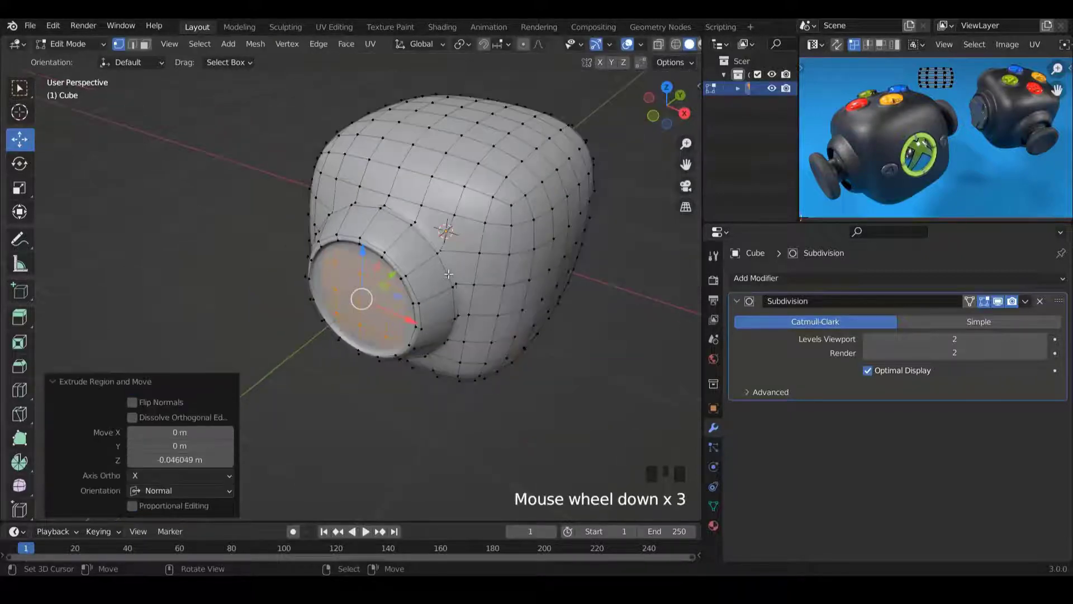
middle_drag(449, 274, 460, 345)
scroll(453, 302, up, 3)
scroll(460, 344, up, 1)
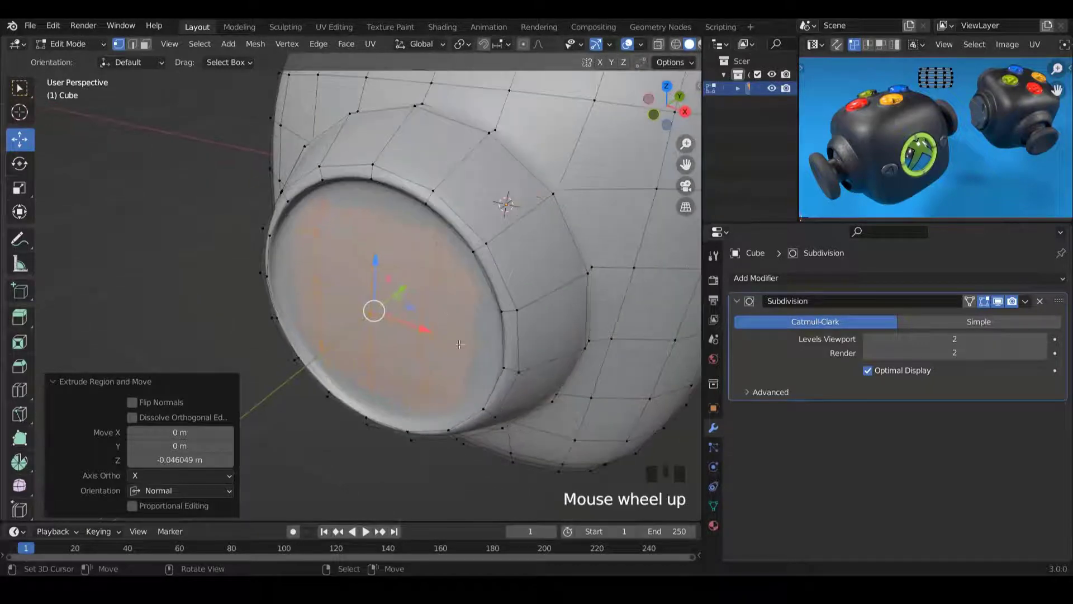
key(s)
click(506, 403)
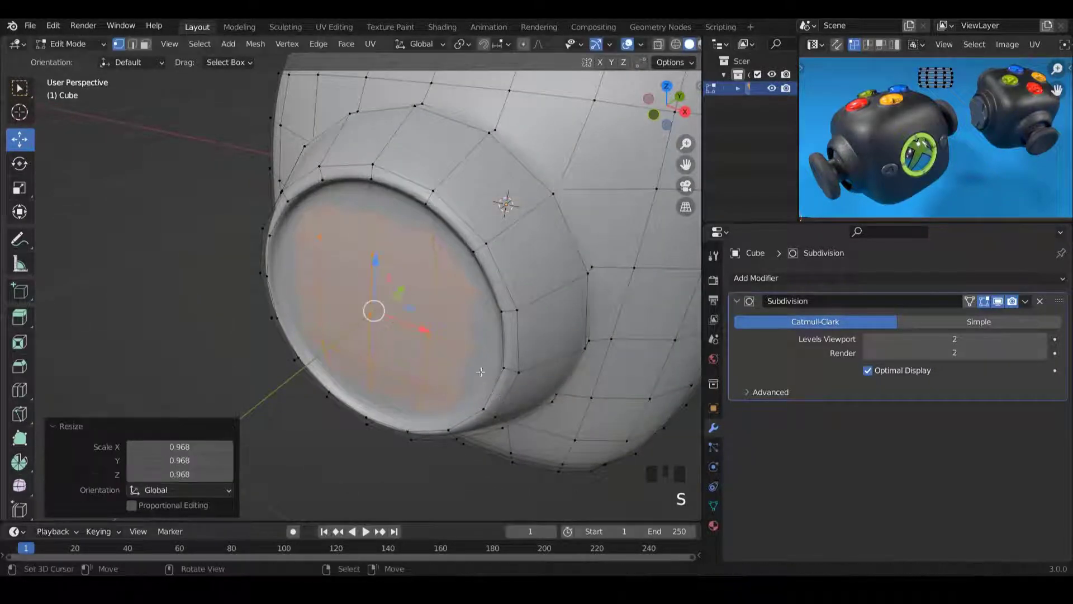
Extrude the recessed faces about 0.108 m deeper into the protrusion and scale them by about 1.009.
middle_drag(507, 402, 409, 312)
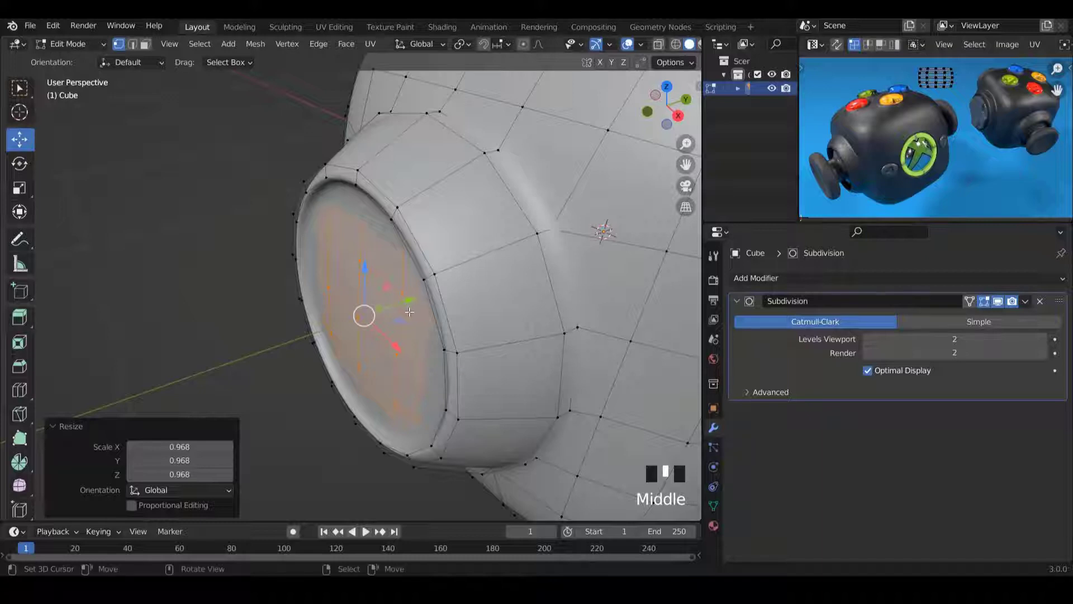
key(e)
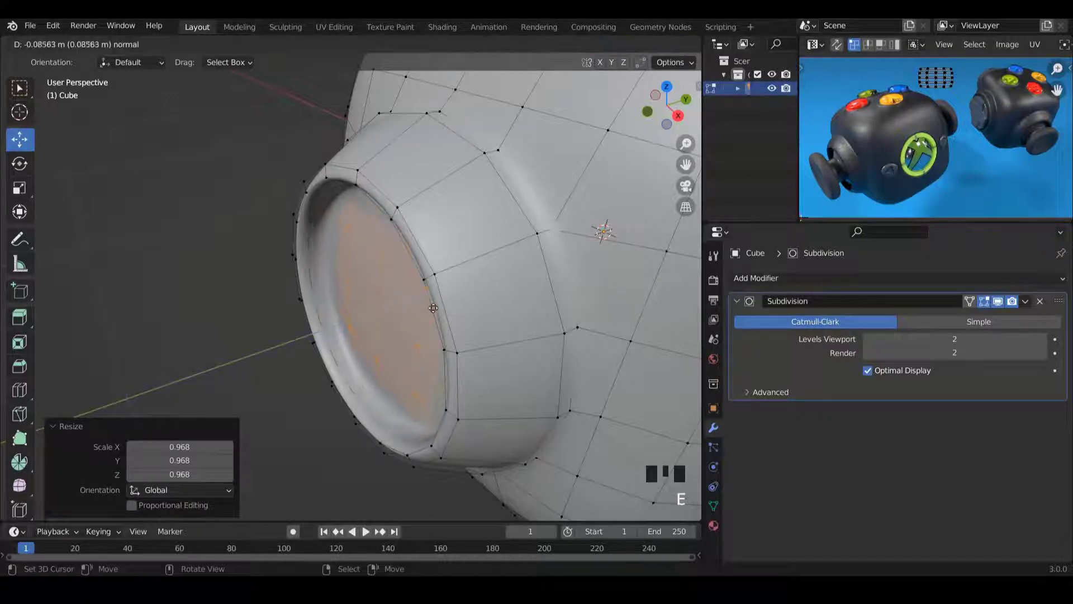
click(438, 305)
middle_drag(390, 304, 394, 297)
key(s)
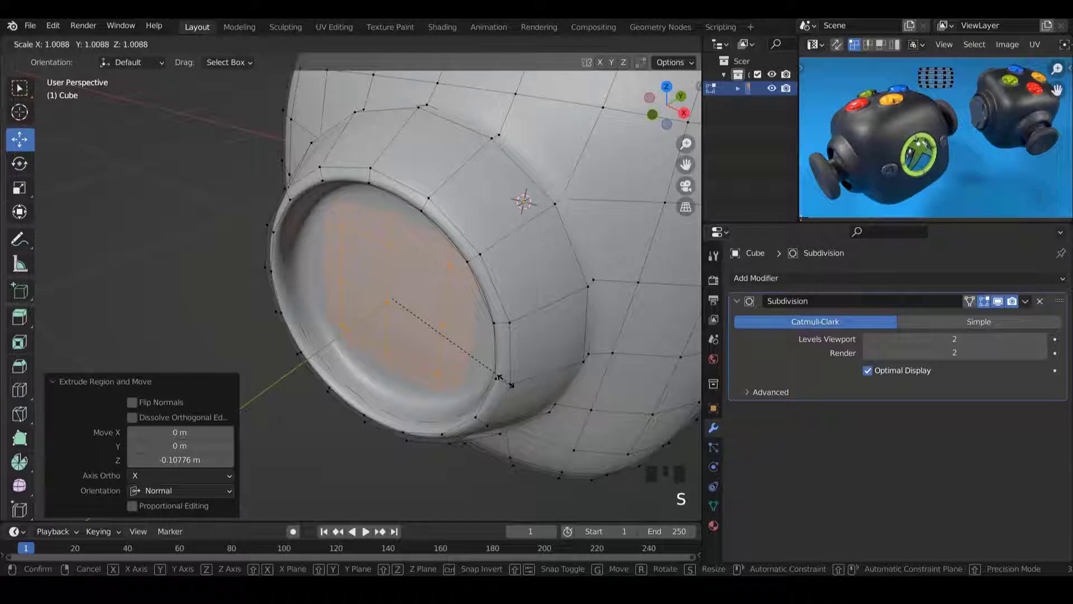
click(500, 378)
middle_drag(495, 374, 457, 342)
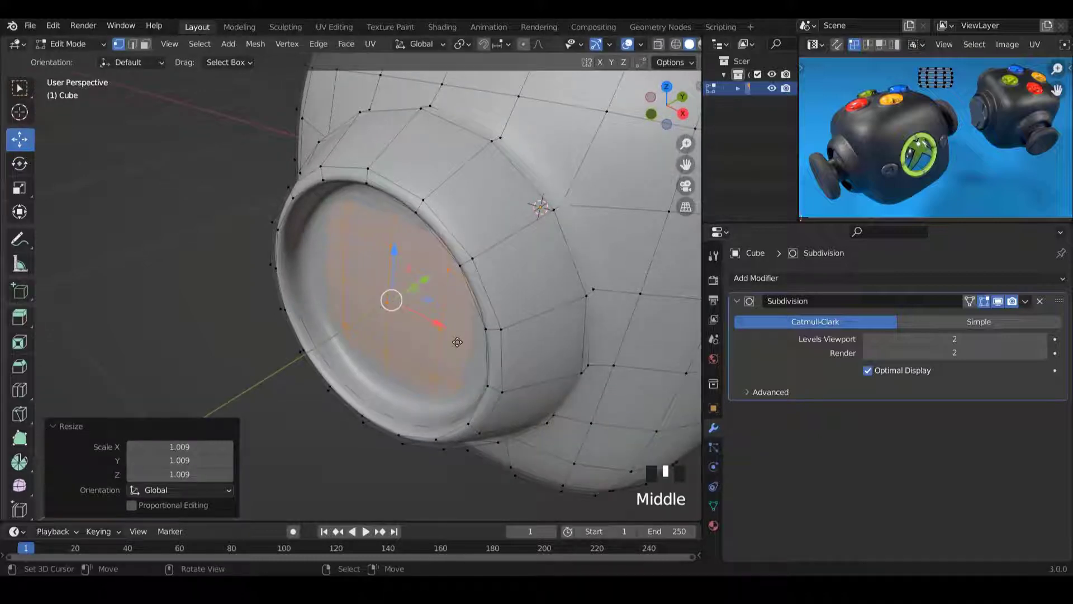
Extrude the recessed faces about 0.129 m deeper into the protrusion and scale them down uniformly.
key(e)
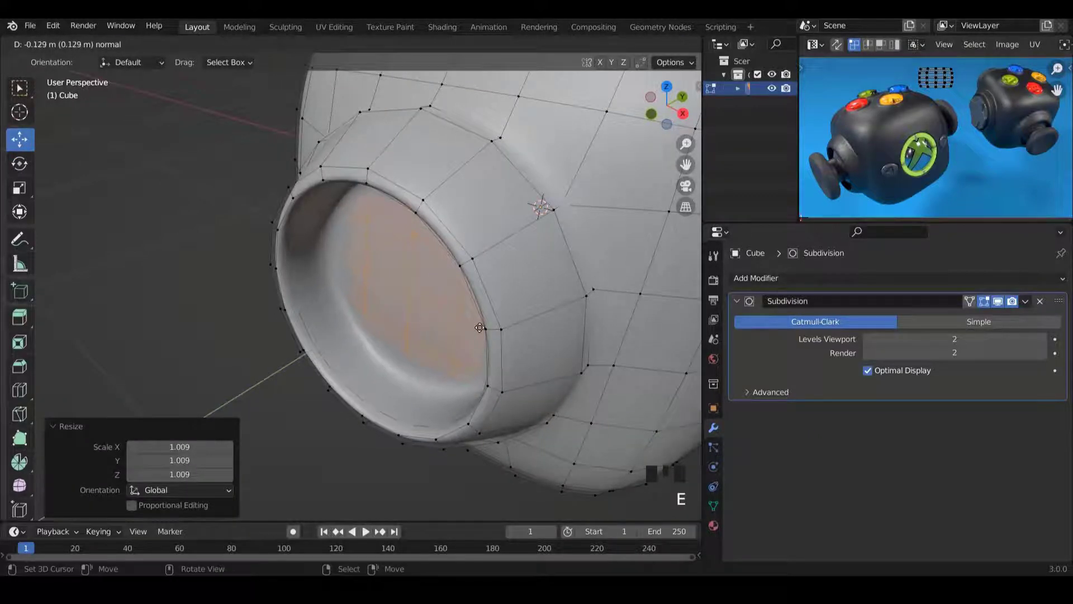
click(480, 327)
key(s)
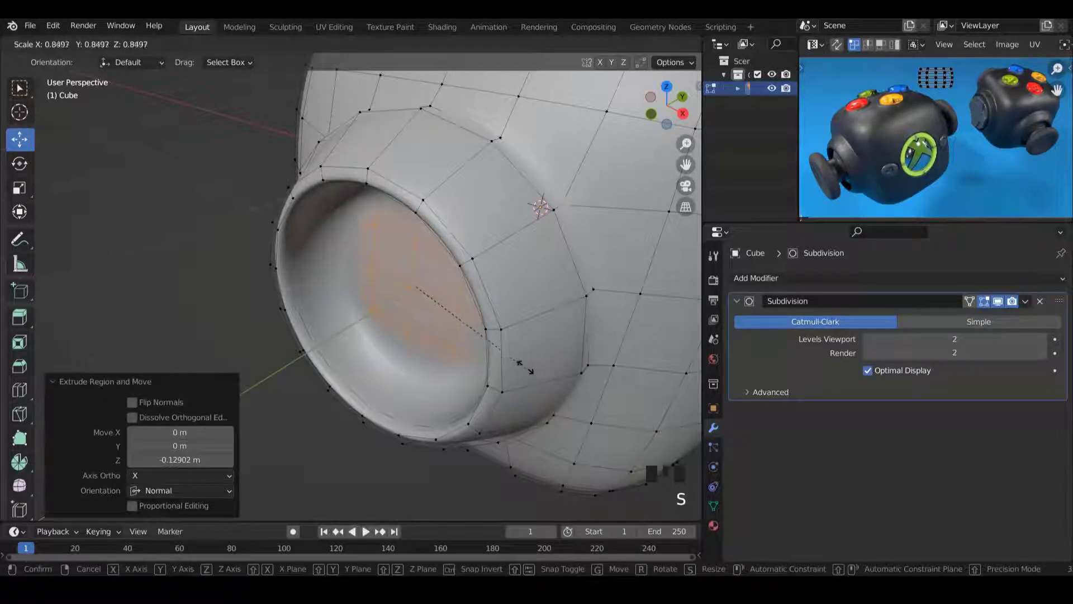
click(515, 355)
Extrude the shrunken recessed faces about 0.039 m further inward to form the socket's floor.
middle_drag(515, 355, 420, 306)
key(Tab)
scroll(464, 253, down, 3)
scroll(410, 281, up, 6)
key(Tab)
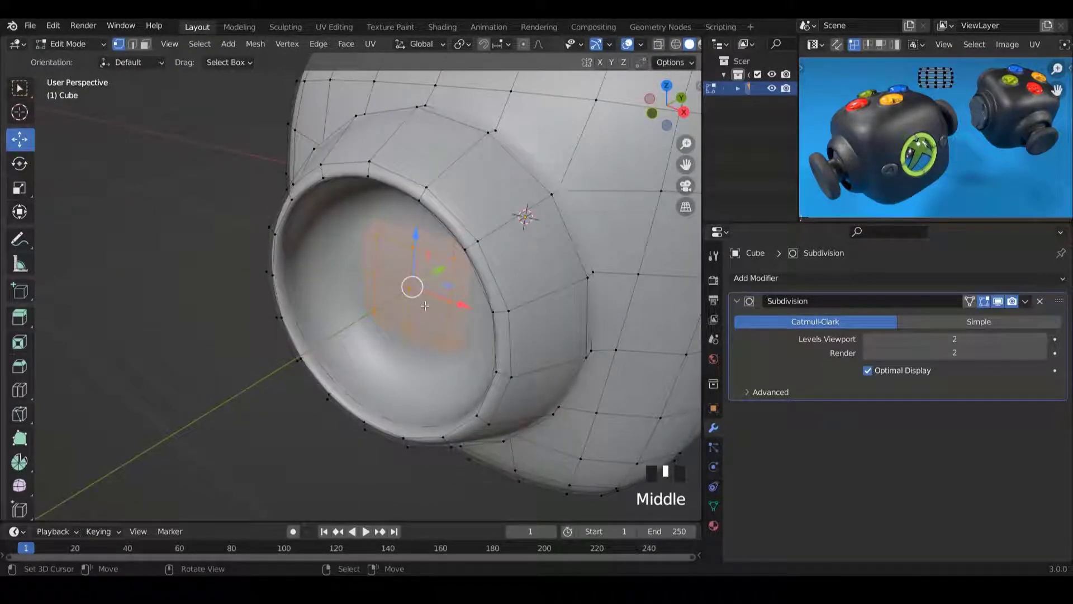
key(e)
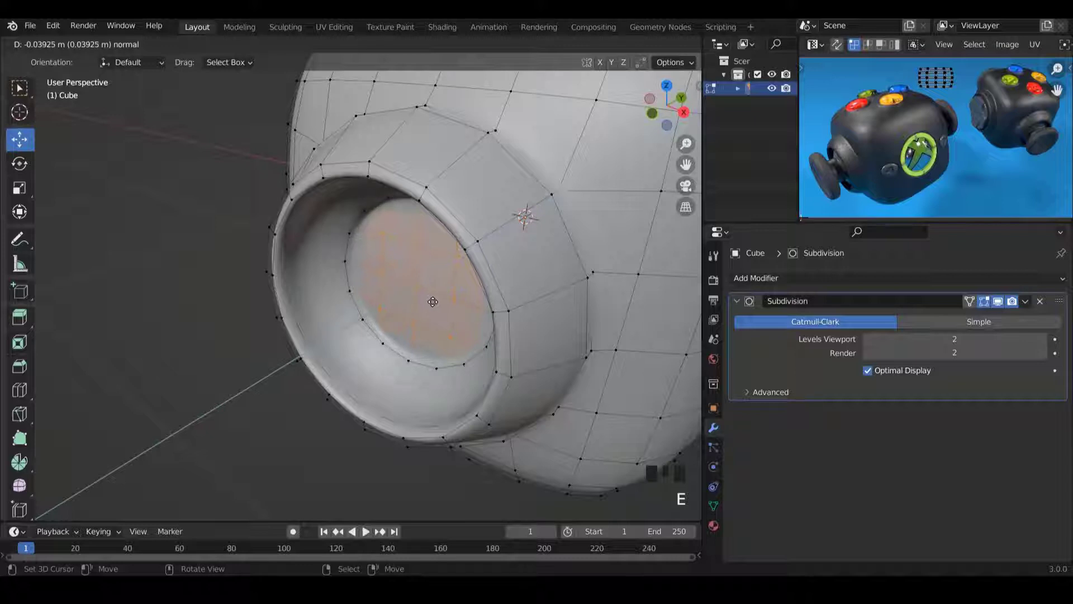
click(413, 290)
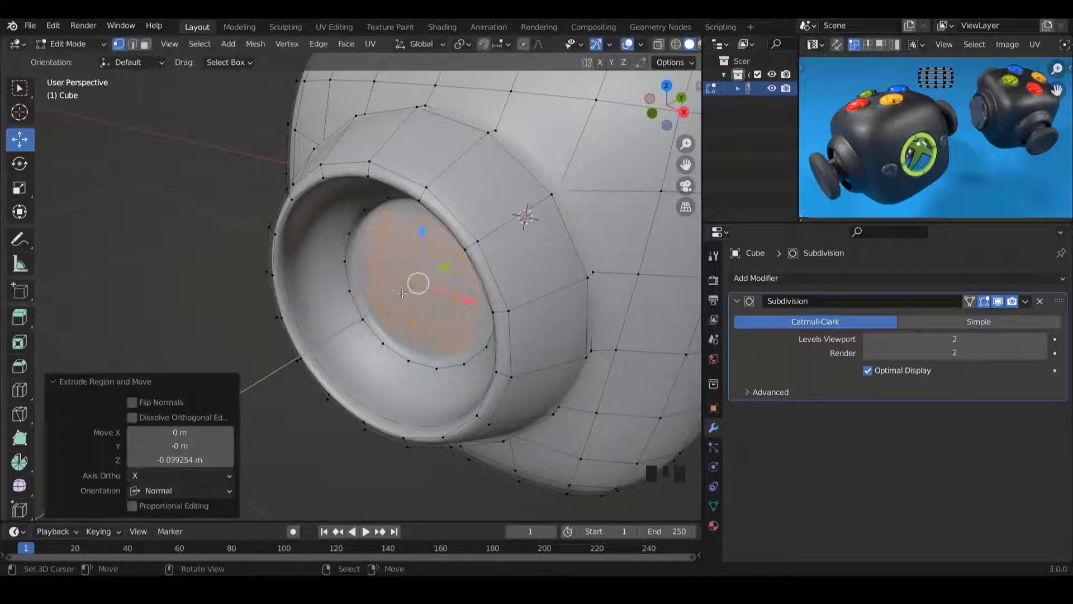
Examine the shape of the circular socket and the rounded body in Object Mode from several angles.
key(Tab)
scroll(412, 286, down, 5)
middle_drag(386, 278, 266, 290)
ctrl+scroll(386, 263, up, 3)
middle_drag(386, 264, 232, 256)
middle_drag(333, 275, 422, 260)
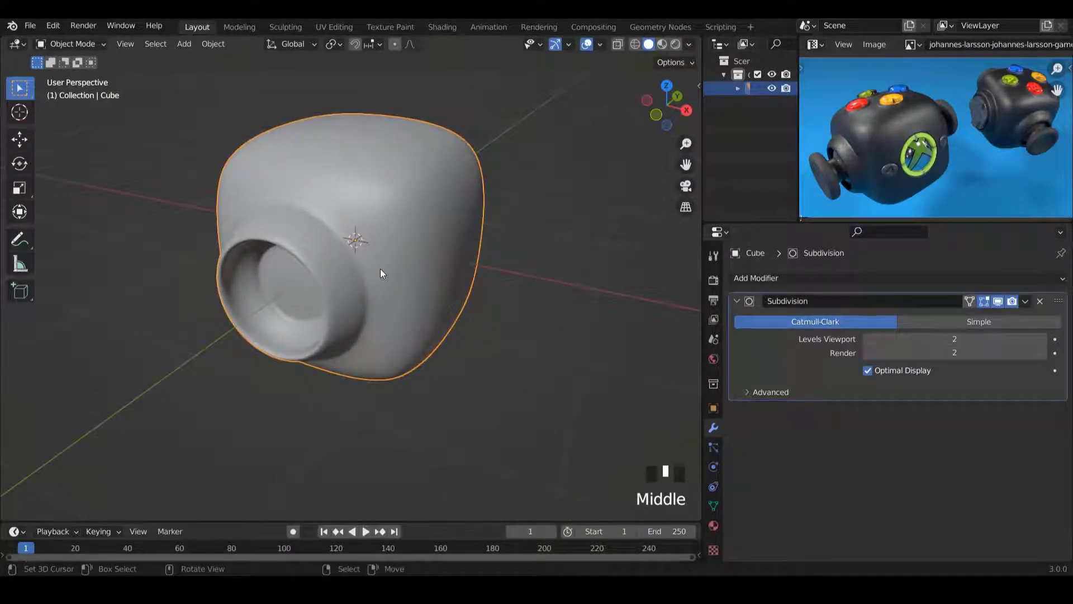
ctrl+scroll(380, 269, down, 4)
scroll(390, 310, up, 3)
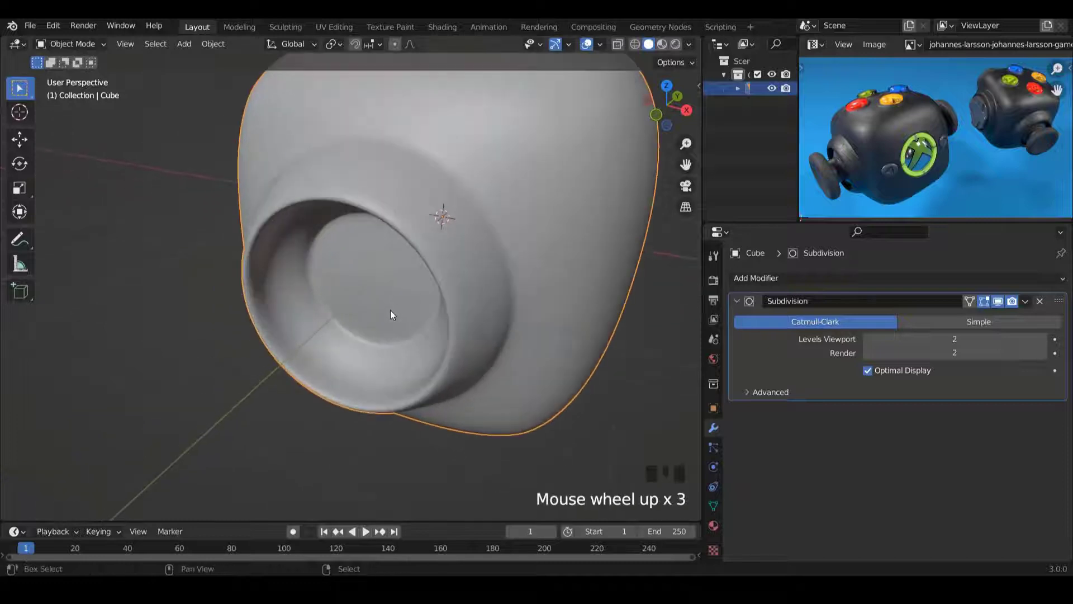
Duplicate the socket's floor faces in place and move the copy about 0.032 m outward along negative Y.
key(Tab)
middle_drag(391, 310, 408, 317)
scroll(398, 313, up, 1)
key(shift+d)
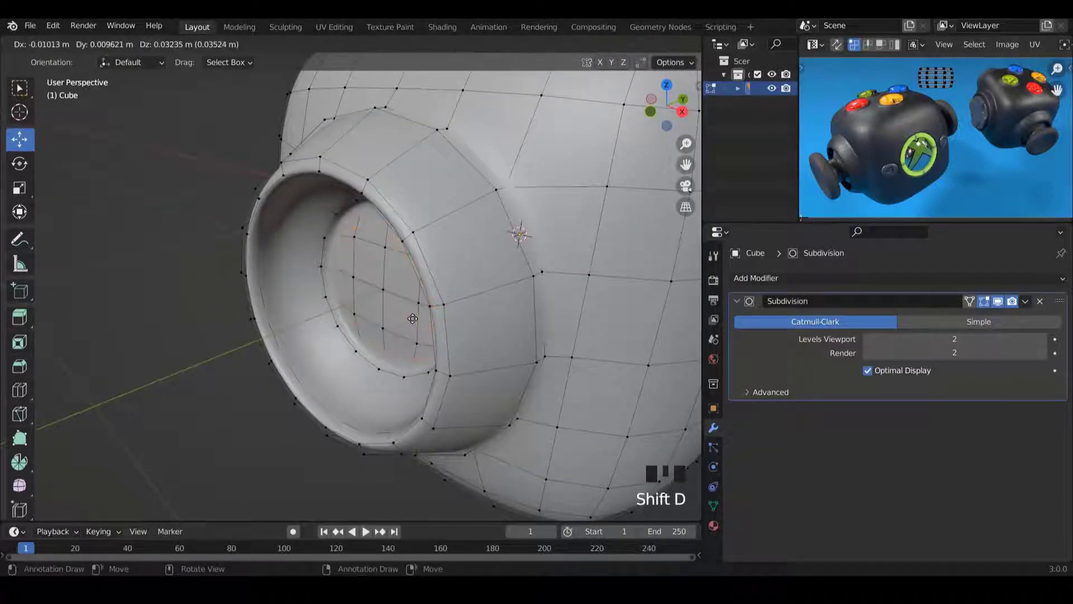
right_click(412, 319)
mouse_move(427, 271)
mouse_down()
mouse_move(395, 288)
mouse_move(424, 279)
mouse_up()
ctrl+scroll(452, 289, down, 2)
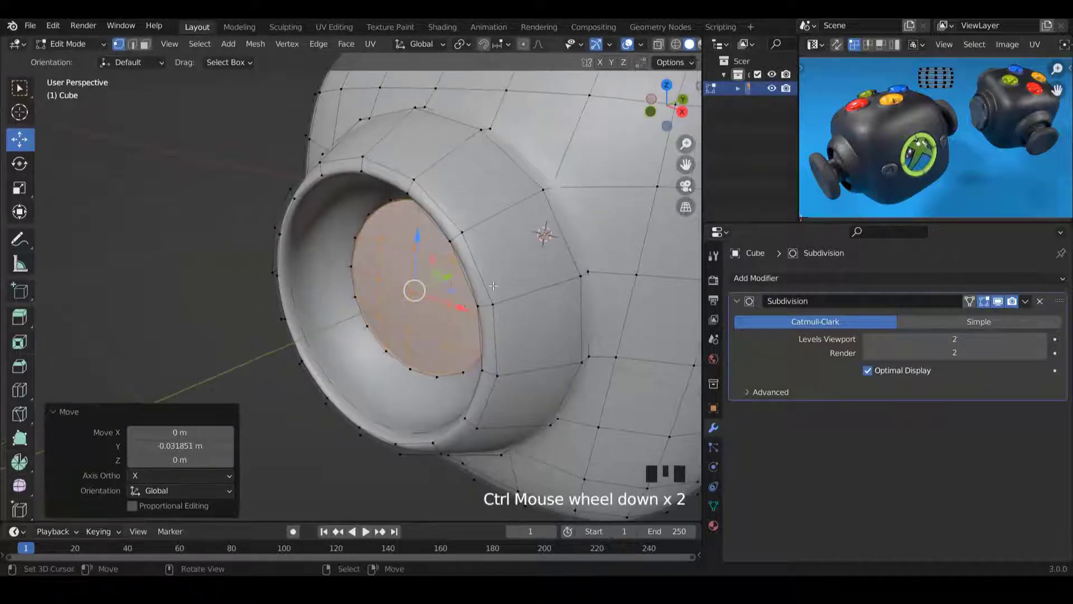
Extrude the duplicated faces outward about 0.224 m and enlarge the extruded end by a factor of about 1.188.
key(e)
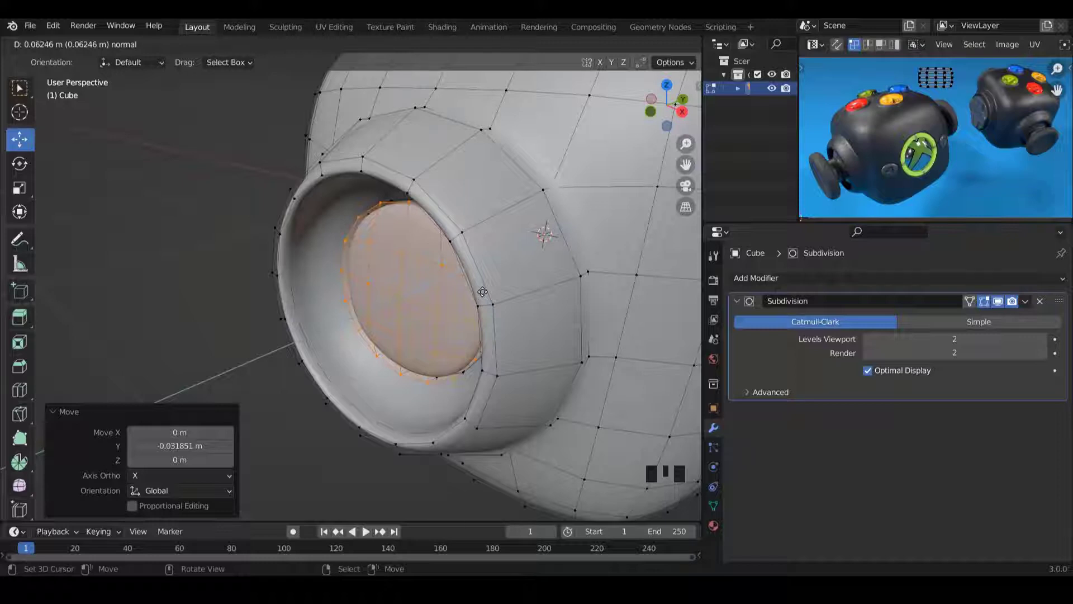
click(451, 303)
key(s)
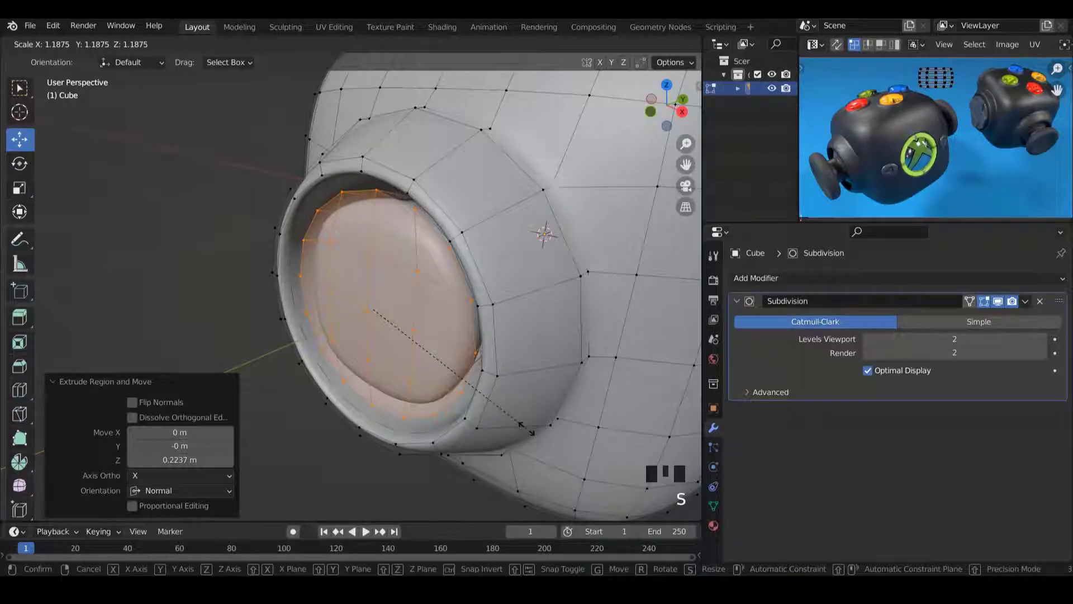
click(525, 428)
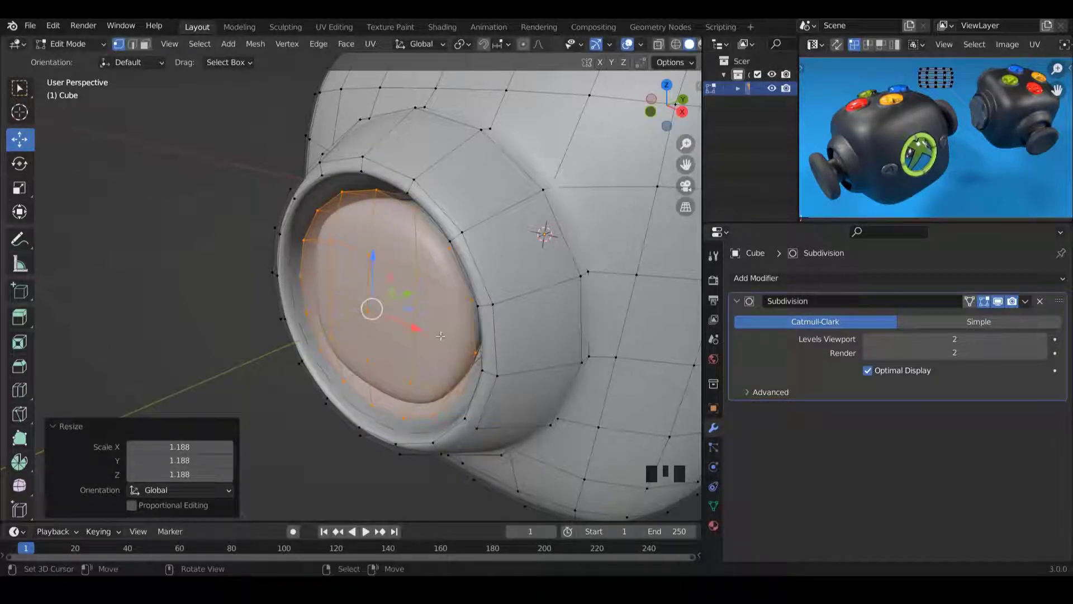
middle_drag(418, 322, 497, 313)
scroll(489, 291, up, 1)
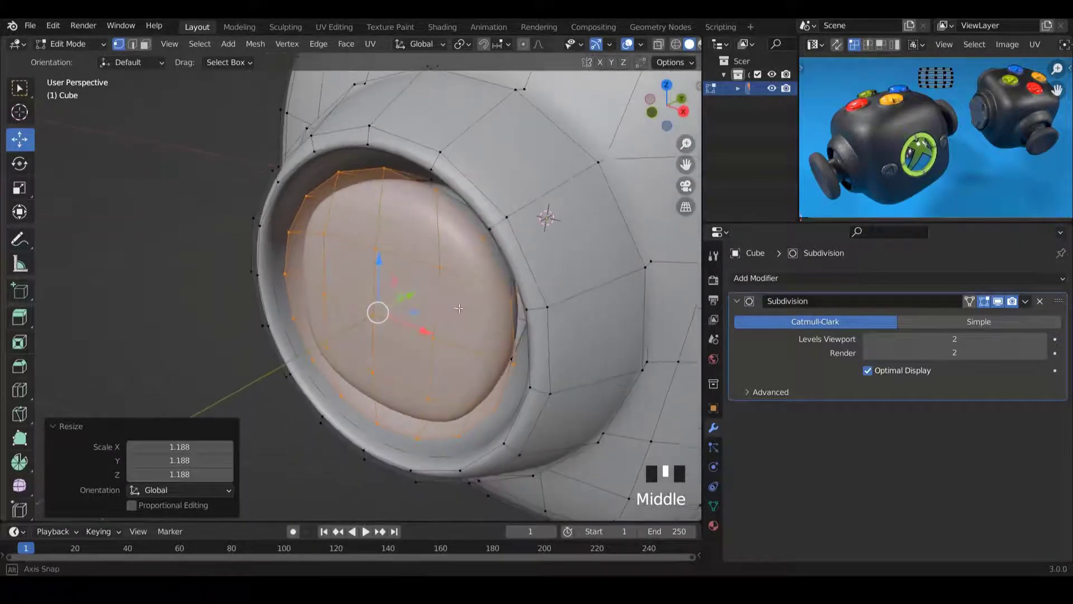
Scale the end faces of the thumbstick base down to about 0.585.
key(s)
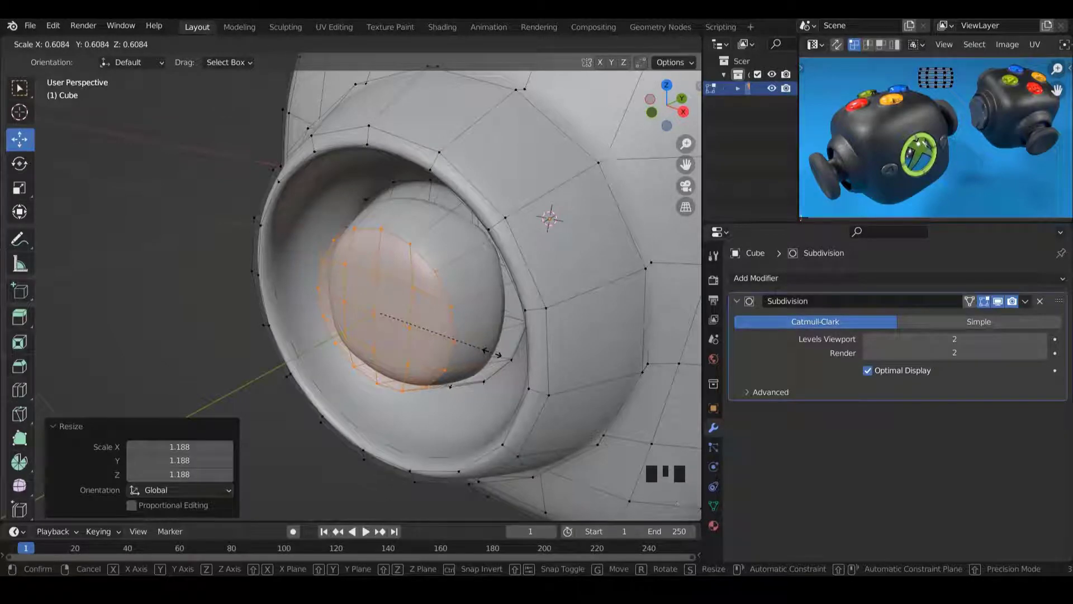
click(492, 351)
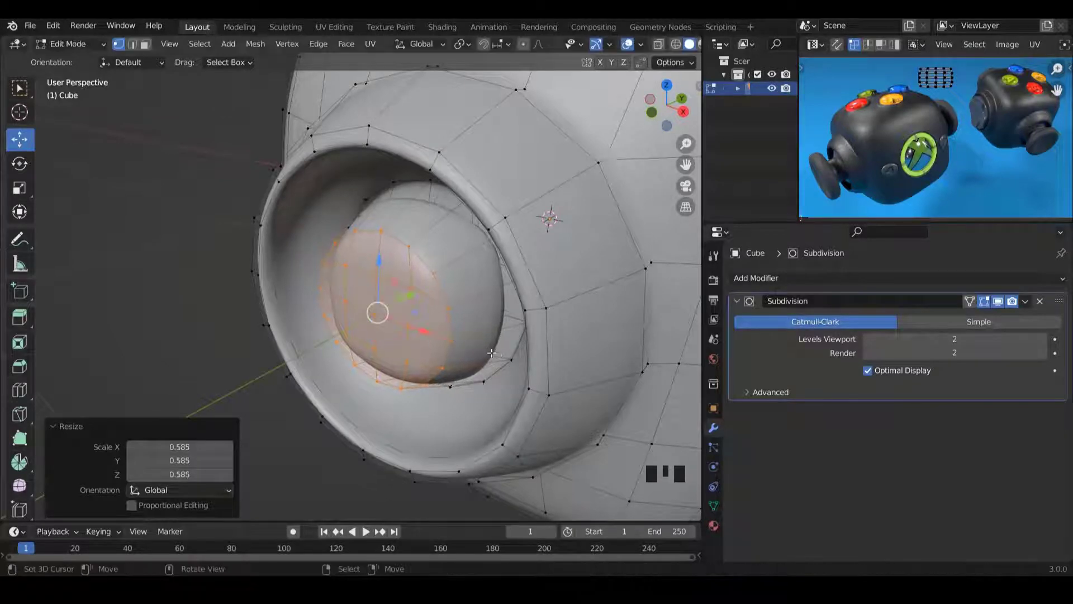
mouse_move(492, 351)
middle_down()
mouse_move(505, 267)
mouse_move(484, 339)
middle_up()
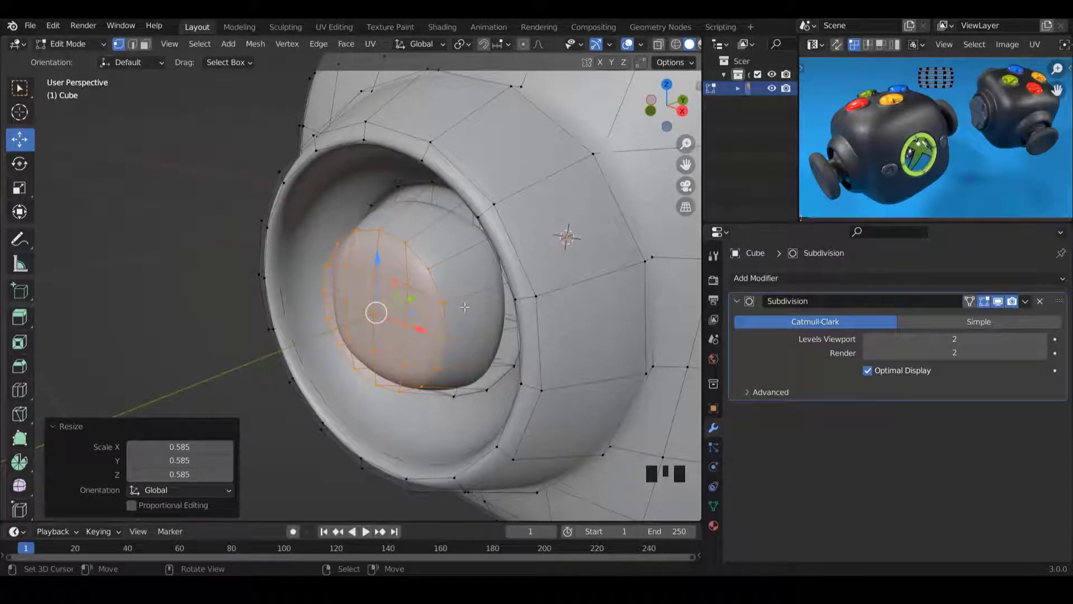
Select the whole linked thumbstick base and scale it up by about 1.334 in front view.
key(l)
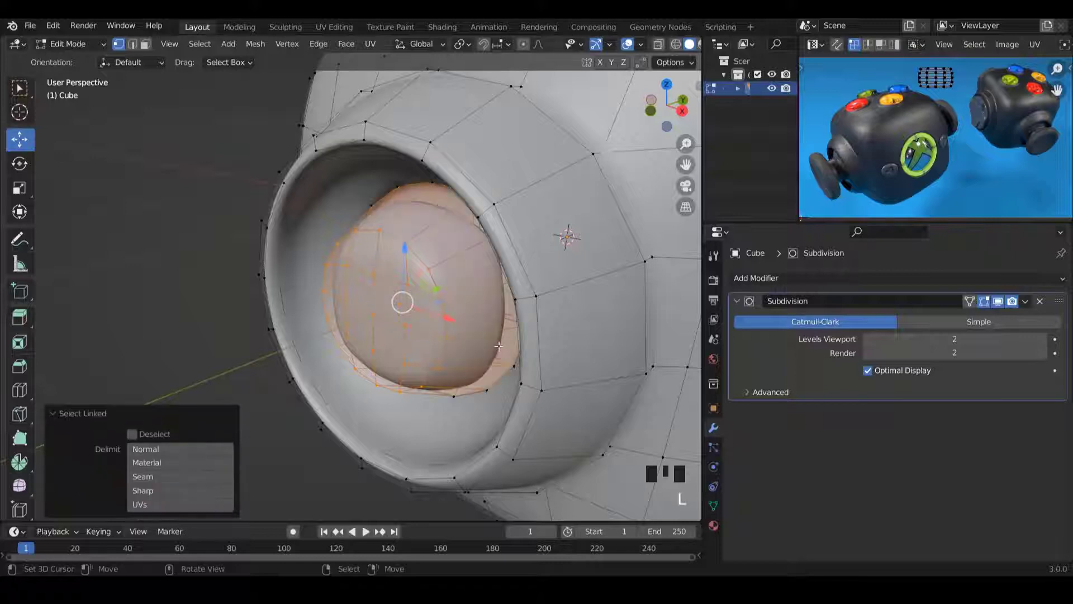
key(KP_1)
key(s)
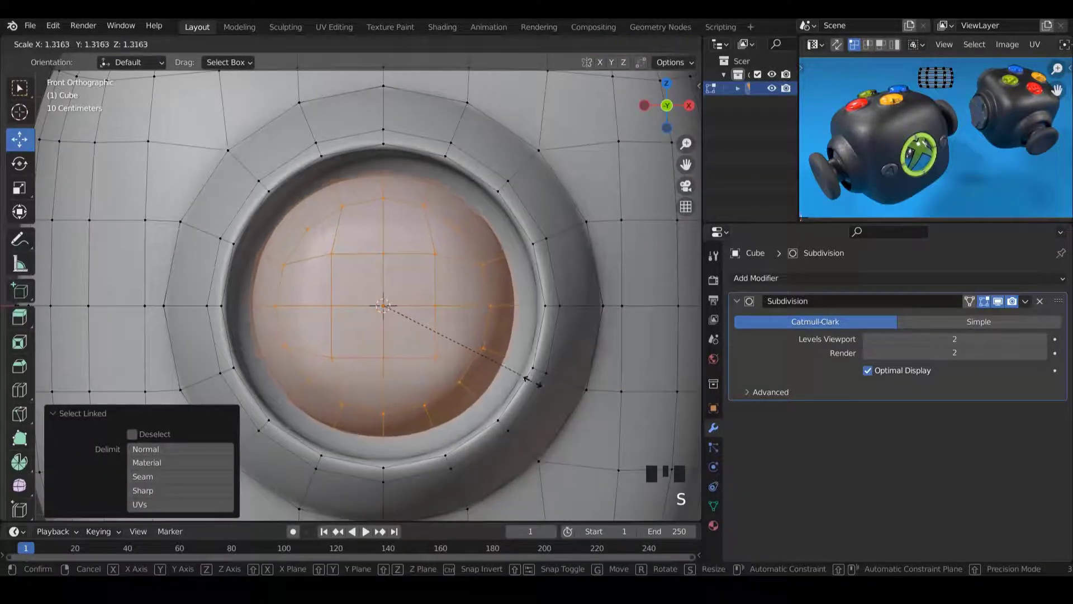
click(531, 382)
scroll(448, 308, down, 2)
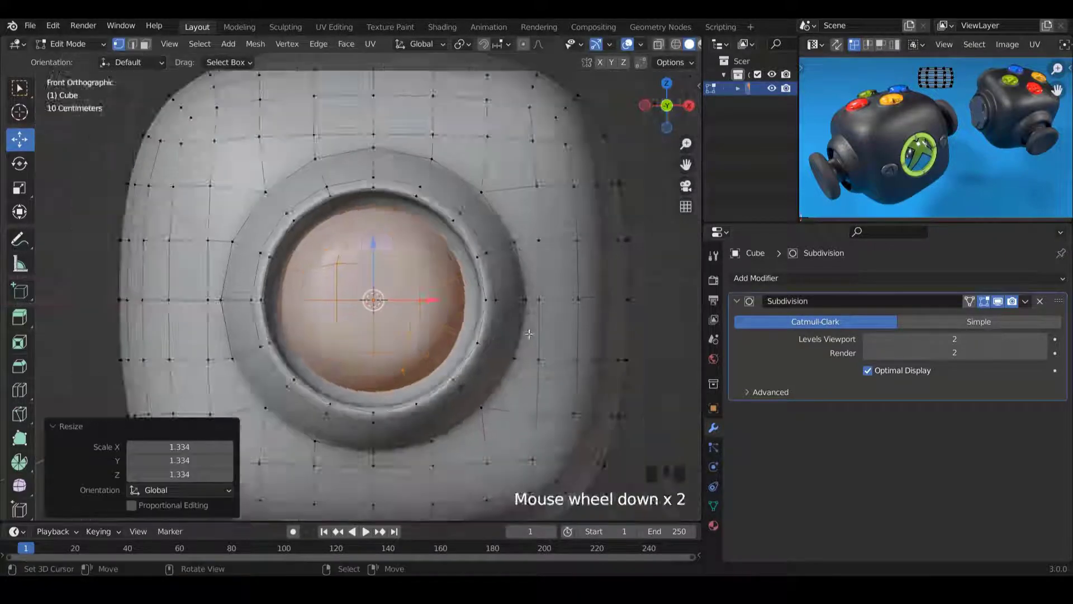
middle_drag(447, 307, 452, 309)
scroll(453, 310, up, 2)
shift+drag(452, 300, 454, 299)
key(ctrl+z)
Select the thumbstick base's end faces by growing the selection three times from the centre vertex.
middle_drag(454, 298, 510, 281)
right_click(383, 306)
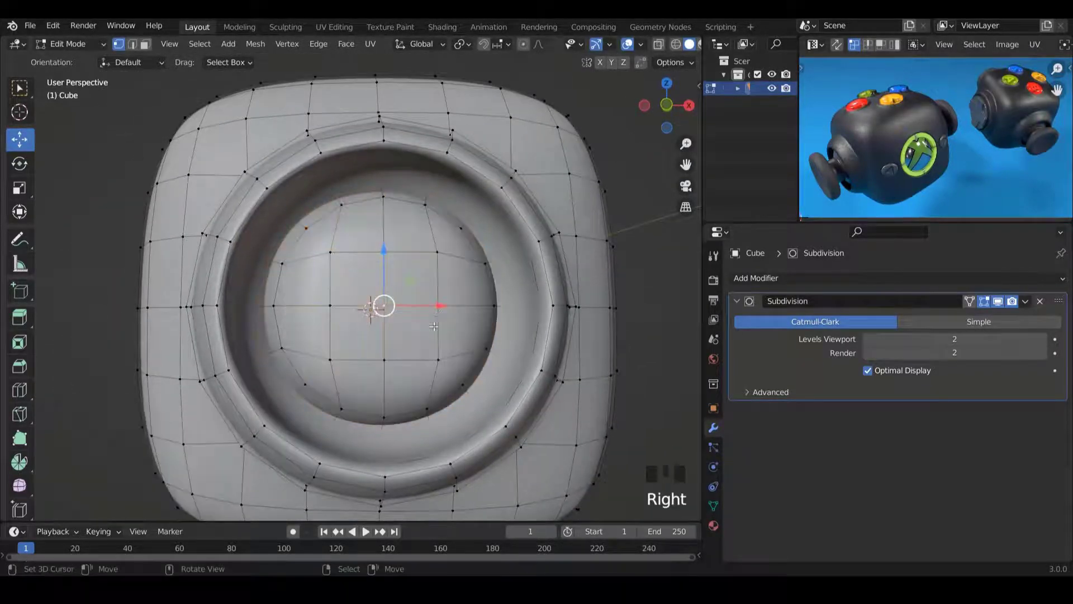
middle_drag(441, 322, 387, 351)
key(ctrl+KP_Add)
key(ctrl+KP_Add)
key(ctrl+KP_Add)
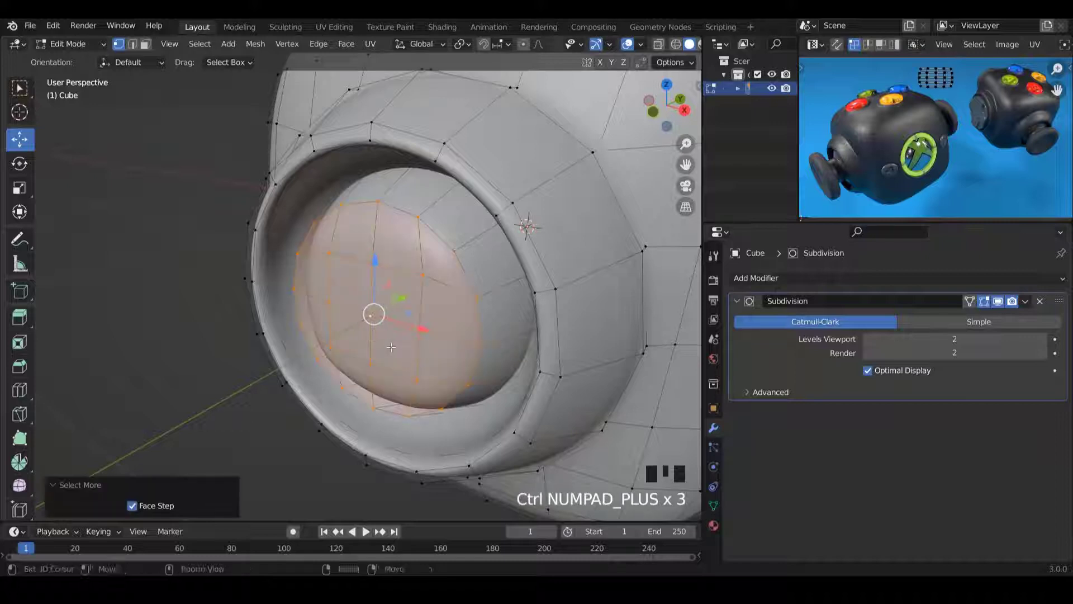
middle_drag(408, 325, 384, 335)
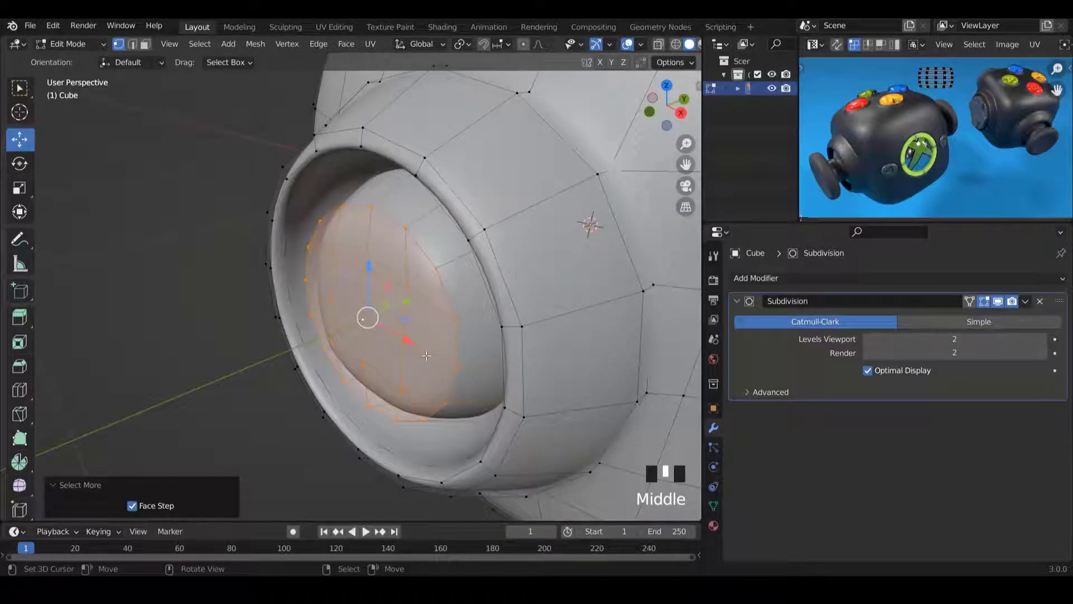
scroll(427, 355, up, 1)
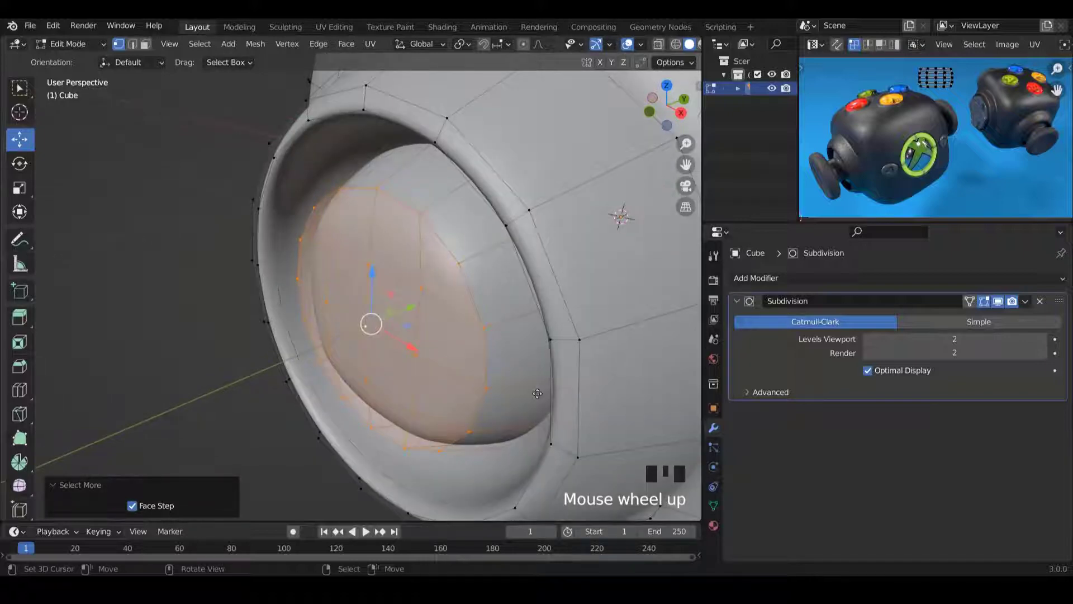
Extrude the thumbstick base's end faces outward twice, by about 0.018 m and about 0.016 m.
key(e)
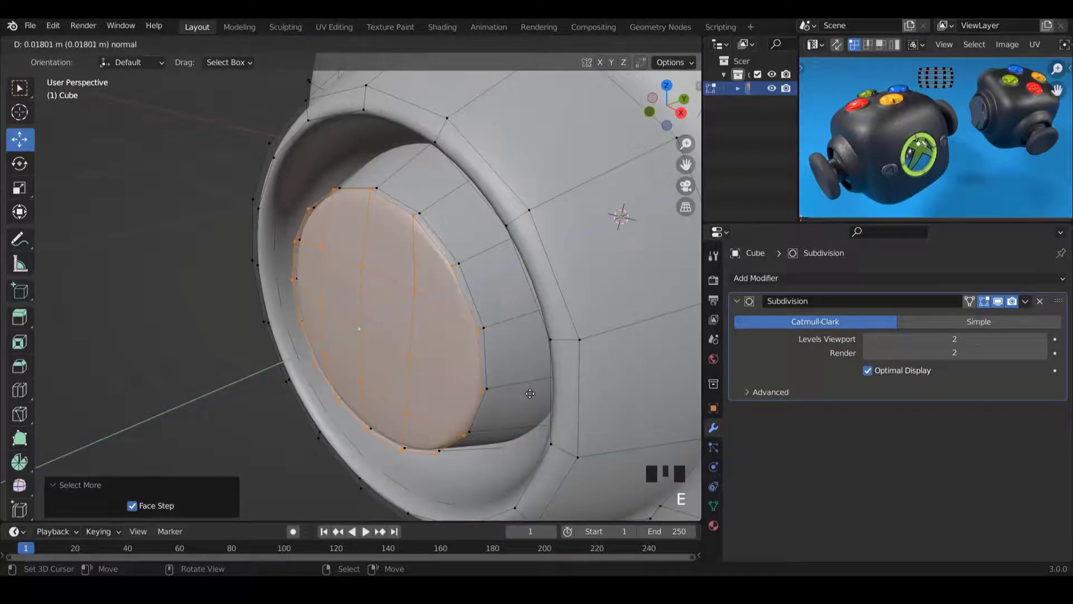
click(530, 393)
scroll(525, 391, down, 2)
middle_drag(526, 391, 434, 348)
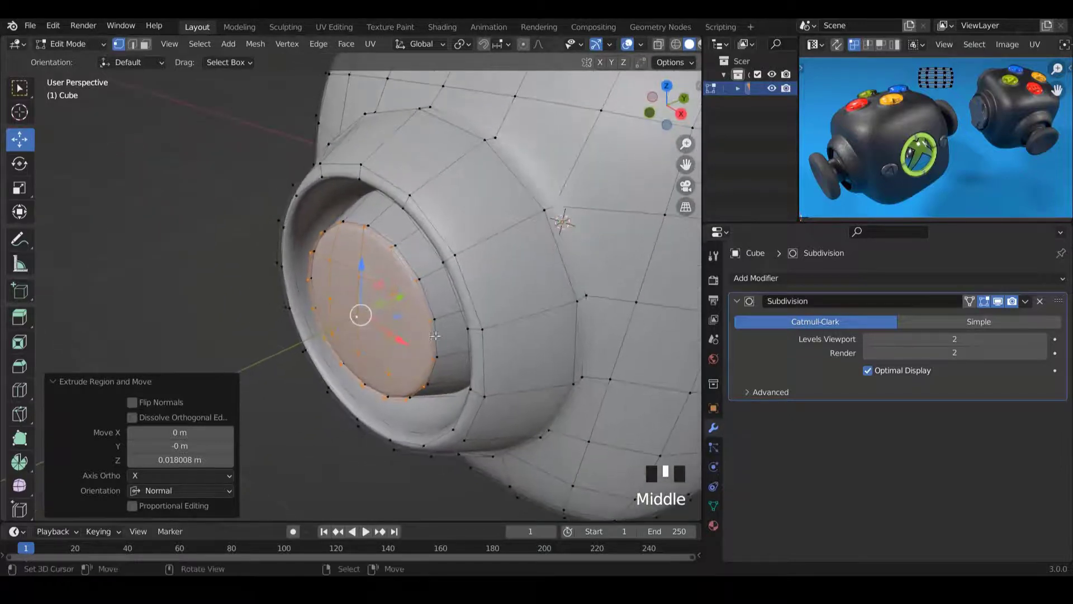
key(e)
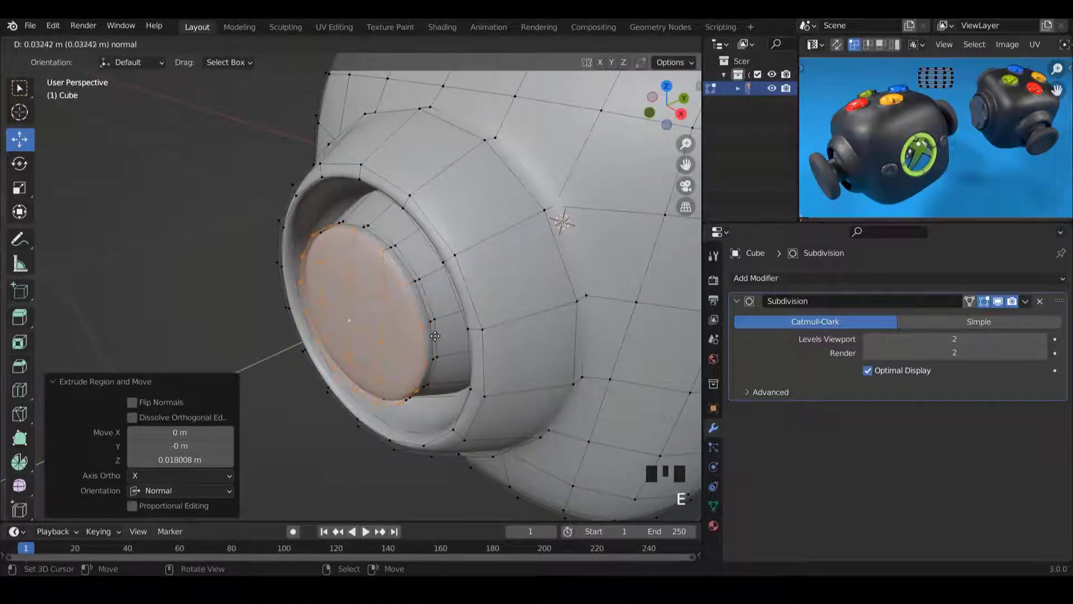
click(428, 340)
Extrude the end faces about 0.372 m into a shaft and move the end about 0.025 m back along Y.
key(e)
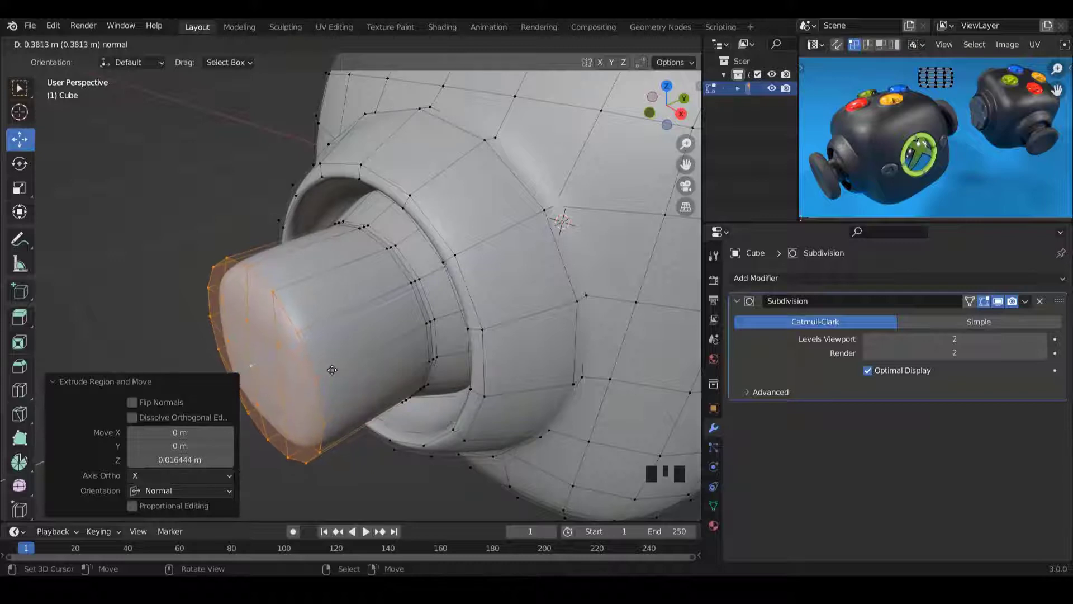
click(335, 370)
key(KP_3)
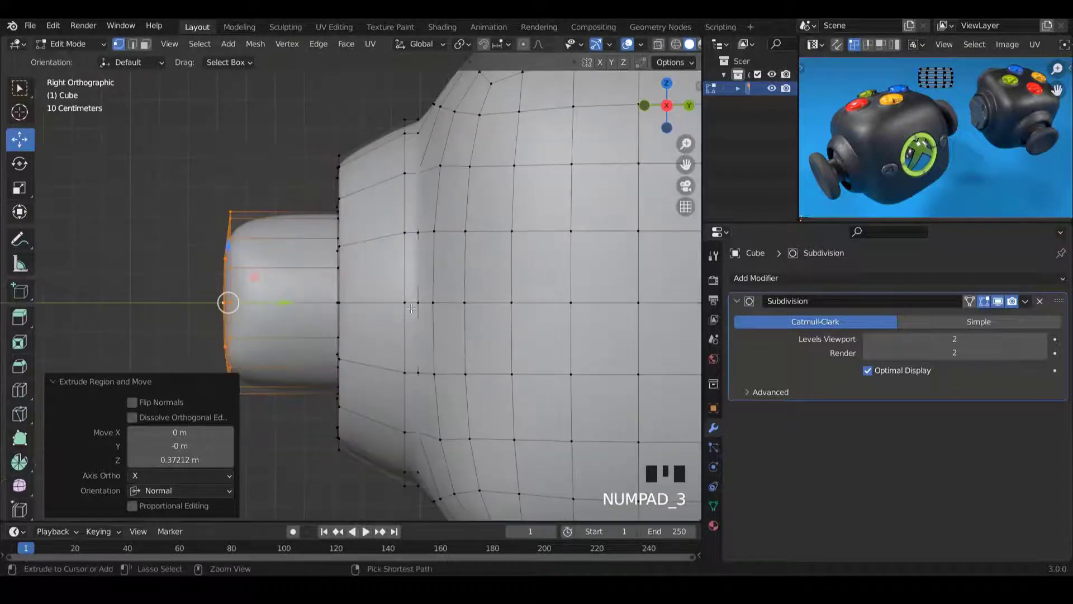
ctrl+scroll(401, 291, down, 4)
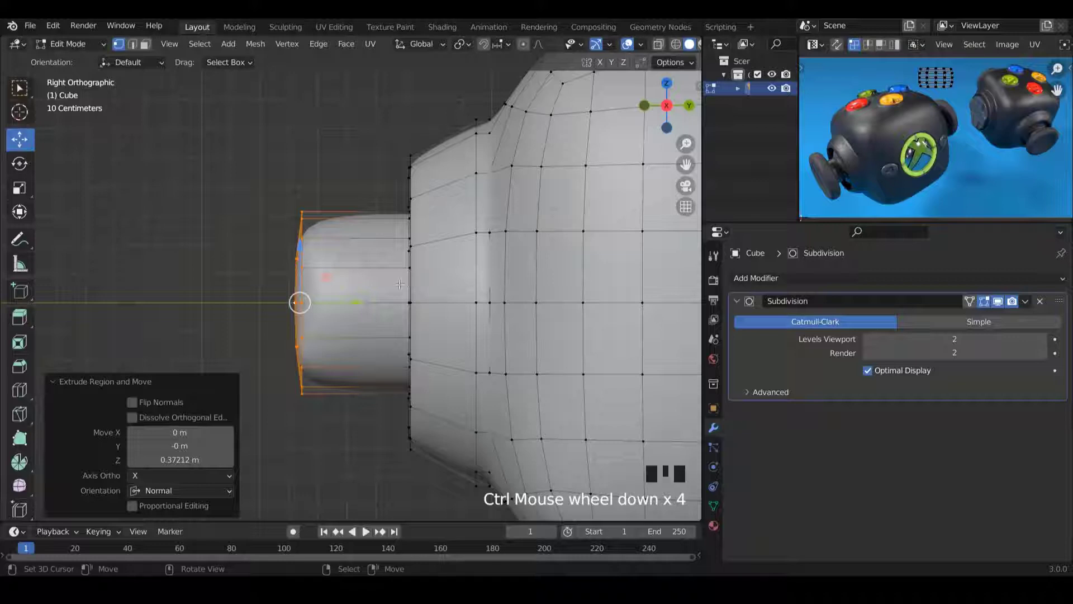
drag(356, 305, 363, 304)
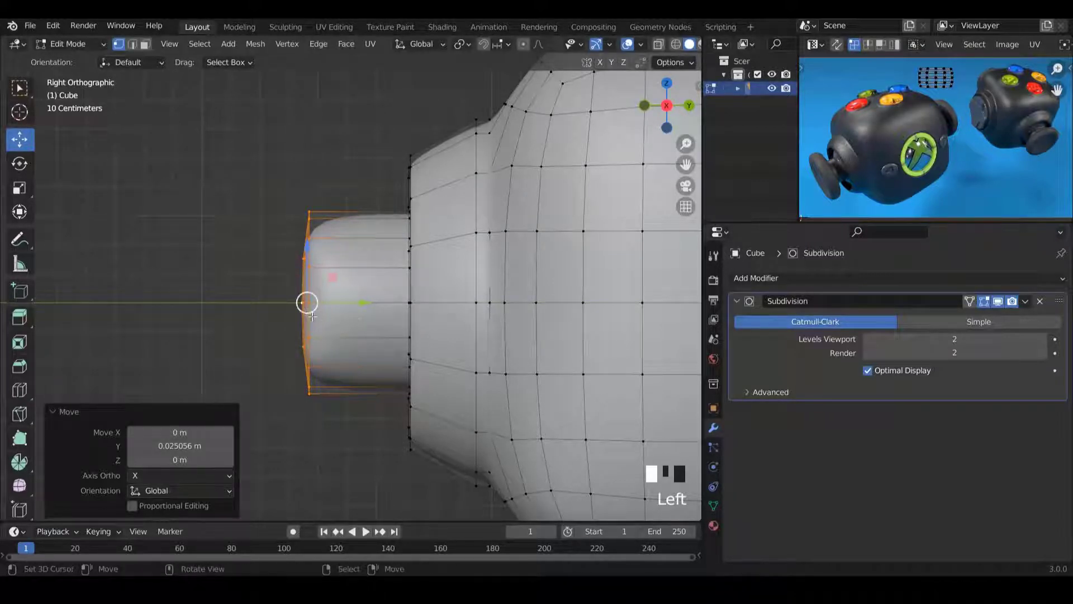
Add one loop cut around the thumbstick shaft, slid toward its outer end at a factor of about -0.538.
key(ctrl+r)
click(354, 331)
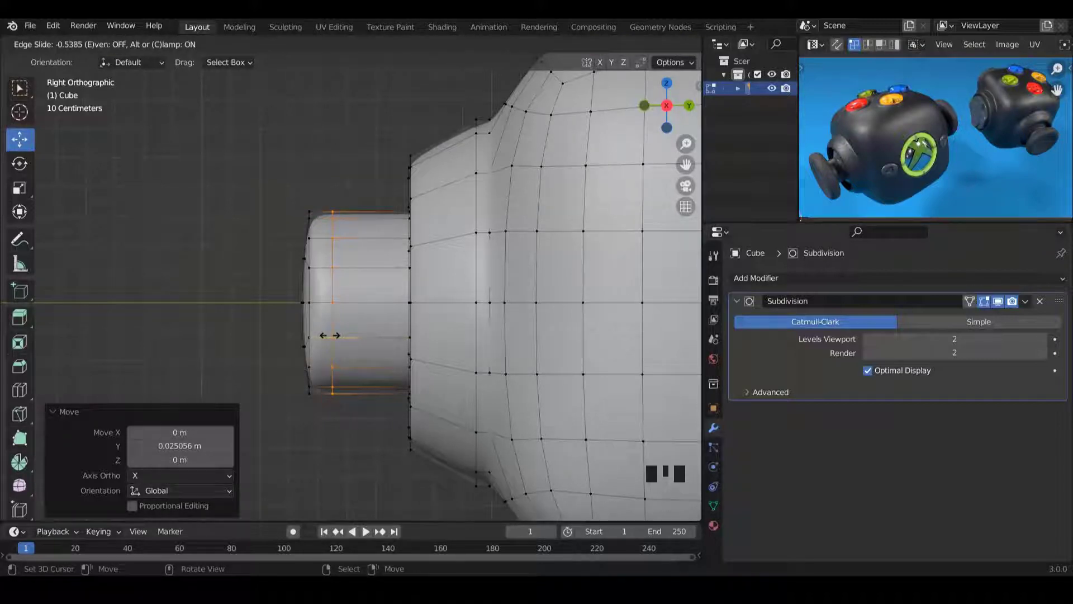
click(330, 335)
ctrl+scroll(357, 216, down, 3)
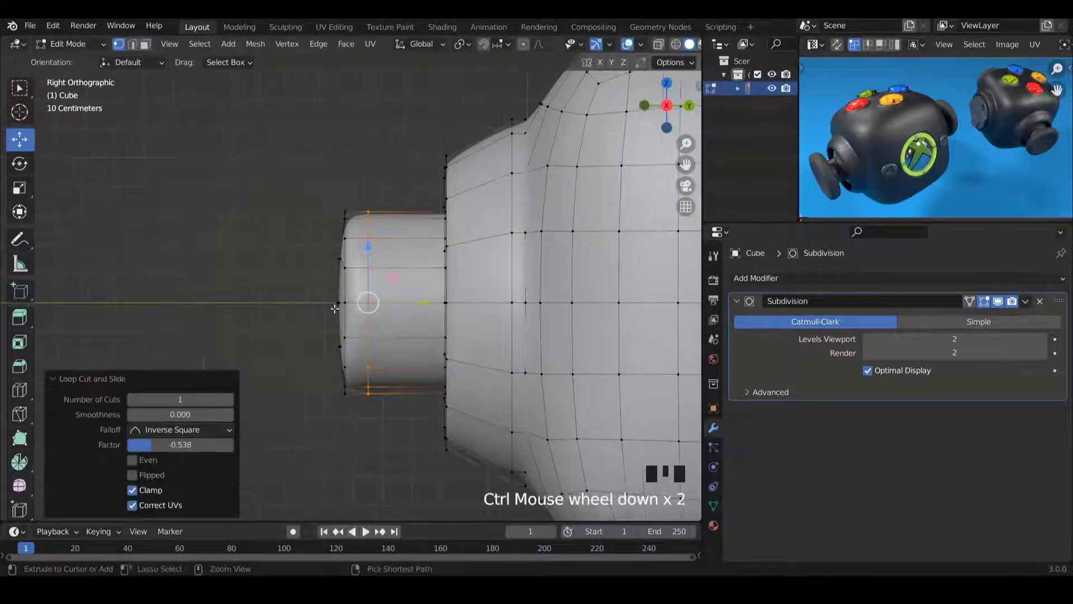
Flatten the end vertices of the thumbstick shaft along the Y axis with a scale of 0.
key(shift+z)
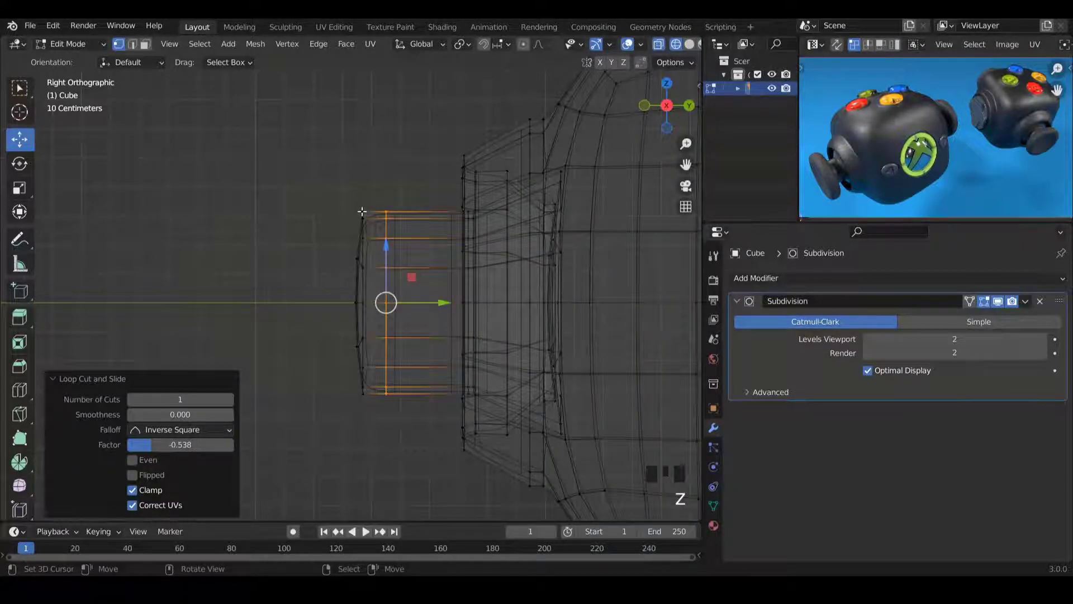
click(363, 211)
key(b)
drag(268, 114, 381, 442)
key(s)
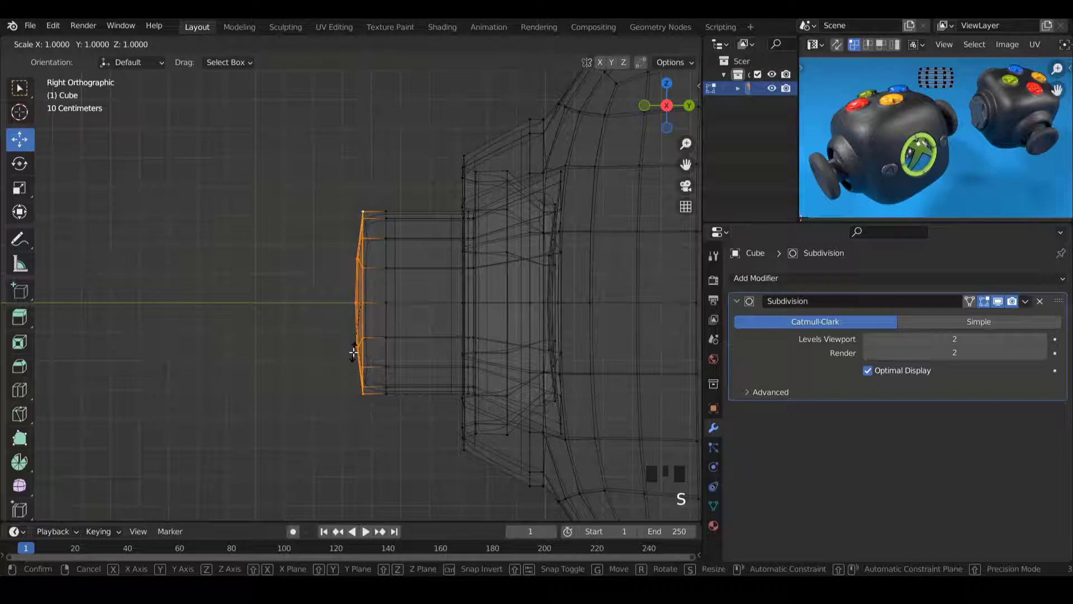
key(y)
key(0)
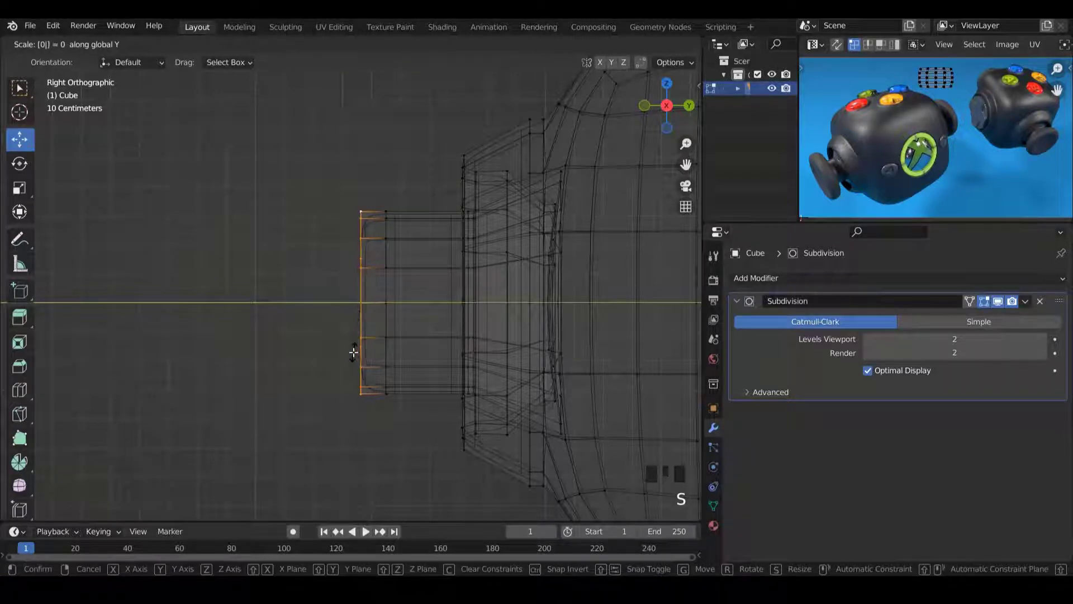
key(Return)
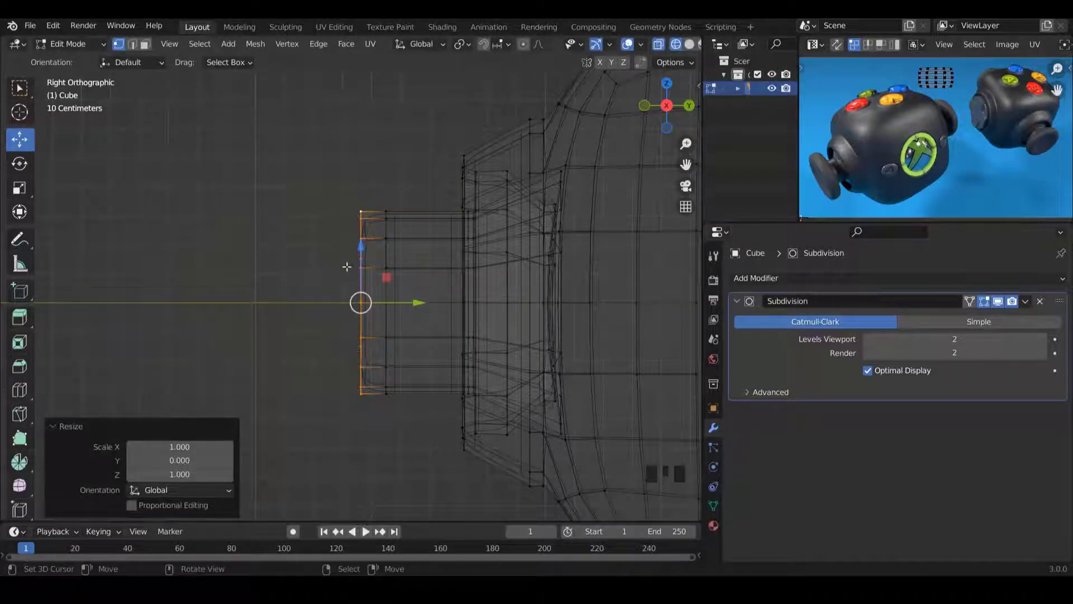
key(shift+z)
scroll(339, 297, down, 2)
mouse_move(340, 297)
middle_down()
mouse_move(499, 338)
mouse_move(544, 233)
mouse_move(619, 255)
mouse_move(416, 291)
middle_up()
key(Tab)
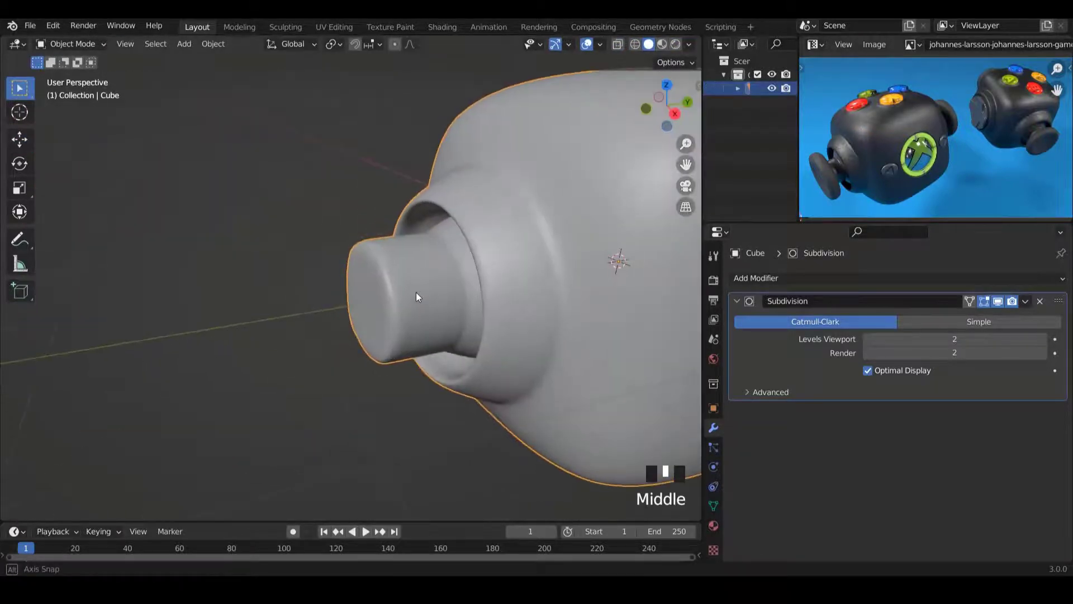
Select the whole linked thumbstick mesh and separate it from the cube body by loose parts.
scroll(440, 293, up, 2)
key(Tab)
right_click(428, 293)
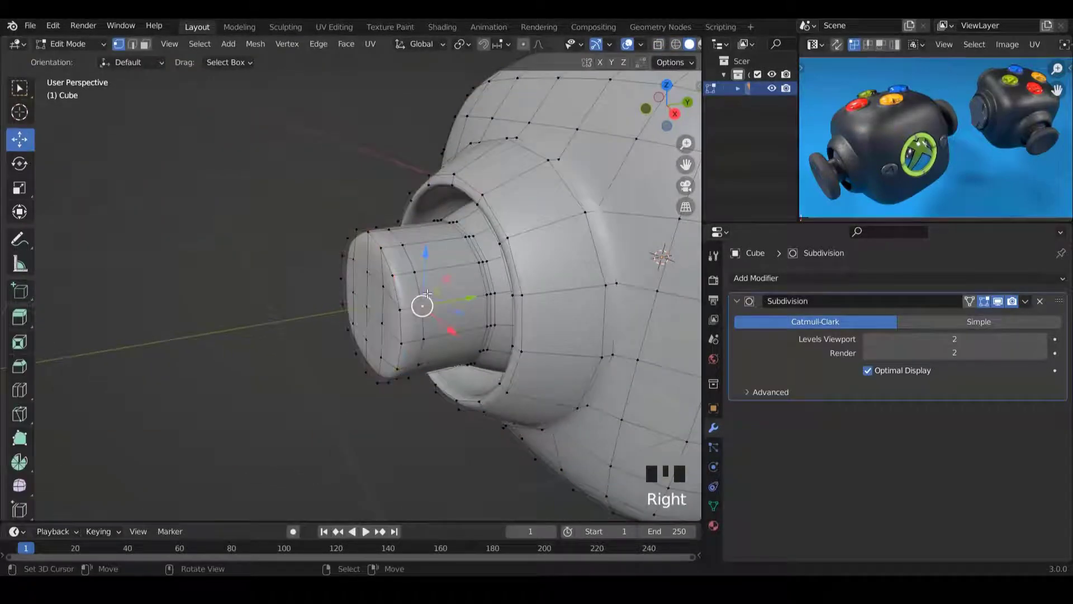
key(l)
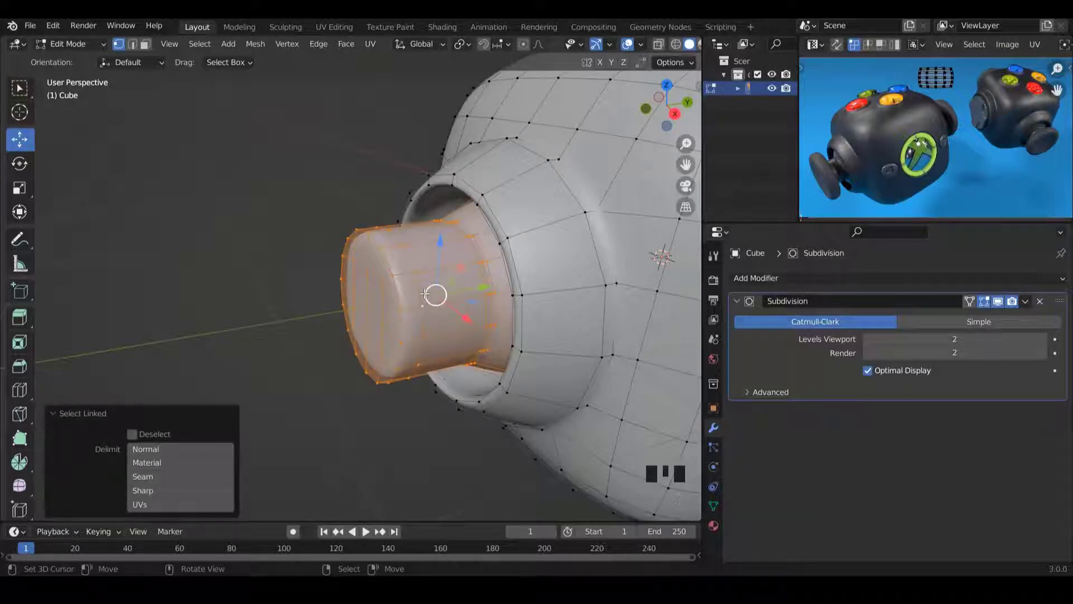
key(p)
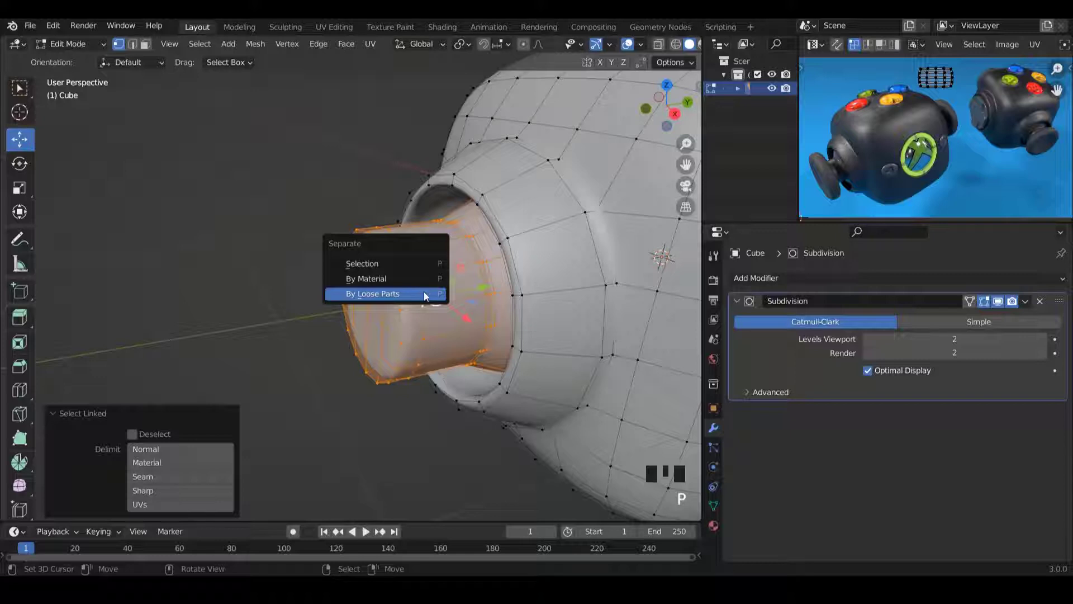
click(387, 293)
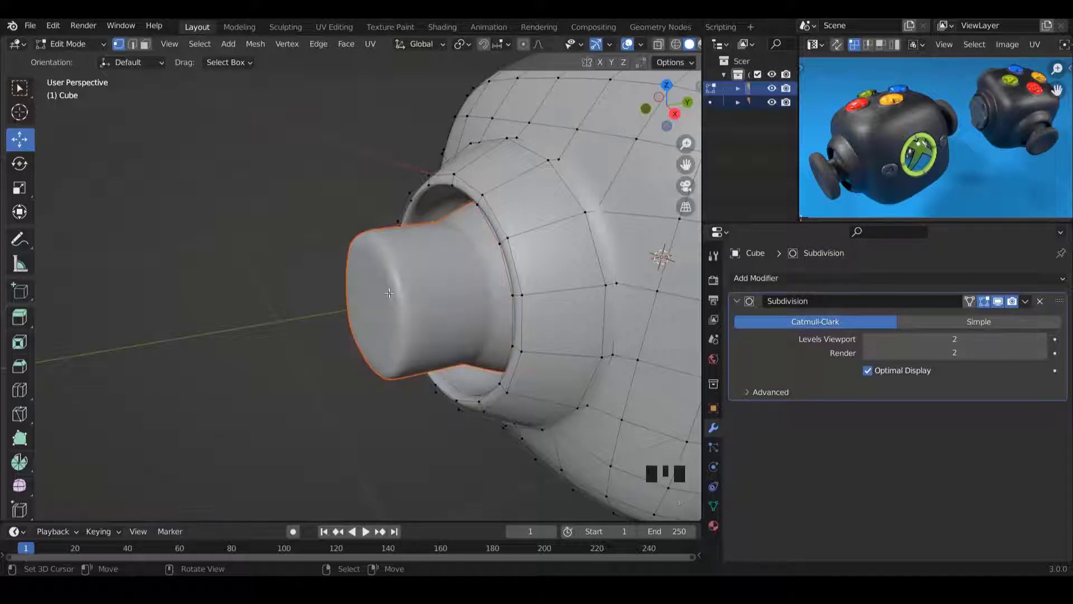
key(Tab)
Select the separated thumbstick object and isolate it in local view.
right_click(451, 287)
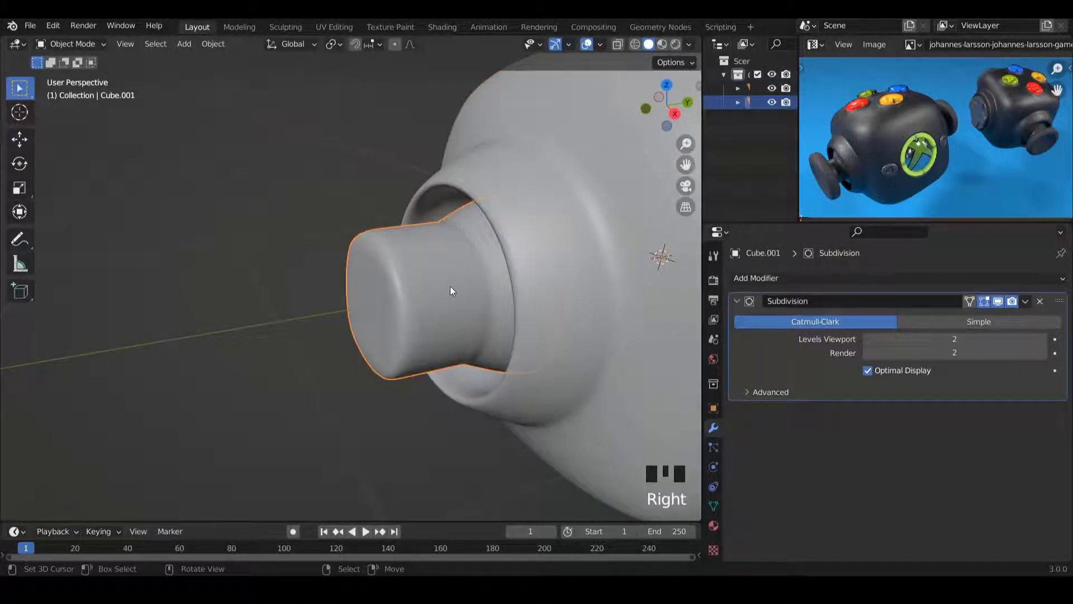
key(KP_Divide)
scroll(455, 281, down, 2)
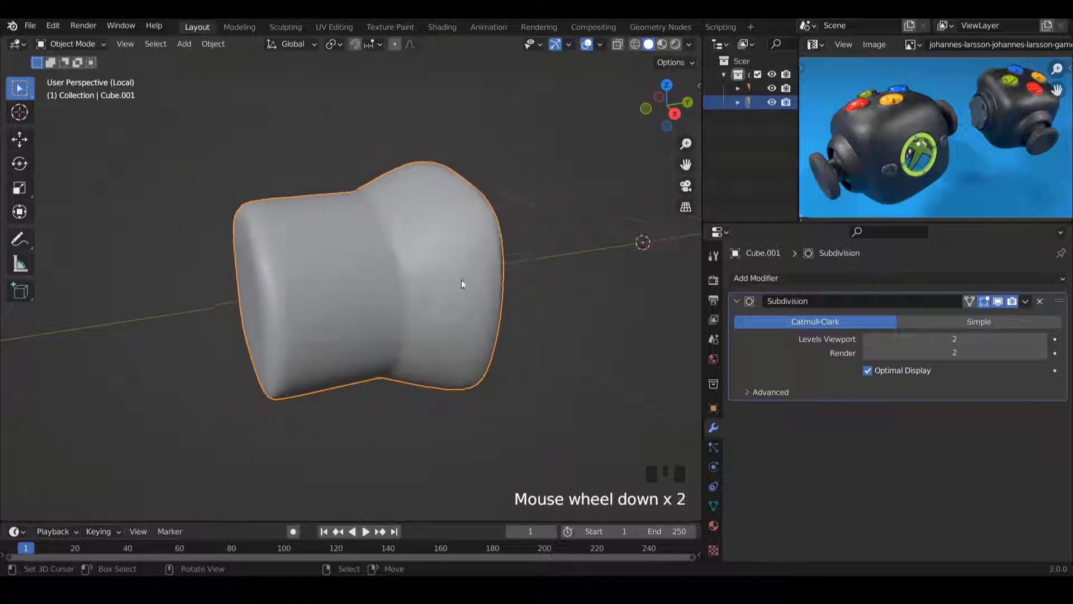
middle_drag(461, 280, 431, 258)
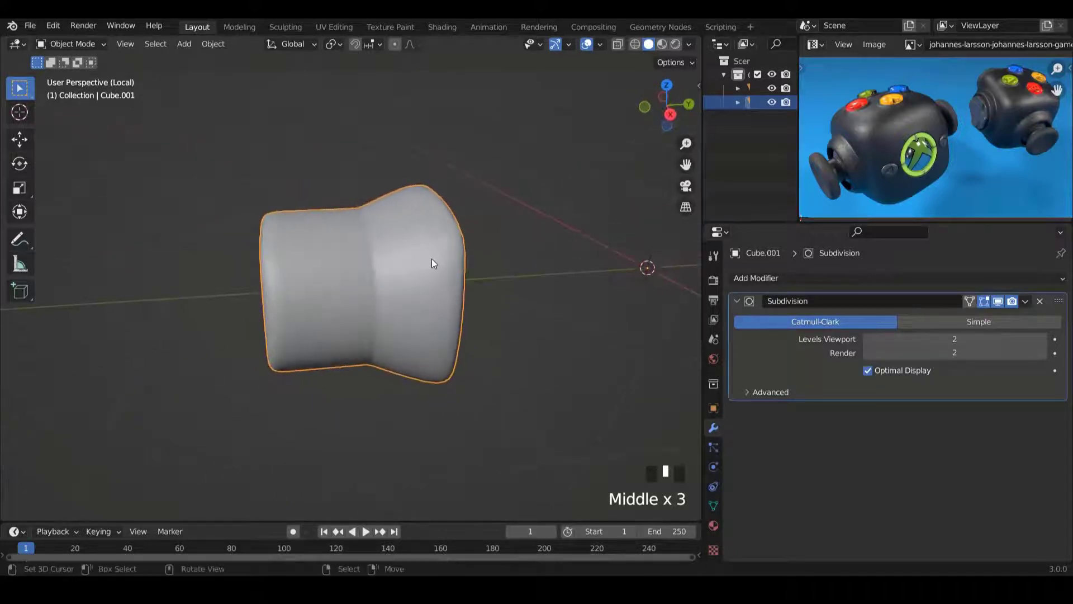
scroll(434, 255, up, 1)
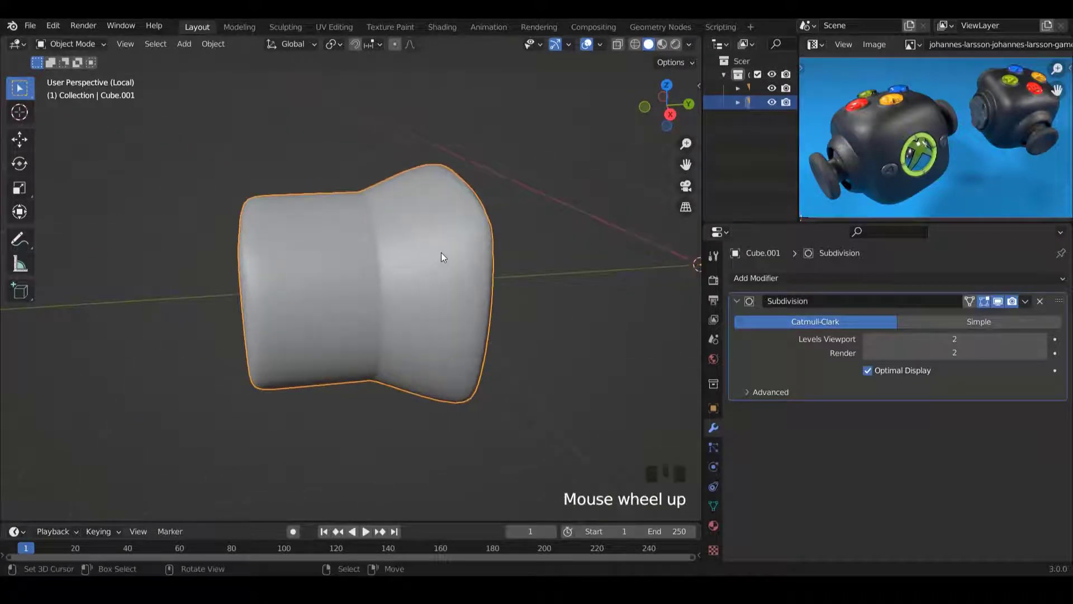
Add one loop cut around the thumbstick's flared base, slid toward its open rim at a factor of about 0.787.
key(Tab)
key(KP_3)
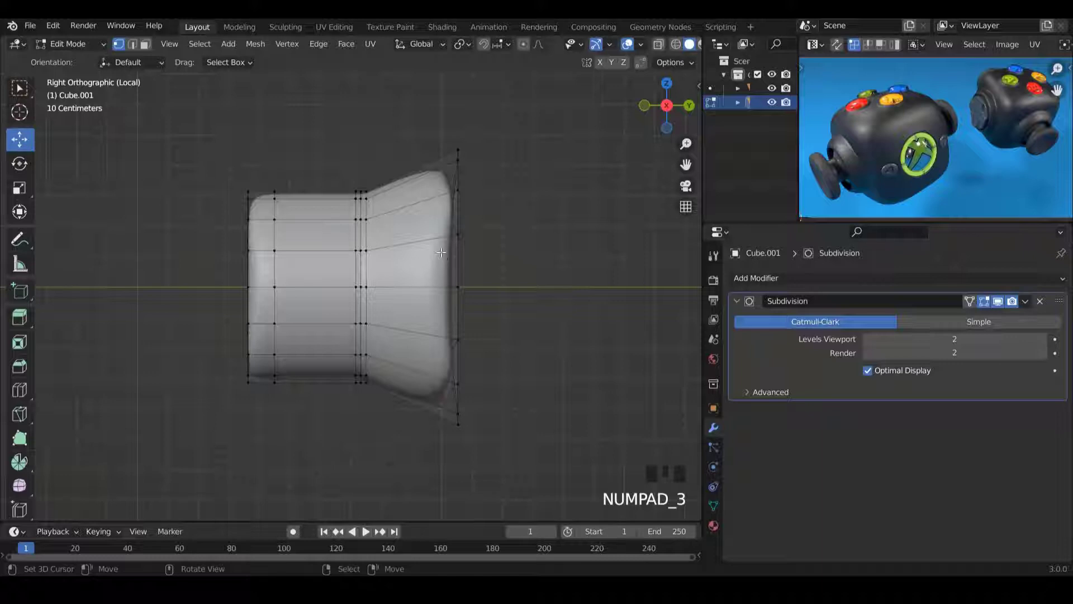
ctrl+scroll(443, 256, up, 1)
ctrl+scroll(442, 257, up, 1)
scroll(440, 262, up, 1)
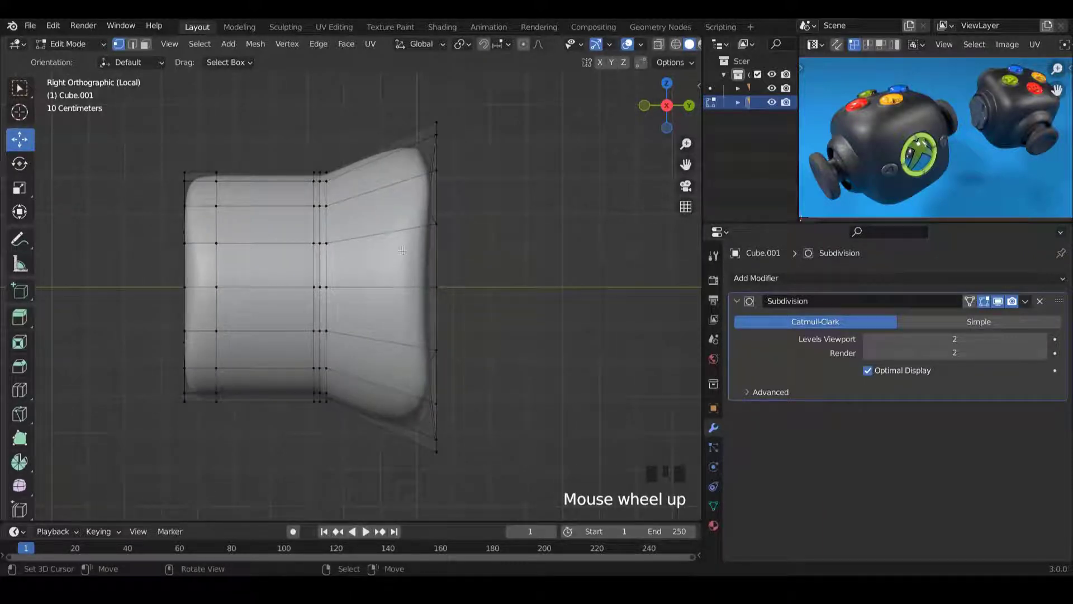
key(ctrl+r)
click(382, 229)
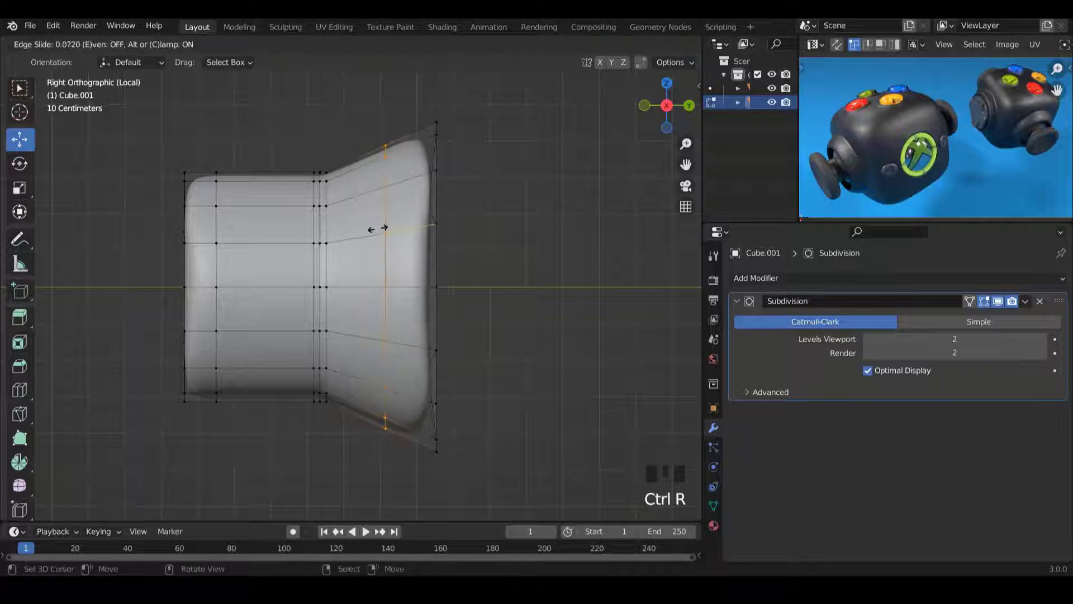
click(418, 231)
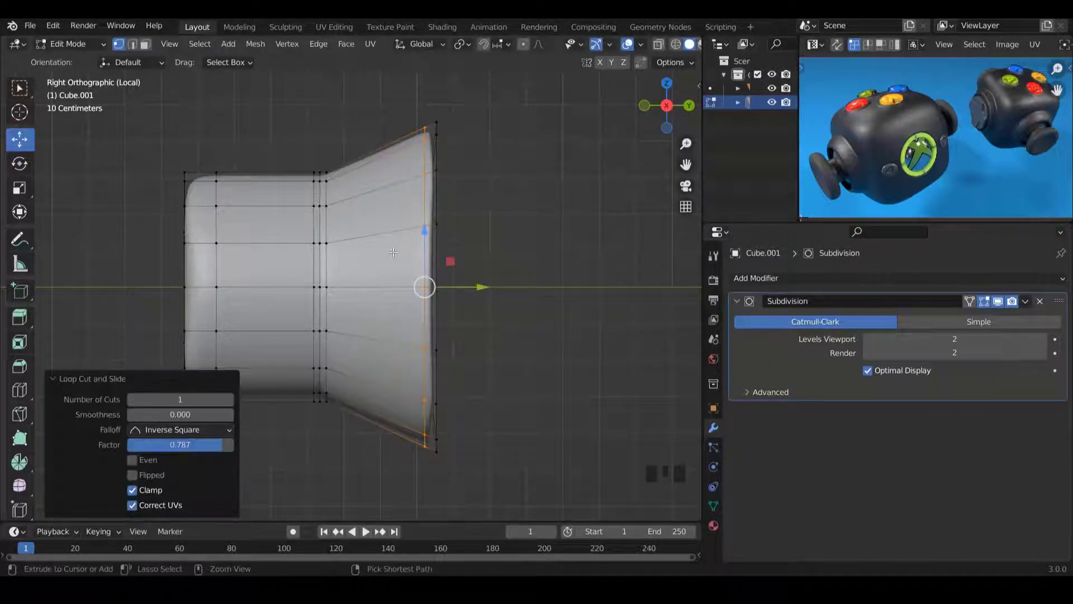
Add a second loop cut around the flared base, left centred at factor 0, and return from local view to the full scene.
key(ctrl+r)
click(394, 252)
right_click(467, 256)
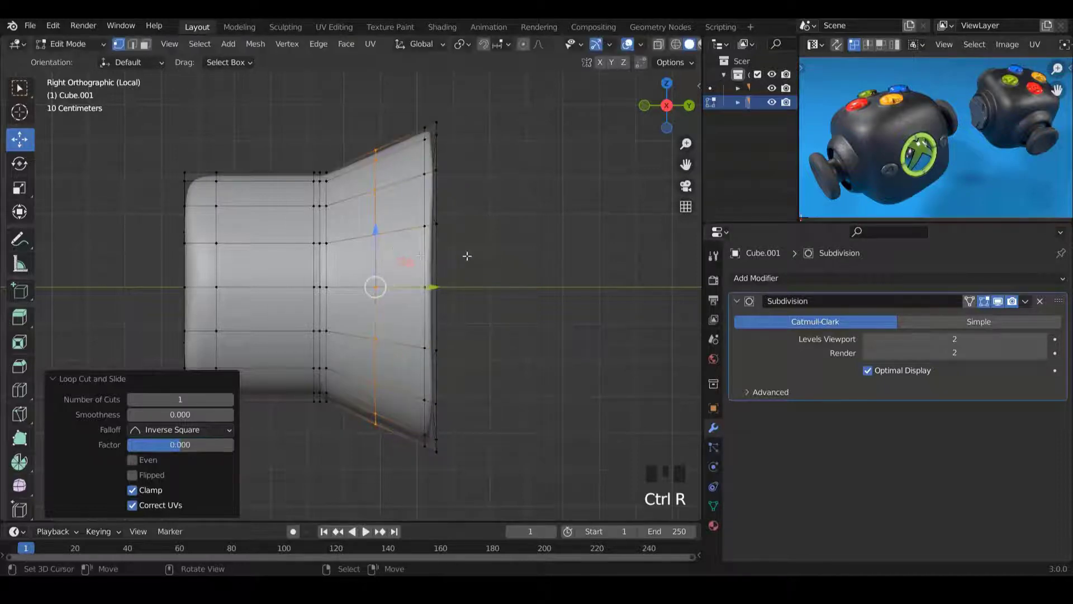
mouse_move(467, 257)
middle_down()
mouse_move(388, 261)
mouse_move(465, 257)
middle_up()
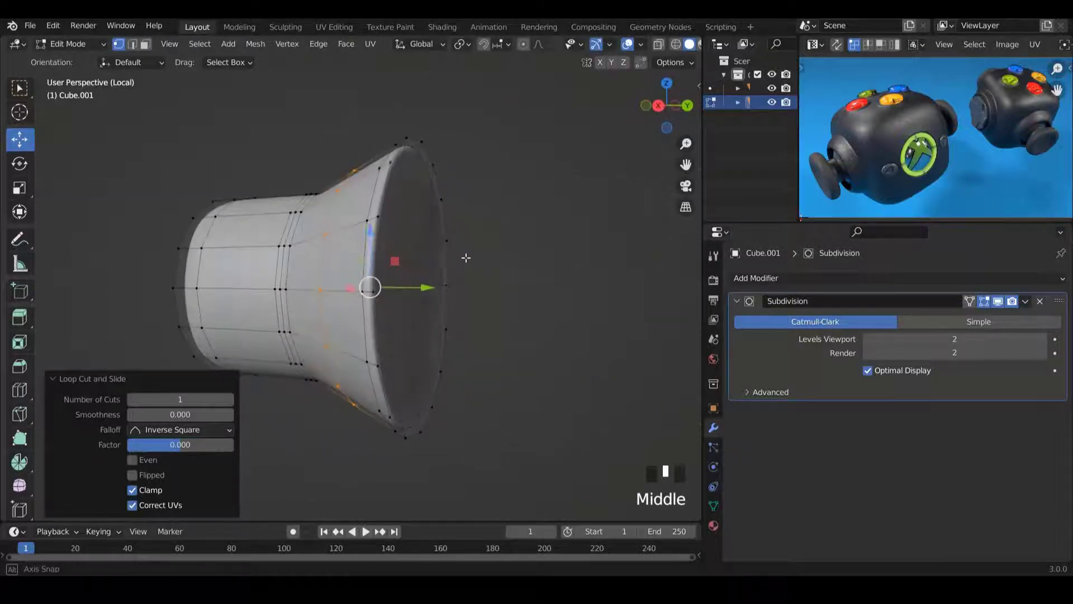
key(Tab)
scroll(384, 236, down, 2)
middle_drag(383, 236, 348, 241)
key(KP_Divide)
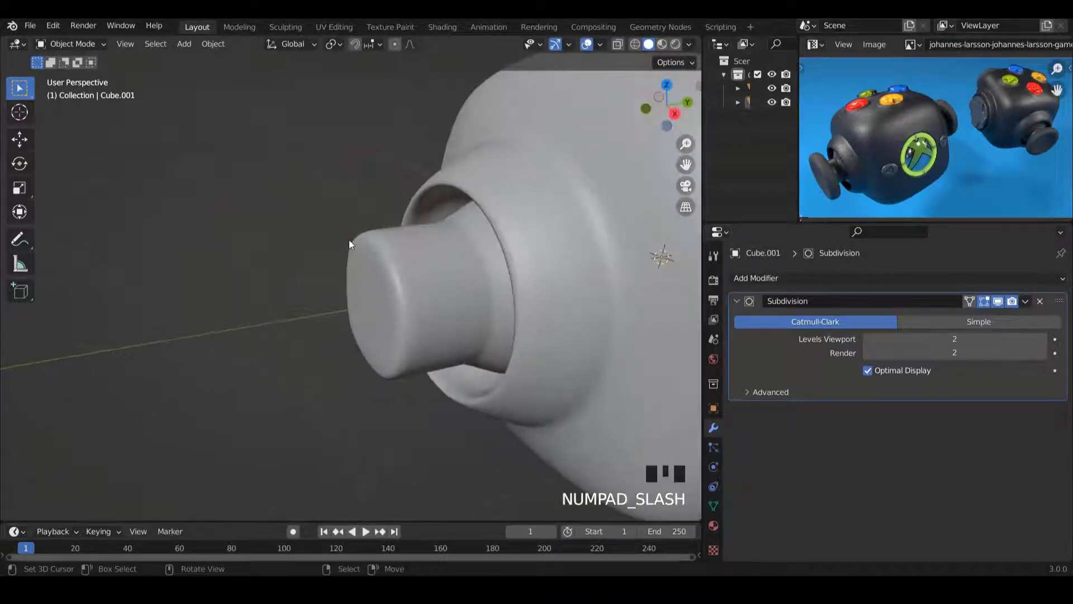
Examine the thumbstick in its socket from several angles and compare it with the thumbstick in the reference image.
scroll(349, 240, down, 1)
middle_drag(423, 232, 576, 177)
scroll(512, 222, up, 4)
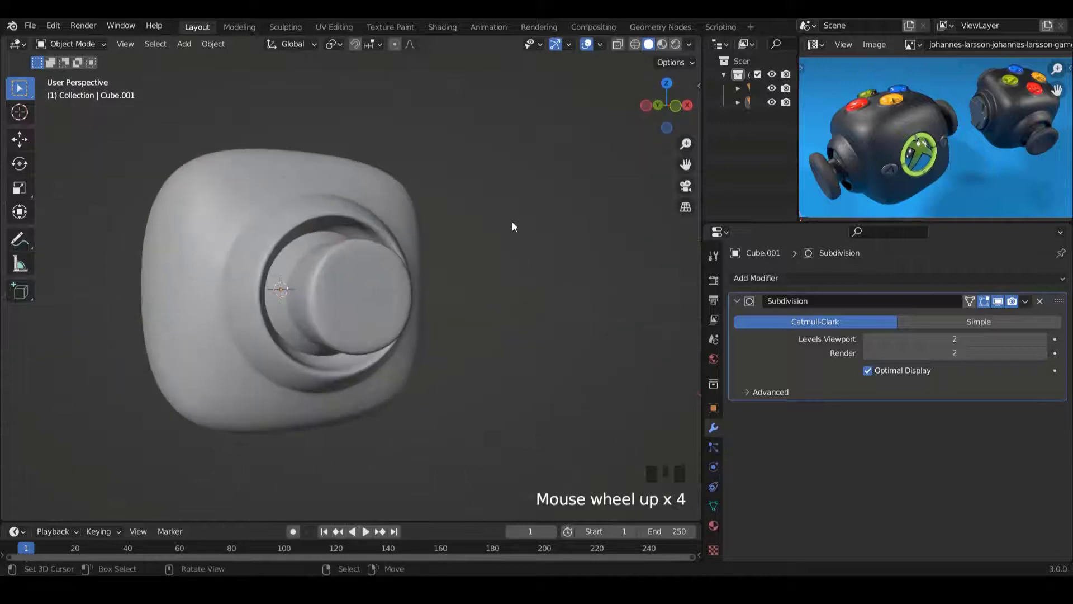
middle_drag(512, 221, 347, 197)
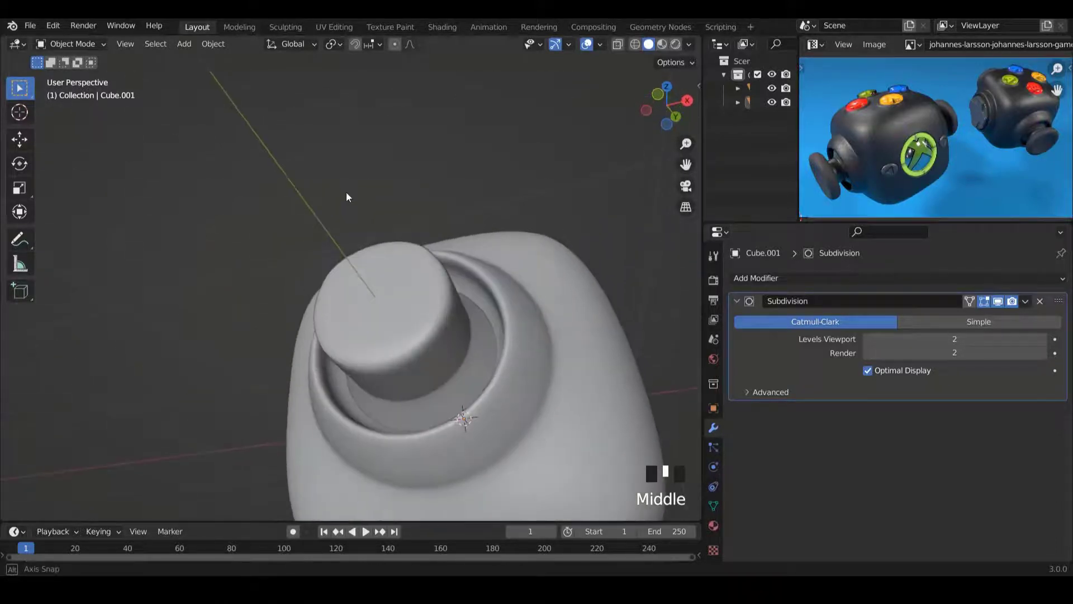
middle_drag(445, 247, 562, 292)
middle_drag(829, 171, 879, 133)
scroll(836, 139, up, 2)
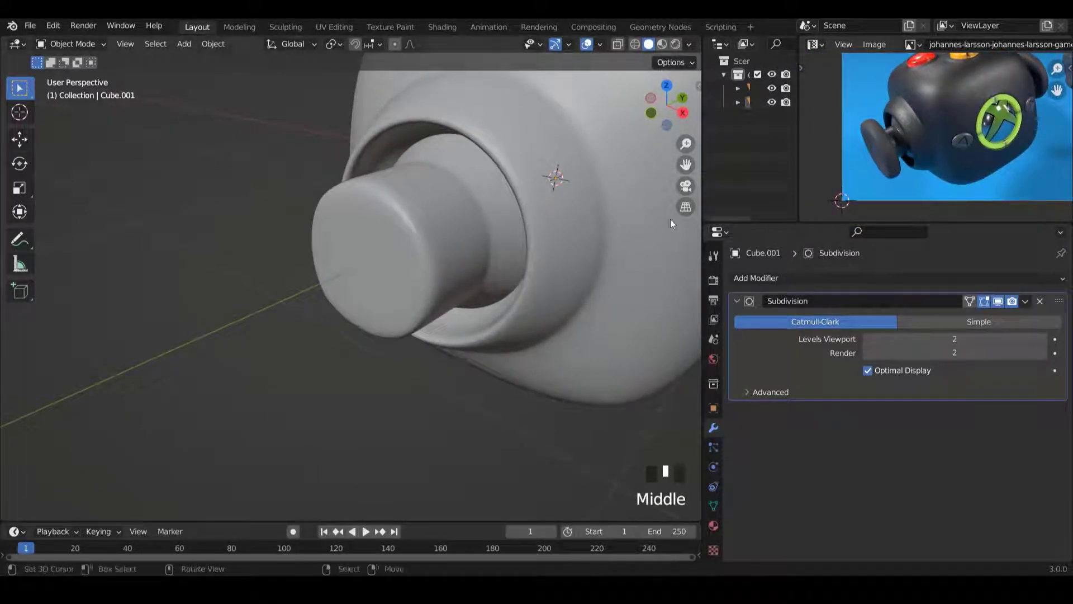
middle_drag(953, 119, 939, 142)
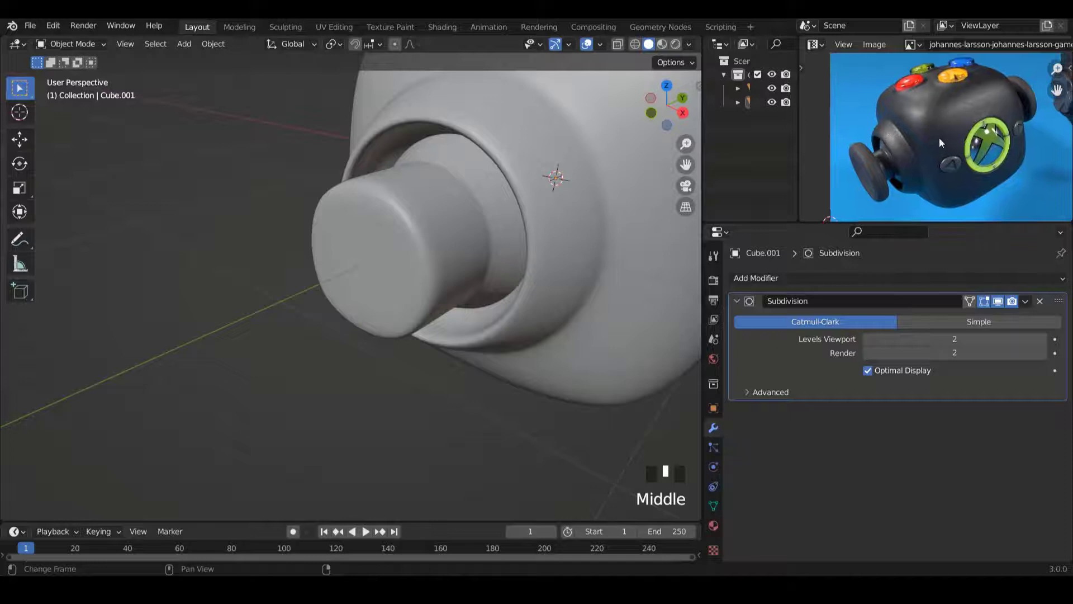
middle_drag(469, 247, 433, 250)
Duplicate the end faces of the thumbstick shaft and move the copy about 0.081 m outward along negative Y.
key(KP_3)
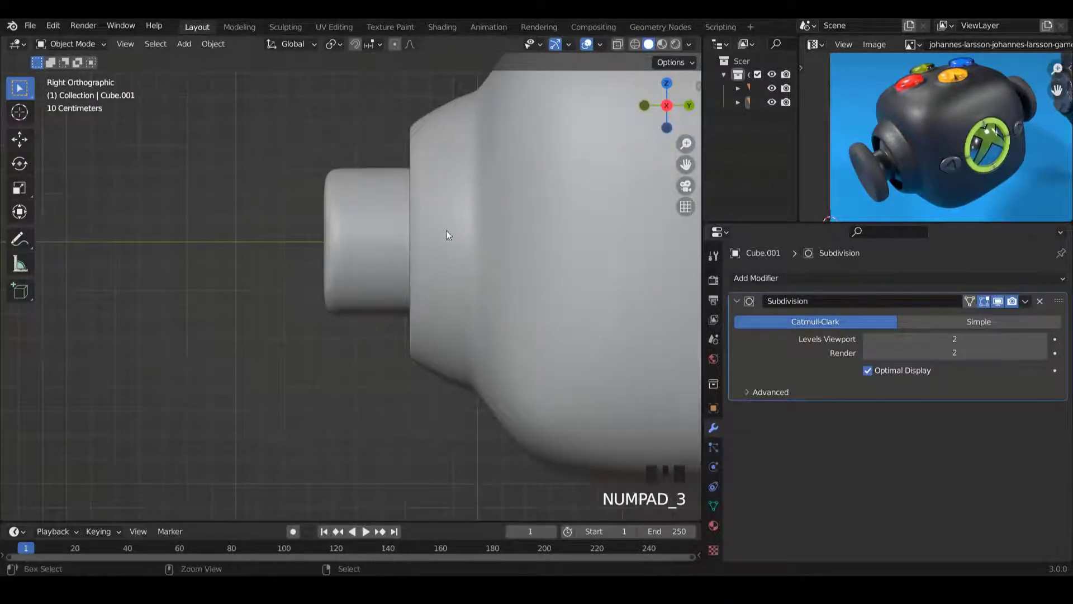
ctrl+scroll(460, 213, down, 5)
shift+scroll(452, 254, up, 4)
right_click(454, 266)
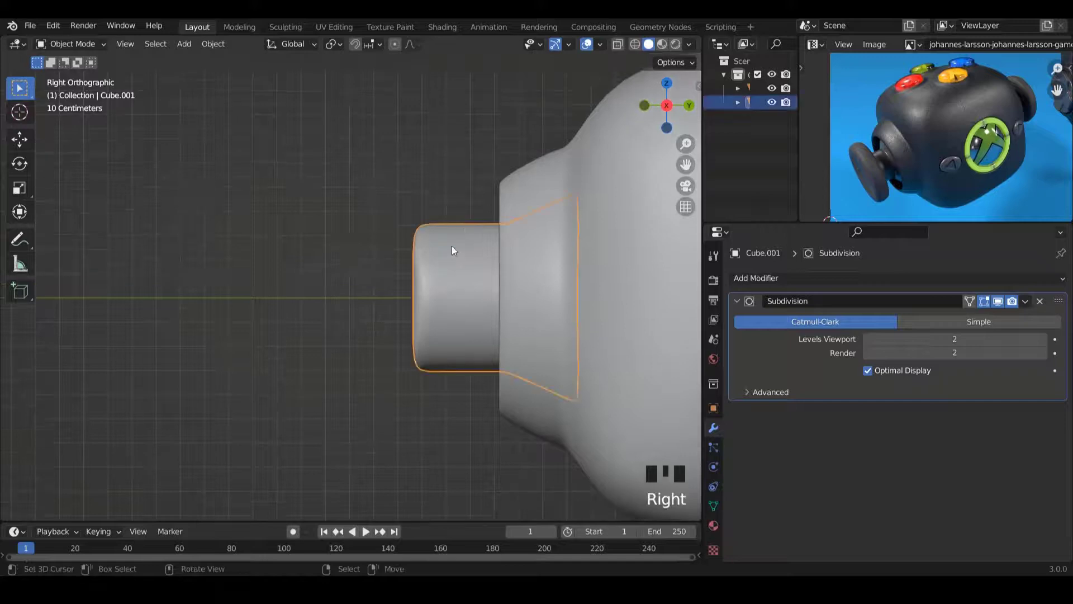
key(Tab)
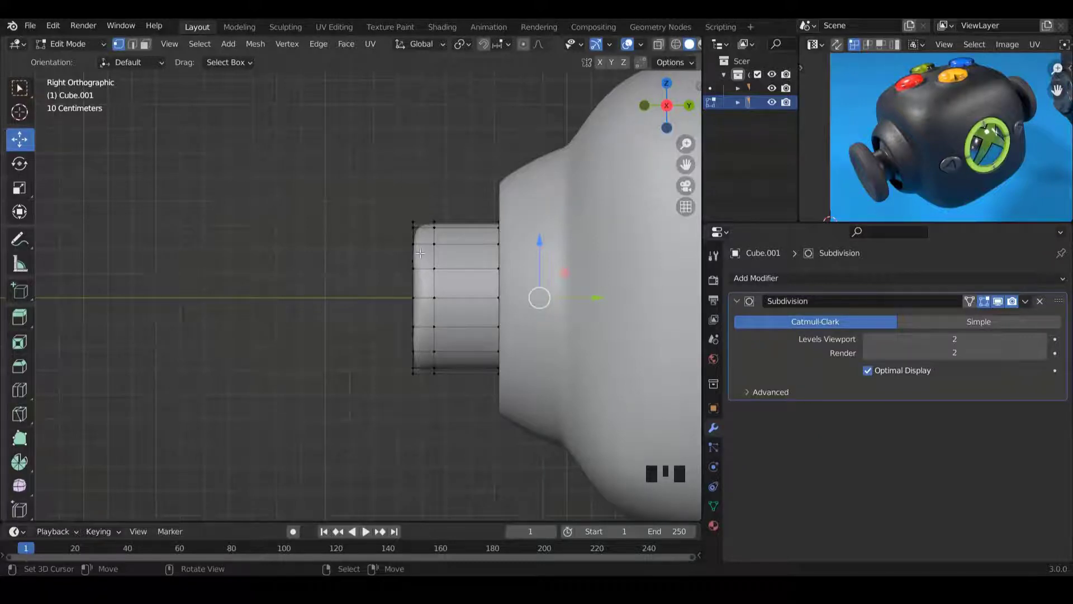
key(z)
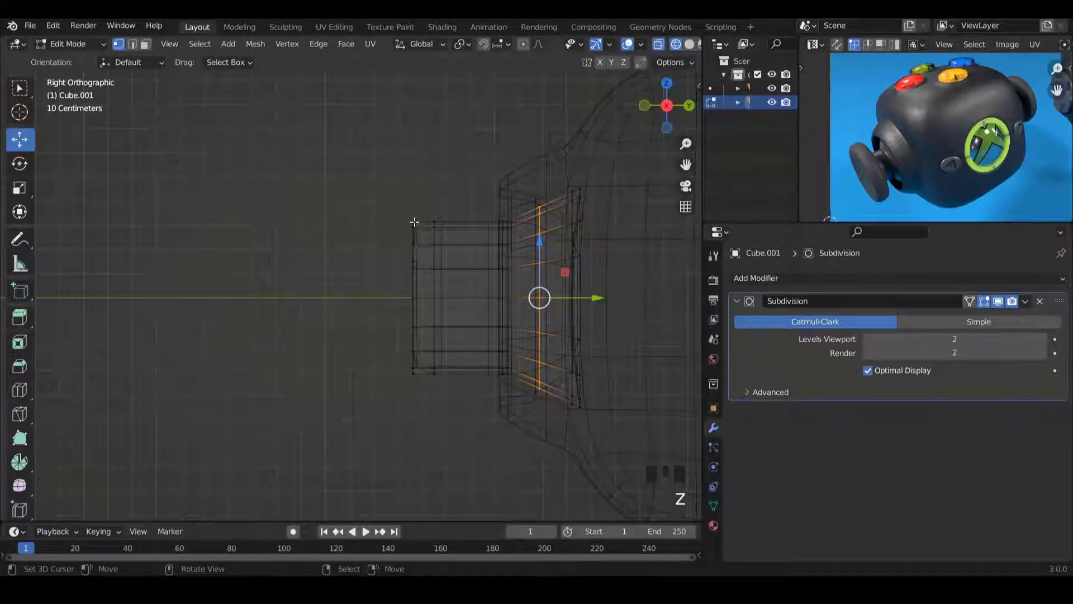
click(414, 222)
key(b)
drag(314, 119, 428, 416)
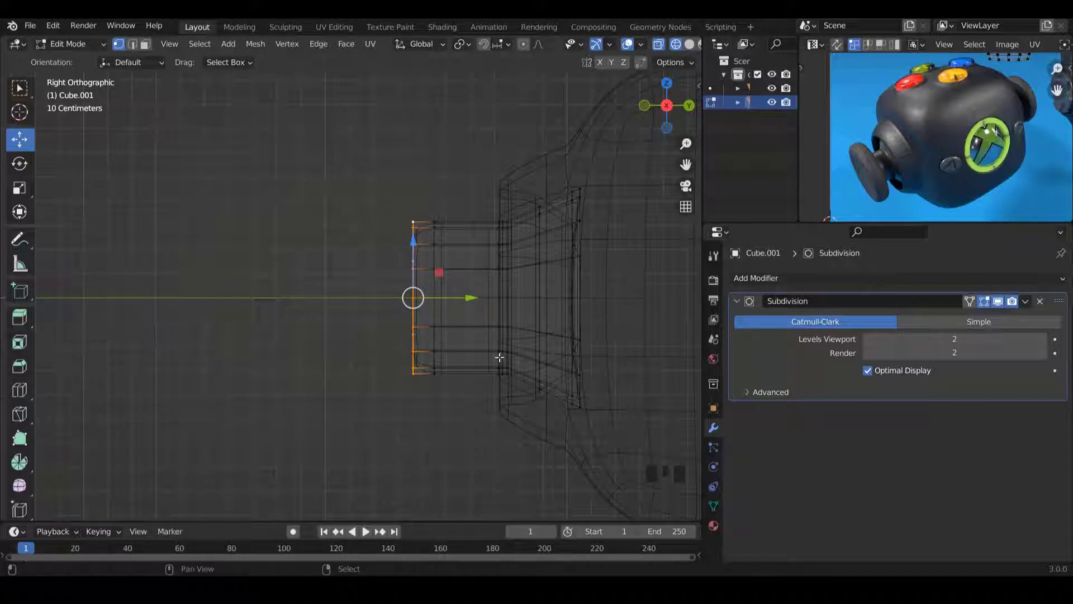
key(shift+d)
right_click(496, 390)
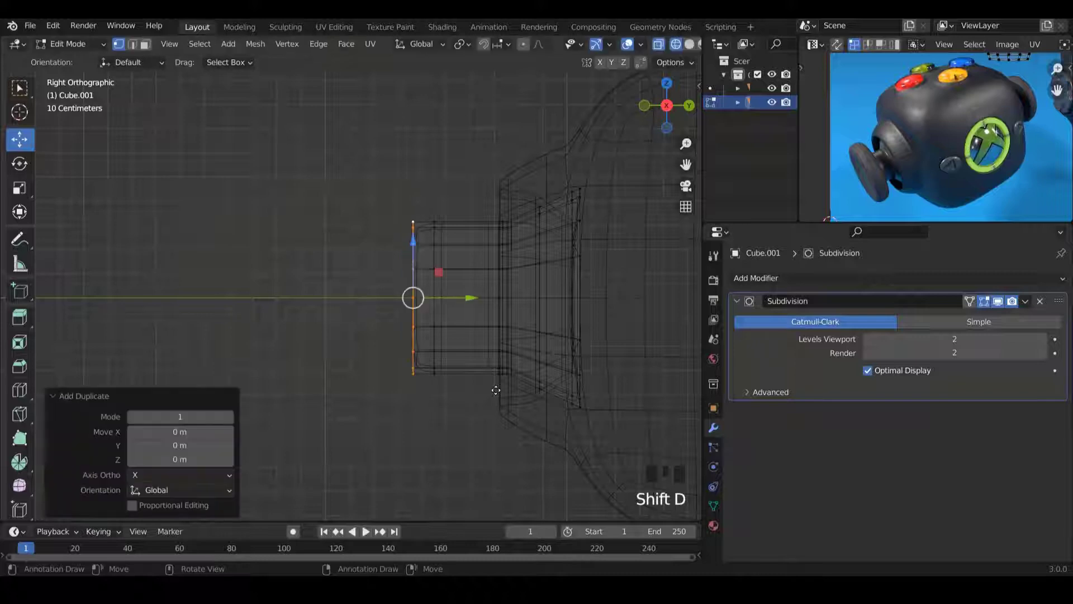
drag(469, 299, 448, 305)
Scale the duplicated end disc up by about 1.907, and reduce it by about 0.837 to fit the thumbstick cap.
key(s)
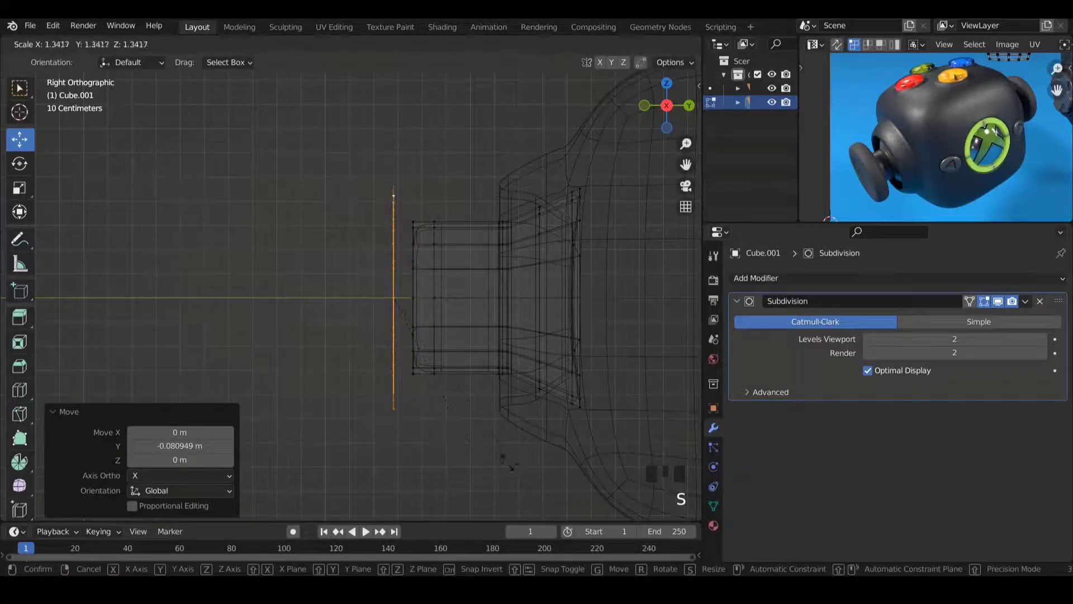
click(588, 491)
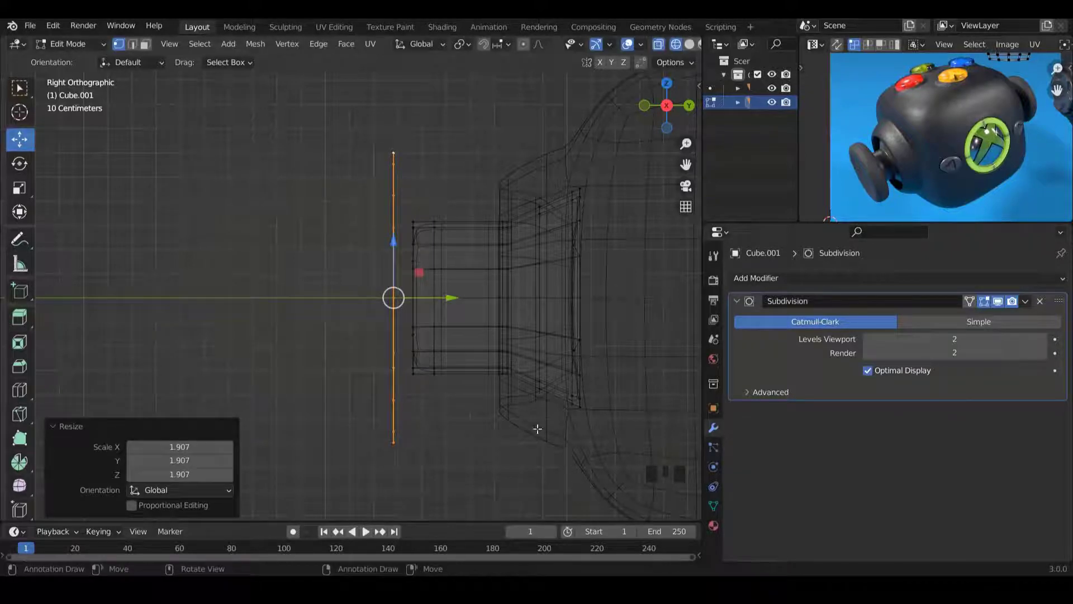
key(shift+z)
scroll(537, 429, down, 3)
mouse_move(538, 429)
middle_down()
mouse_move(568, 316)
mouse_move(523, 329)
mouse_move(547, 418)
middle_up()
key(s)
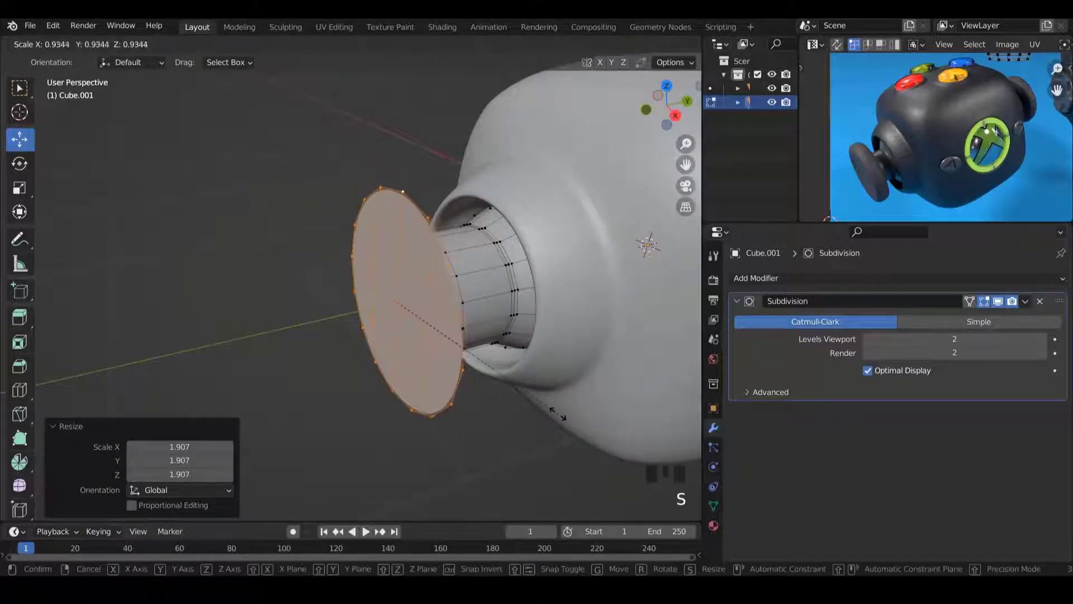
click(549, 400)
middle_drag(549, 400, 631, 386)
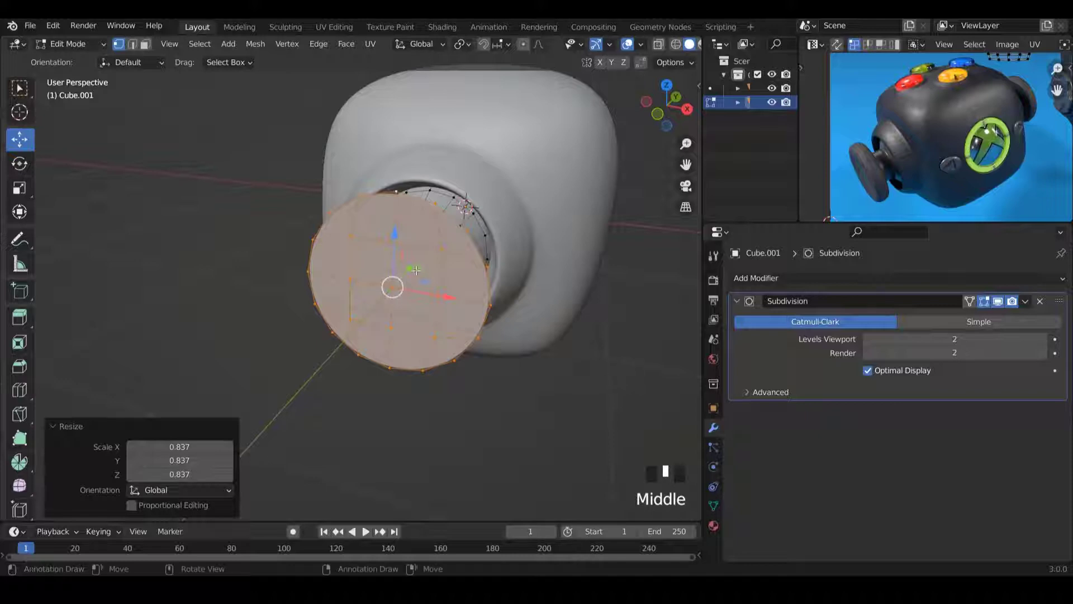
middle_drag(416, 270, 500, 263)
key(KP_1)
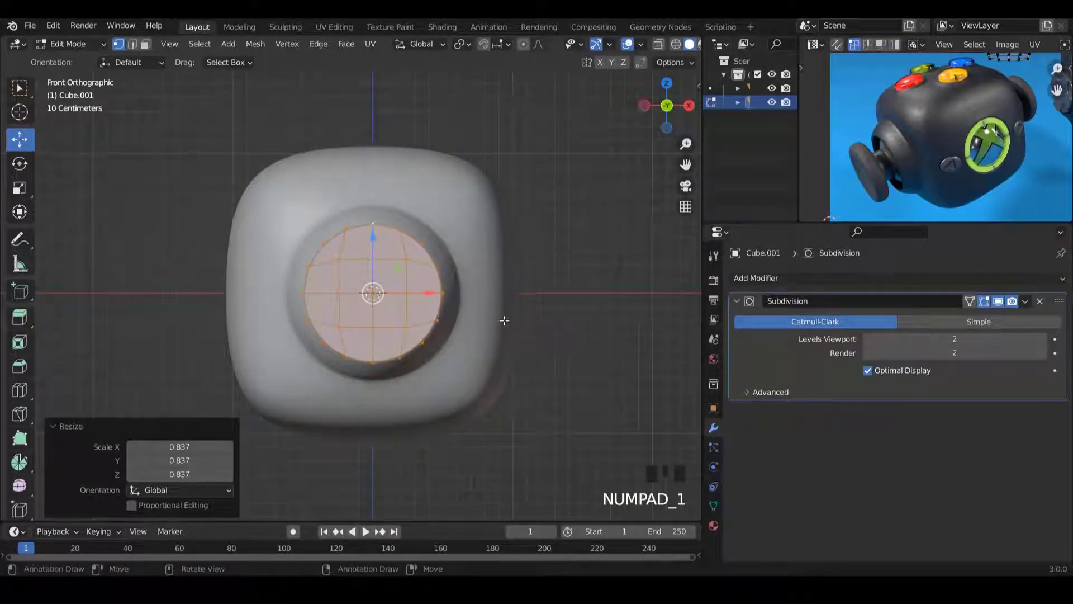
Scale the cap disc up by about 1.034 and extrude it about 0.263 m outward along negative Y.
key(s)
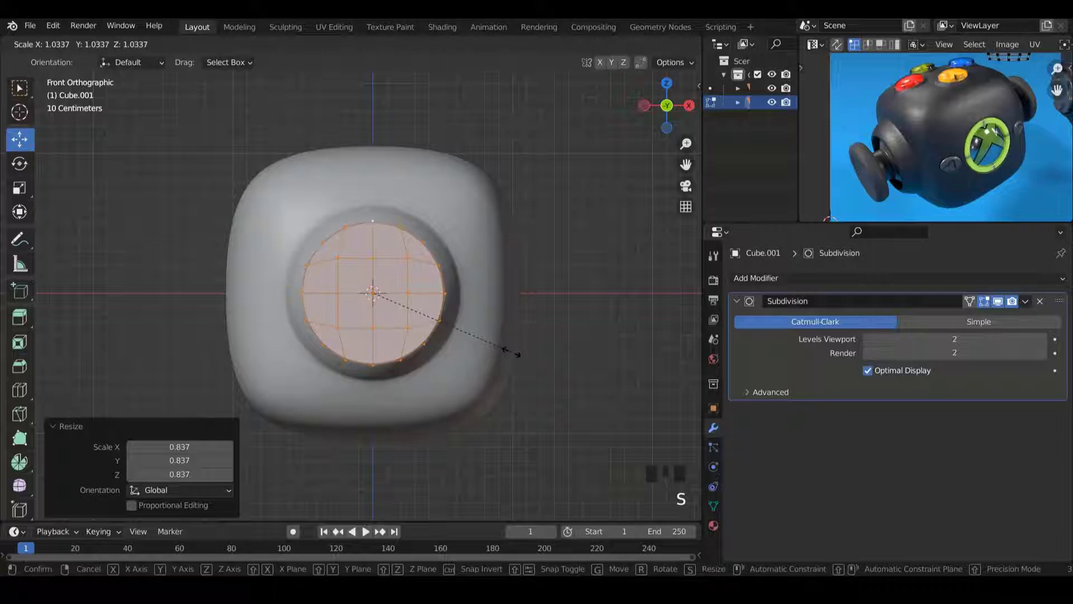
click(512, 352)
middle_drag(515, 354, 314, 384)
scroll(314, 383, up, 2)
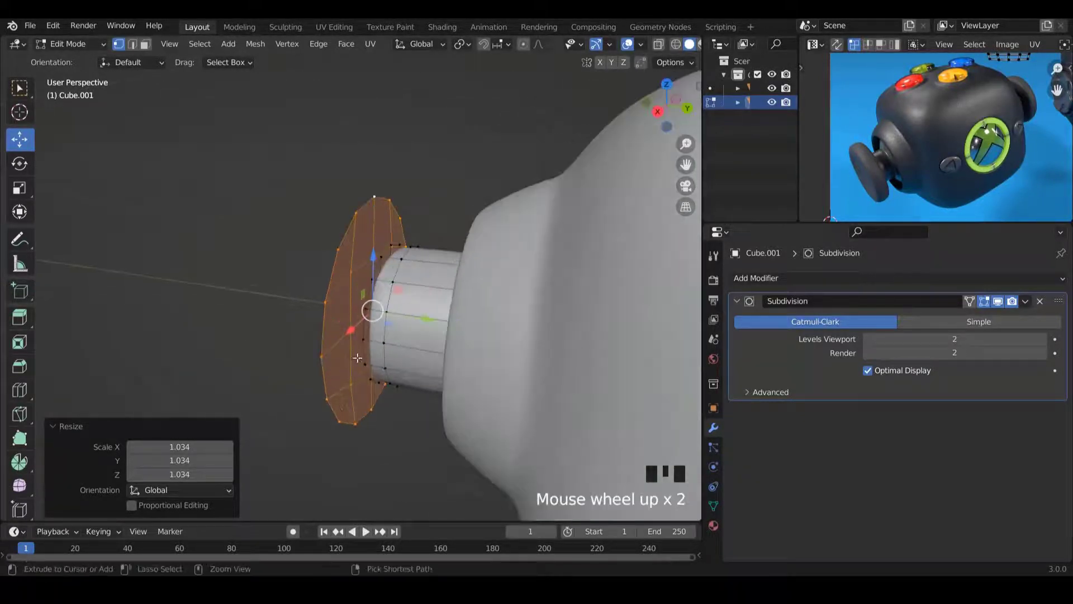
ctrl+scroll(488, 373, down, 4)
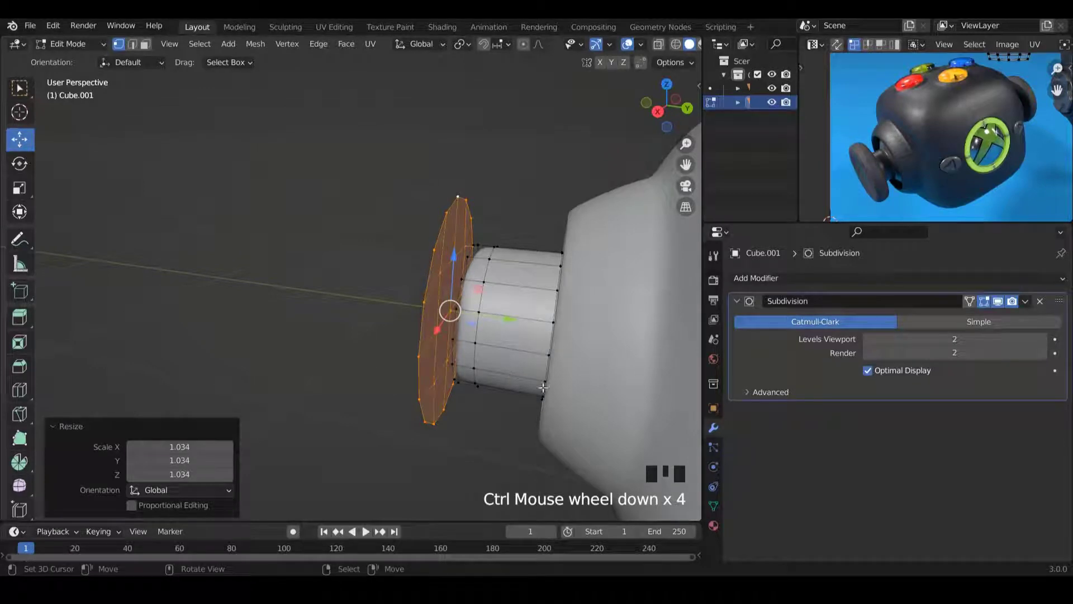
key(e)
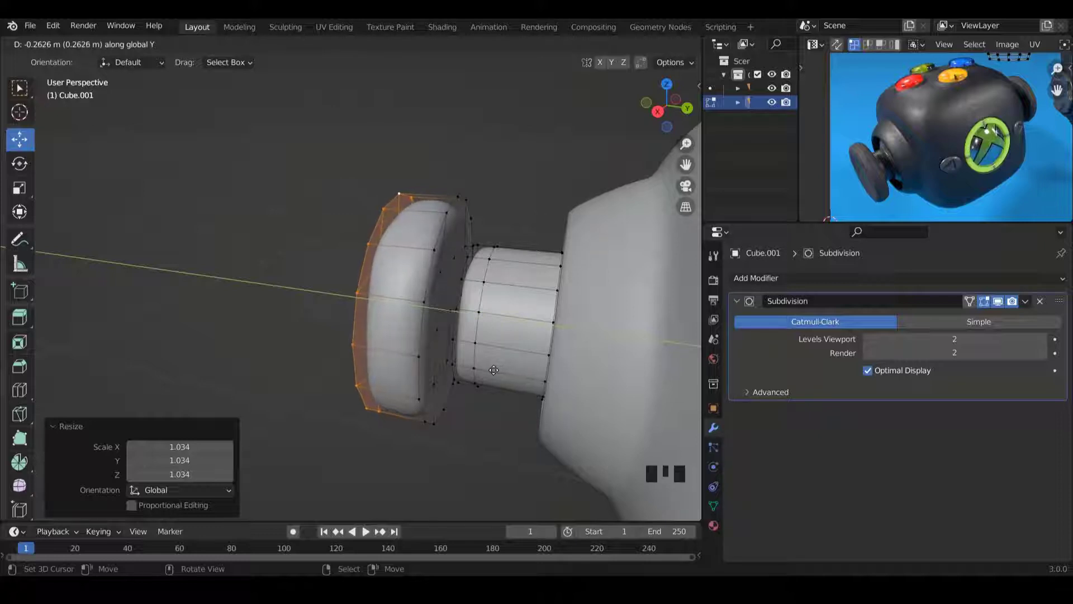
click(499, 369)
middle_drag(499, 369, 391, 366)
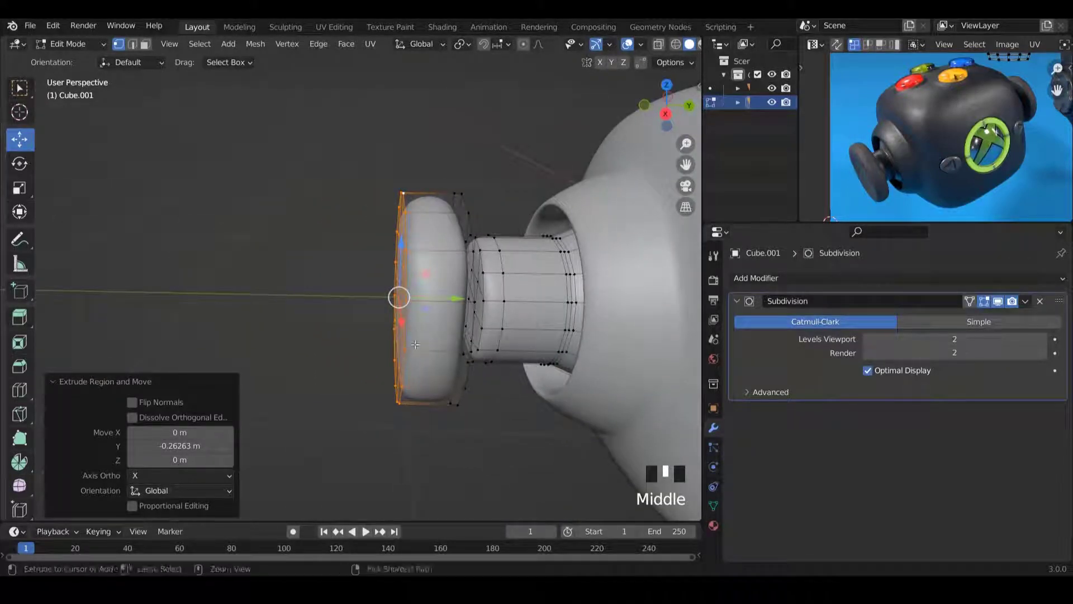
Add two loop cuts around the cap's side, slid toward its back and front edges at factors of about 0.666 and -0.557.
key(ctrl+r)
click(431, 393)
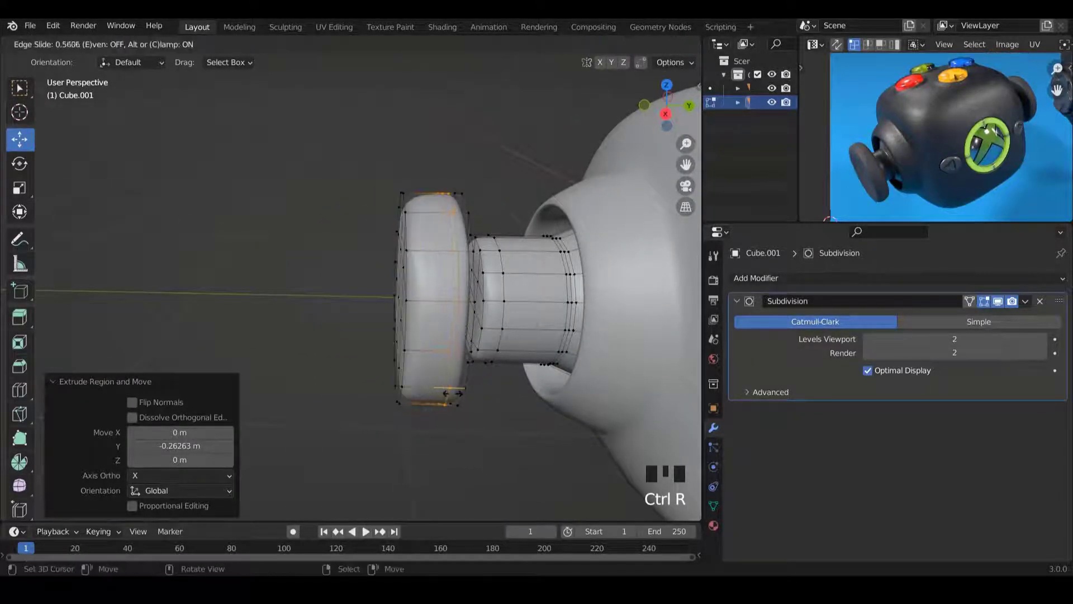
click(447, 395)
key(ctrl+r)
click(431, 368)
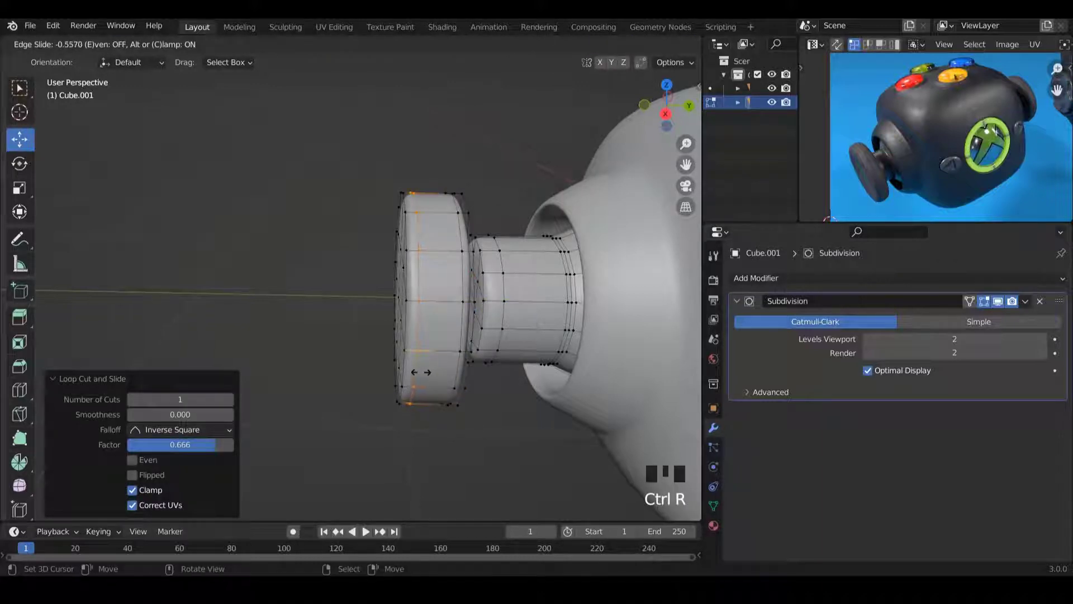
click(420, 372)
Examine the thickened cap and its edge loops from several angles, with and without its mesh displayed.
middle_drag(407, 297, 362, 296)
key(Tab)
key(a)
scroll(451, 344, down, 3)
scroll(462, 317, up, 2)
scroll(386, 314, up, 2)
key(Tab)
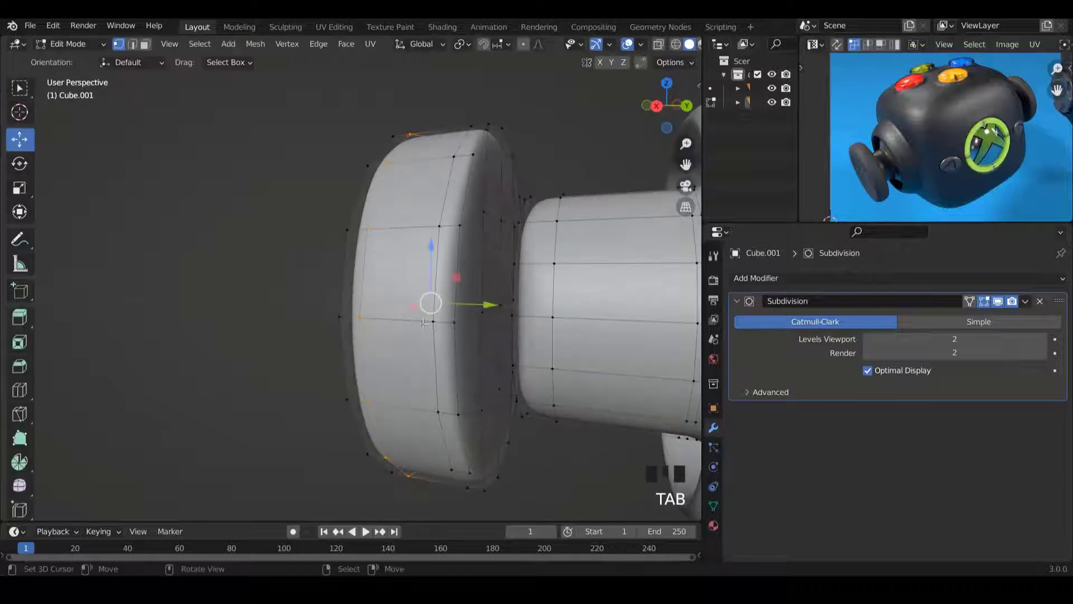
middle_drag(446, 341, 451, 353)
key(KP_3)
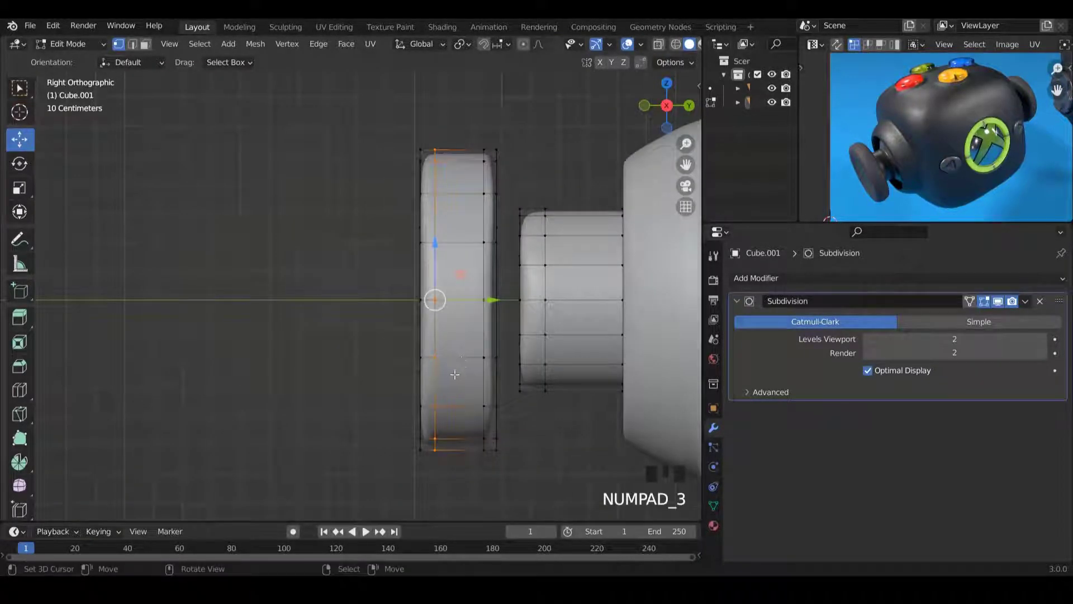
middle_drag(455, 375, 453, 358)
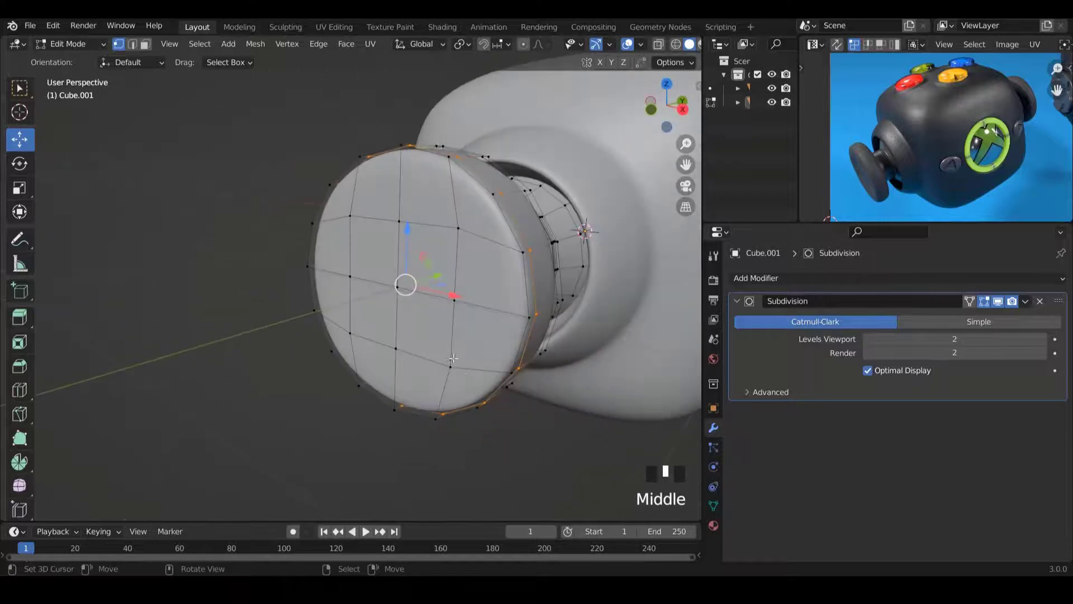
Select all the outer end faces of the thumbstick cap and inset them by about 0.097 m.
right_click(399, 288)
key(ctrl+KP_Add)
key(ctrl+KP_Add)
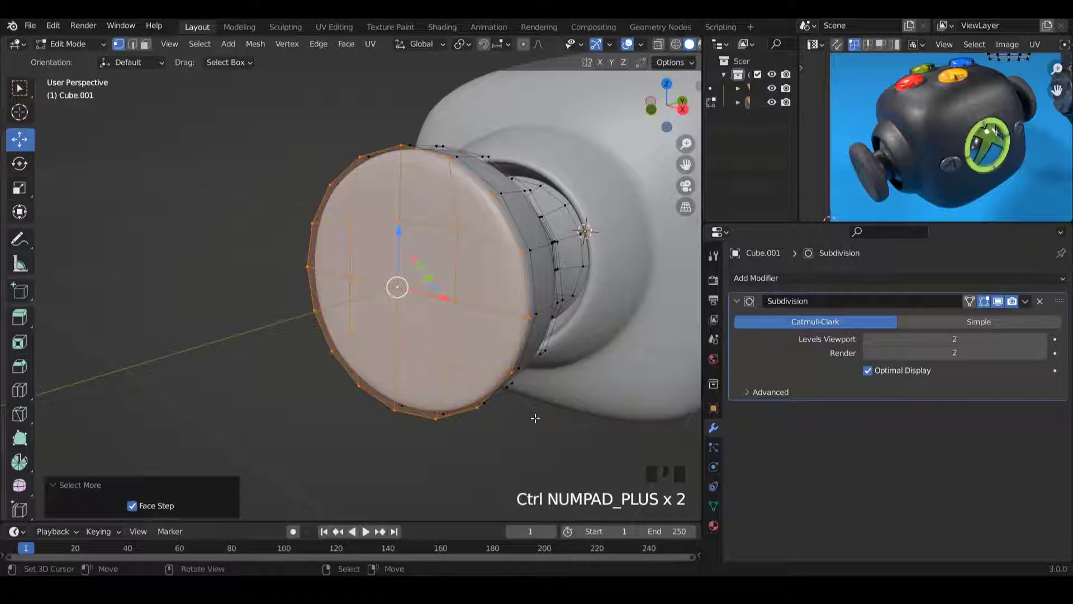
key(i)
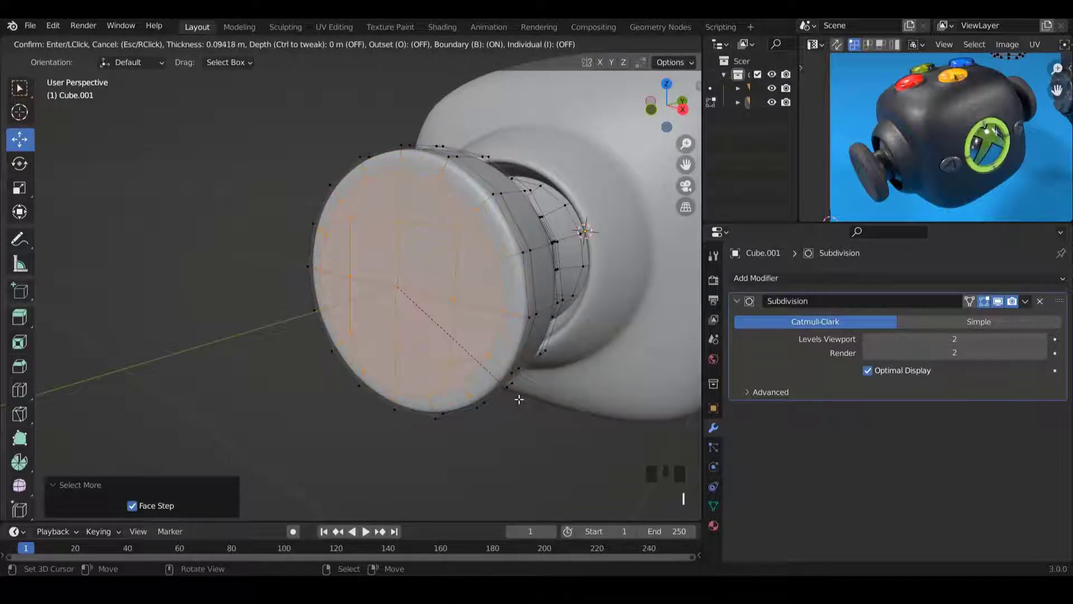
click(519, 399)
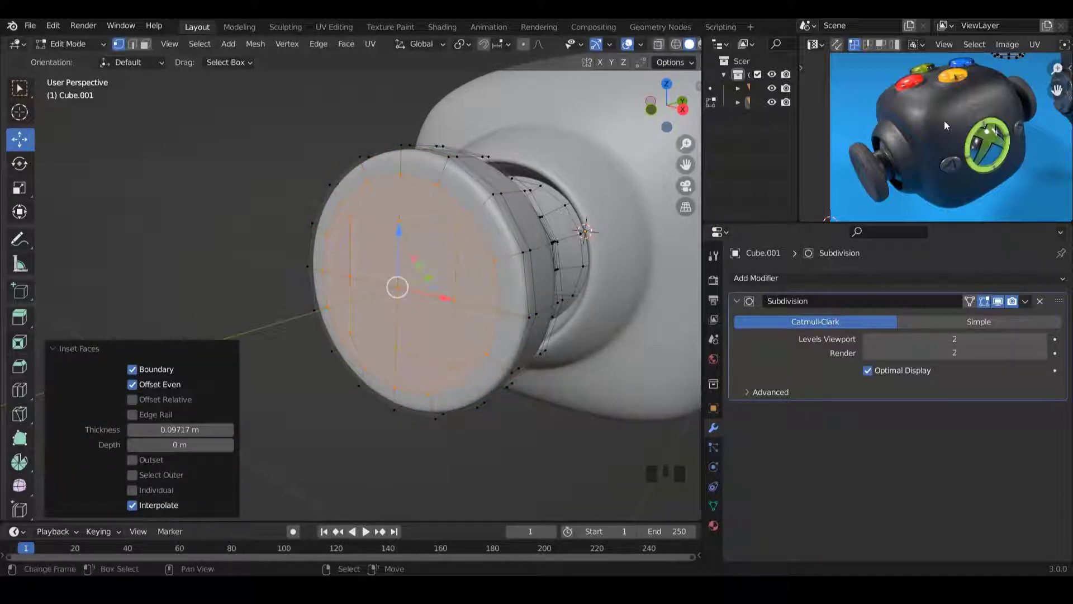
middle_click(441, 253)
middle_drag(440, 252, 382, 298)
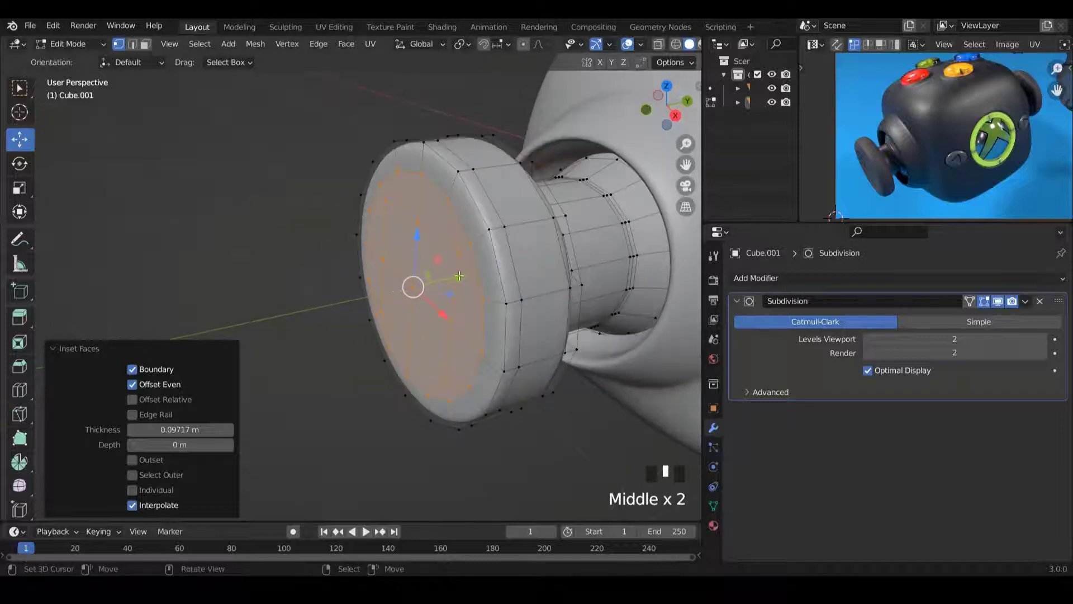
Try pushing the inset end faces about 0.026 m into the cap along Y, and undo the move.
drag(459, 276, 469, 276)
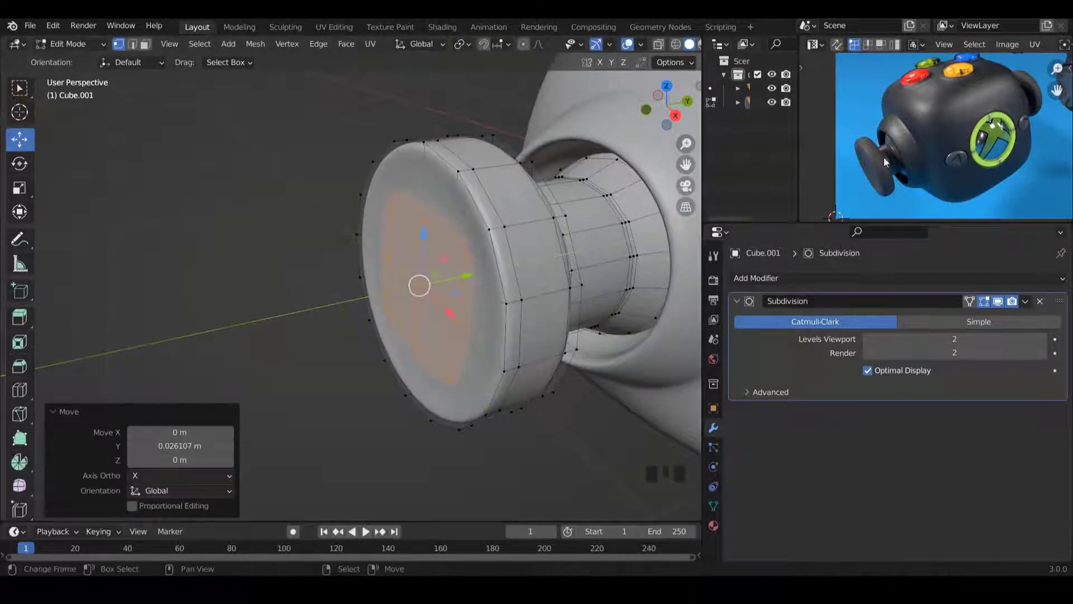
middle_drag(480, 283, 465, 297)
scroll(465, 297, up, 1)
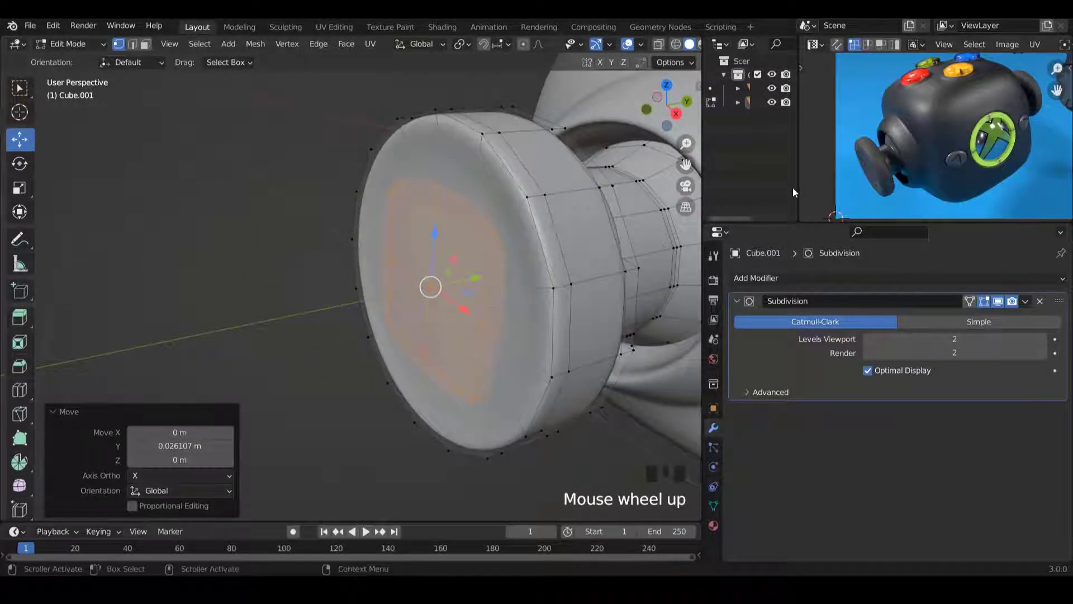
middle_click(451, 324)
key(ctrl+z)
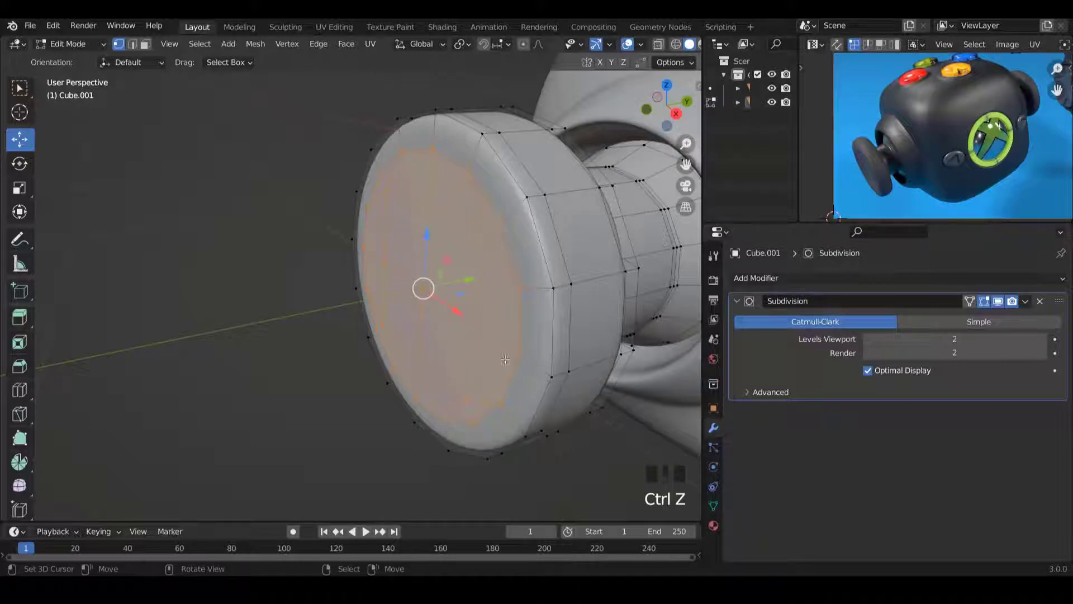
Scale the inset end faces up by about 1.097 and inset them again by about 0.044 m.
key(s)
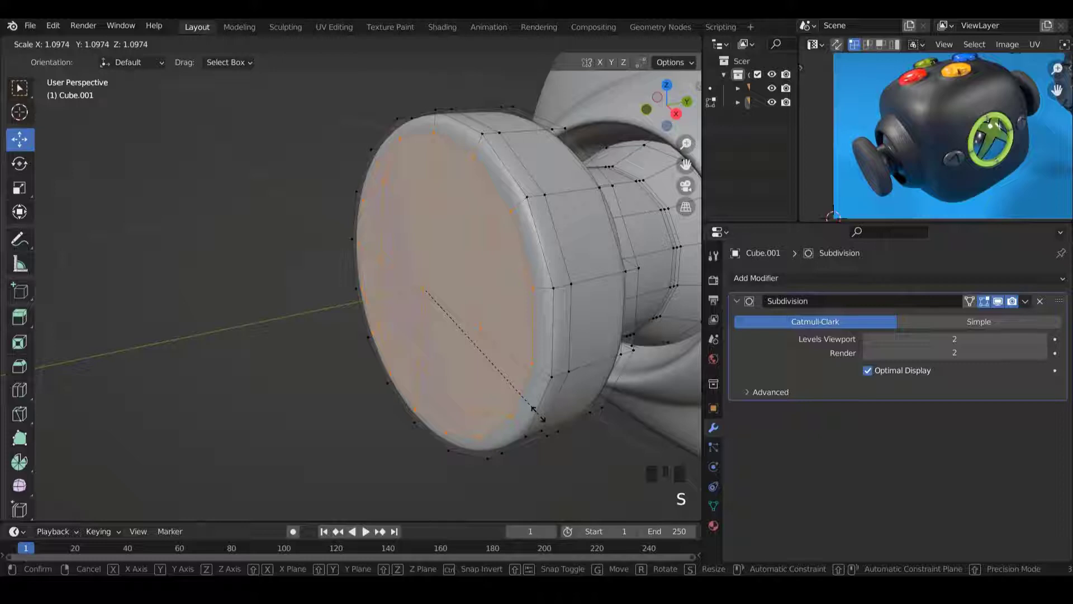
click(534, 410)
key(i)
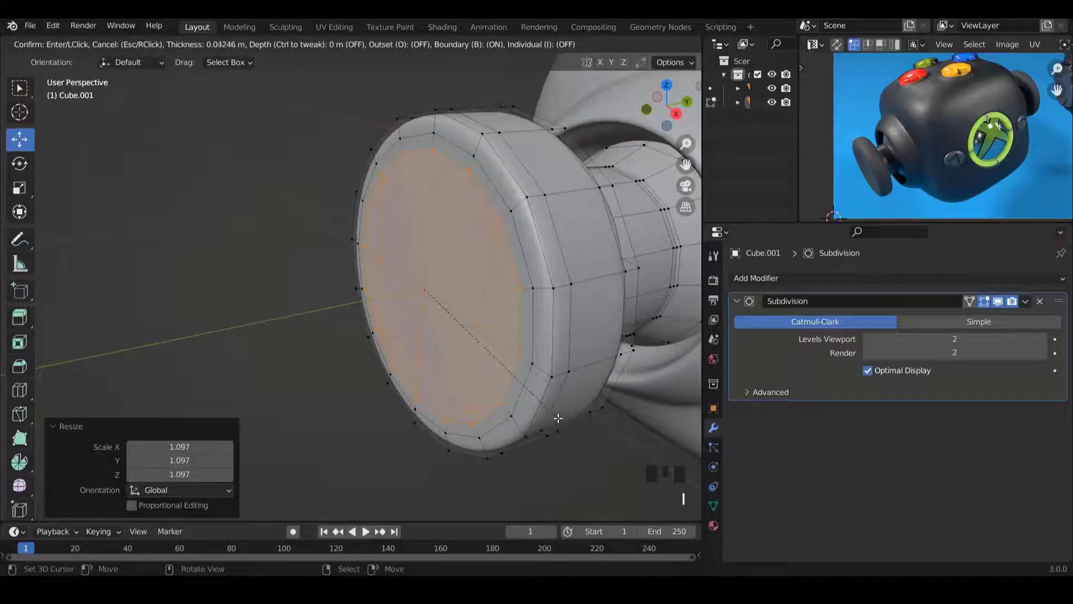
click(558, 417)
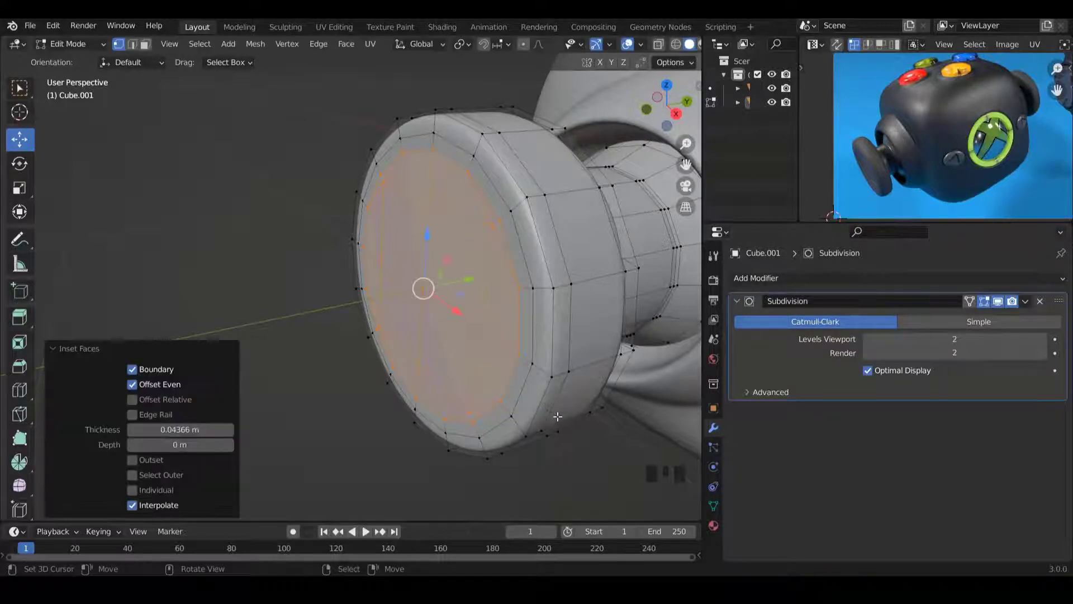
Push the inner inset faces slightly into the cap along Y and check the recess in Object Mode.
middle_drag(491, 324, 484, 282)
drag(479, 282, 486, 284)
key(Tab)
scroll(465, 293, down, 2)
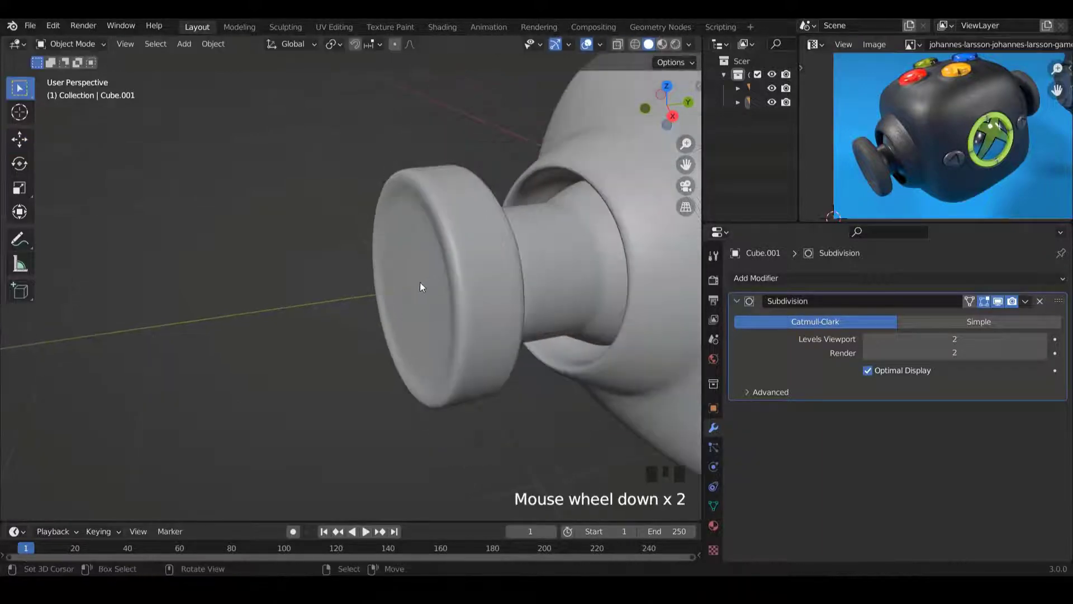
middle_drag(421, 283, 487, 269)
scroll(473, 272, up, 3)
Enable the On Cage display of the thumbstick's Subdivision modifier and view the cap's recess in Edit Mode.
key(Tab)
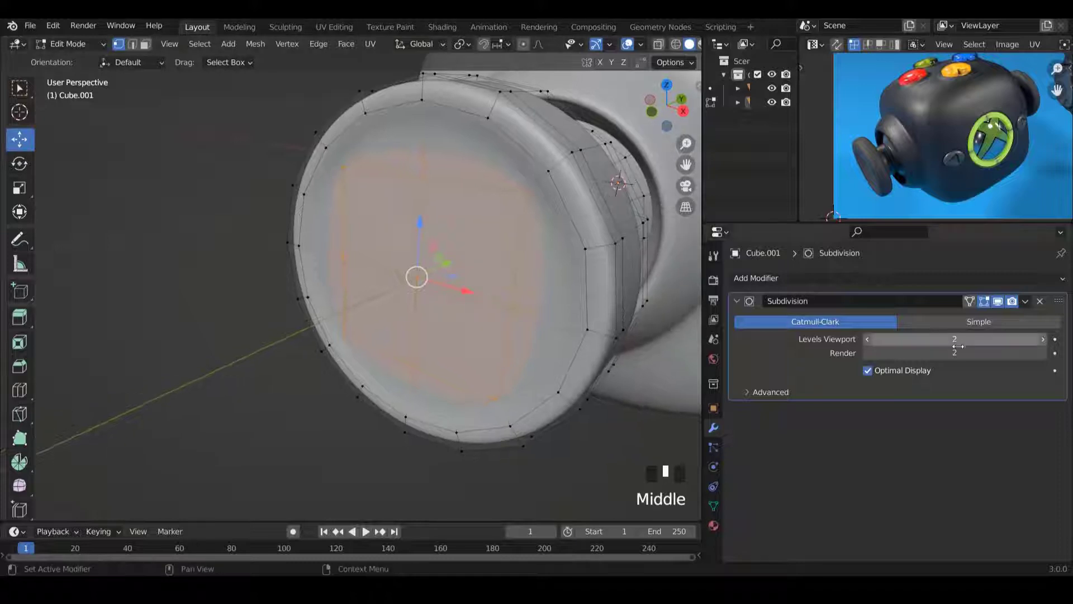
click(971, 301)
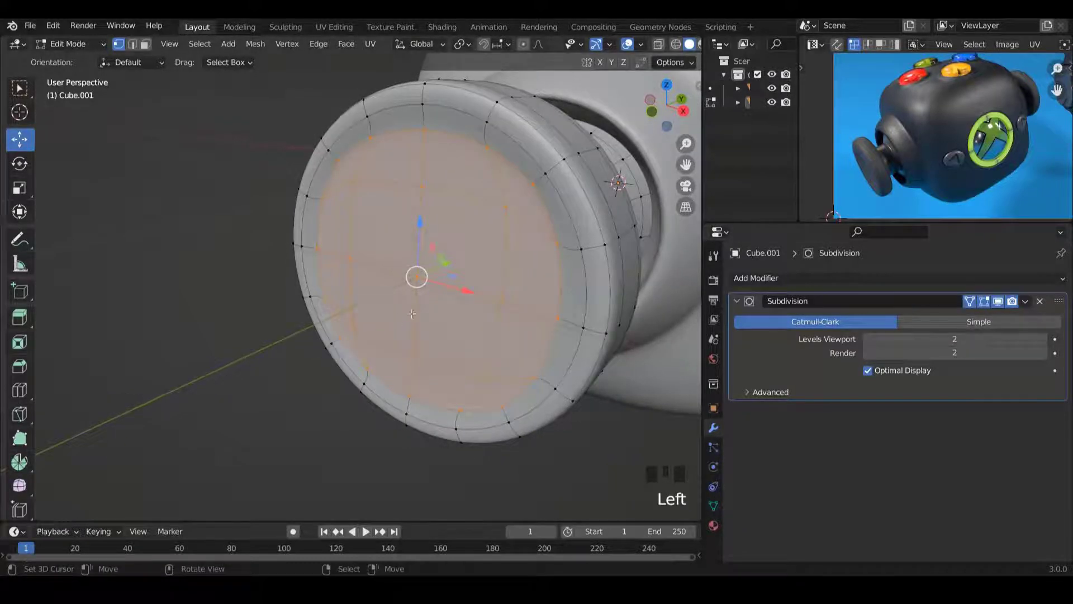
middle_drag(412, 314, 451, 280)
shift+scroll(451, 280, down, 2)
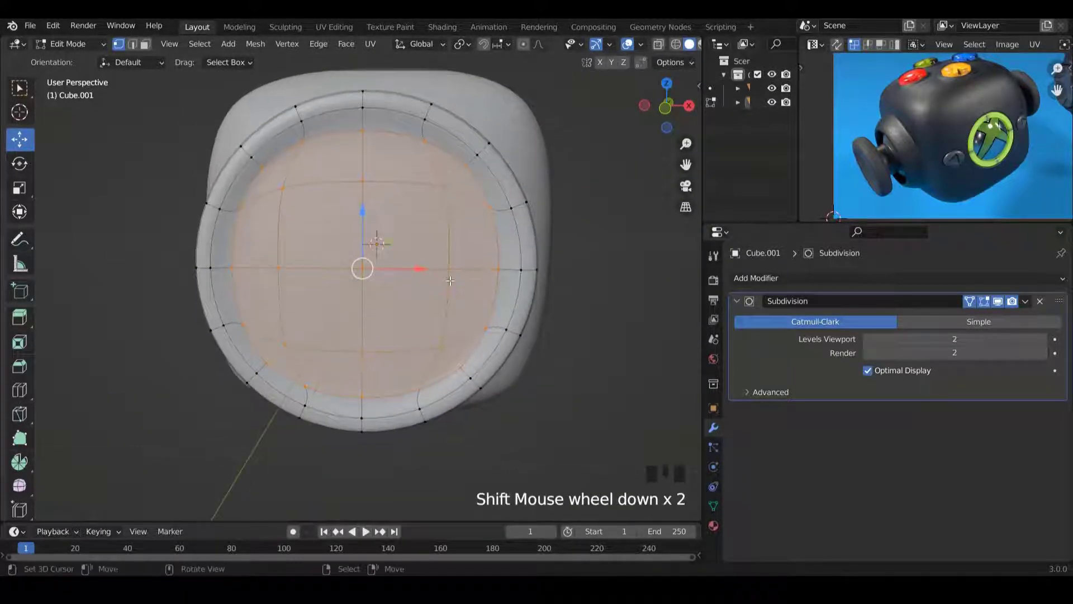
scroll(451, 280, up, 1)
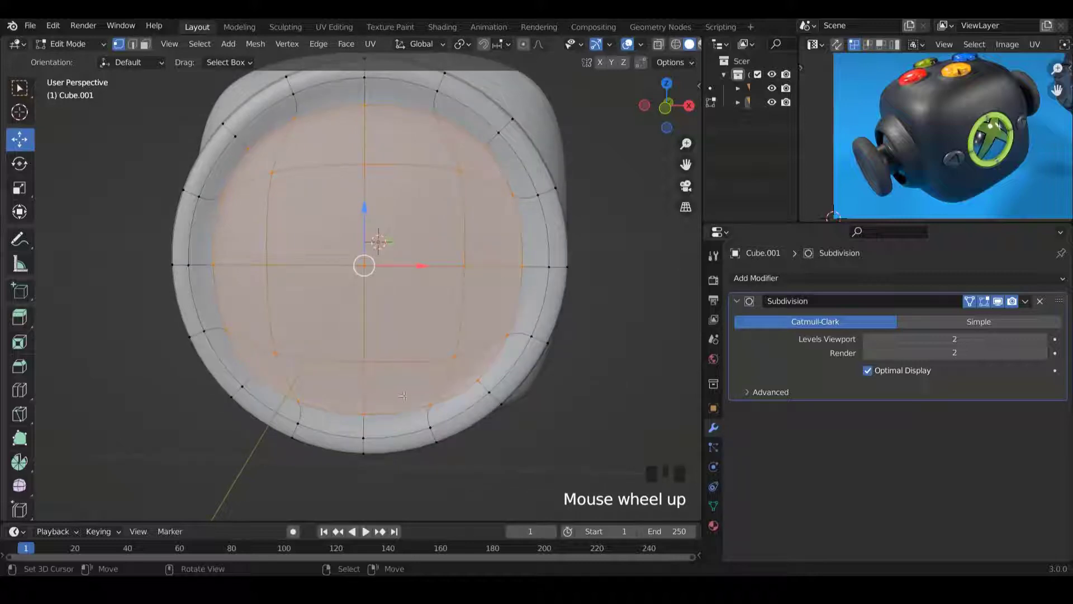
Select the four central faces of the cap's recess and push them about 0.063 m inward along Y to form a dish.
right_click(380, 266)
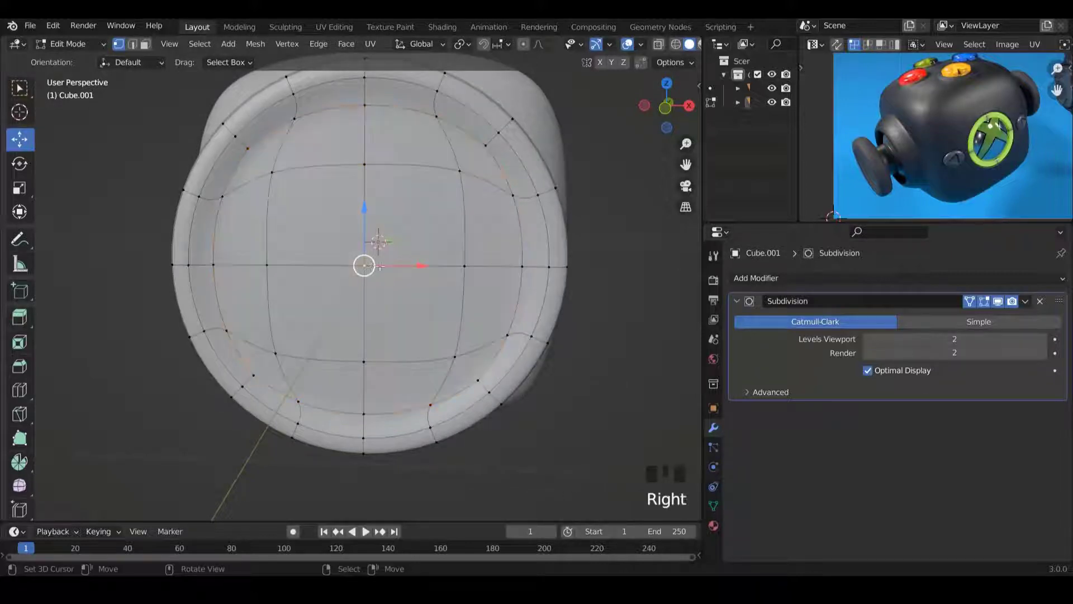
key(ctrl+KP_Add)
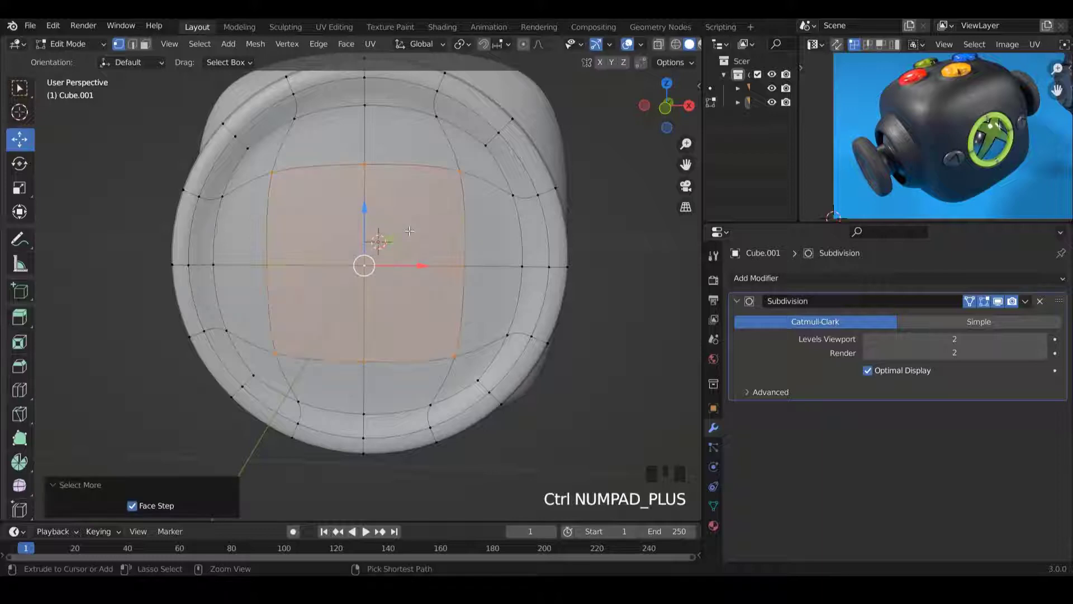
middle_drag(432, 252, 444, 255)
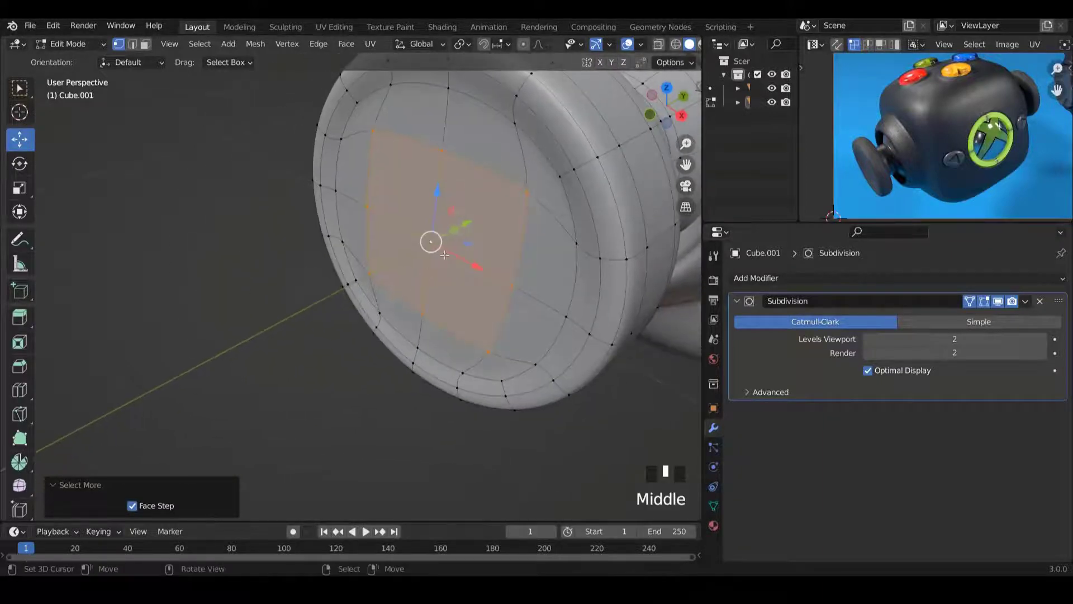
drag(464, 226, 482, 220)
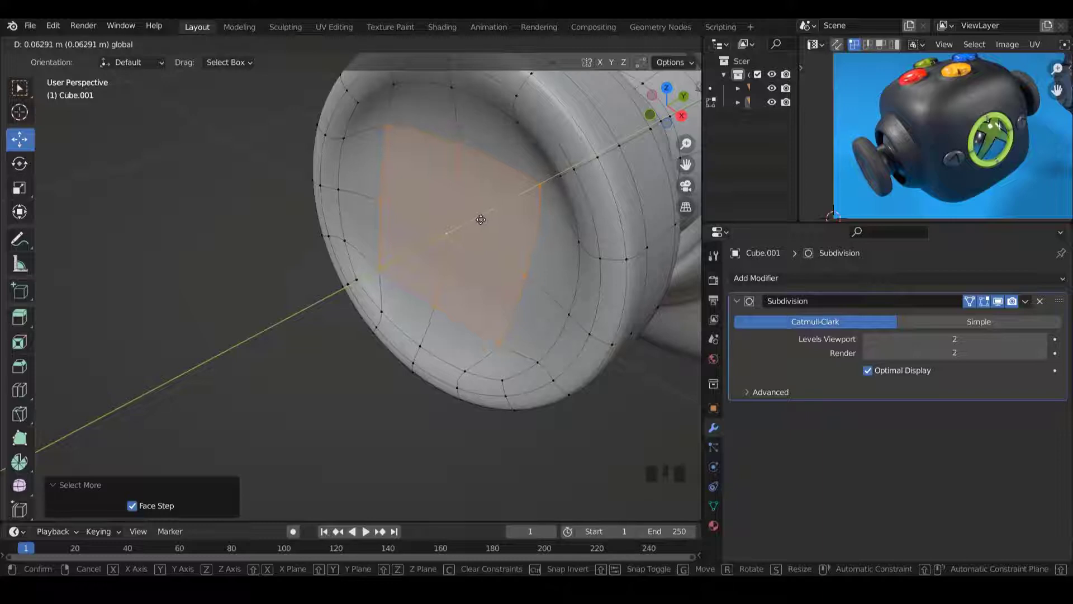
key(Tab)
scroll(406, 230, down, 4)
mouse_move(406, 230)
middle_down()
mouse_move(469, 217)
mouse_move(432, 154)
mouse_move(347, 211)
mouse_move(405, 231)
middle_up()
scroll(408, 232, up, 3)
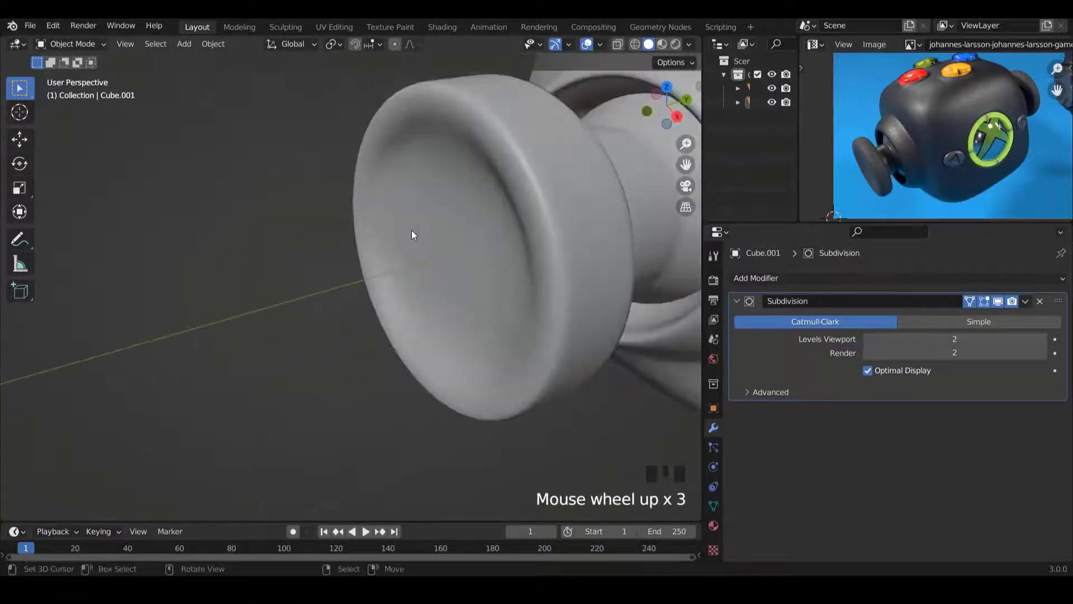
Compare the cap with the reference thumbstick, move an edge loop on the cap's outer side along positive Y, and check the shape.
ctrl+scroll(417, 230, up, 2)
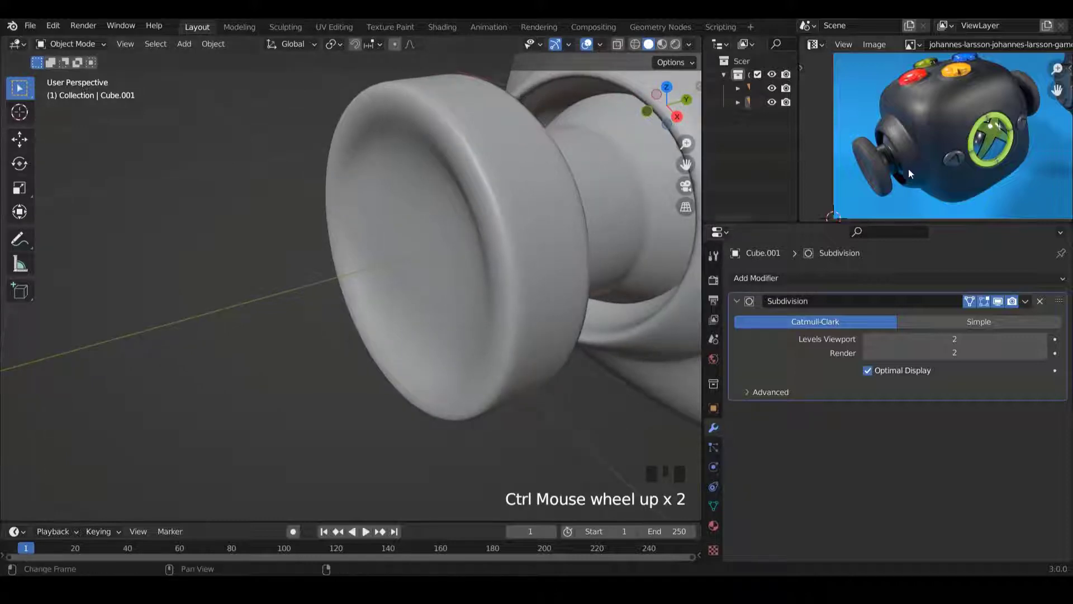
scroll(890, 173, up, 2)
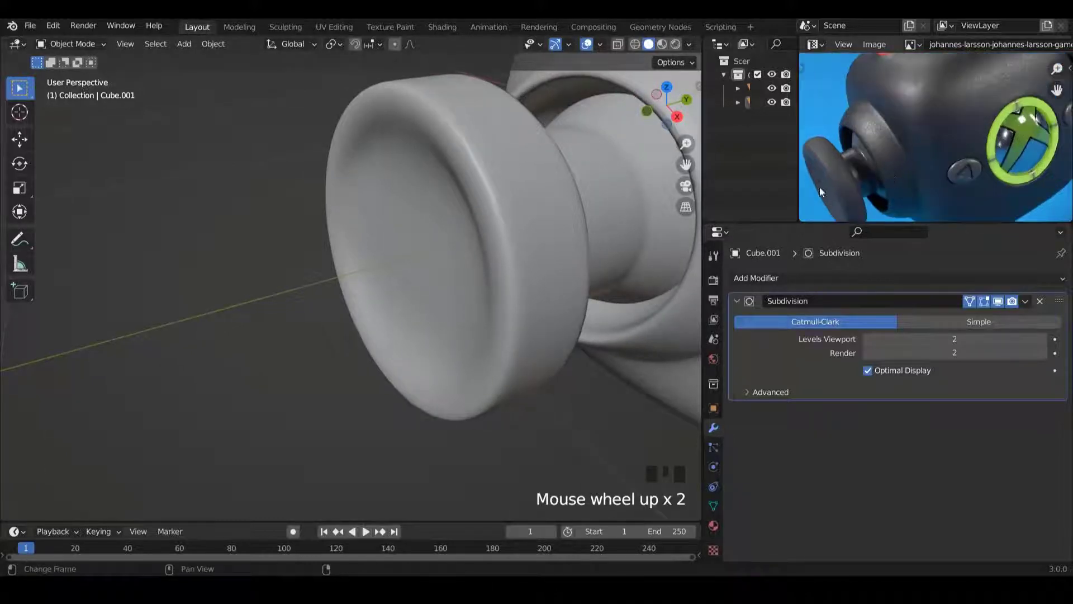
key(Tab)
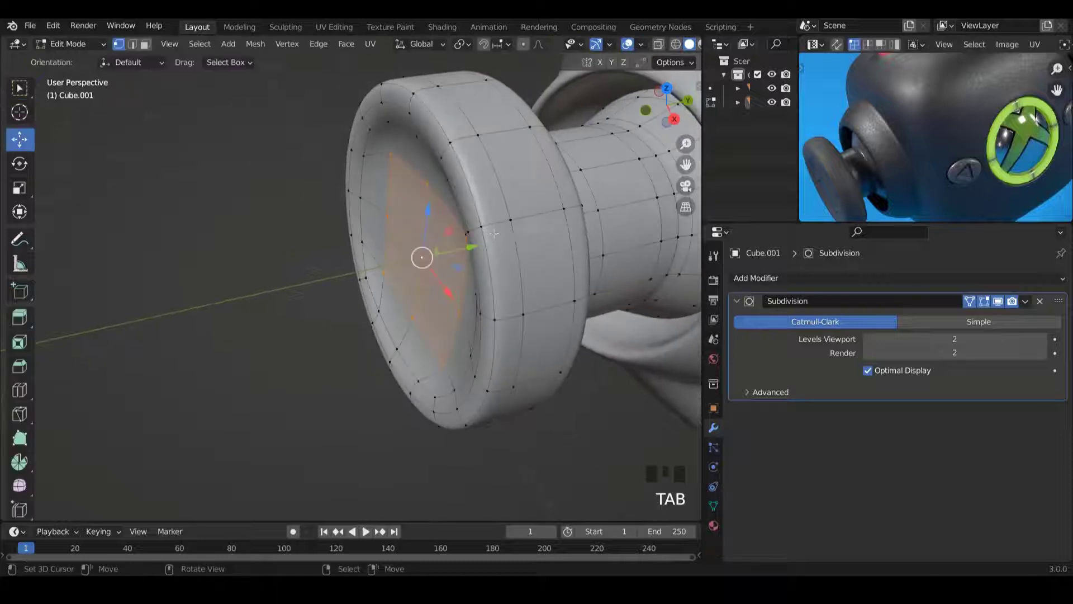
middle_drag(494, 234, 462, 247)
alt+right_click(484, 253)
drag(462, 247, 491, 253)
key(Tab)
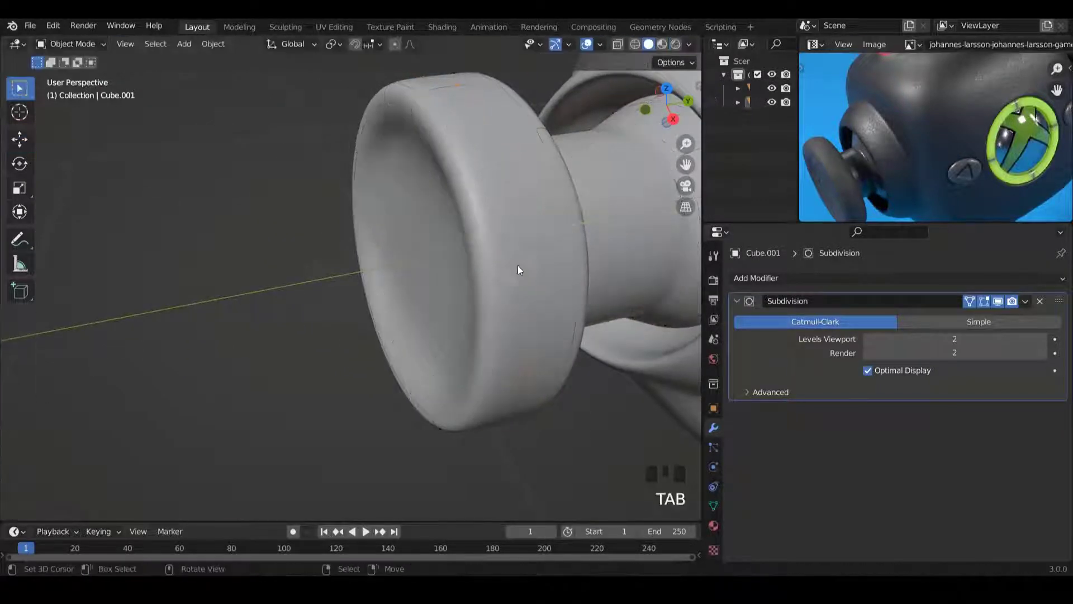
middle_drag(517, 266, 584, 218)
middle_drag(500, 239, 478, 332)
key(Tab)
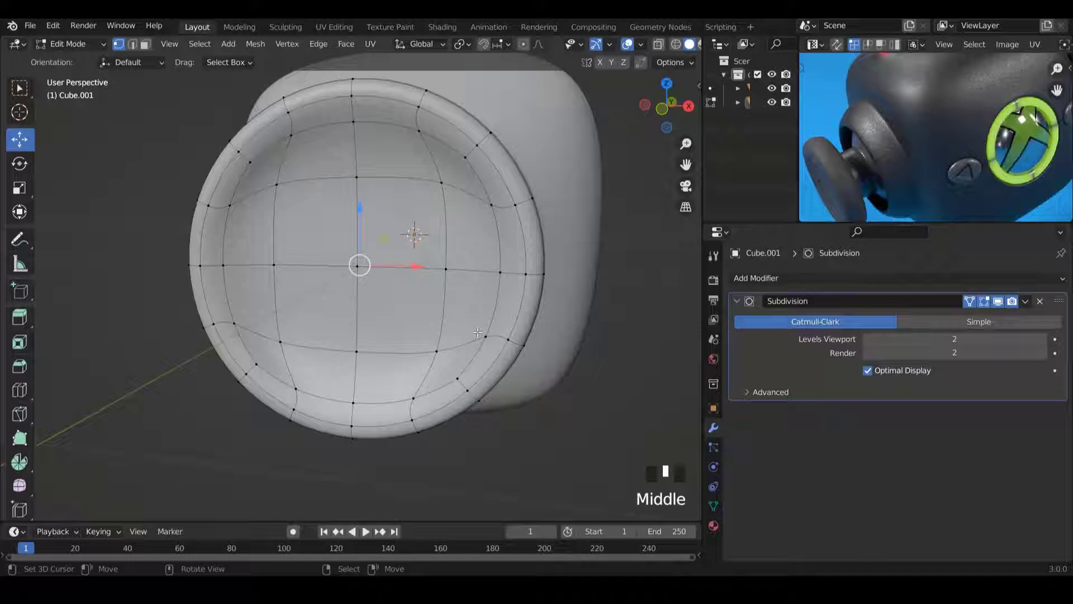
Dissolve the edge loop just inside the rim of the cap's recess and inspect the smoother dish in Object Mode.
alt+right_click(447, 379)
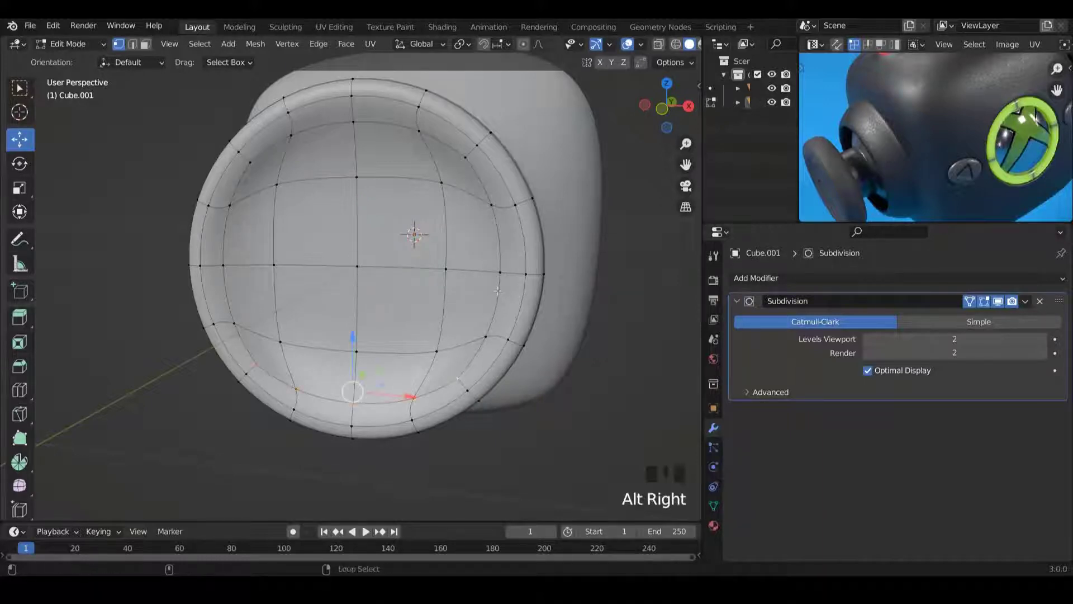
alt+shift+right_click(409, 179)
alt+shift+right_click(309, 164)
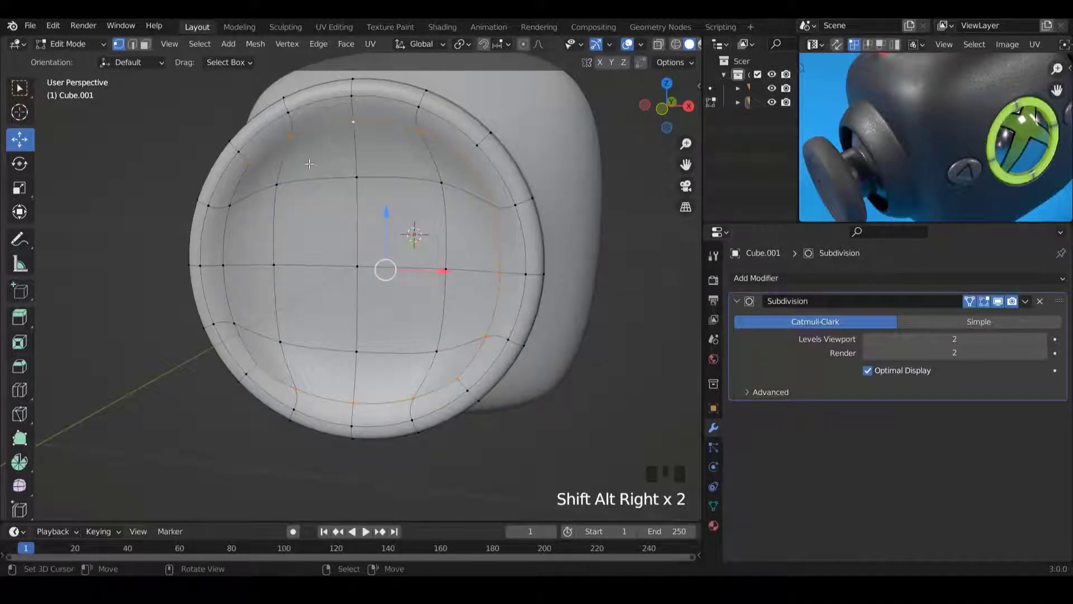
alt+shift+right_click(224, 253)
key(x)
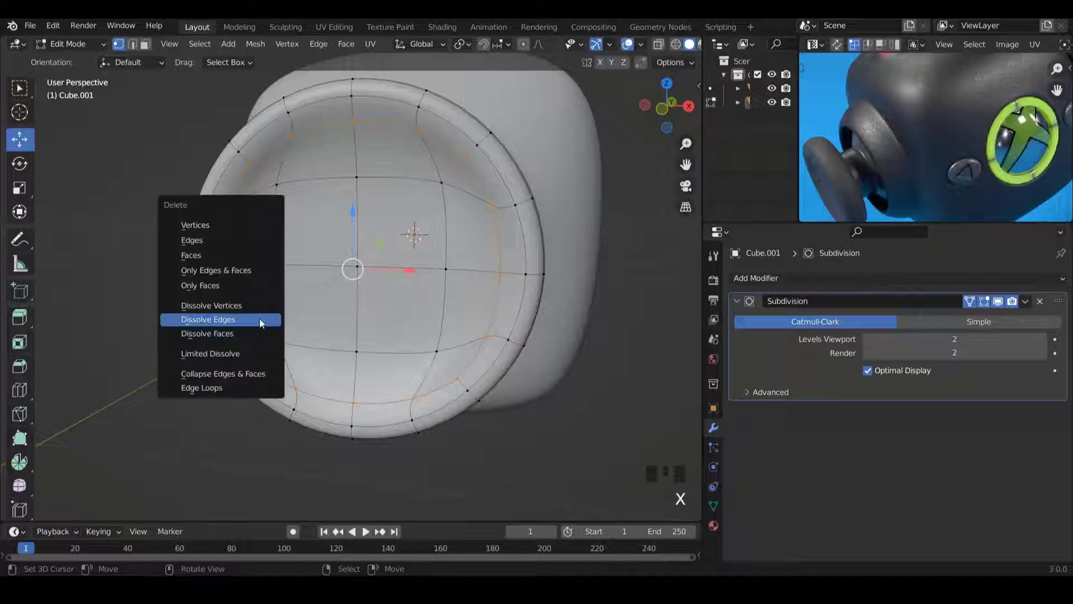
click(208, 320)
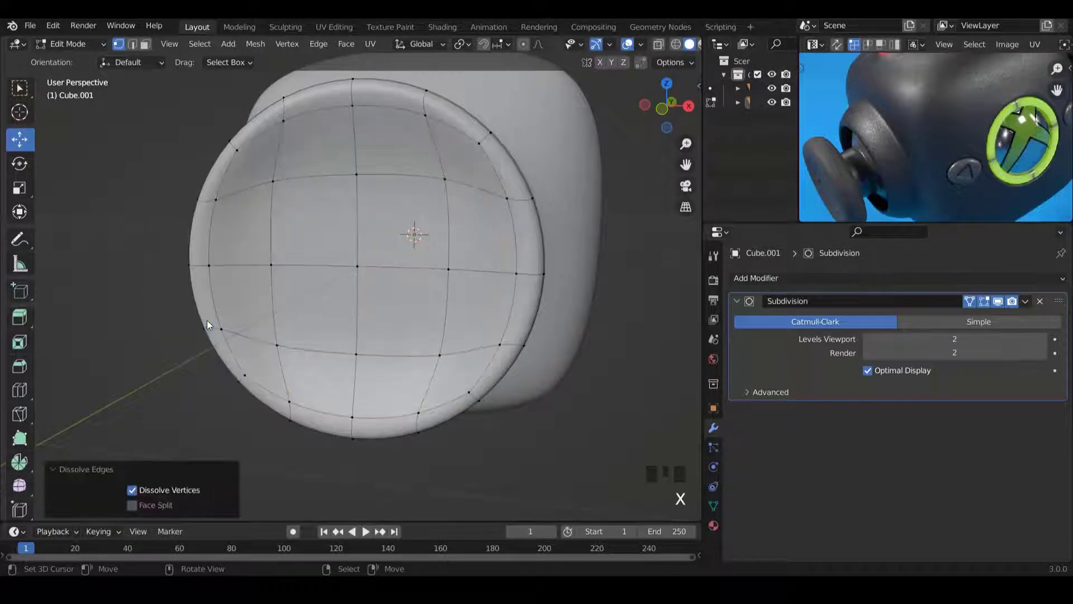
key(Tab)
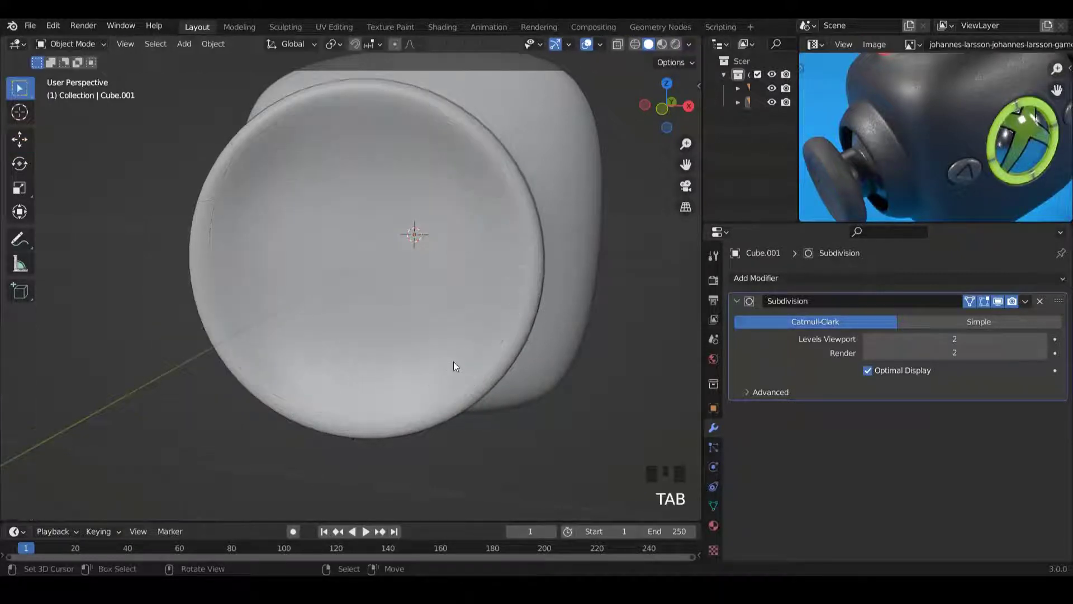
middle_drag(454, 361, 485, 327)
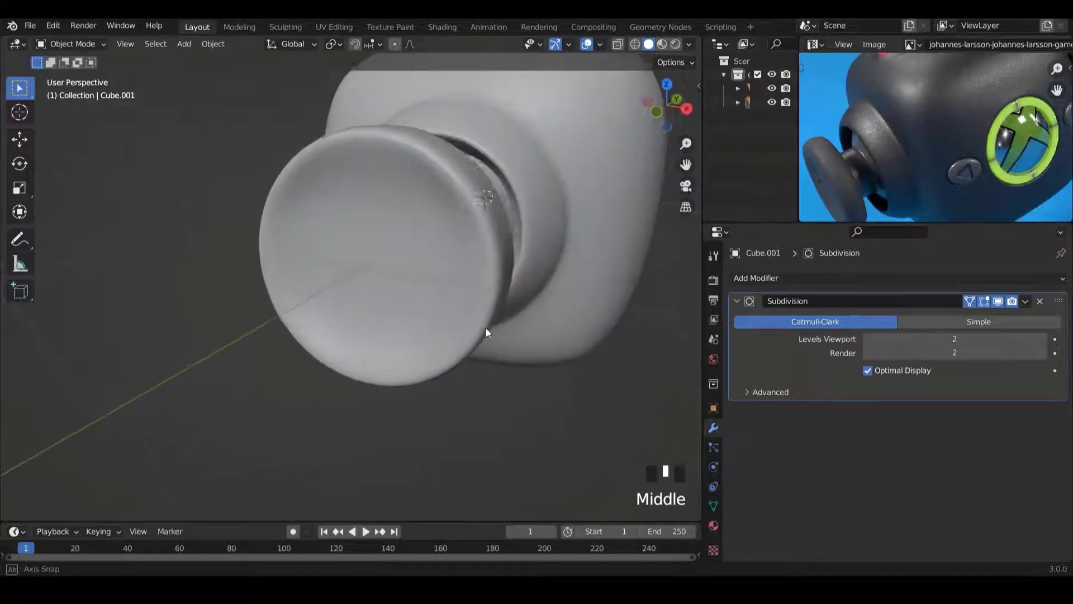
Select the edge loop around the cap's recess in Edit Mode and scale it to about 0.849.
scroll(487, 327, up, 2)
key(Tab)
alt+right_click(515, 278)
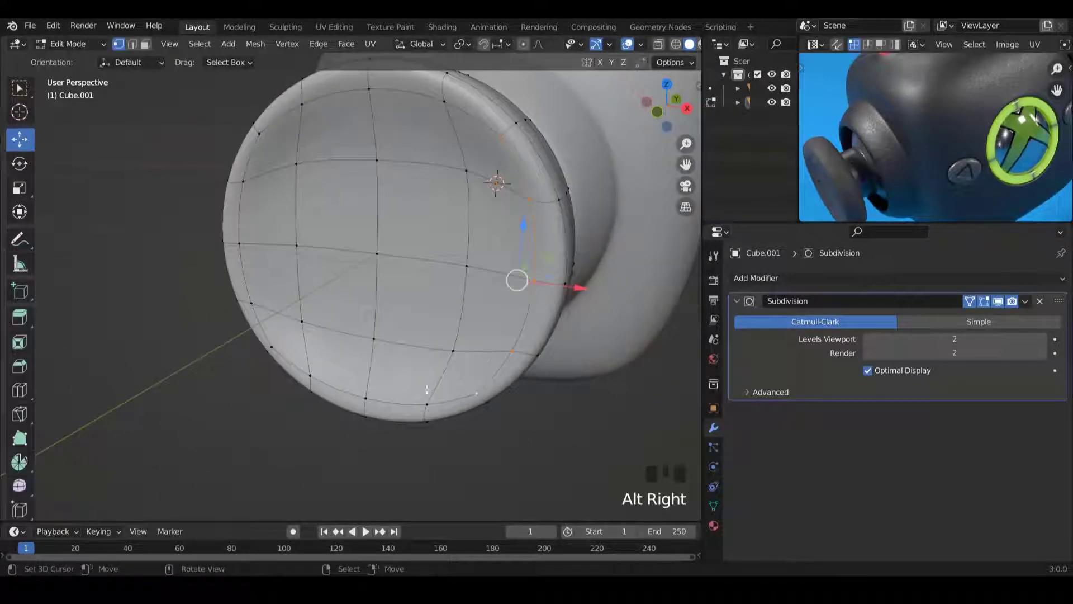
alt+shift+right_click(427, 334)
alt+shift+right_click(242, 218)
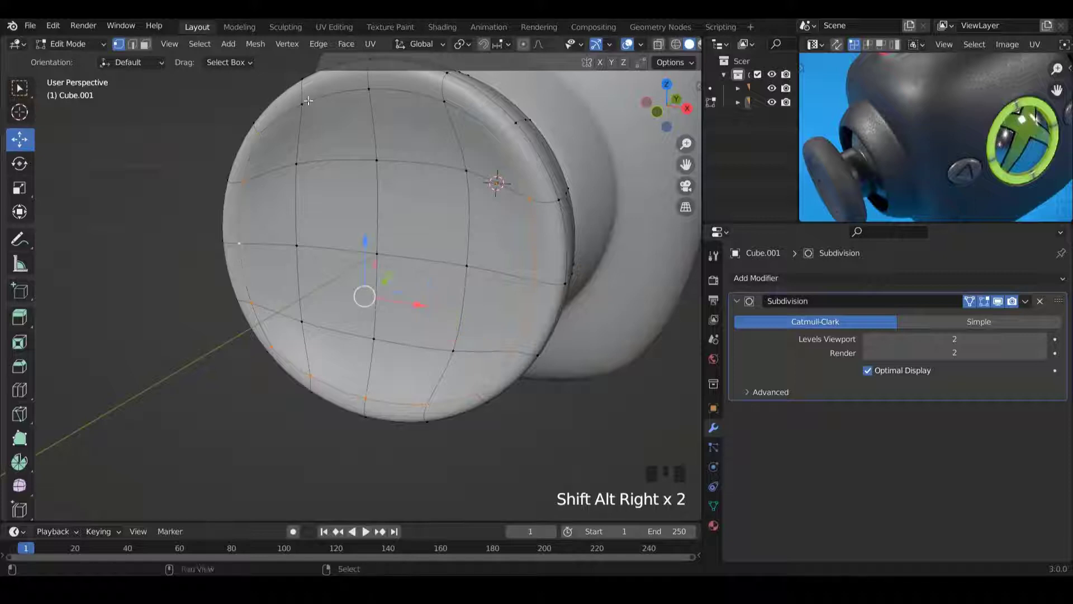
alt+shift+right_click(333, 167)
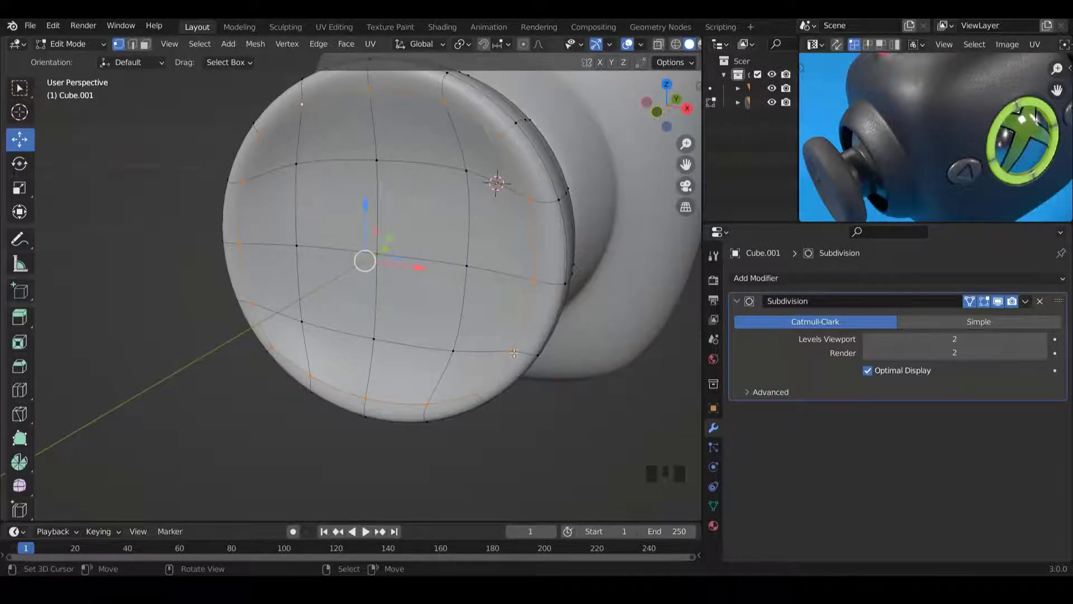
key(s)
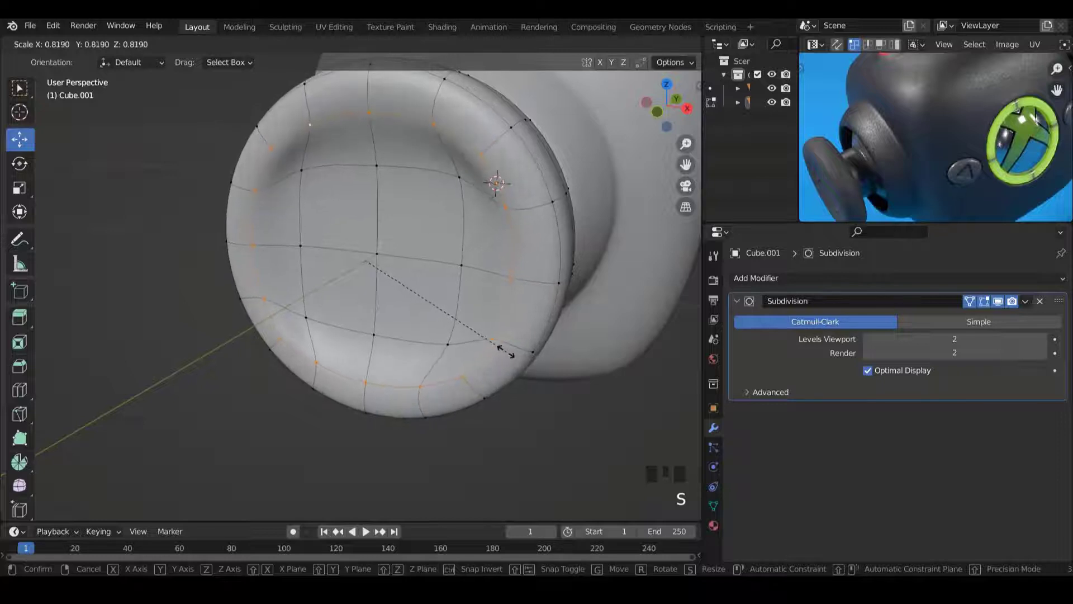
click(514, 356)
Move the recess edge loop along Y, adjust its scale, and check the thumbstick in Object Mode.
middle_drag(364, 258, 388, 255)
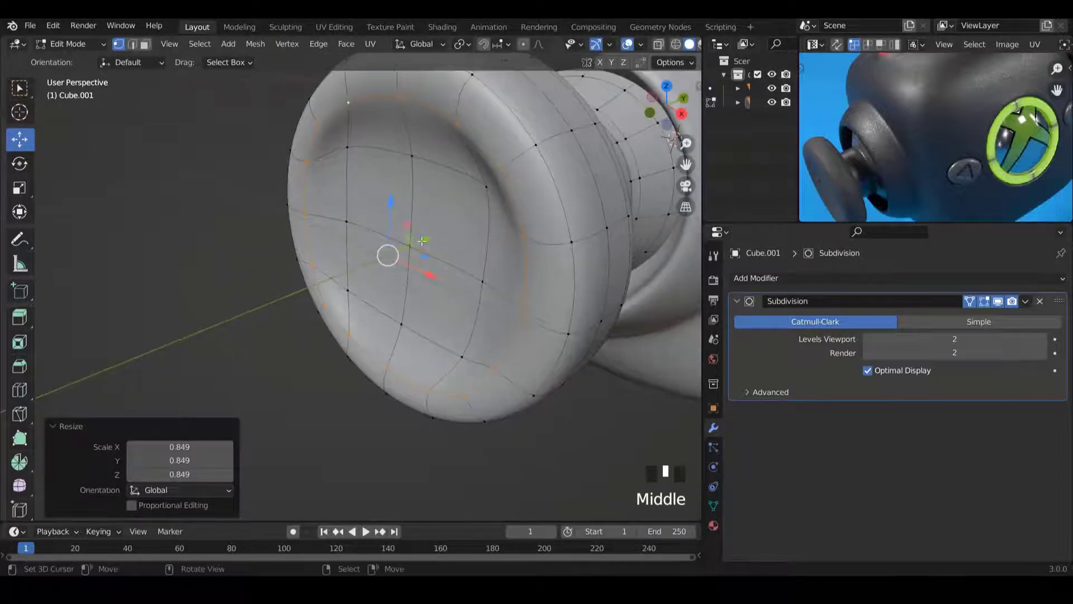
drag(388, 255, 449, 234)
key(s)
click(548, 391)
key(Tab)
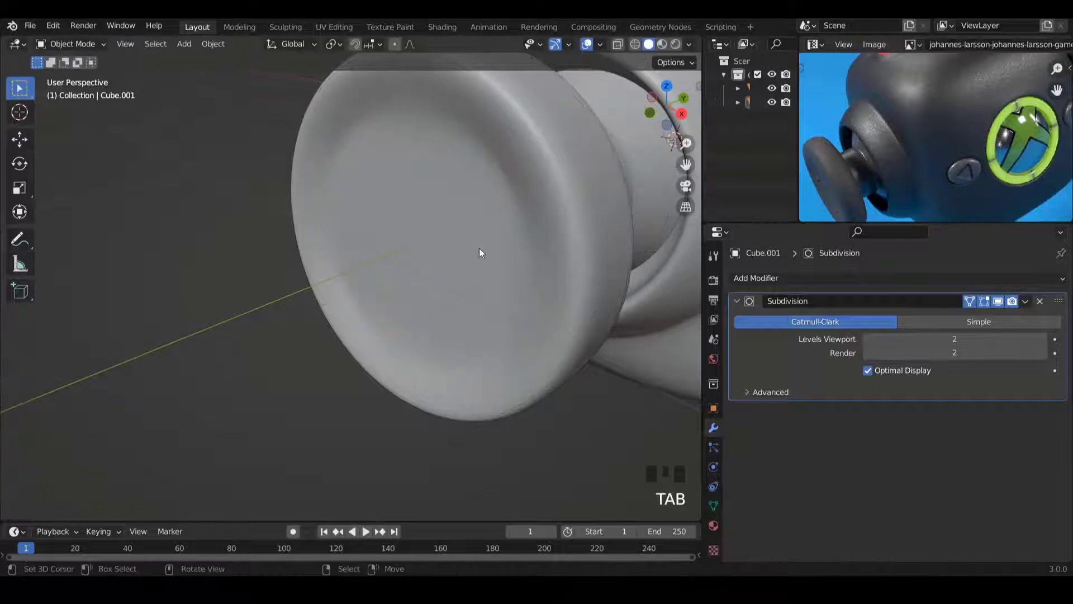
scroll(478, 248, down, 3)
mouse_move(387, 231)
middle_down()
mouse_move(475, 256)
mouse_move(501, 245)
mouse_move(497, 229)
mouse_move(391, 213)
middle_up()
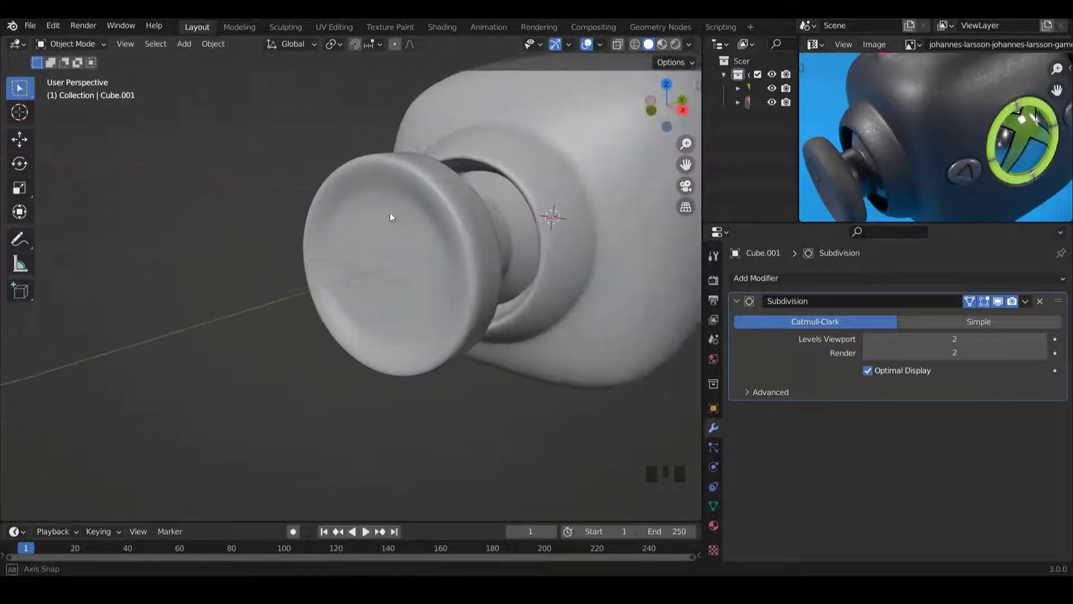
Select the edge loop on the cap's front rim, reposition it with Edge Slide, and check the shape in Object Mode.
scroll(482, 253, up, 2)
key(Tab)
mouse_move(541, 286)
middle_down()
mouse_move(561, 266)
mouse_move(542, 237)
mouse_move(546, 280)
middle_up()
scroll(562, 267, up, 2)
alt+right_click(552, 296)
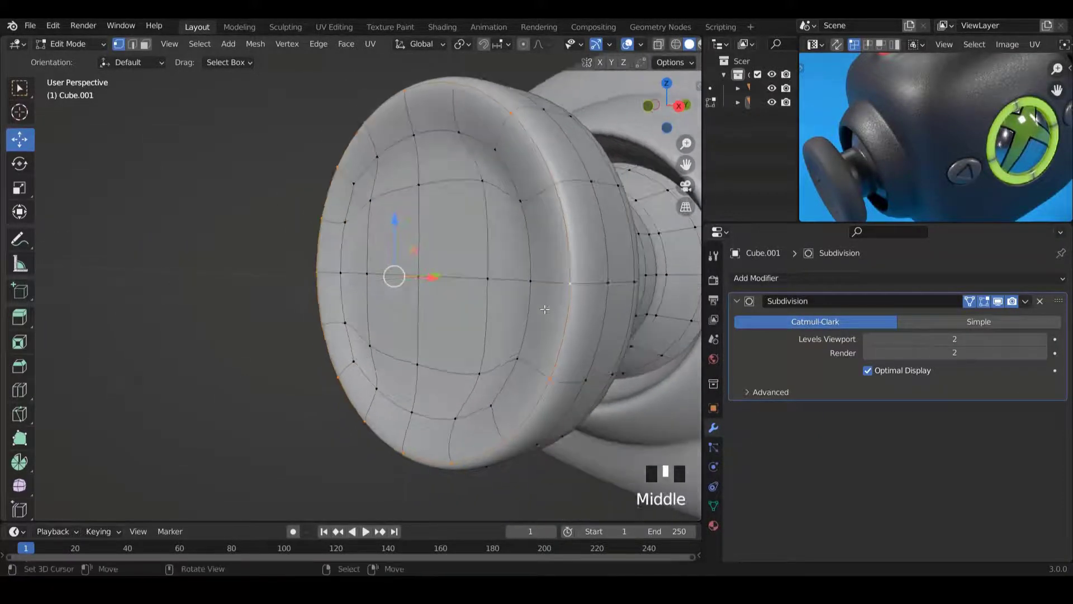
key(ctrl+e)
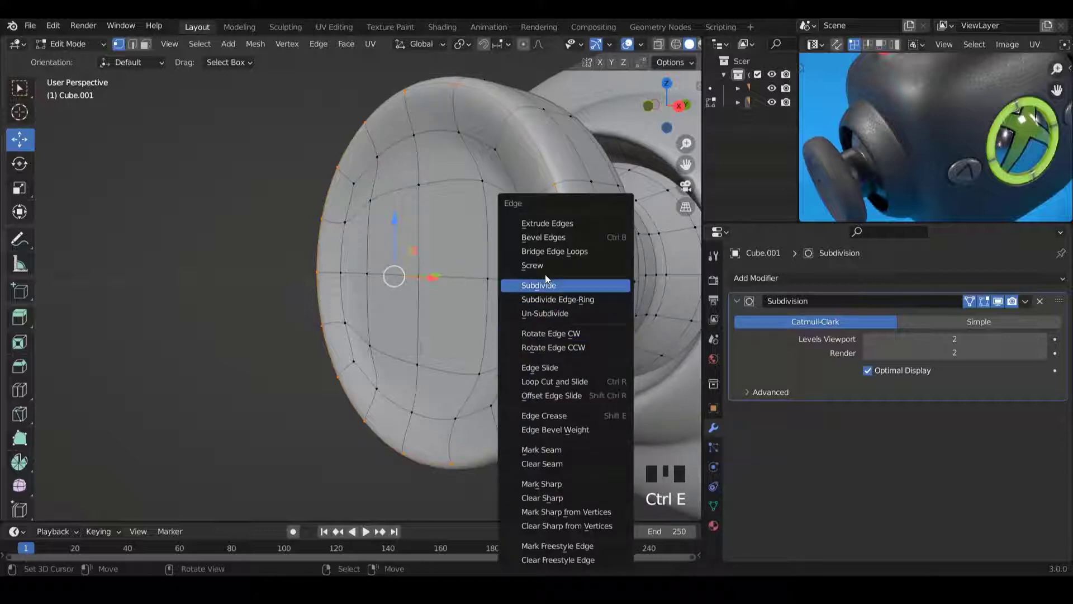
click(556, 367)
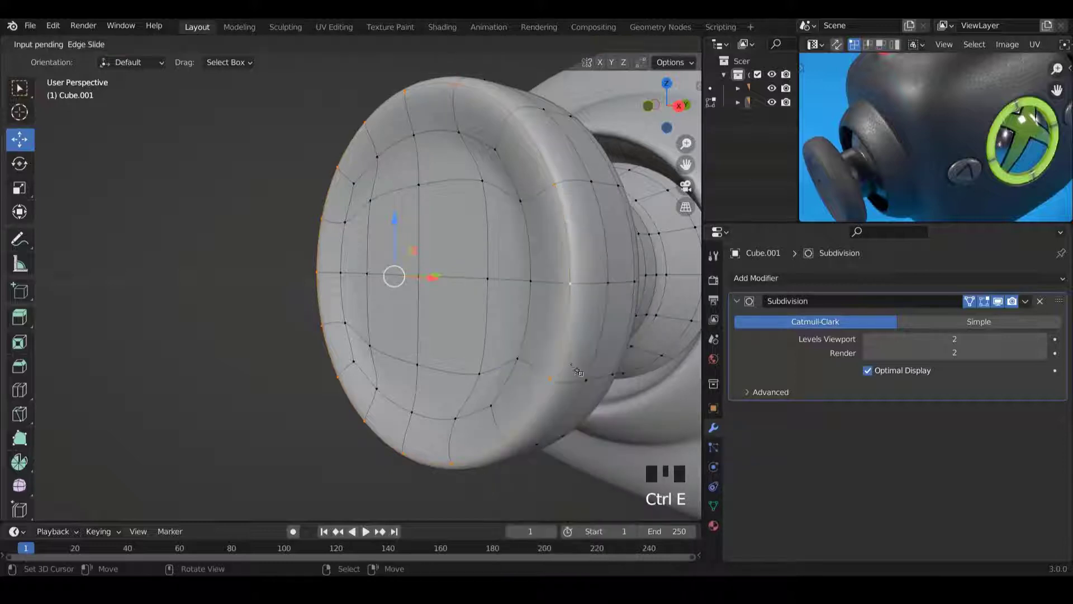
click(548, 351)
key(Tab)
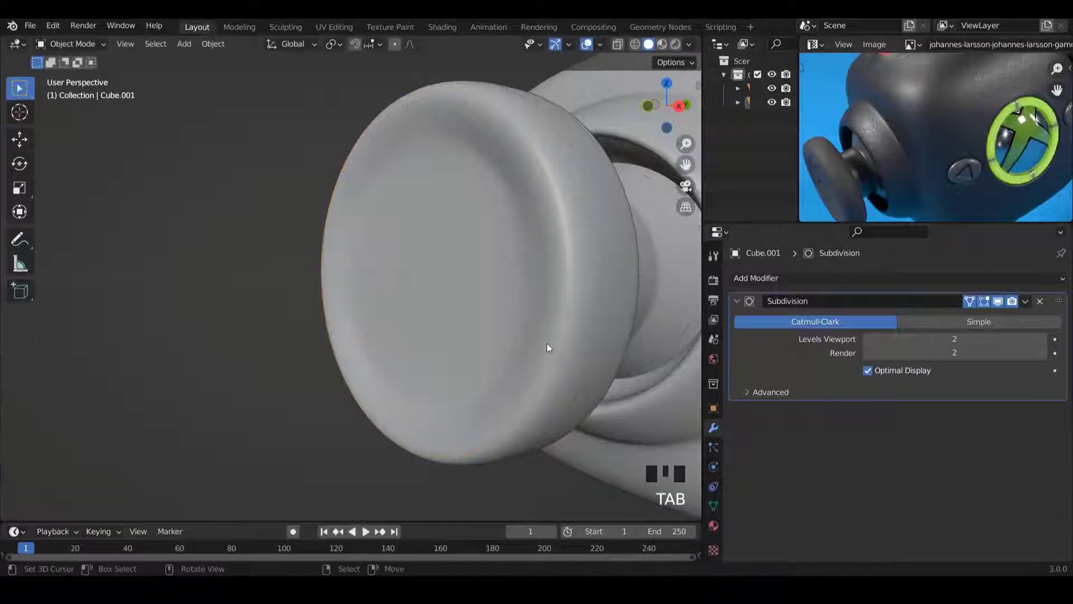
scroll(471, 233, down, 4)
middle_drag(470, 233, 411, 251)
scroll(495, 256, down, 4)
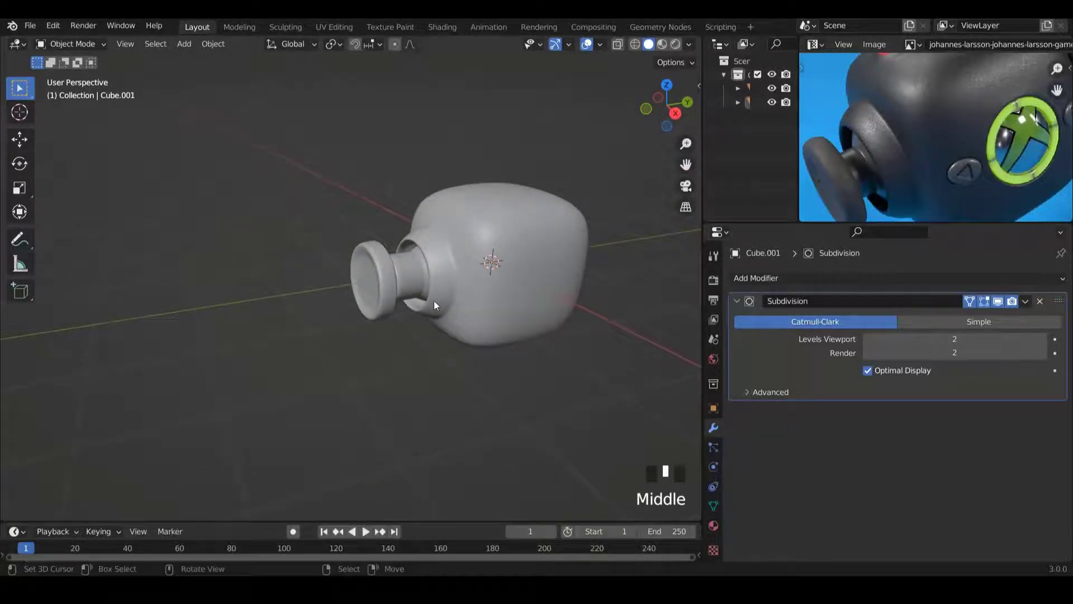
Select the centre vertex of the cap's recess, try moving it inward along Y, and undo the move.
scroll(434, 300, up, 6)
mouse_move(434, 300)
middle_down()
mouse_move(372, 261)
mouse_move(391, 255)
mouse_move(407, 273)
mouse_move(397, 326)
mouse_move(413, 305)
middle_up()
scroll(410, 253, up, 2)
key(Tab)
shift+scroll(411, 253, up, 3)
key(ctrl+Tab)
click(404, 291)
right_click(417, 309)
drag(414, 305, 460, 298)
key(ctrl+z)
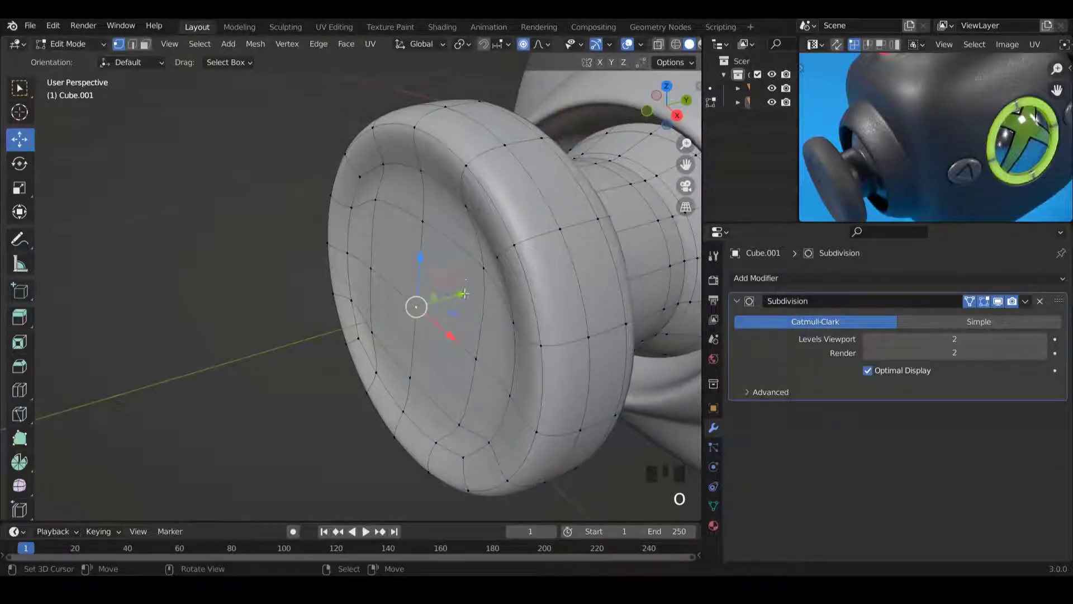
Push the recess's centre vertex inward along Y with proportional editing, adjusting the influence radius, and check the dish in Object Mode.
mouse_move(464, 294)
mouse_down()
mouse_move(497, 280)
mouse_move(481, 290)
mouse_up()
scroll(474, 287, up, 10)
scroll(491, 280, up, 3)
scroll(496, 279, down, 2)
key(Tab)
scroll(411, 243, down, 2)
middle_drag(411, 244, 468, 247)
Turn off proportional editing, grow the selection to the recess's four central faces, and apply Smooth Vertices to them.
key(Tab)
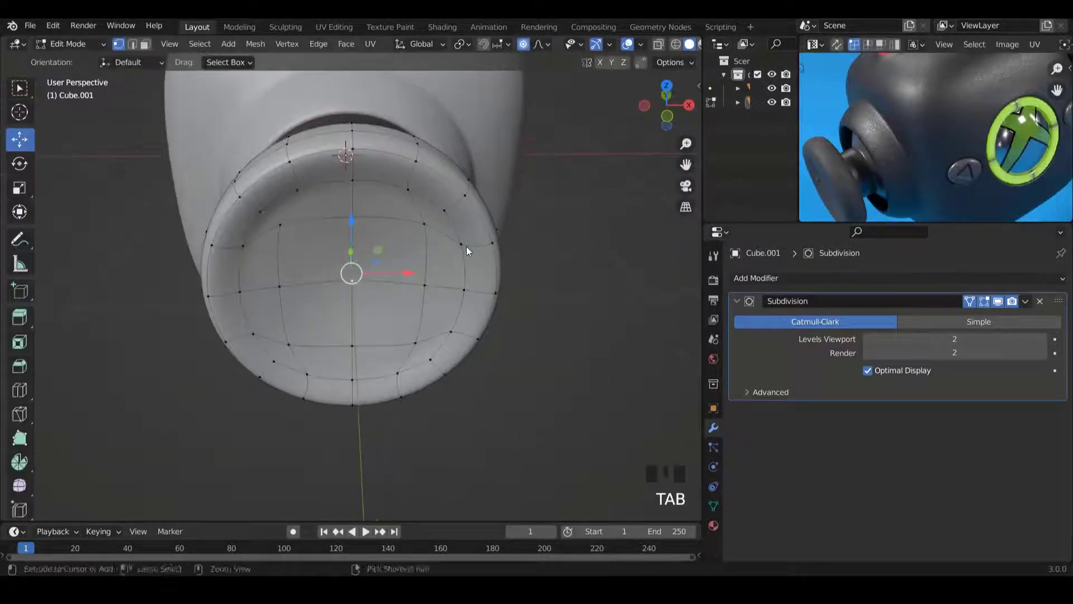
key(ctrl+KP_Add)
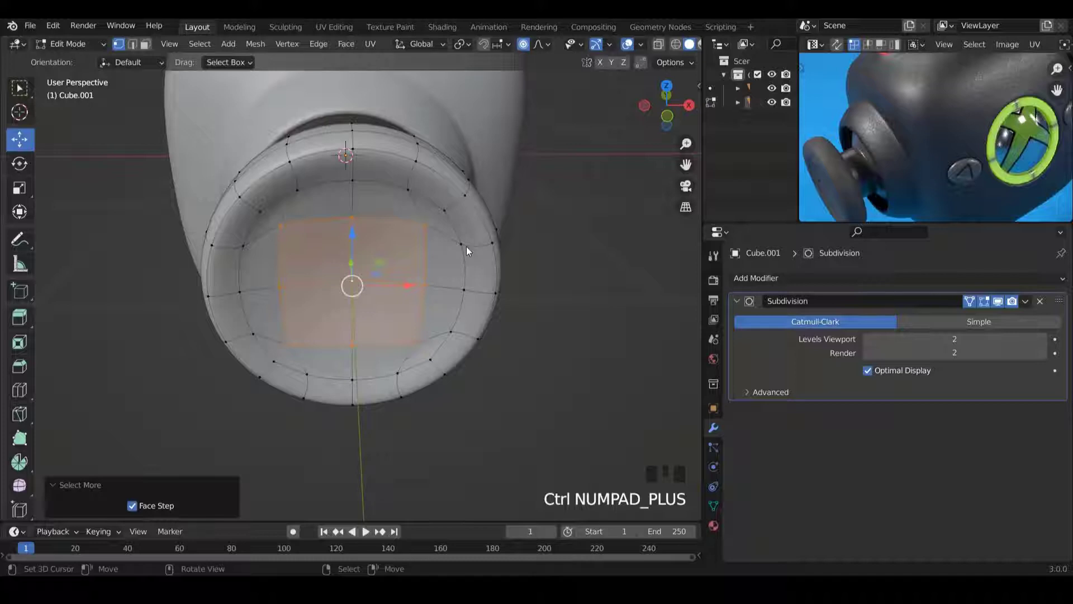
key(o)
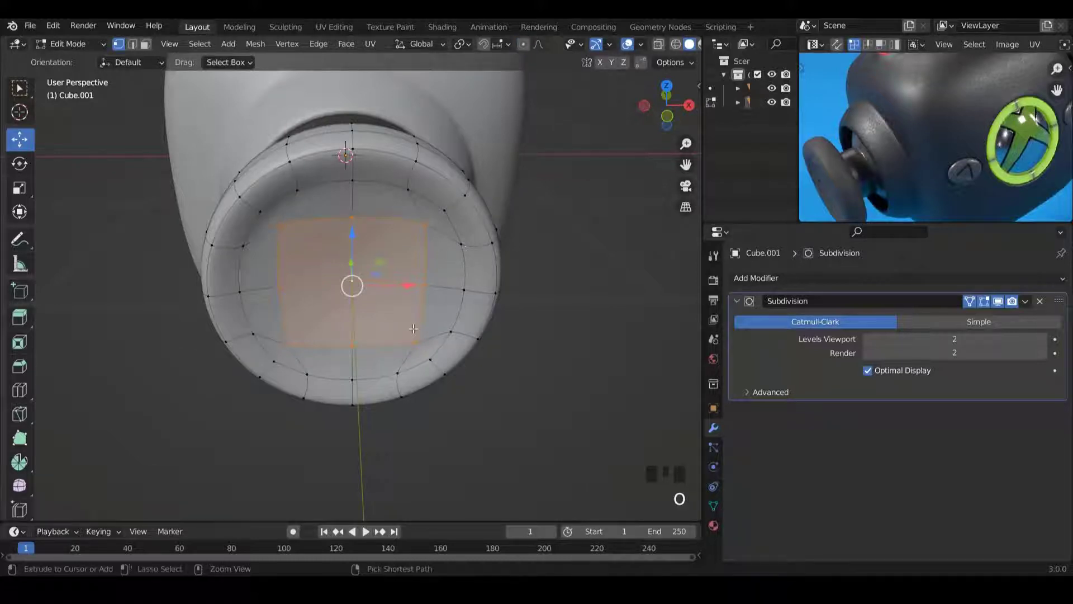
key(ctrl+KP_Add)
key(ctrl+KP_Subtract)
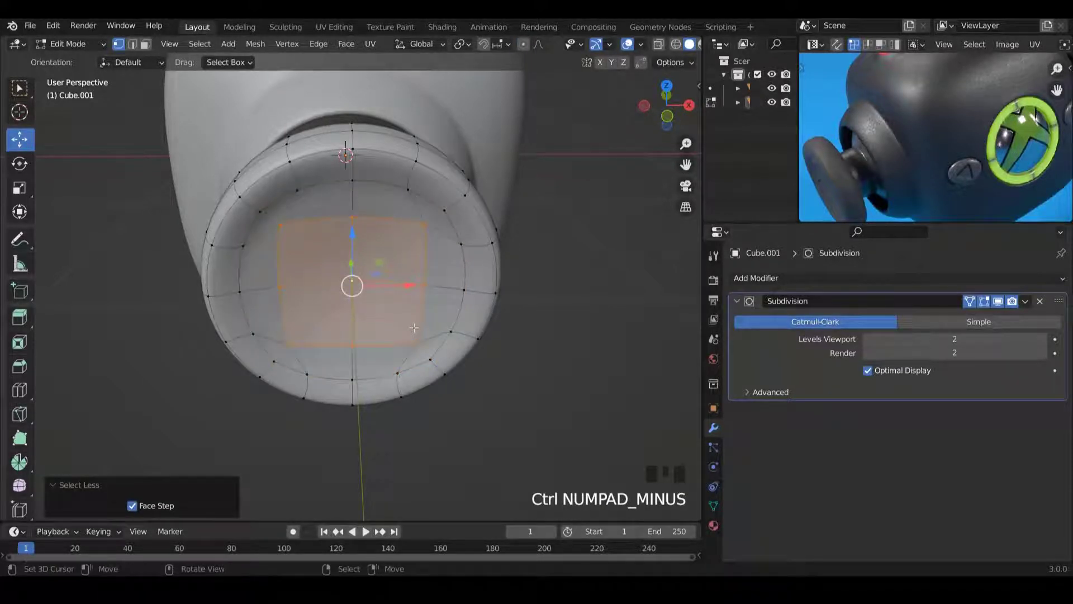
key(w)
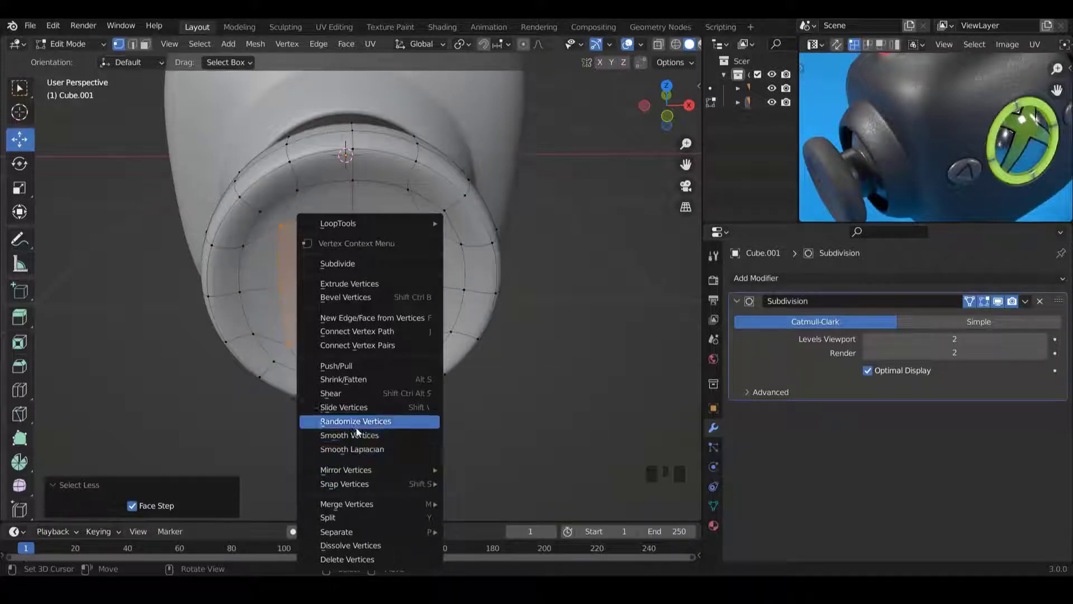
click(371, 434)
key(Tab)
scroll(442, 355, down, 2)
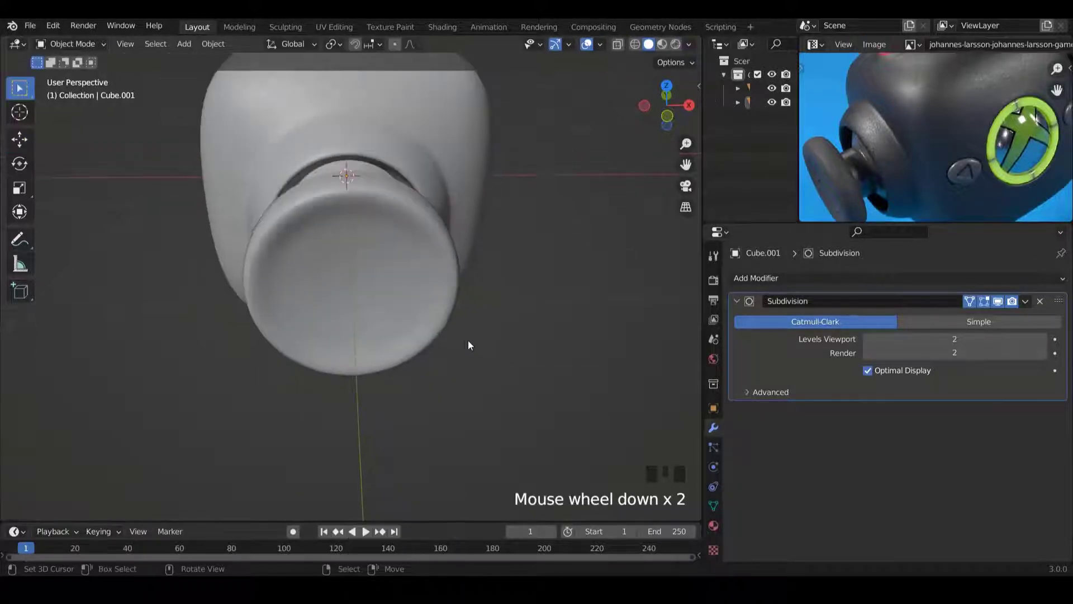
Select the four central faces on the back of the cap, facing the stem, and delete them.
middle_drag(468, 341, 461, 382)
scroll(427, 341, up, 2)
key(Tab)
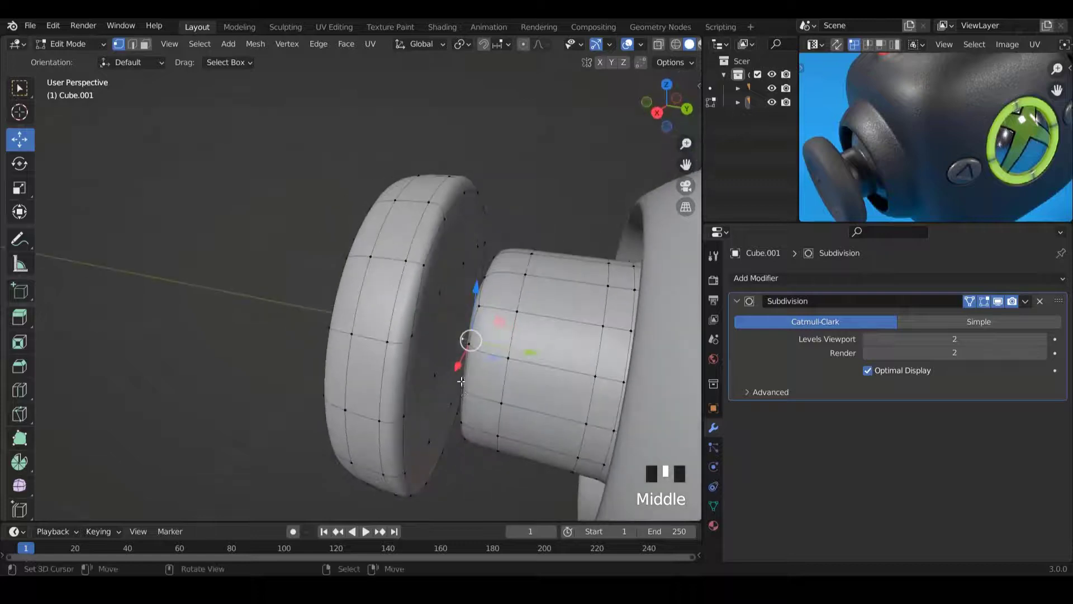
key(ctrl+KP_Add)
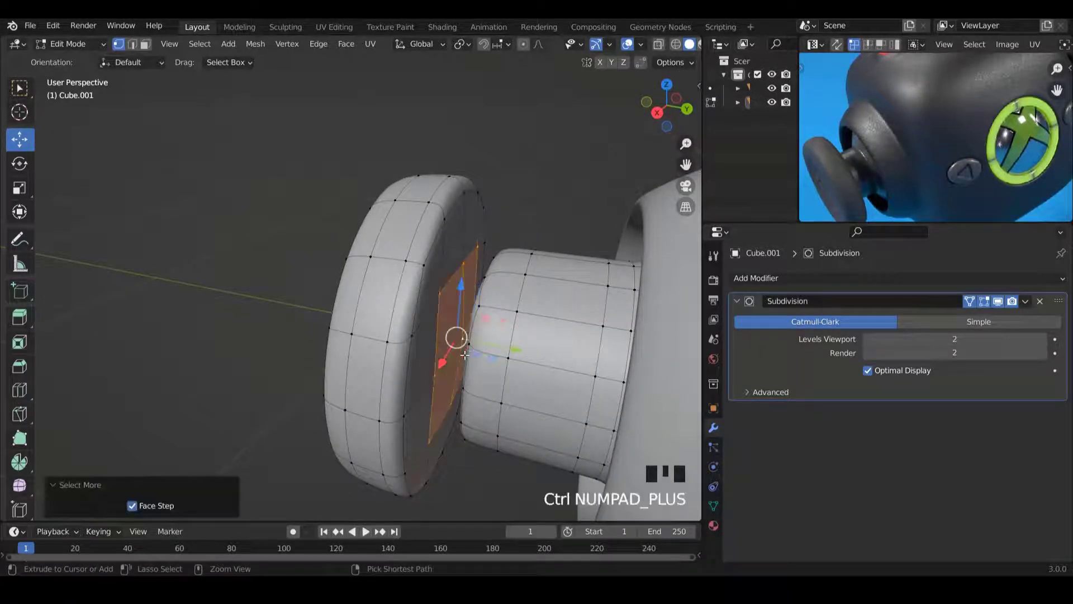
middle_drag(474, 365, 460, 294)
key(x)
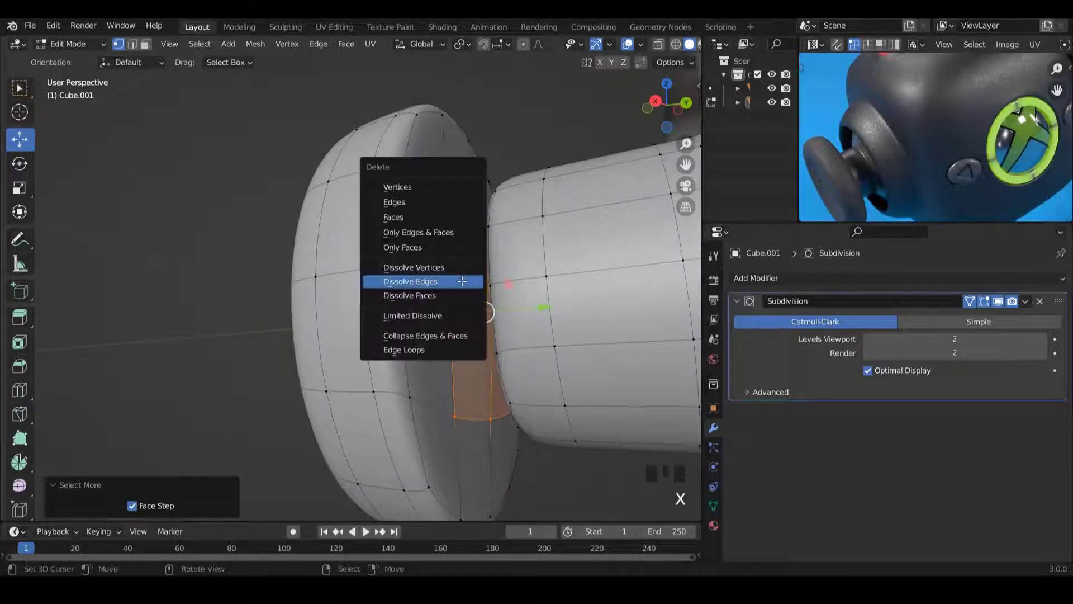
click(407, 218)
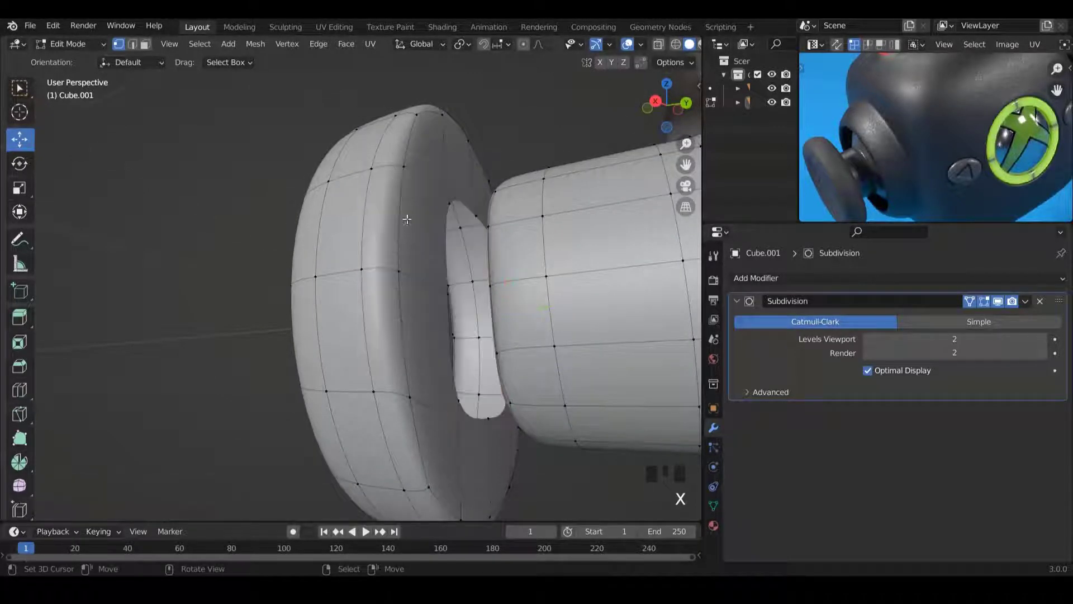
Scale the edge loop of the opening in the cap's back to about 1.129 and make it circular with LoopTools Circle.
mouse_move(441, 366)
middle_down()
mouse_move(441, 341)
mouse_move(455, 372)
middle_up()
key(KP_3)
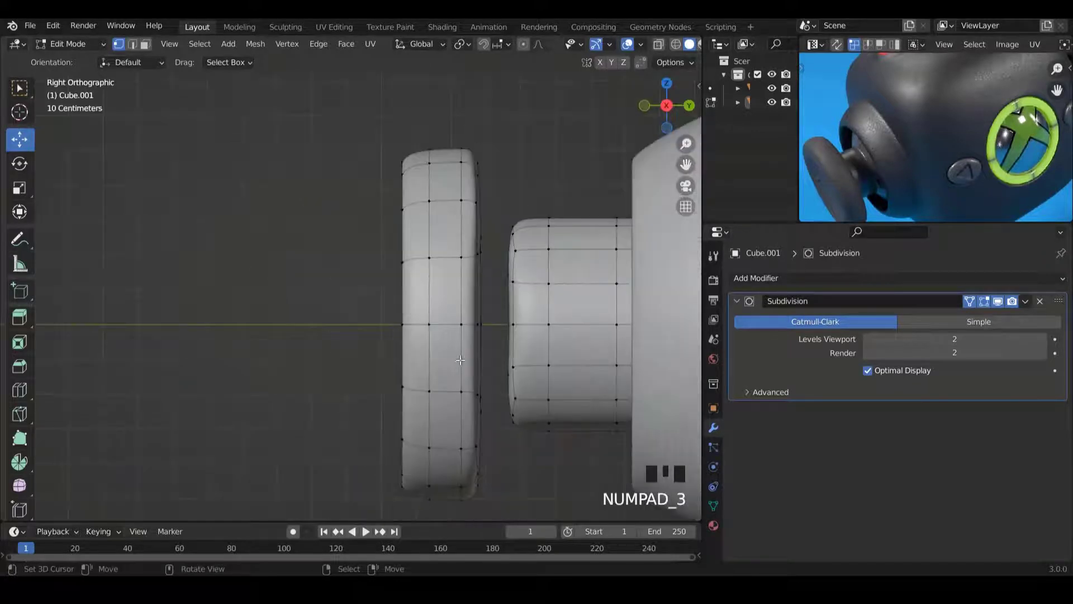
middle_drag(540, 362, 489, 490)
alt+right_click(422, 420)
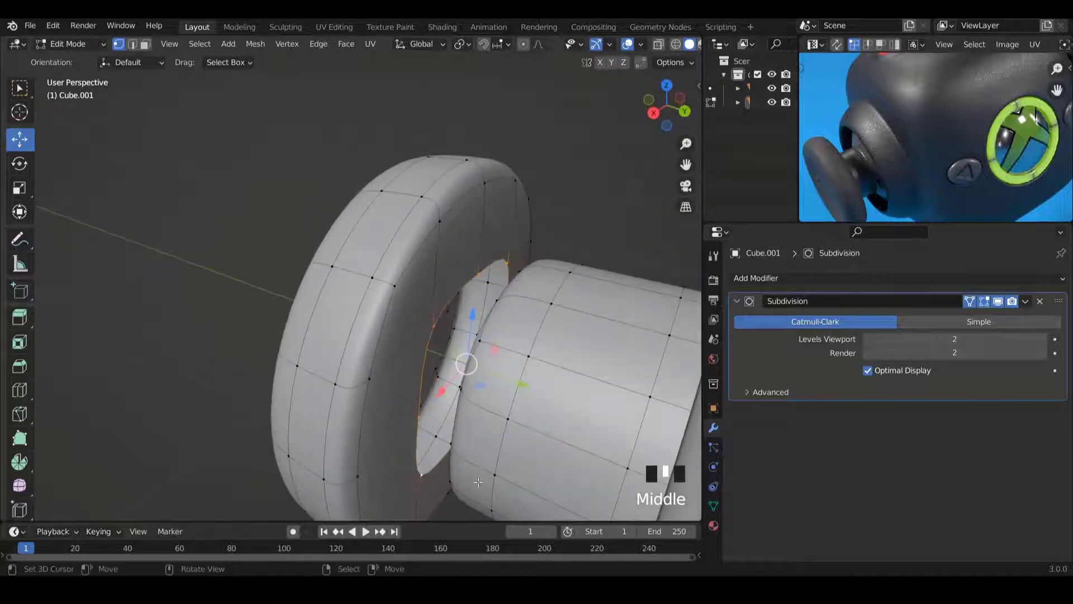
key(s)
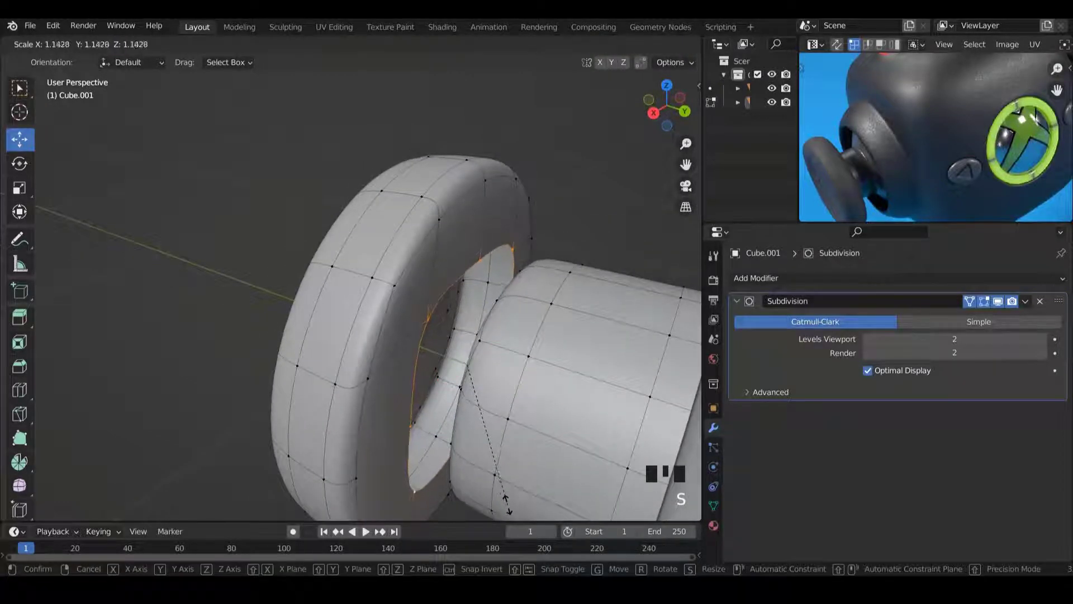
click(506, 502)
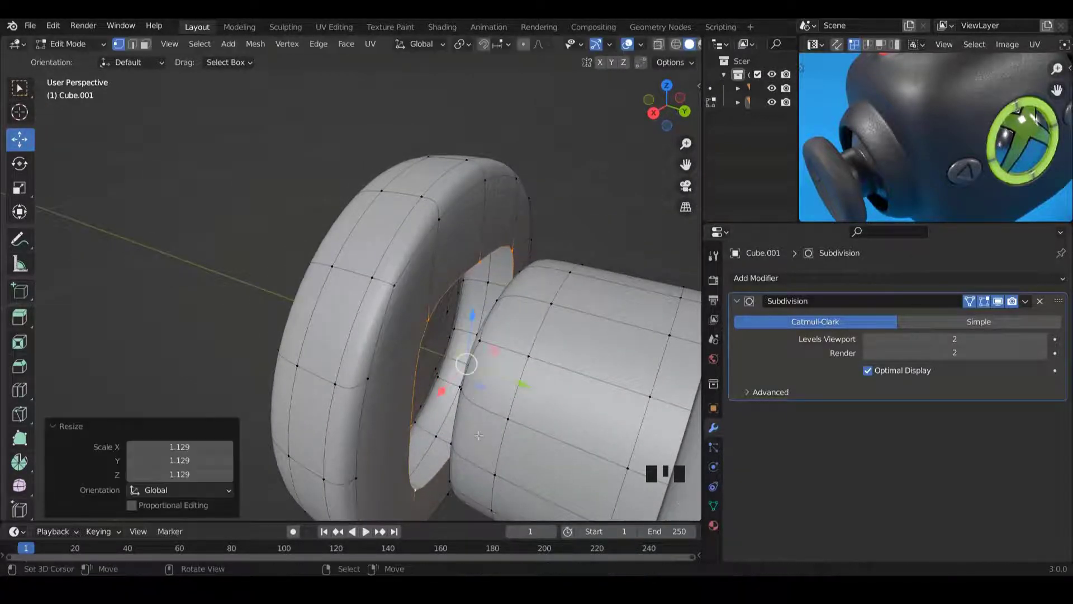
key(w)
mouse_move(432, 223)
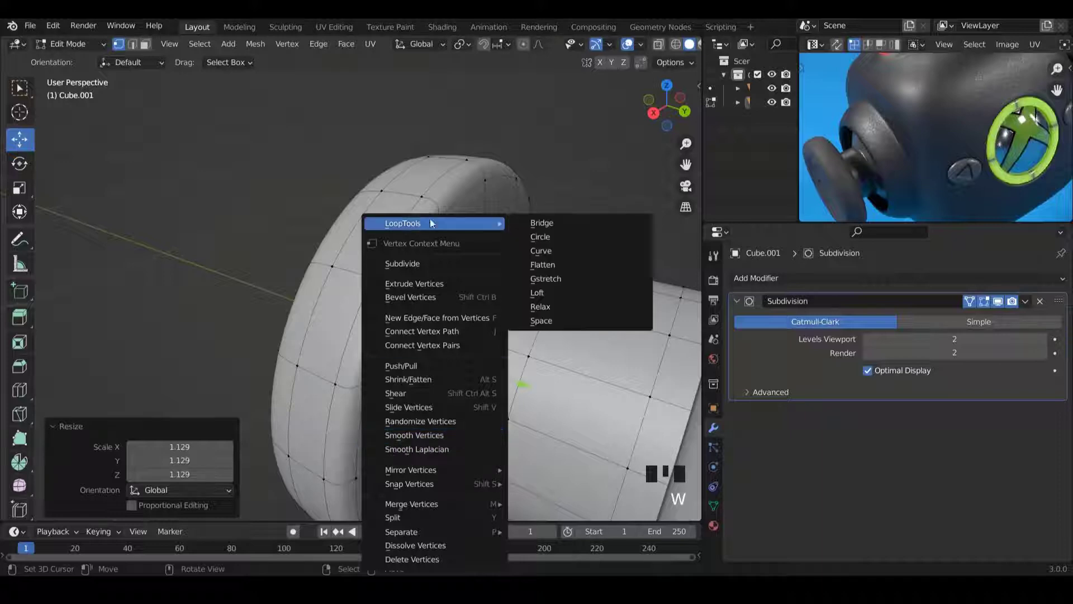
click(565, 237)
shift+scroll(473, 274, down, 5)
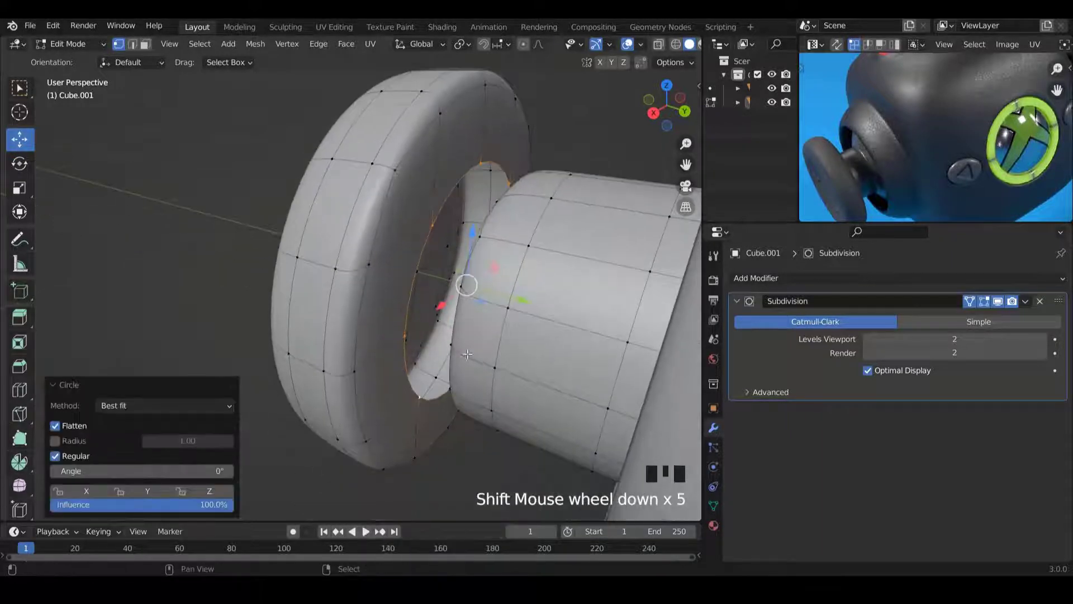
Select all the faces capping the stem's end, facing the cap, and delete them to open the stem.
middle_drag(473, 274, 506, 307)
right_click(500, 284)
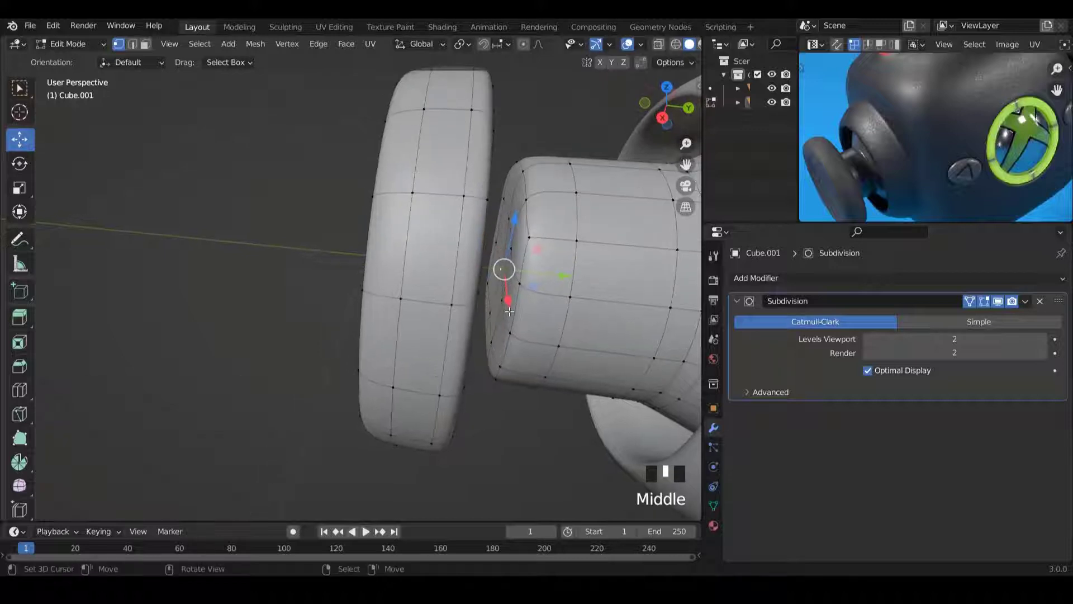
key(ctrl+KP_Add)
key(ctrl+KP_Add)
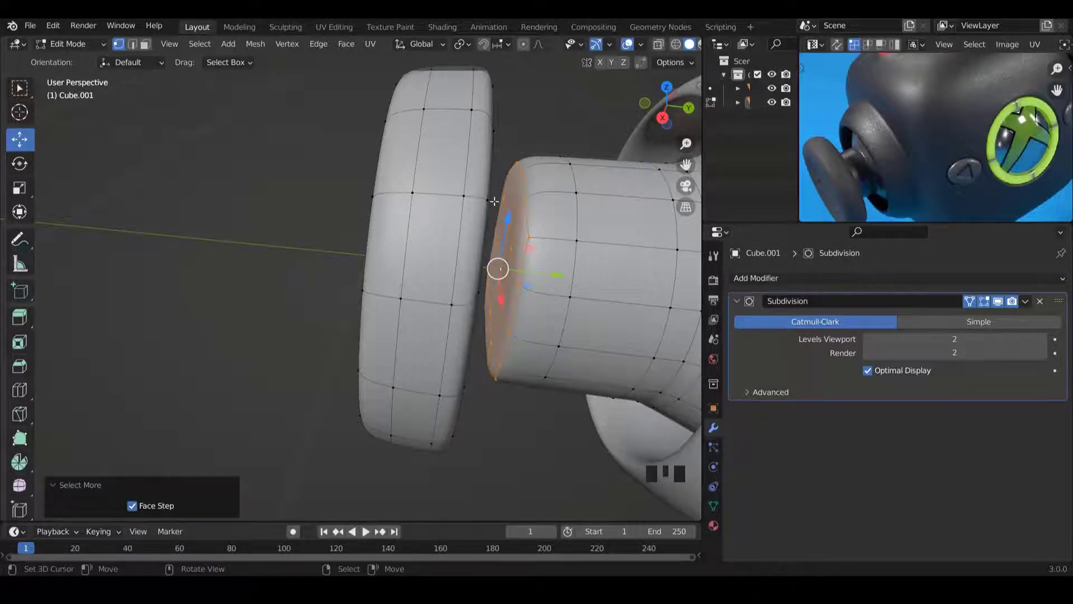
middle_drag(495, 202, 511, 322)
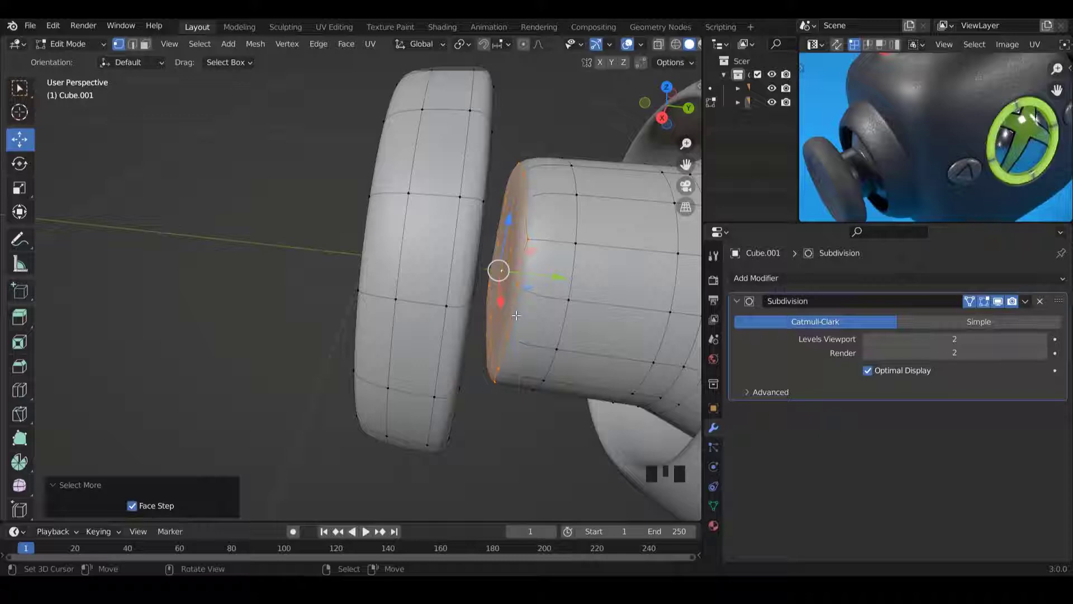
key(x)
click(507, 313)
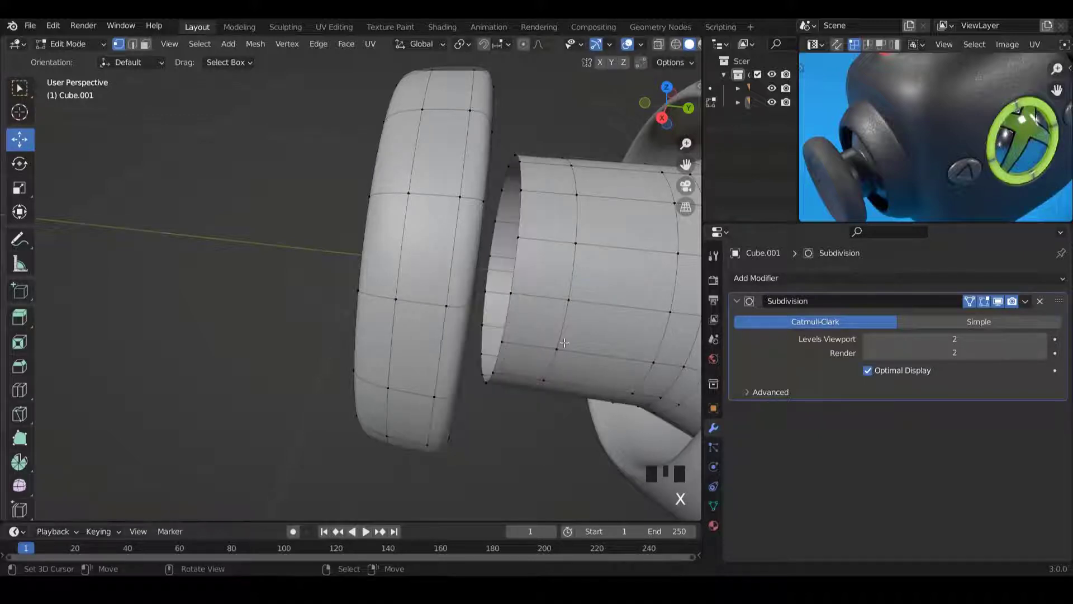
Select the ring of faces around the opening in the cap's back and delete those faces.
middle_drag(506, 313, 391, 320)
scroll(461, 386, up, 2)
alt+right_click(428, 381)
alt+right_click(429, 400)
alt+right_click(392, 320)
key(ctrl+KP_Add)
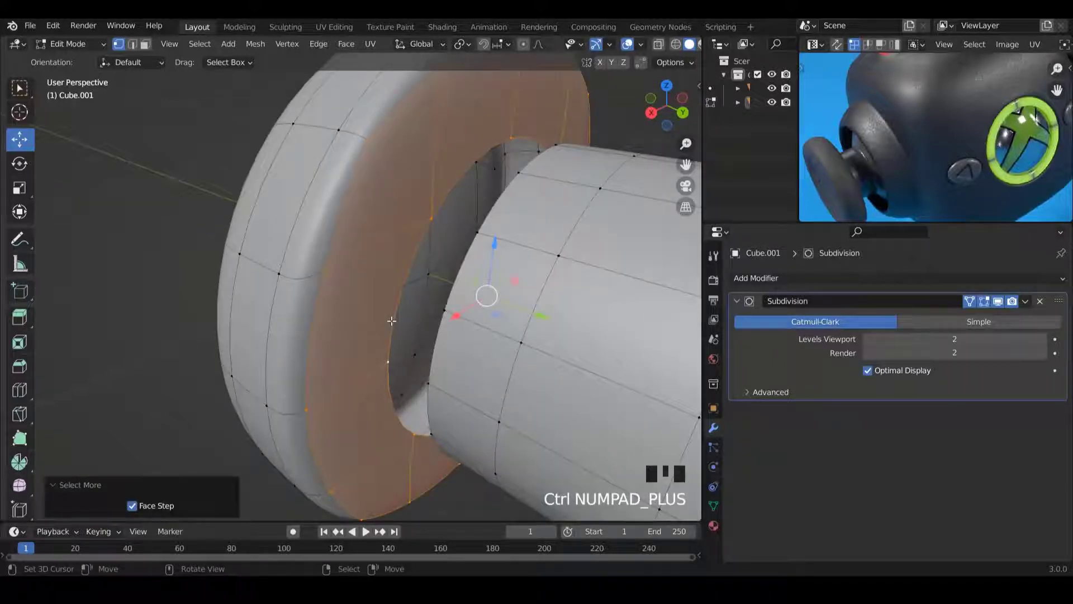
key(x)
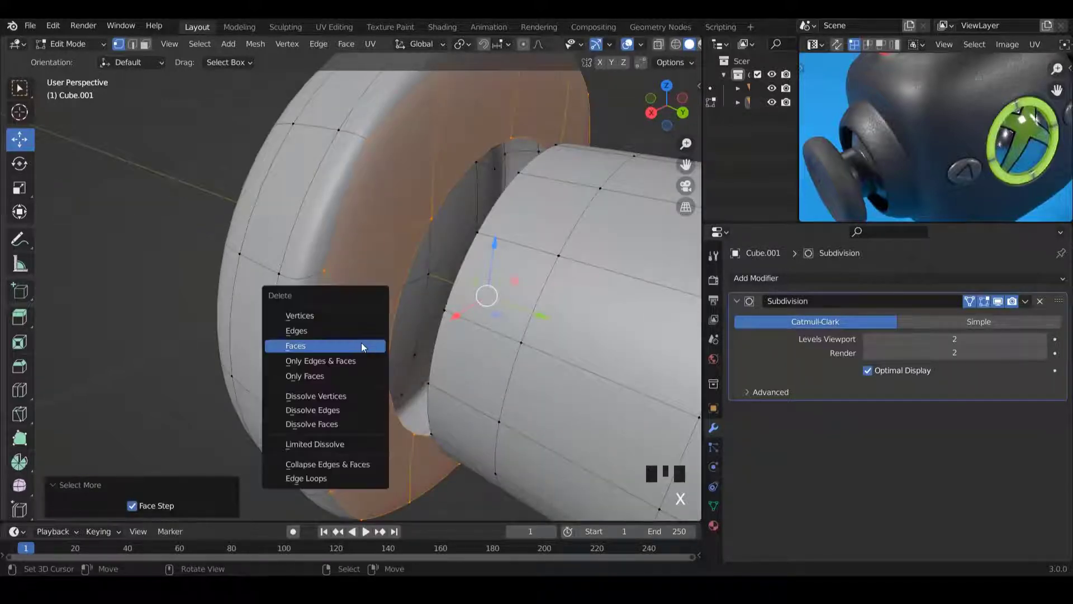
click(307, 346)
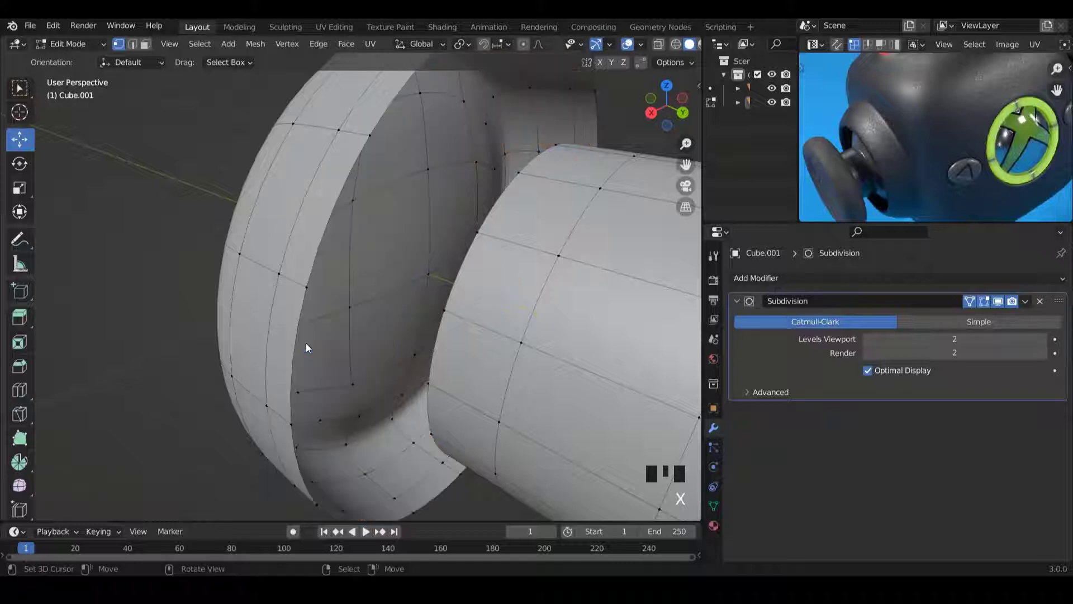
Extrude the cap's open back rim in place and scale the new loop inward to about 0.95.
alt+right_click(292, 393)
scroll(305, 383, down, 1)
key(e)
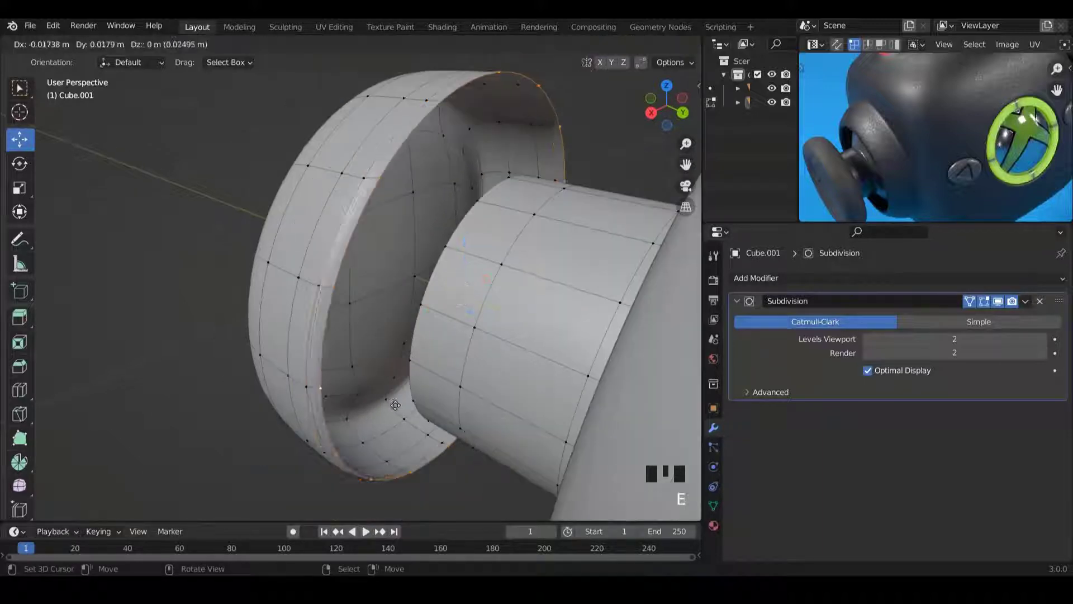
right_click(421, 444)
key(s)
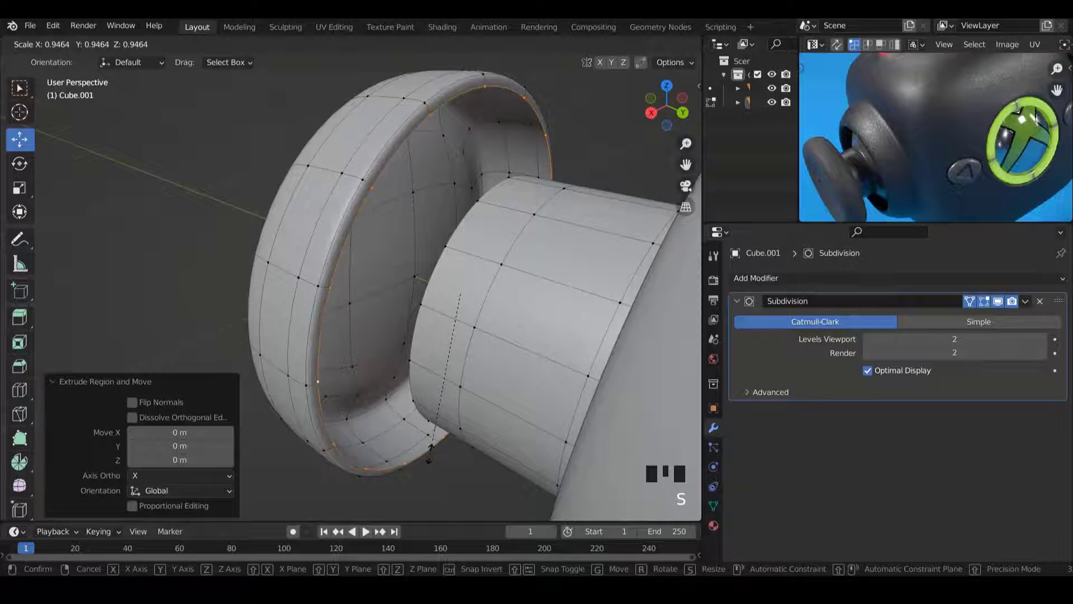
click(448, 463)
Extrude the cap's inner back loop again, scale it to about 0.752, and move it about -0.011 m along Y.
key(e)
right_click(449, 450)
key(s)
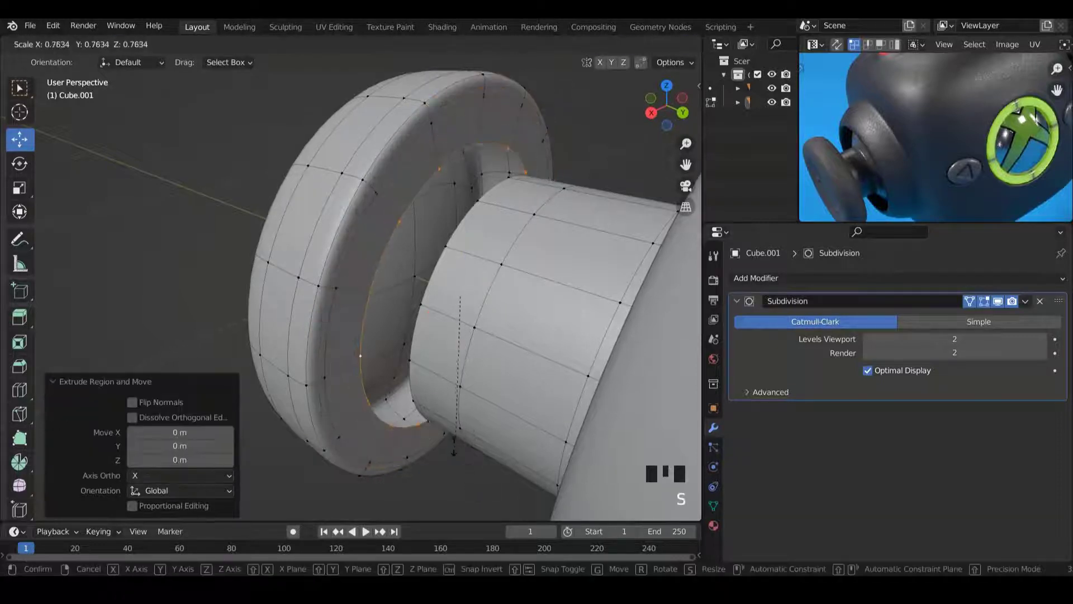
click(458, 448)
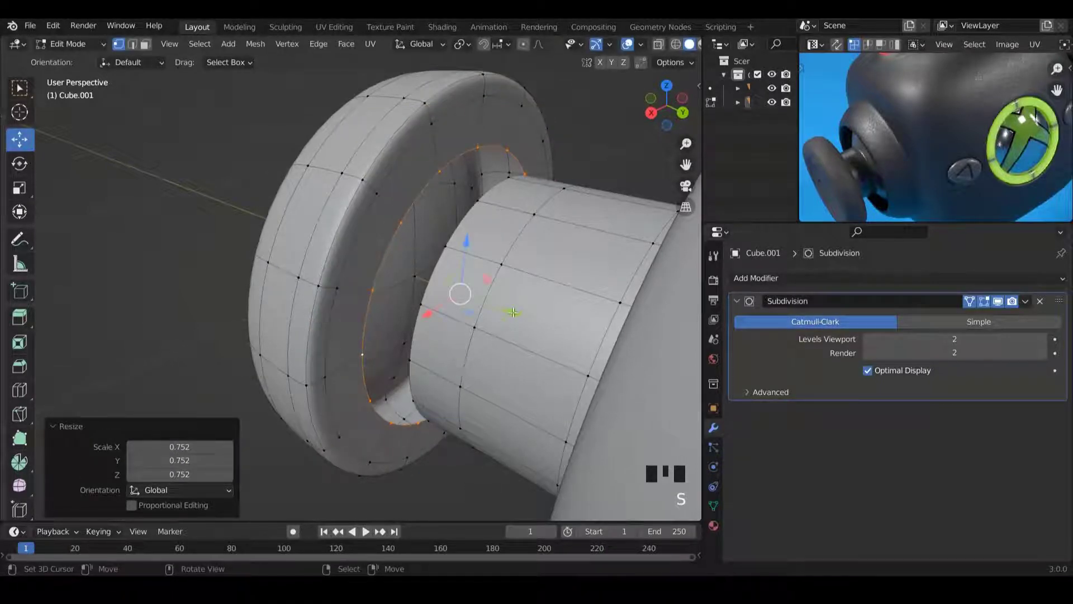
drag(513, 312, 510, 310)
middle_drag(510, 310, 564, 334)
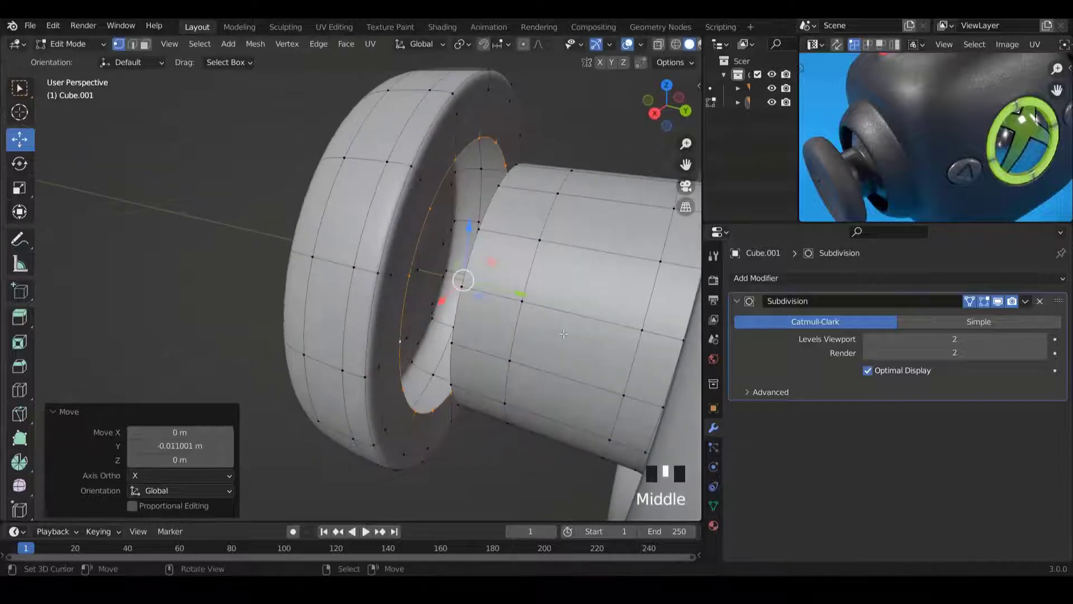
Extrude the loop around the cap's back opening once more and scale it inward to about 0.871.
key(e)
right_click(519, 433)
key(s)
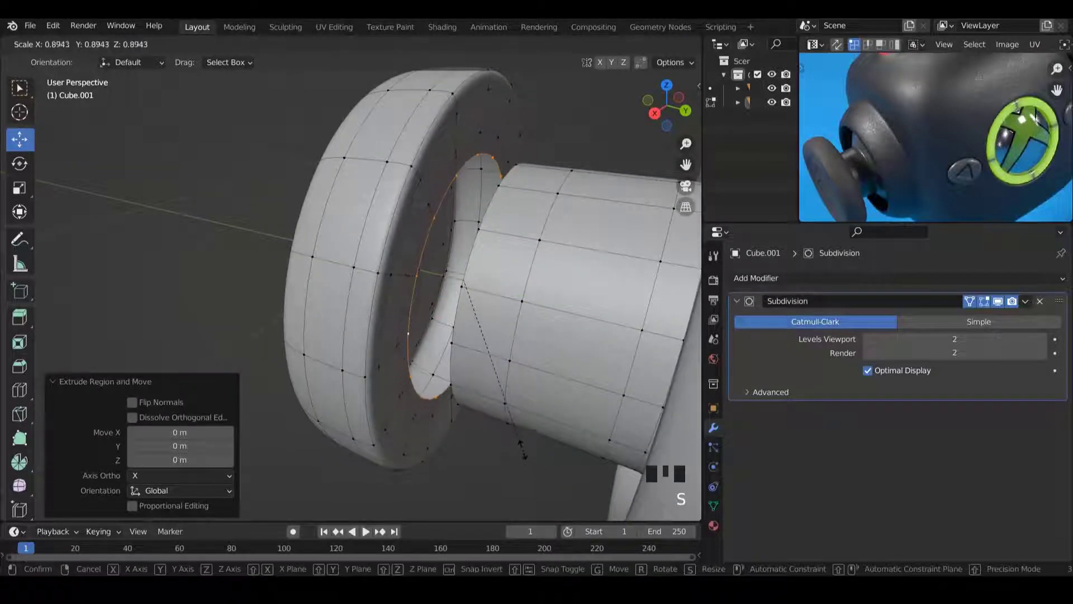
click(521, 446)
Add the stem's open end loop to the selected cap opening loop and join them with Bridge Edge Loops.
middle_drag(522, 446, 572, 398)
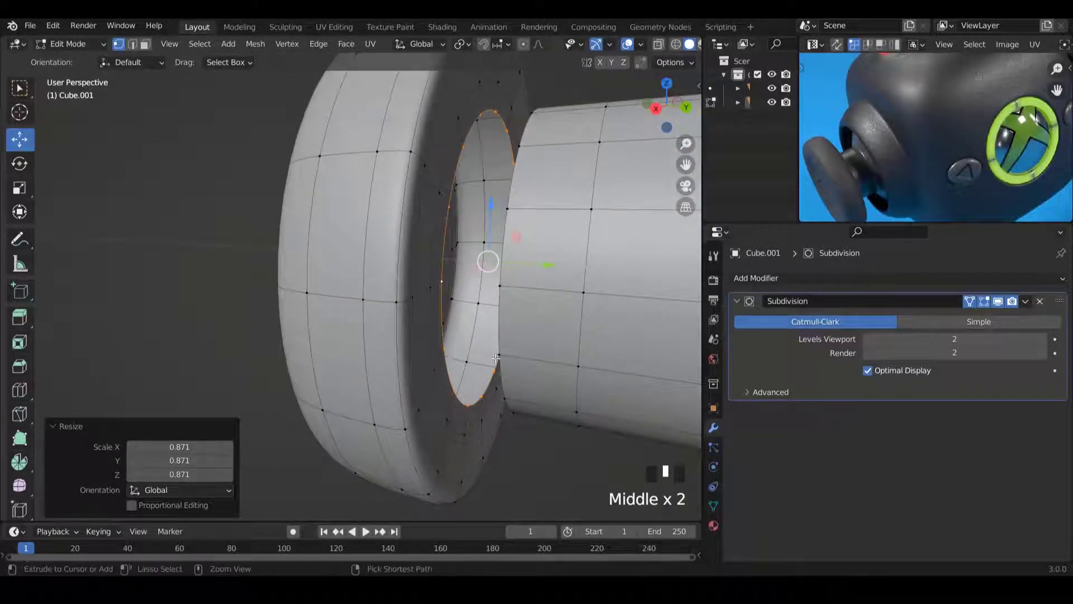
middle_drag(588, 209, 504, 252)
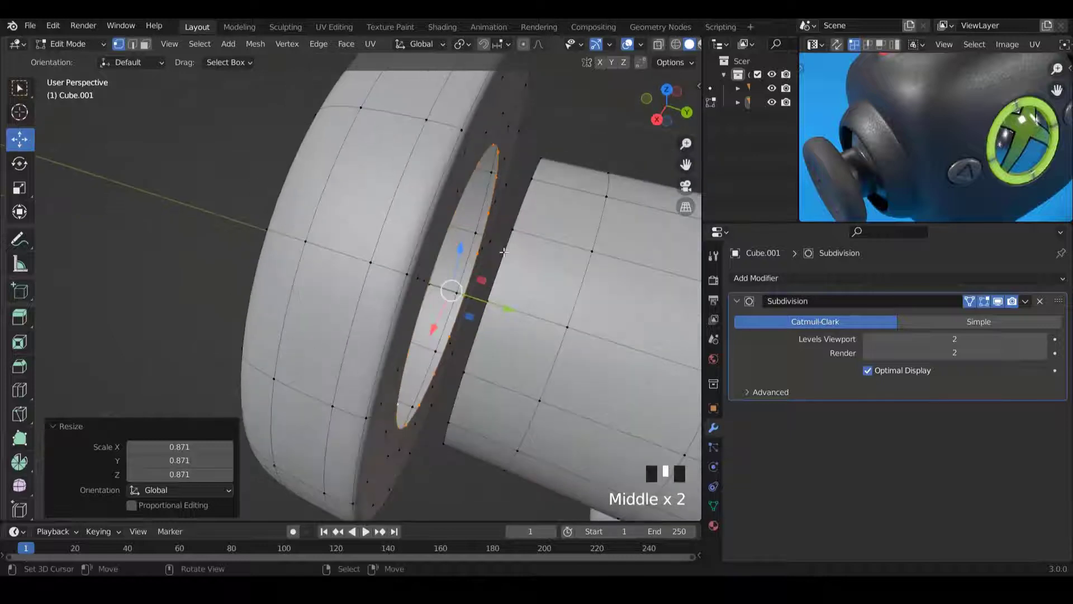
alt+shift+right_click(532, 184)
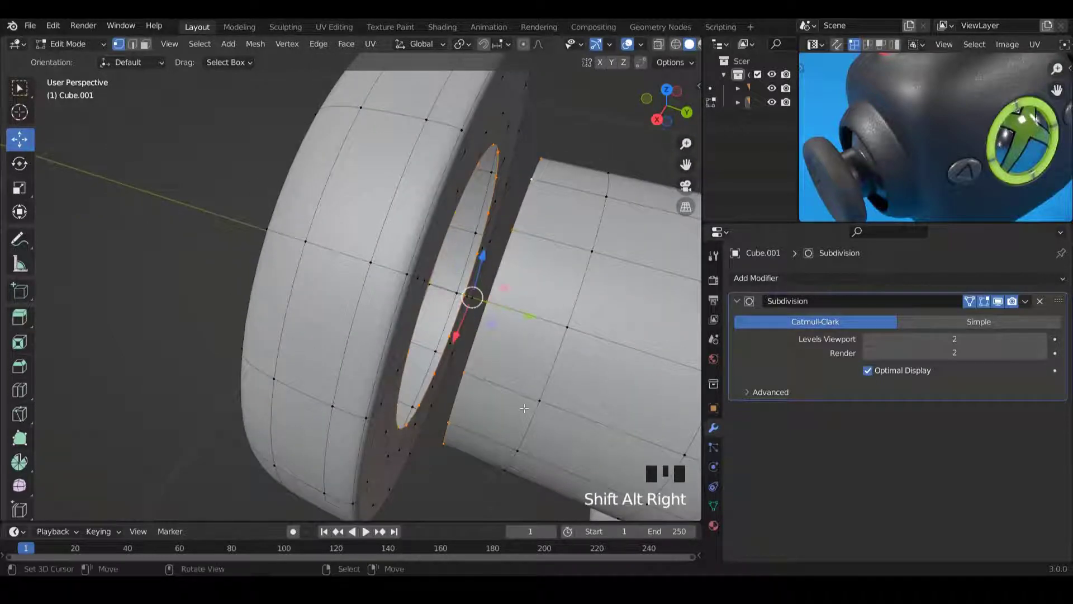
middle_drag(524, 408, 464, 280)
key(ctrl+e)
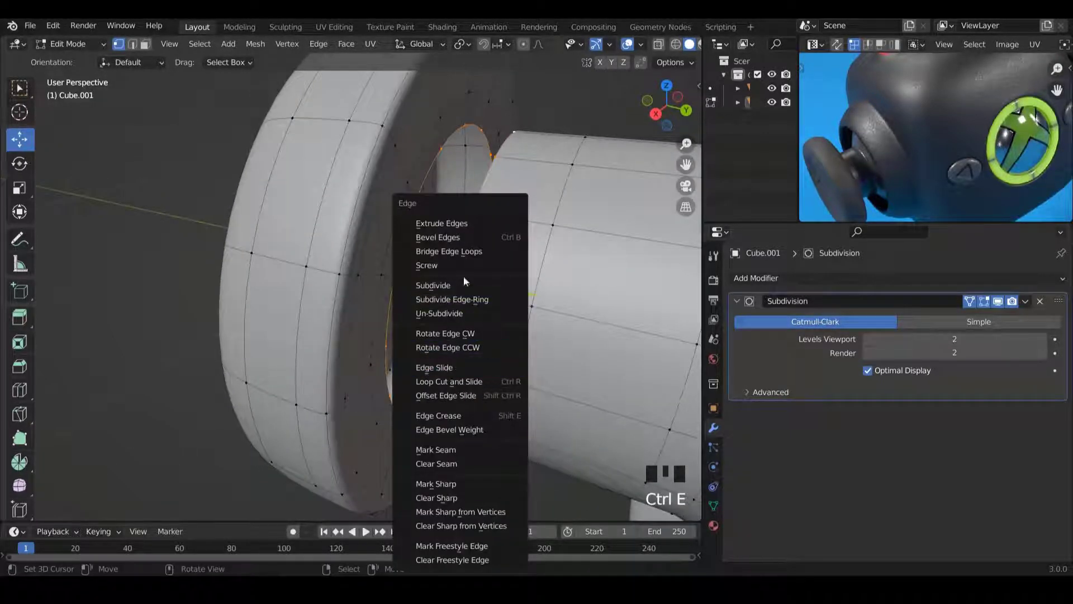
click(464, 251)
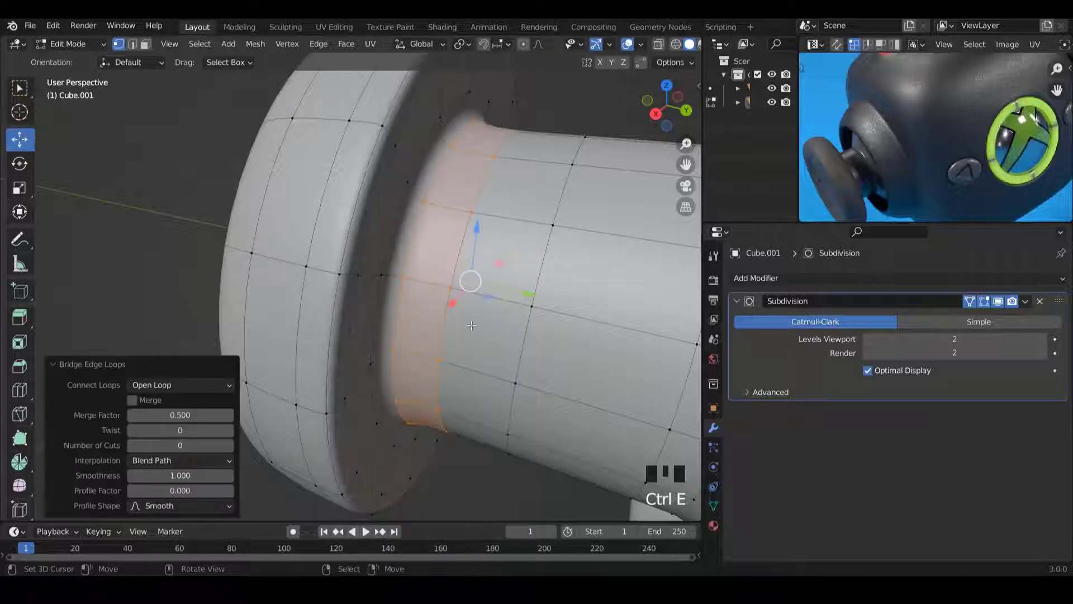
Add a loop cut with 2 cuts across the bridged section, slid toward the cap with a factor of about 0.396.
scroll(472, 325, down, 3)
middle_drag(418, 310, 413, 237)
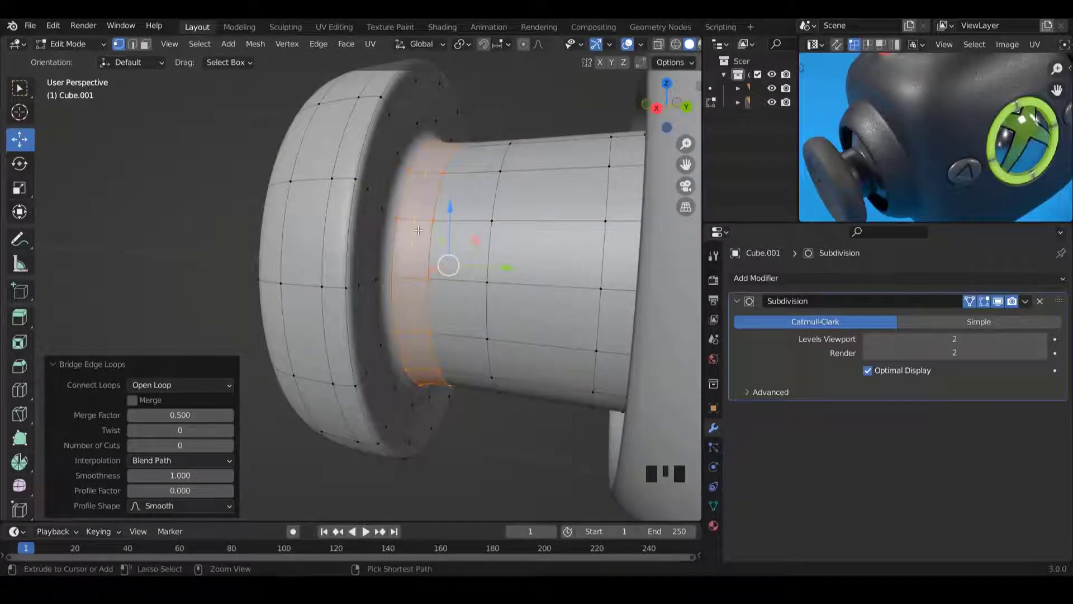
key(ctrl+r)
click(418, 231)
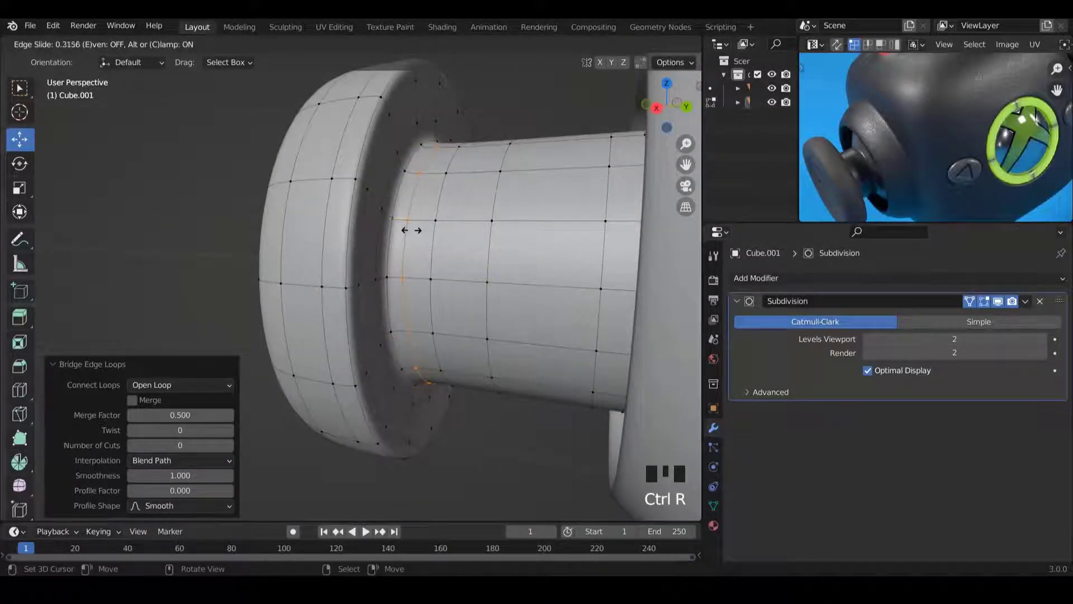
click(410, 229)
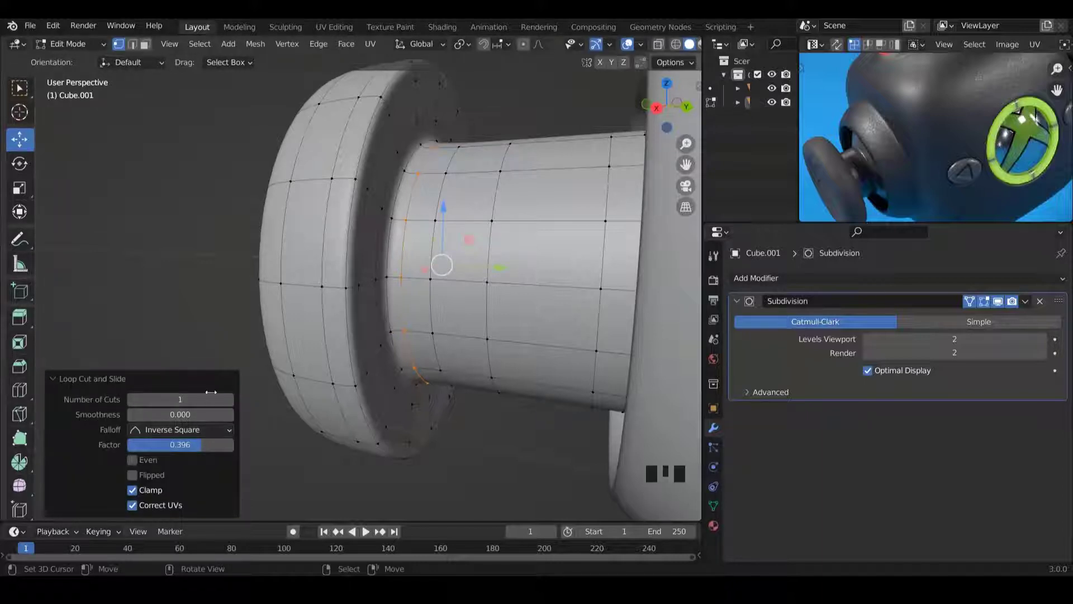
click(229, 399)
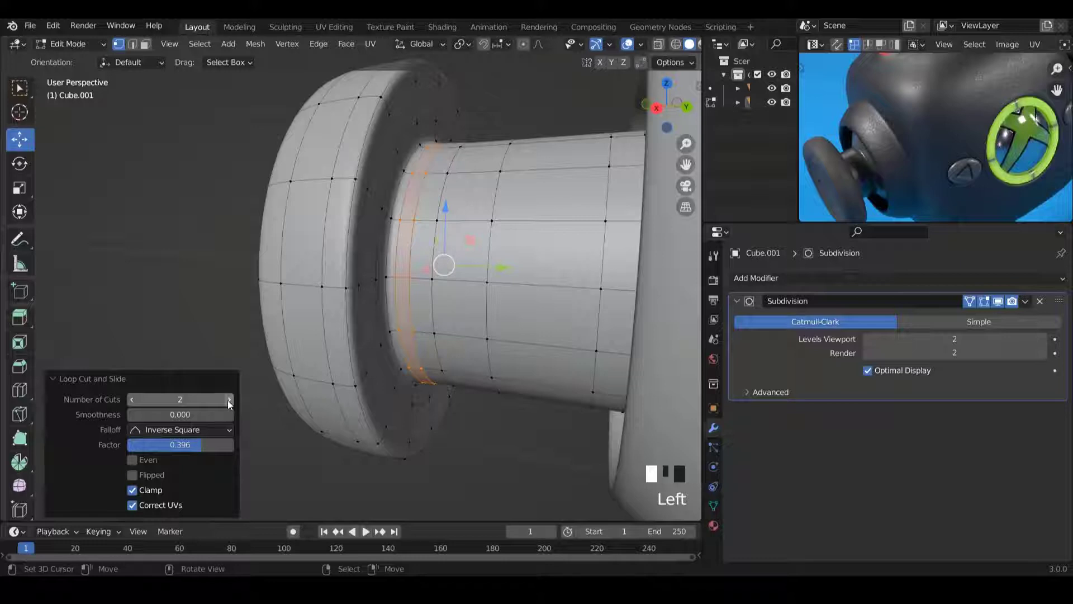
Move the edge loop on the cap's back surrounding the stem about -0.021 m along Y and check the shape in Object Mode.
key(Tab)
scroll(461, 250, down, 5)
middle_drag(414, 218, 396, 270)
scroll(391, 264, up, 2)
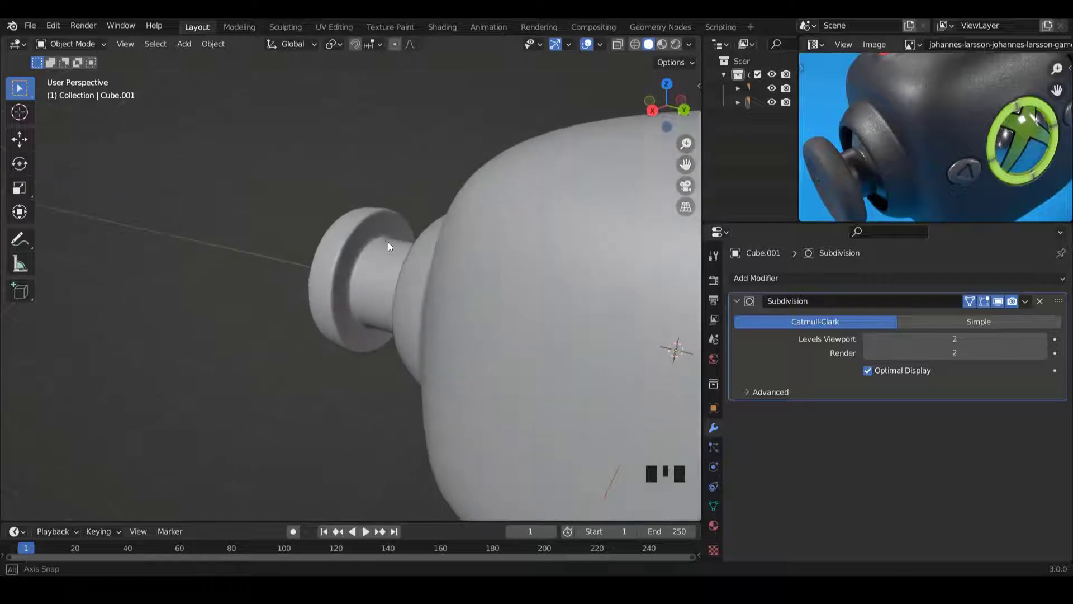
scroll(389, 246, up, 4)
key(Tab)
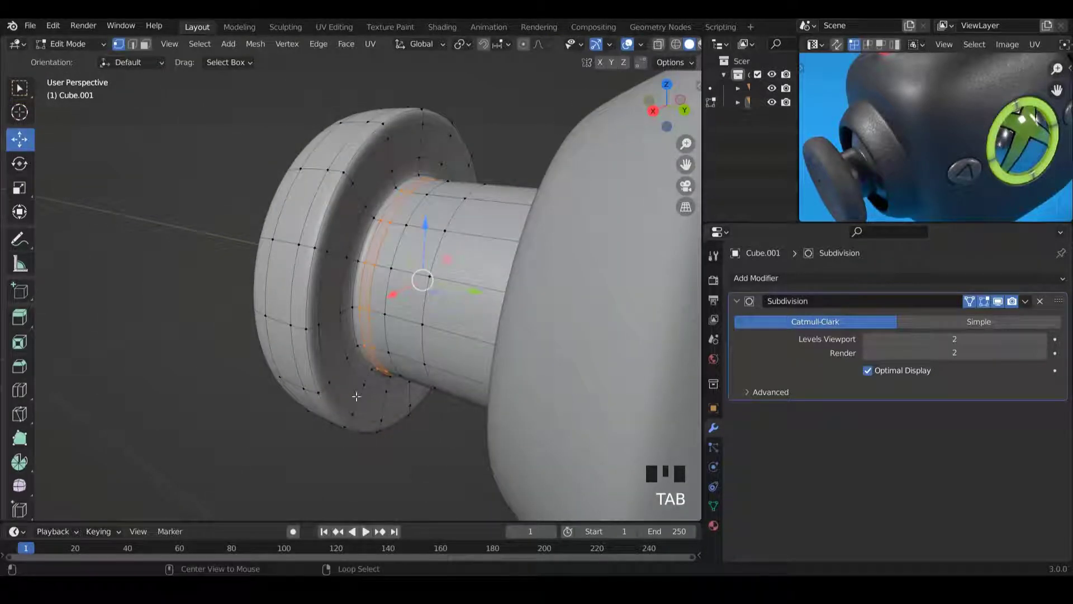
alt+right_click(382, 340)
drag(461, 287, 461, 286)
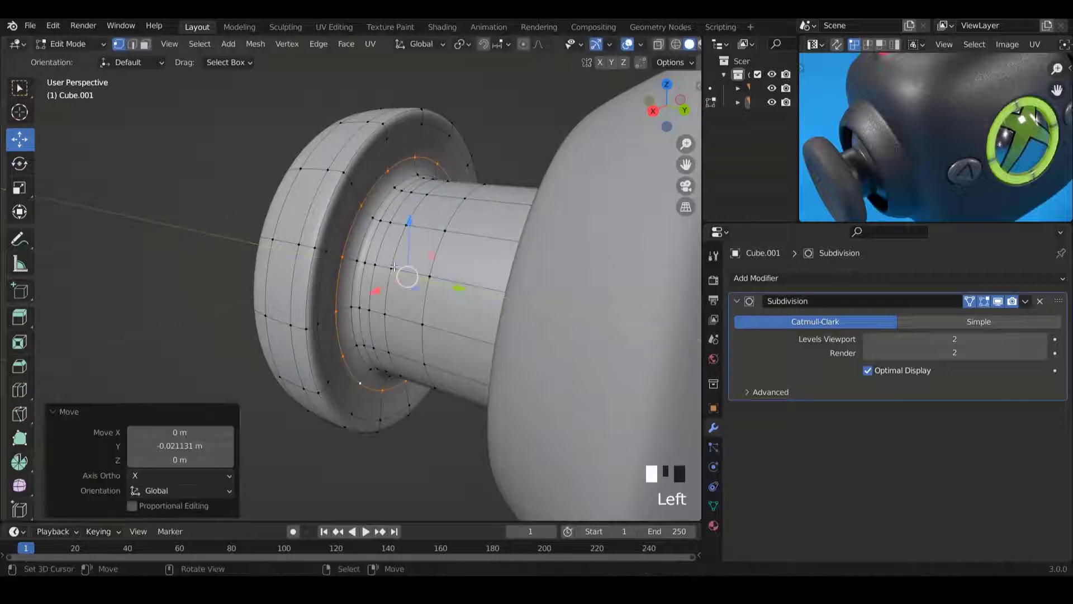
key(Tab)
scroll(391, 266, down, 2)
middle_drag(351, 243, 343, 267)
scroll(321, 269, down, 4)
In a wireframe right view, box-select the cap and the adjoining stem section and move them about 0.178 m along Y toward the body.
key(KP_3)
scroll(343, 267, up, 4)
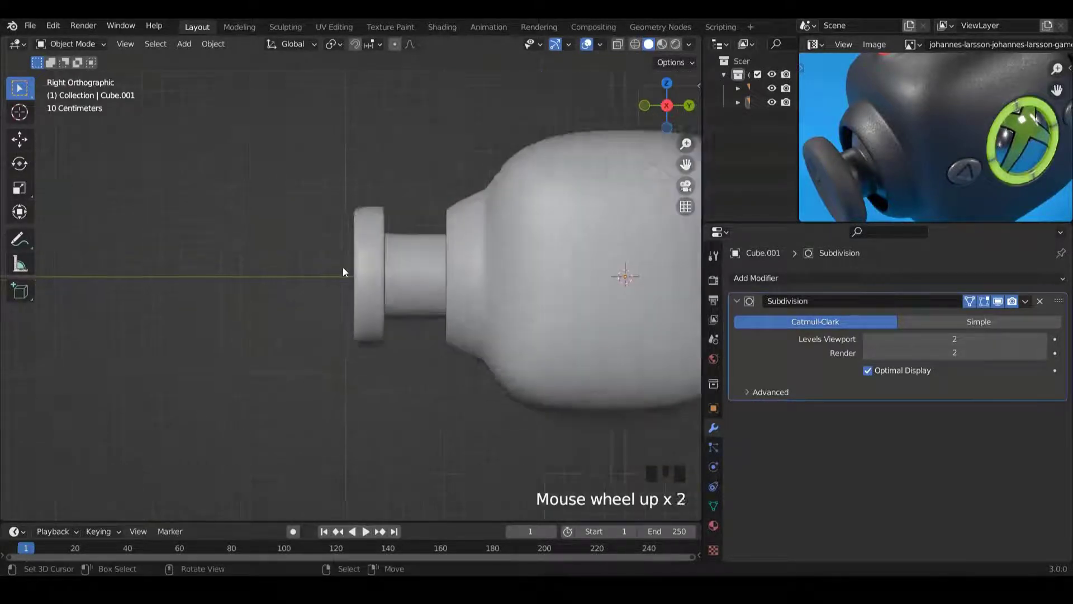
right_click(371, 250)
key(z)
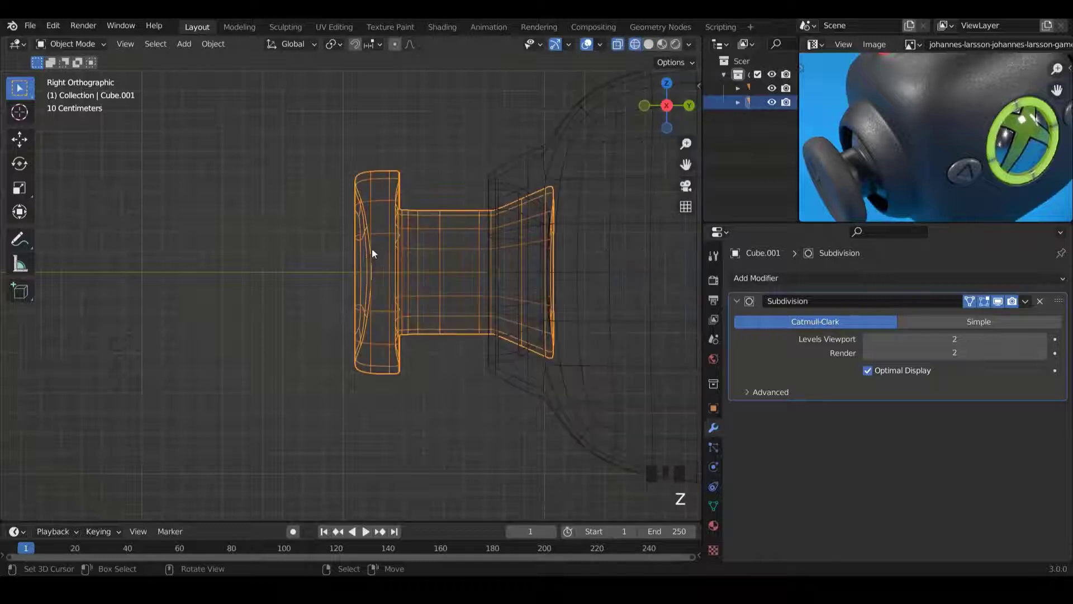
key(Tab)
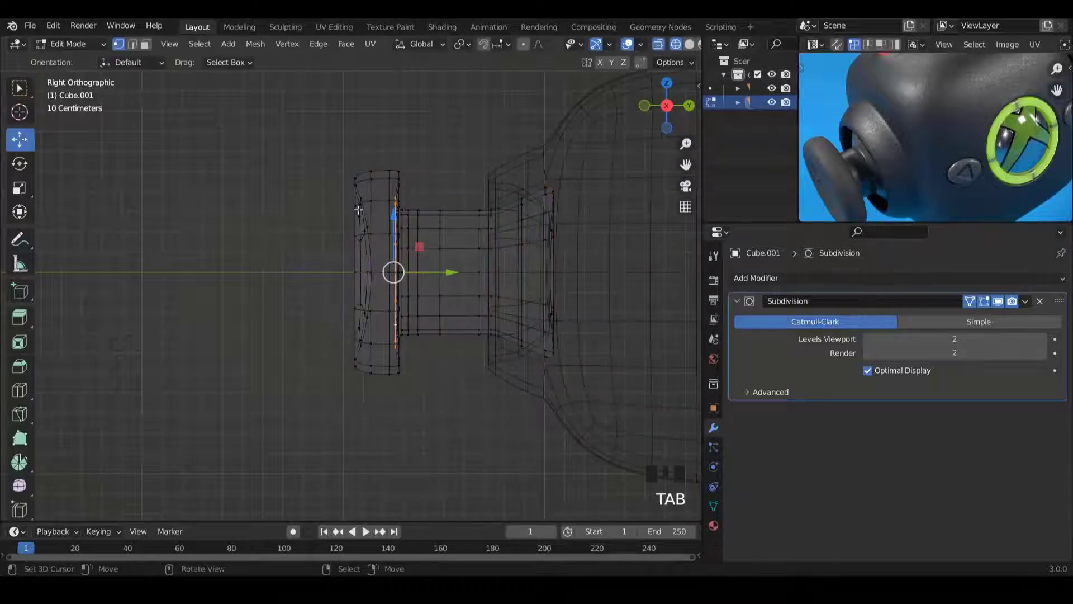
click(358, 172)
key(b)
drag(248, 78, 431, 418)
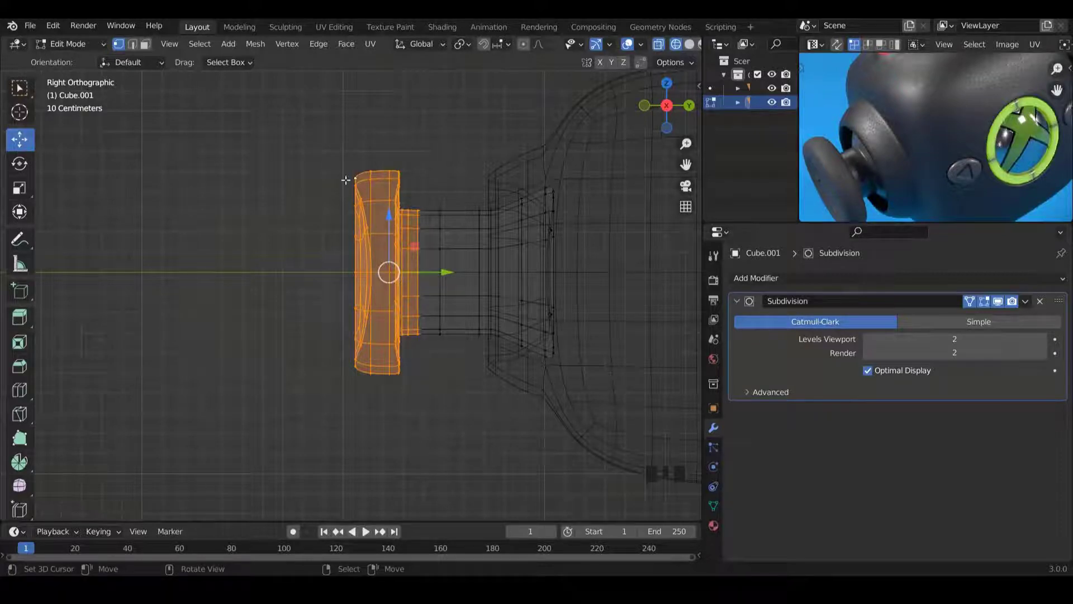
key(b)
drag(314, 119, 466, 429)
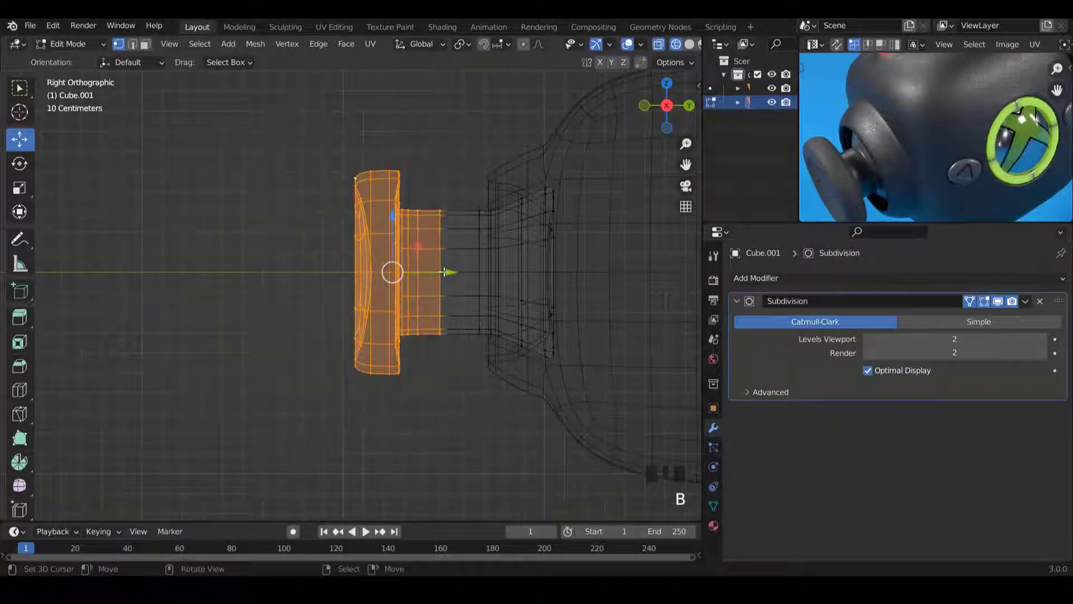
drag(444, 272, 479, 272)
key(shift+z)
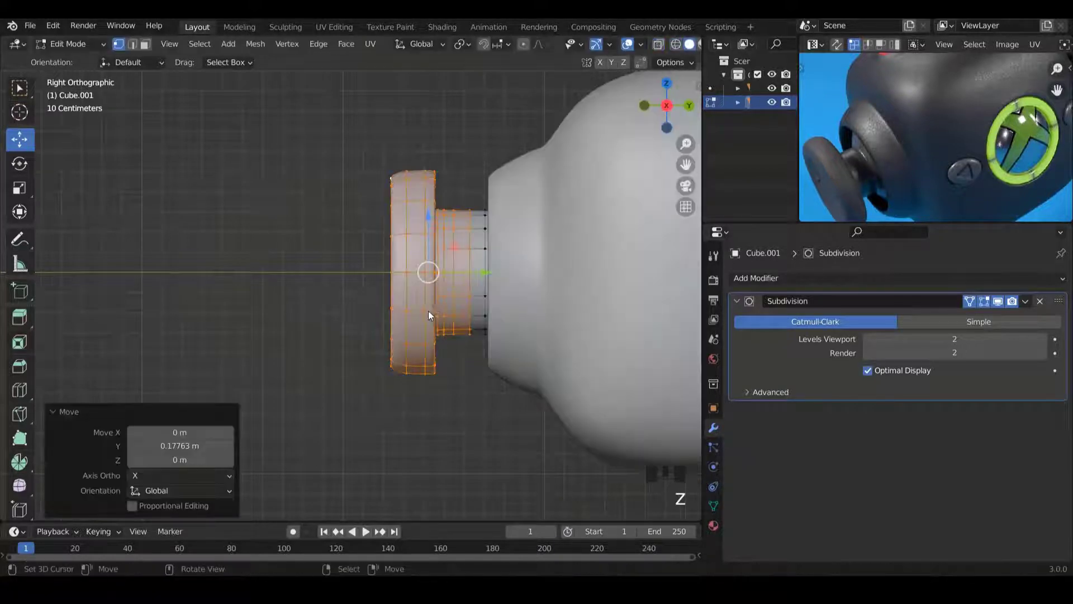
Scale the stem's edge loop where it bends toward the flared base near the body, and check the shape in Object Mode.
key(Tab)
scroll(385, 284, down, 4)
middle_drag(385, 284, 539, 318)
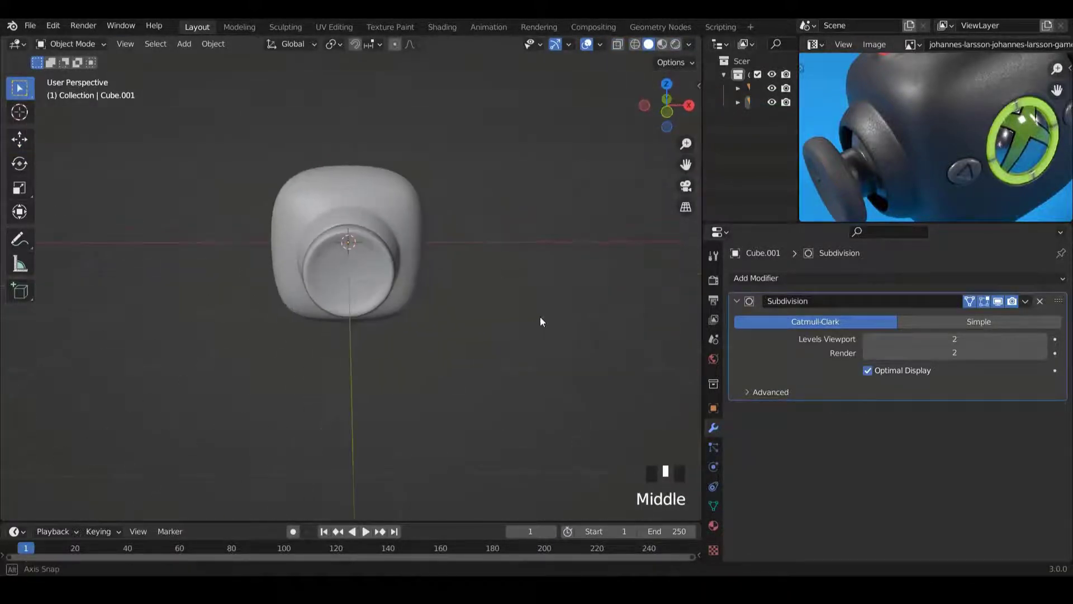
scroll(430, 281, up, 5)
middle_drag(492, 280, 420, 285)
ctrl+scroll(421, 282, up, 3)
key(Tab)
scroll(504, 281, up, 2)
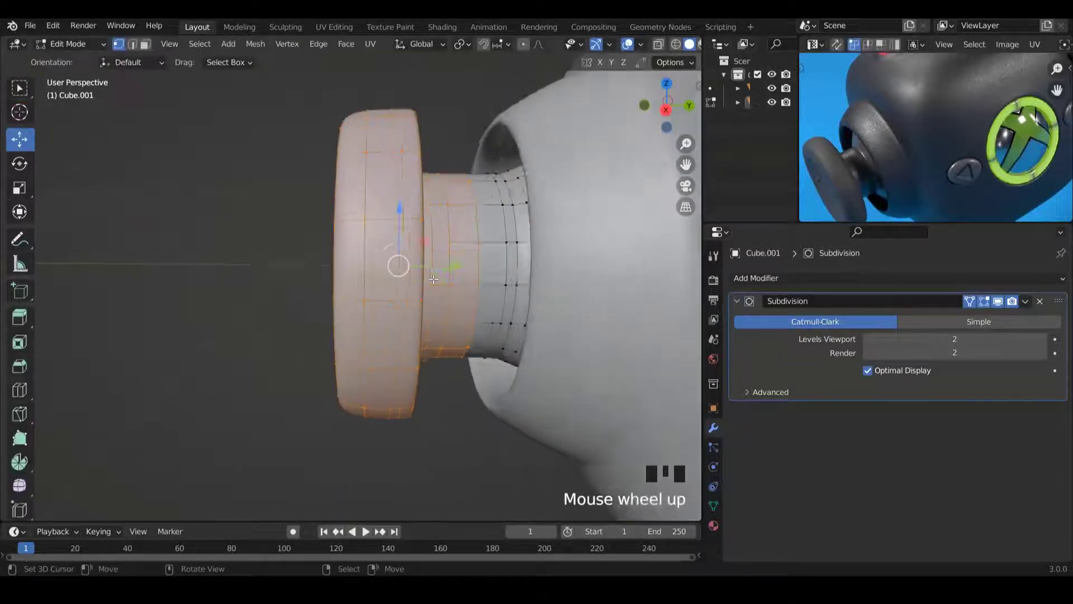
ctrl+scroll(503, 280, up, 2)
middle_drag(503, 280, 541, 292)
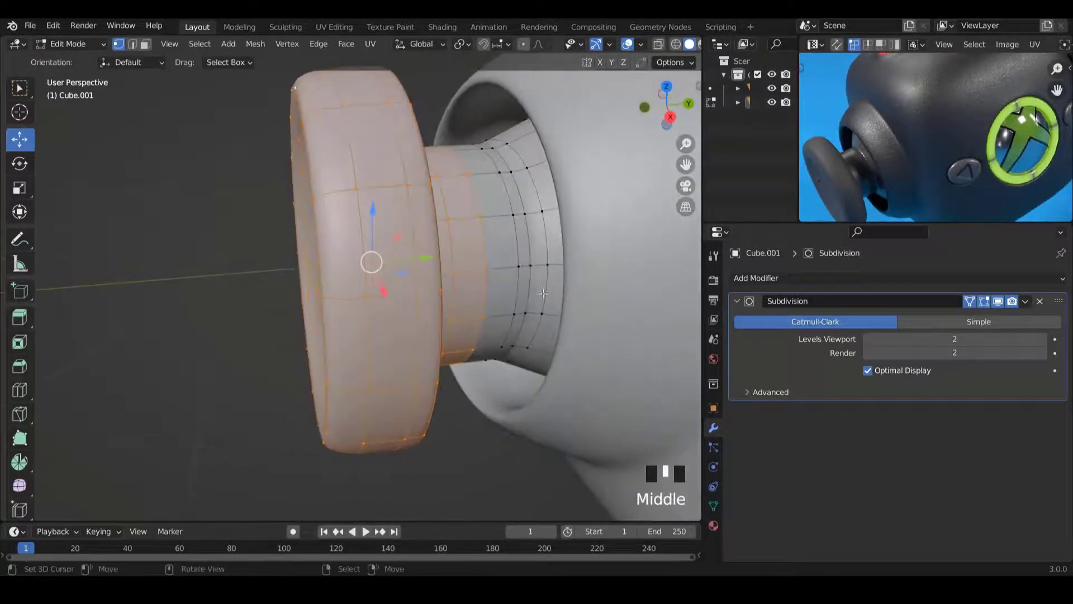
alt+right_click(541, 255)
key(s)
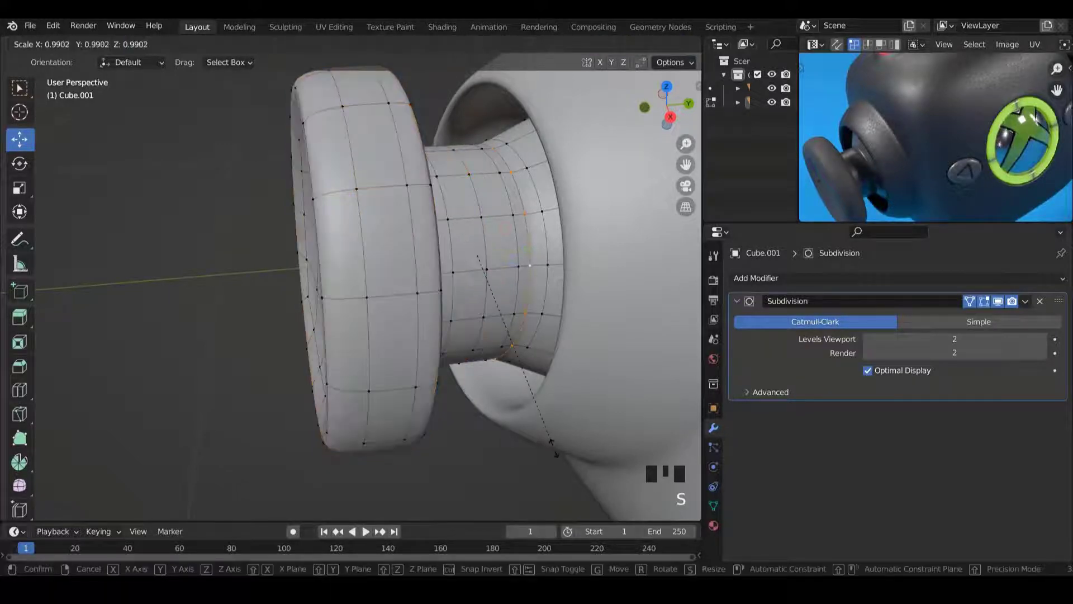
click(555, 452)
key(Tab)
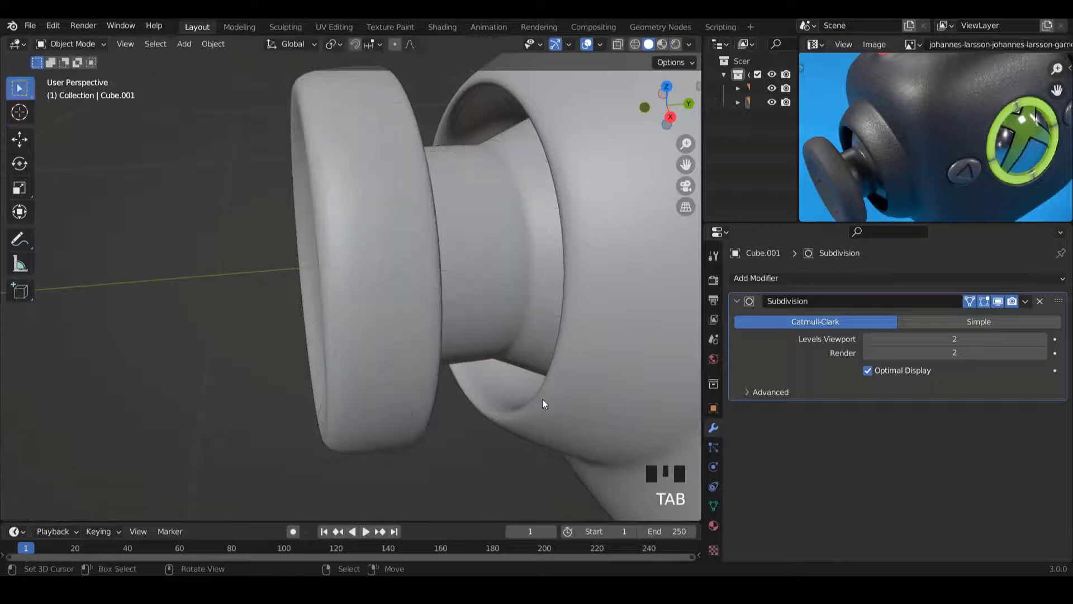
Reframe the reference image on the coloured top buttons and enlarge its viewing area.
middle_drag(542, 398, 475, 358)
scroll(496, 269, down, 9)
scroll(497, 264, down, 1)
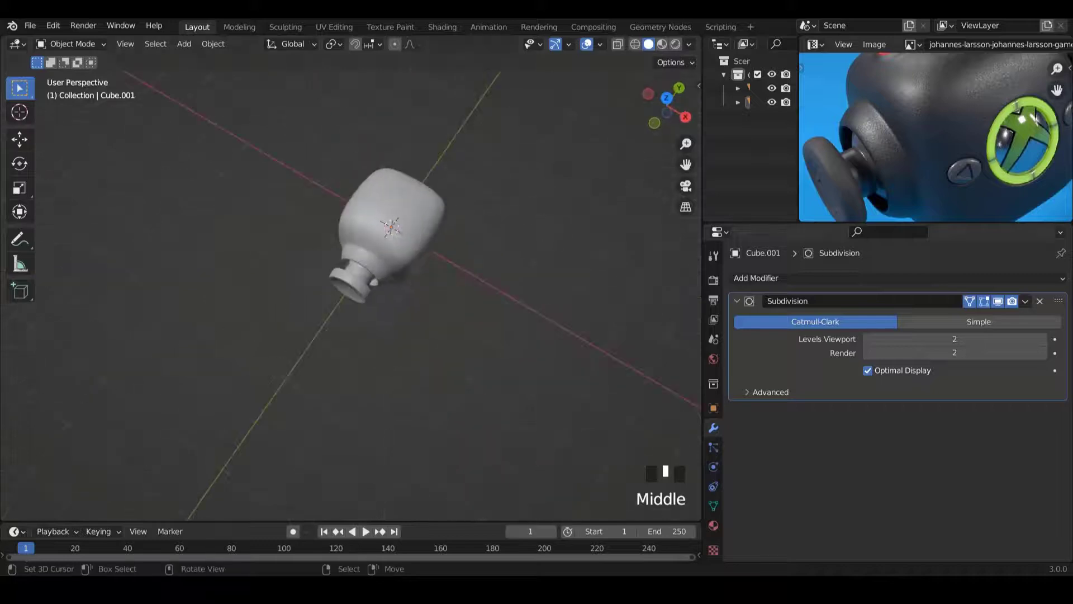
middle_drag(931, 142, 904, 168)
drag(928, 223, 927, 326)
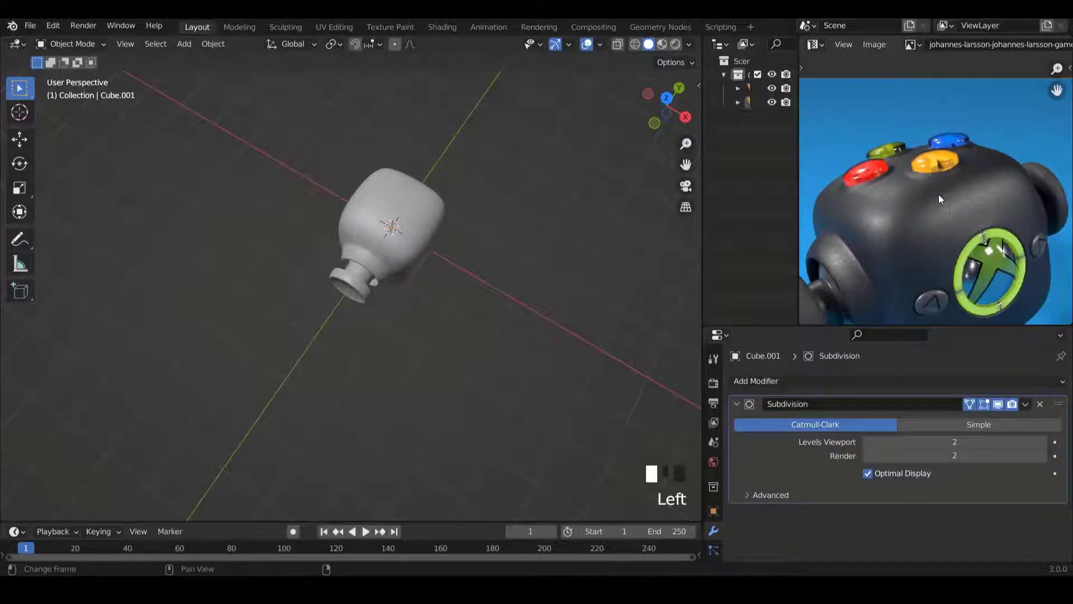
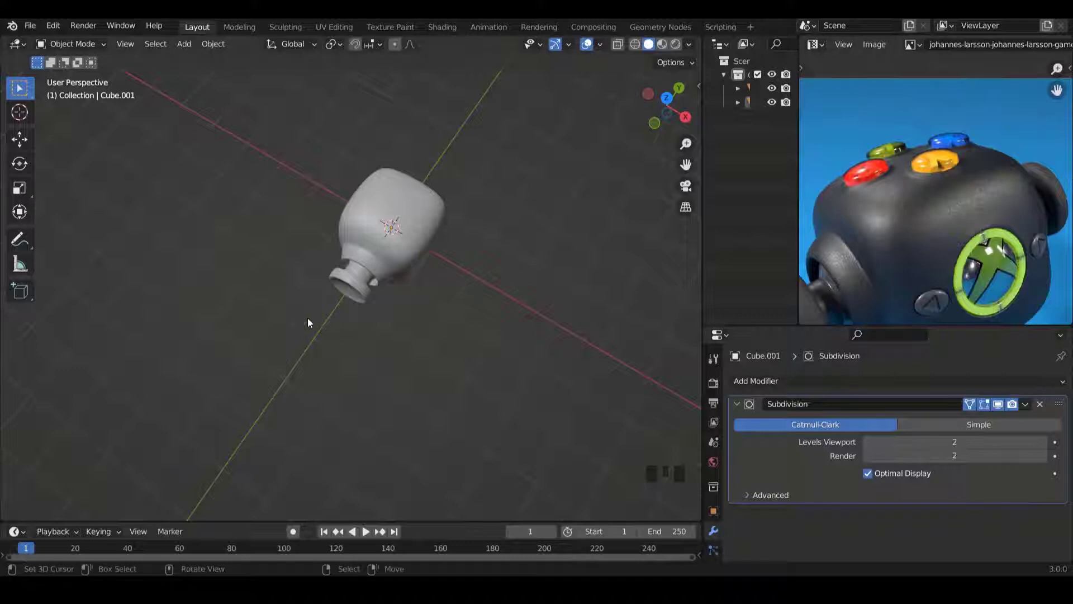
Select the main cube body in top orthographic view and enter Edit Mode on its mesh.
middle_drag(308, 318, 382, 265)
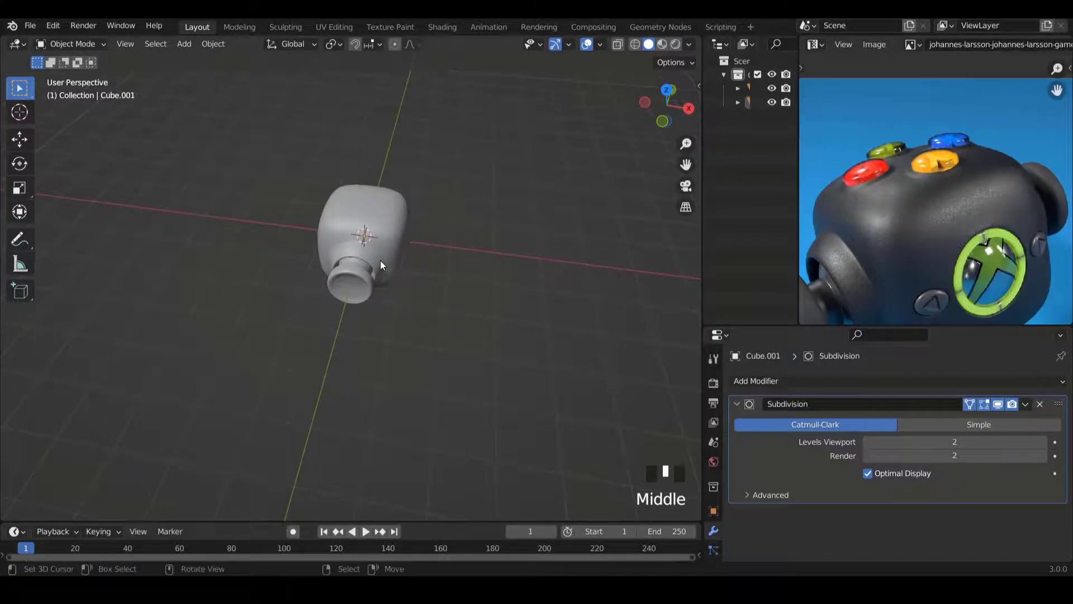
key(KP_7)
shift+scroll(317, 250, up, 4)
ctrl+scroll(319, 249, down, 2)
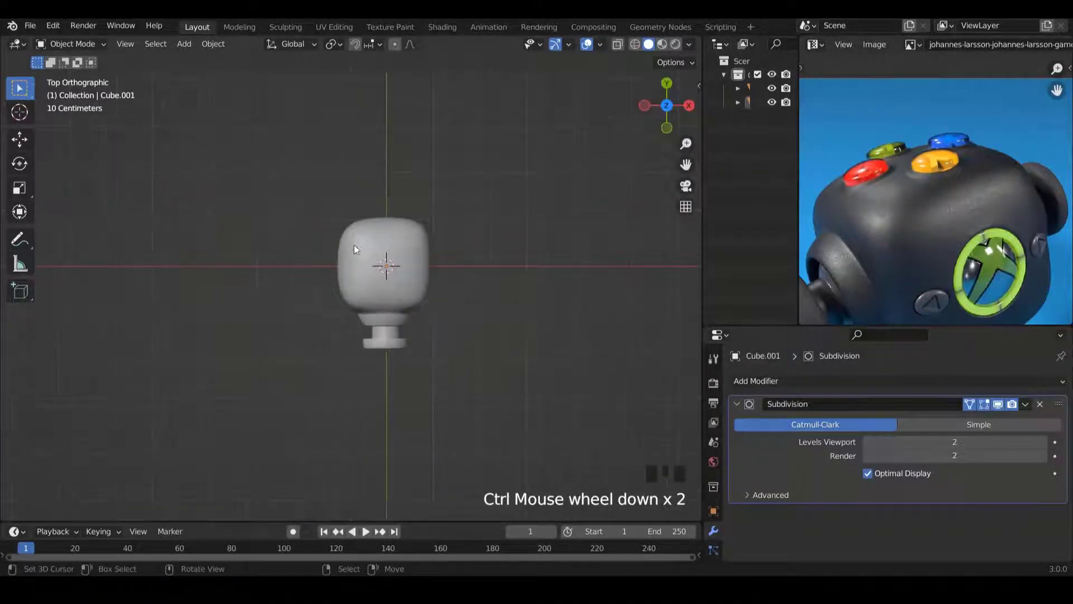
scroll(358, 241, up, 4)
scroll(391, 258, up, 2)
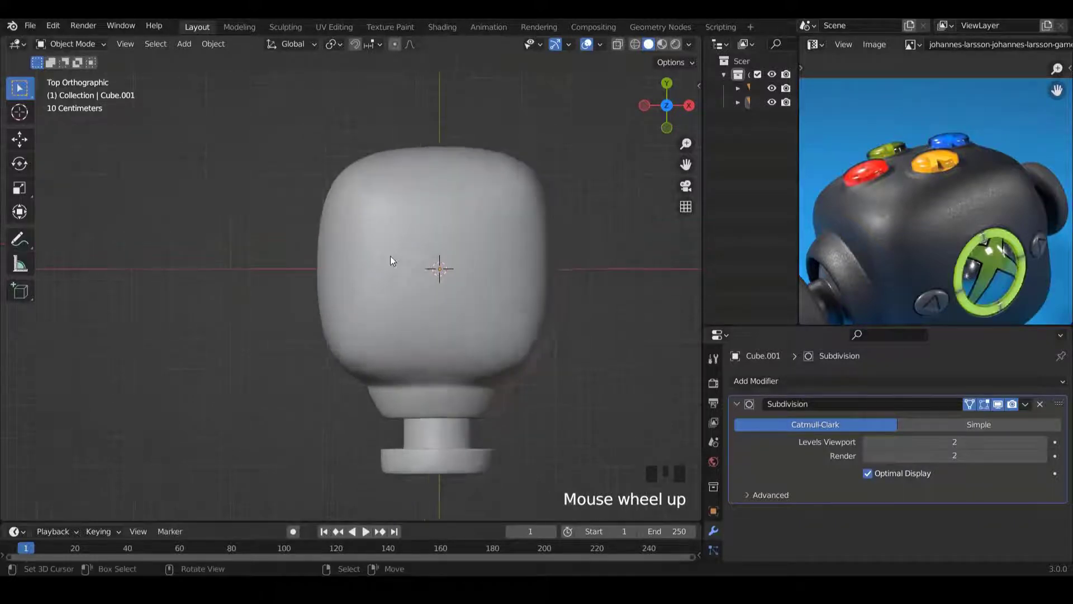
right_click(419, 263)
key(Tab)
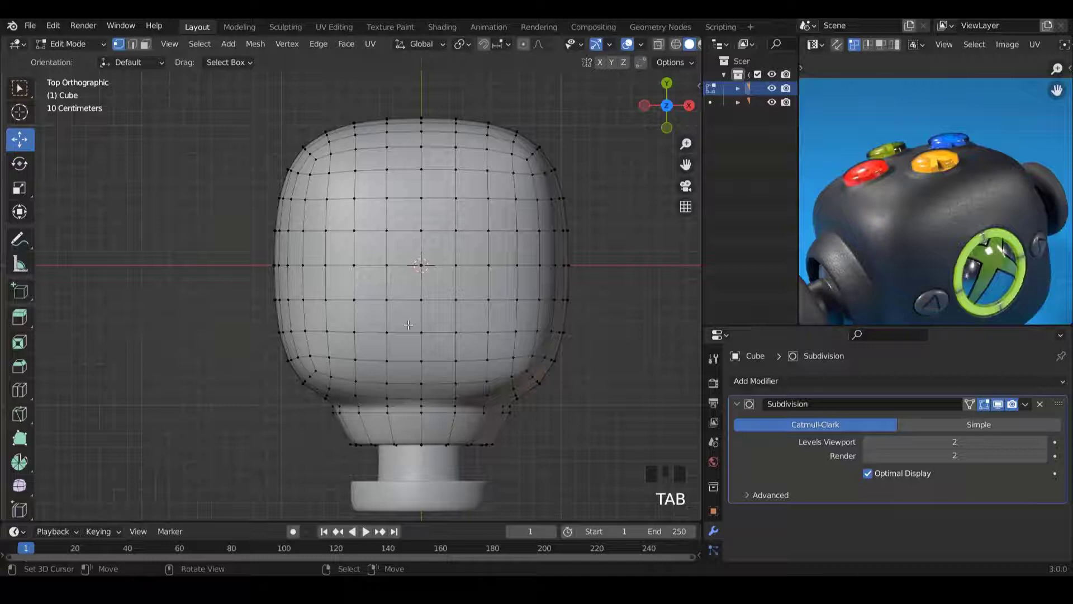
scroll(409, 324, up, 1)
ctrl+scroll(430, 337, up, 1)
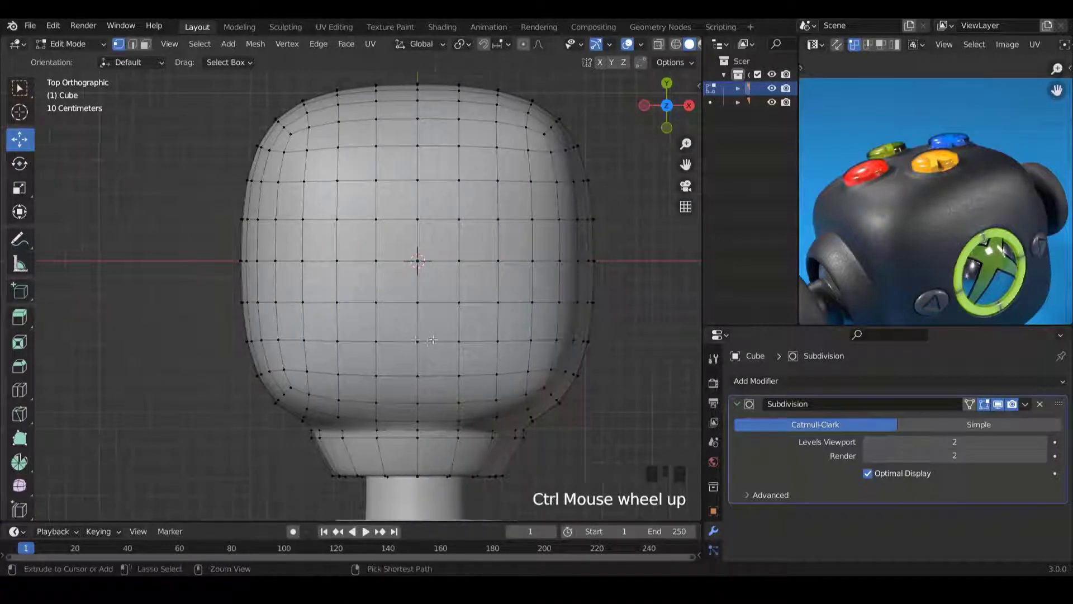
right_click(417, 341)
shift+scroll(515, 294, up, 1)
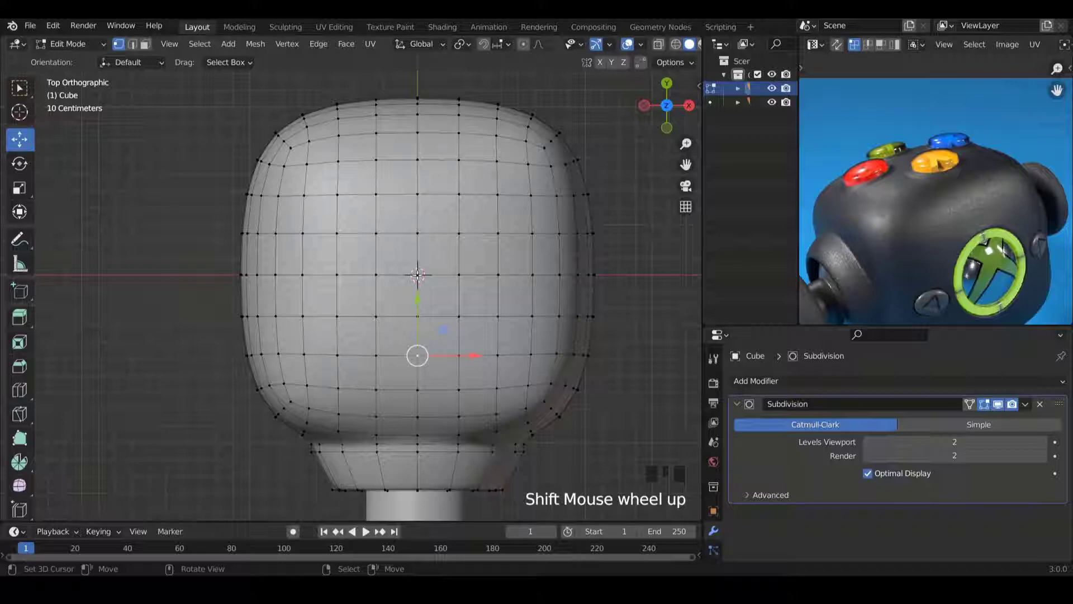
ctrl+scroll(426, 357, up, 1)
scroll(426, 356, up, 1)
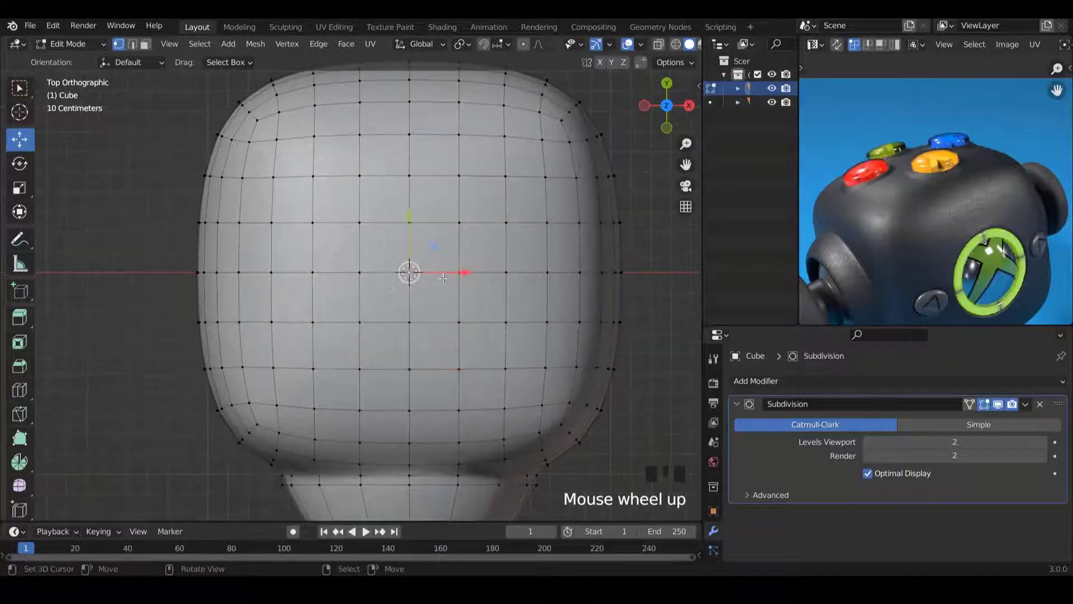
right_click(410, 367)
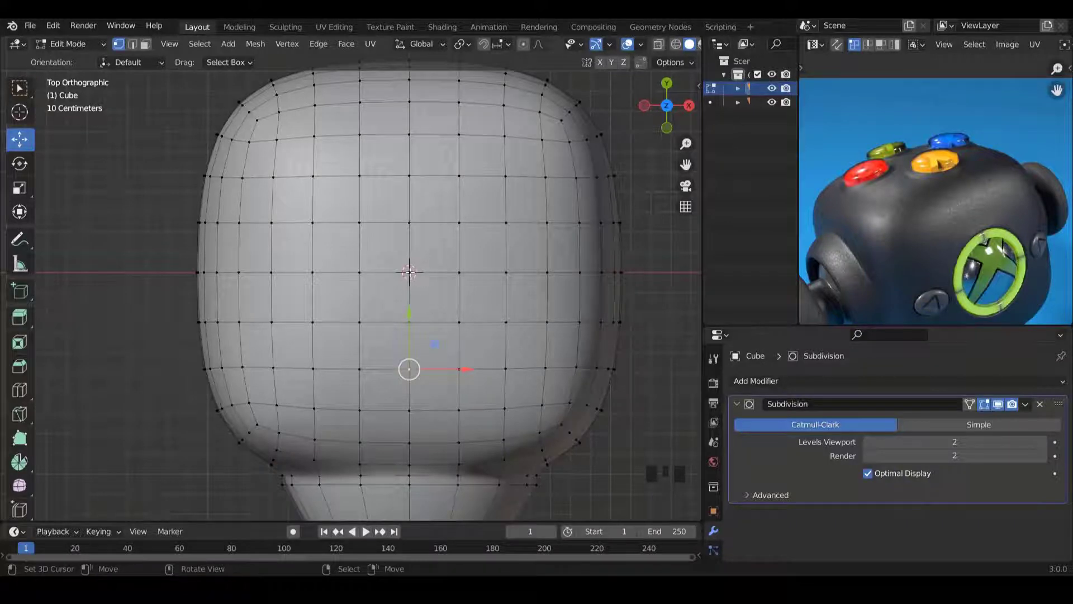
right_click(410, 273)
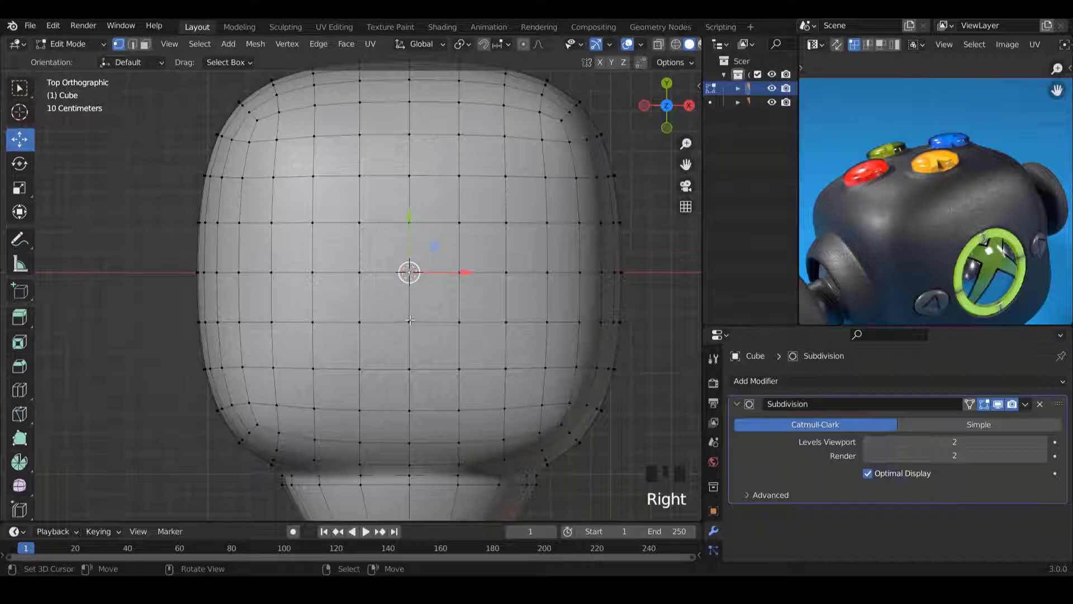
right_click(413, 322)
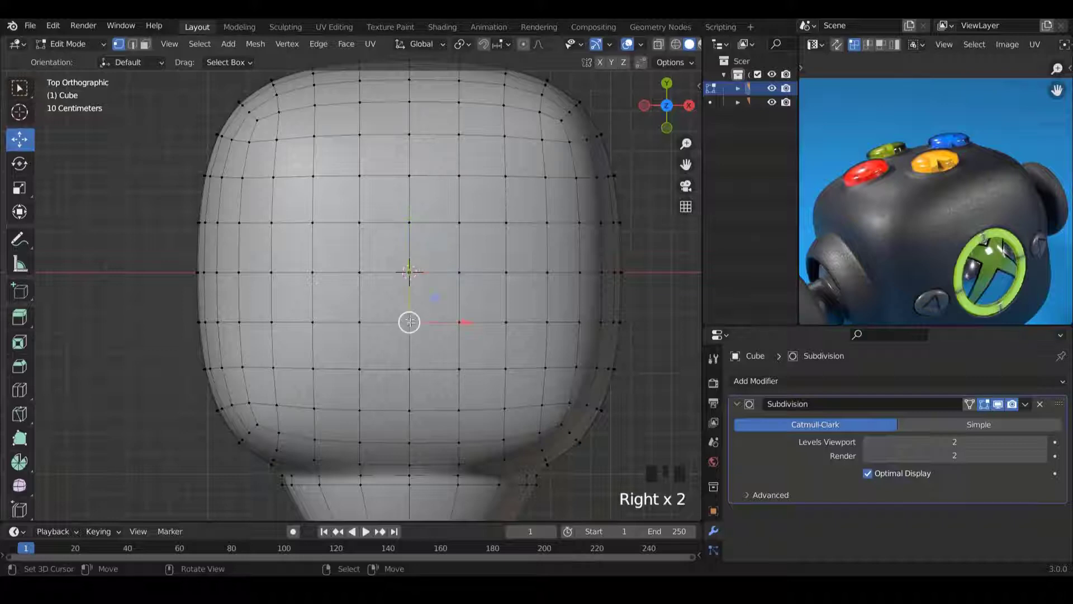
Select the four vertices two steps from the top face's centre along X and Y, and grow the selection to their surrounding faces.
right_click(410, 364)
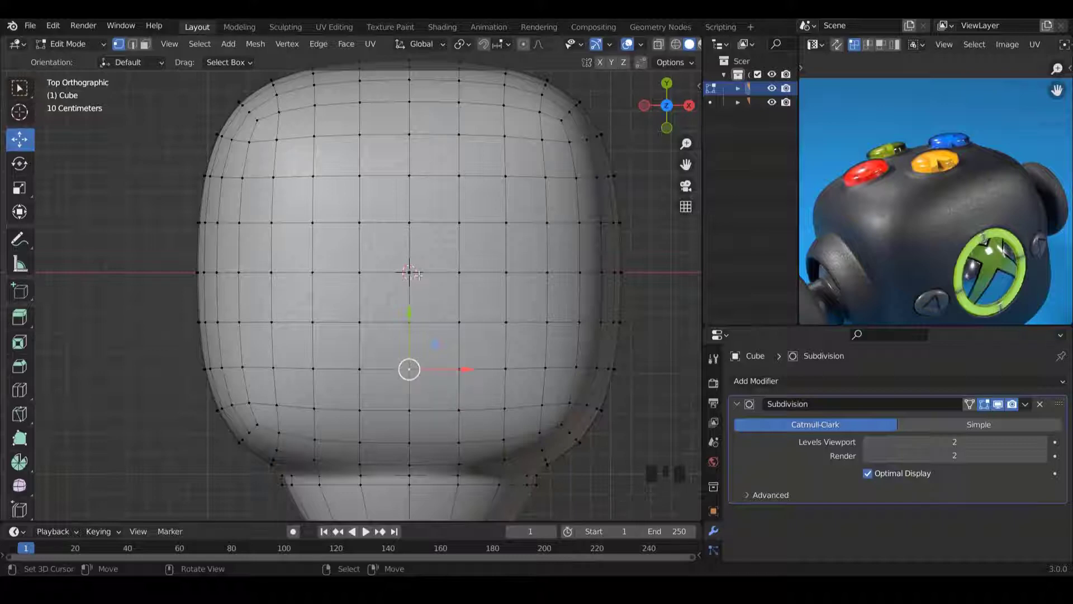
key(shift)
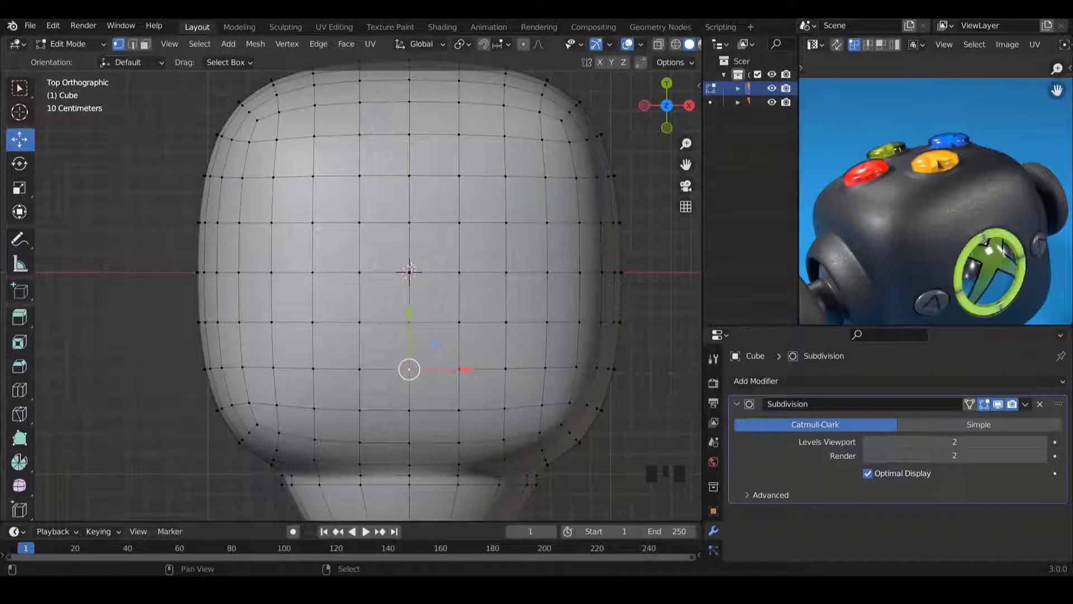
shift+right_click(409, 175)
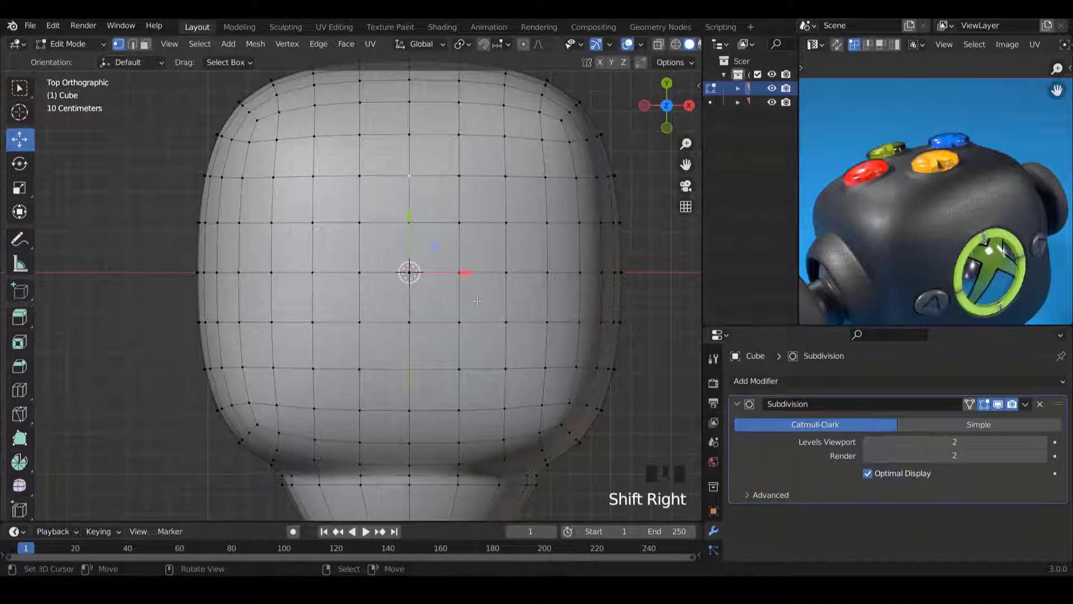
shift+right_click(506, 273)
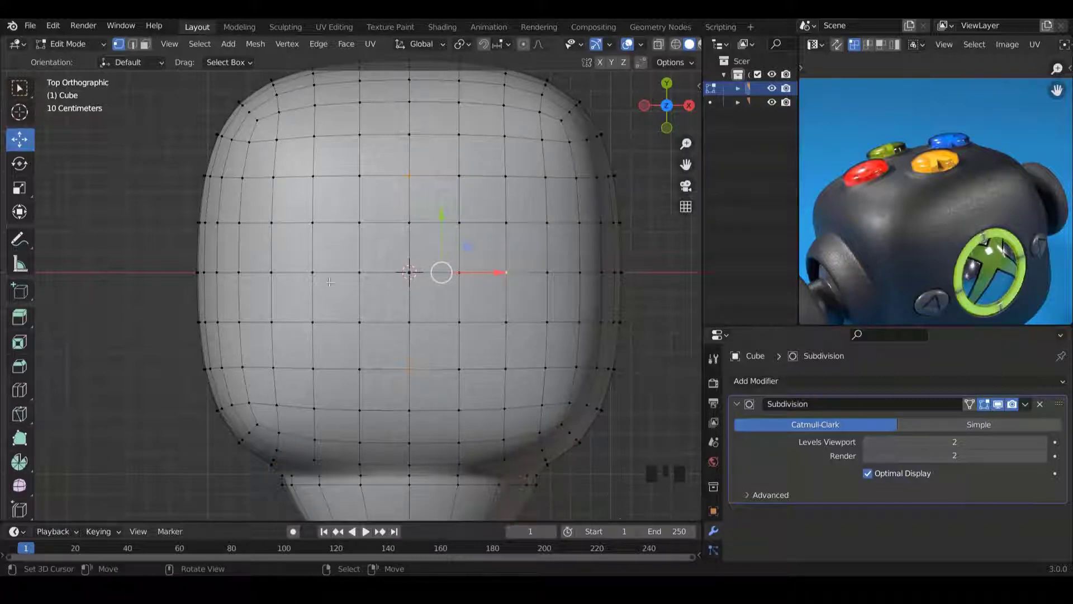
shift+right_click(312, 272)
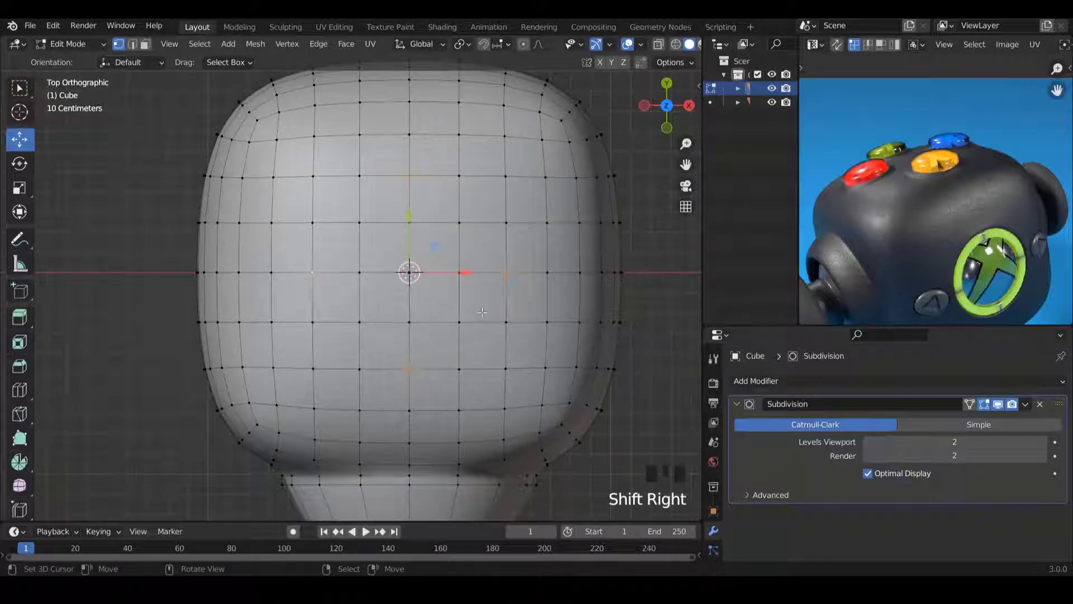
key(ctrl+KP_Add)
scroll(495, 301, down, 3)
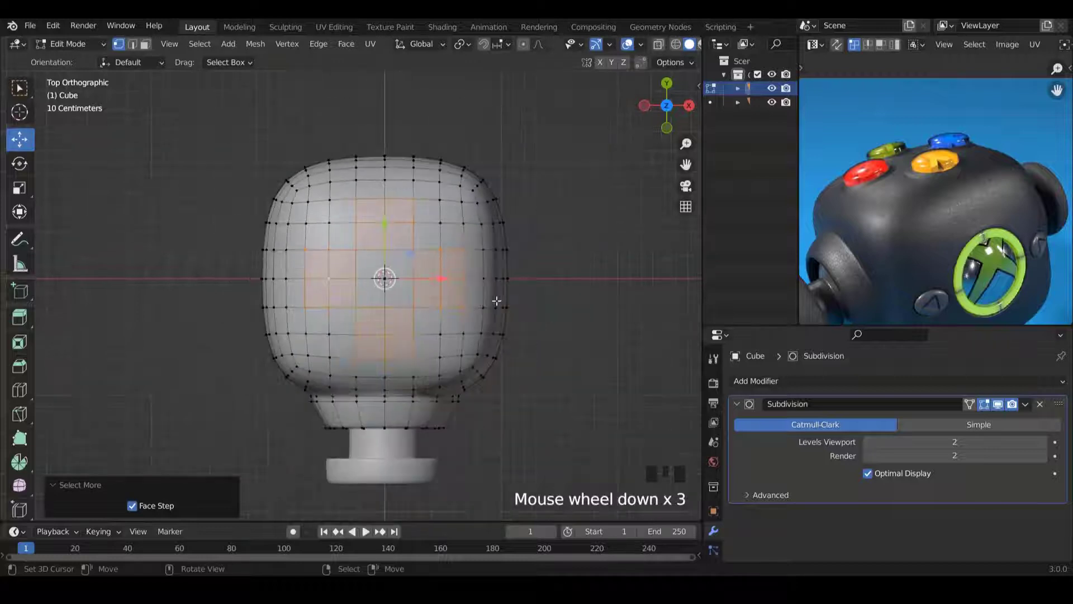
scroll(495, 302, up, 3)
scroll(487, 323, down, 1)
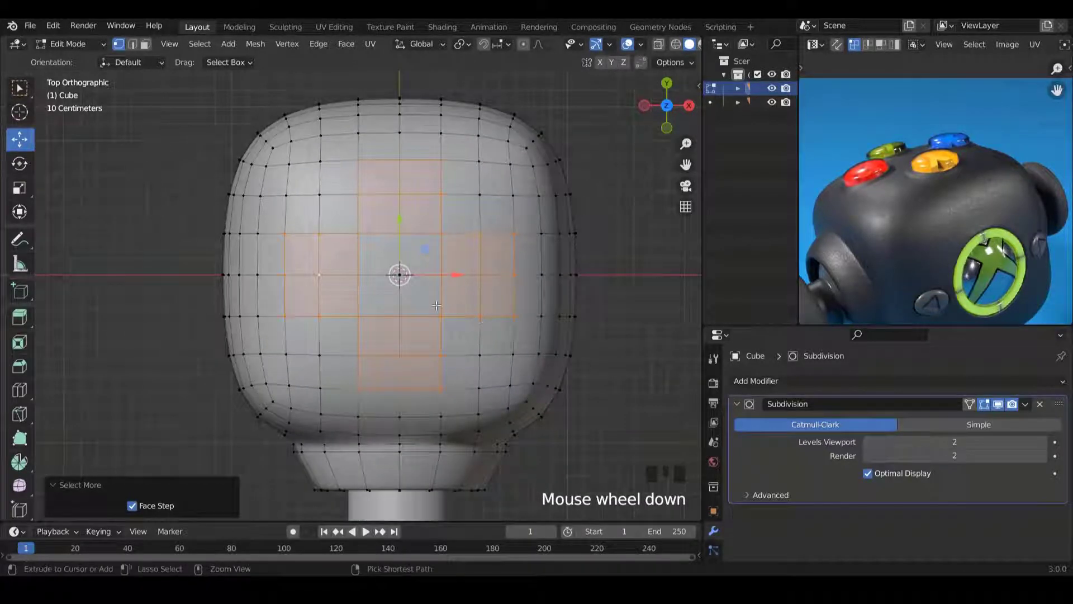
ctrl+scroll(439, 308, up, 2)
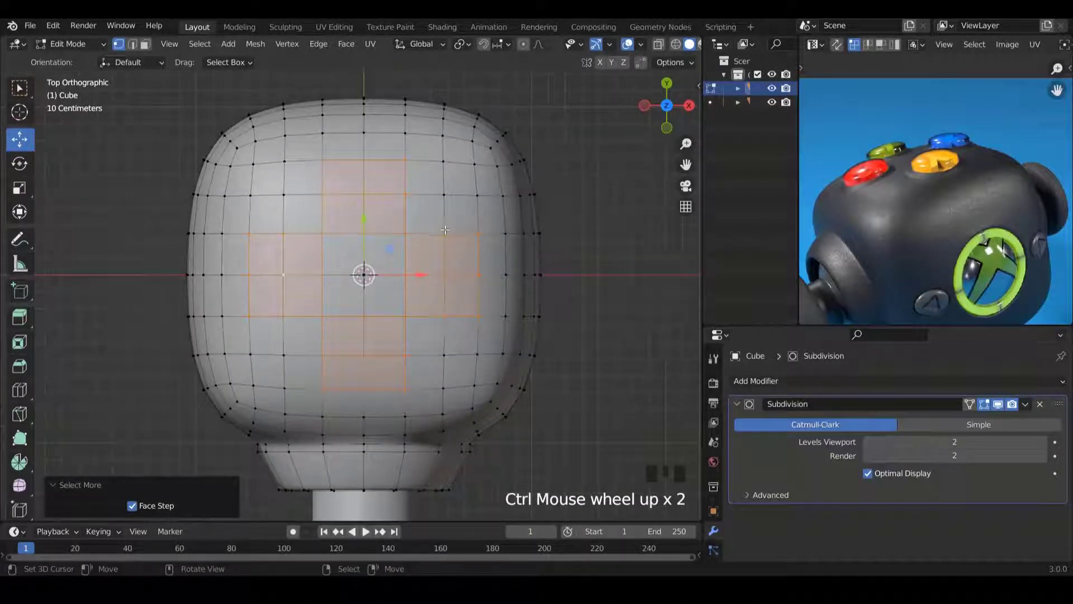
Set the transform pivot point to Individual Origins and inset the four selected face groups by about 0.051 m.
click(468, 44)
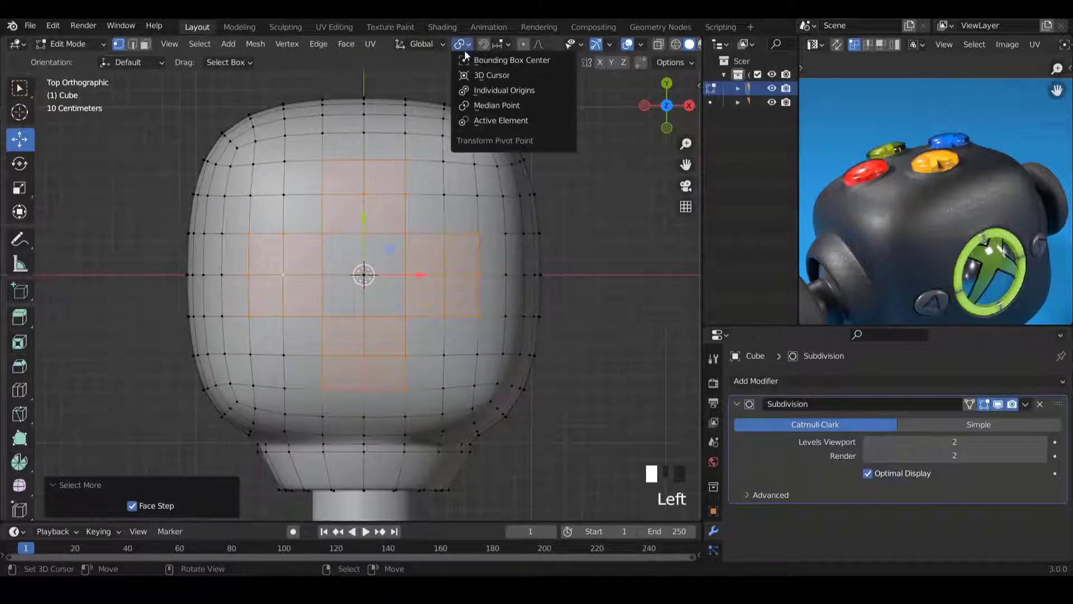
click(519, 90)
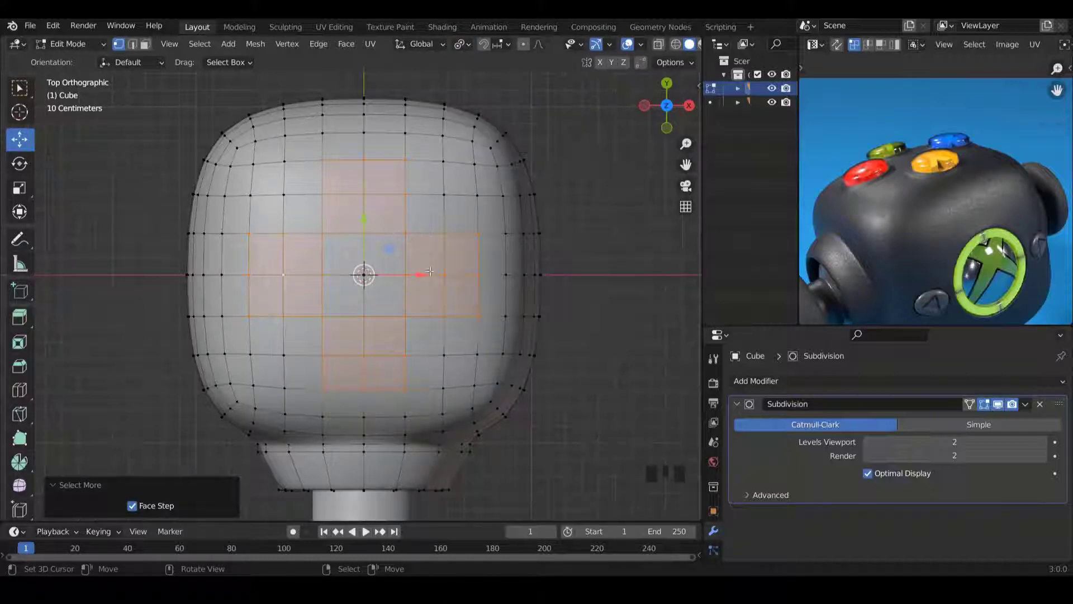
key(i)
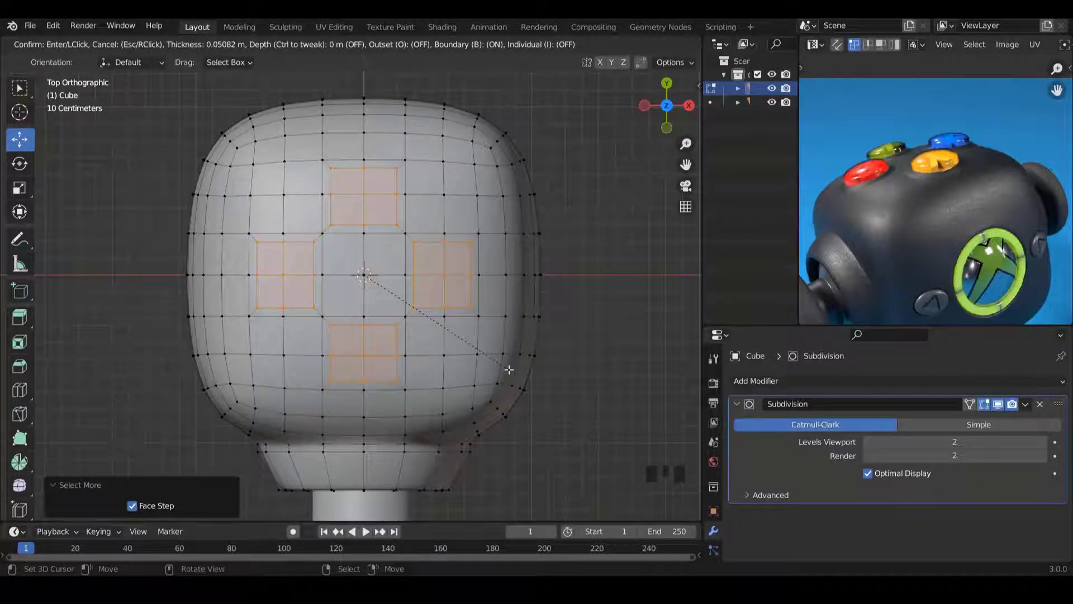
click(509, 369)
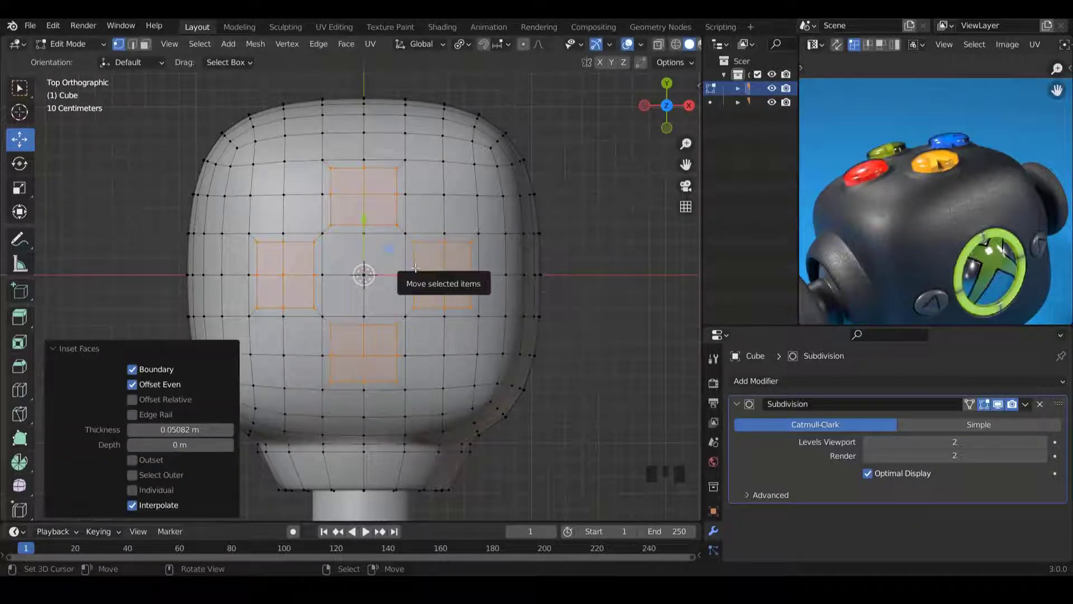
Turn the four inset face groups into circles with LoopTools Circle.
key(w)
mouse_move(388, 223)
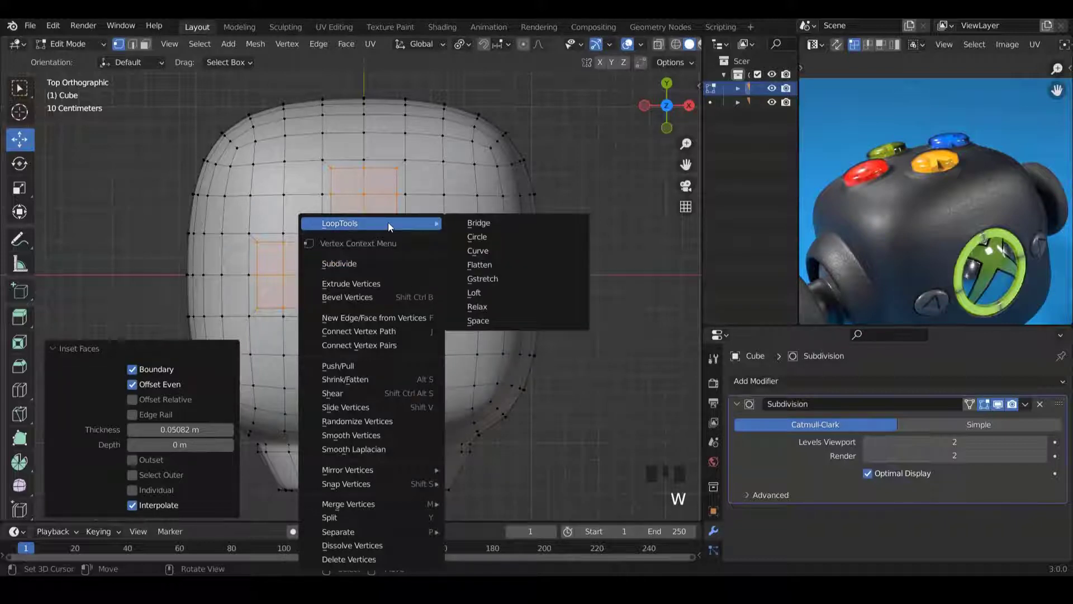
click(517, 236)
scroll(489, 297, down, 4)
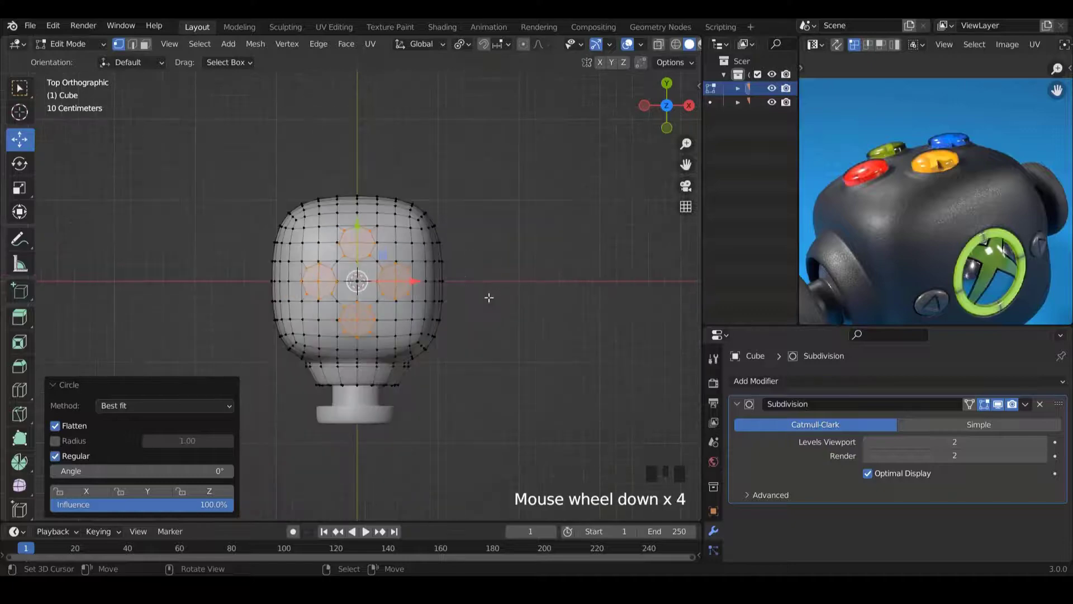
Scale the four circular face groups on the body's top down to about 0.949 around their individual origins.
middle_drag(489, 298, 396, 203)
scroll(419, 223, up, 3)
shift+scroll(420, 223, up, 5)
scroll(394, 201, up, 1)
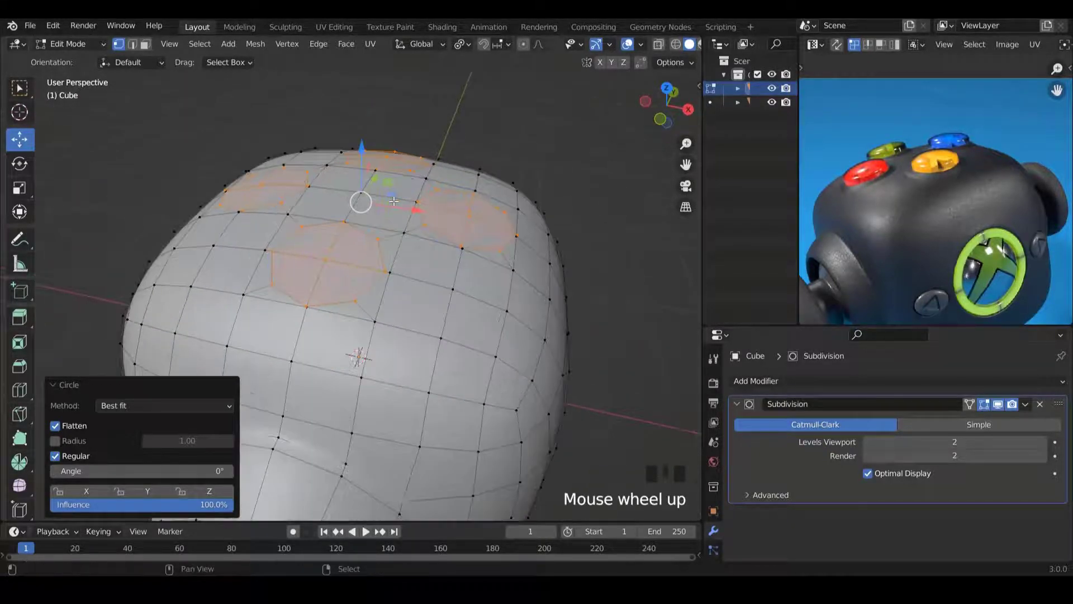
shift+scroll(394, 201, up, 2)
scroll(397, 235, up, 1)
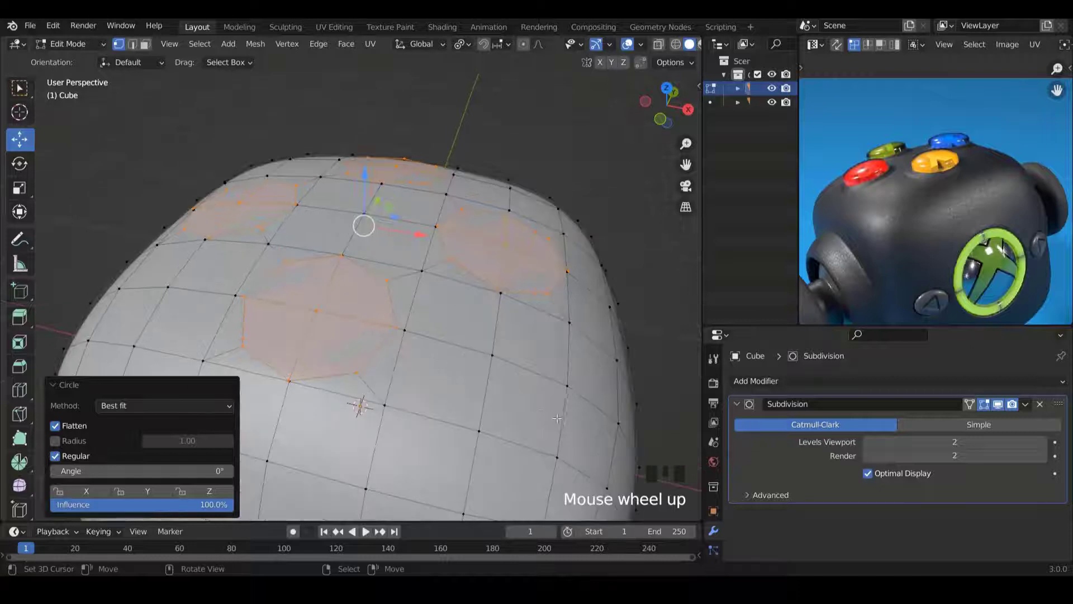
key(s)
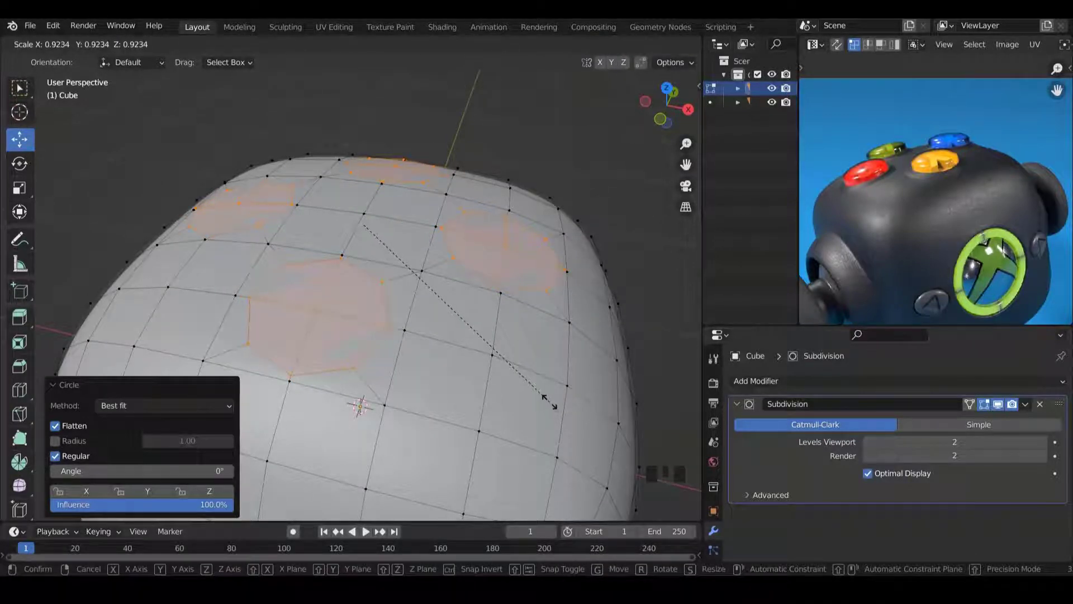
key(Escape)
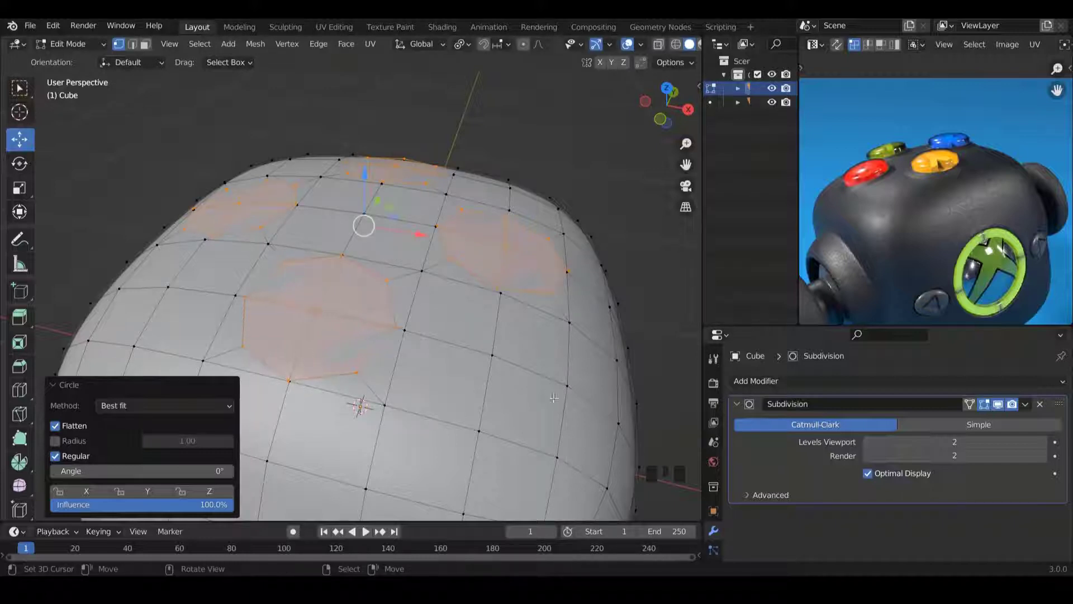
key(s)
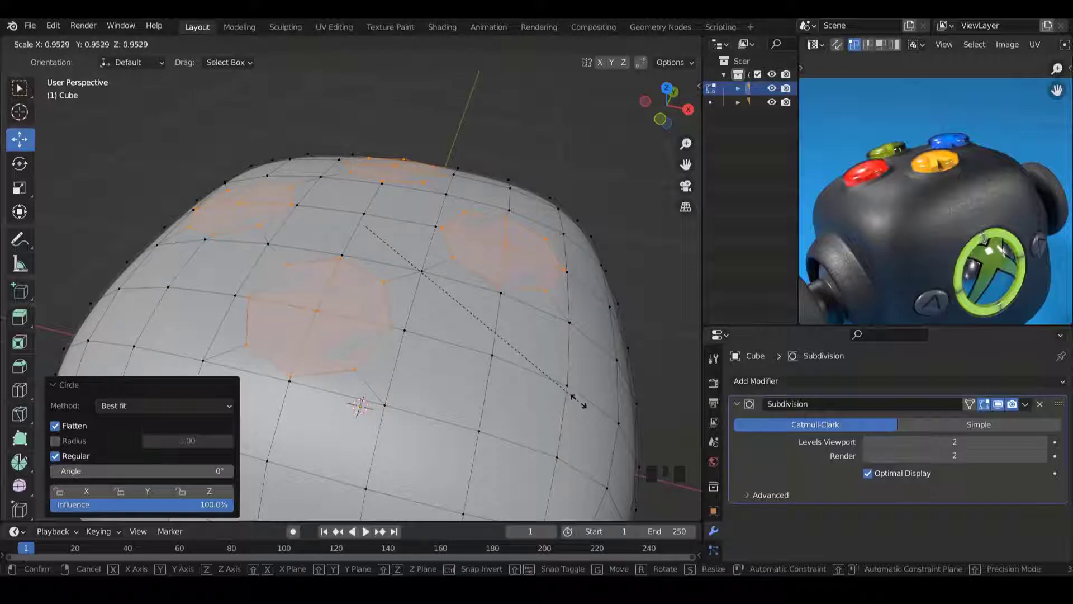
click(573, 398)
scroll(477, 313, down, 2)
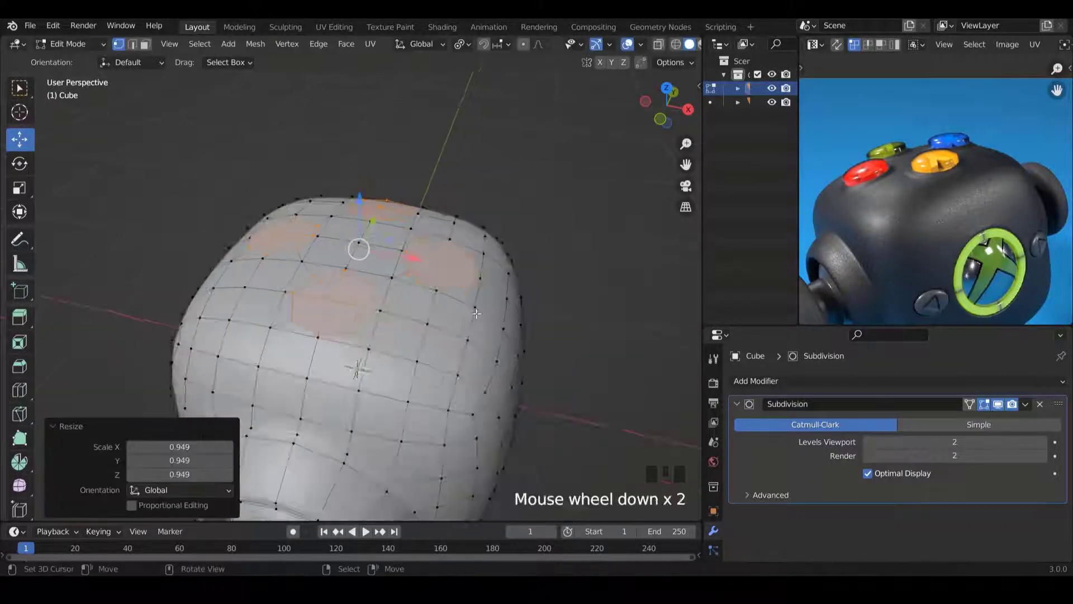
Extrude the four circles, raise them about 0.033 m along Z, and scale them to 0.96.
middle_drag(476, 313, 478, 291)
scroll(475, 324, up, 1)
key(e)
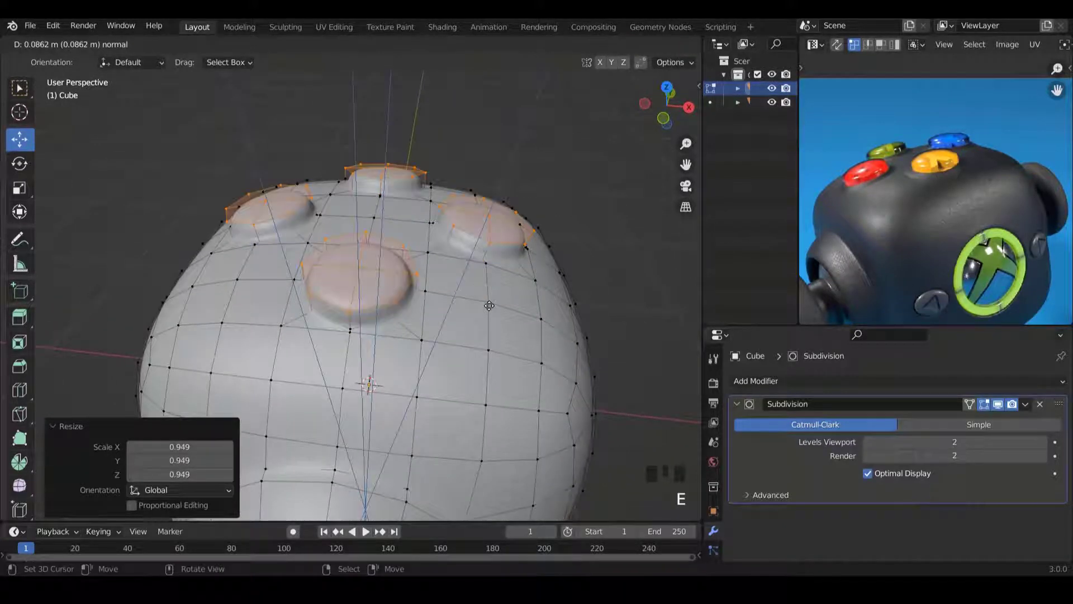
right_click(489, 306)
scroll(460, 286, up, 2)
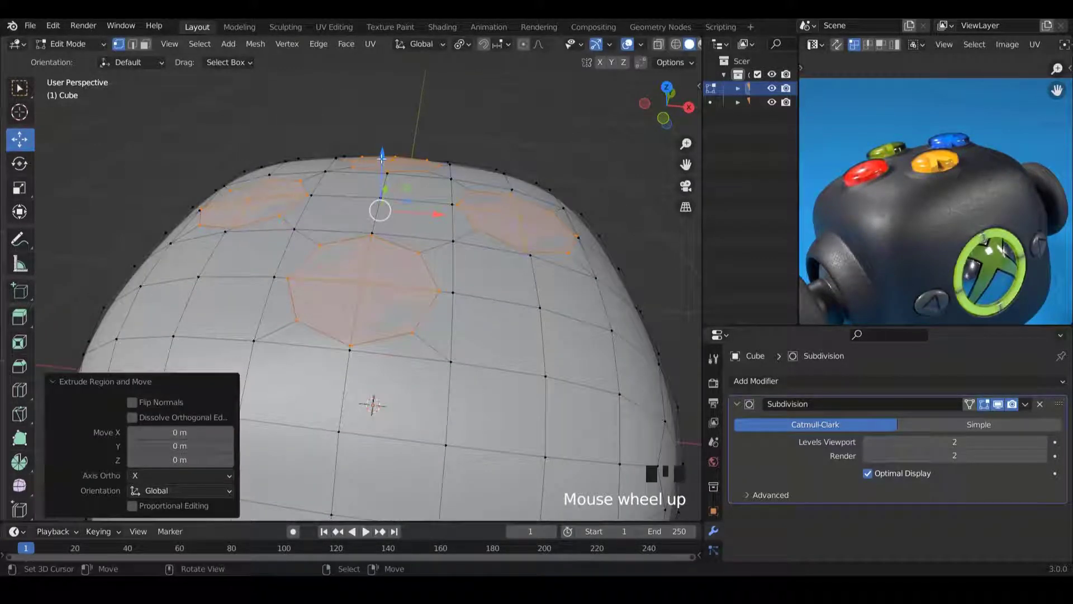
drag(382, 158, 390, 150)
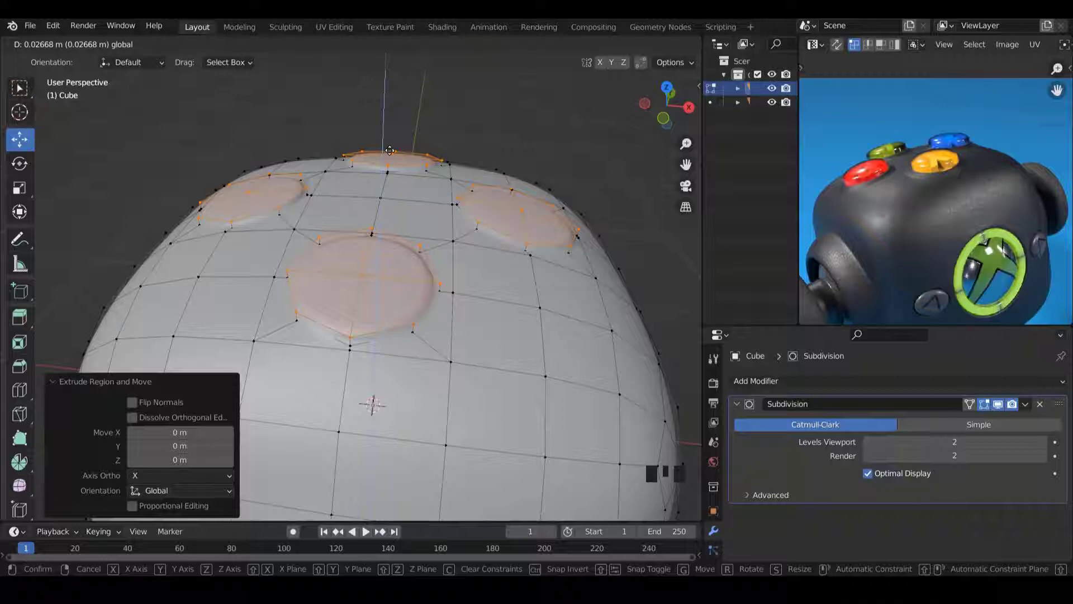
drag(390, 151, 390, 149)
key(s)
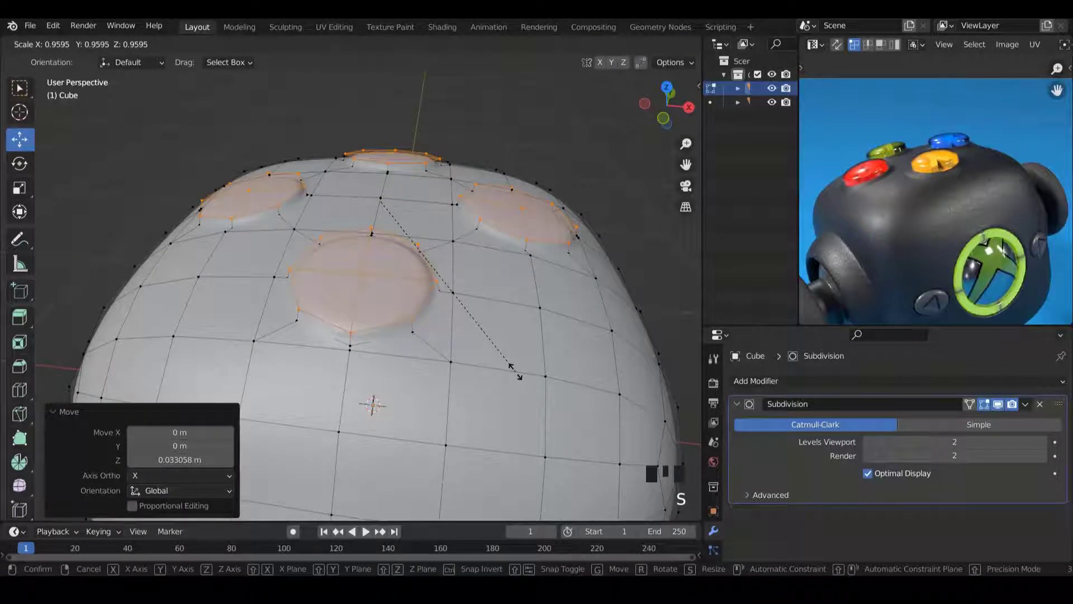
click(514, 371)
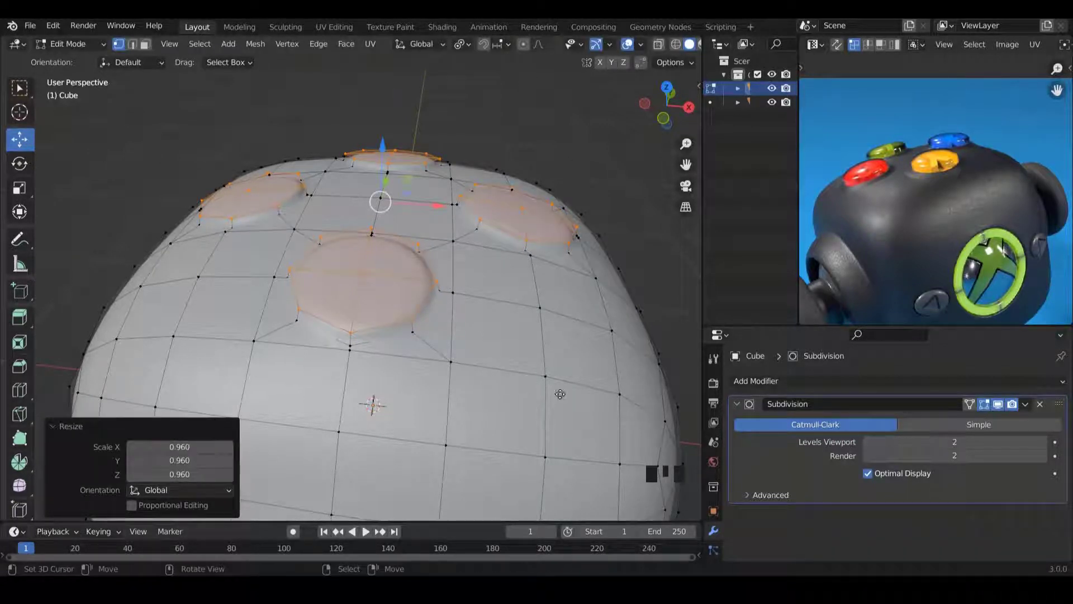
Extrude the raised circles again, move them up about 0.002 m along Z, and scale them to 0.848.
key(e)
right_click(549, 386)
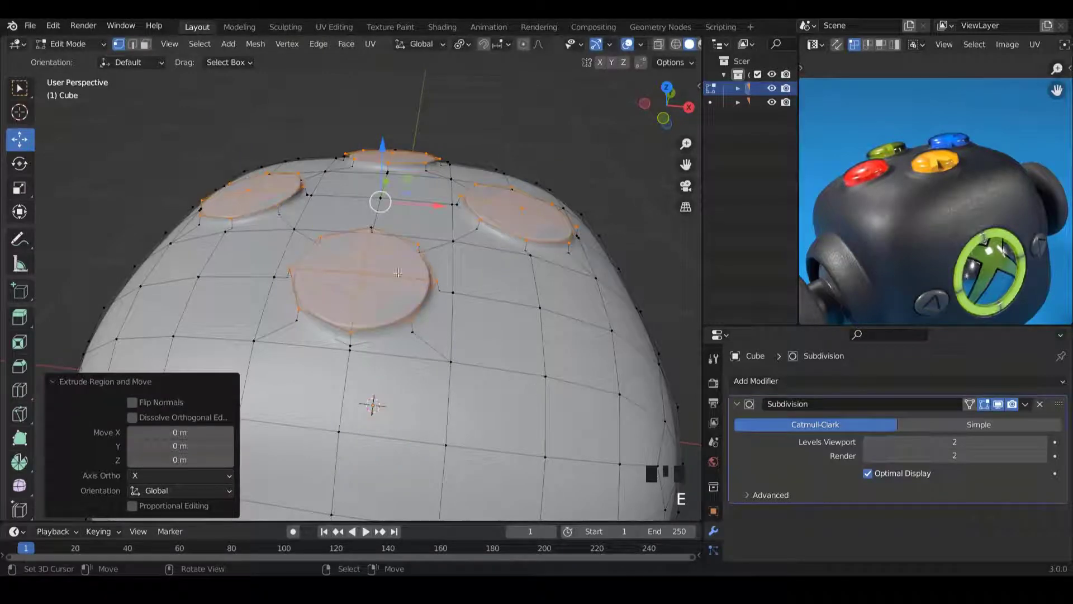
drag(386, 168, 385, 166)
key(s)
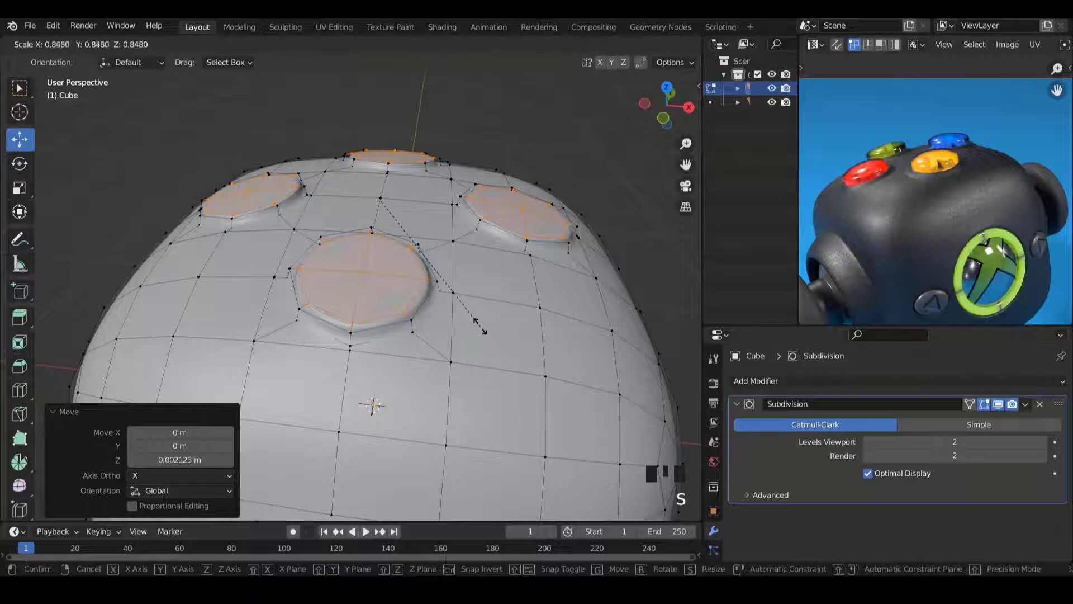
click(478, 324)
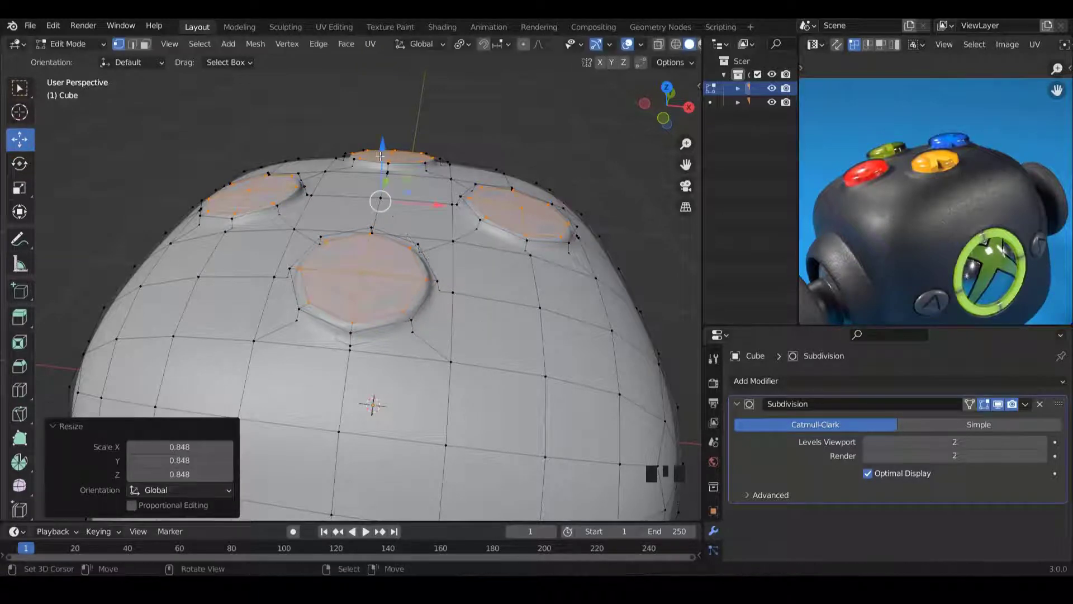
Lower the inner circular faces about 0.013 m along Z and scale them down further inside their rims.
drag(380, 159, 380, 167)
key(s)
click(452, 331)
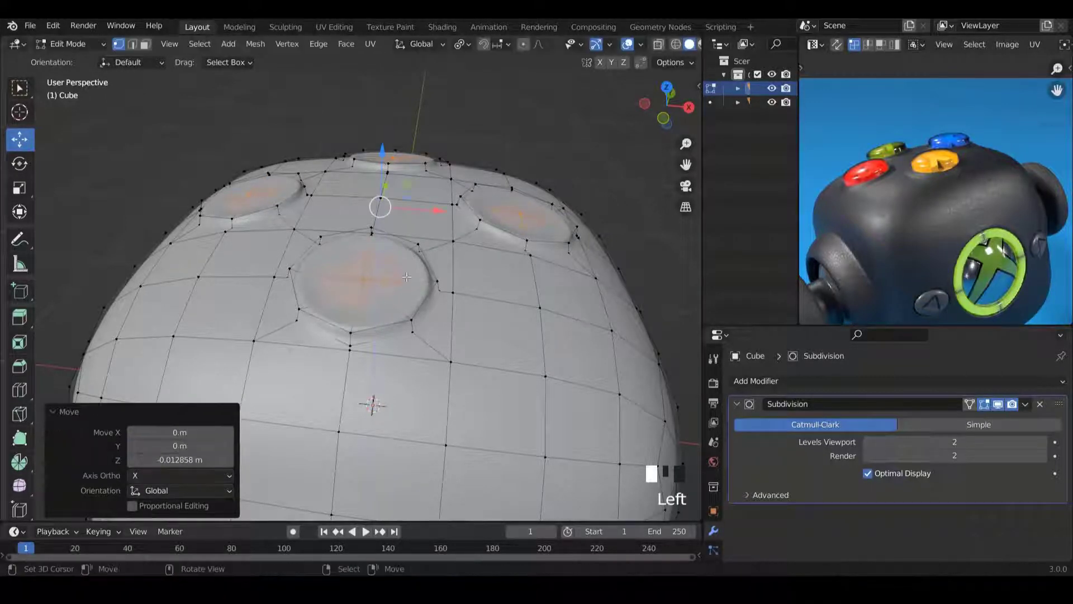
Extrude the inner circular faces about 0.062 m down along Z and scale them to about 0.7 to form recesses.
key(e)
right_click(407, 275)
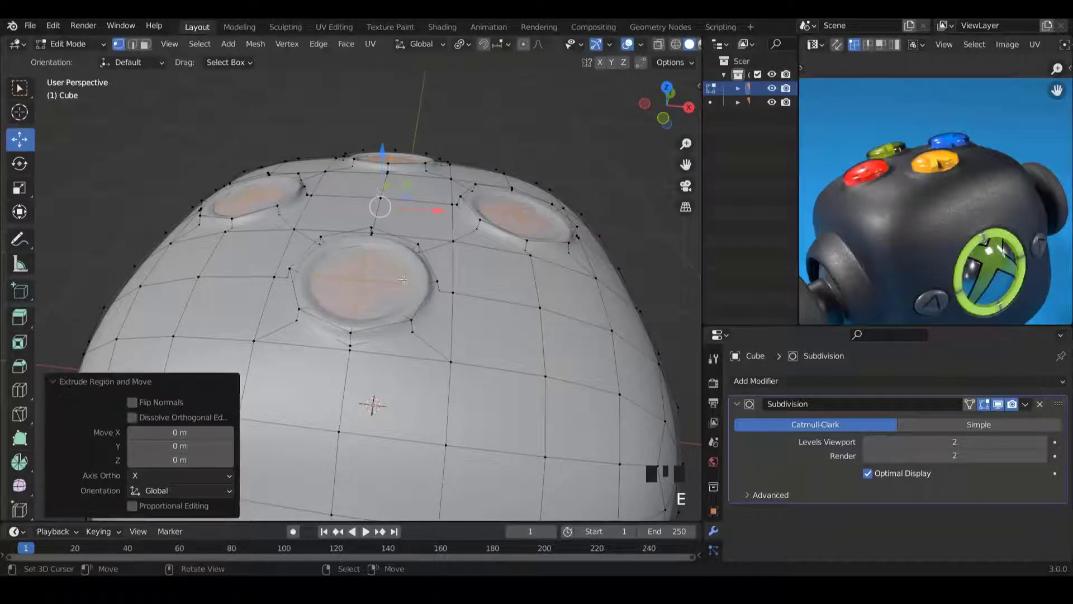
drag(383, 152, 383, 168)
key(s)
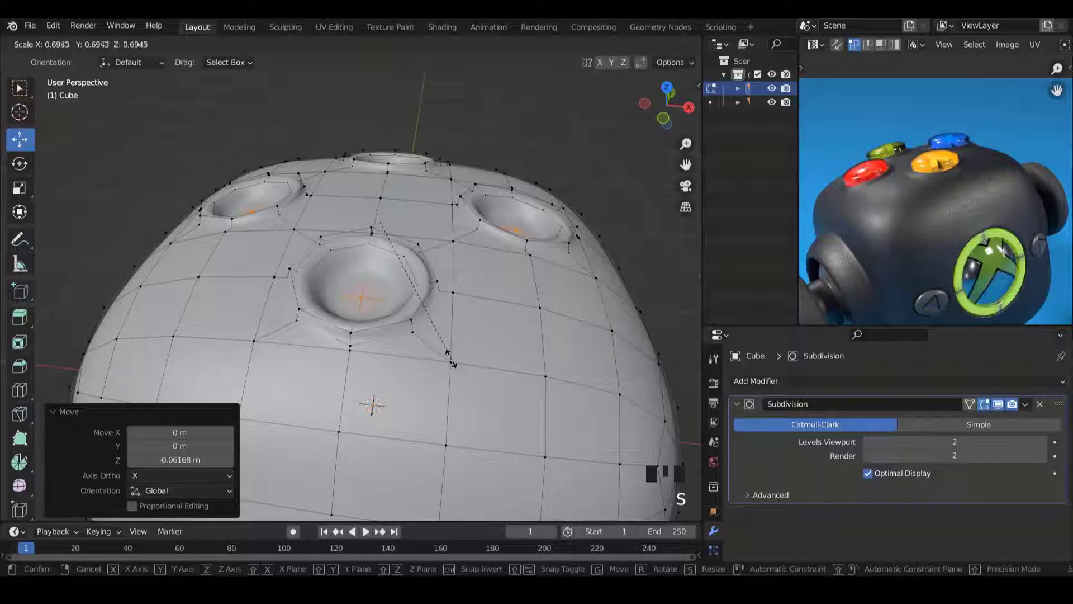
click(457, 365)
Lower the floors of the four button recesses by about 0.009 m more along Z.
key(Tab)
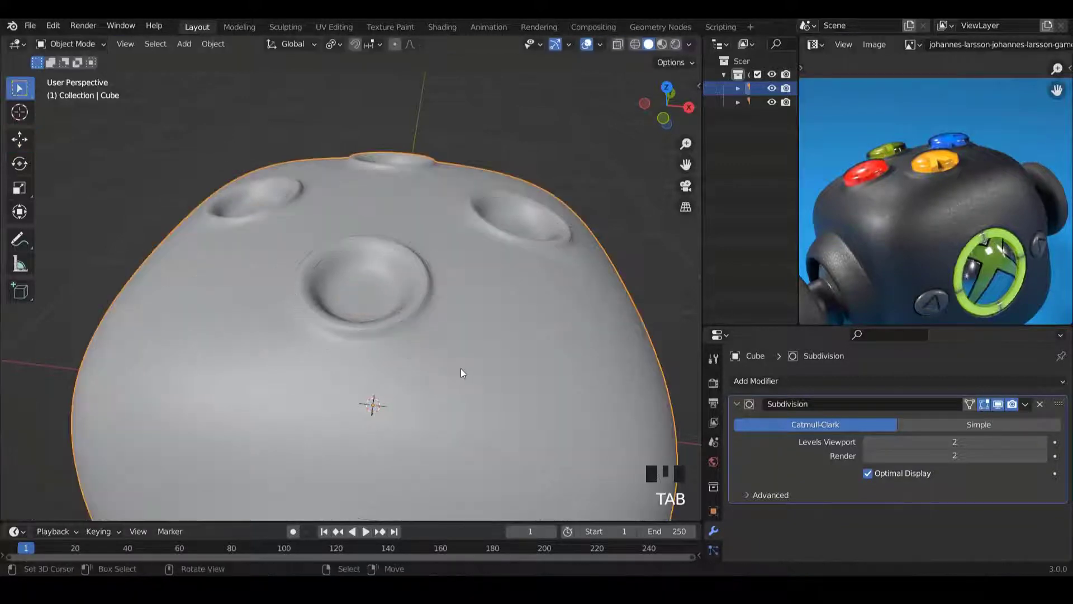
scroll(448, 363, down, 4)
middle_drag(448, 363, 488, 326)
scroll(486, 308, up, 3)
middle_drag(485, 290, 436, 246)
scroll(446, 286, up, 1)
key(Tab)
scroll(442, 263, down, 1)
drag(392, 154, 393, 157)
ctrl+scroll(393, 156, up, 1)
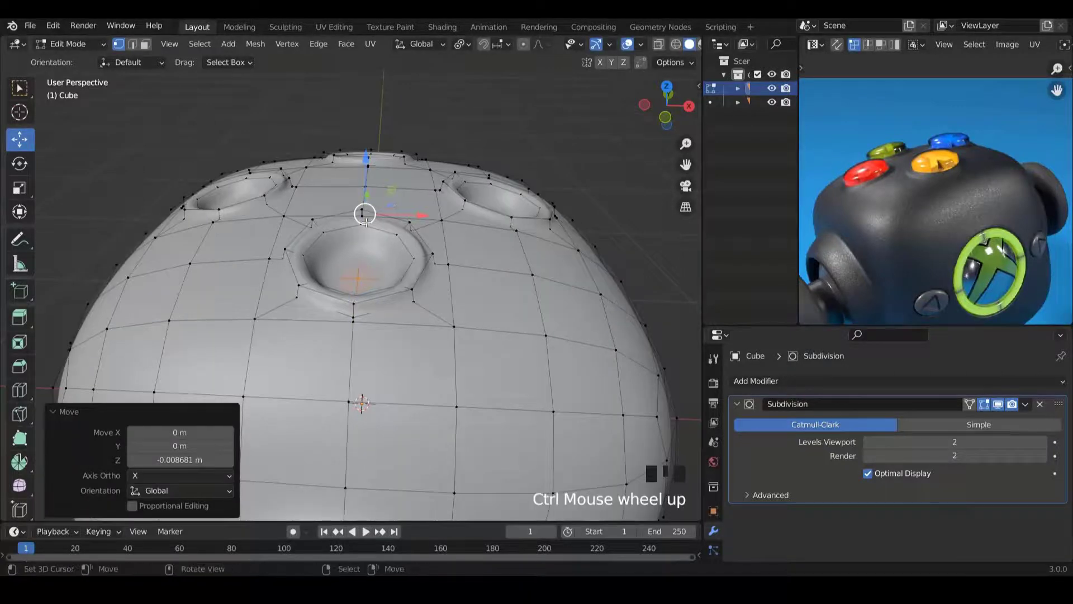
Extrude the recess floors another 0.009 m or so down along Z and scale them to about 0.87.
key(e)
right_click(367, 207)
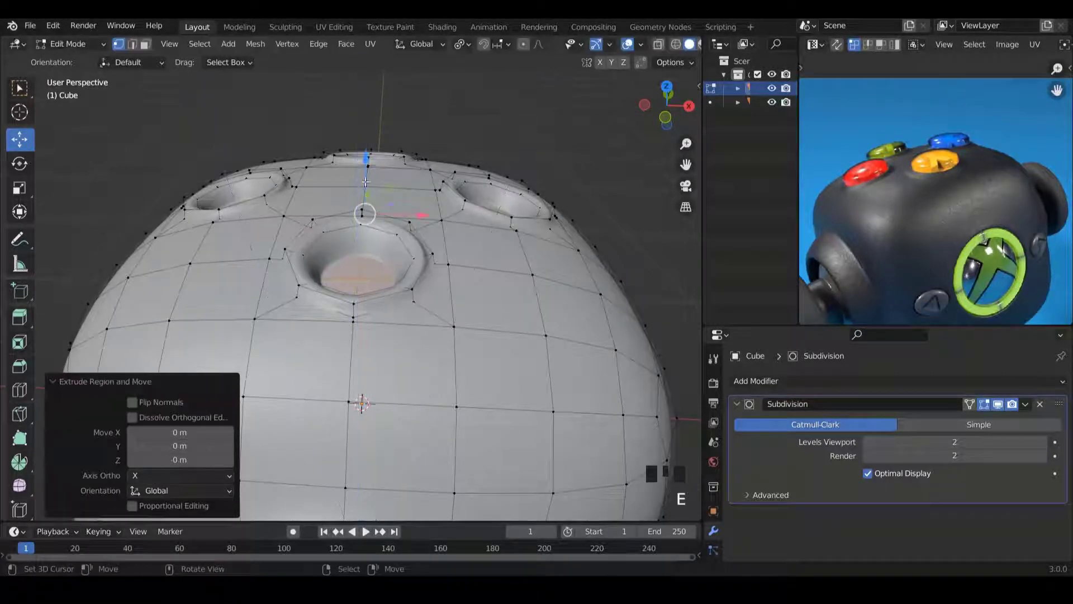
drag(366, 158, 365, 168)
key(s)
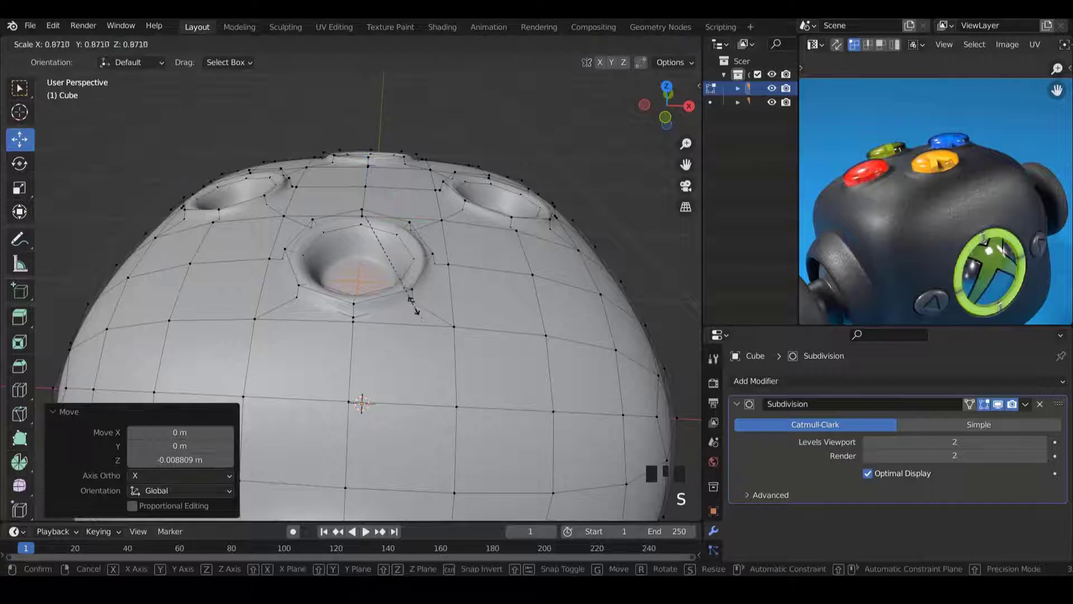
click(406, 292)
Turn on the Subdivision modifier's On Cage display while editing the body mesh.
key(Tab)
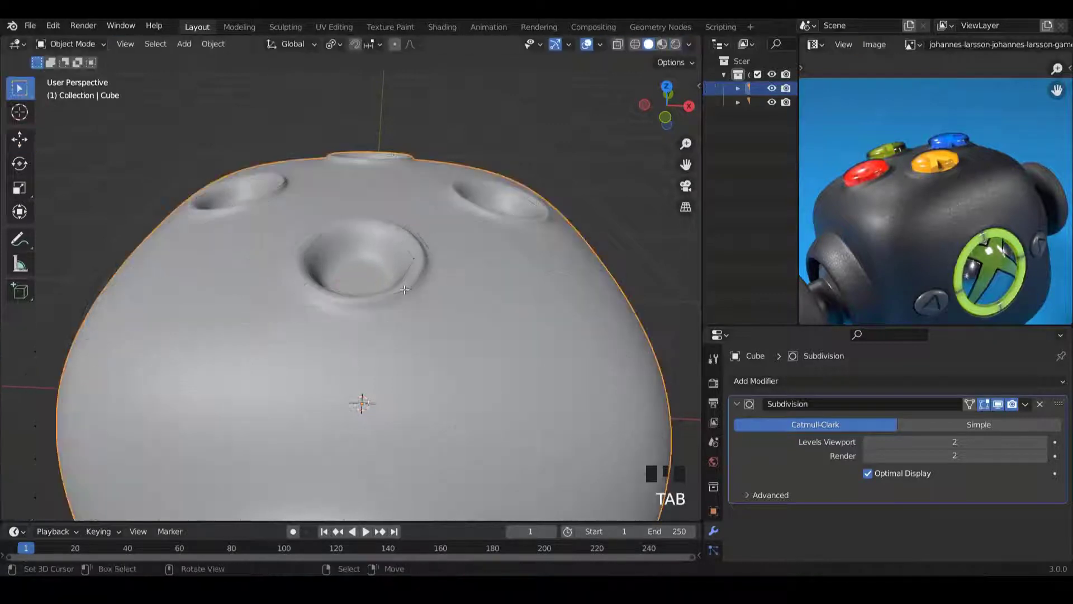
middle_drag(404, 289, 444, 287)
scroll(411, 300, up, 4)
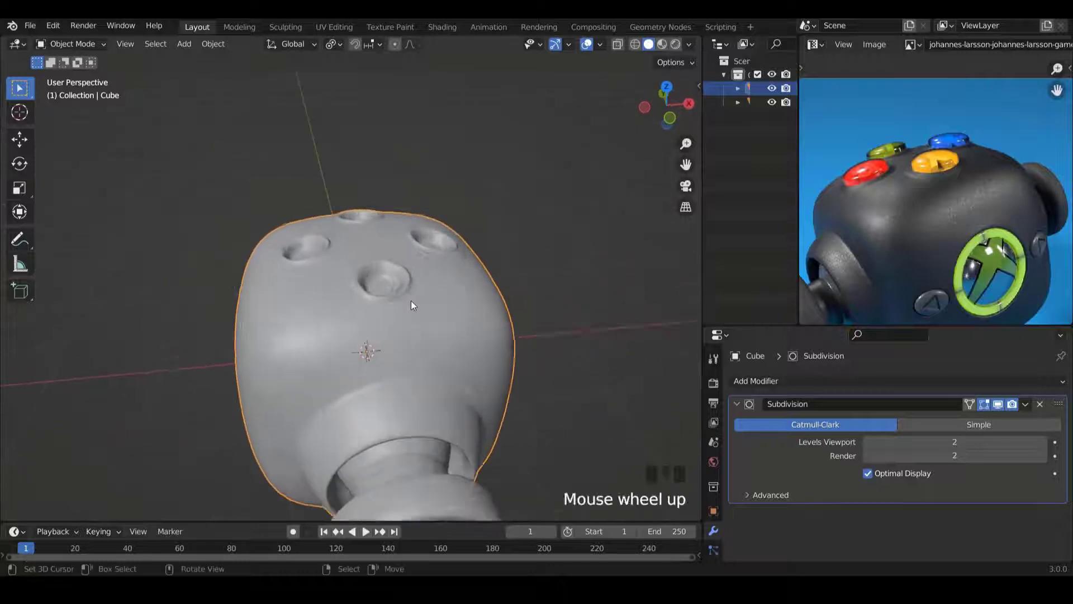
scroll(400, 285, up, 2)
key(Tab)
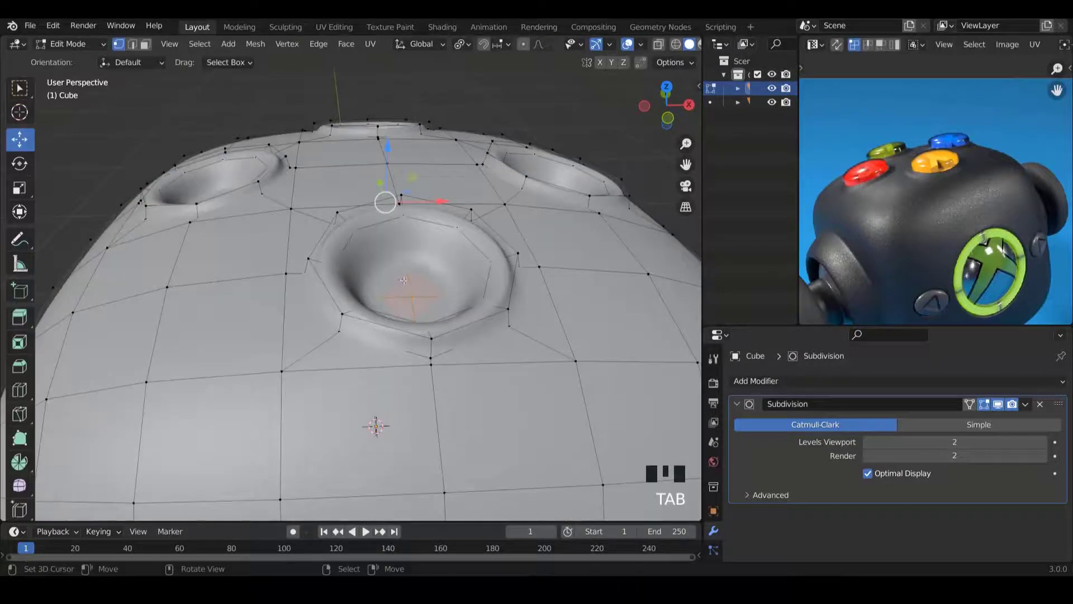
middle_drag(399, 286, 399, 278)
click(970, 403)
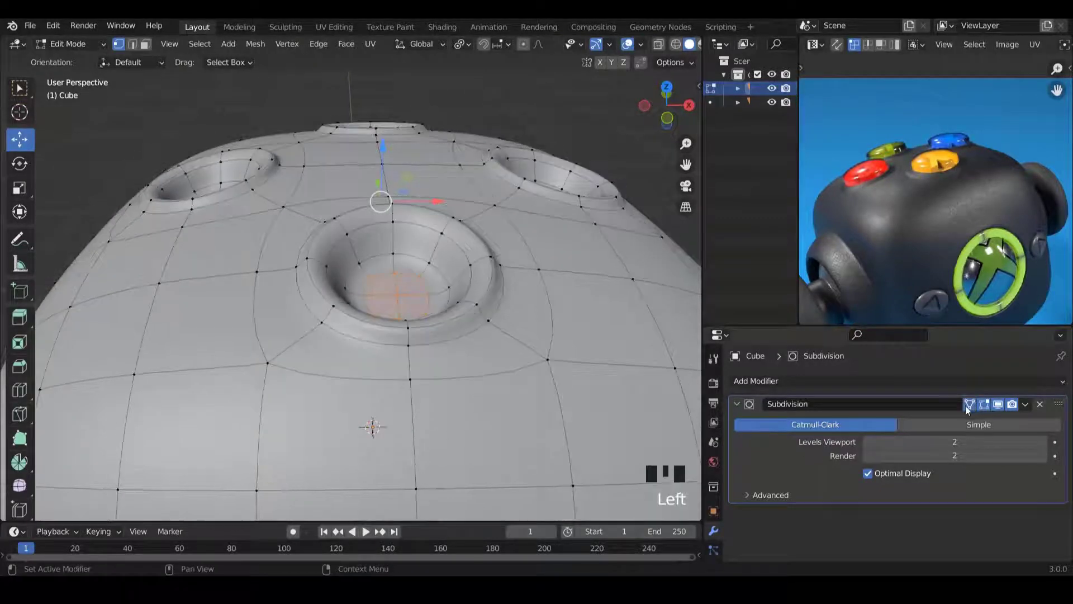
Select the outer edge loops around all four recesses, scale them up to about 1.16, and return to Object Mode.
alt+right_click(419, 322)
middle_drag(418, 322, 414, 342)
alt+shift+right_click(523, 228)
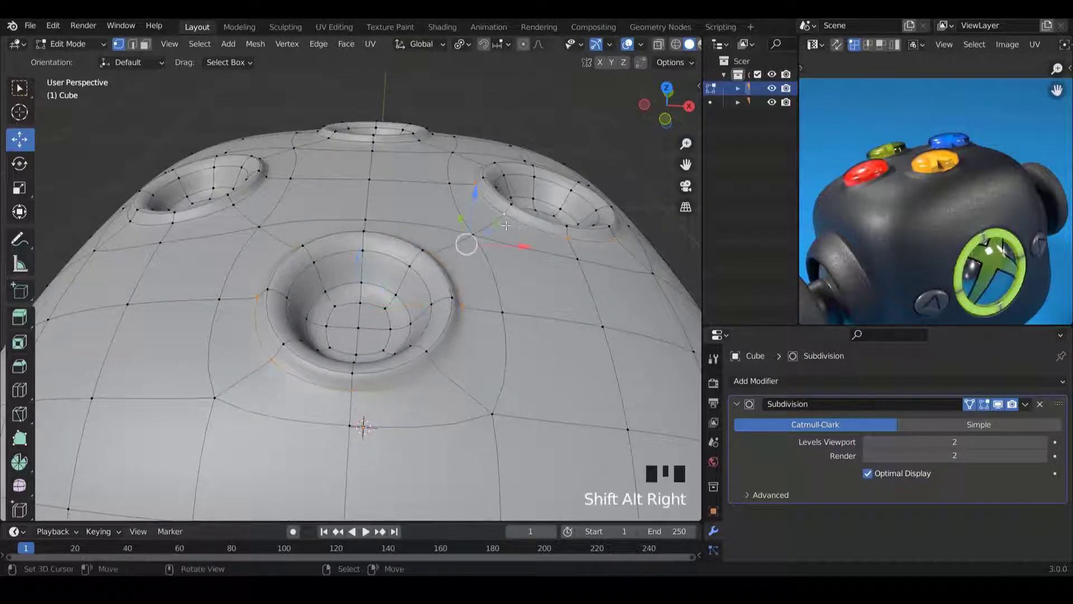
alt+shift+right_click(379, 145)
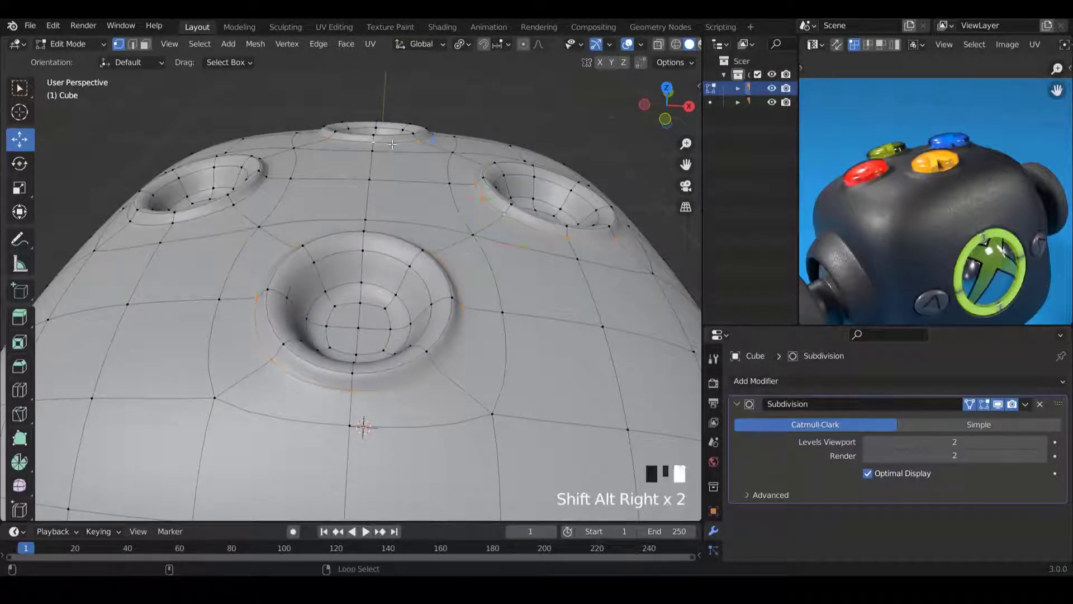
alt+shift+right_click(218, 213)
key(s)
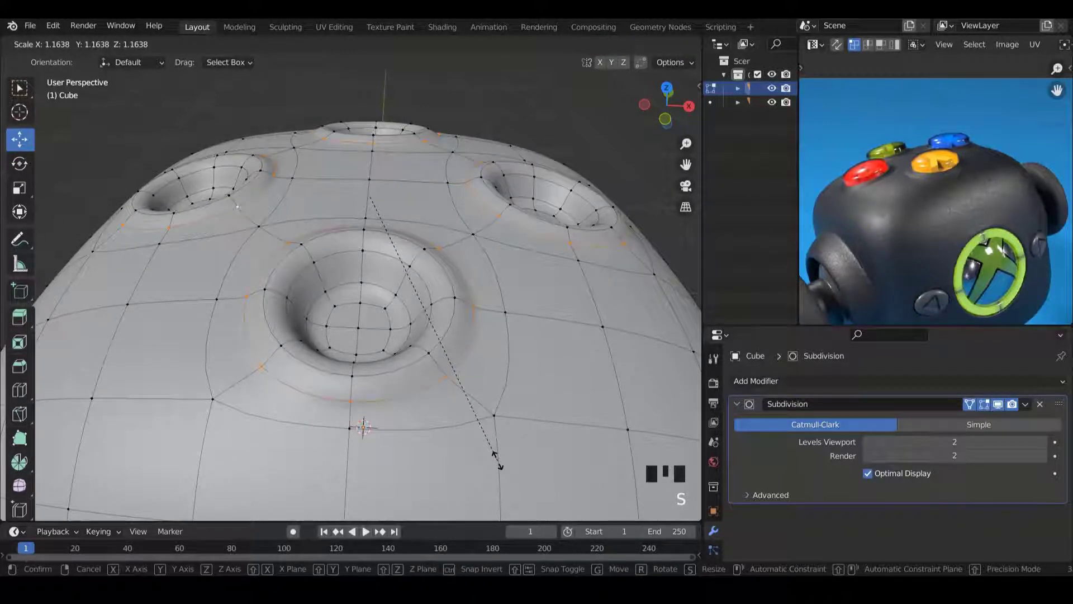
click(491, 455)
key(Tab)
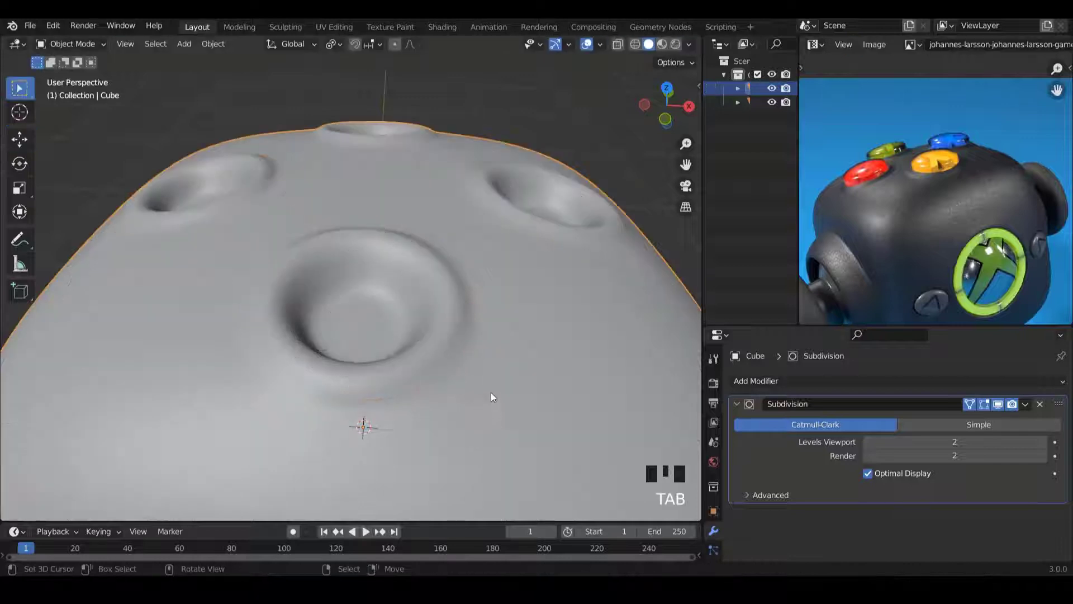
Examine the shape and smoothness of the four button recesses from several angles against the reference image.
scroll(474, 357, down, 3)
middle_drag(474, 358, 475, 335)
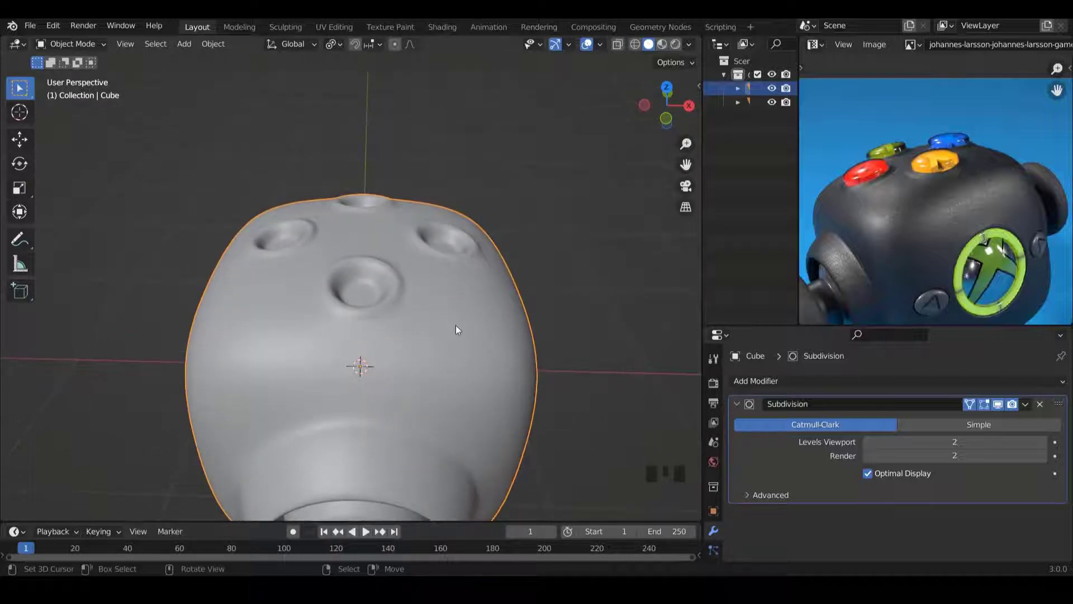
scroll(456, 329, up, 1)
scroll(455, 329, up, 1)
middle_drag(419, 293, 420, 297)
scroll(424, 295, up, 1)
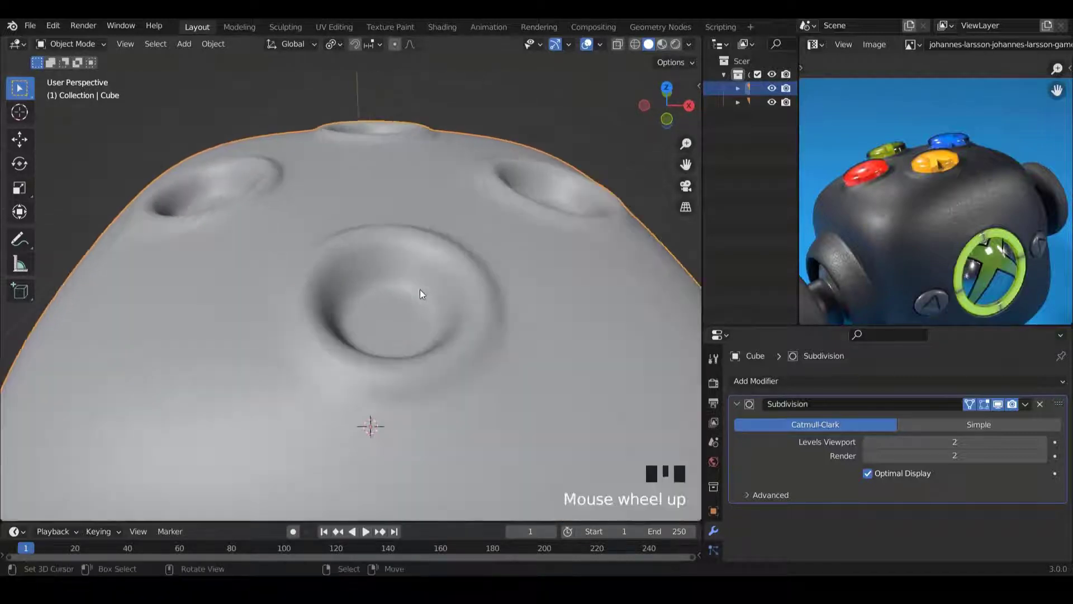
key(Tab)
key(Tab)
scroll(394, 325, down, 6)
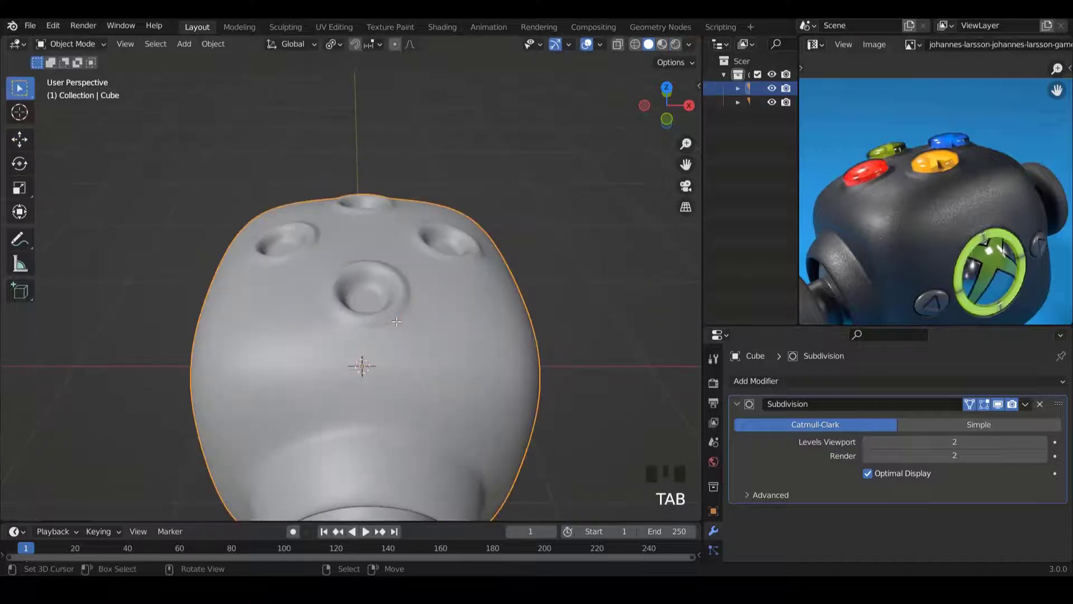
middle_drag(397, 321, 355, 340)
scroll(381, 344, up, 3)
scroll(353, 336, up, 1)
scroll(354, 338, up, 1)
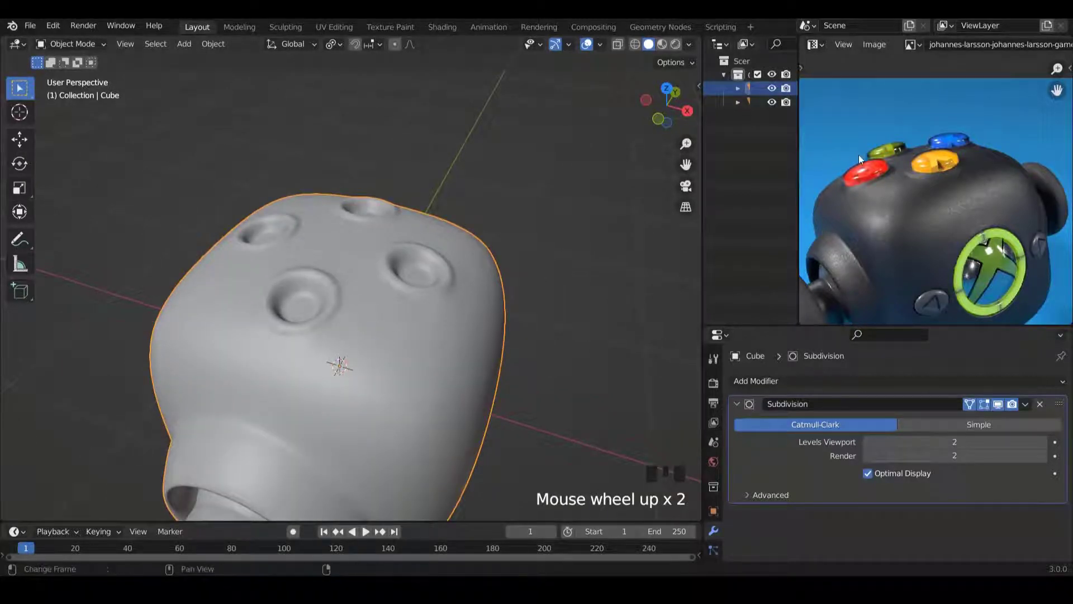
Add a UV sphere at the world origin and set its segments to 16.
middle_drag(388, 247, 291, 234)
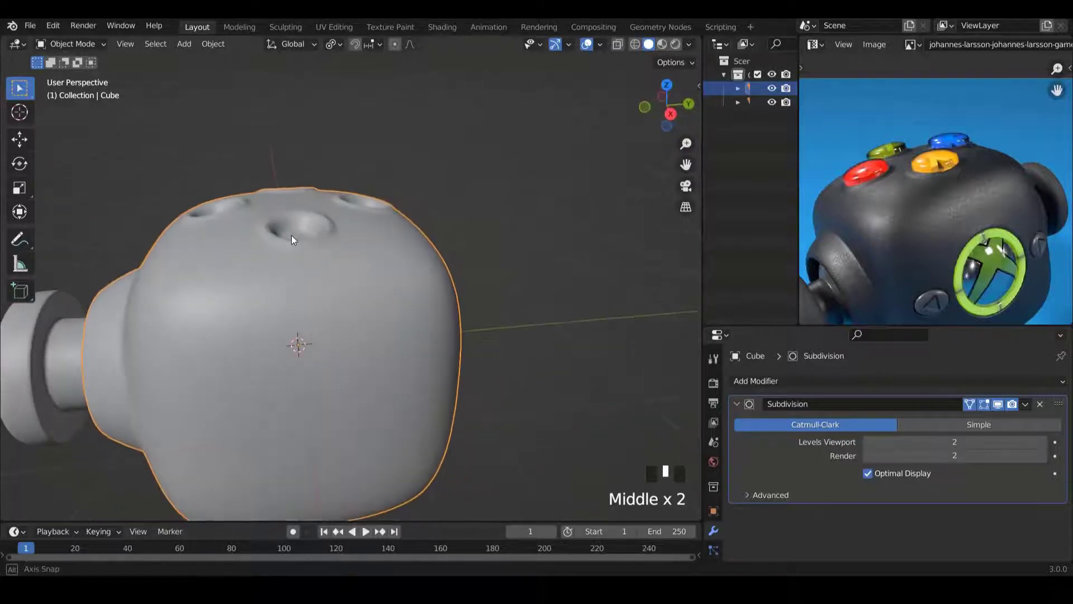
key(shift+a)
mouse_move(287, 237)
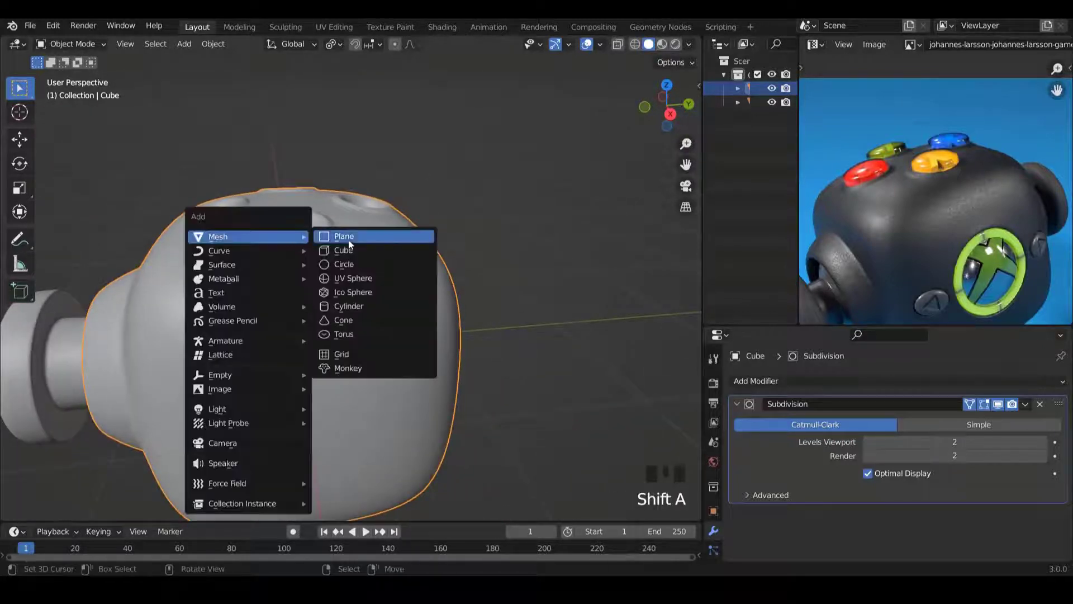
click(350, 278)
scroll(283, 289, down, 2)
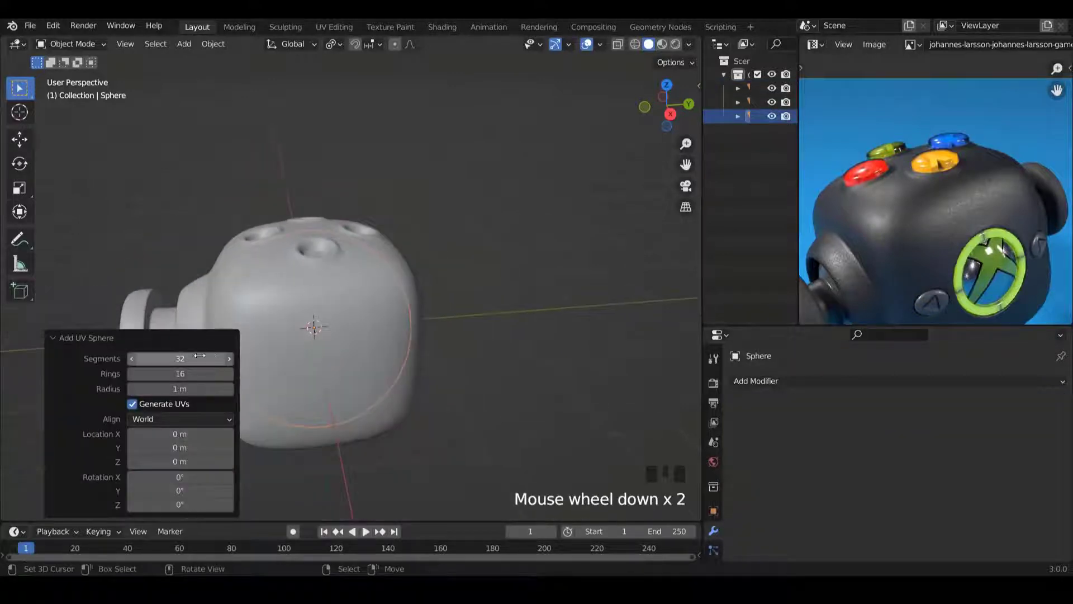
click(179, 358)
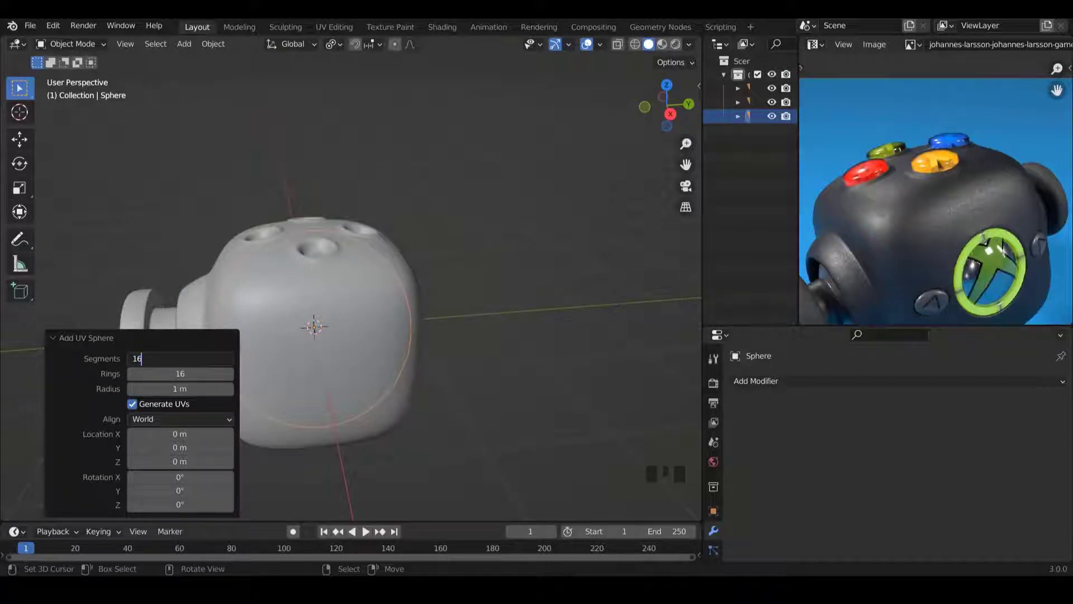
key(Return)
In Edit Mode, raise the sphere mesh above the body by 1.22 m and another 0.447 m or so along Z, and scale it to about 0.318.
scroll(362, 177, up, 1)
key(Tab)
ctrl+scroll(352, 199, down, 2)
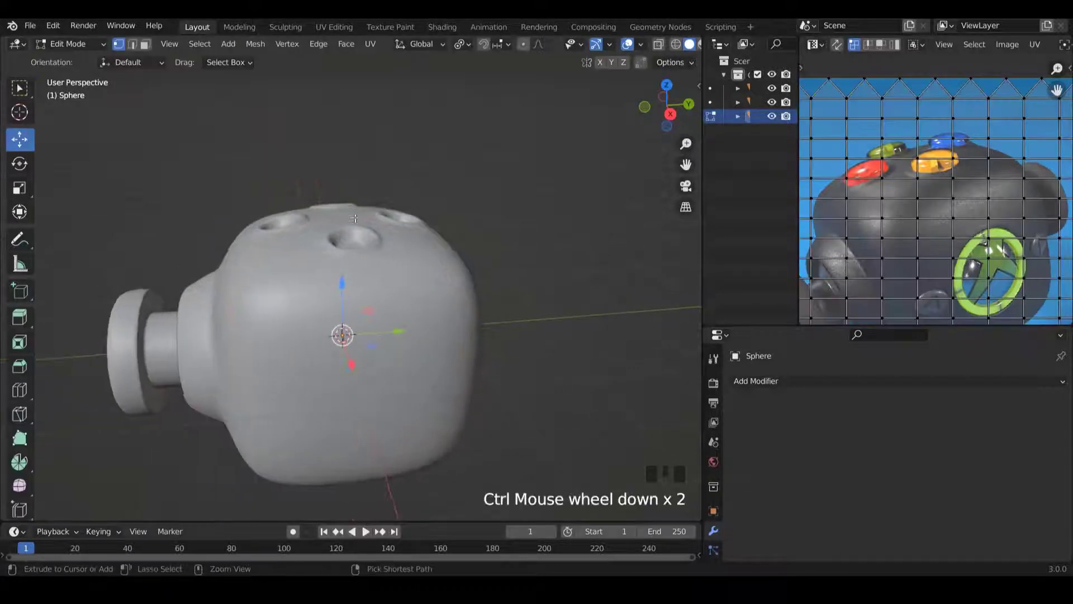
drag(342, 284, 345, 104)
shift+scroll(345, 112, up, 5)
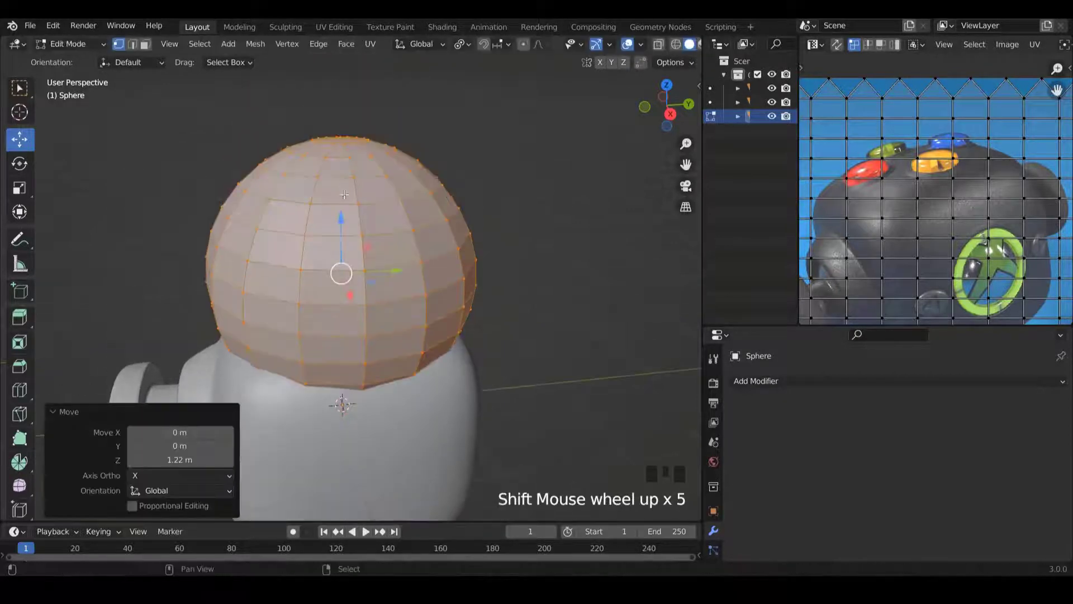
drag(341, 219, 342, 160)
key(s)
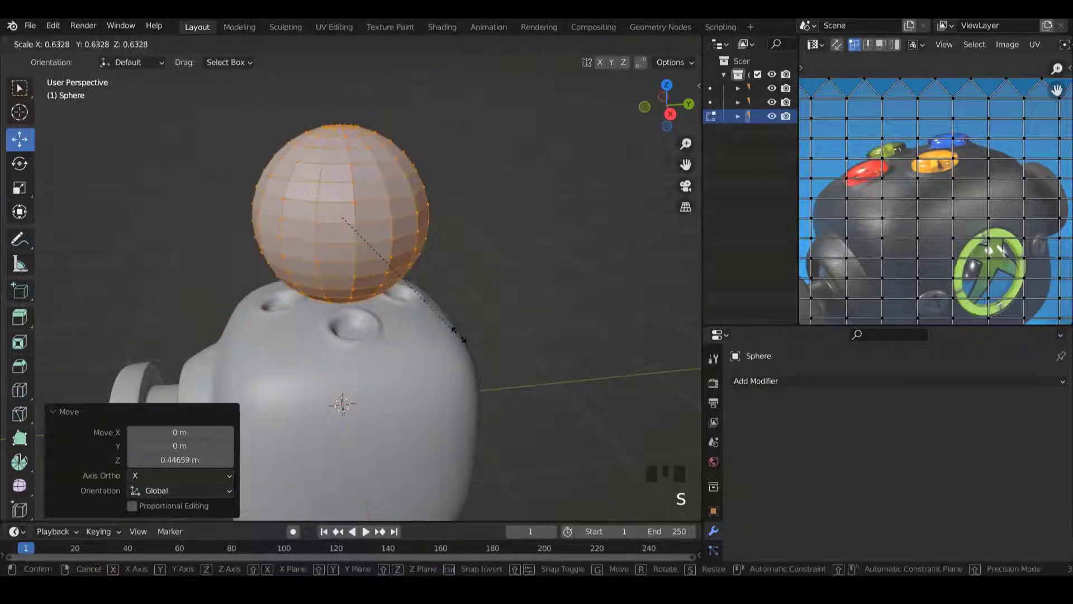
click(323, 154)
scroll(324, 153, up, 4)
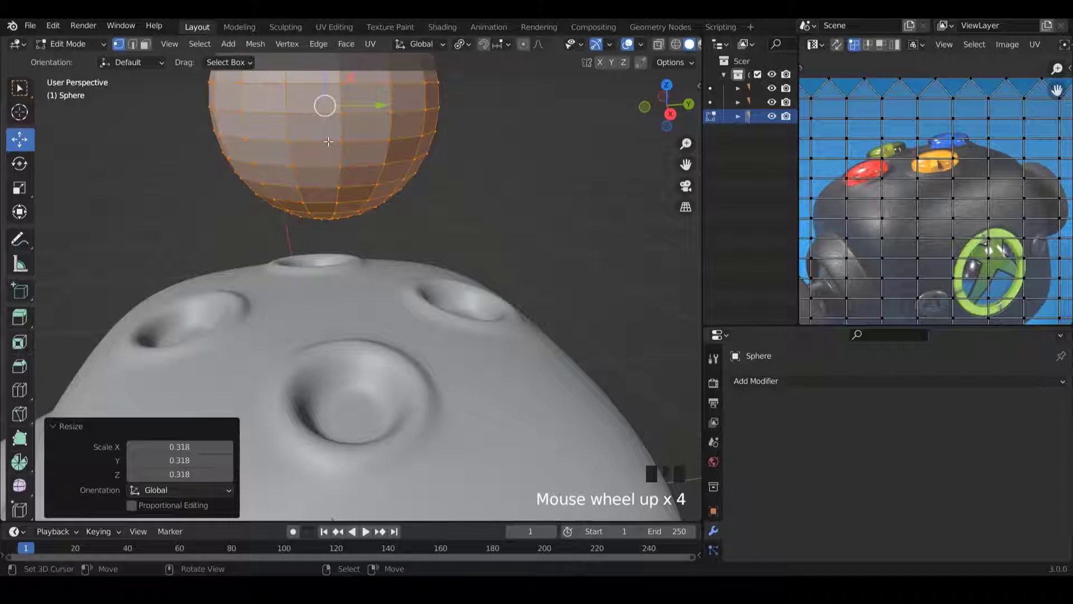
Select the edge loop around the sphere's equator and rip it in place to separate the two halves.
alt+right_click(328, 141)
shift+scroll(327, 168, up, 2)
alt+right_click(330, 167)
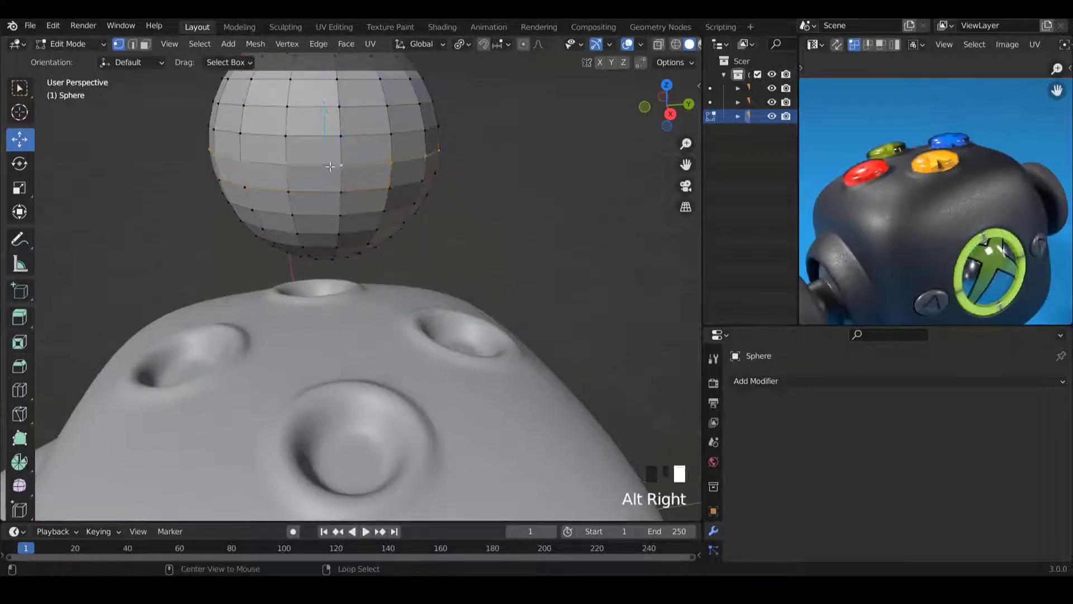
key(v)
right_click(403, 221)
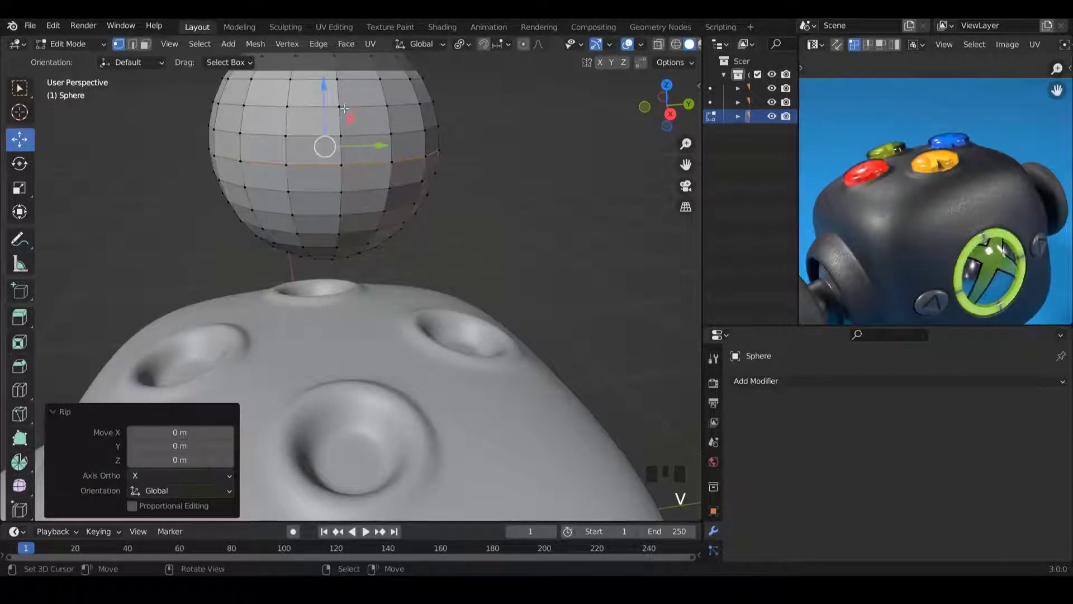
Select the sphere's linked lower half and delete its vertices, keeping the upper dome.
key(l)
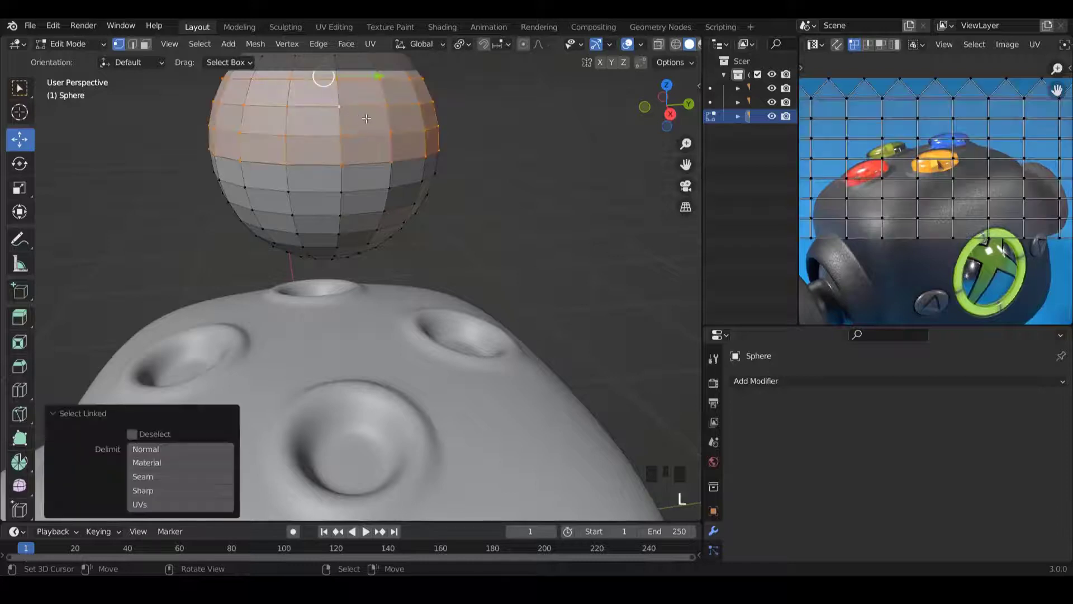
right_click(337, 217)
key(l)
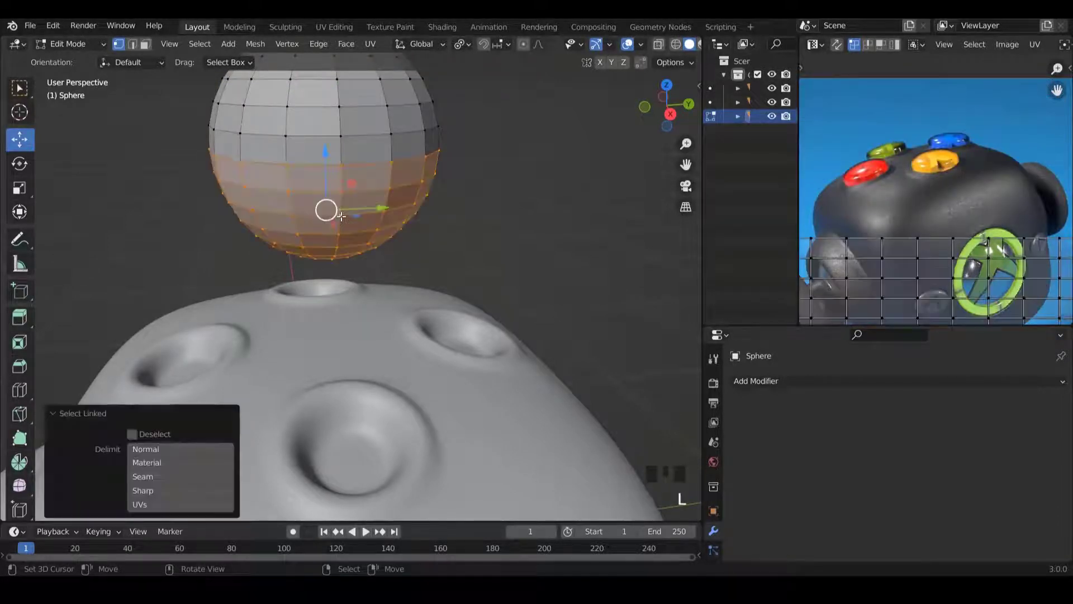
key(Delete)
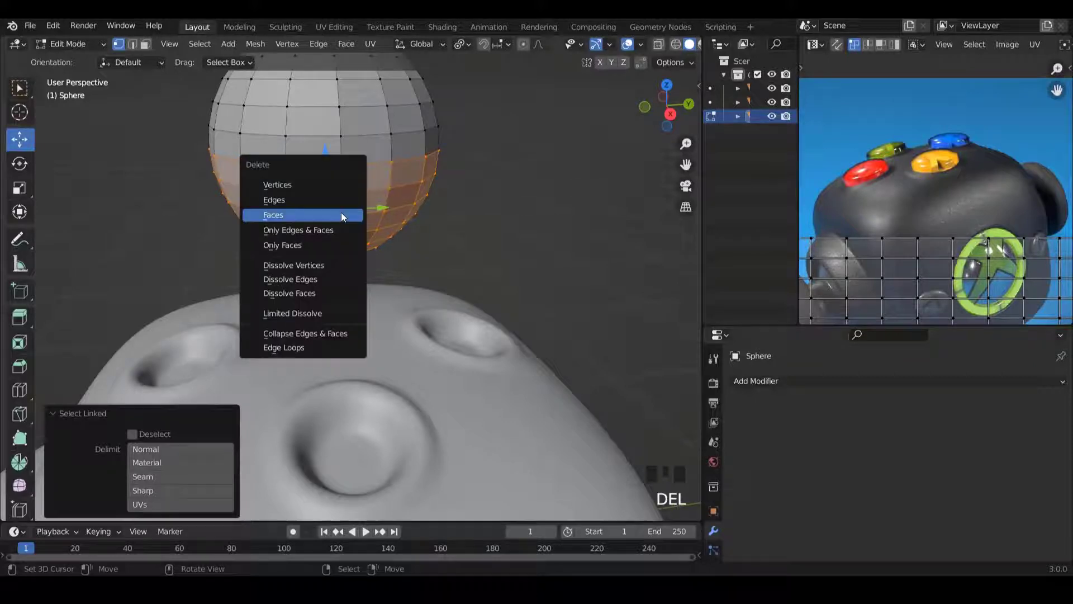
click(324, 180)
Select the single vertex at the very top of the dome.
right_click(349, 129)
shift+scroll(347, 131, up, 5)
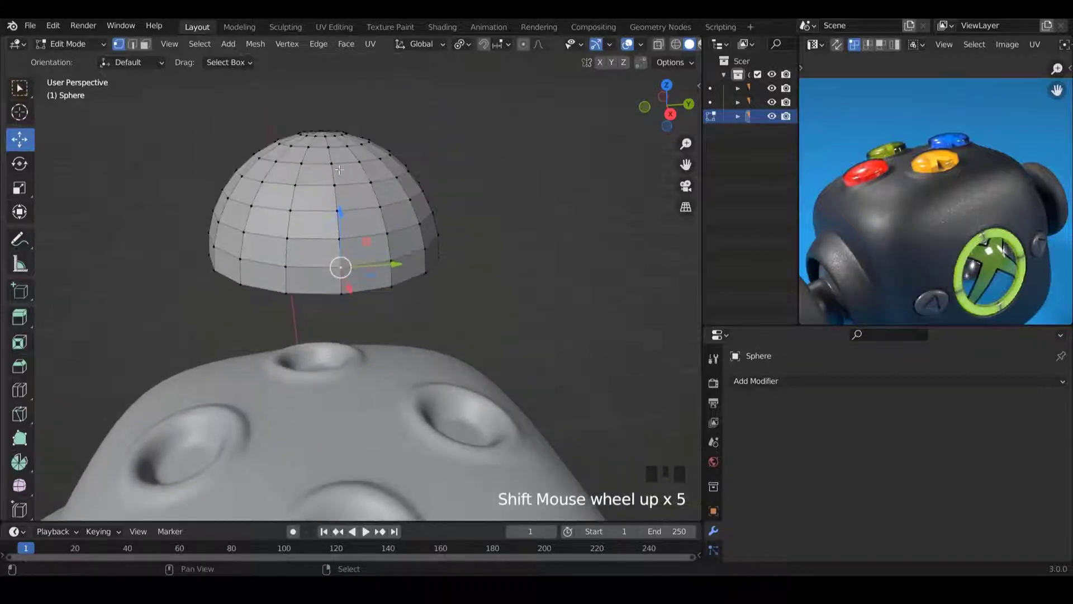
middle_drag(346, 134, 318, 190)
right_click(317, 189)
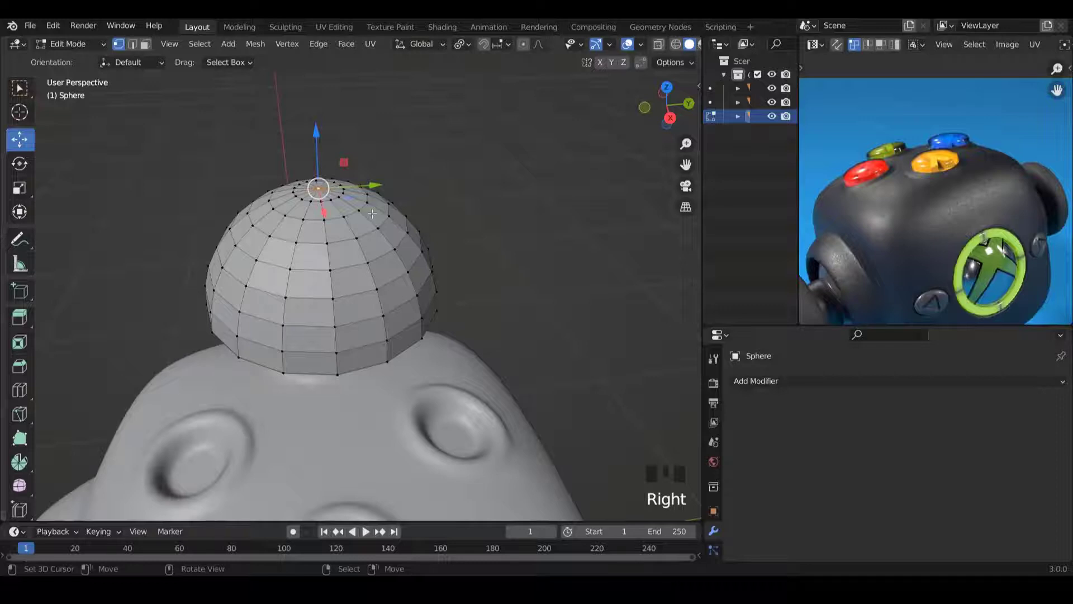
Return the dome to Object Mode, add a Subdivision Surface modifier with viewport level 2, and collapse the modifier's settings.
key(KP_1)
shift+scroll(372, 212, up, 7)
ctrl+scroll(392, 237, up, 4)
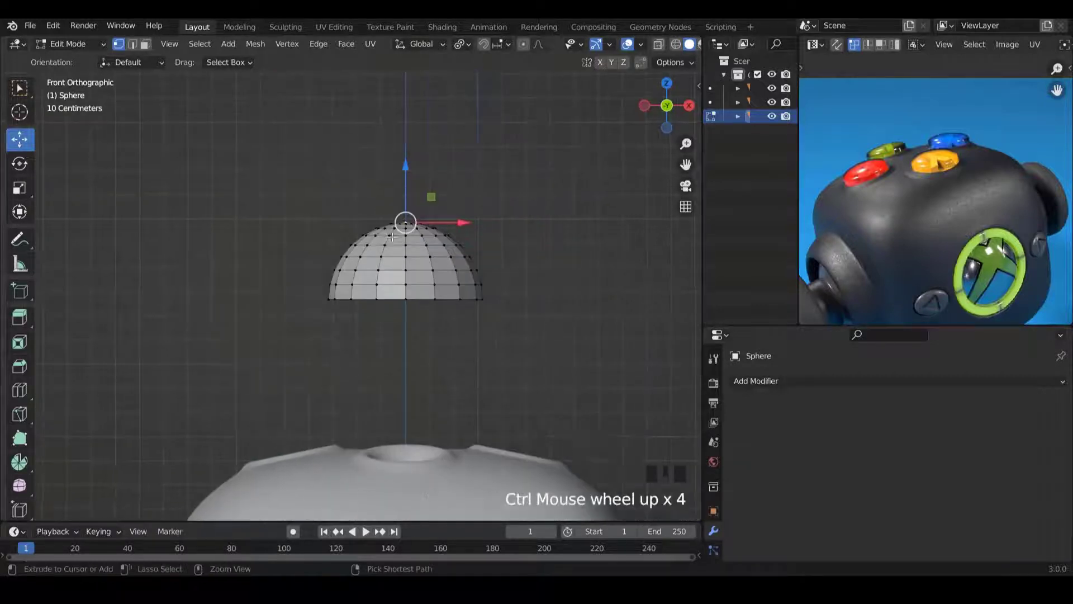
scroll(392, 237, up, 3)
ctrl+scroll(416, 251, up, 4)
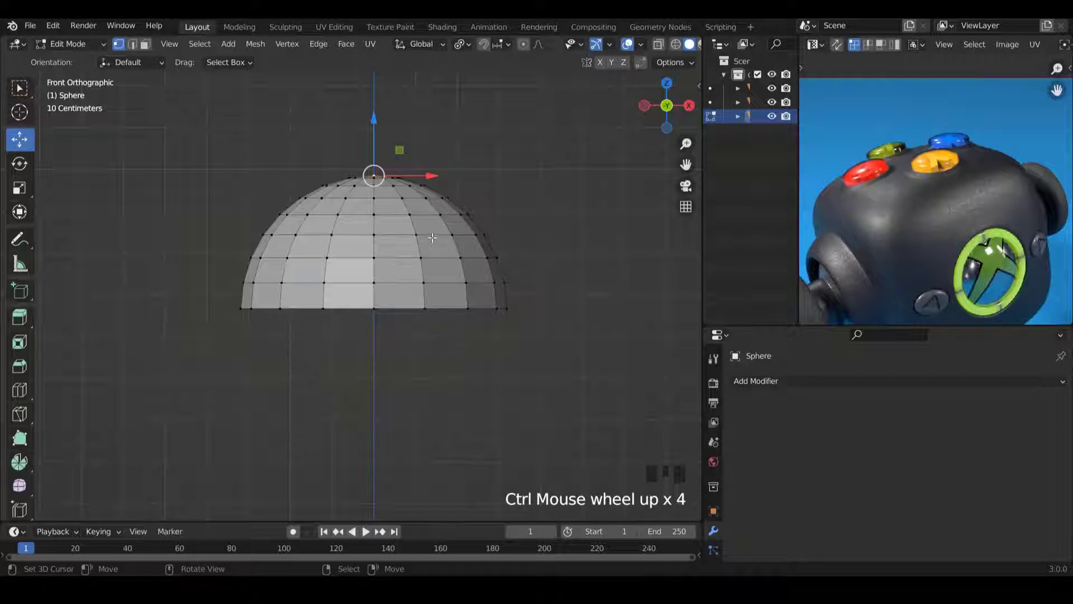
key(Tab)
click(820, 381)
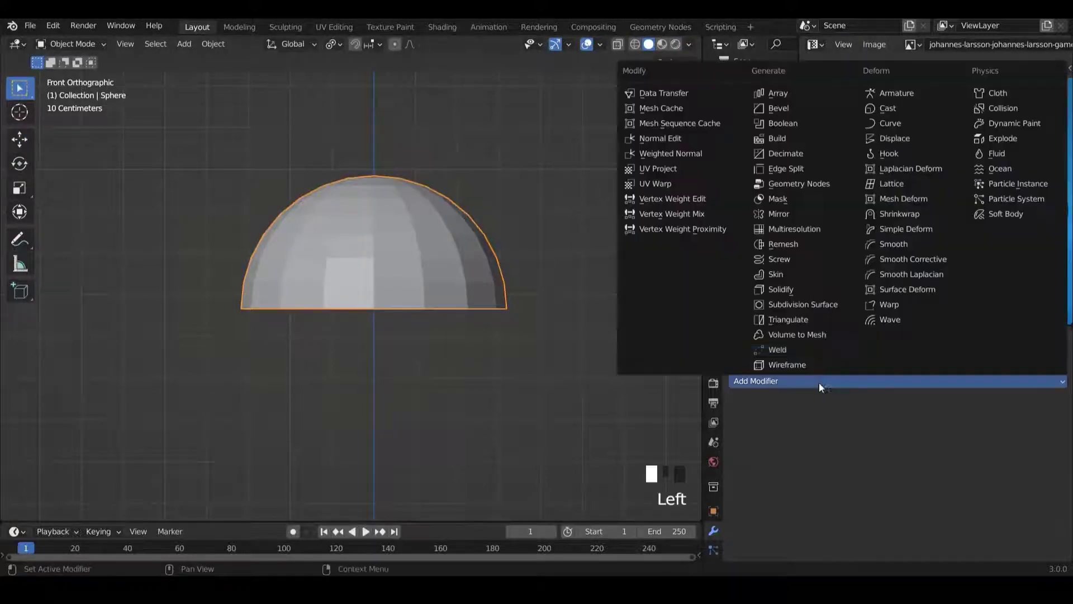
click(804, 304)
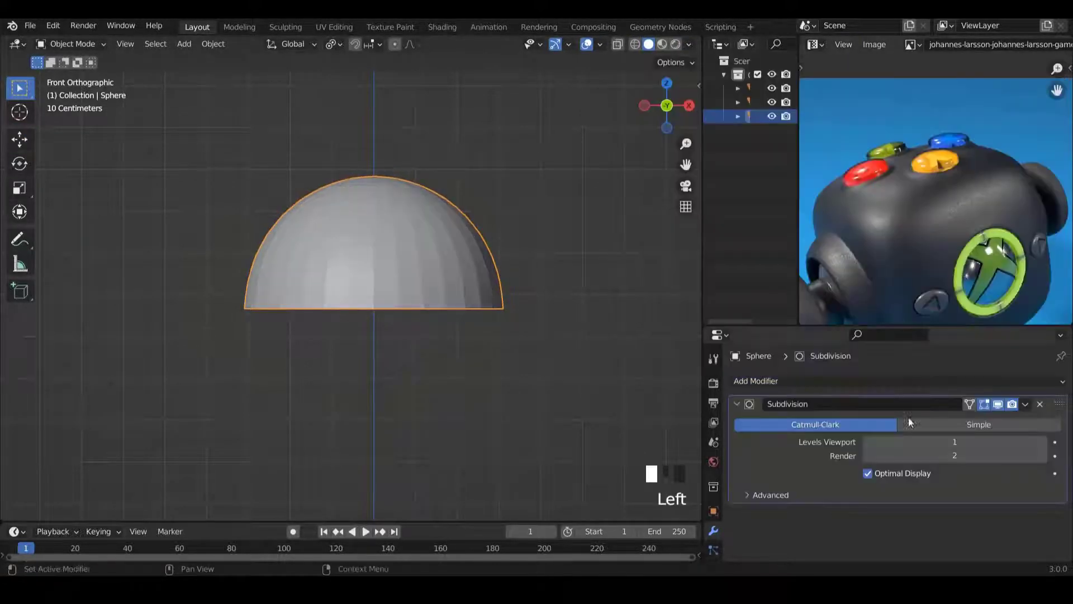
click(1042, 442)
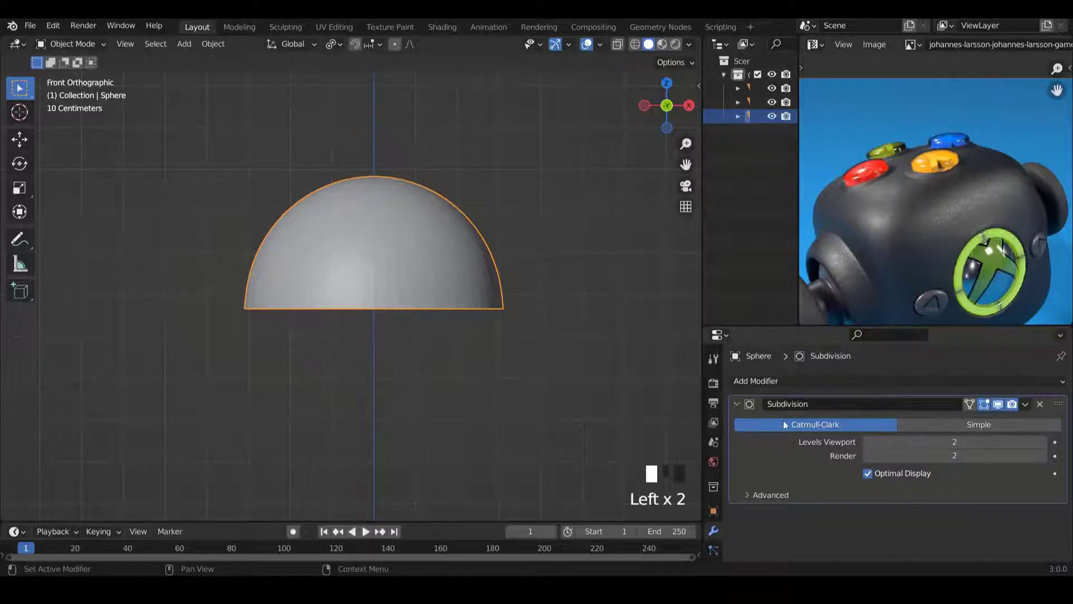
click(737, 405)
shift+scroll(478, 279, up, 2)
scroll(478, 277, up, 1)
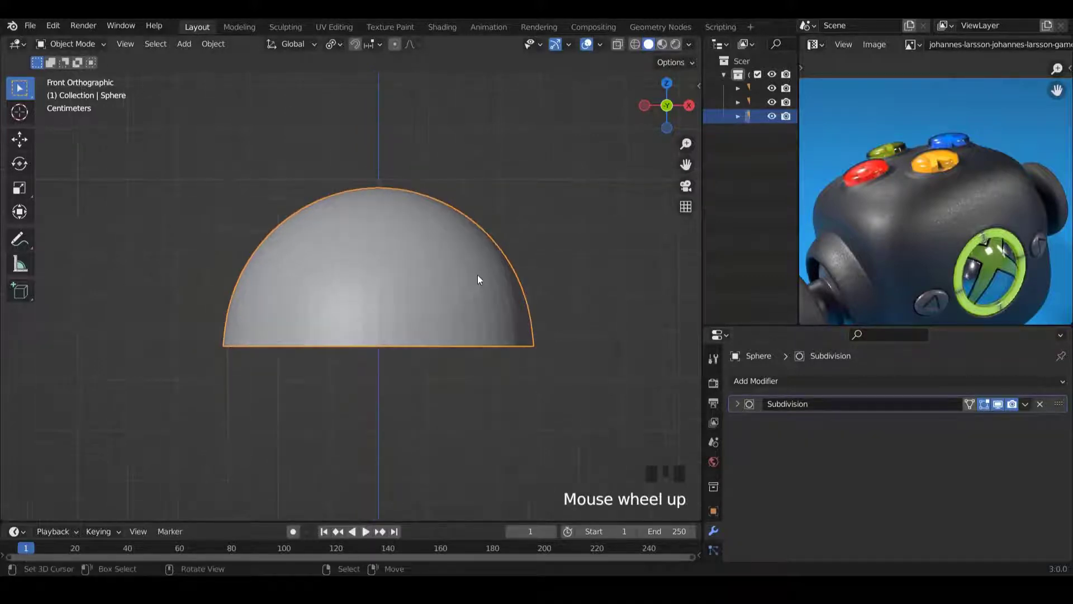
Flatten the dome by lowering its top vertex about 0.123 m along Z with smooth proportional editing.
key(Tab)
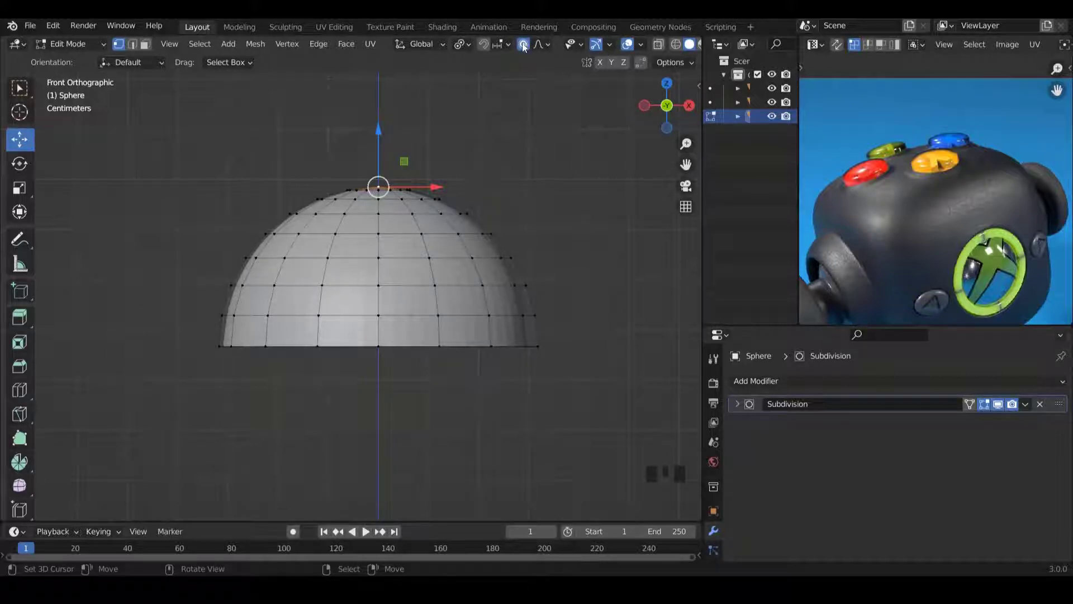
drag(378, 130, 382, 190)
scroll(381, 185, down, 3)
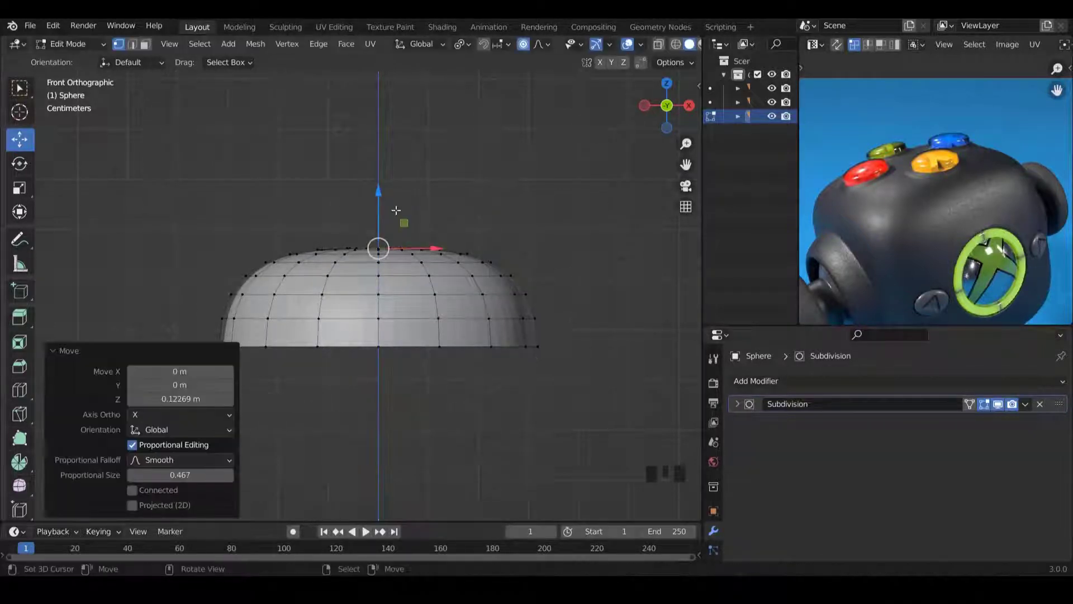
middle_drag(382, 190, 481, 242)
key(Tab)
scroll(435, 236, down, 4)
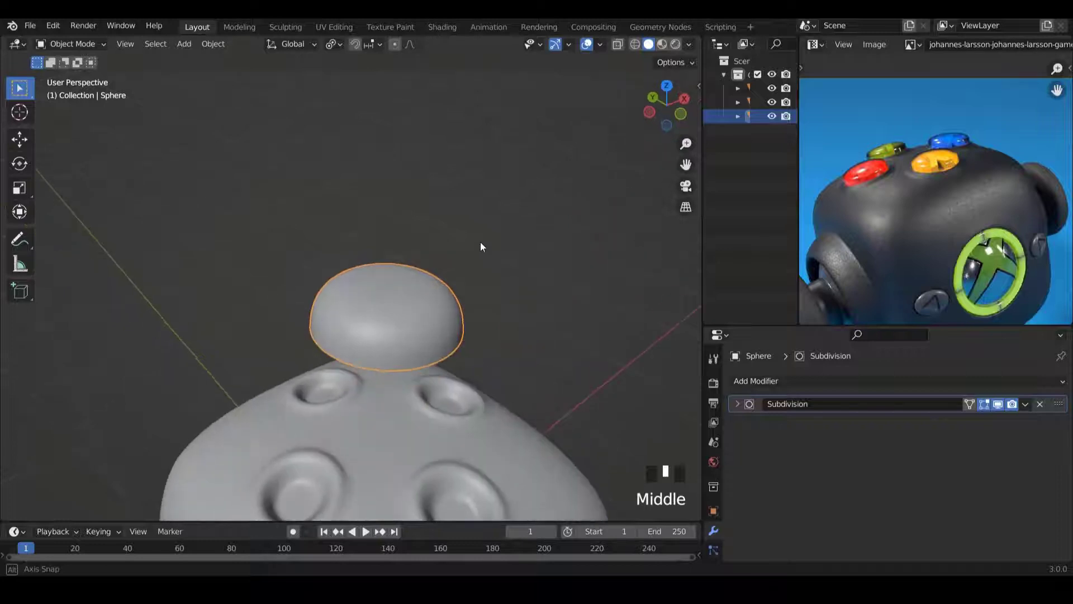
Shade the flattened dome smooth.
key(w)
click(475, 245)
scroll(477, 268, down, 2)
mouse_move(477, 283)
middle_down()
mouse_move(508, 312)
mouse_move(492, 278)
mouse_move(463, 284)
middle_up()
Select the dome's whole mesh and move it over the socket on the +X side with proportional editing turned off.
key(Tab)
key(a)
key(a)
key(a)
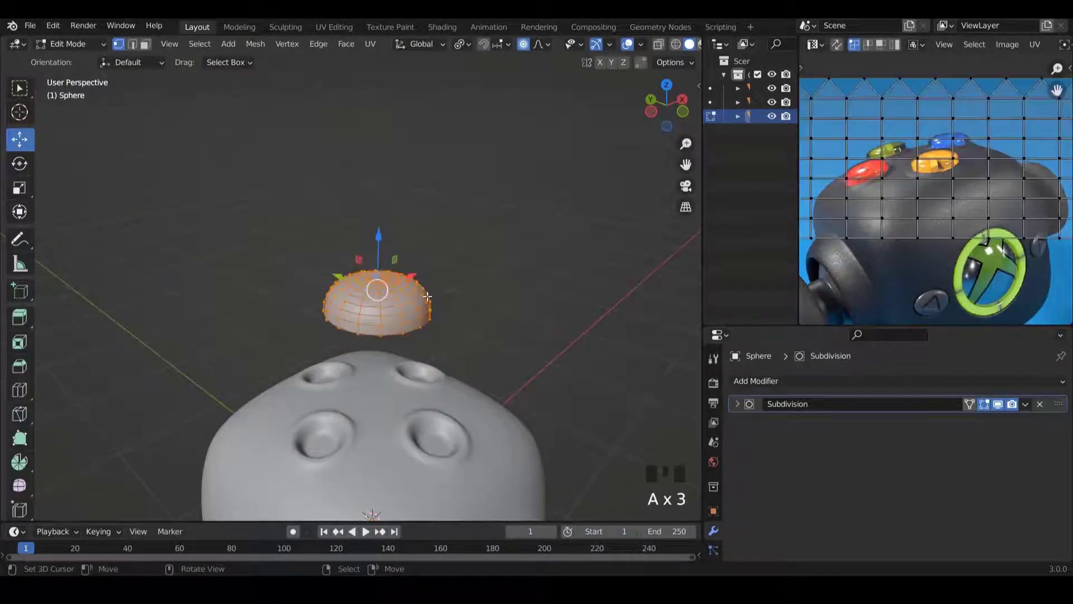
key(KP_7)
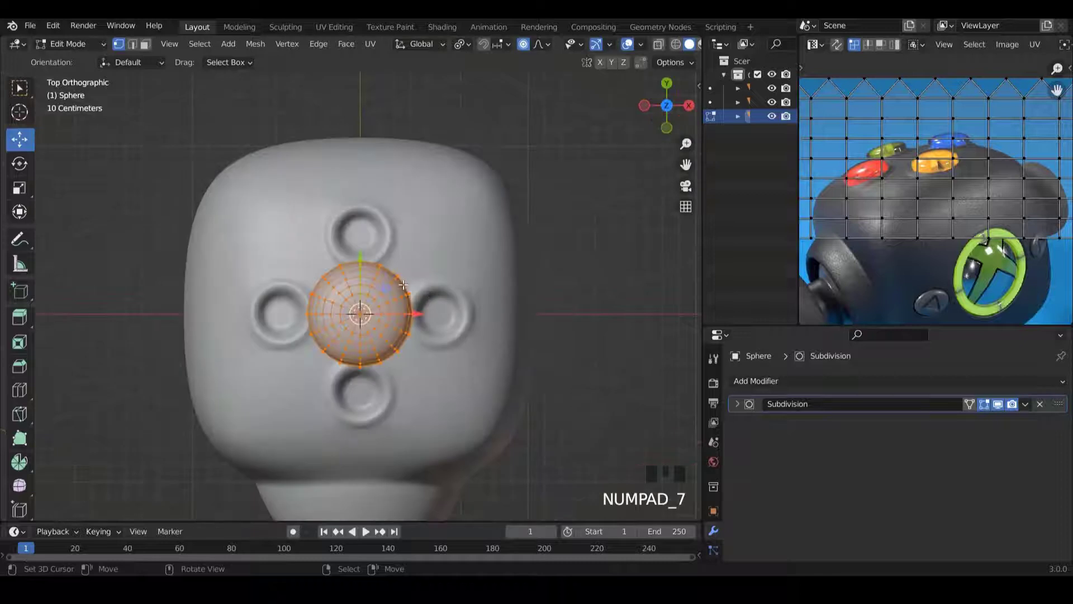
scroll(403, 285, up, 1)
drag(421, 320, 483, 325)
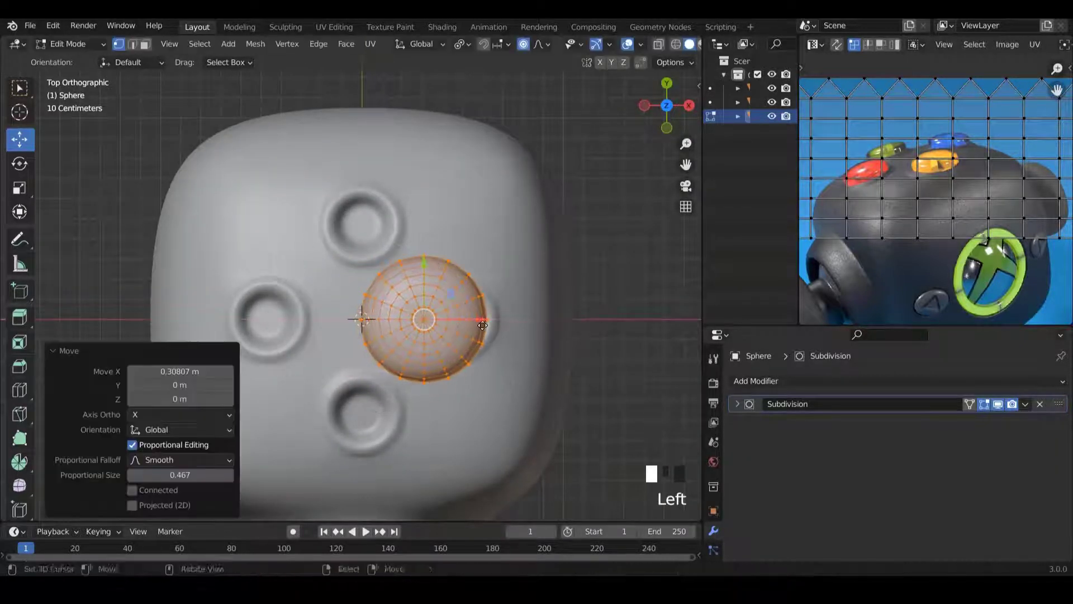
key(ctrl+z)
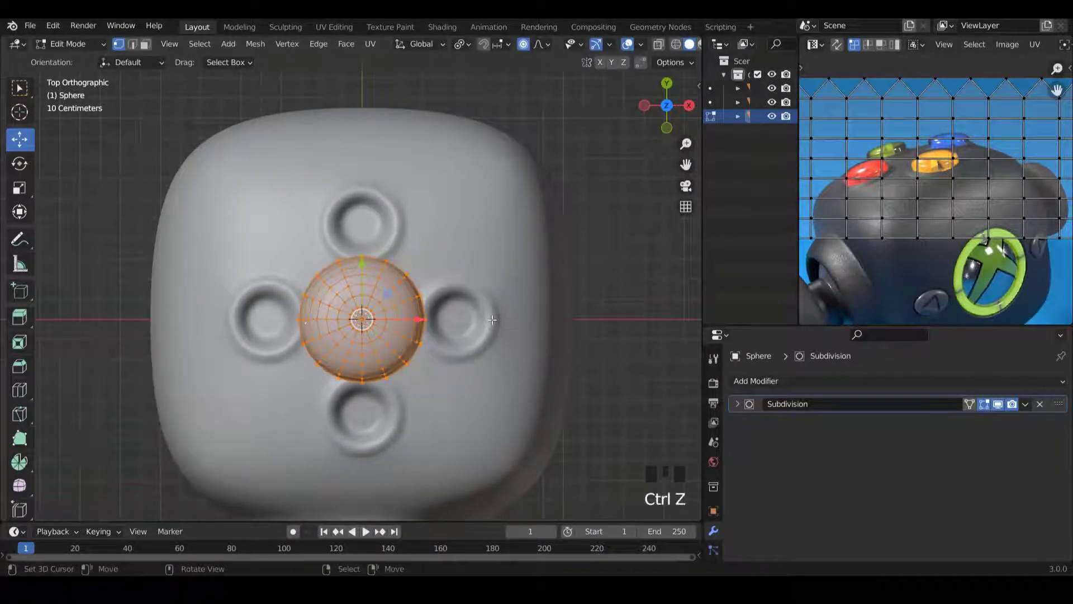
scroll(483, 322, up, 3)
ctrl+scroll(391, 291, up, 3)
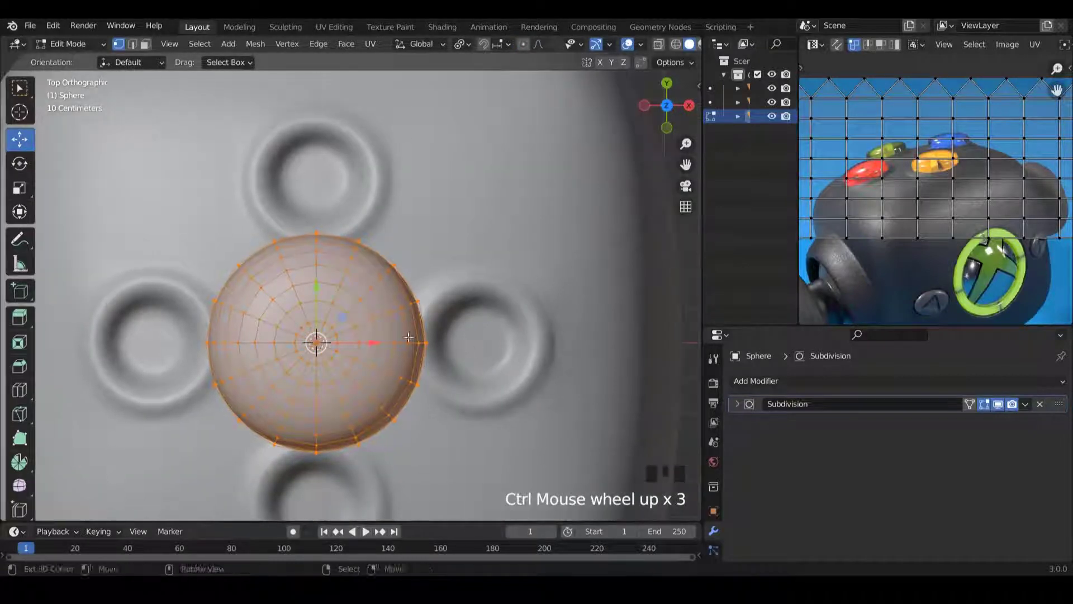
shift+scroll(327, 253, down, 4)
drag(317, 232, 318, 252)
drag(374, 308, 527, 315)
Scale the dome uniformly to about 0.517, then shrink it further to fit within the socket rim.
key(s)
click(532, 358)
ctrl+scroll(492, 355, up, 4)
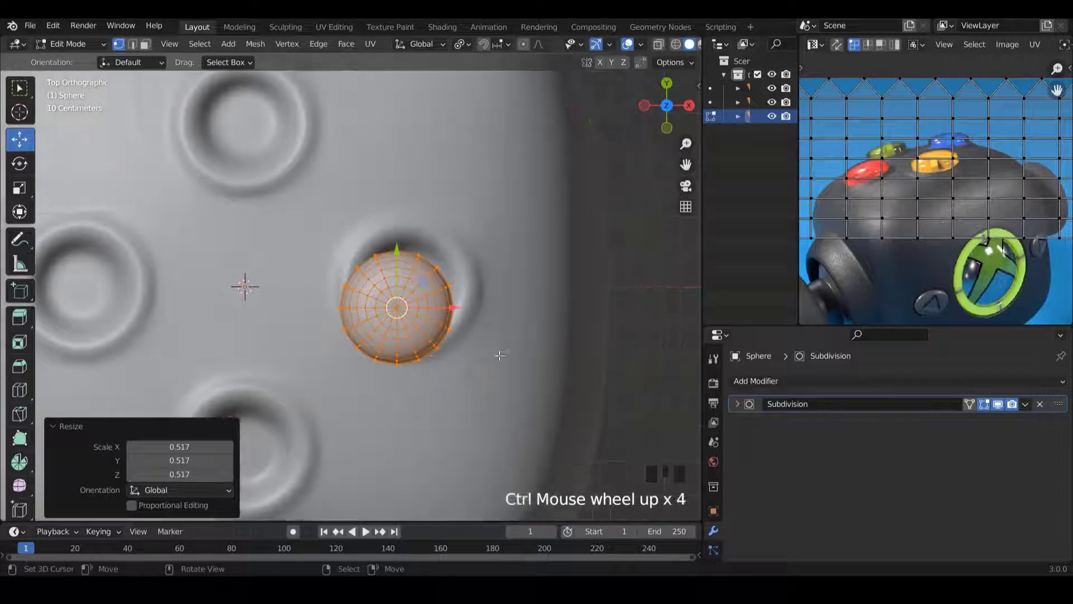
scroll(492, 355, up, 2)
key(s)
click(530, 392)
Centre the dome in the socket along X and Y and scale it uniformly to about 0.947.
drag(468, 314, 481, 314)
drag(432, 270, 432, 253)
drag(493, 300, 499, 301)
drag(436, 245, 436, 233)
drag(497, 289, 498, 289)
key(s)
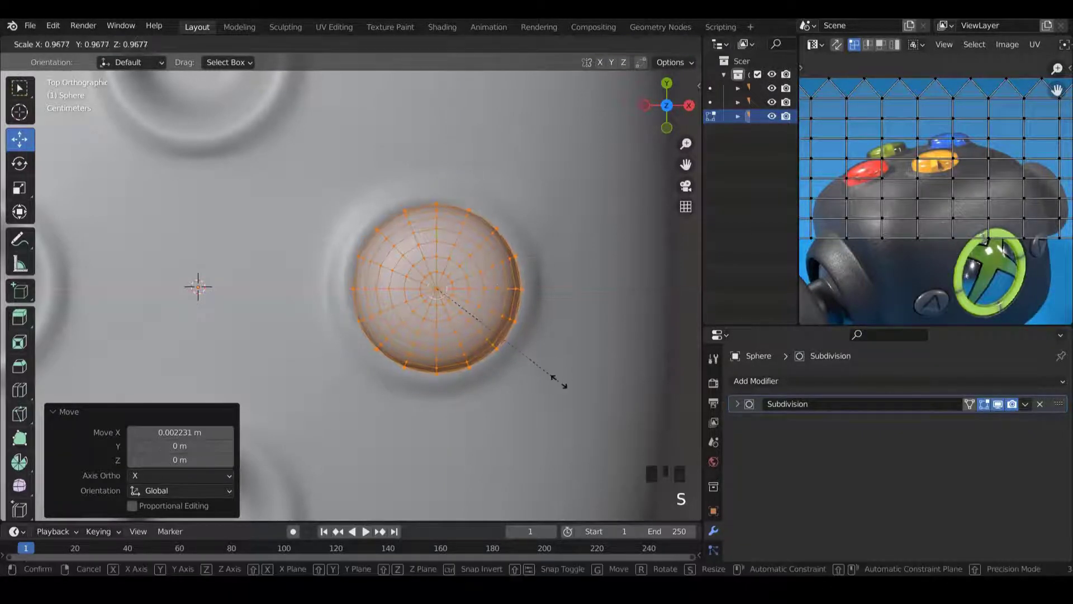
click(538, 378)
Lower the dome onto the body about 0.689 m along Z, then about 0.027 m more.
key(KP_1)
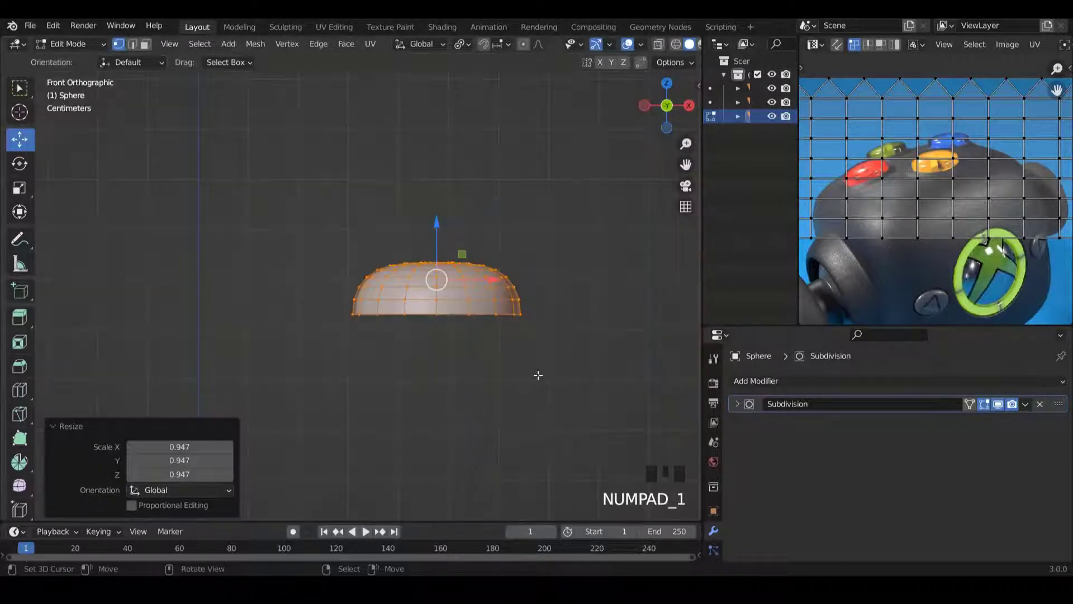
shift+scroll(498, 347, down, 3)
scroll(451, 277, up, 4)
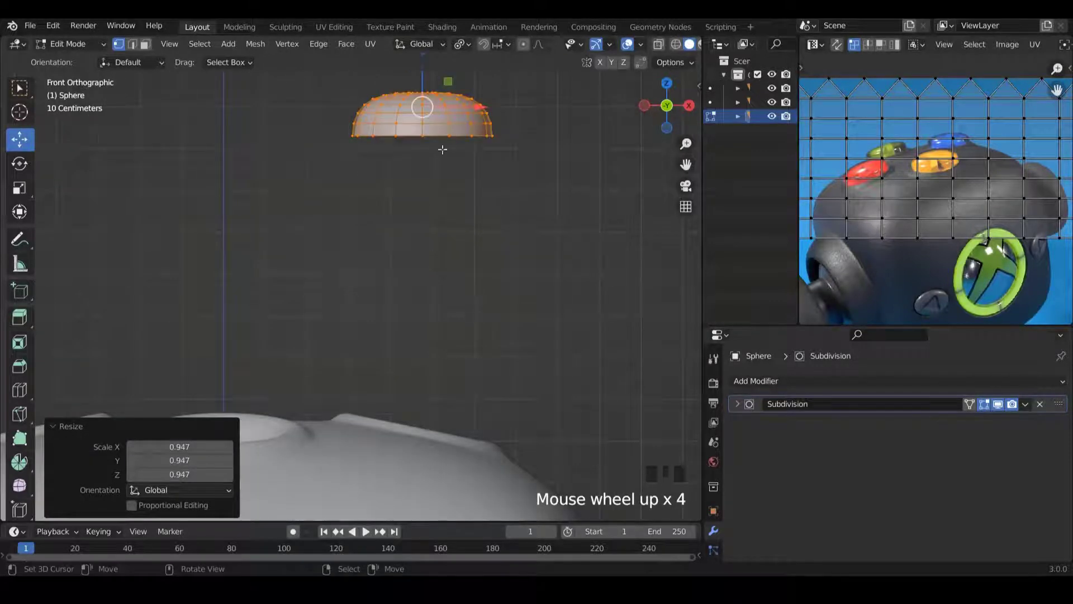
shift+scroll(442, 143, up, 6)
drag(428, 135, 416, 417)
shift+scroll(438, 333, down, 4)
scroll(437, 331, up, 1)
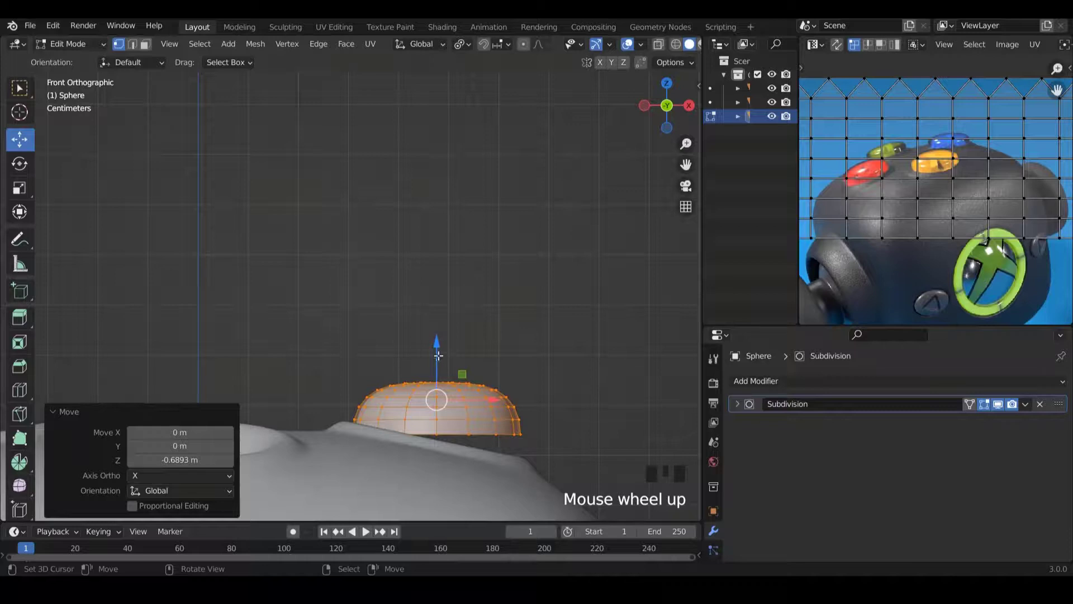
drag(438, 356, 438, 369)
Sink the dome about 0.061 m further into the socket along Z.
shift+scroll(452, 317, down, 6)
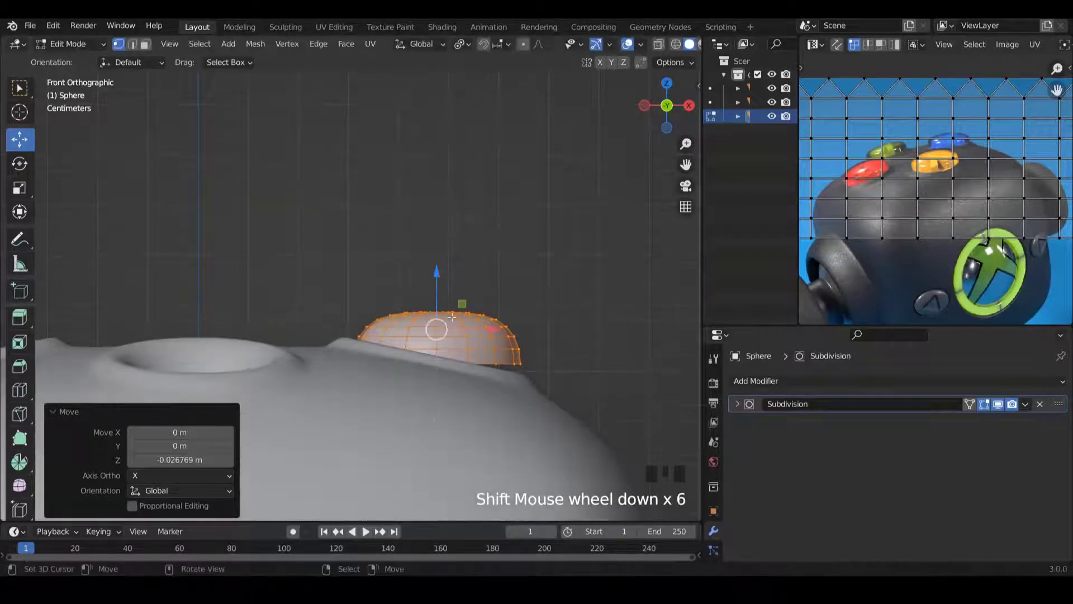
scroll(453, 322, up, 1)
ctrl+scroll(475, 346, up, 2)
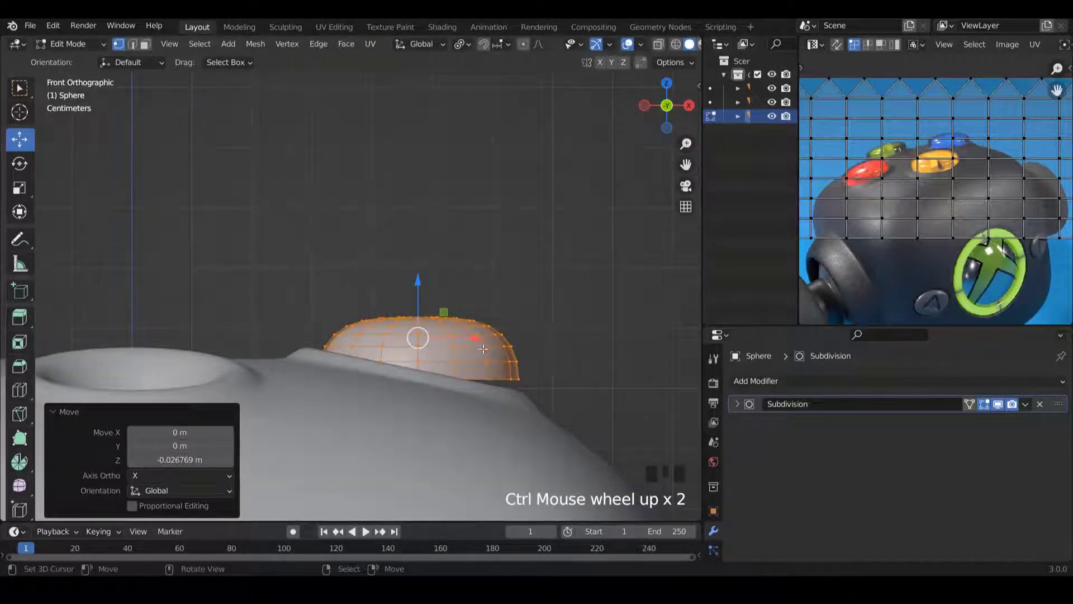
scroll(535, 299, down, 2)
middle_drag(535, 299, 429, 288)
shift+scroll(428, 288, down, 3)
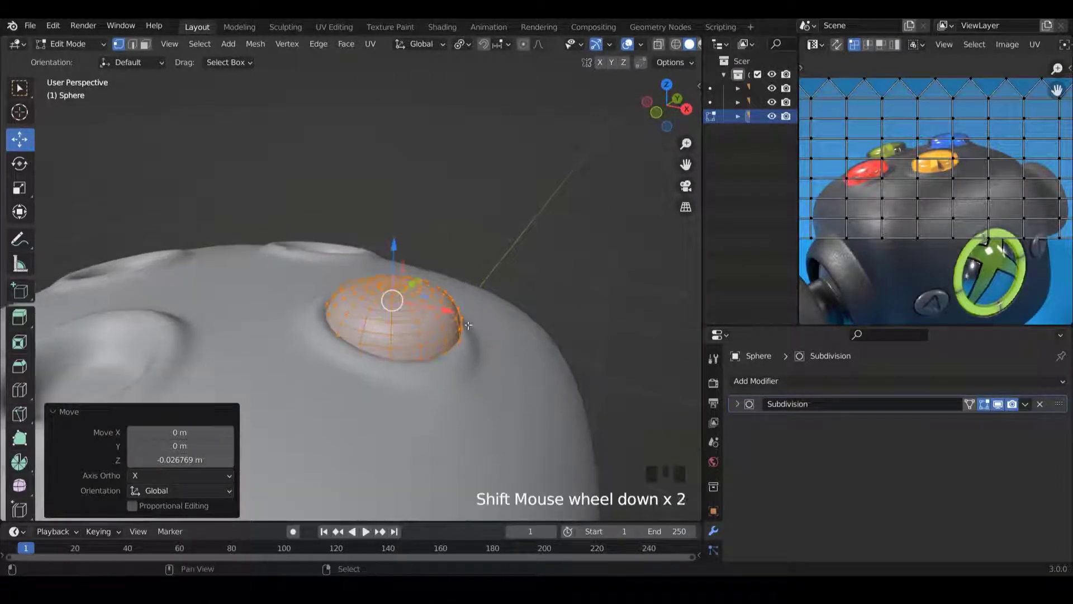
drag(399, 236, 392, 270)
Select the dome's linked mesh, lower it slightly deeper into the socket, and deselect the object.
alt+right_click(392, 332)
scroll(392, 271, up, 3)
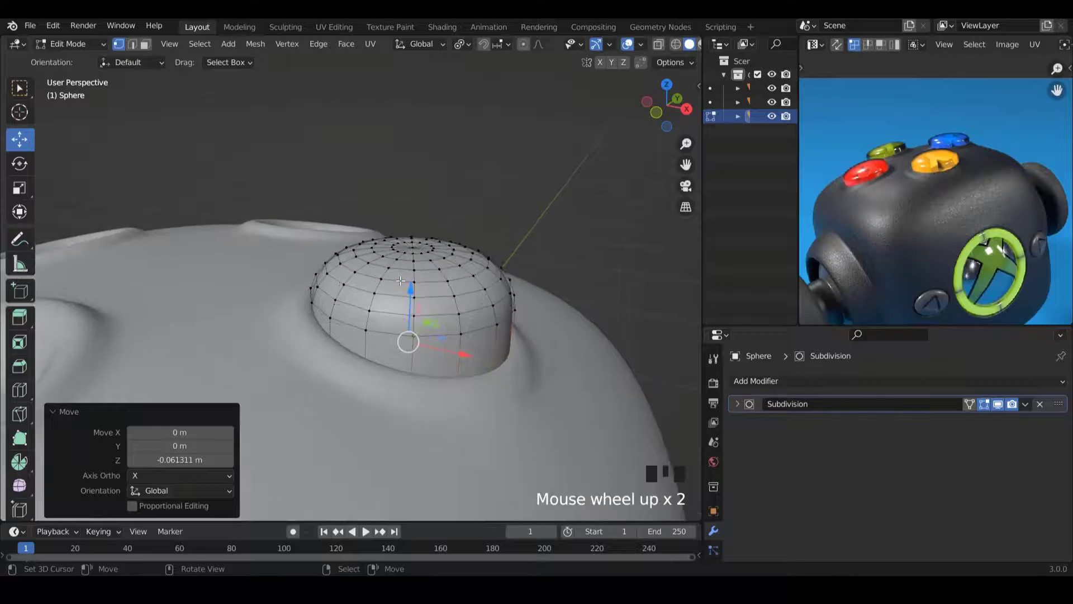
key(Tab)
key(Tab)
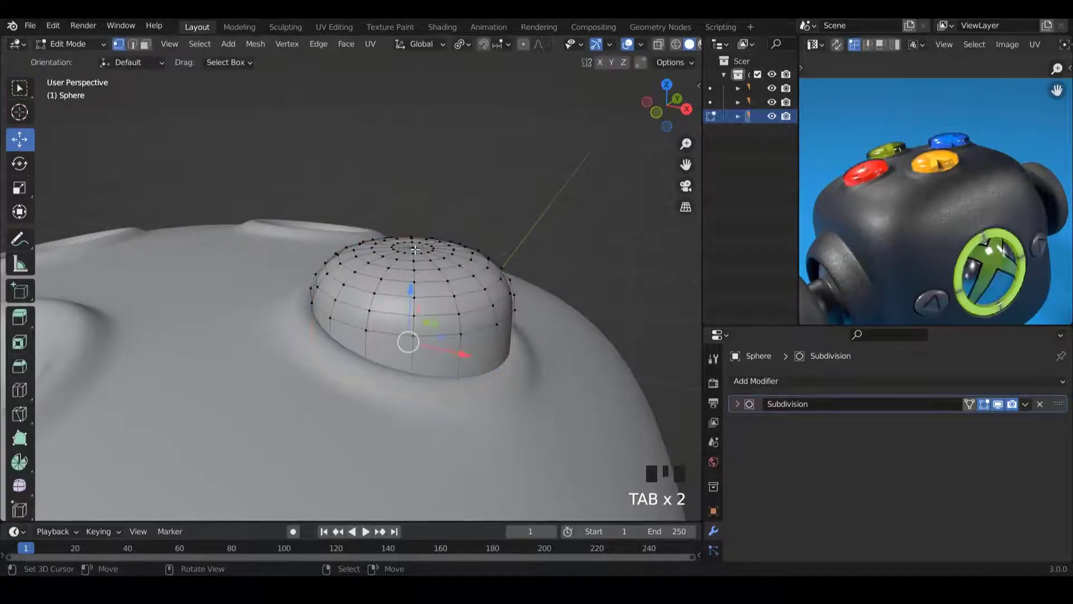
right_click(415, 250)
key(ctrl+l)
drag(417, 221, 419, 246)
key(Tab)
key(alt+a)
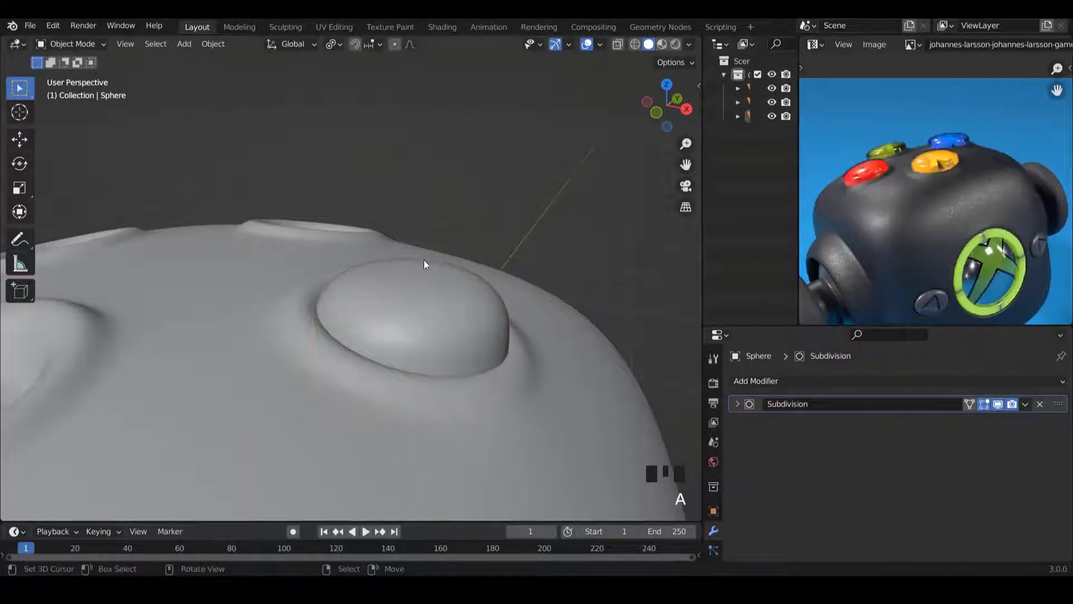
Select the main body object and isolate it in local view.
scroll(436, 302, down, 5)
mouse_move(450, 344)
middle_down()
mouse_move(415, 404)
mouse_move(366, 338)
mouse_move(315, 345)
mouse_move(280, 382)
mouse_move(288, 397)
mouse_move(426, 407)
mouse_move(428, 421)
mouse_move(425, 397)
middle_up()
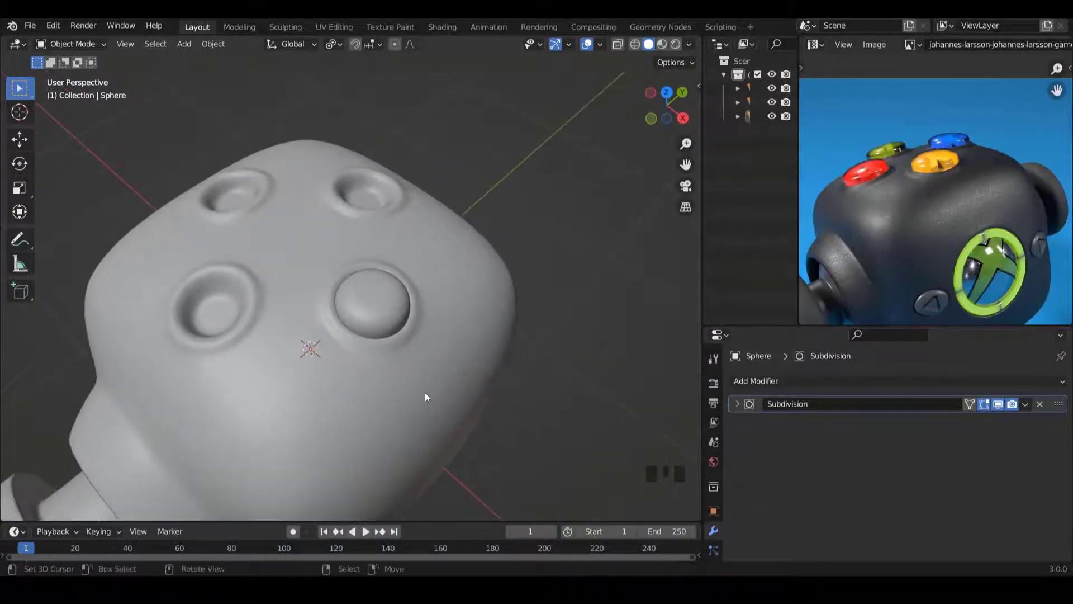
key(KP_7)
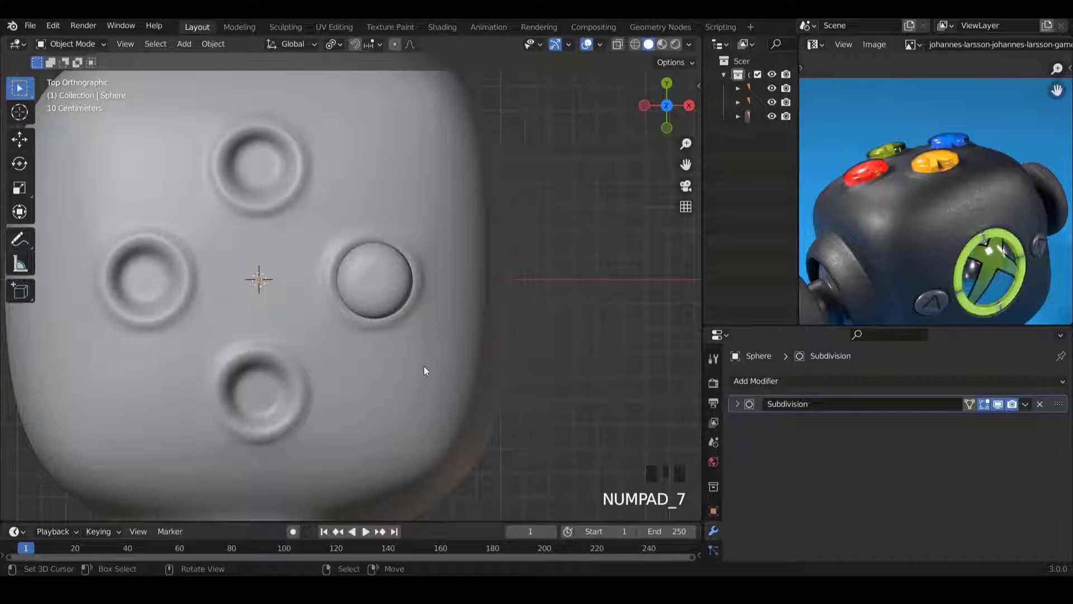
middle_drag(531, 340, 438, 271)
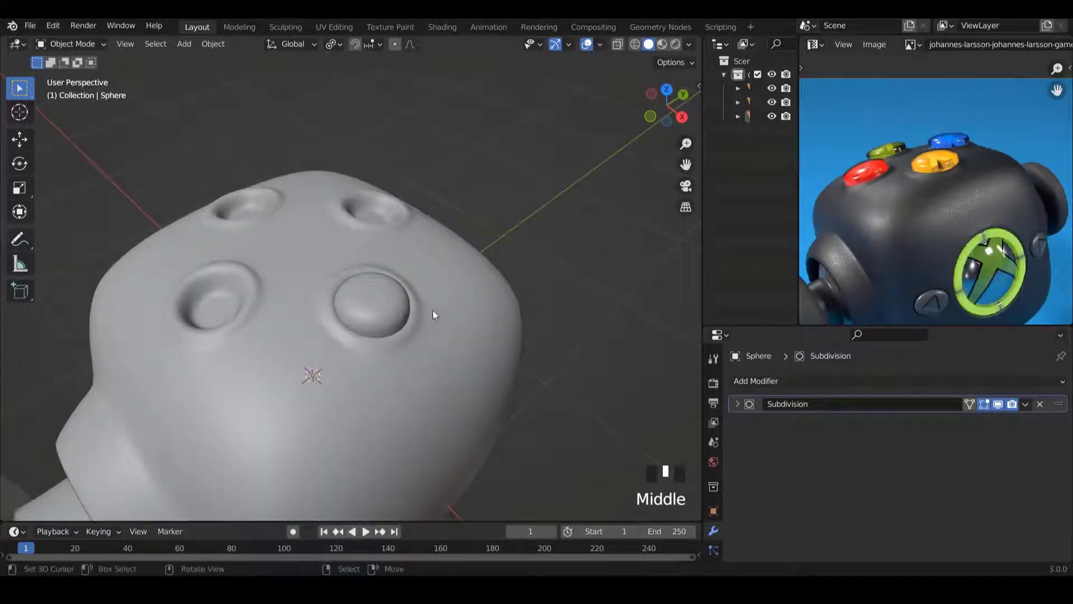
ctrl+scroll(443, 311, down, 5)
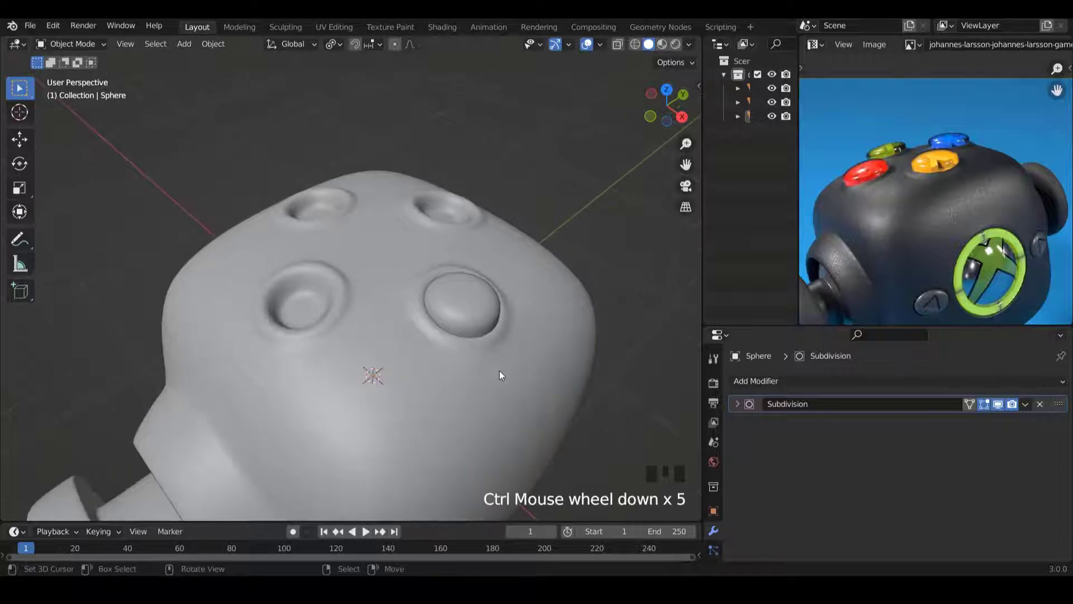
right_click(363, 329)
scroll(371, 310, down, 1)
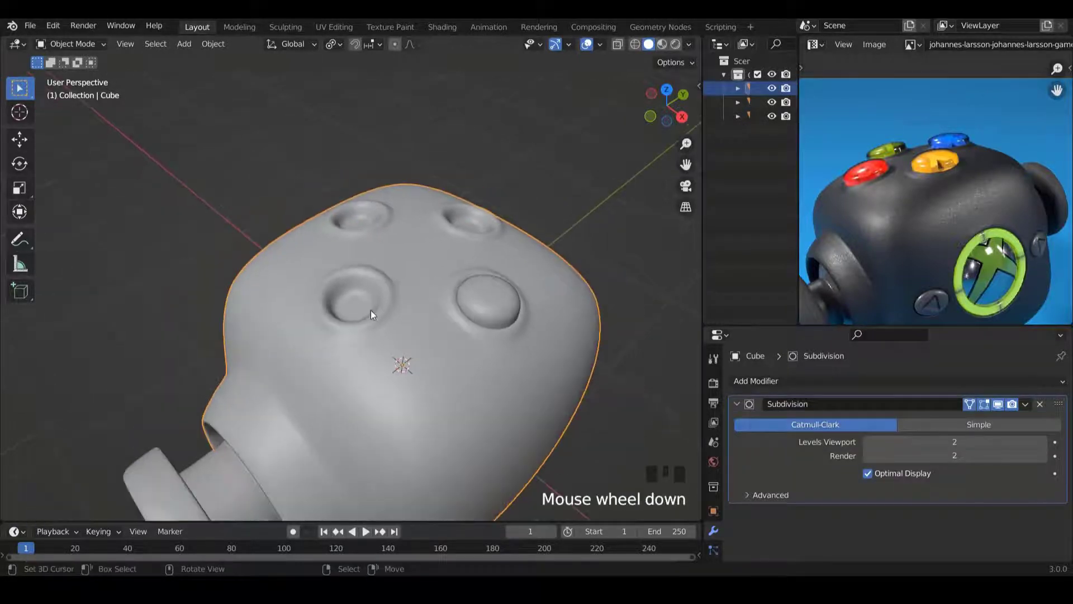
scroll(398, 321, up, 2)
key(KP_Divide)
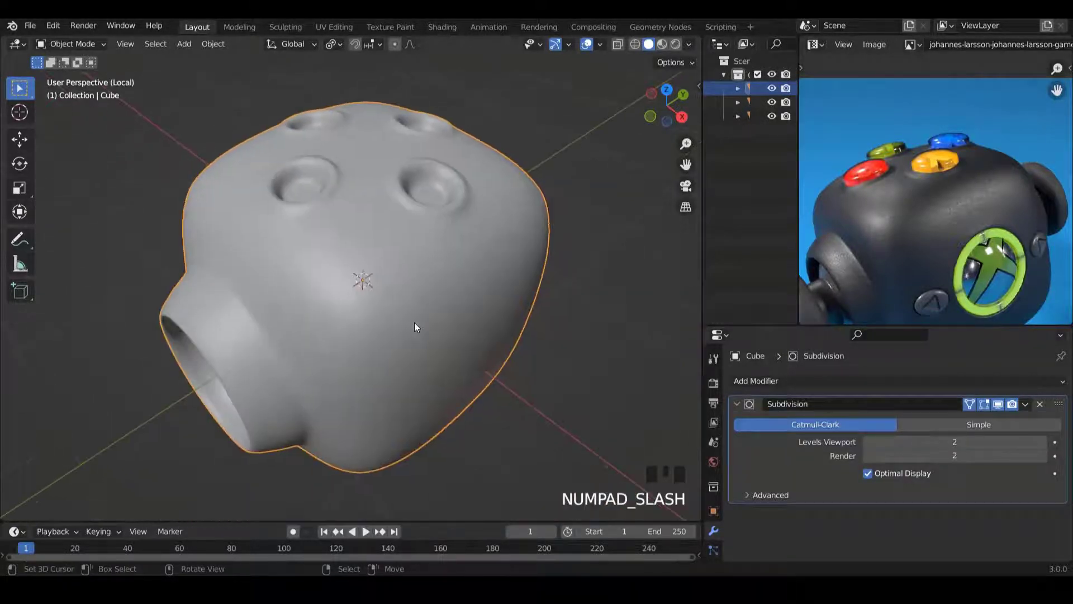
Select the centre vertices of all four socket floors and expand the selection twice to cover the floors.
shift+scroll(414, 322, up, 7)
scroll(419, 296, up, 3)
shift+scroll(424, 291, down, 4)
middle_drag(435, 263, 508, 311)
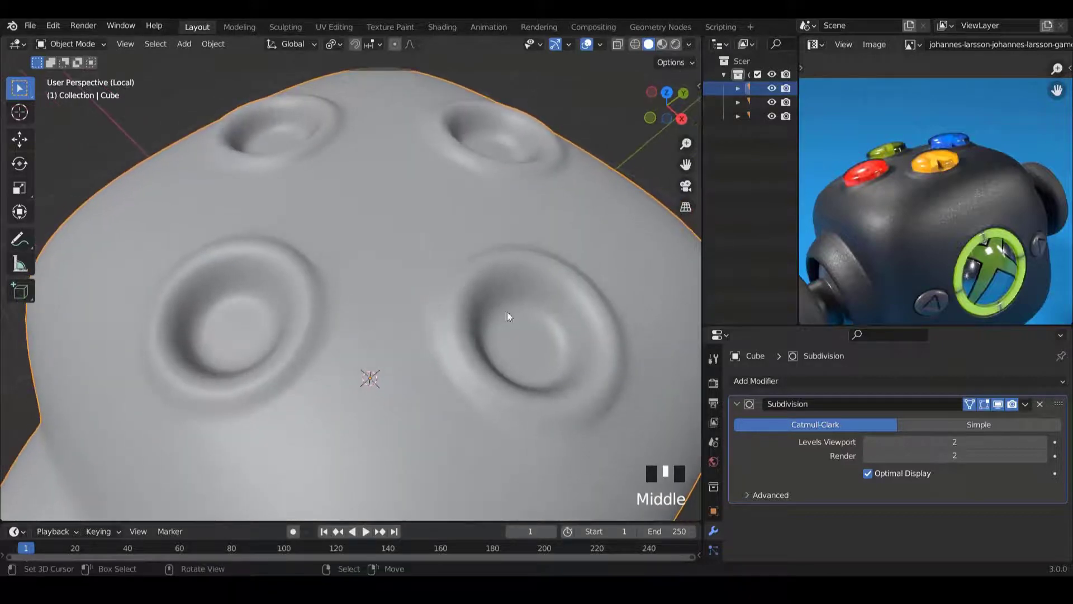
key(Tab)
right_click(236, 327)
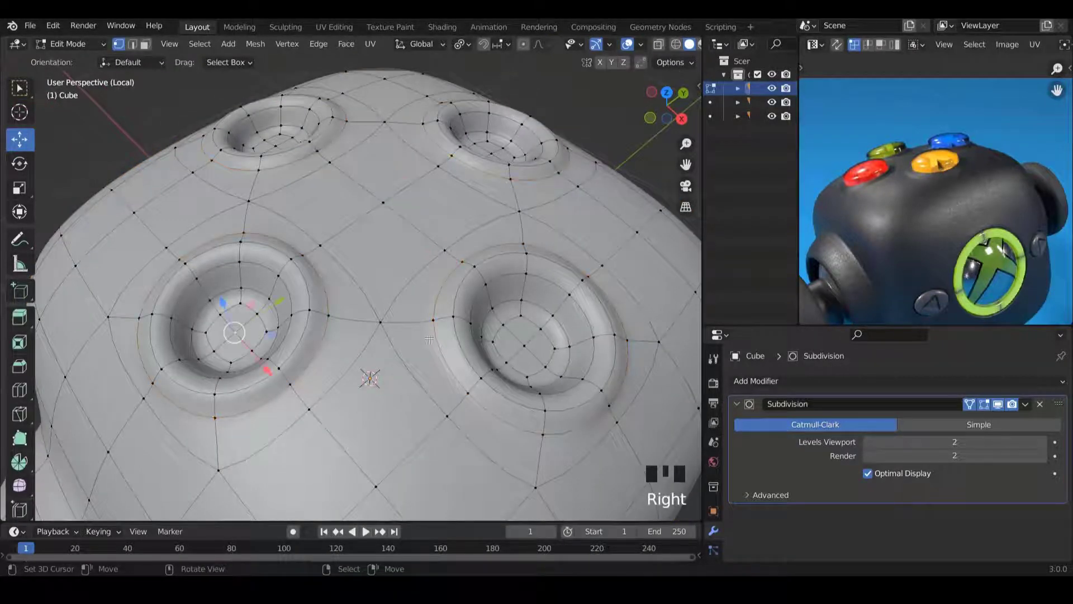
shift+right_click(523, 345)
middle_drag(503, 156, 495, 168)
shift+right_click(496, 171)
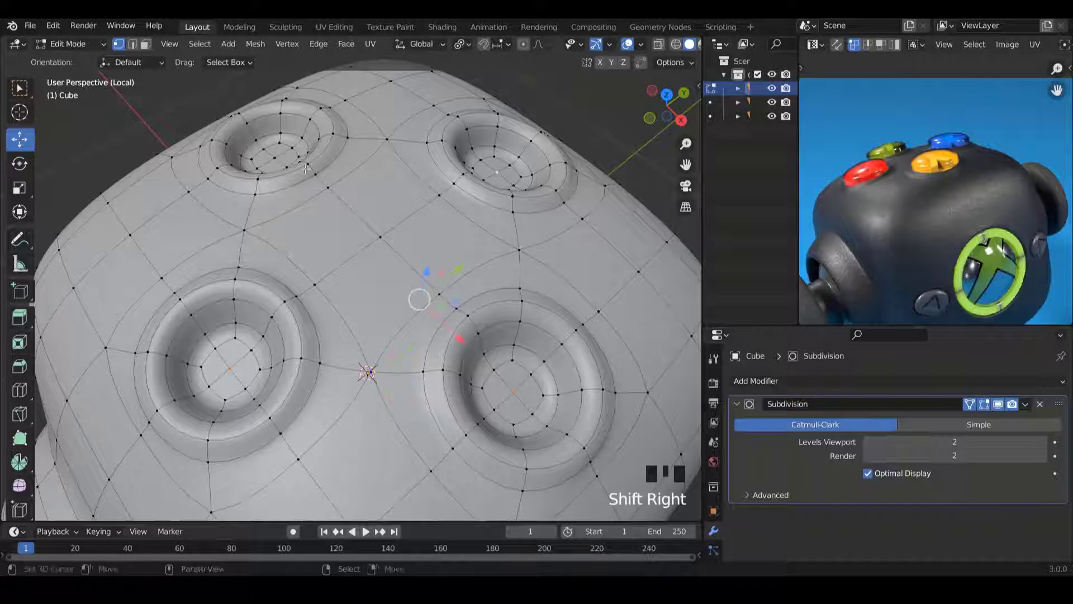
shift+right_click(275, 159)
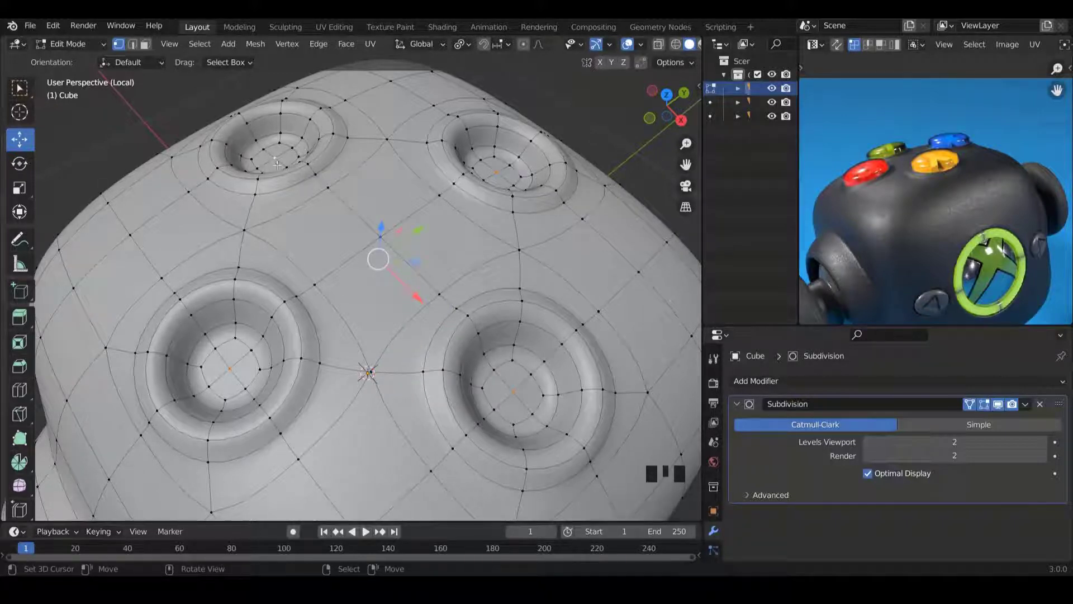
key(ctrl+KP_Add)
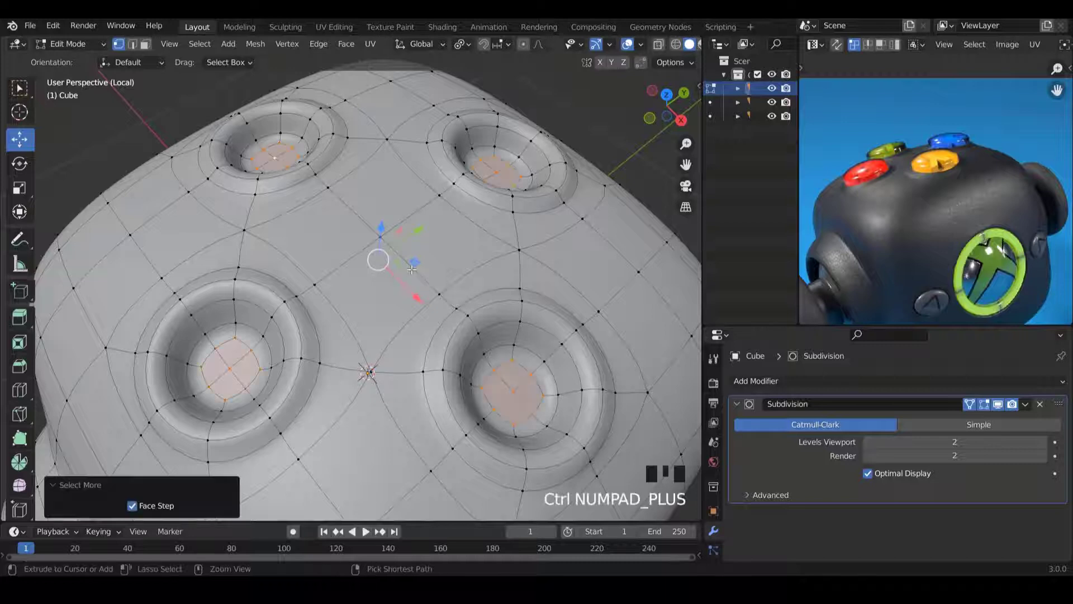
key(ctrl+KP_Add)
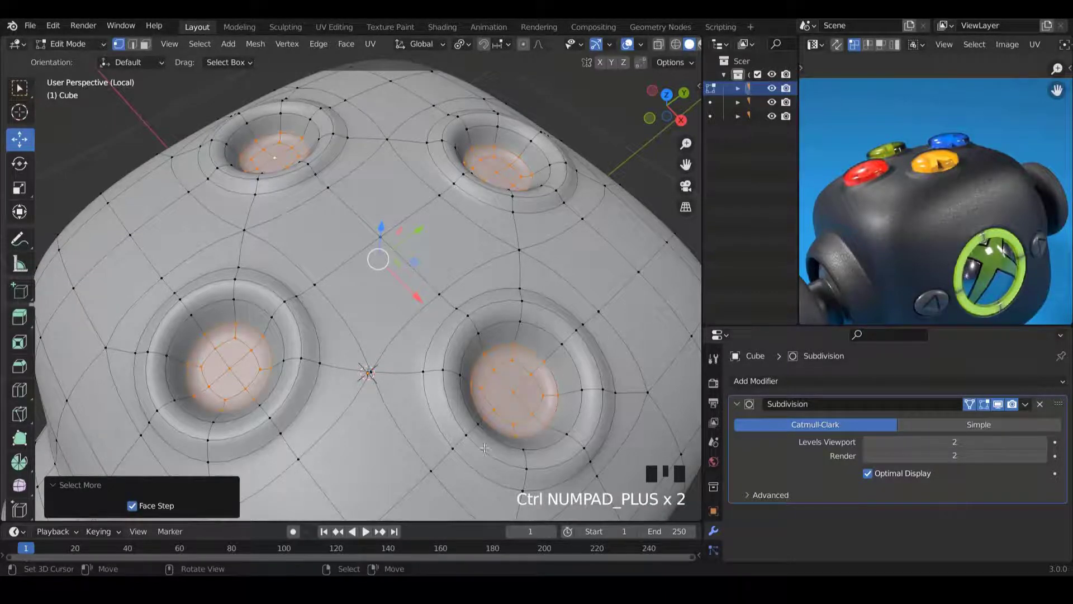
Extrude the four selected socket floors and move the new faces down along Z to deepen the sockets.
middle_drag(484, 448, 498, 371)
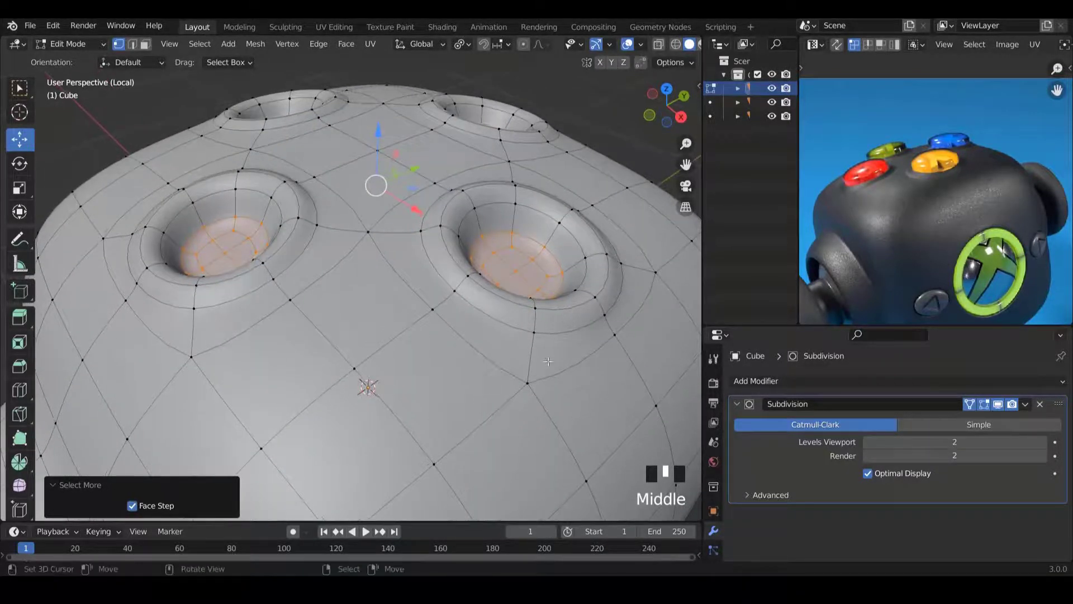
key(e)
right_click(525, 326)
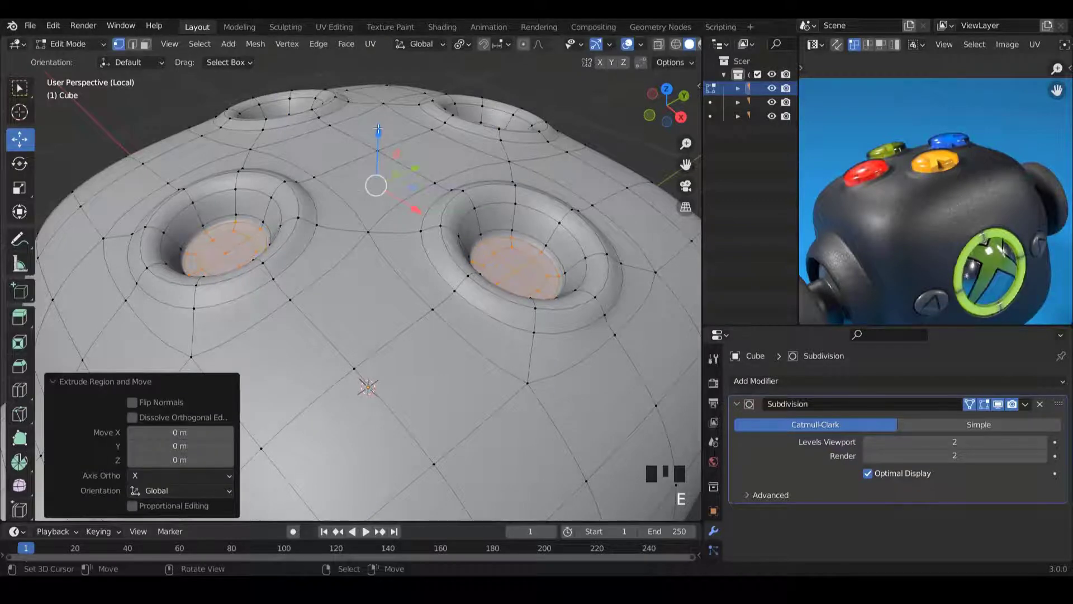
drag(378, 129, 378, 156)
key(Tab)
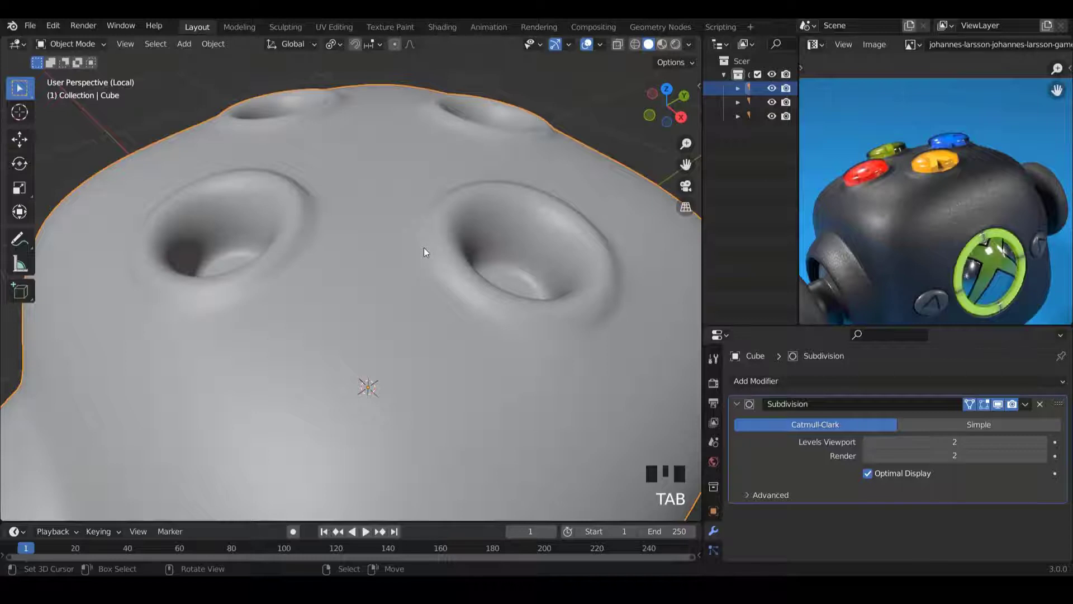
scroll(424, 247, down, 4)
middle_drag(387, 235, 436, 296)
scroll(407, 240, up, 2)
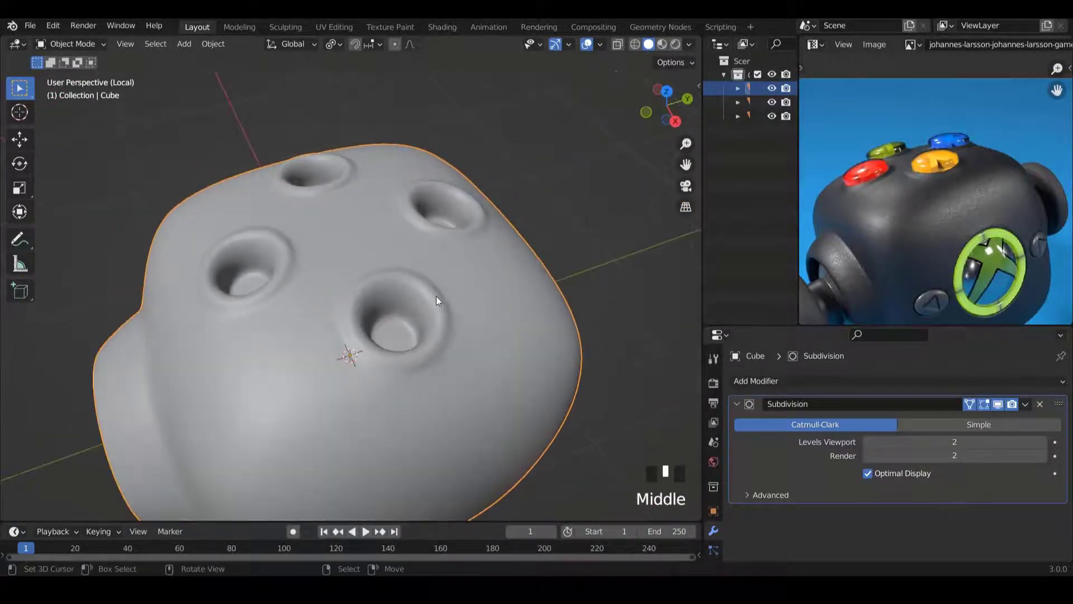
Exit the body's local view, select the dome button, enter Edit Mode and isolate the dome in local view.
key(KP_Divide)
ctrl+scroll(439, 301, up, 5)
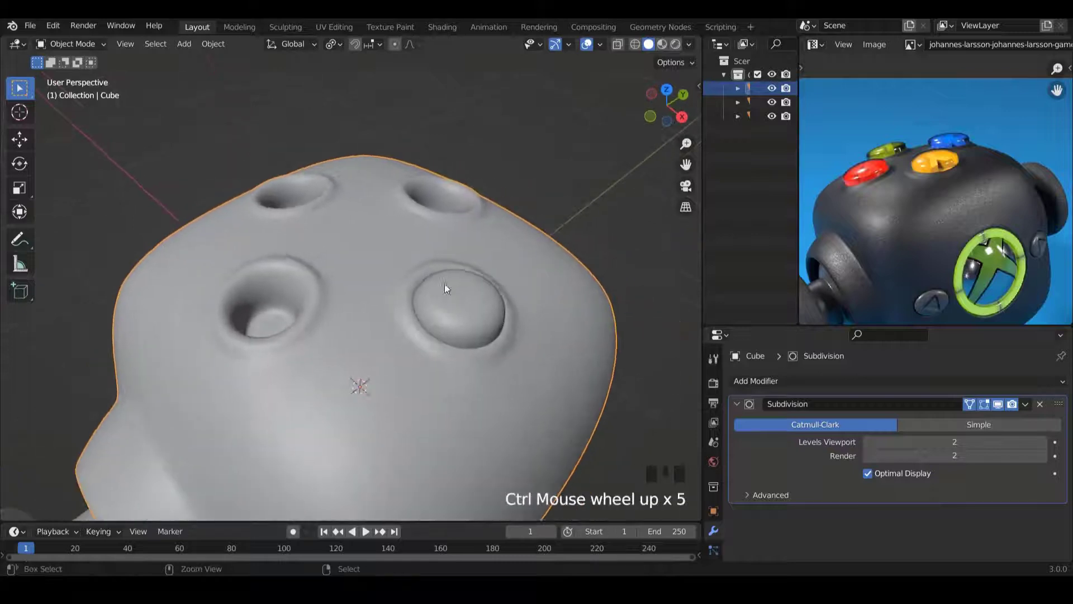
right_click(468, 301)
key(Tab)
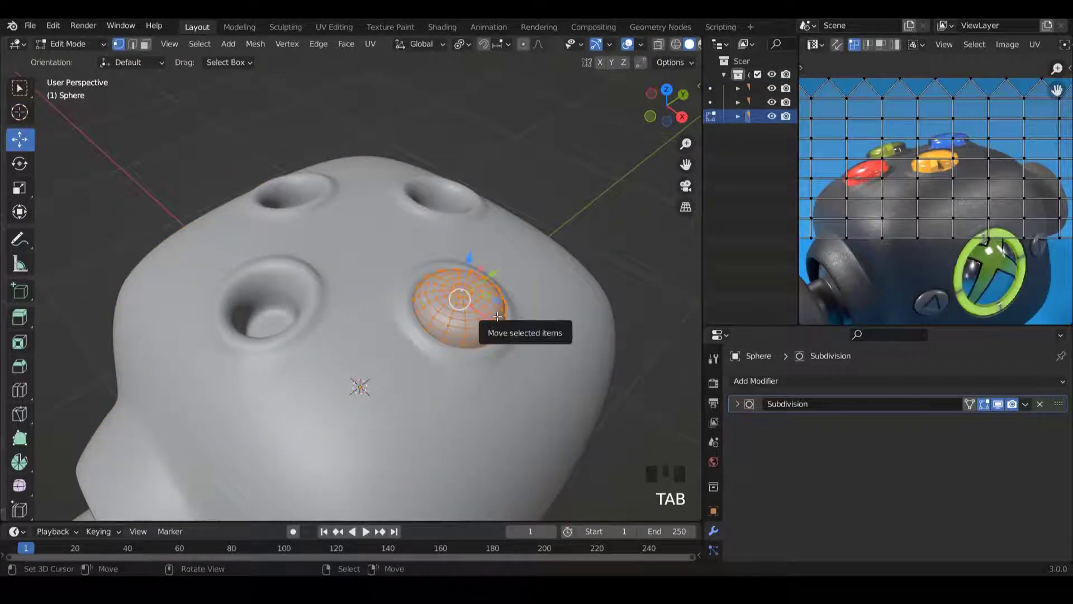
key(KP_Divide)
scroll(497, 316, down, 1)
middle_drag(497, 316, 481, 180)
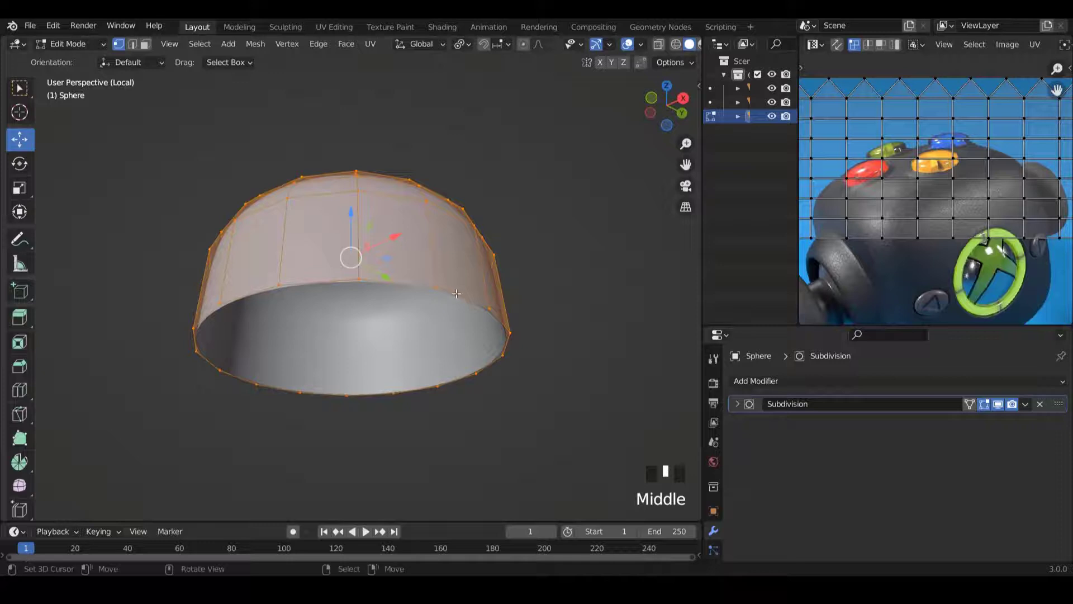
Select the dome's open bottom edge loop and raise it slightly along Z.
alt+right_click(349, 275)
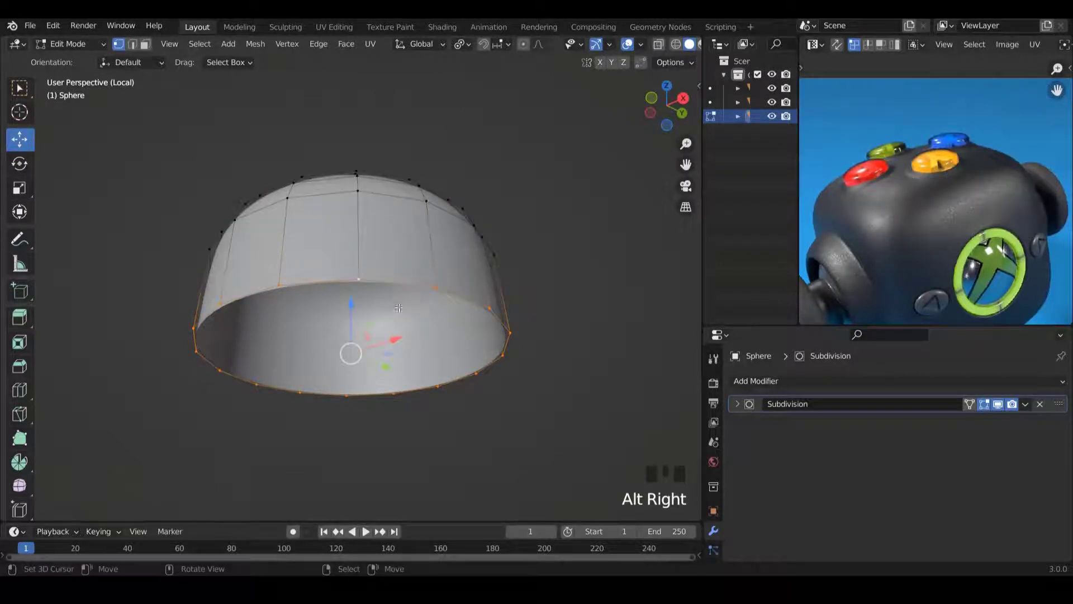
middle_drag(398, 308, 403, 317)
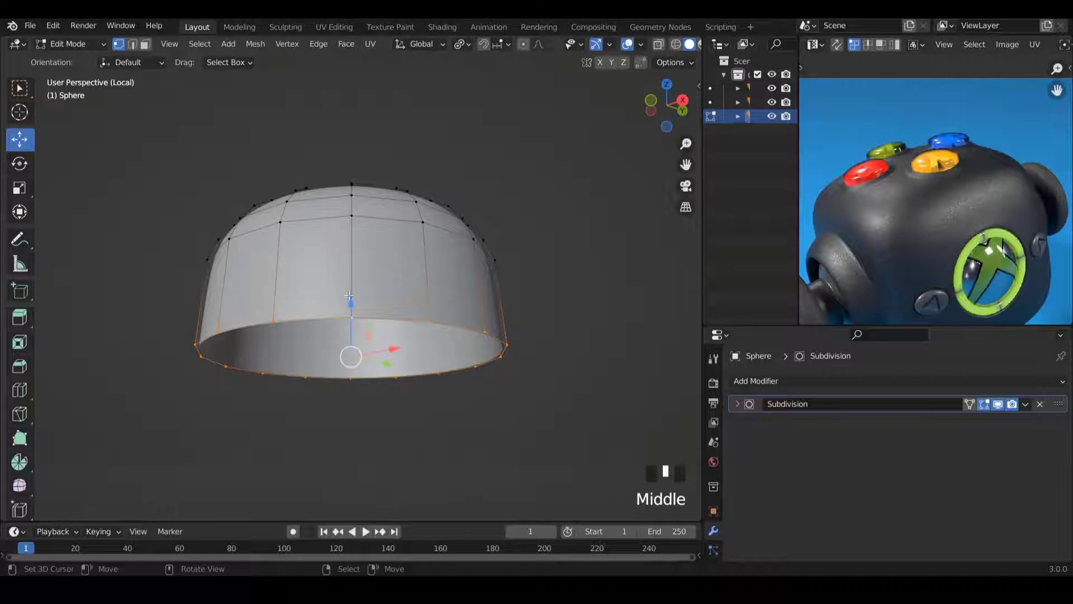
drag(353, 298, 353, 287)
Extrude the dome's bottom rim twice in place, scaling each new loop inward to start closing the underside.
key(e)
right_click(413, 374)
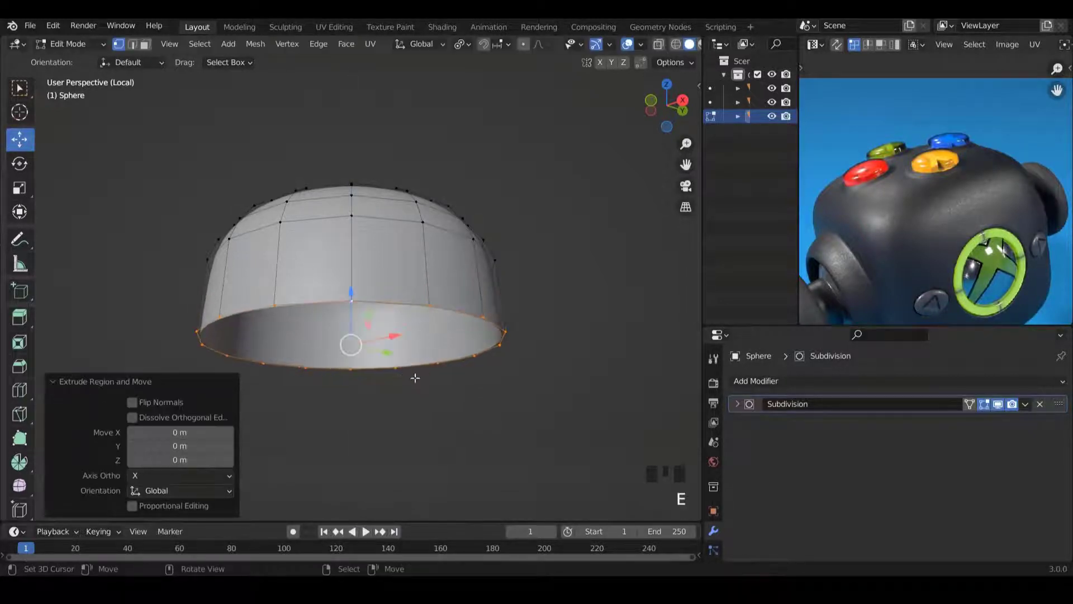
key(s)
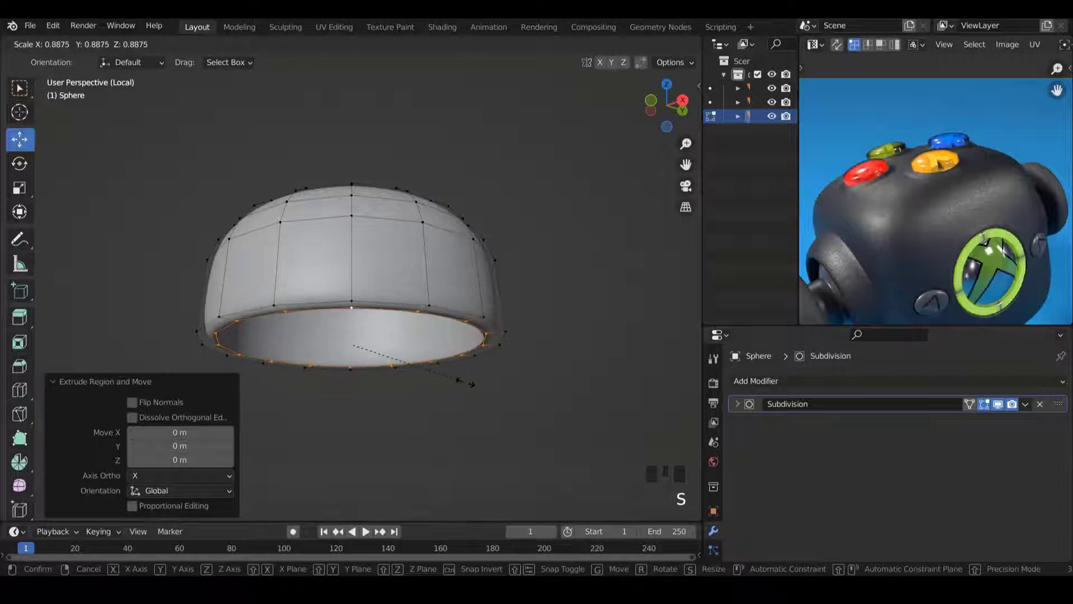
click(472, 384)
key(e)
right_click(509, 409)
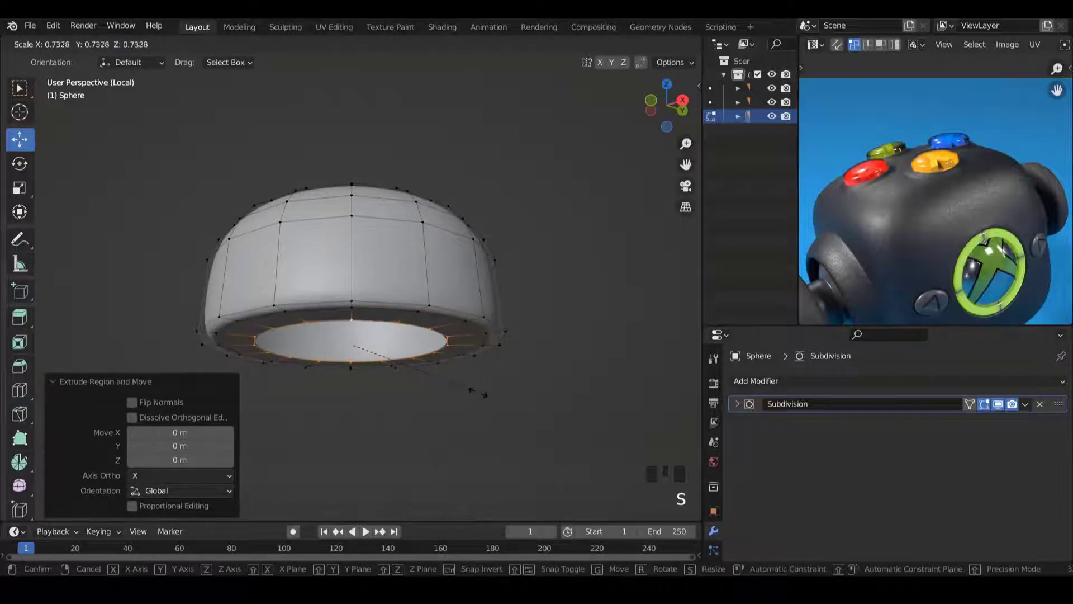
click(489, 409)
Extrude the inner rim once more, scale it to 0.384, and fill the remaining hole with a face.
key(e)
right_click(501, 417)
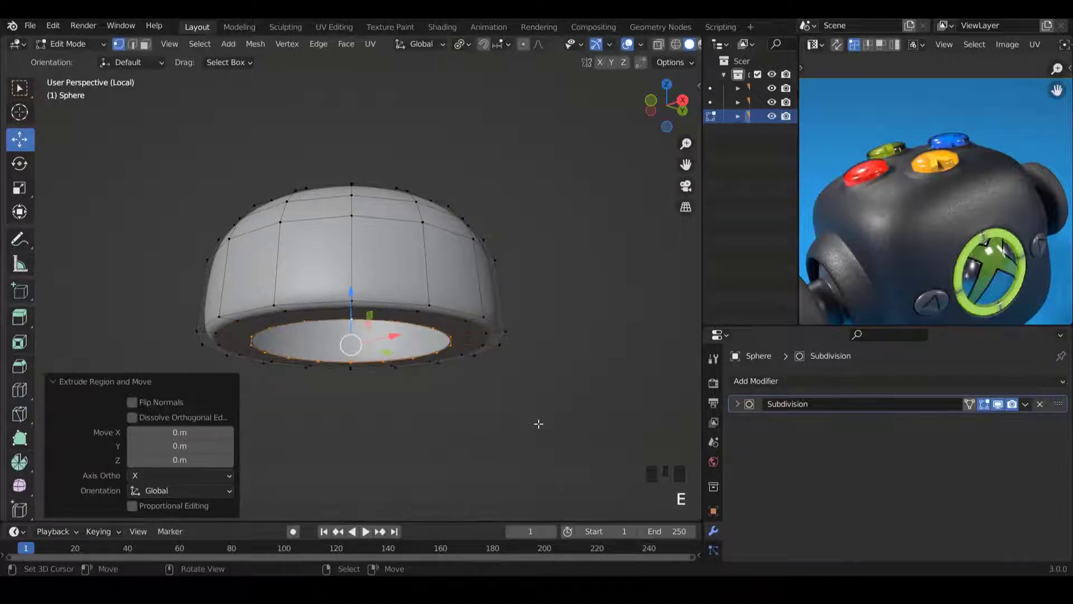
key(s)
click(414, 387)
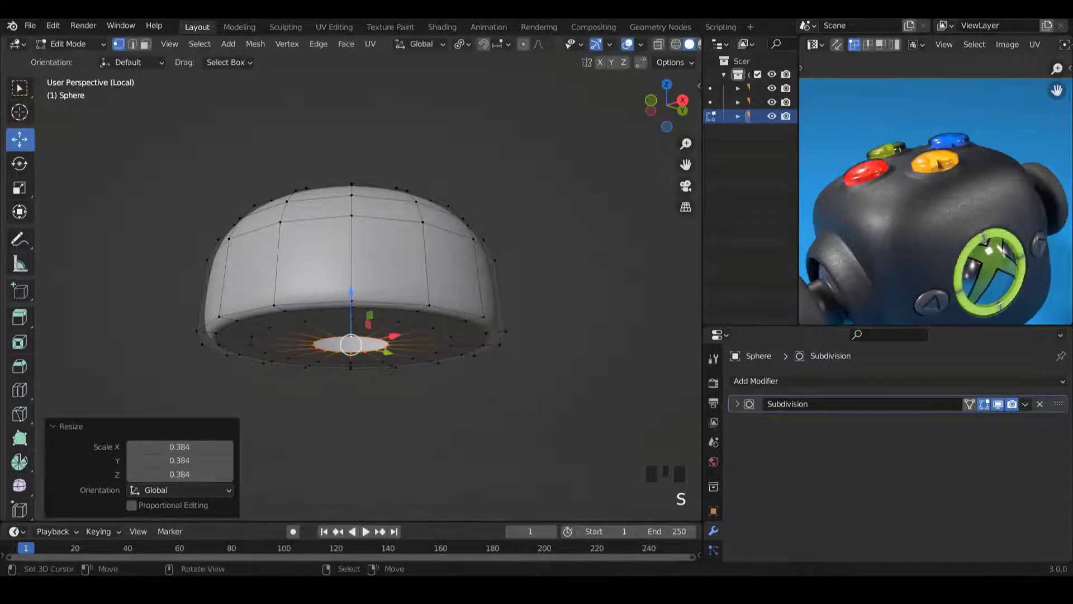
middle_drag(411, 364, 390, 341)
key(f)
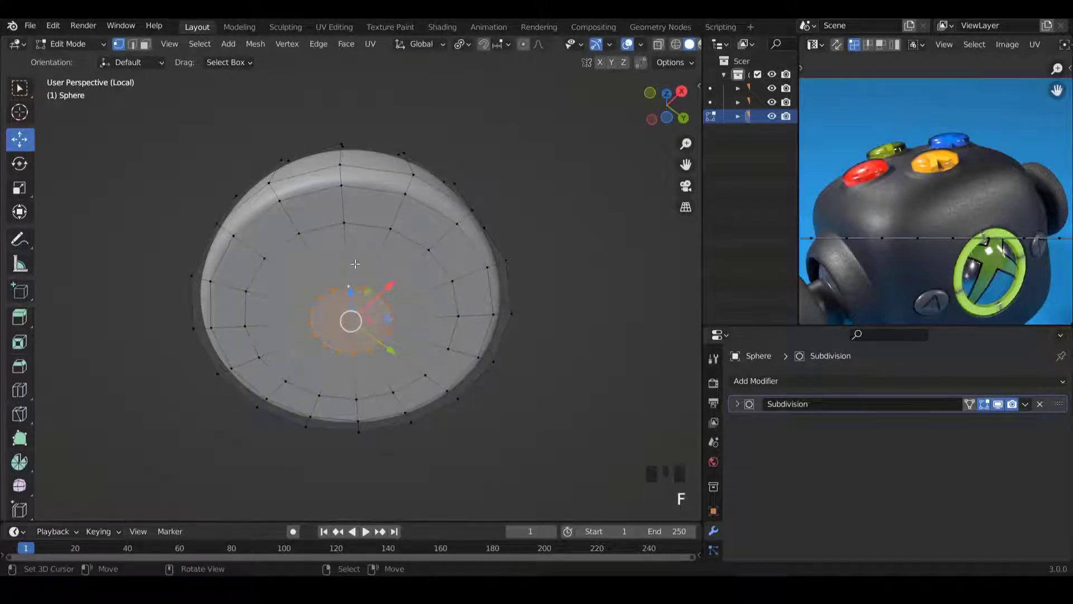
Return the dome to Object Mode, exit local view and deselect everything.
middle_drag(369, 258, 391, 332)
key(Tab)
key(Tab)
key(Tab)
key(KP_Divide)
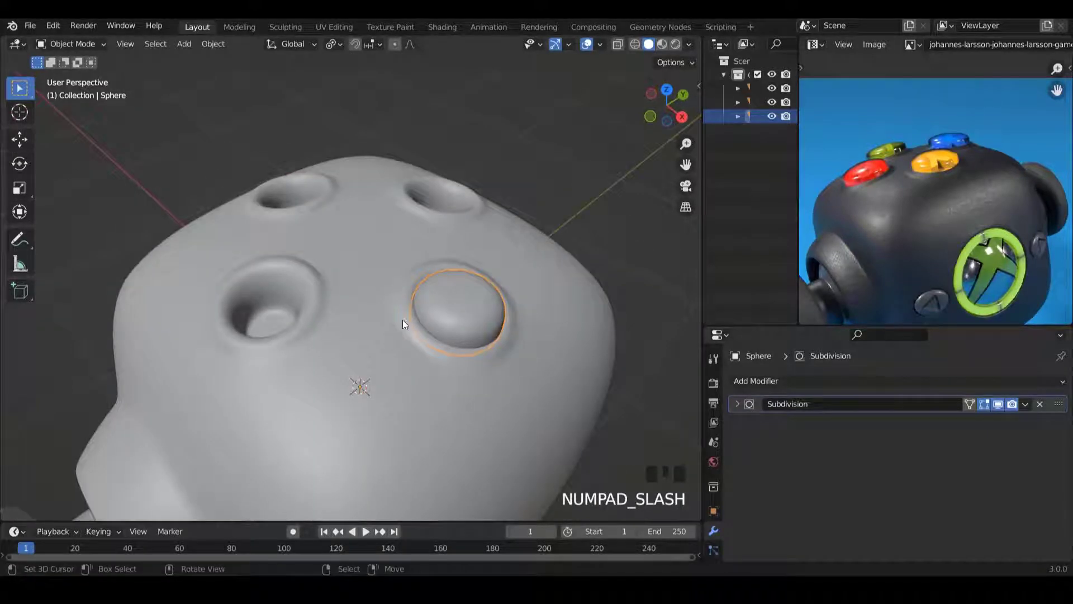
key(a)
scroll(491, 351, down, 4)
middle_drag(491, 335, 505, 314)
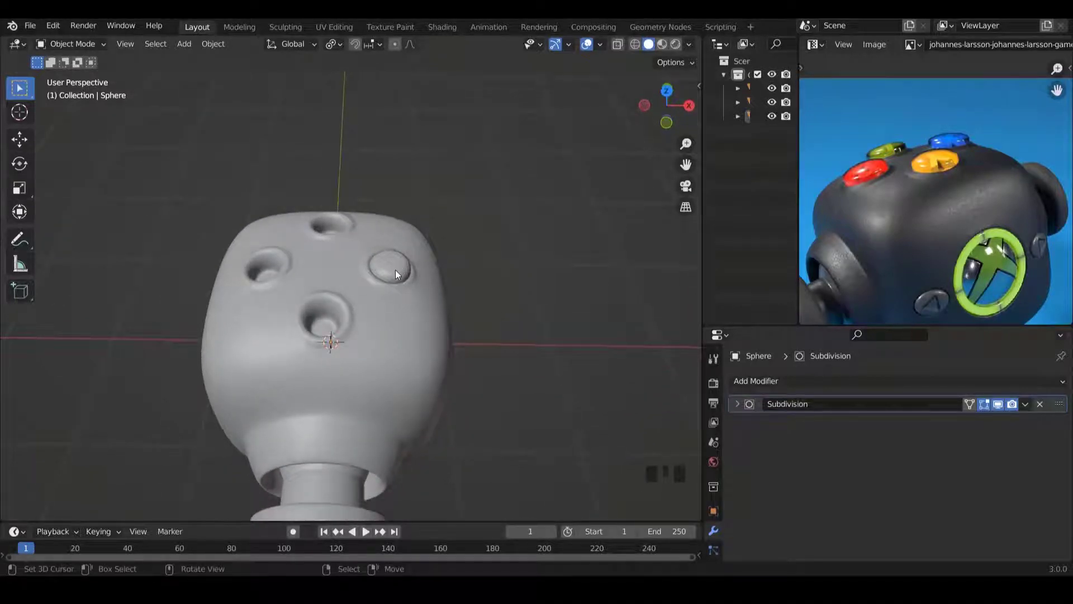
Select the dome's linked mesh in Edit Mode from top view and symmetrize it in the +X to -X direction.
key(Tab)
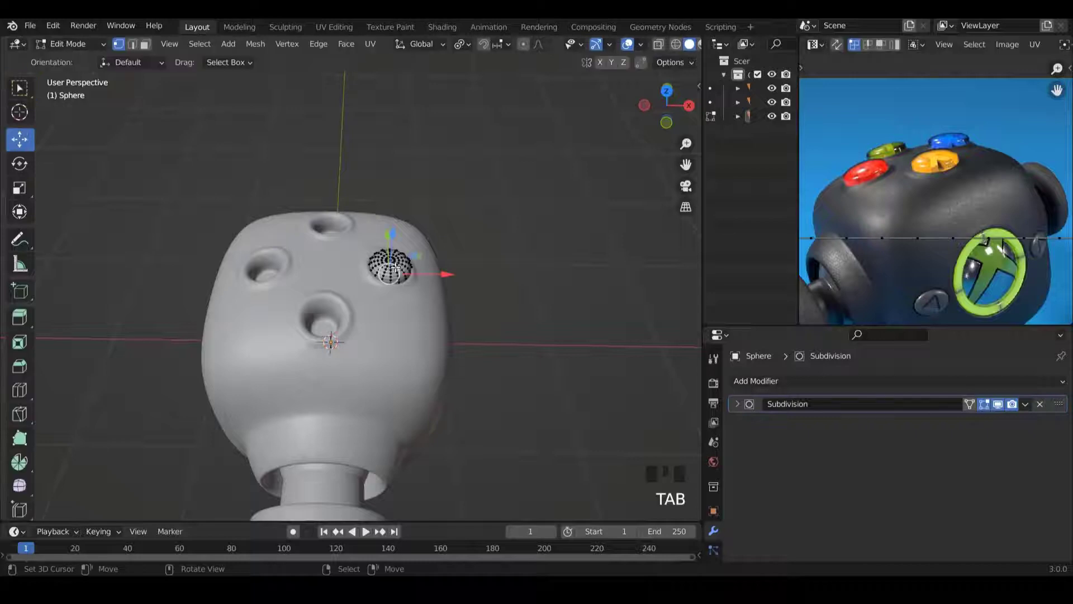
key(KP_Divide)
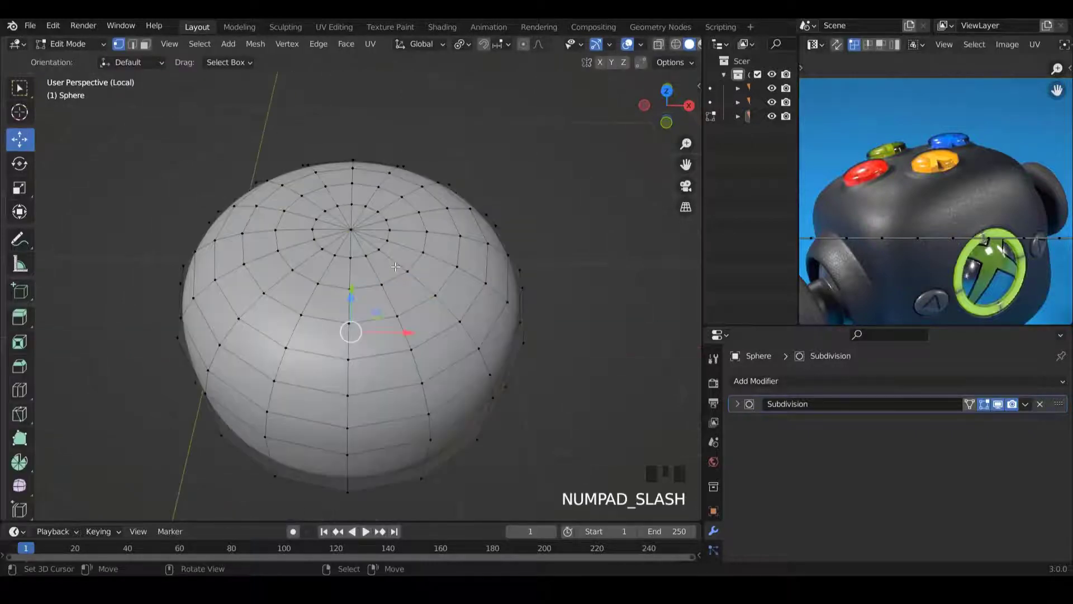
key(KP_Divide)
key(KP_7)
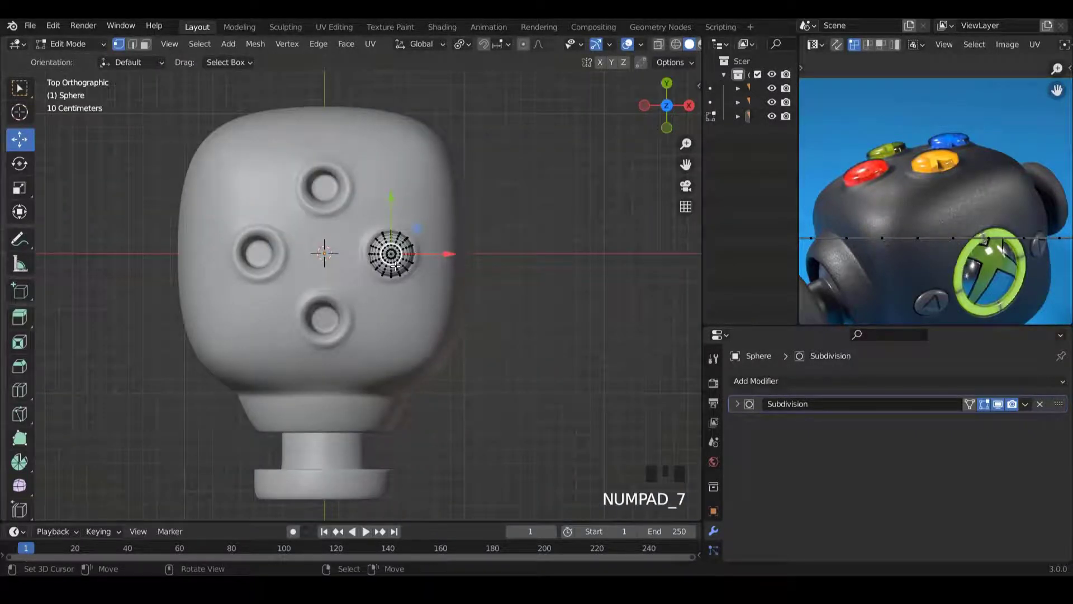
scroll(395, 265, up, 3)
right_click(423, 226)
key(l)
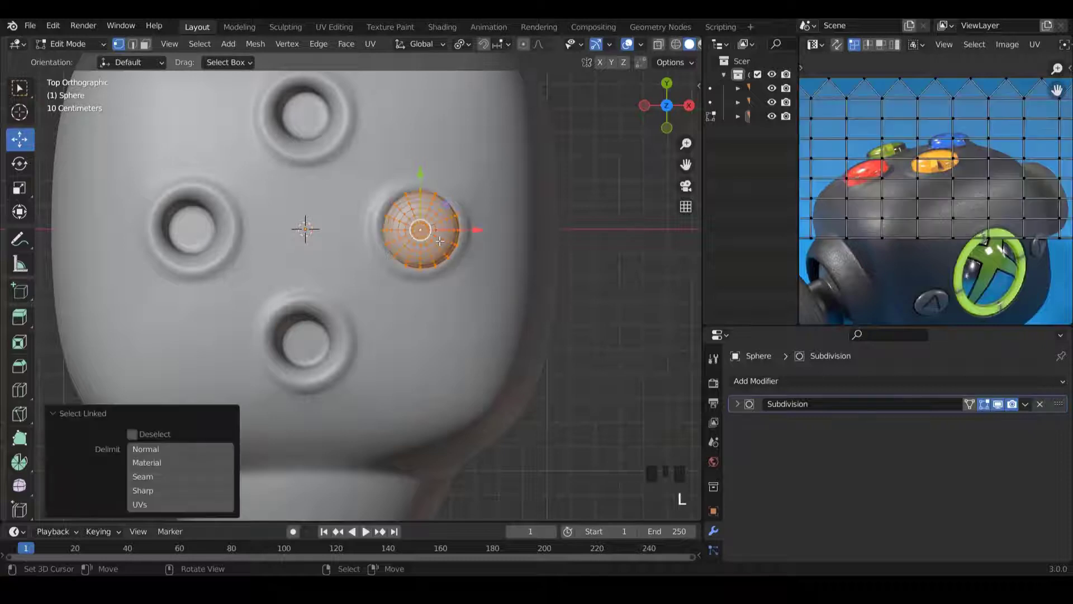
shift+scroll(441, 241, up, 4)
ctrl+scroll(447, 243, down, 3)
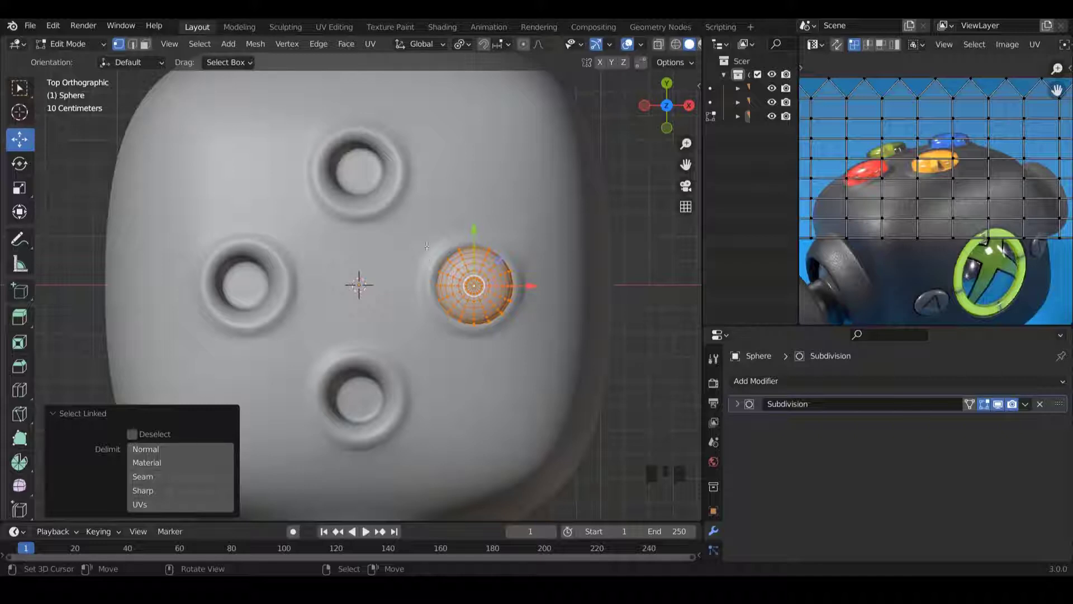
click(257, 44)
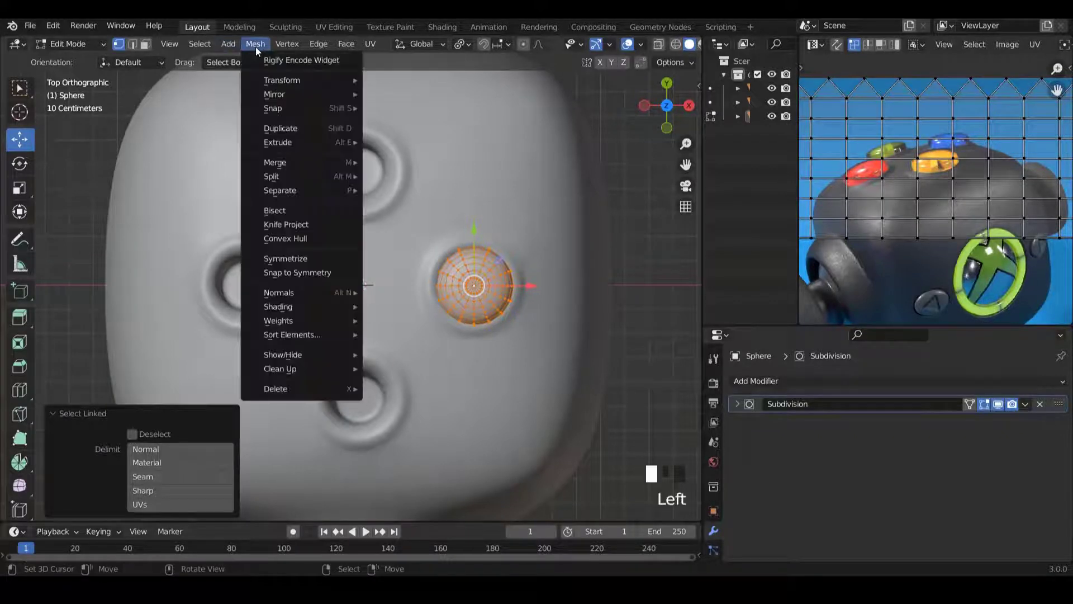
click(290, 259)
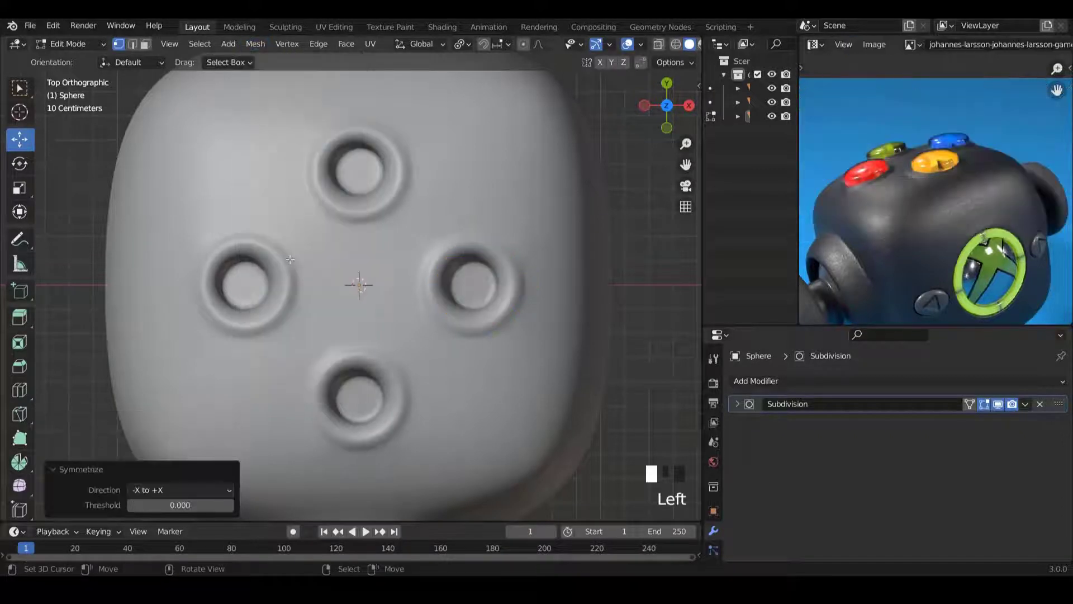
click(193, 490)
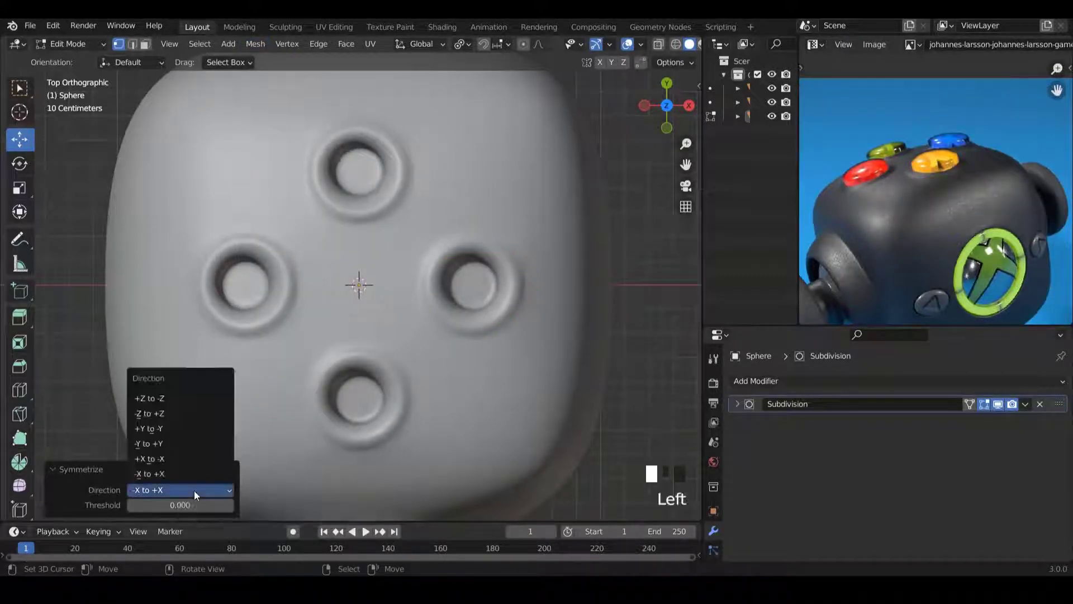
click(149, 459)
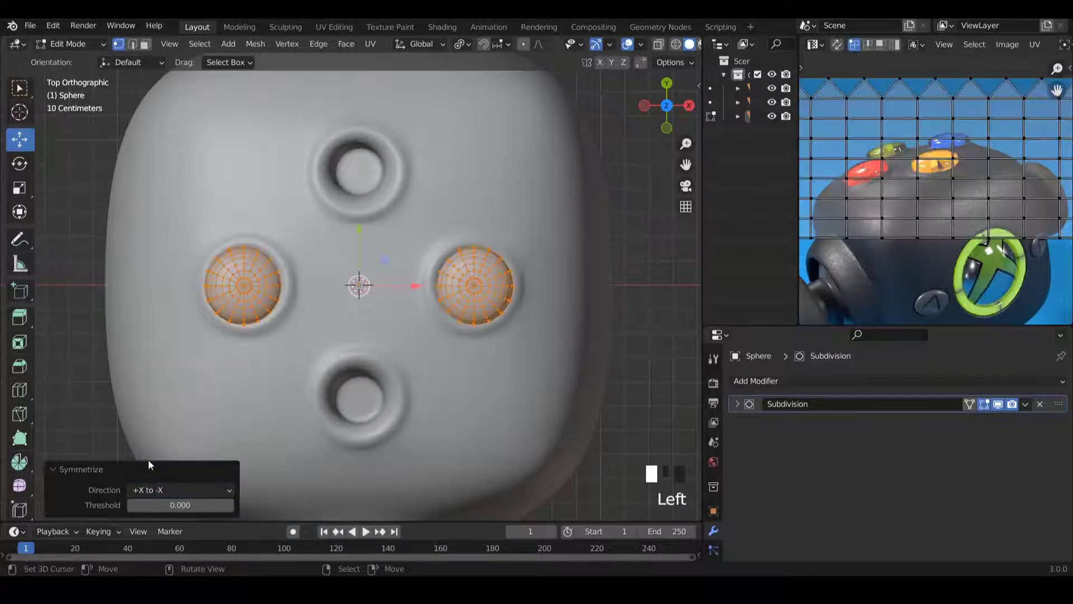
Select the original +X dome's linked mesh and place a duplicate over the empty socket on the -Y side.
right_click(476, 287)
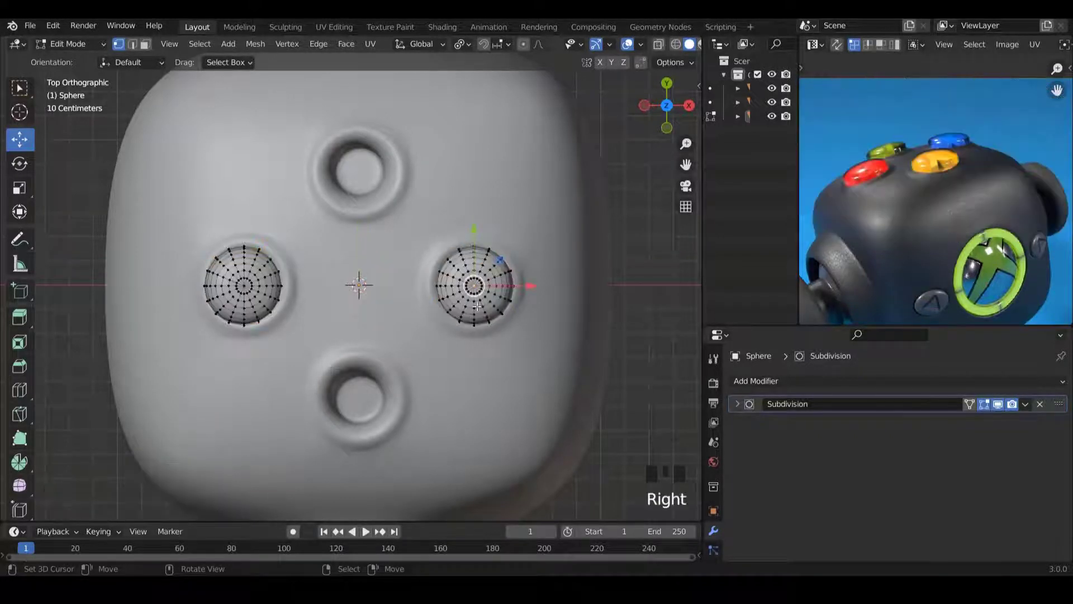
key(l)
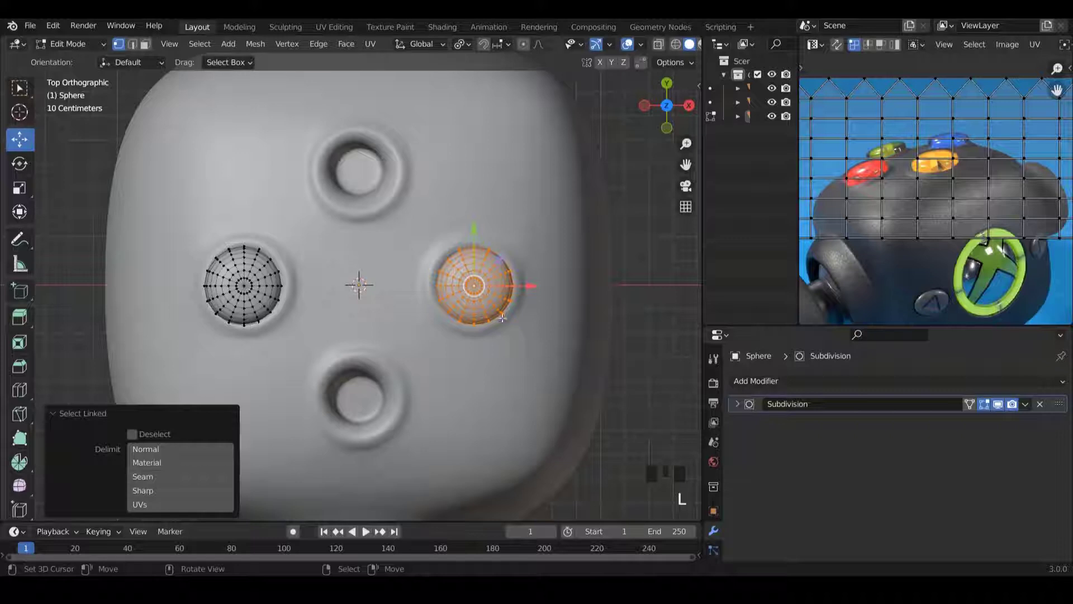
key(shift+d)
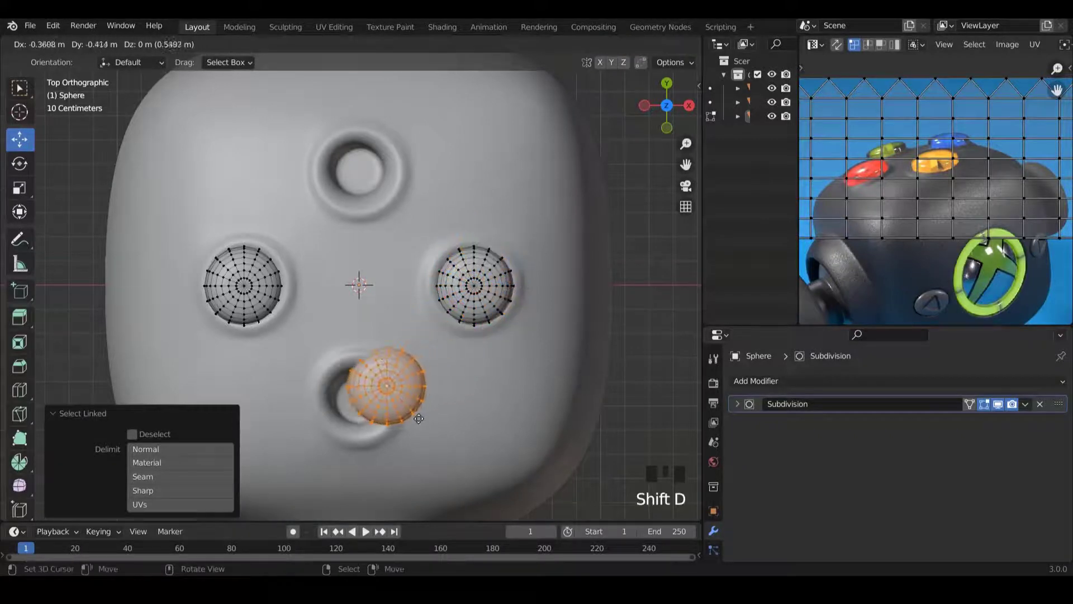
key(ctrl)
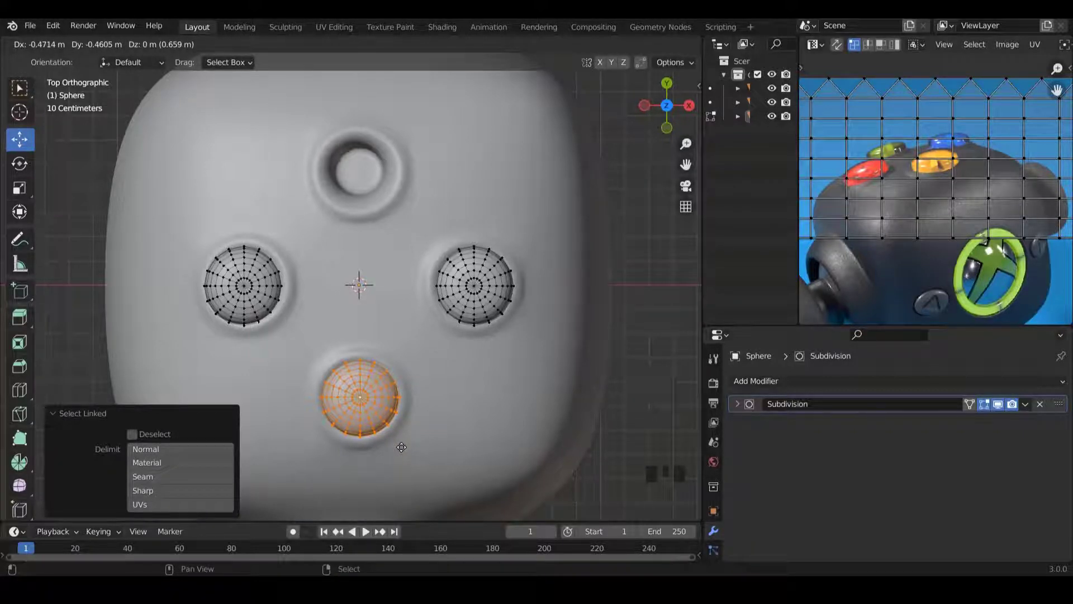
click(401, 448)
Fine-tune the duplicated dome's position in its socket, shifting it about -0.0046 m along Y in top view.
scroll(401, 447, down, 5)
middle_drag(402, 447, 370, 348)
scroll(393, 245, up, 5)
key(Tab)
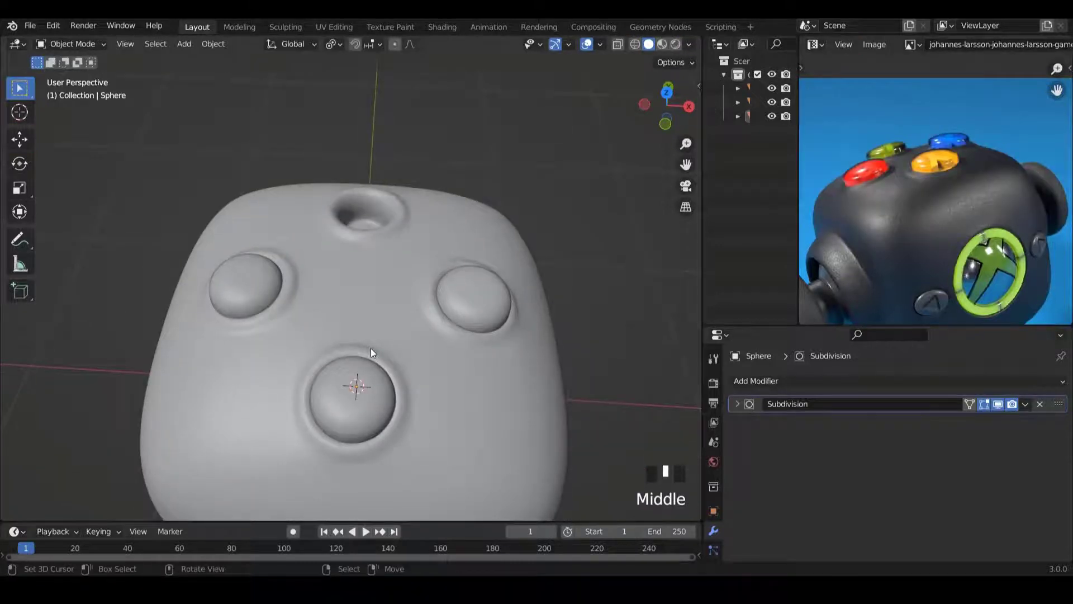
key(KP_7)
shift+scroll(371, 346, up, 2)
key(Tab)
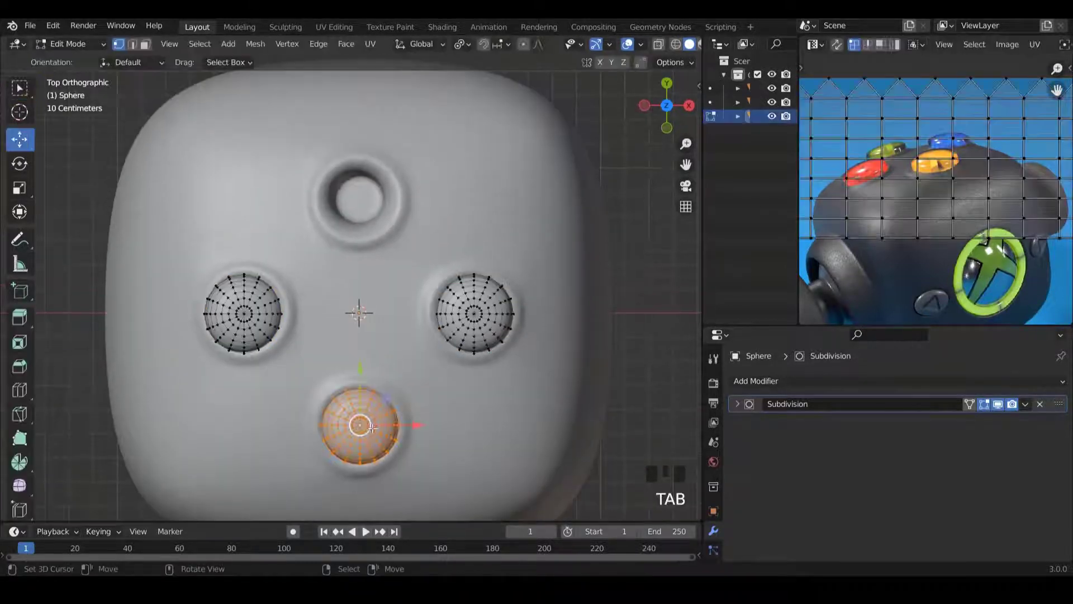
drag(411, 426, 412, 426)
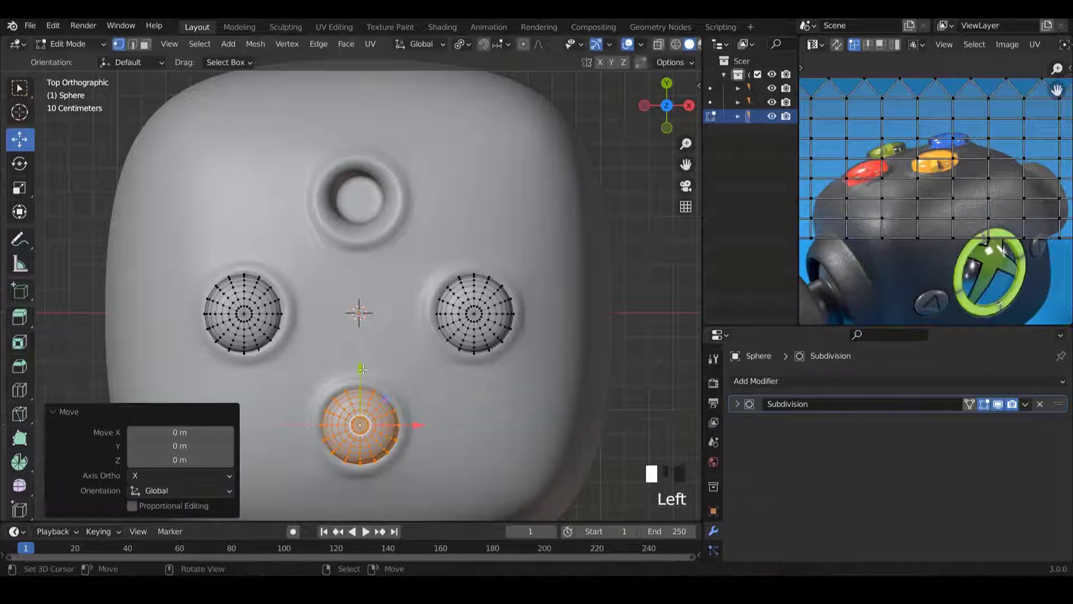
drag(362, 370, 361, 373)
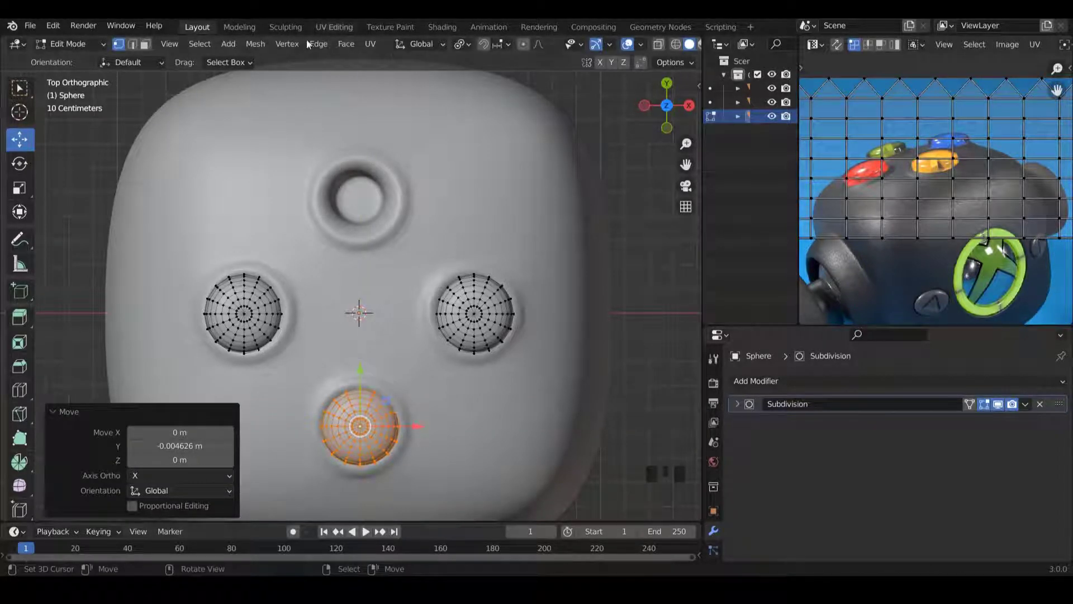
Symmetrize the dome in the -Y socket in the -Y to +Y direction, return to Object Mode and deselect everything.
click(261, 44)
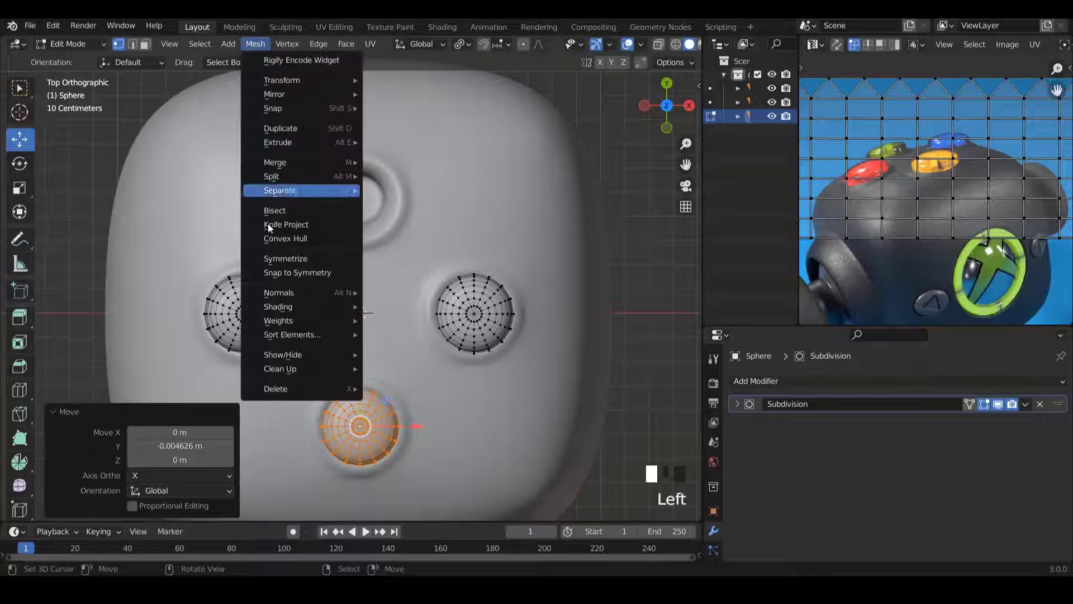
click(297, 259)
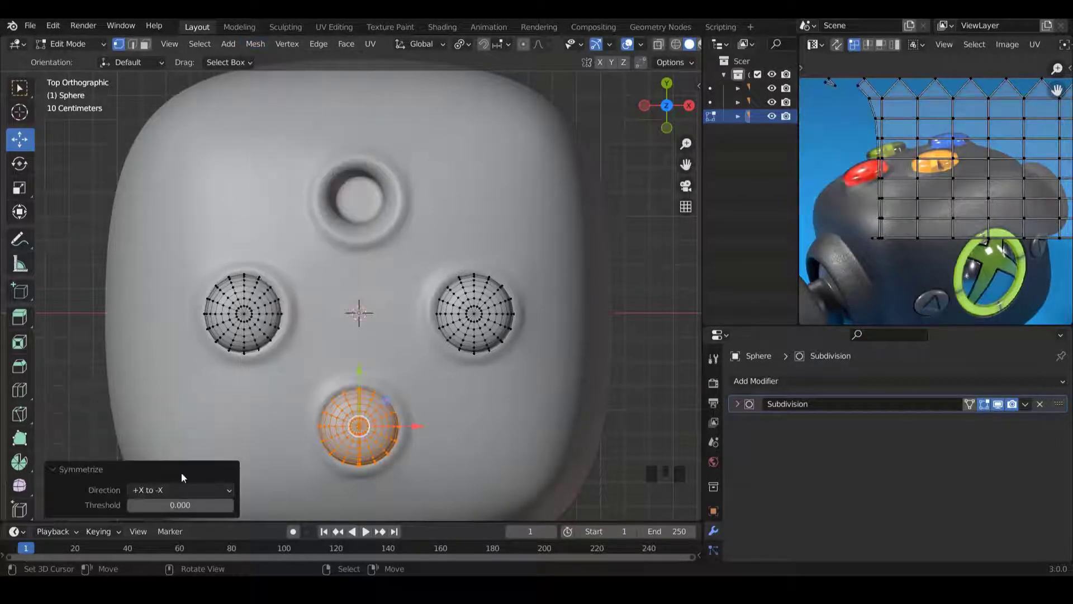
click(183, 492)
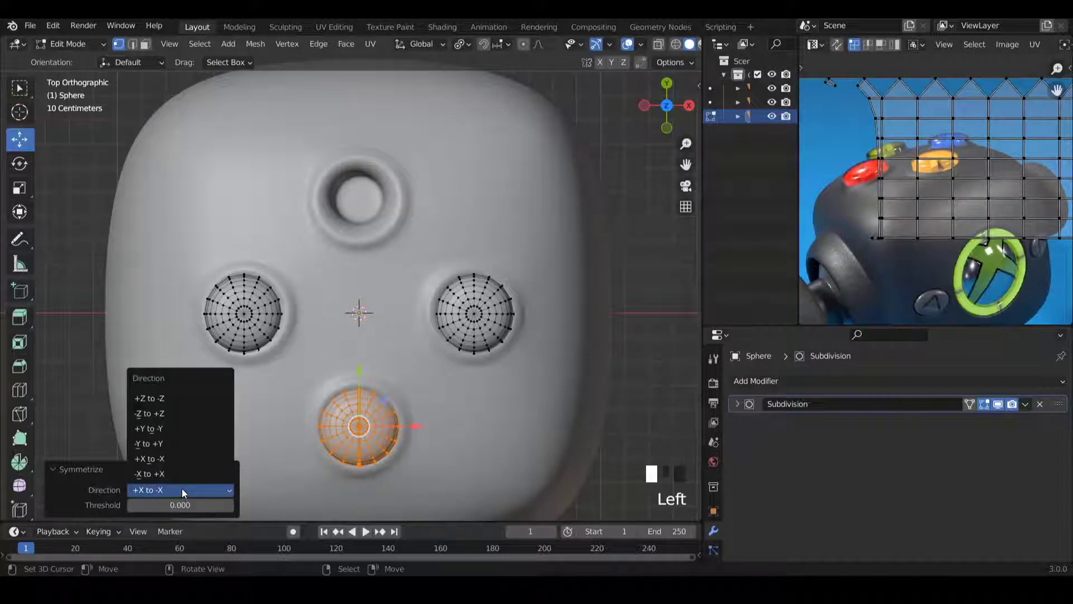
scroll(392, 323, down, 3)
scroll(345, 342, up, 2)
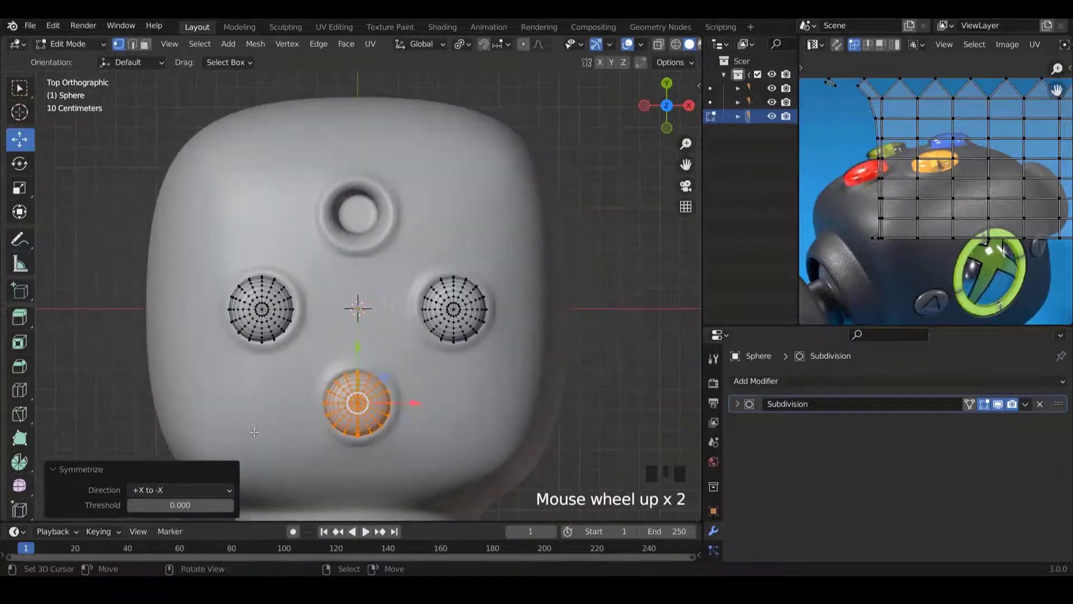
click(173, 491)
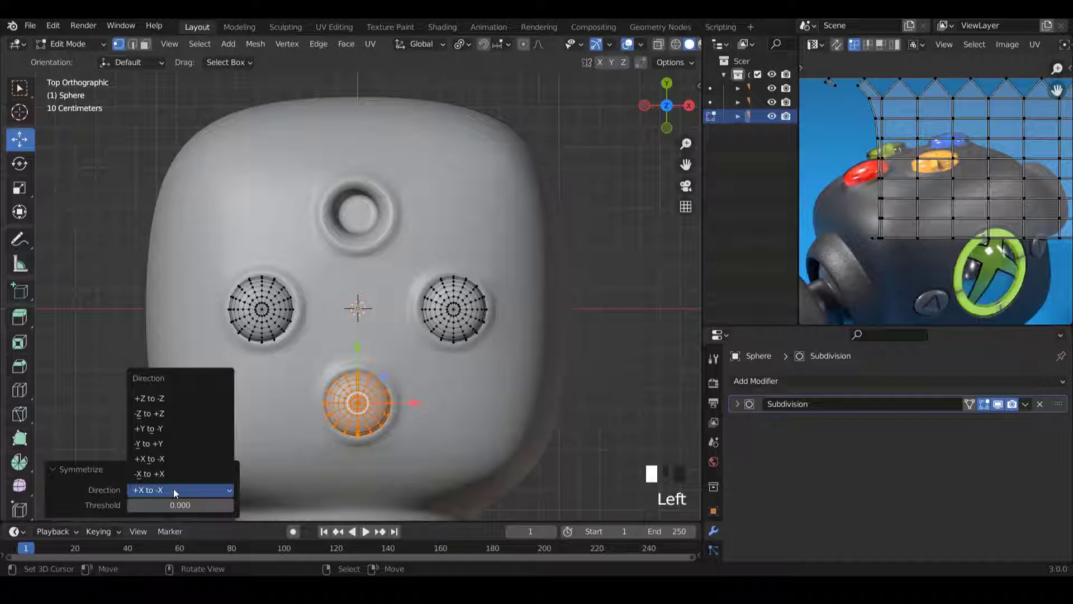
click(149, 413)
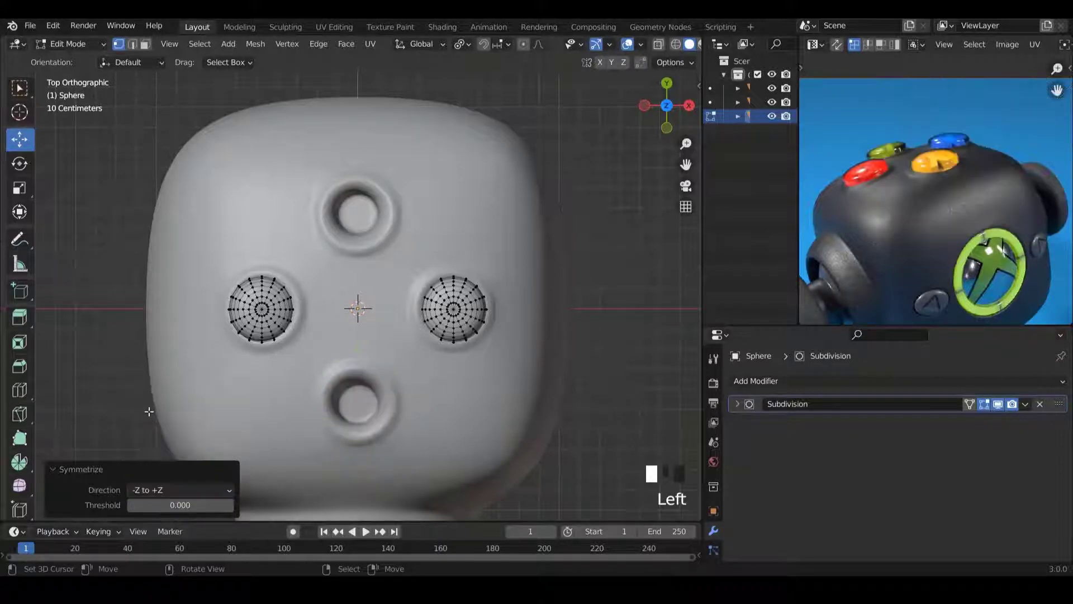
click(147, 489)
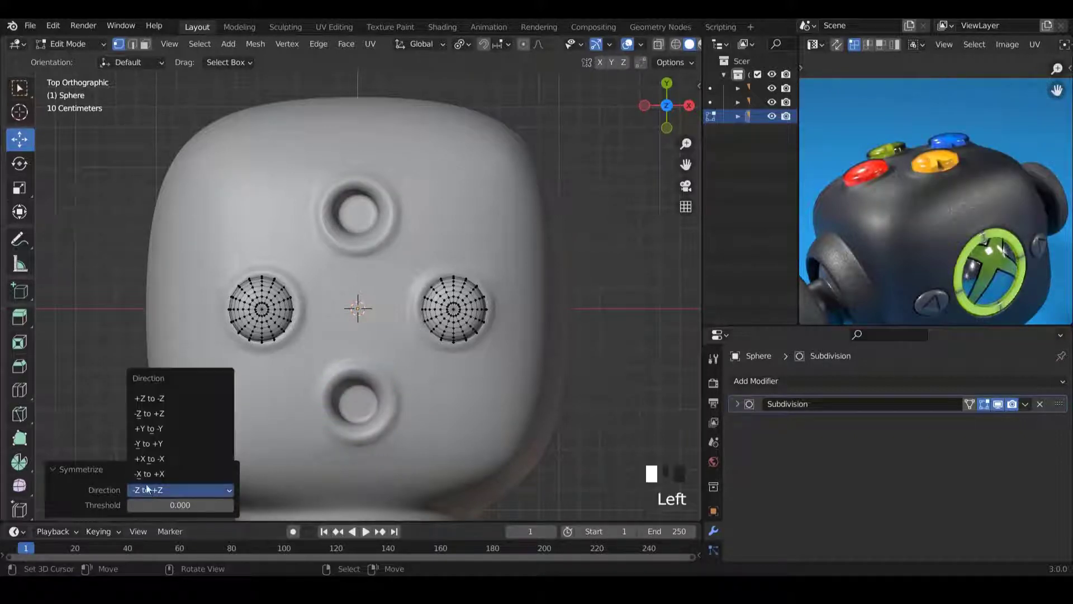
click(153, 445)
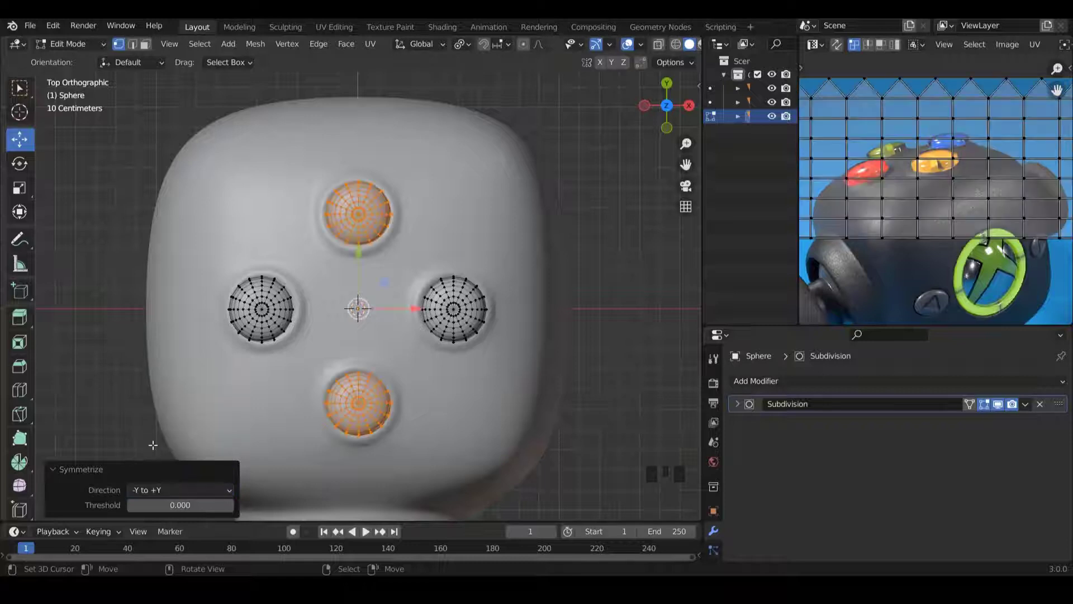
key(Tab)
key(alt+a)
Examine the four domes on the body from several angles and compare the body's side with the reference image.
scroll(436, 313, down, 6)
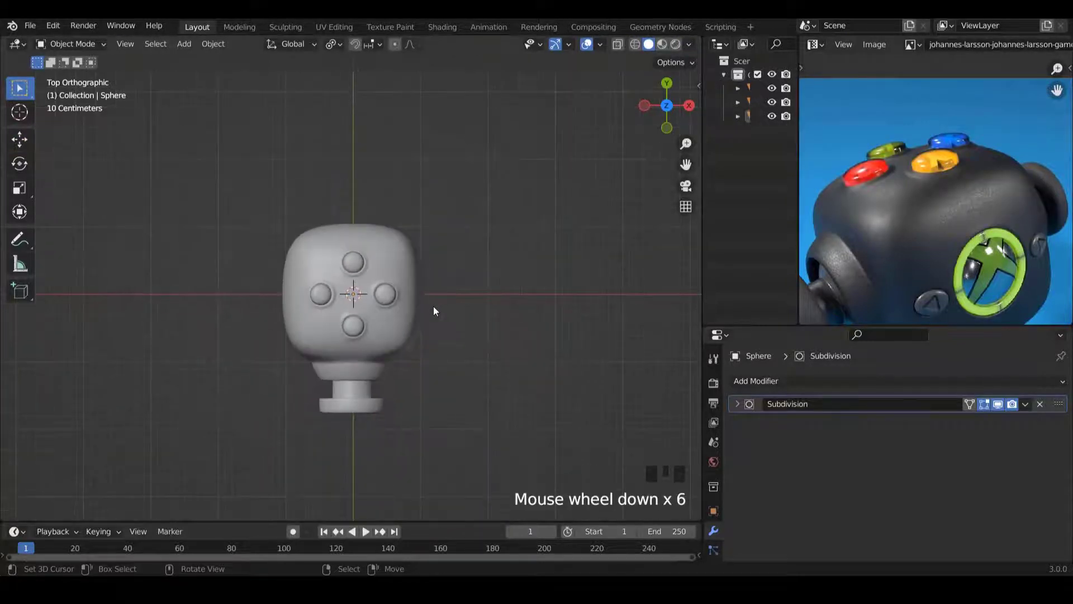
middle_drag(434, 306, 383, 227)
scroll(386, 246, up, 5)
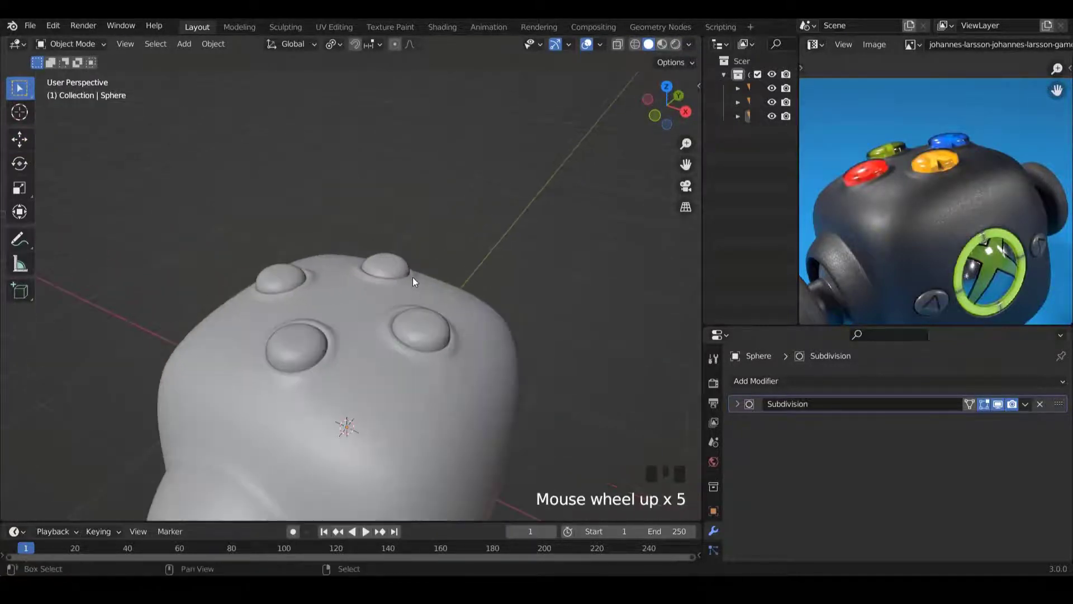
shift+scroll(413, 274, down, 5)
middle_drag(468, 260, 424, 277)
scroll(424, 270, down, 4)
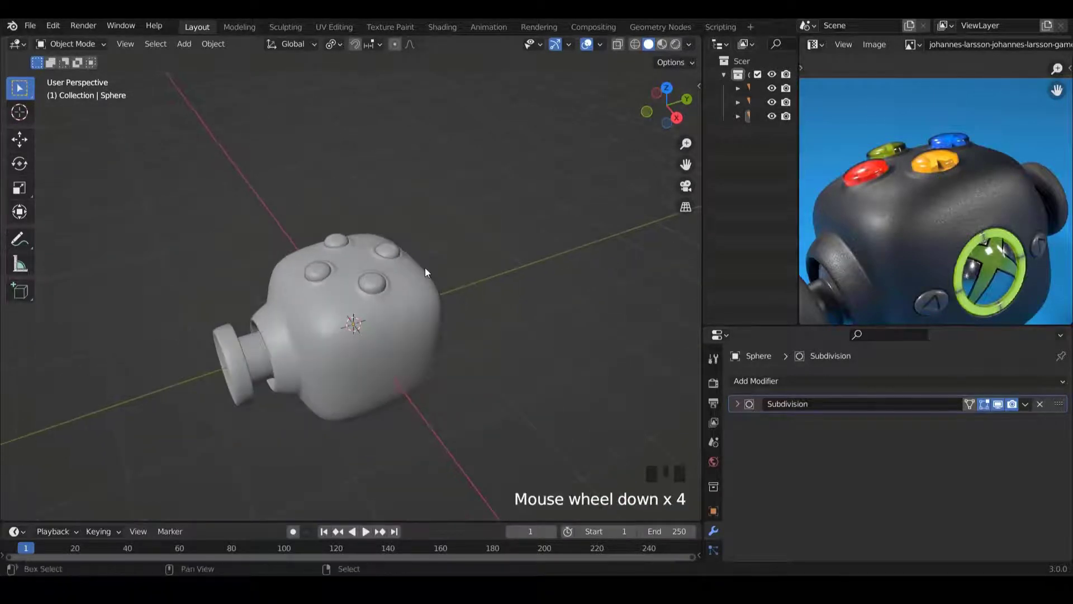
shift+scroll(425, 267, down, 4)
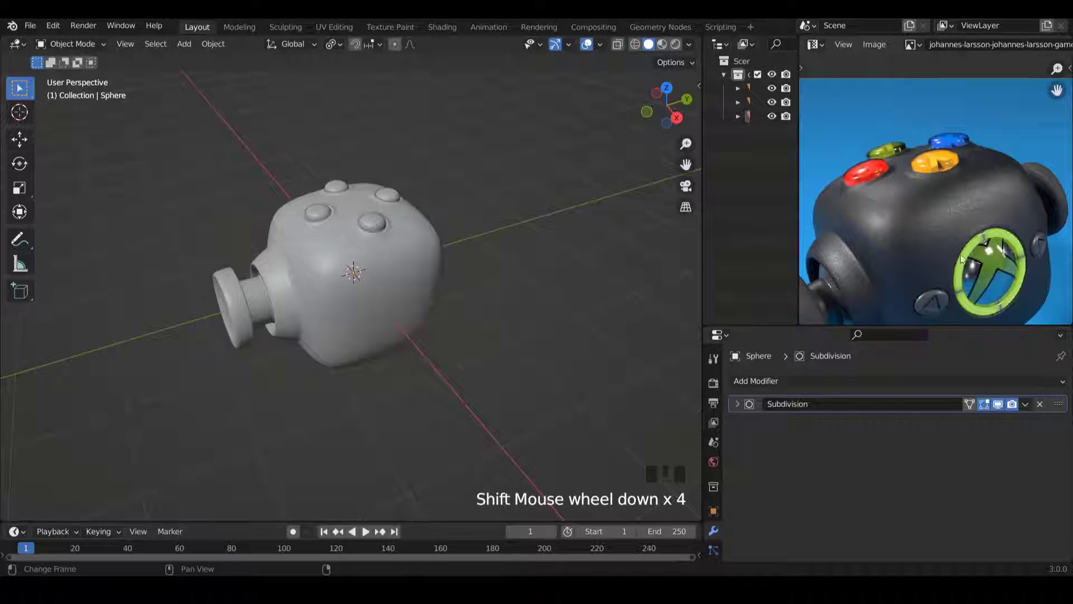
middle_drag(554, 307, 503, 271)
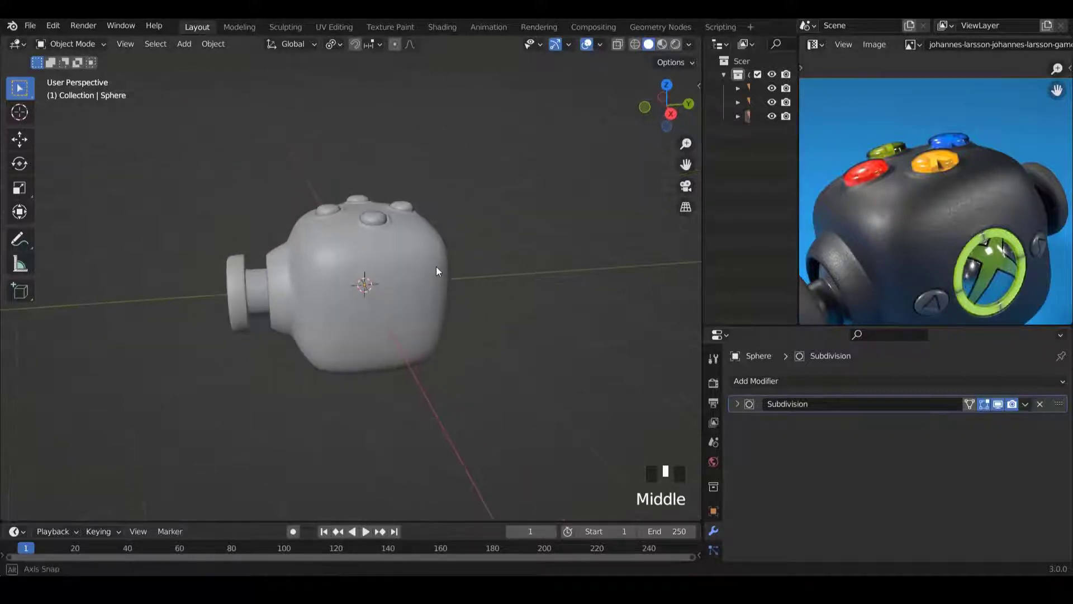
middle_drag(978, 287, 954, 173)
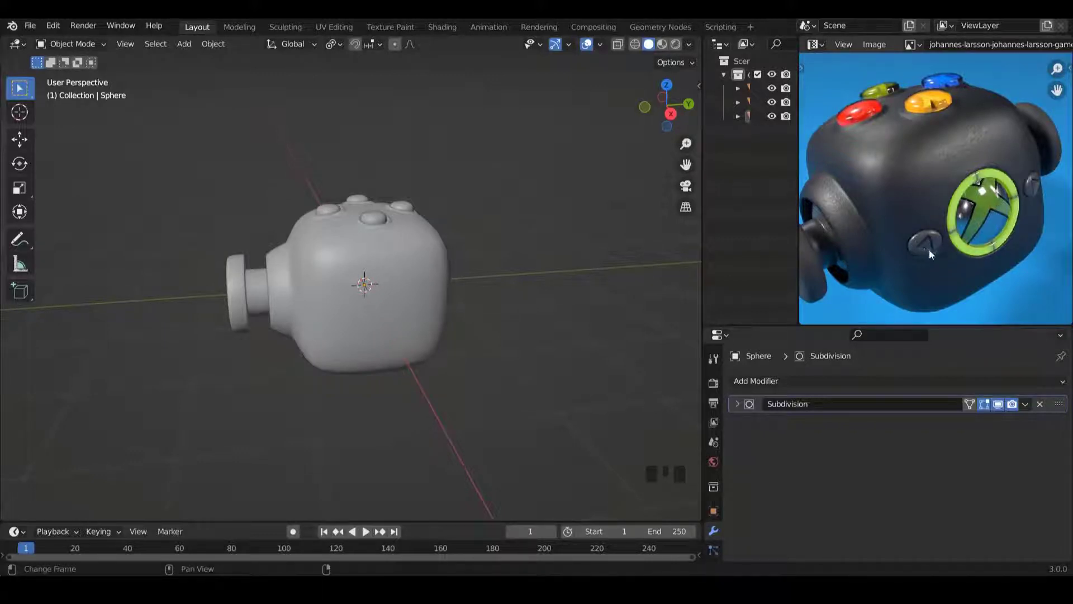
middle_drag(390, 162, 312, 208)
scroll(312, 208, up, 3)
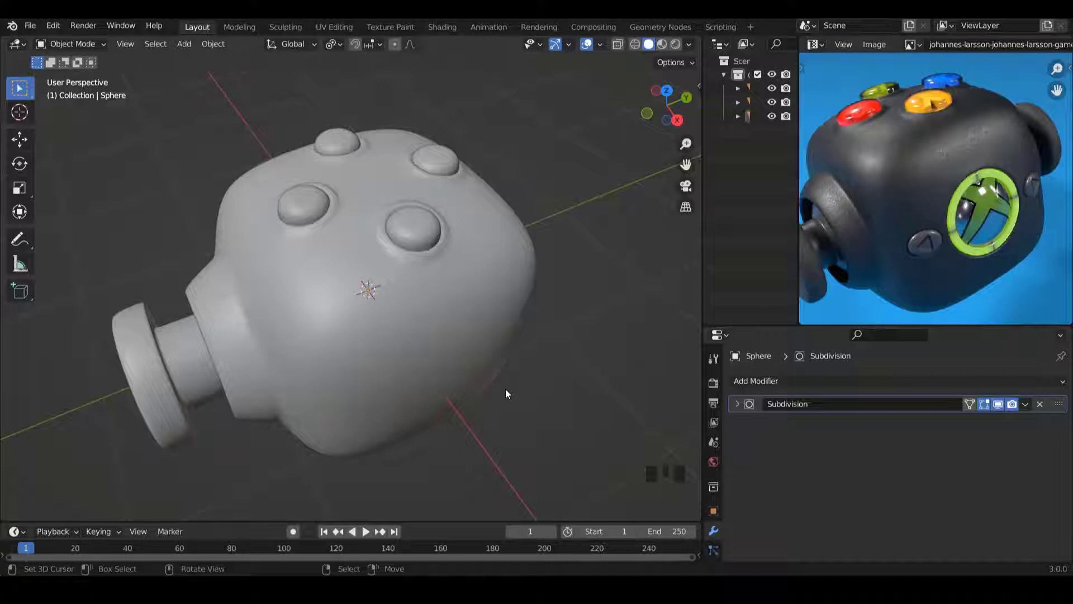
Open the body in Edit Mode from the right view and select the four faces around the side's centre vertex.
right_click(457, 359)
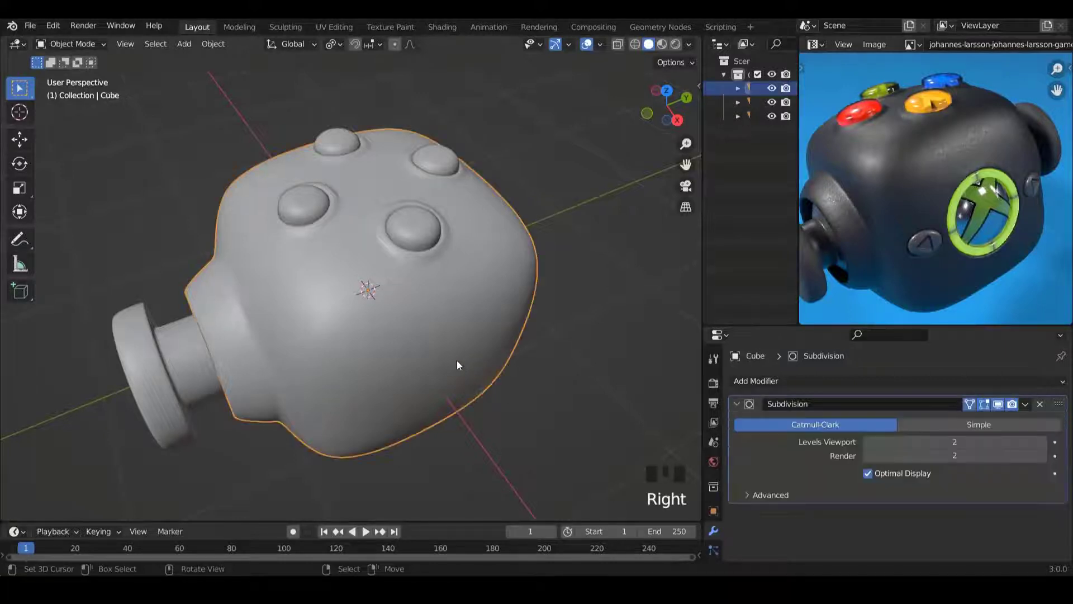
key(KP_1)
key(KP_3)
key(Tab)
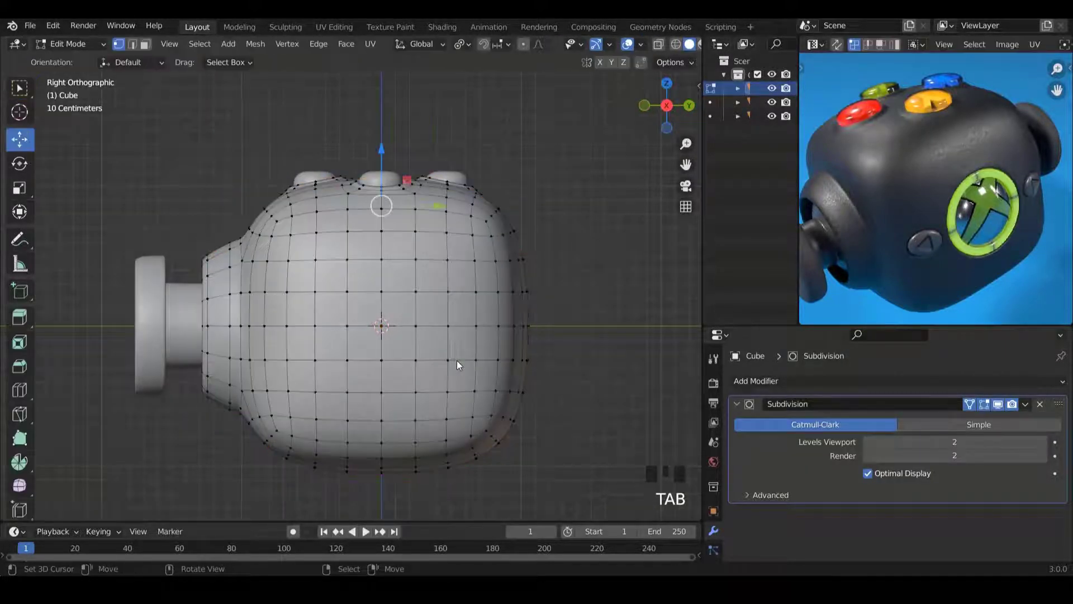
scroll(389, 254, up, 1)
right_click(389, 284)
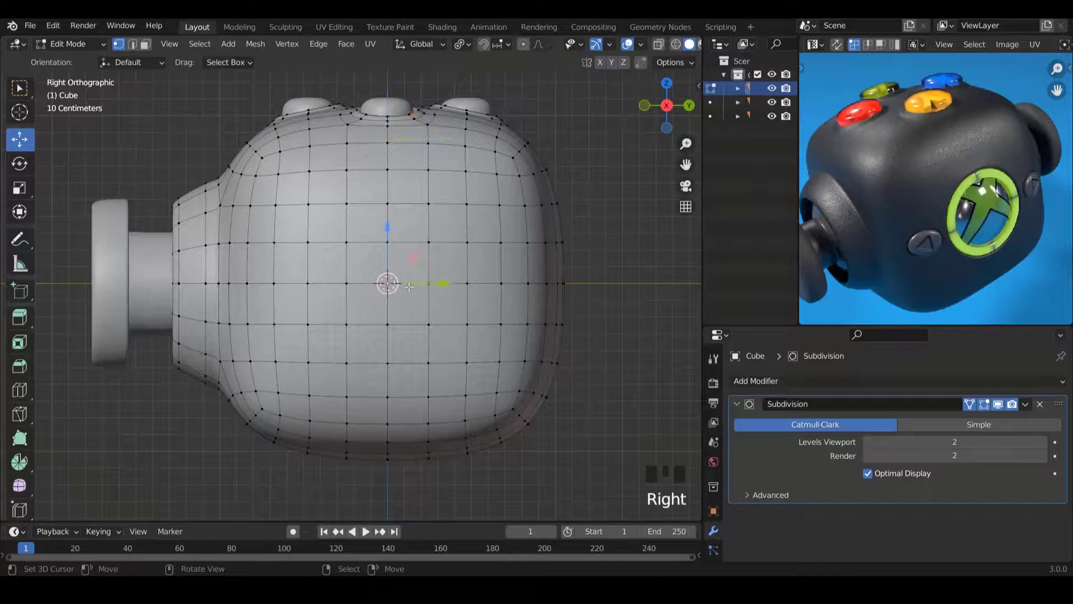
key(ctrl+KP_Add)
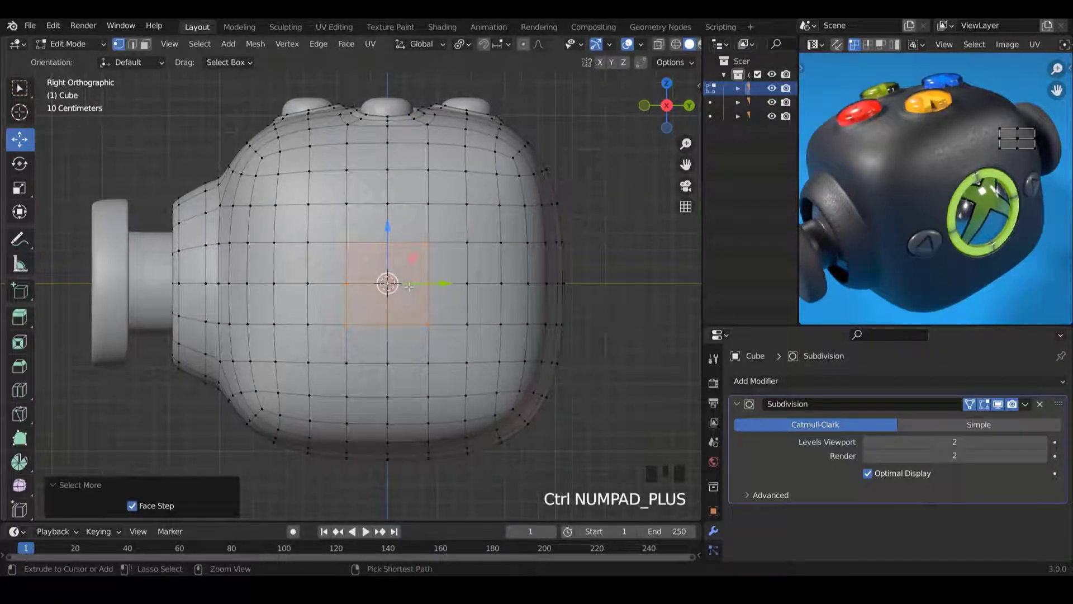
key(ctrl+KP_Add)
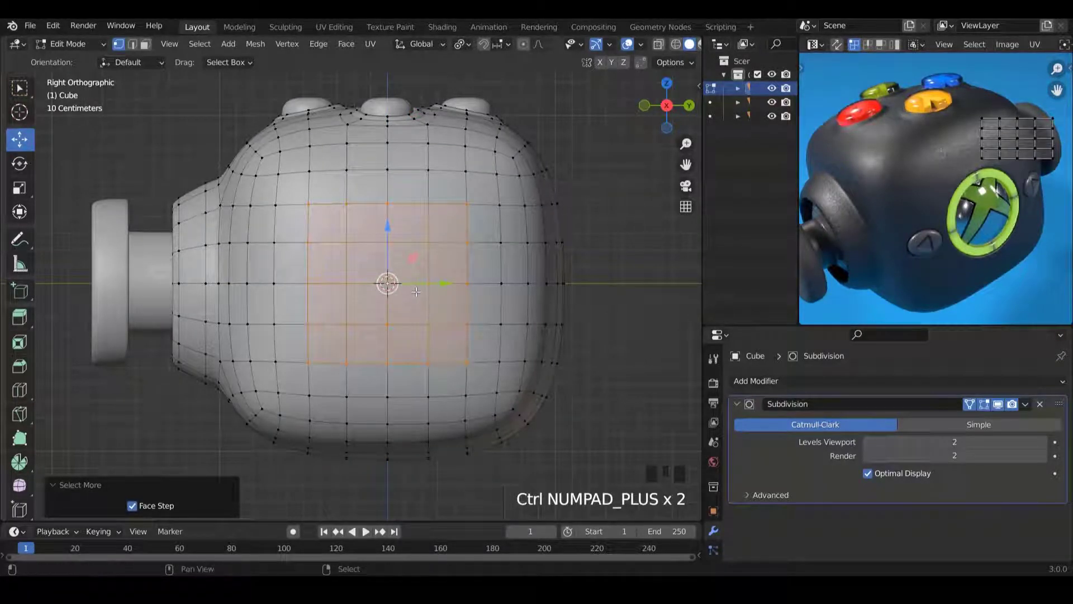
ctrl+scroll(388, 285, up, 1)
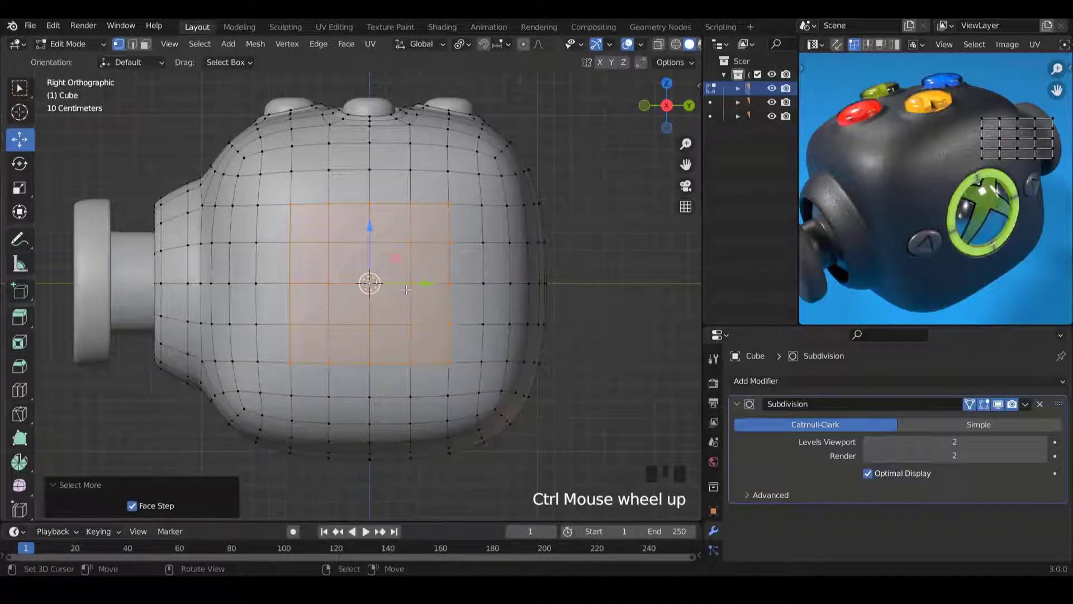
key(ctrl+KP_Subtract)
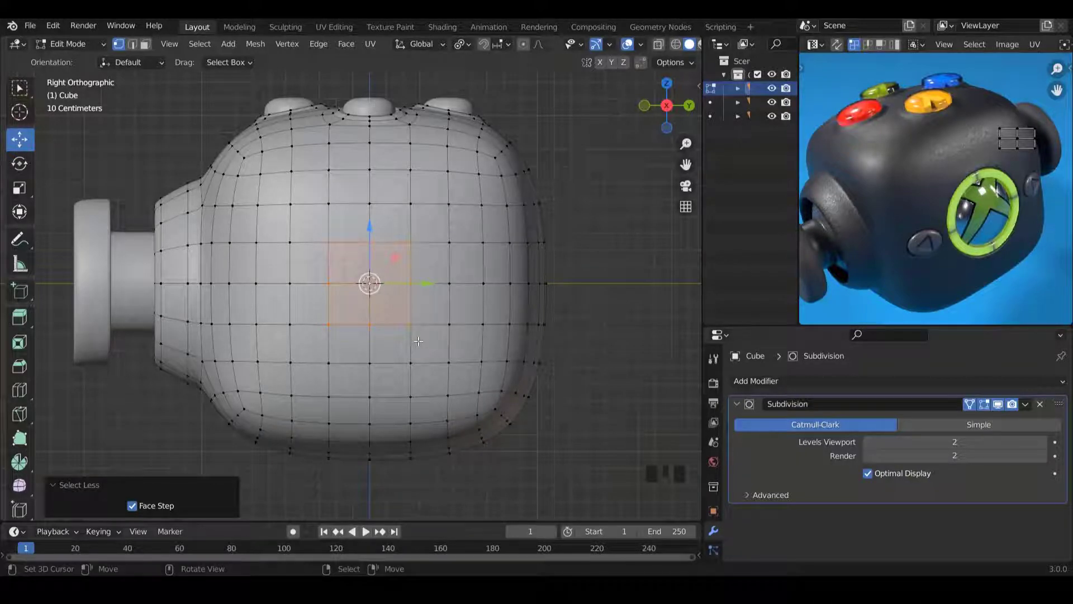
Turn the selected side faces into a circle with LoopTools and scale it up by about 1.788.
key(w)
mouse_move(345, 224)
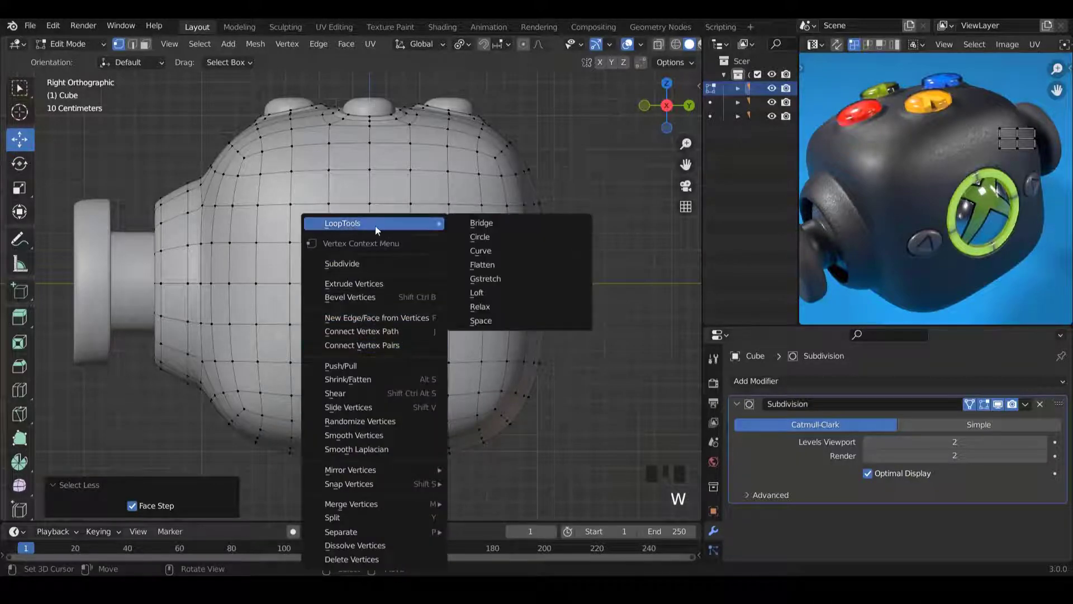
click(484, 237)
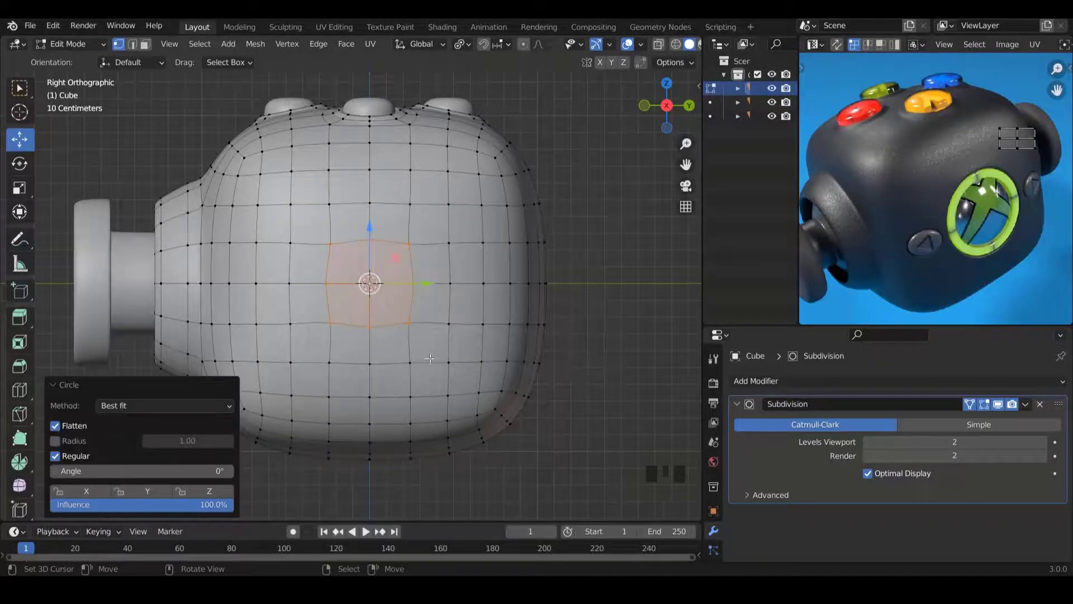
key(s)
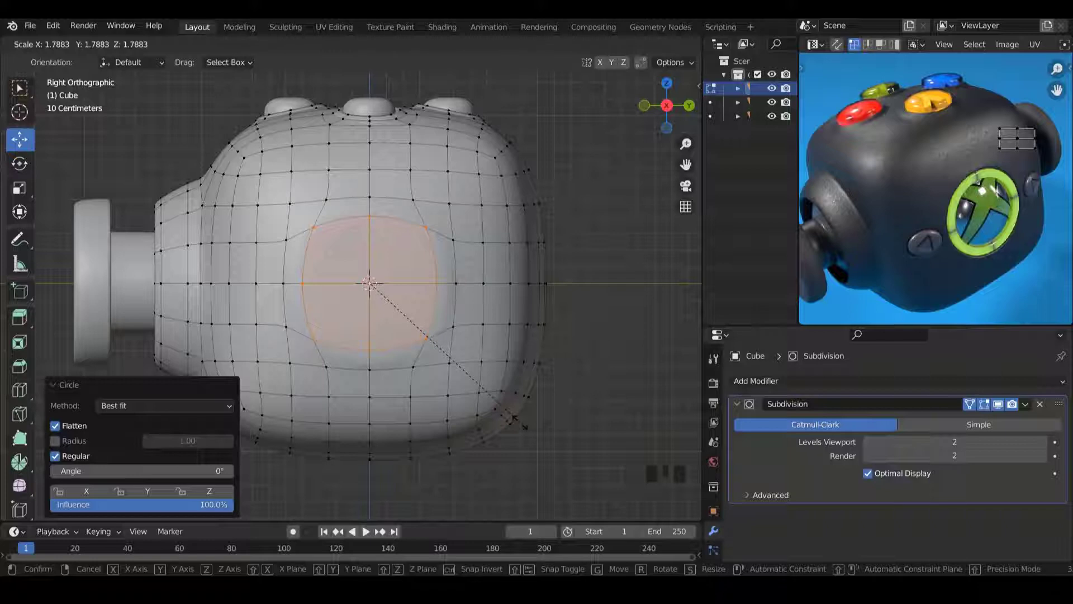
click(519, 423)
middle_drag(519, 423, 405, 248)
scroll(404, 248, up, 2)
ctrl+scroll(448, 283, up, 4)
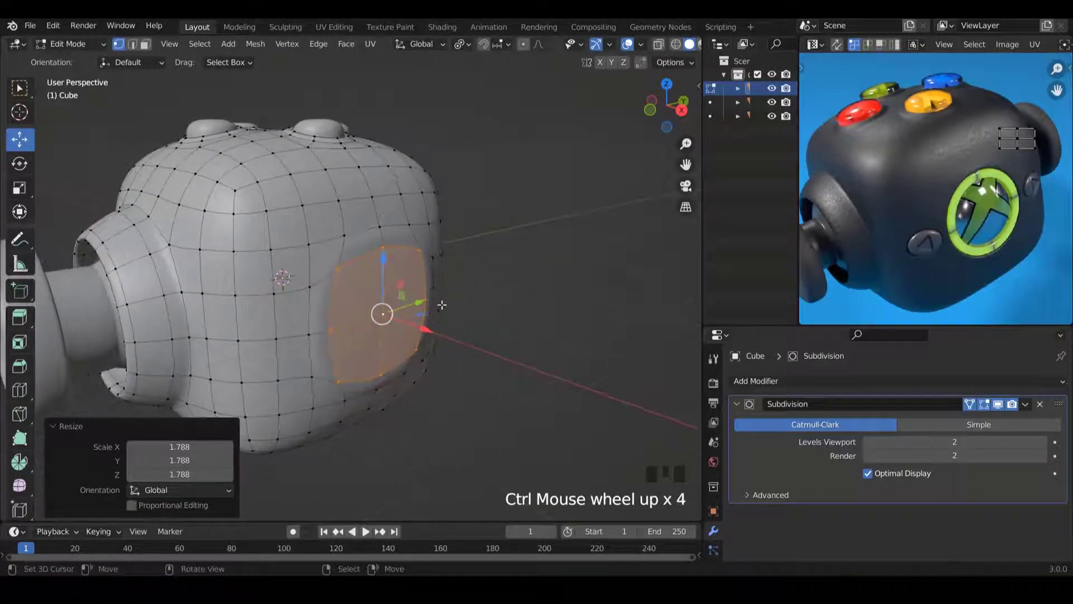
middle_drag(442, 304, 436, 306)
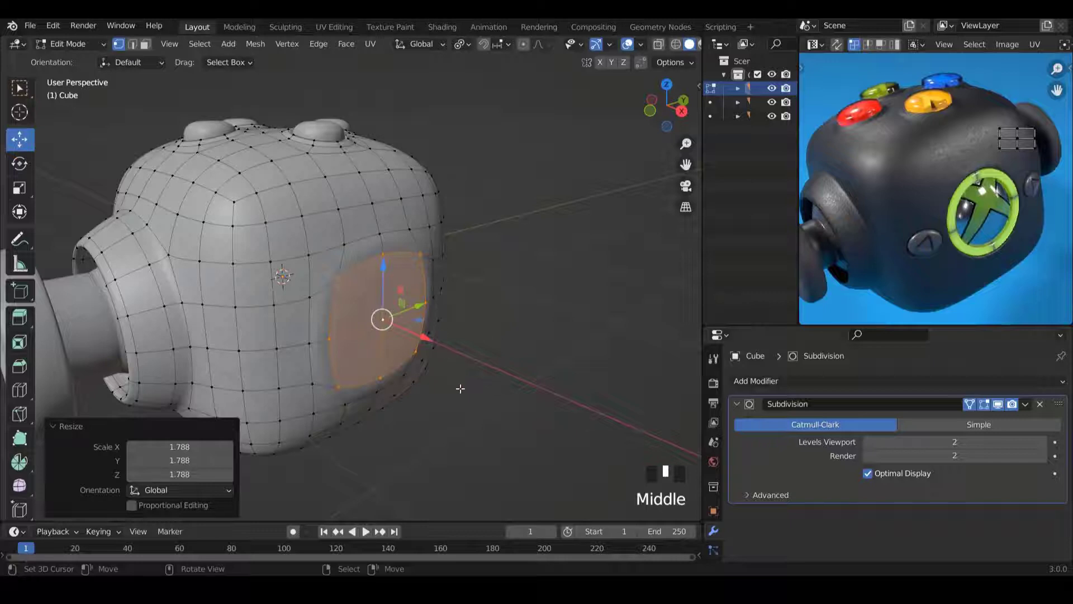
Extrude the circular side region inward by about 0.0056 m and scale the new faces to about 0.826.
key(e)
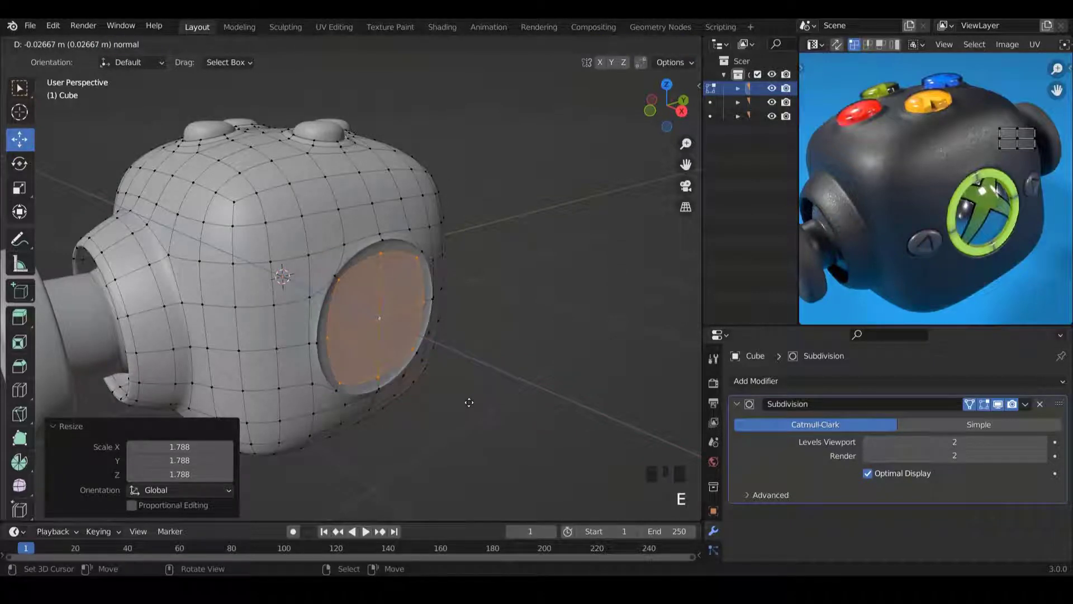
click(488, 413)
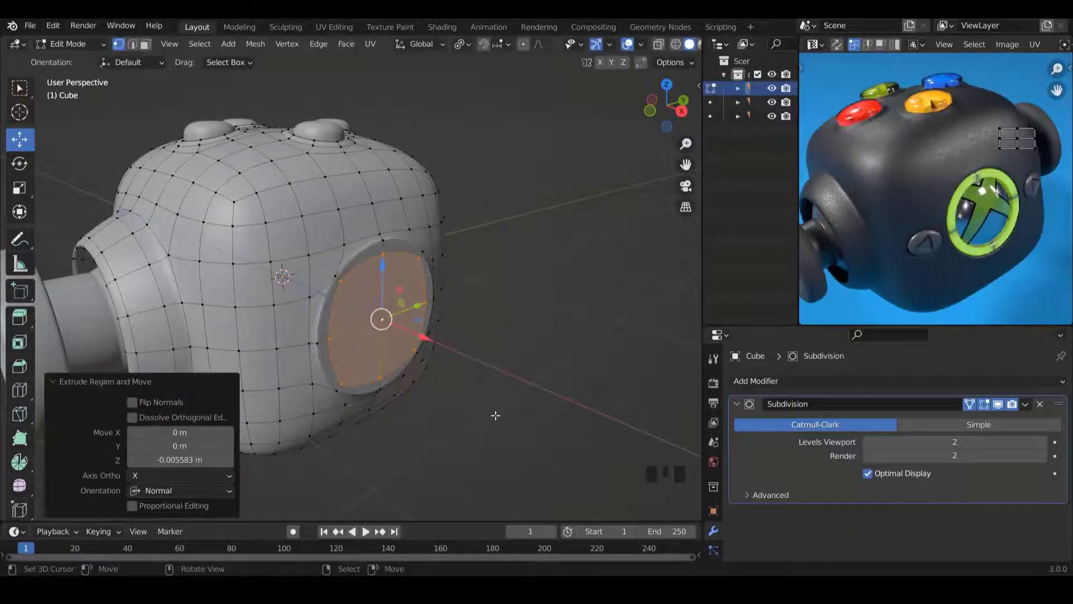
key(s)
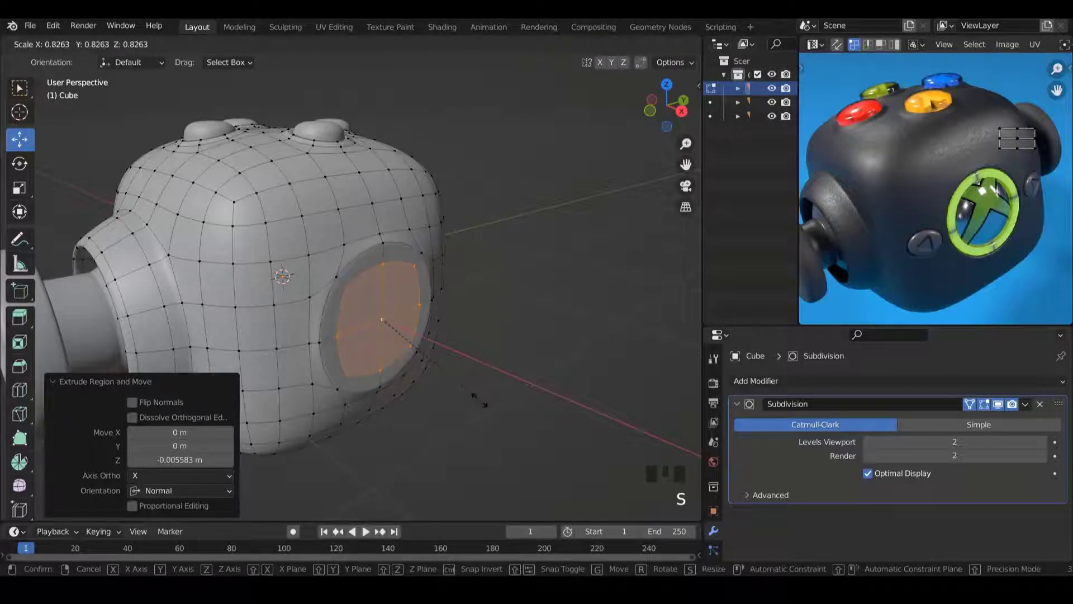
click(480, 402)
scroll(452, 361, up, 1)
middle_drag(452, 367, 453, 372)
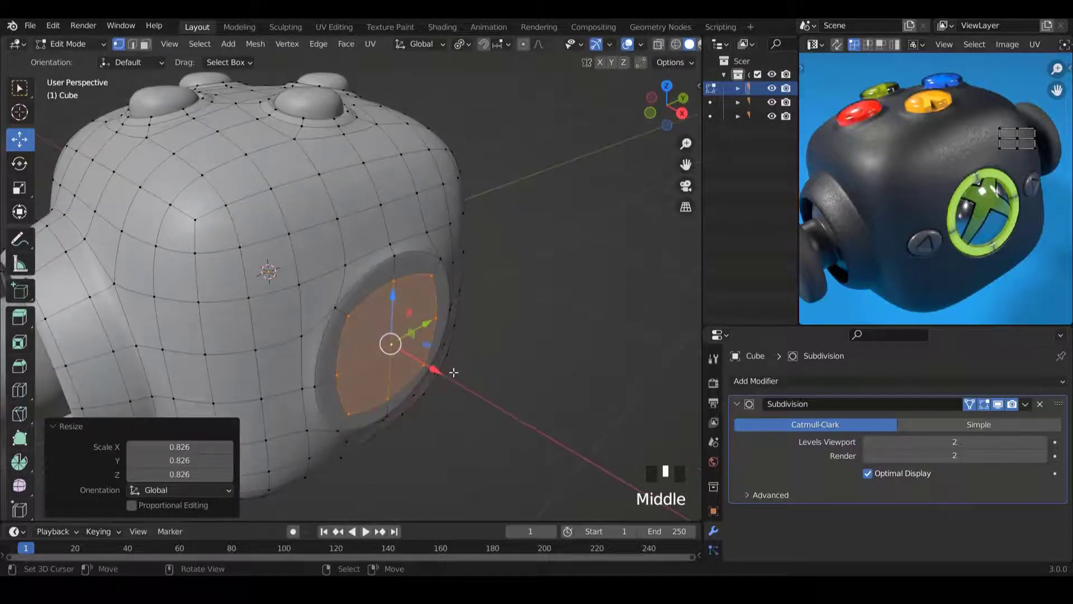
Extrude the inner circular faces into the body along global X to form a deep recess, checking it in Object Mode.
key(e)
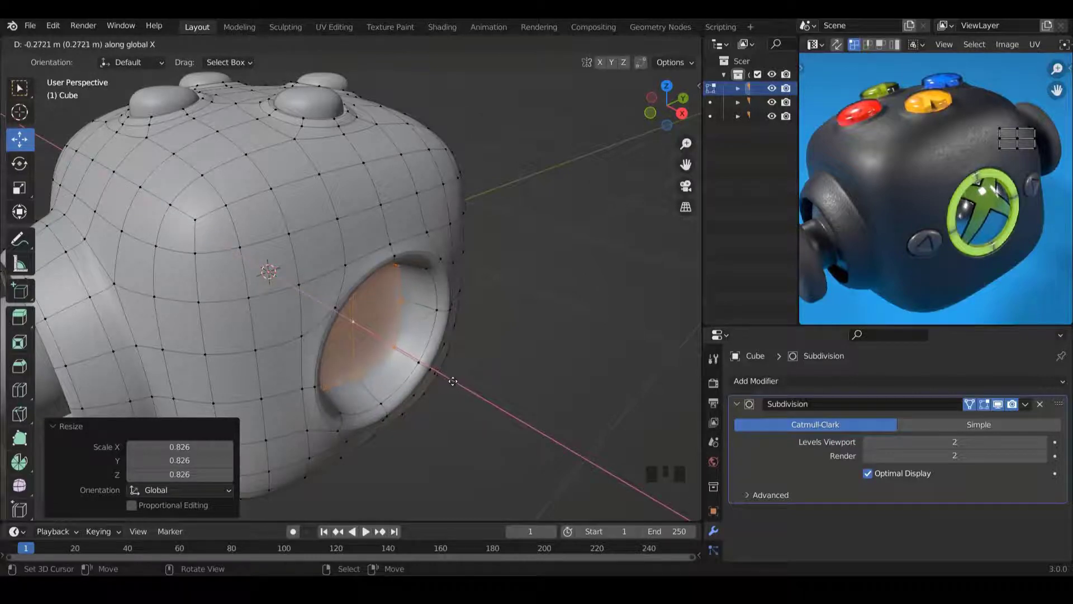
click(440, 366)
key(Tab)
scroll(425, 335, down, 3)
middle_drag(419, 325, 416, 262)
scroll(374, 286, up, 5)
key(Tab)
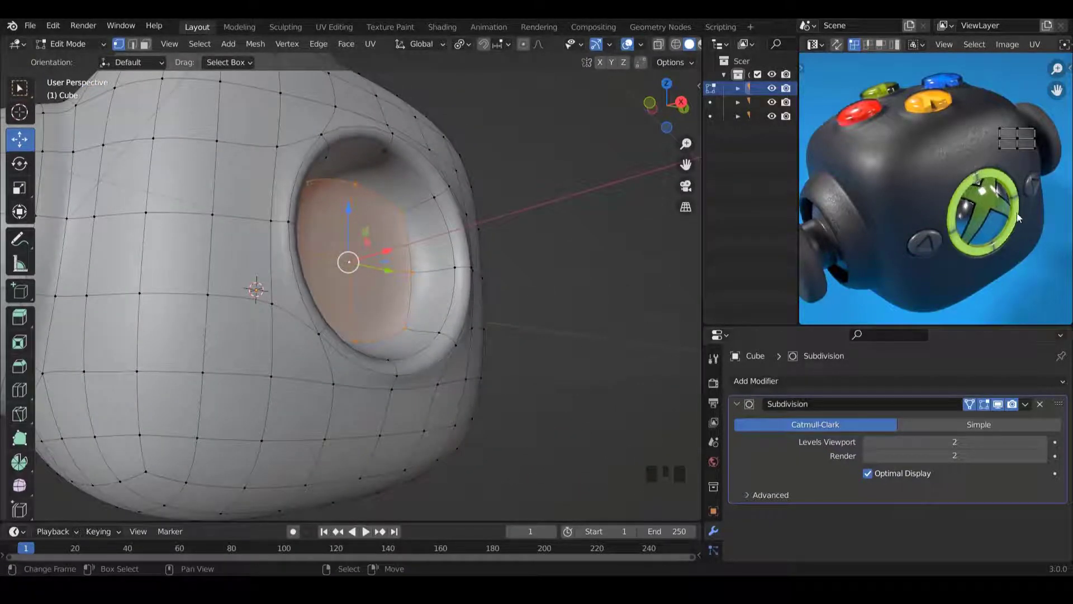
Select the edge loops around the side recess's rim, adjust them for a softer edge and return to Object Mode.
alt+right_click(392, 373)
alt+shift+right_click(305, 239)
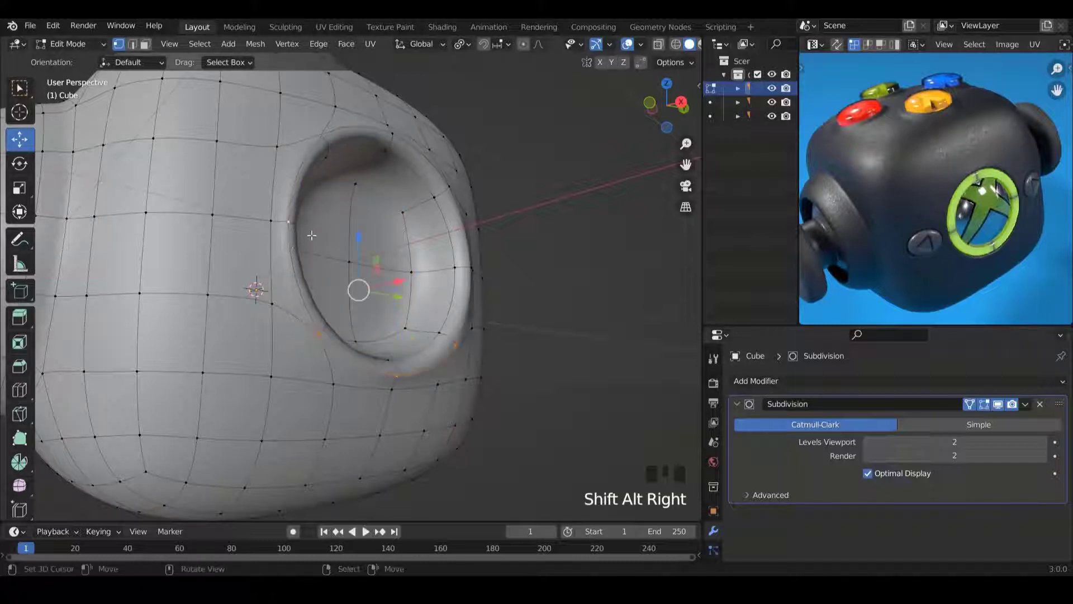
middle_drag(305, 240, 442, 391)
alt+shift+right_click(305, 199)
alt+shift+right_click(379, 331)
drag(441, 392, 443, 395)
mouse_move(443, 394)
middle_down()
mouse_move(409, 398)
mouse_move(431, 390)
middle_up()
alt+right_click(409, 398)
drag(431, 390, 431, 390)
key(Tab)
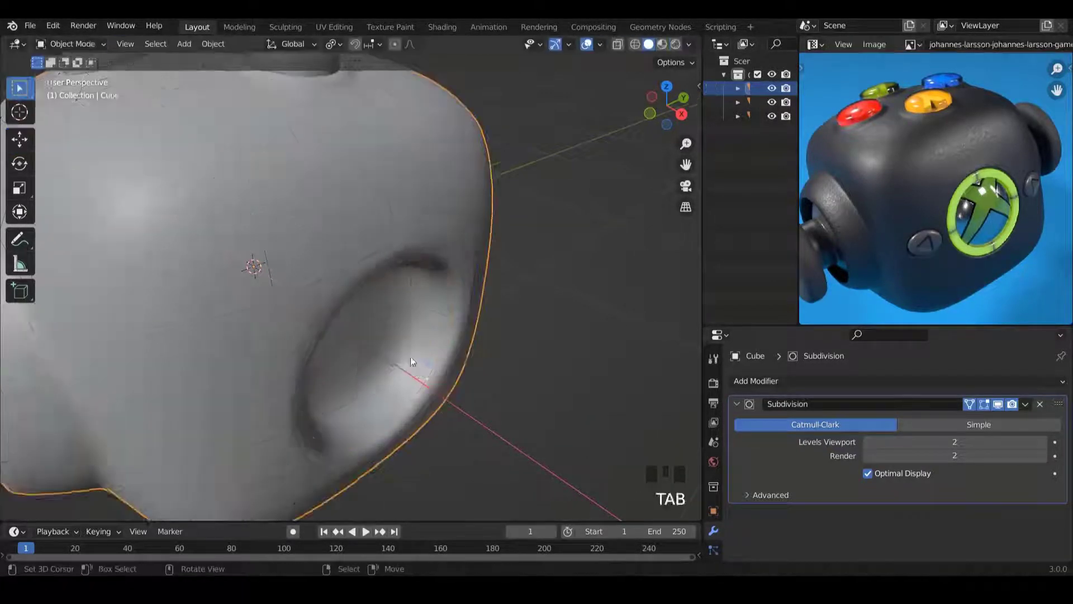
Add an edge loop around the inside wall of the side recess, slid to a factor of about 0.514.
scroll(410, 356, down, 5)
middle_drag(409, 356, 358, 266)
key(Tab)
scroll(351, 332, up, 3)
middle_drag(409, 302, 416, 320)
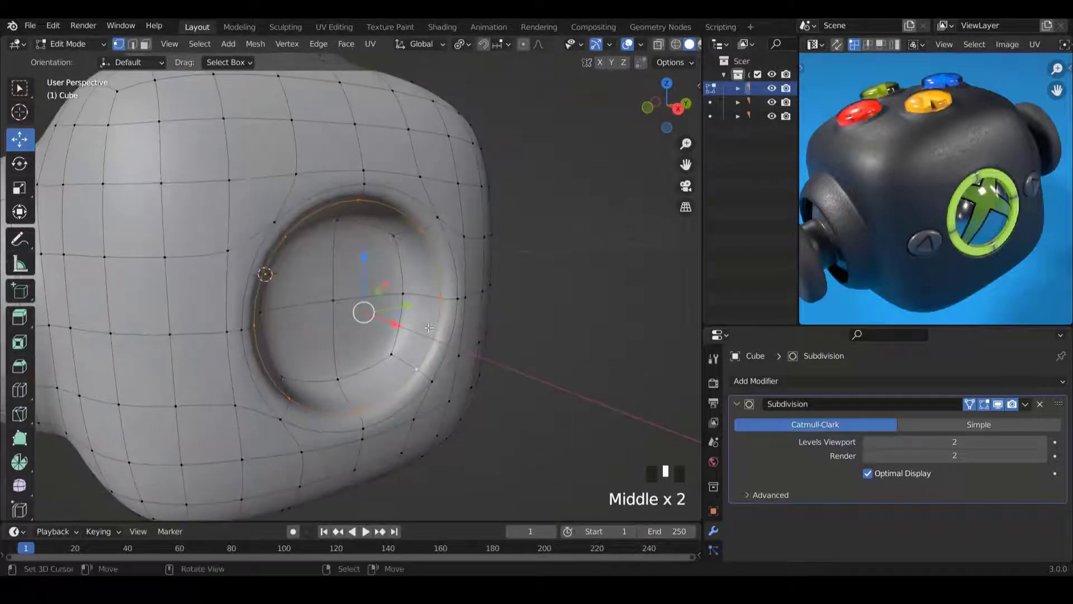
key(ctrl+r)
click(419, 299)
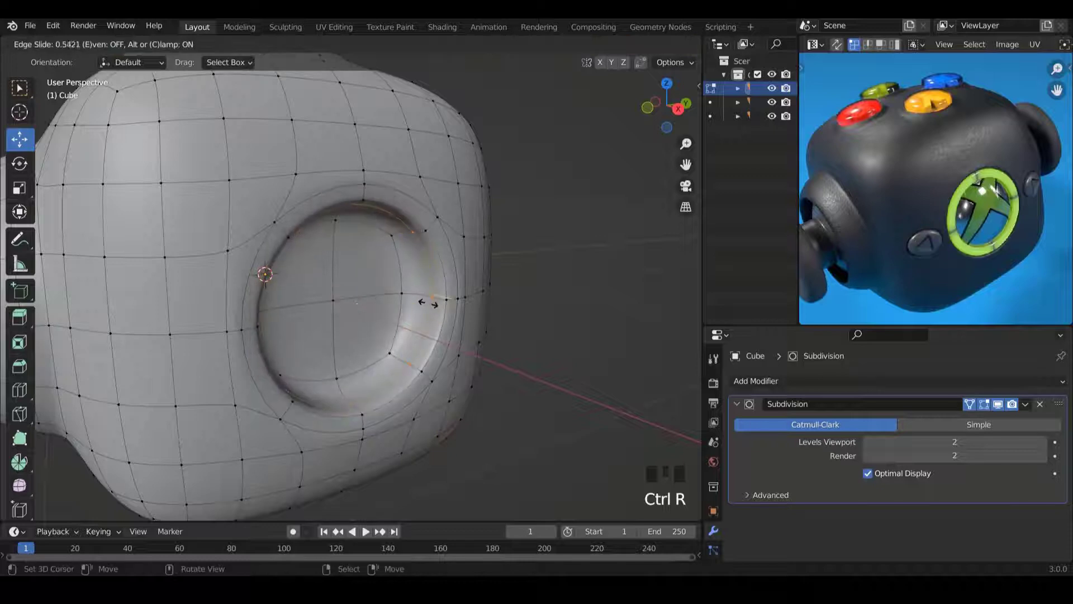
click(428, 301)
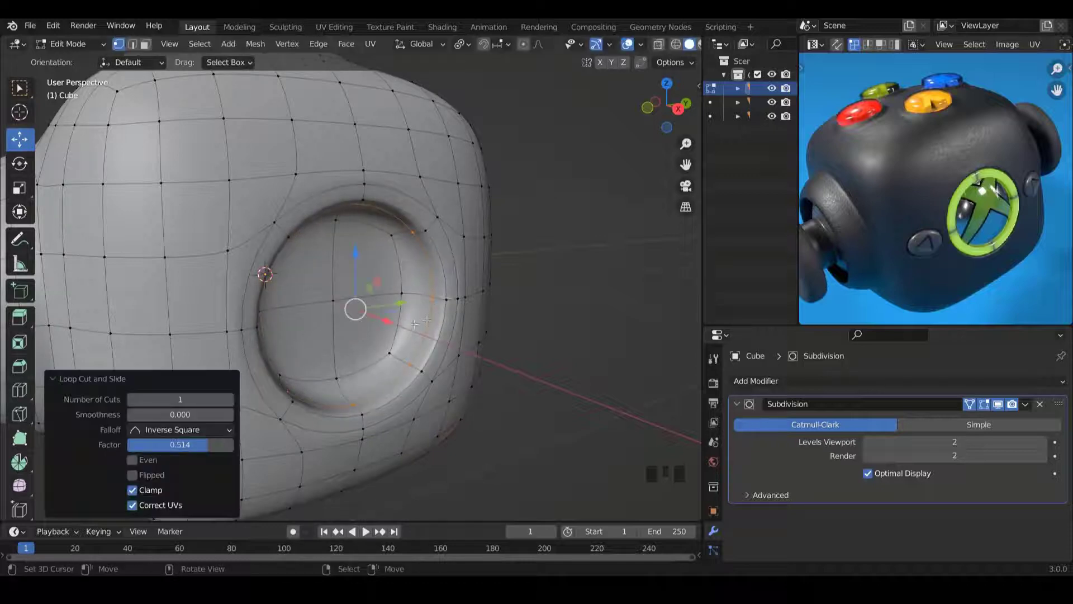
Dissolve the edge loop at the side recess's rim and check the smoothed shape in Object Mode.
key(Tab)
middle_drag(404, 321, 460, 322)
scroll(395, 286, up, 2)
key(Tab)
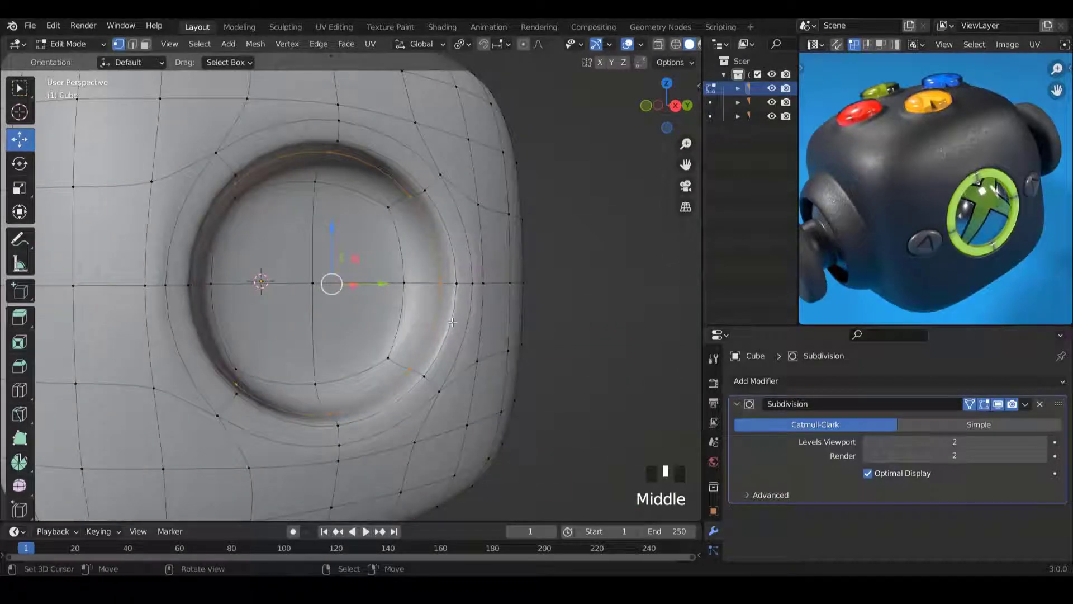
alt+right_click(402, 290)
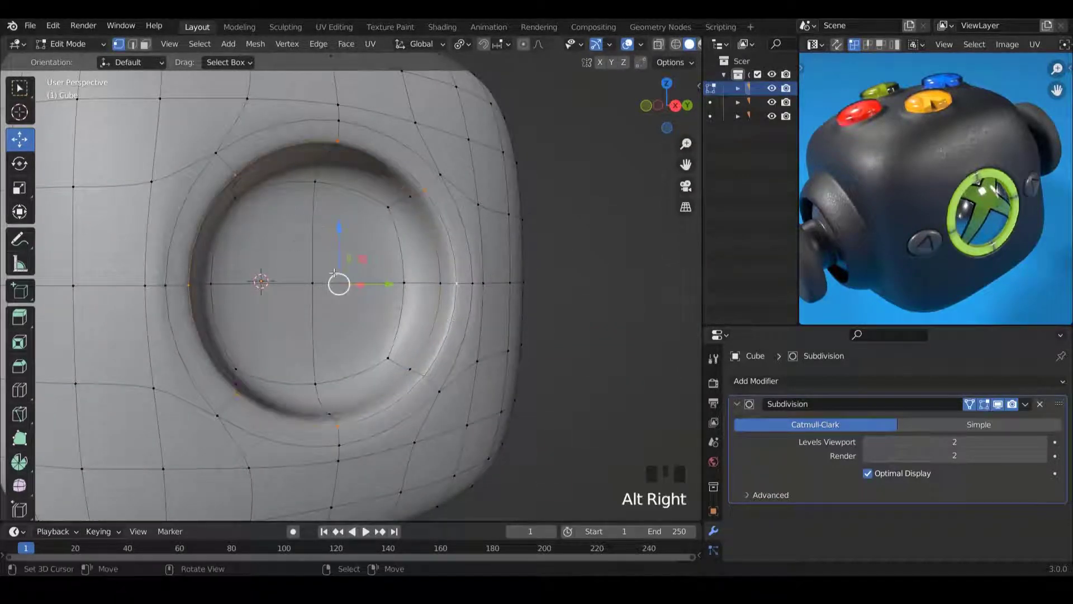
key(x)
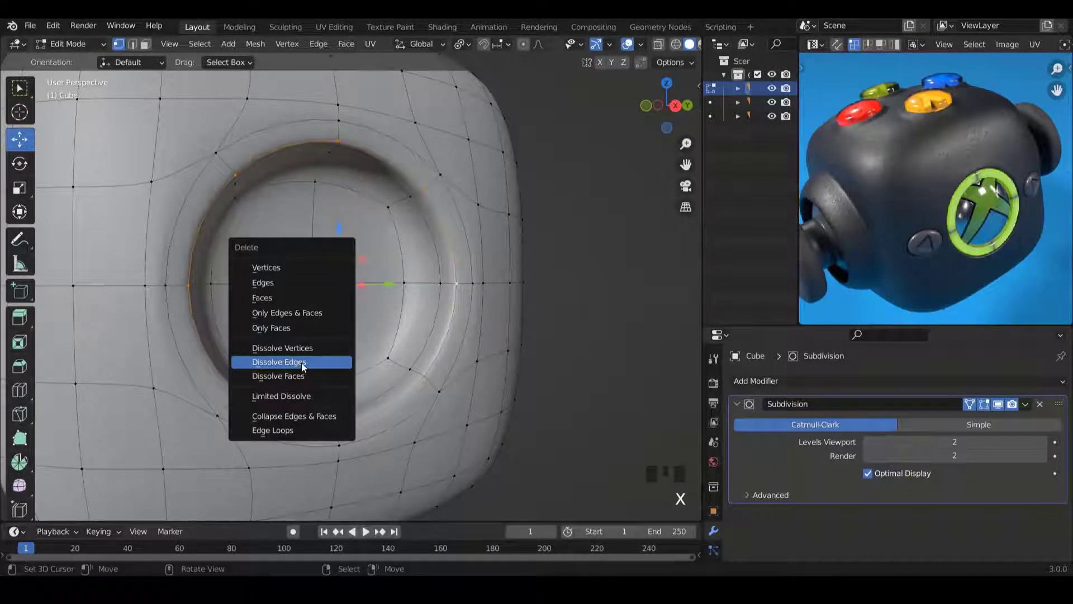
click(302, 362)
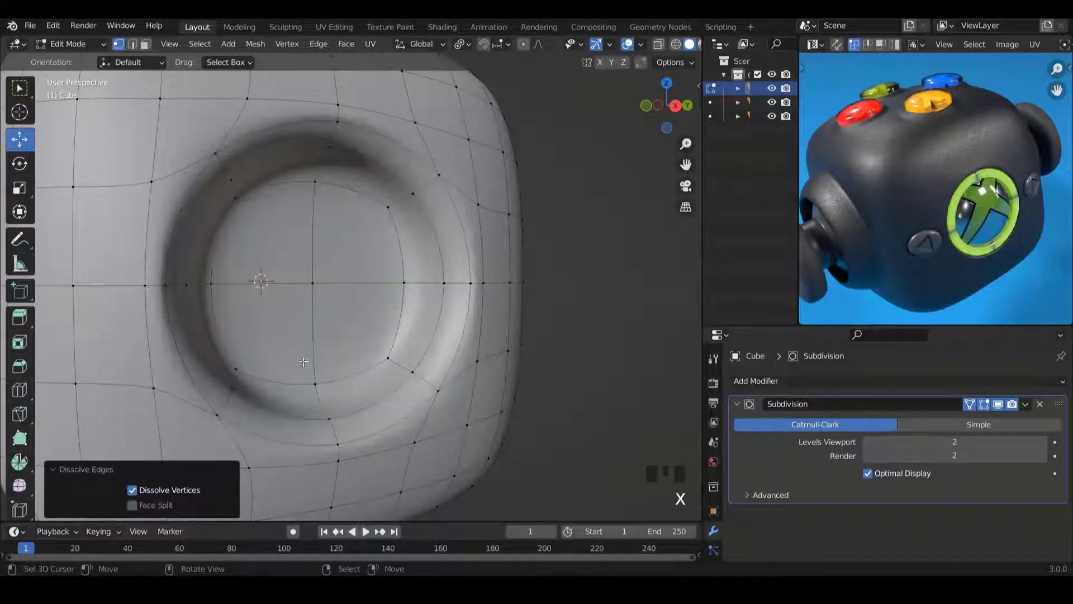
key(Tab)
scroll(320, 337, down, 3)
middle_drag(317, 334, 321, 311)
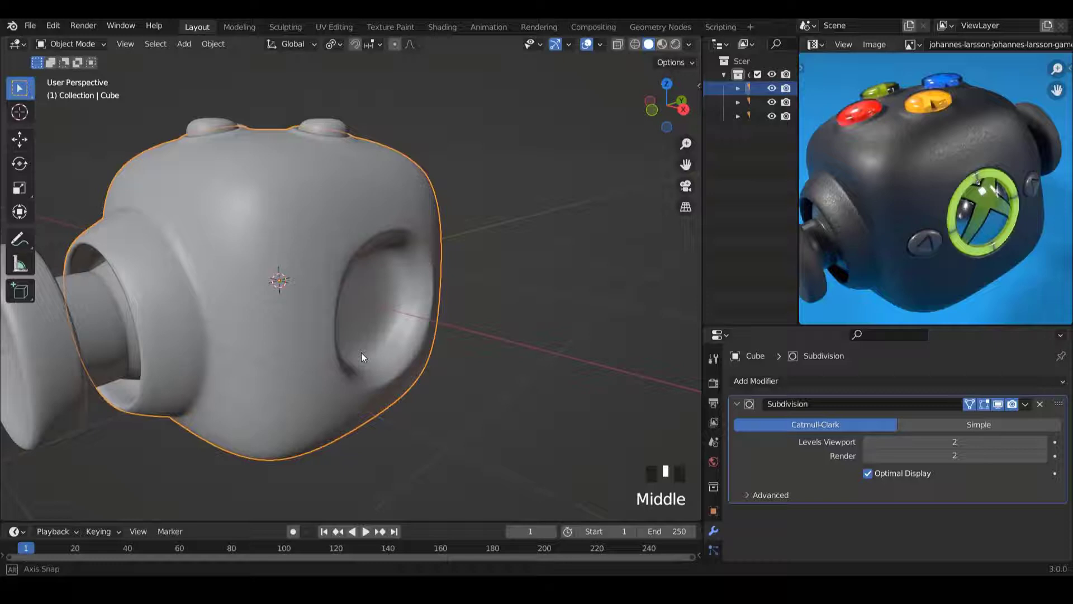
scroll(308, 312, up, 3)
key(Tab)
alt+right_click(375, 397)
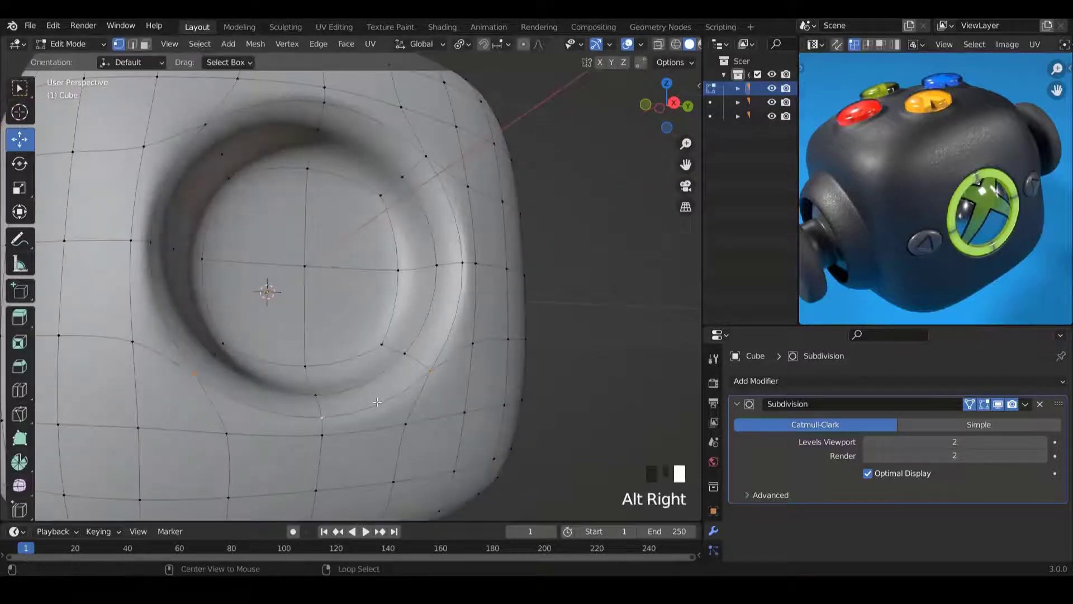
alt+shift+right_click(391, 180)
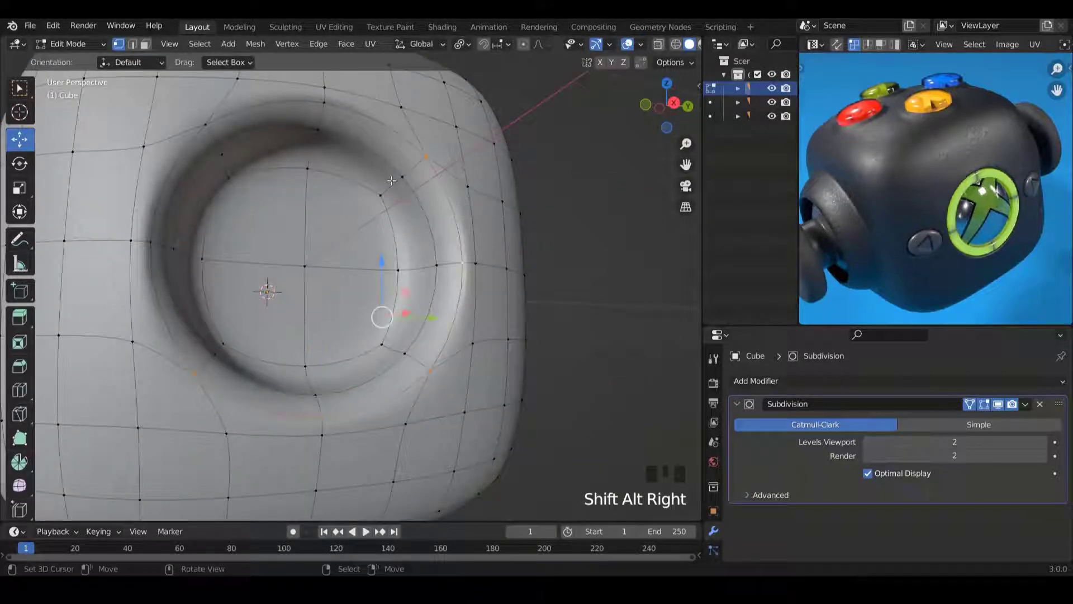
alt+shift+right_click(321, 103)
alt+shift+right_click(174, 169)
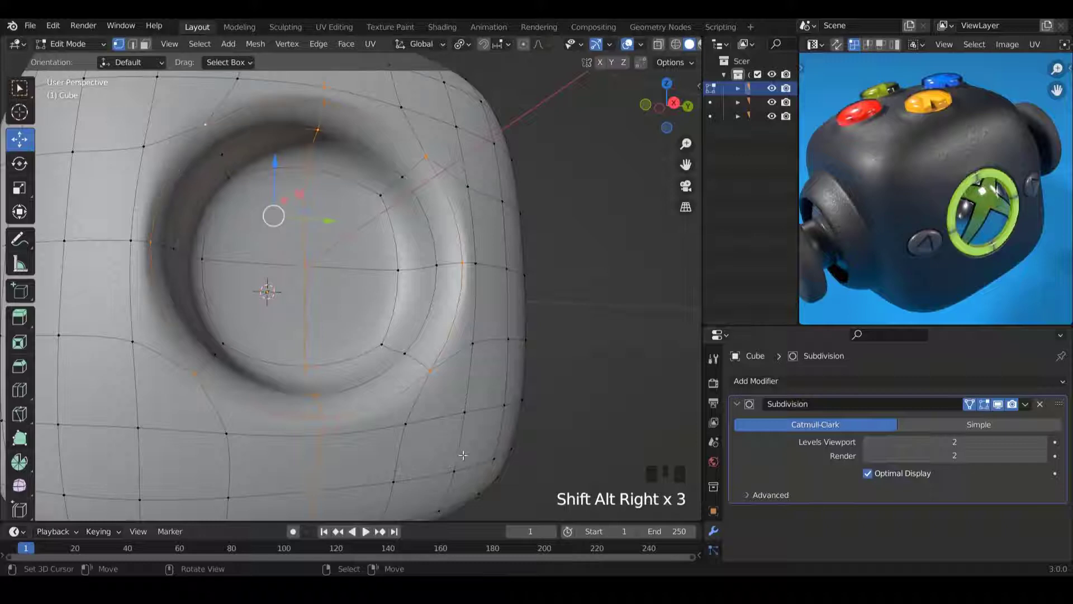
key(s)
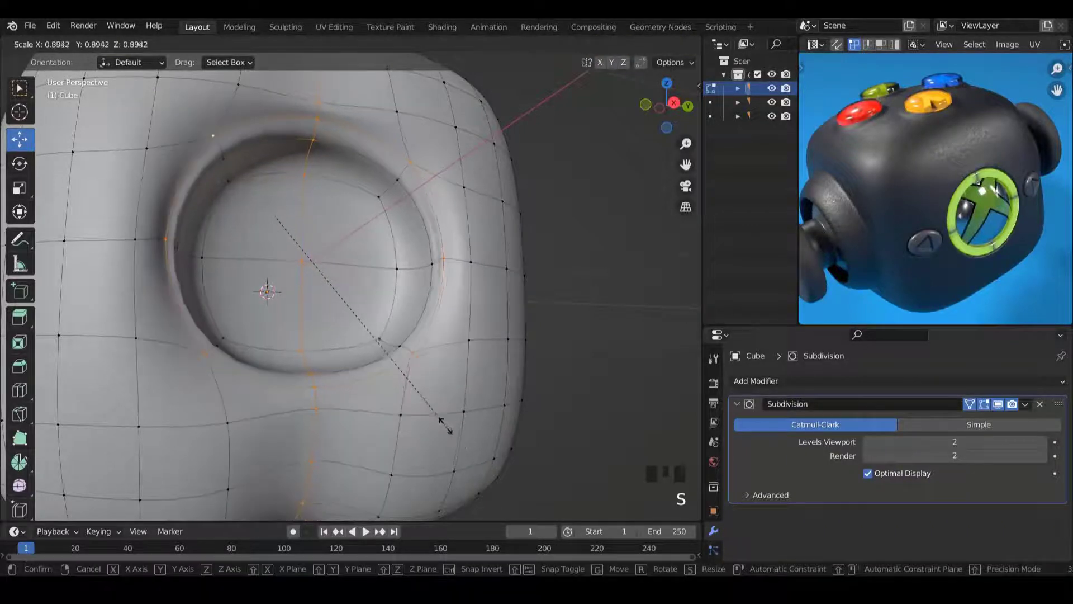
click(456, 426)
scroll(405, 385, down, 3)
middle_drag(405, 385, 343, 403)
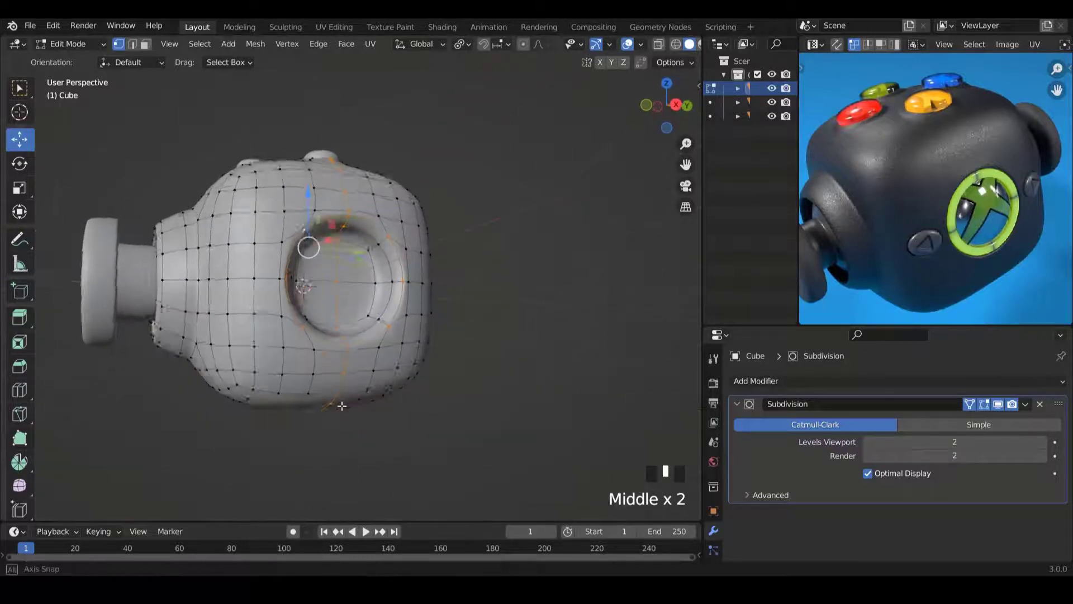
Select the eight outer rim vertices of the side recess, scale them to about 0.889 and check the result in Object Mode.
scroll(402, 374, up, 3)
right_click(423, 362)
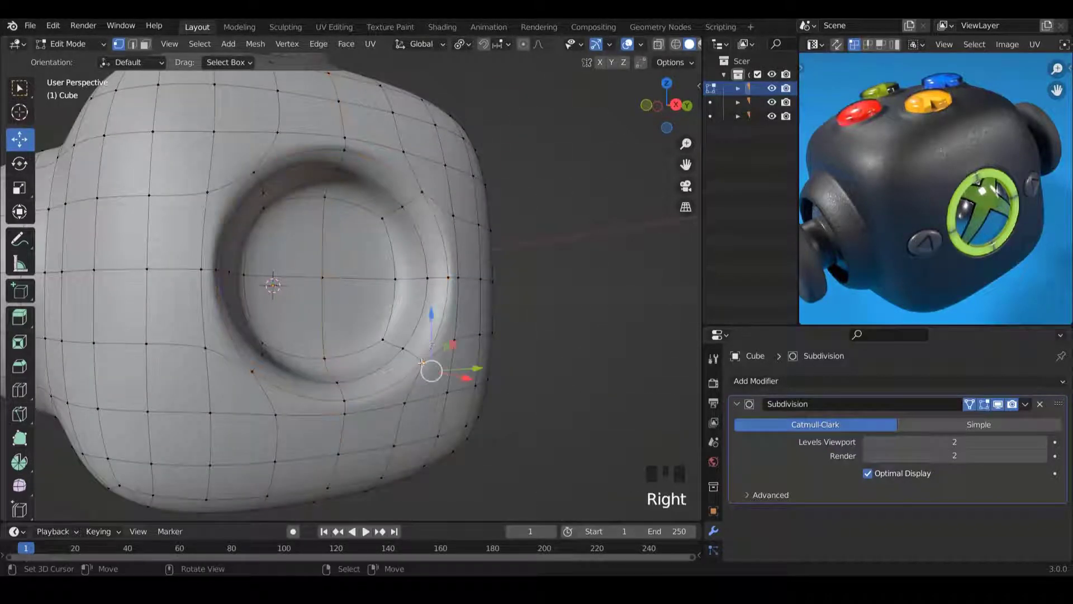
shift+right_click(344, 399)
shift+right_click(252, 370)
shift+right_click(215, 269)
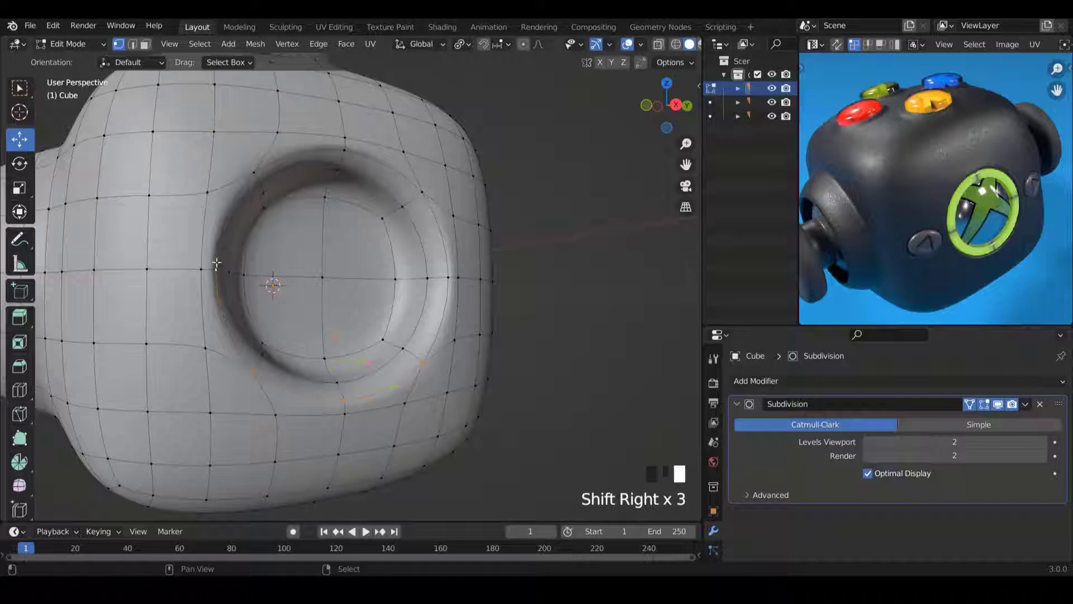
shift+right_click(253, 173)
shift+right_click(344, 149)
shift+right_click(422, 191)
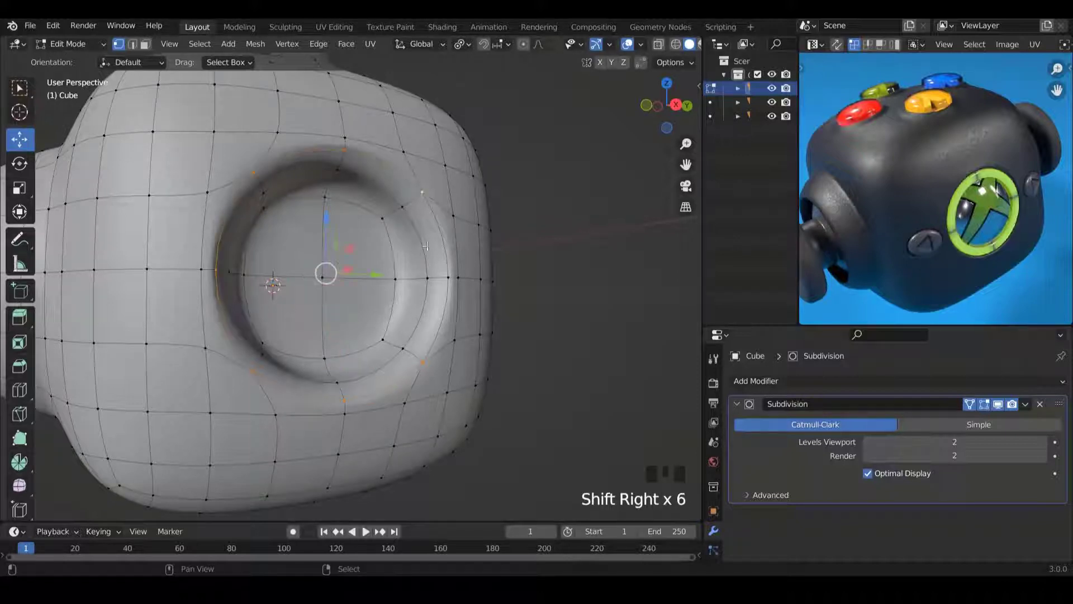
middle_drag(442, 276, 492, 391)
key(s)
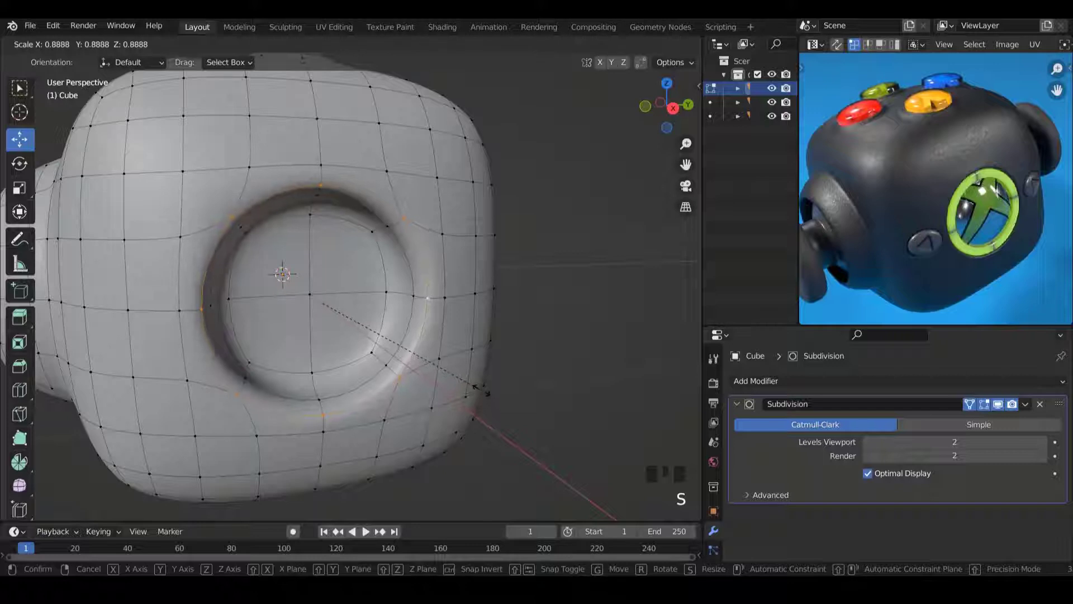
click(481, 390)
key(Tab)
scroll(415, 340, down, 2)
mouse_move(415, 340)
middle_down()
mouse_move(424, 349)
mouse_move(459, 333)
mouse_move(421, 270)
mouse_move(395, 313)
mouse_move(426, 323)
middle_up()
Add a centred edge loop around the recess's inner wall in Edit Mode, leaving its slide factor at 0.
scroll(395, 314, up, 1)
scroll(395, 313, up, 2)
key(Tab)
key(ctrl+r)
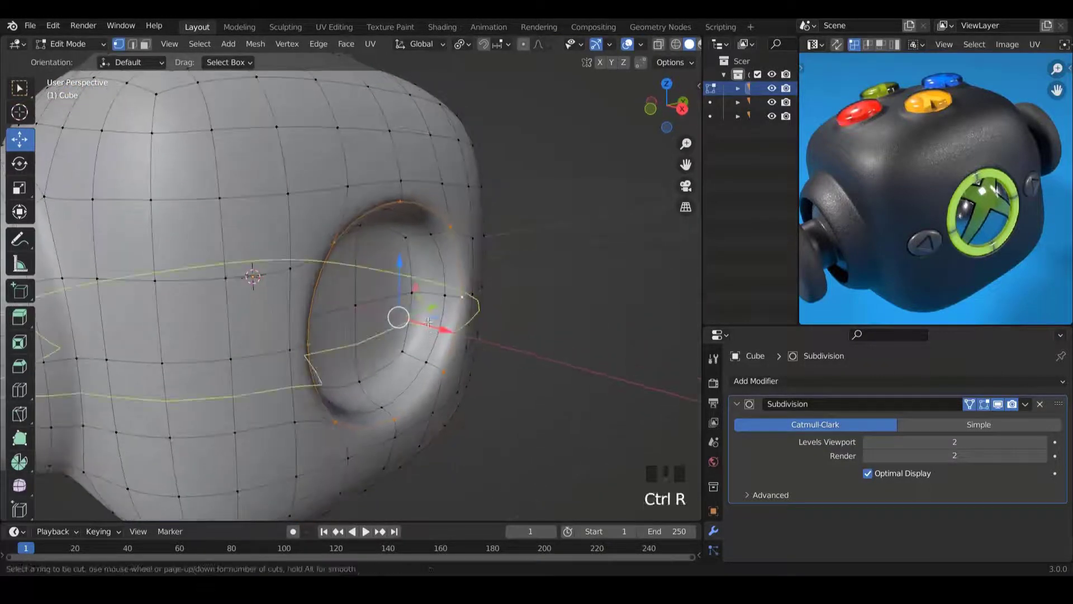
click(411, 361)
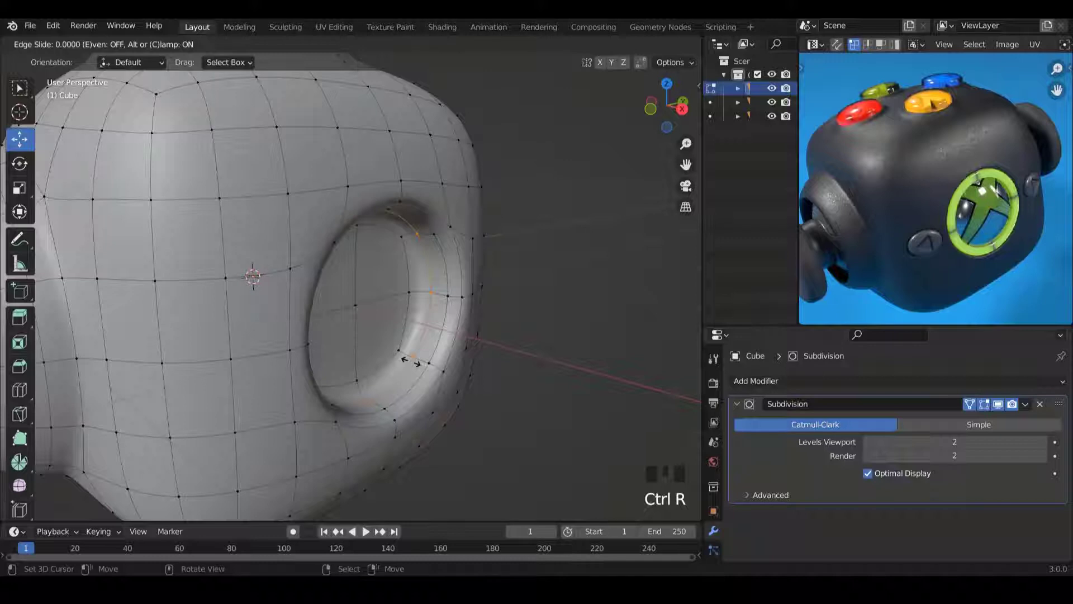
drag(411, 361, 425, 365)
right_click(425, 366)
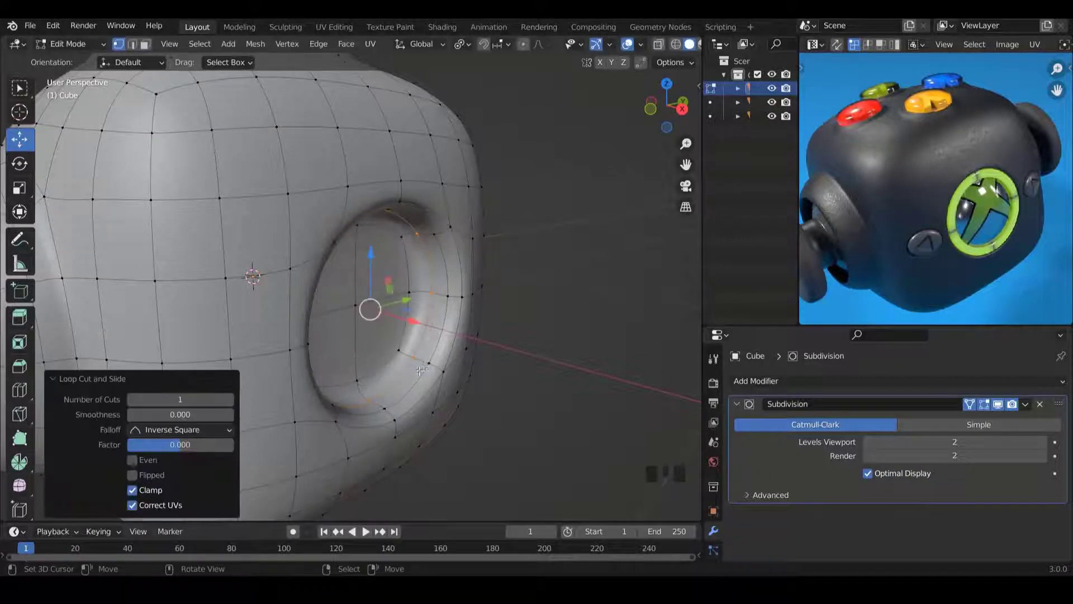
Select an edge loop in the recess wall, move it outward about 0.05 m along global X and return to Object Mode.
alt+right_click(414, 379)
middle_drag(414, 378, 431, 353)
drag(433, 353, 444, 361)
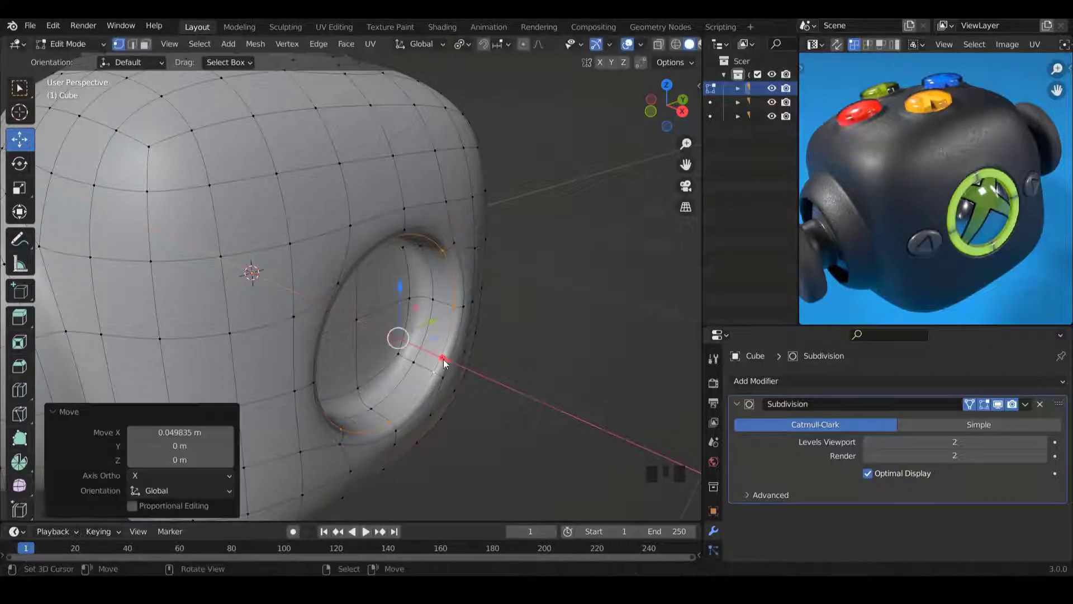
key(Tab)
scroll(431, 357, down, 3)
middle_drag(426, 368, 421, 317)
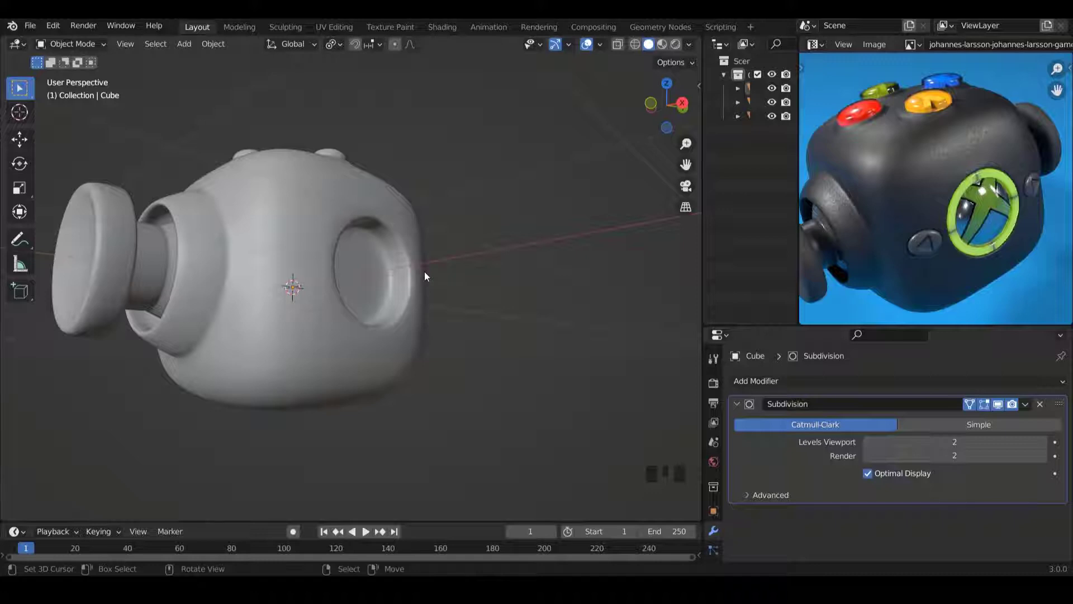
Examine the side recess and the whole body from several angles.
middle_drag(374, 252, 328, 307)
shift+scroll(329, 268, down, 3)
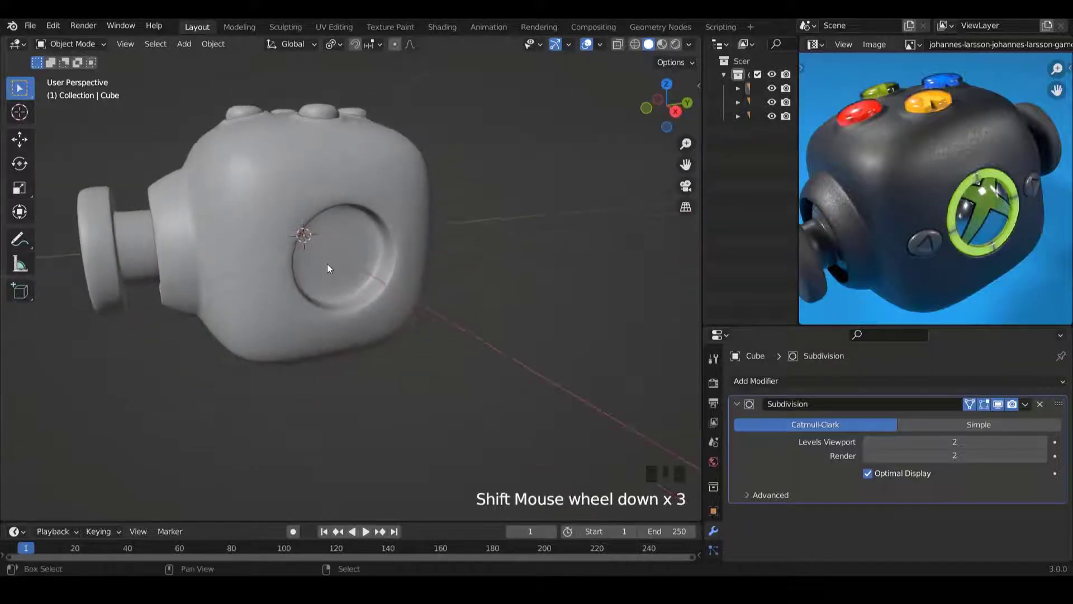
scroll(328, 263, up, 1)
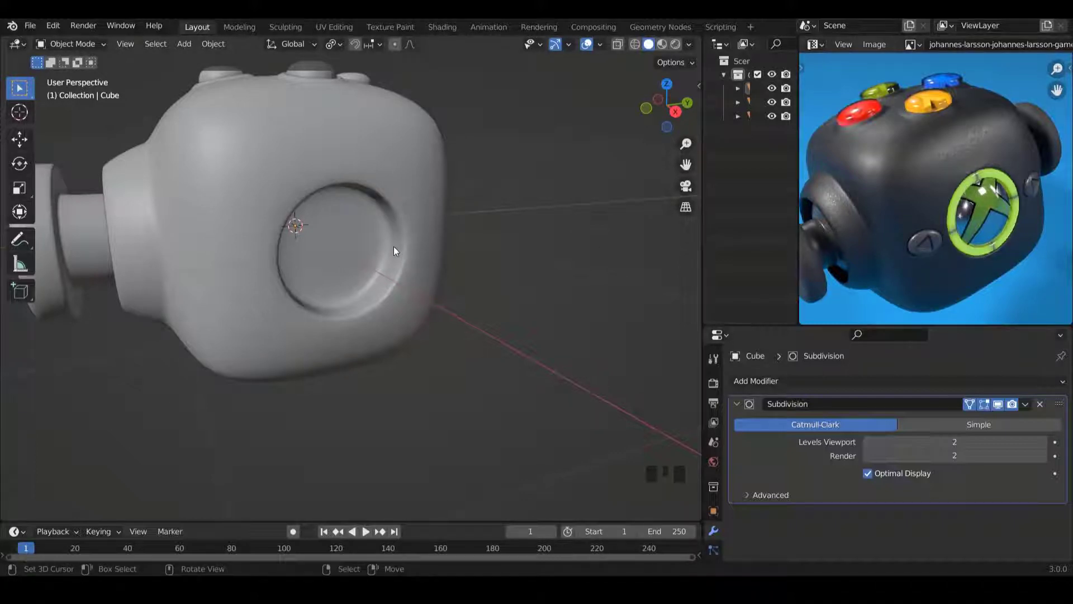
middle_drag(378, 269, 349, 307)
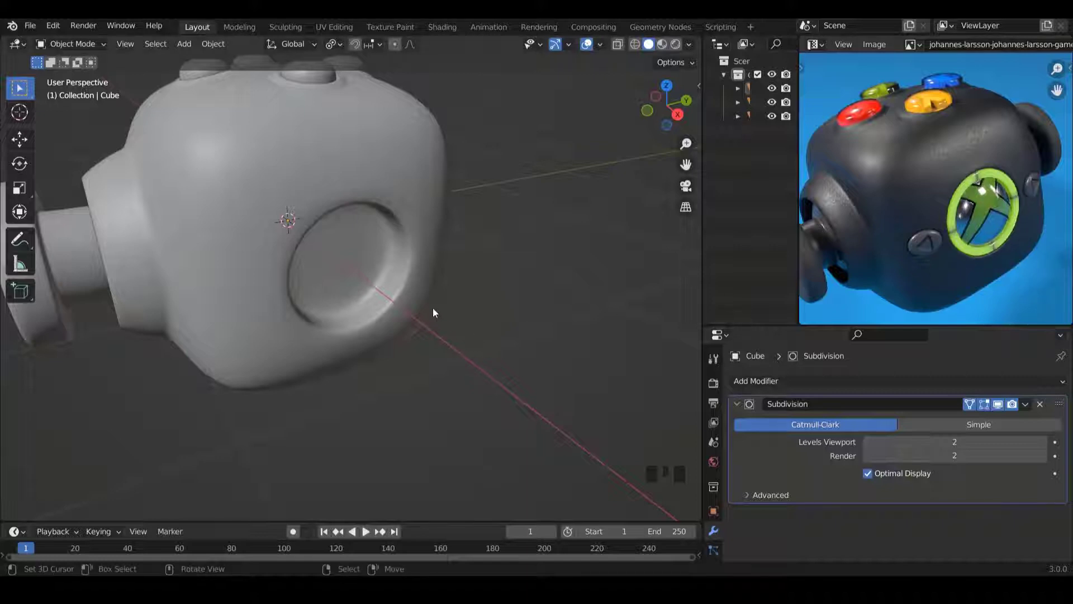
middle_drag(431, 312, 442, 304)
scroll(338, 299, up, 1)
scroll(337, 291, down, 3)
middle_drag(337, 288, 378, 316)
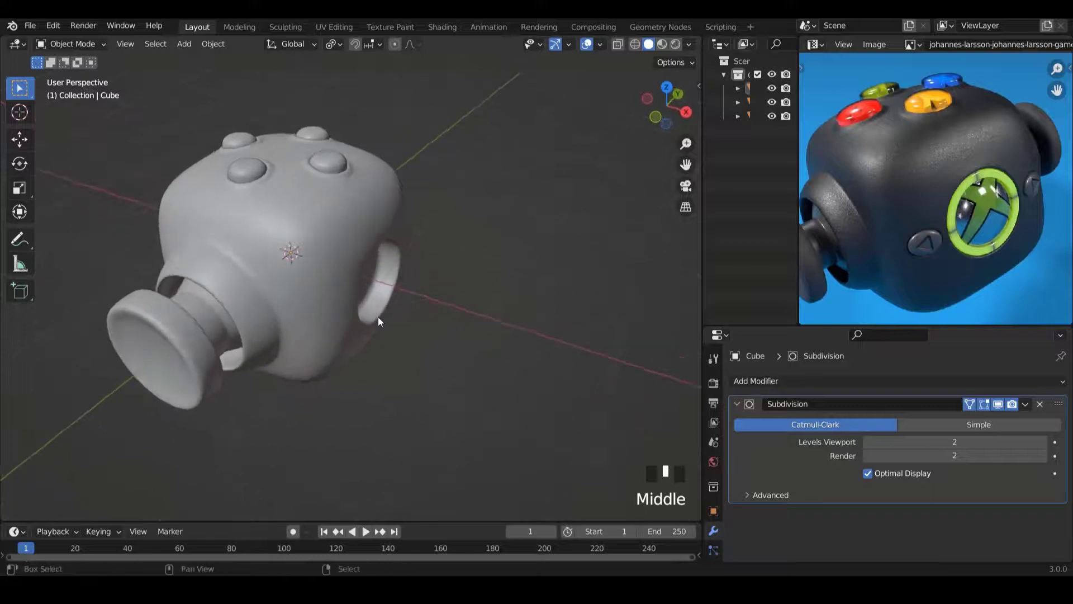
key(shift+a)
mouse_move(340, 291)
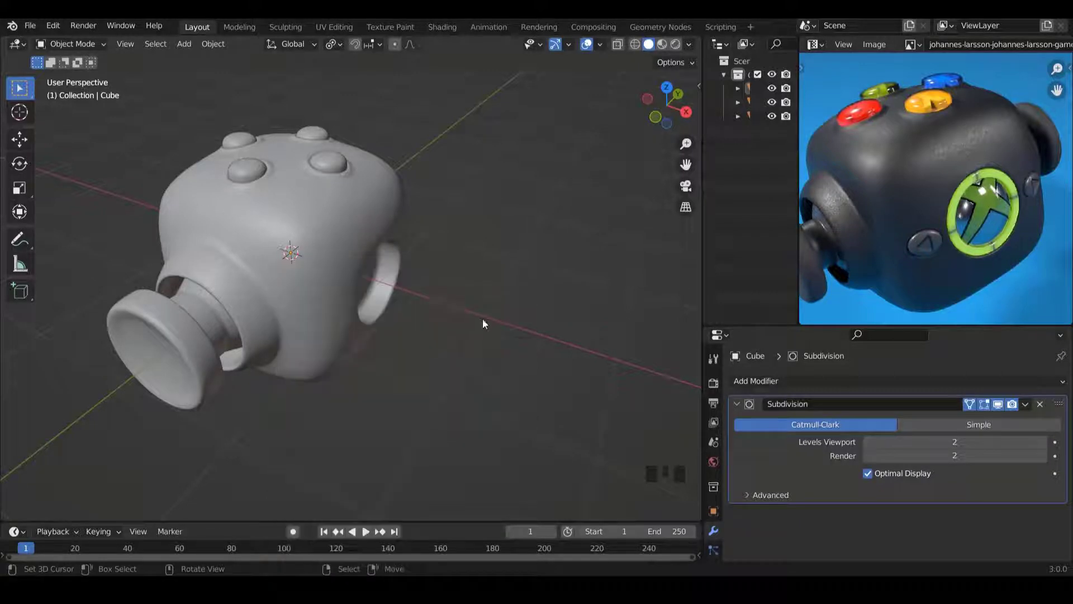
Select the edge loop just inside the side recess's rim in Edit Mode and duplicate it in place.
middle_drag(482, 321, 402, 292)
scroll(386, 301, up, 5)
shift+scroll(352, 302, up, 3)
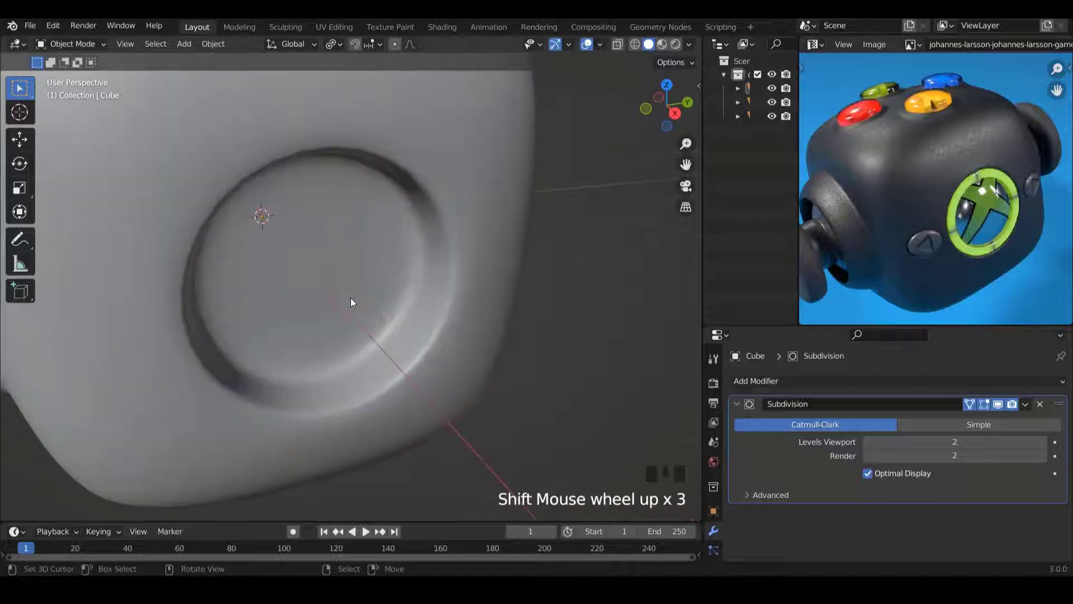
key(Tab)
middle_drag(384, 394, 362, 381)
right_click(434, 357)
alt+right_click(432, 358)
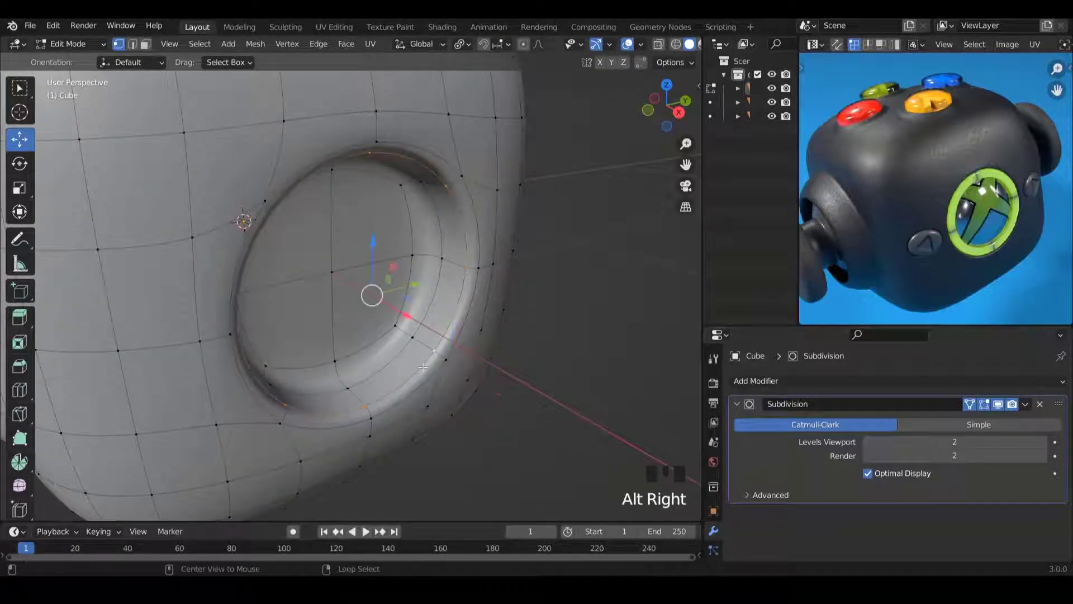
middle_drag(441, 316, 450, 323)
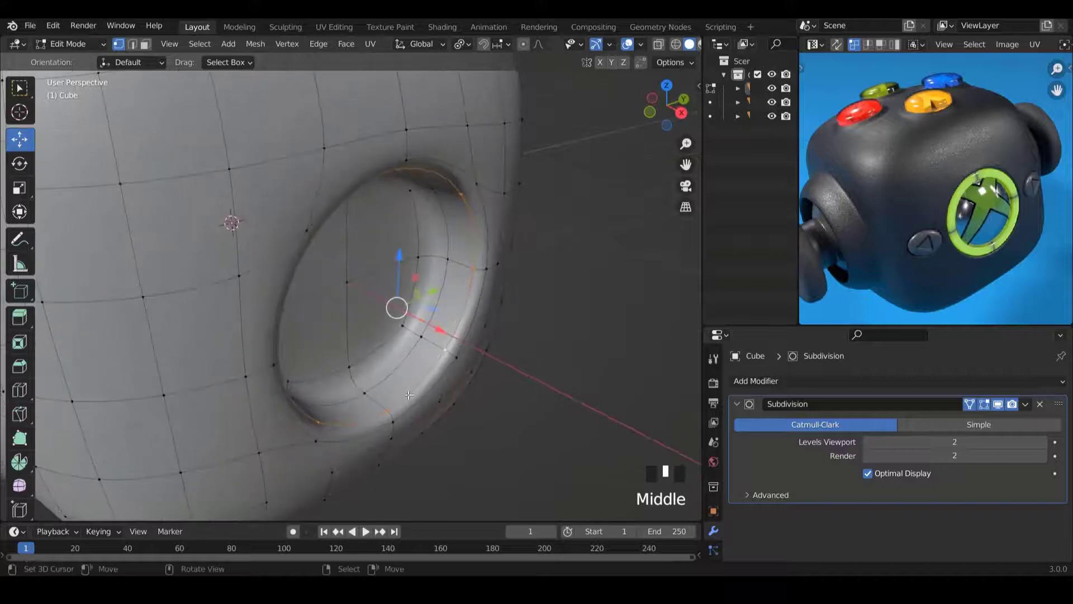
key(shift+d)
right_click(474, 458)
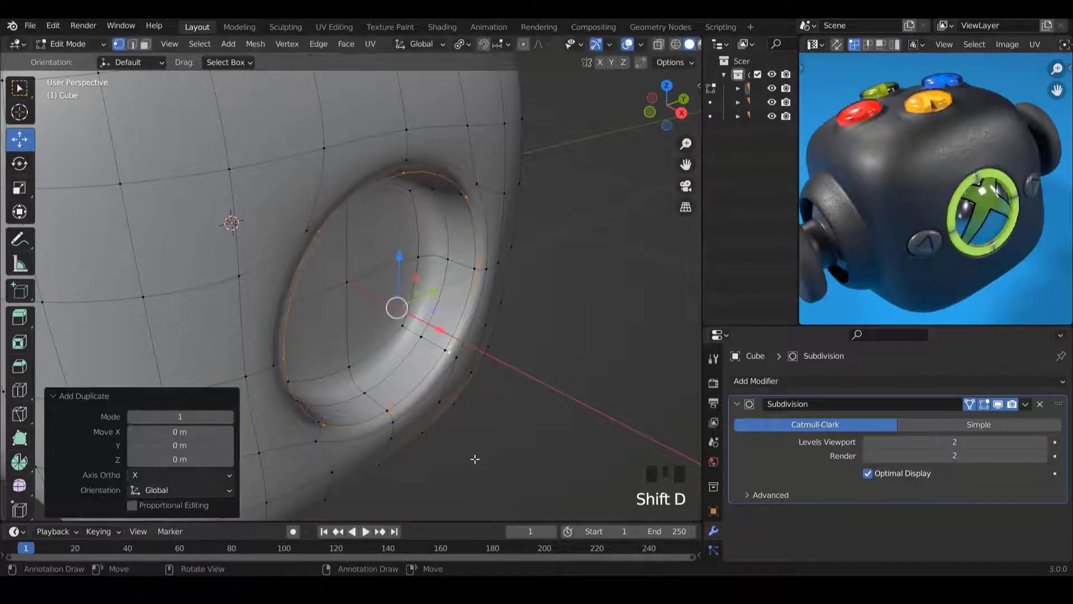
Extrude the duplicated loop in place and scale the new edges to about 0.934 to form a thin flat ring.
middle_drag(463, 435, 428, 420)
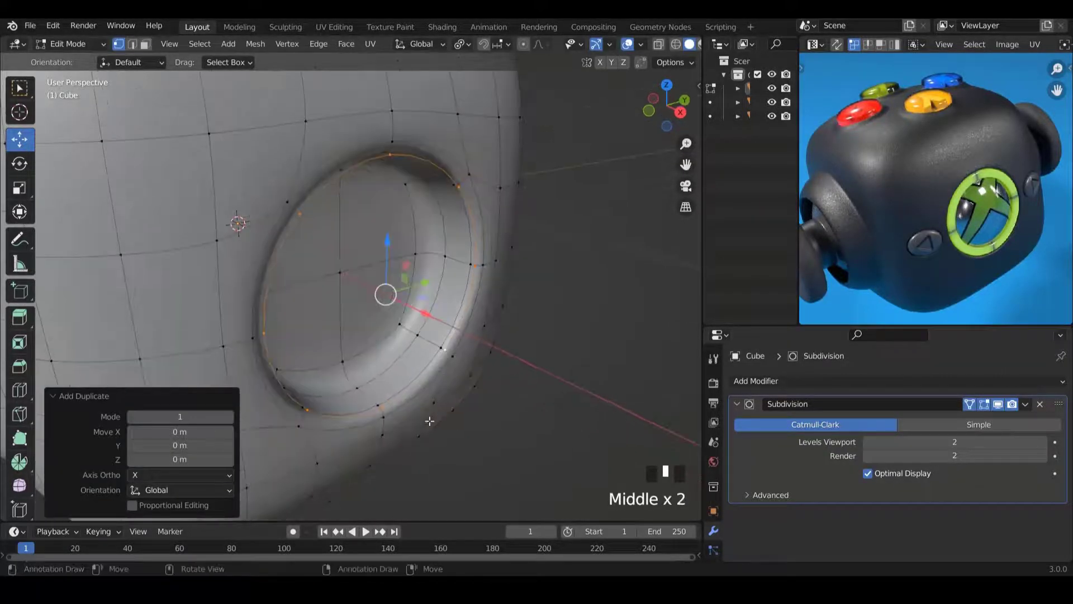
key(e)
right_click(476, 473)
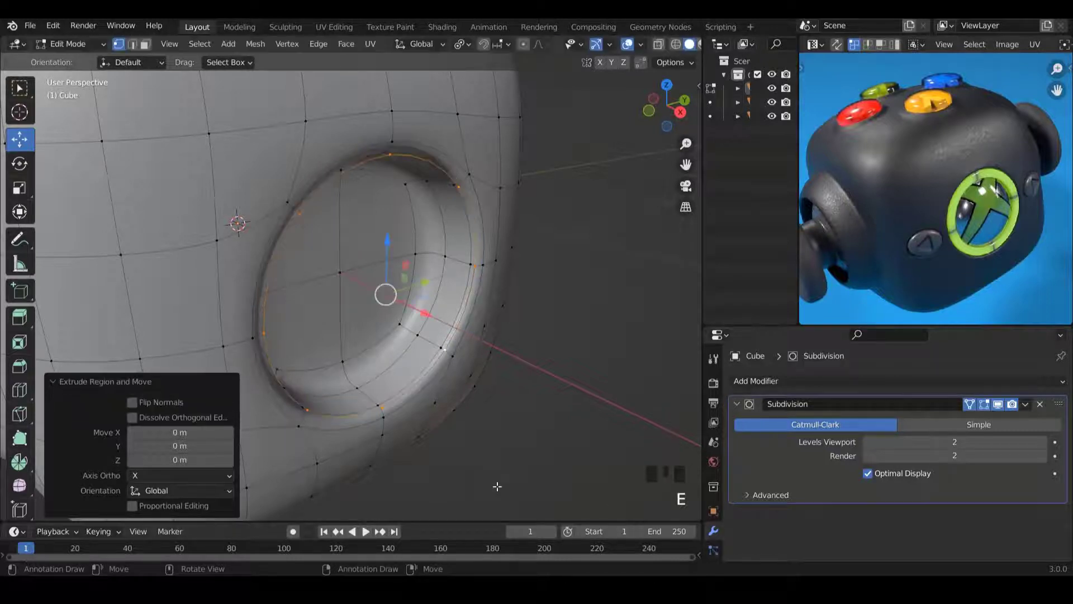
key(s)
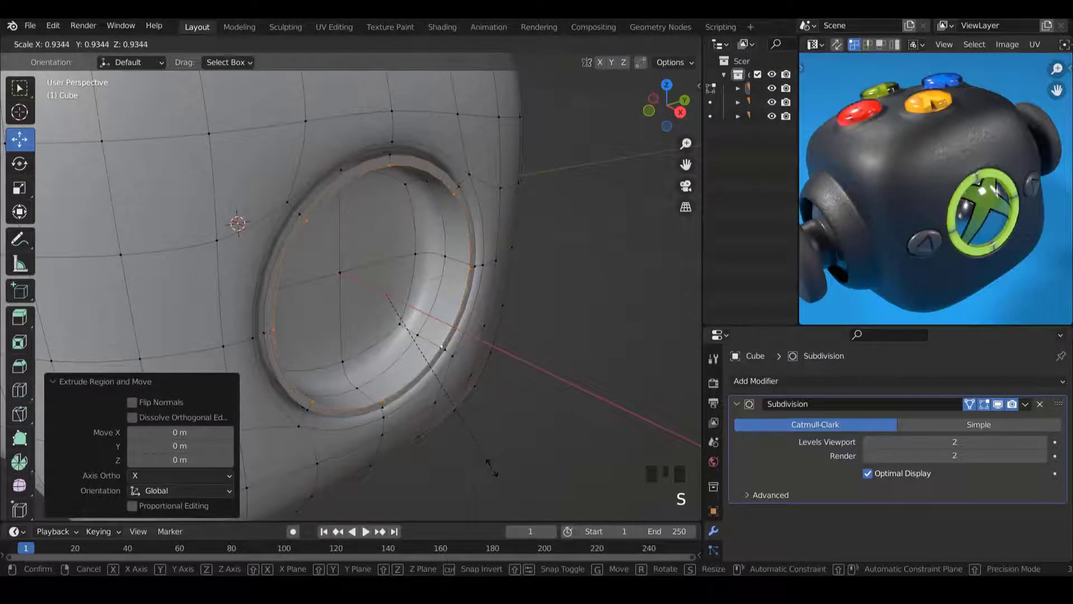
click(491, 468)
Extrude the ring's inner edge loop in place and scale the new edges to 0.924.
key(e)
right_click(522, 483)
key(s)
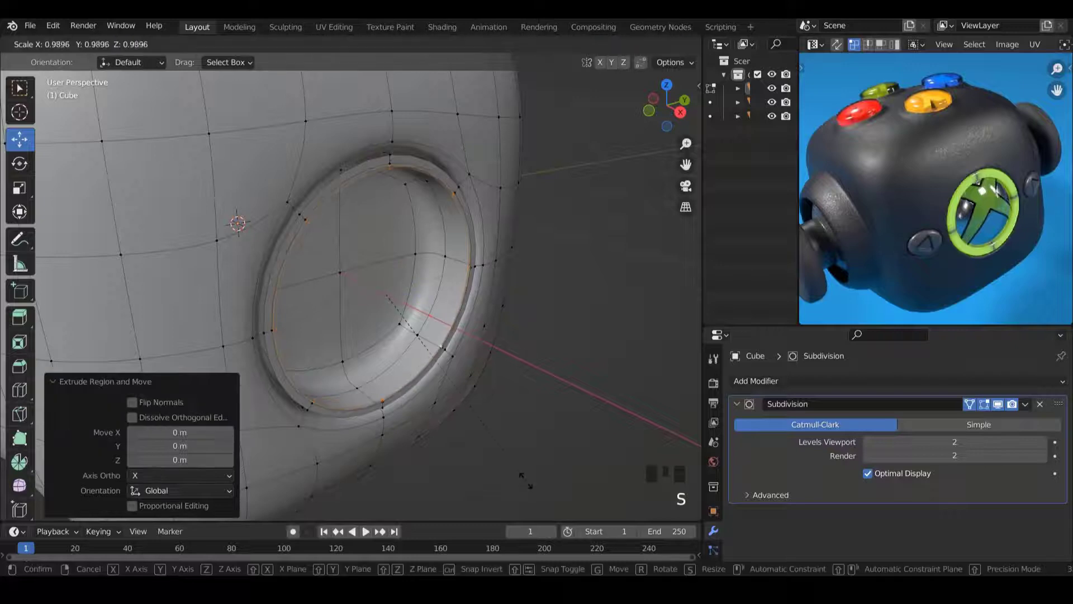
click(520, 467)
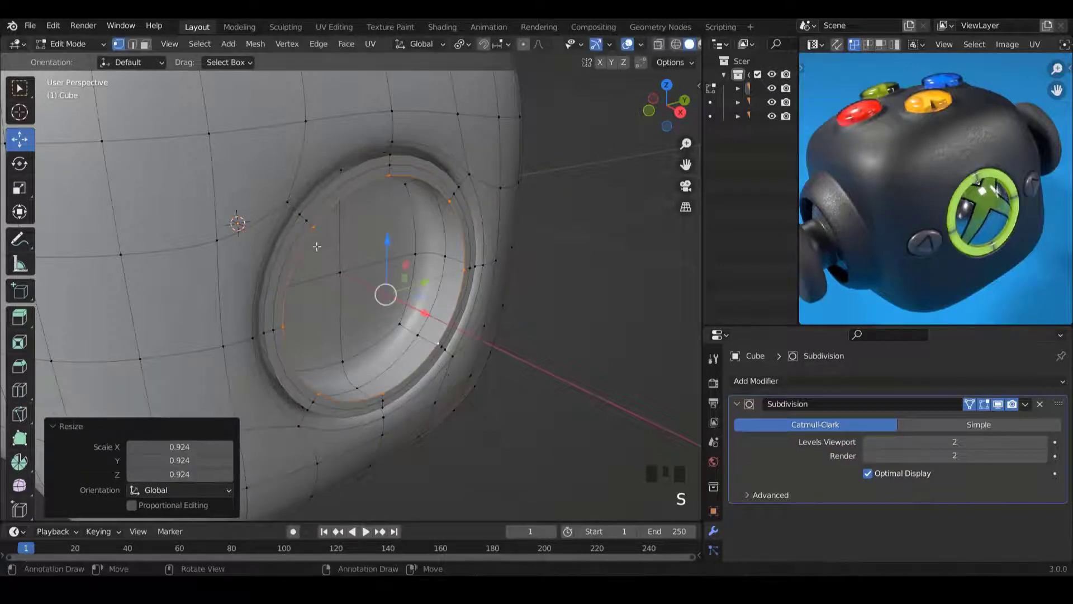
Try to move the ring's middle edge loop along global X.
alt+right_click(304, 227)
middle_drag(335, 287, 342, 314)
scroll(341, 313, up, 1)
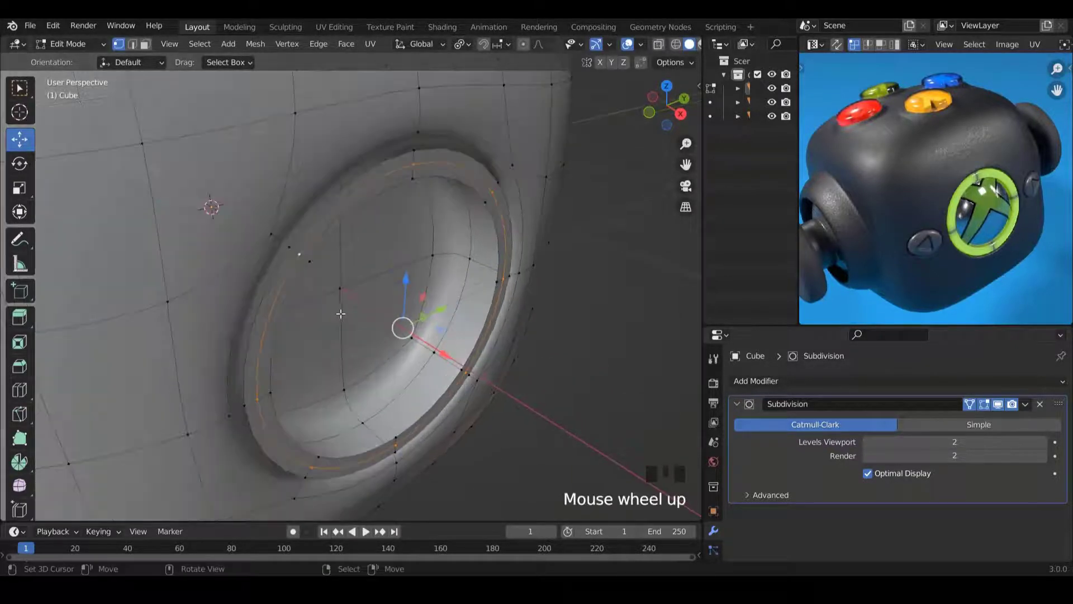
drag(456, 349, 453, 357)
key(ctrl+z)
middle_drag(359, 317, 285, 296)
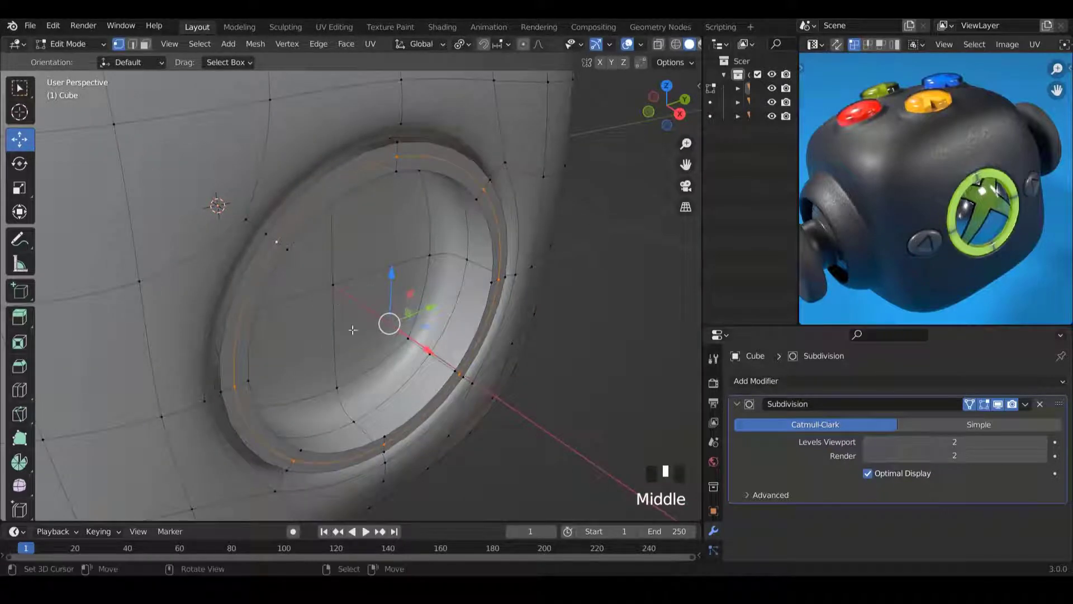
Scale the ring's inner edge loop to about 0.97 and its middle edge loop to 1.037.
alt+right_click(262, 275)
key(s)
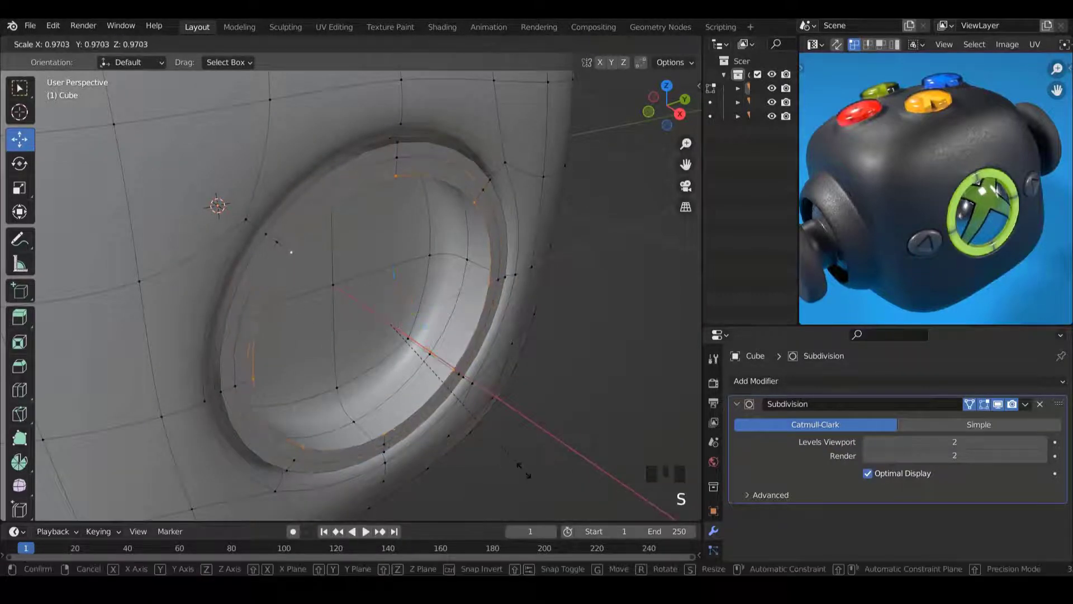
click(523, 469)
alt+right_click(456, 469)
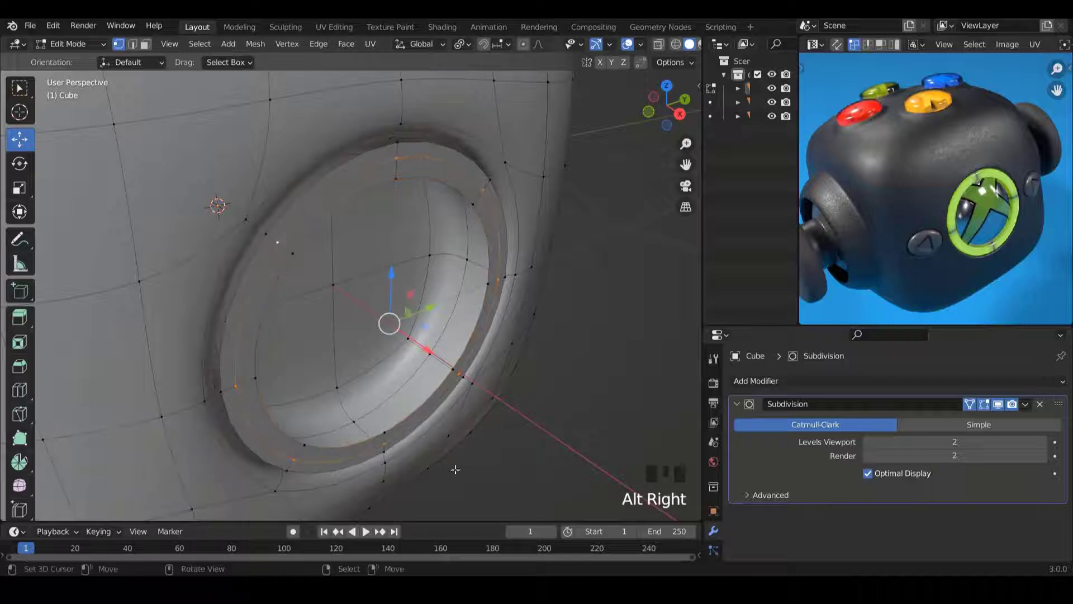
key(s)
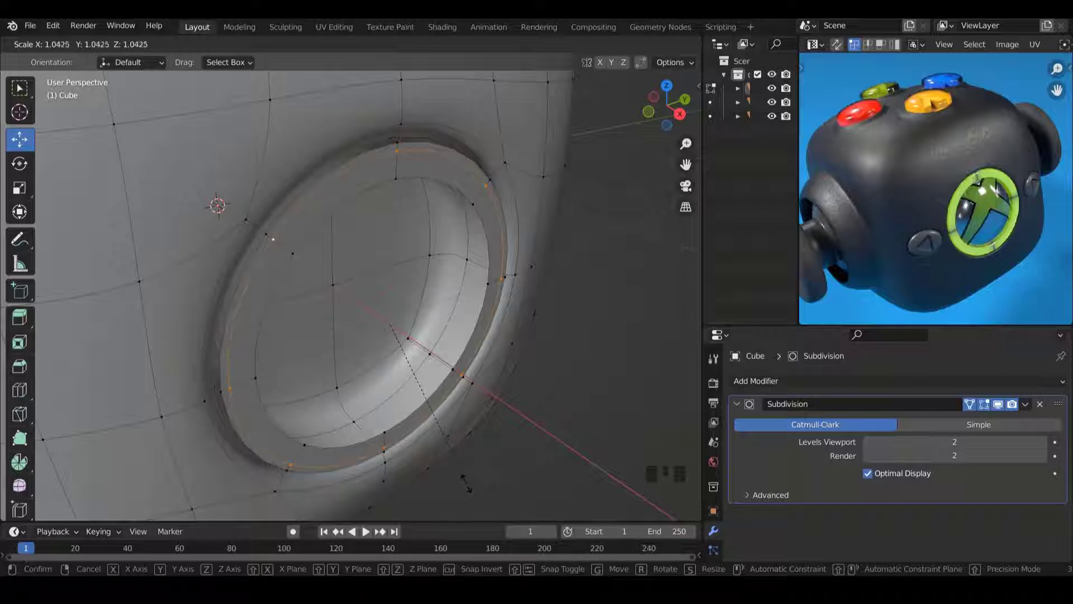
click(462, 477)
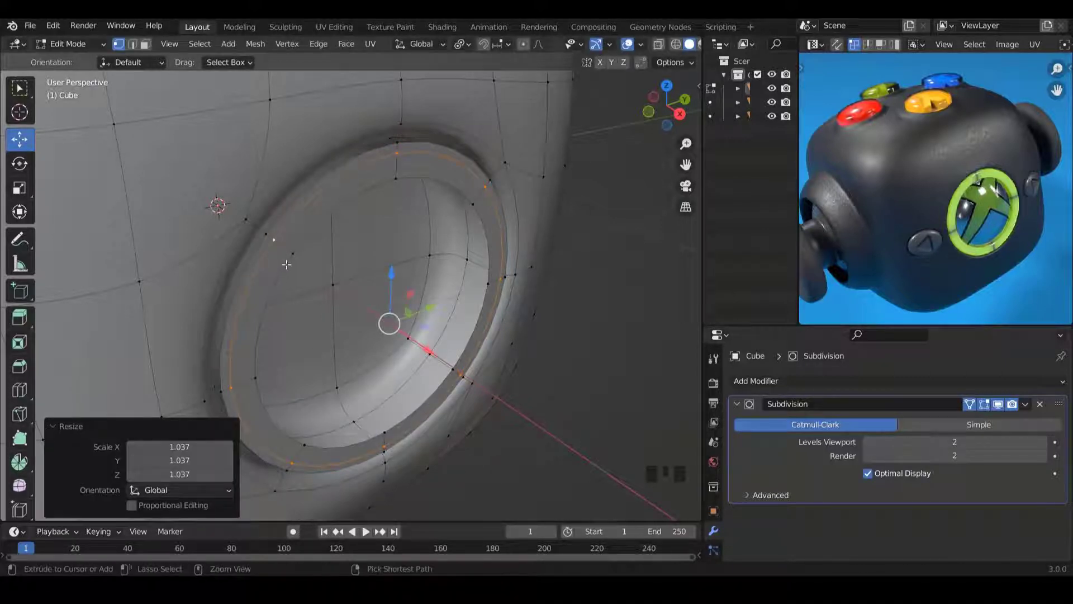
Add one loop cut around the ring between its middle and inner edge loops, slid to a factor of -0.496.
key(ctrl+r)
click(287, 247)
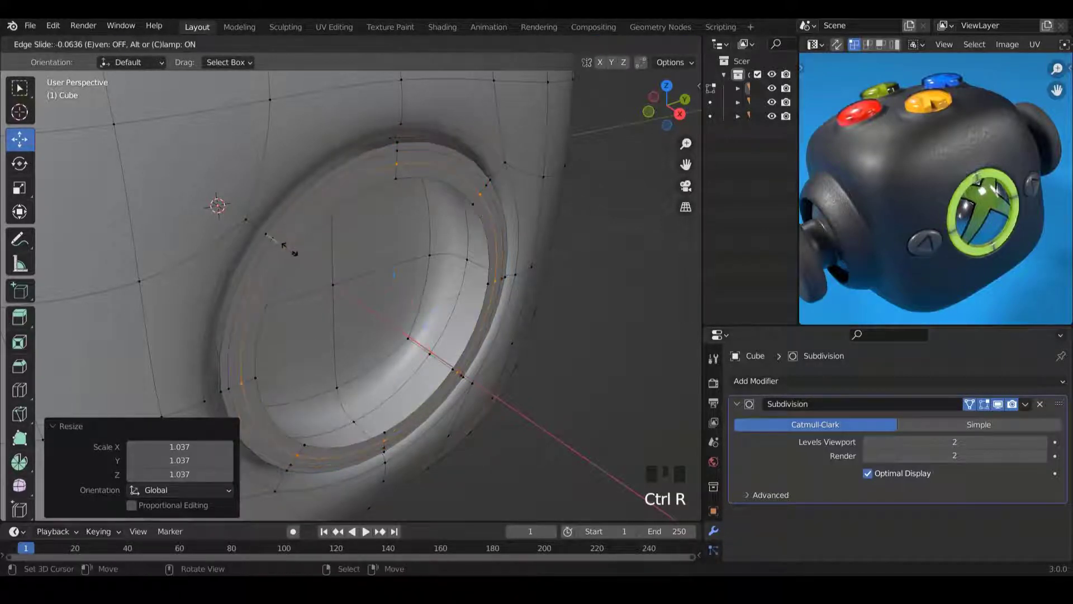
click(292, 252)
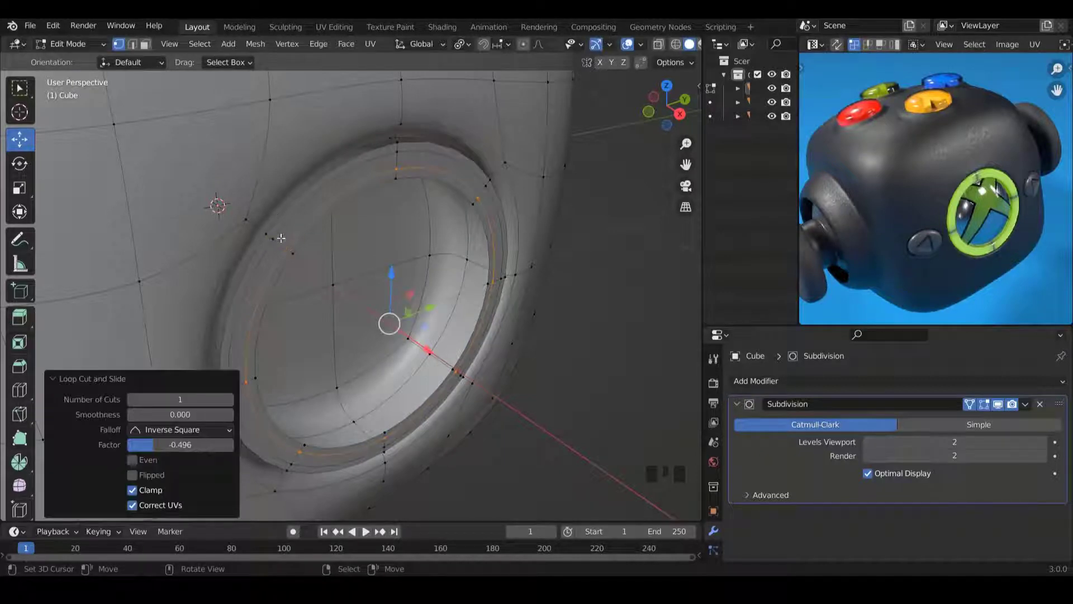
Switch to face selection mode and try to loop-select the ring's middle band of faces.
key(ctrl+Tab)
click(244, 270)
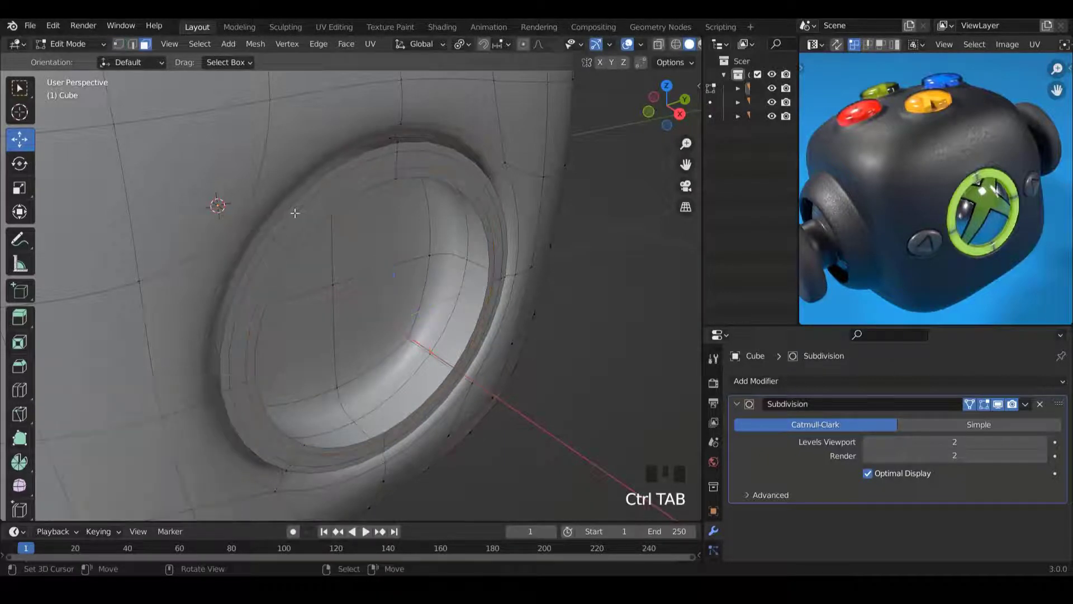
alt+right_click(330, 185)
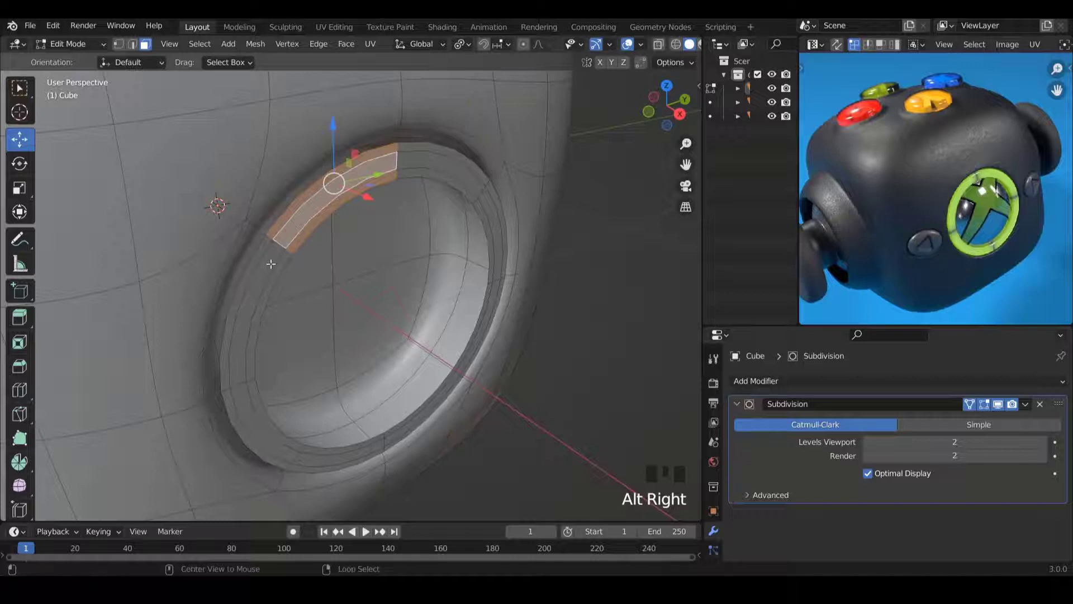
alt+right_click(246, 355)
right_click(241, 403)
alt+right_click(246, 358)
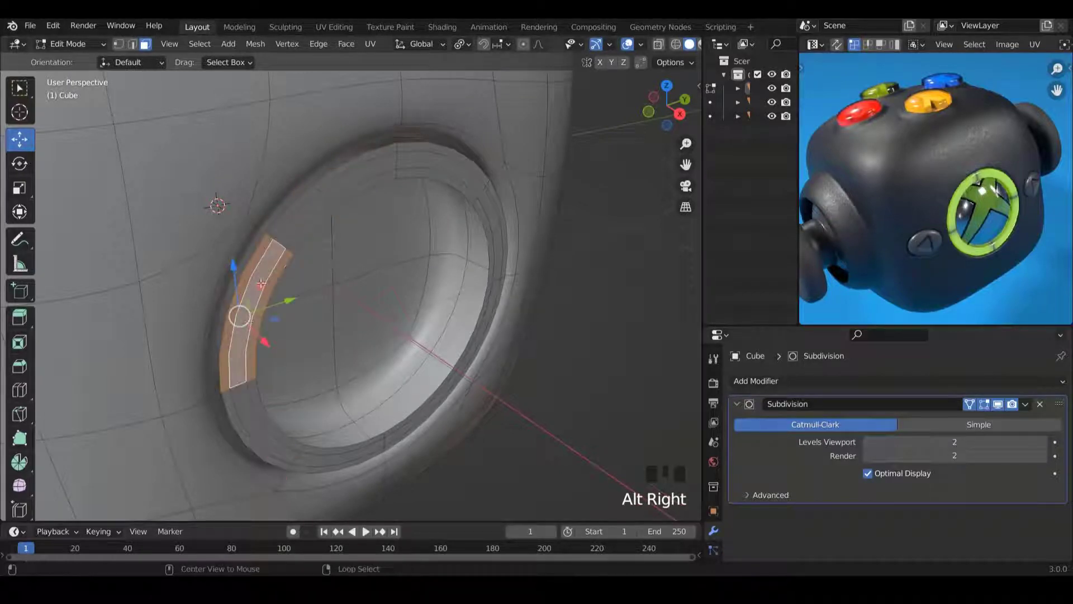
alt+right_click(416, 173)
Select every face of the ring's middle band and move them about 0.017 m outward along global X.
right_click(420, 177)
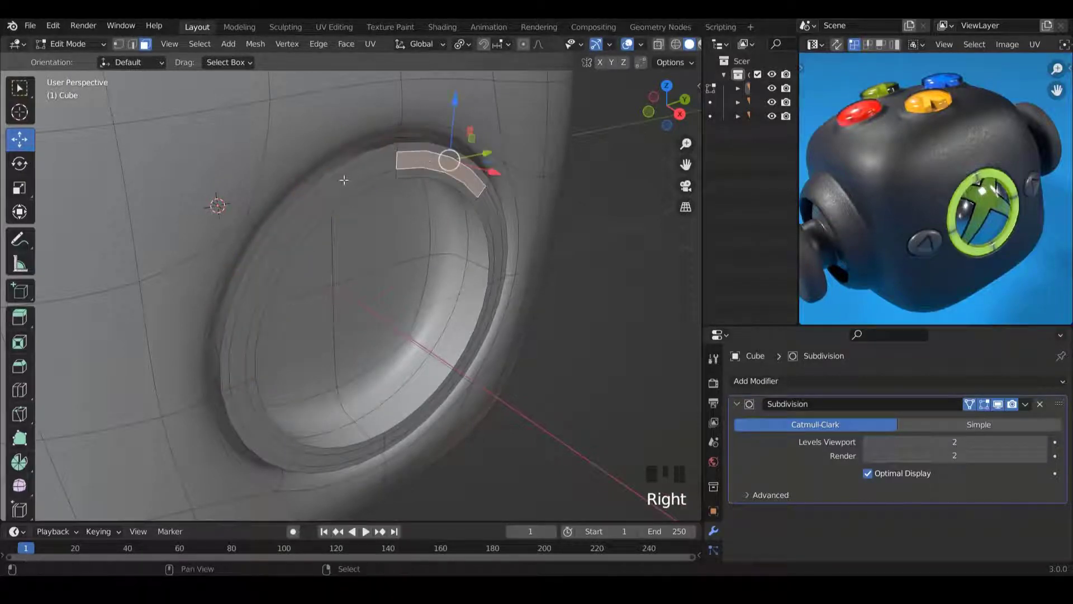
shift+right_click(297, 230)
shift+right_click(257, 302)
shift+right_click(250, 419)
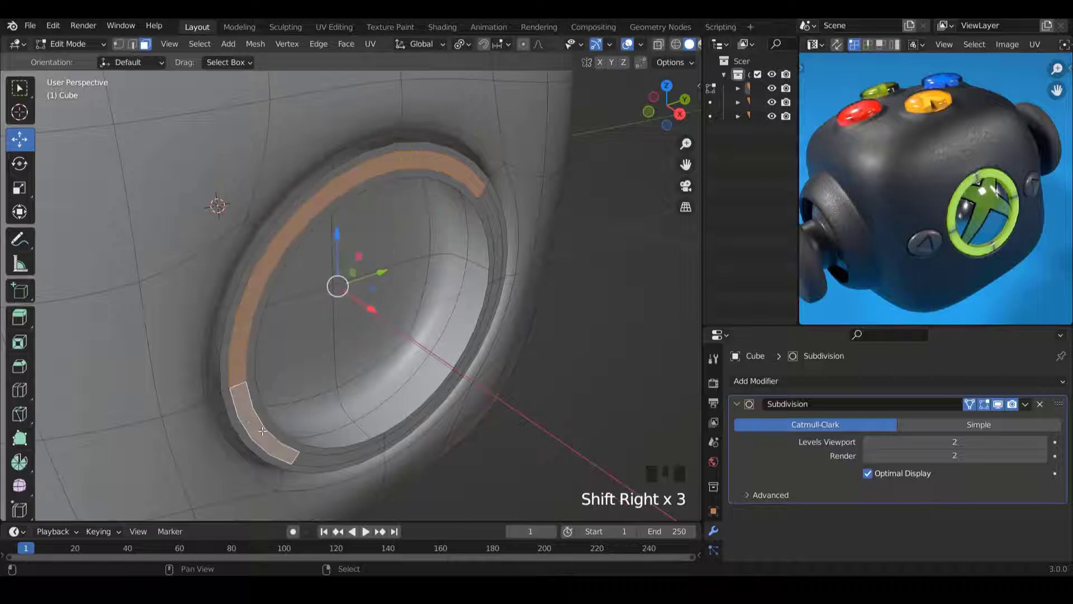
shift+right_click(332, 460)
shift+right_click(424, 417)
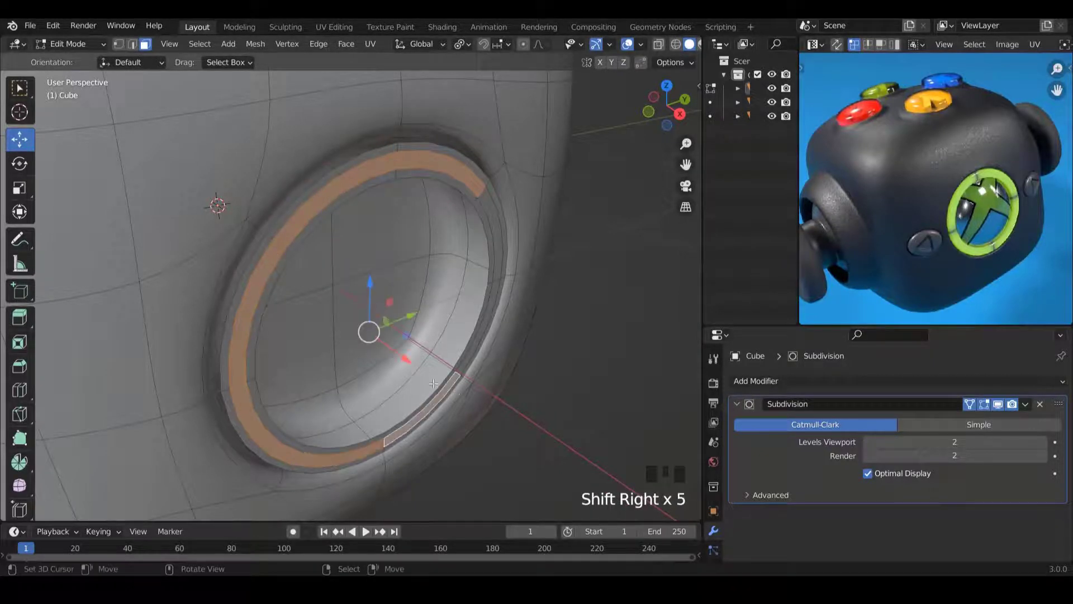
middle_drag(426, 422, 401, 327)
shift+right_click(401, 327)
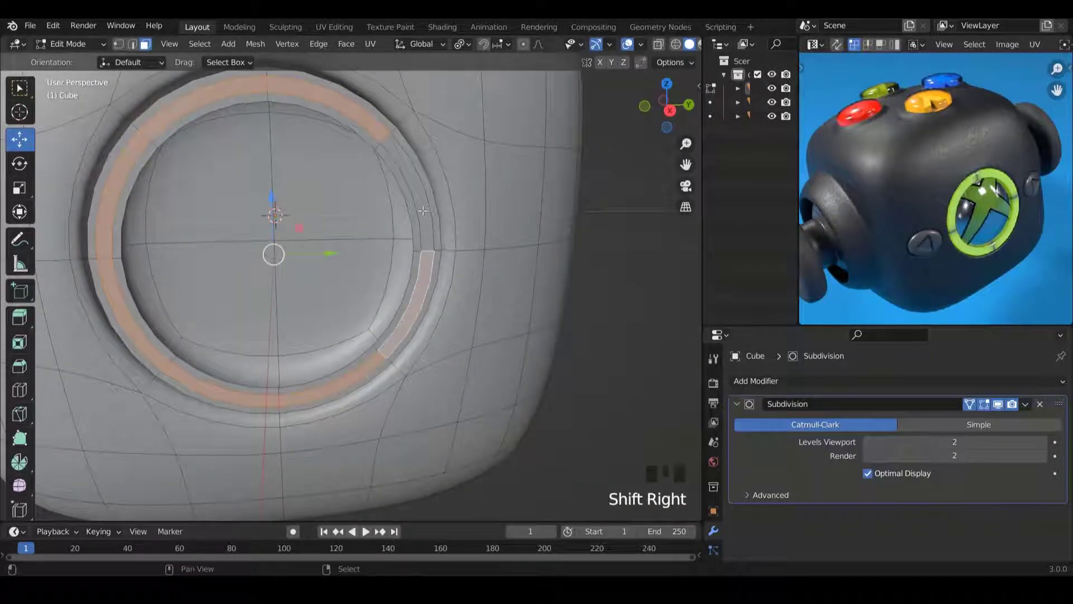
shift+right_click(423, 210)
middle_drag(423, 211, 418, 286)
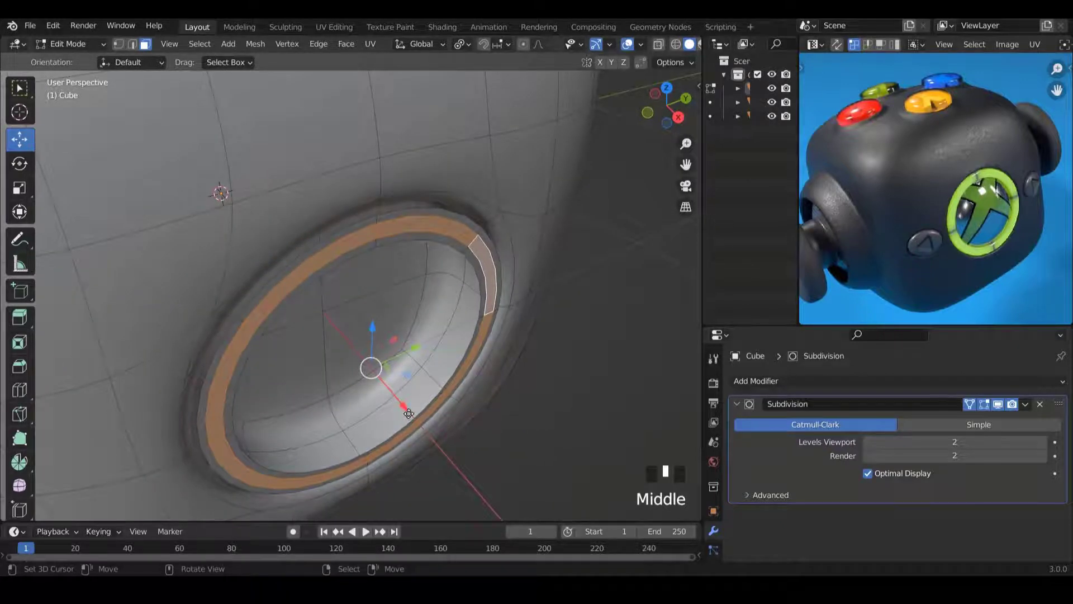
drag(408, 414, 412, 420)
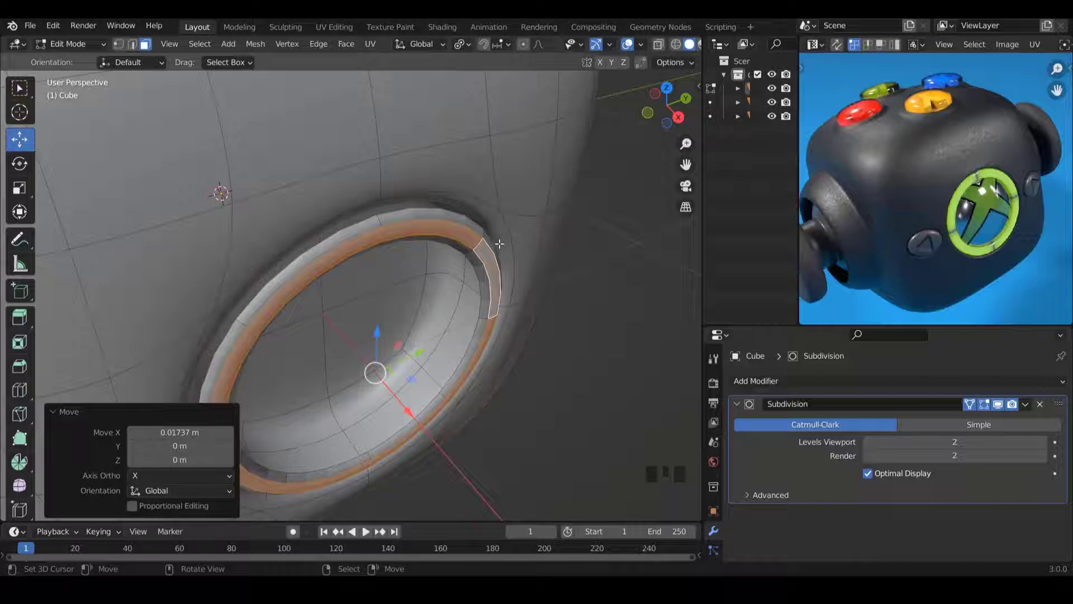
Select the whole linked ring and separate it from the body into its own object.
right_click(479, 343)
key(l)
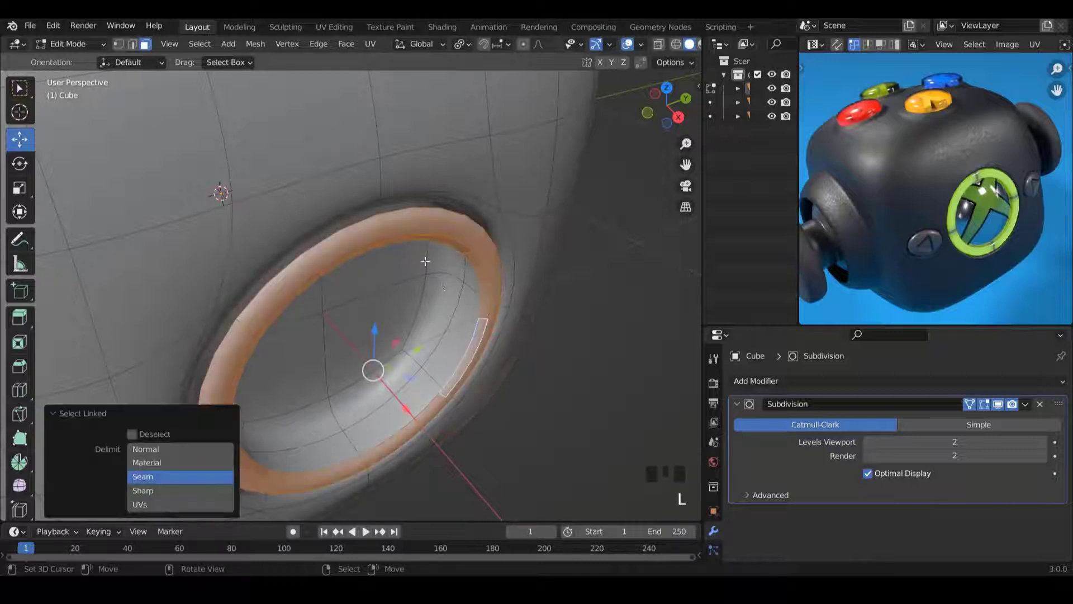
middle_drag(425, 261, 418, 239)
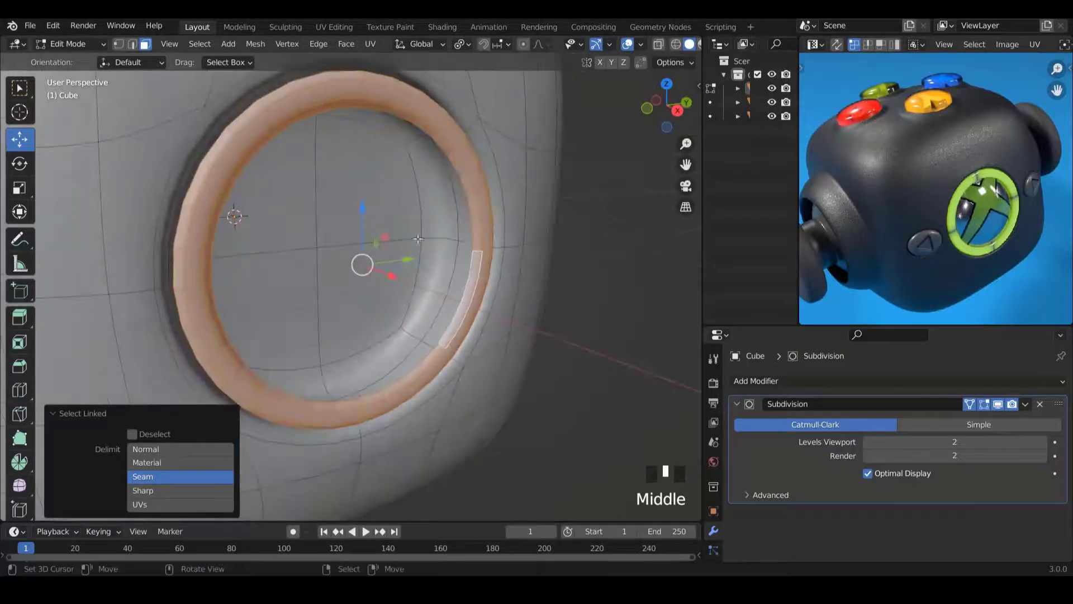
key(p)
click(412, 295)
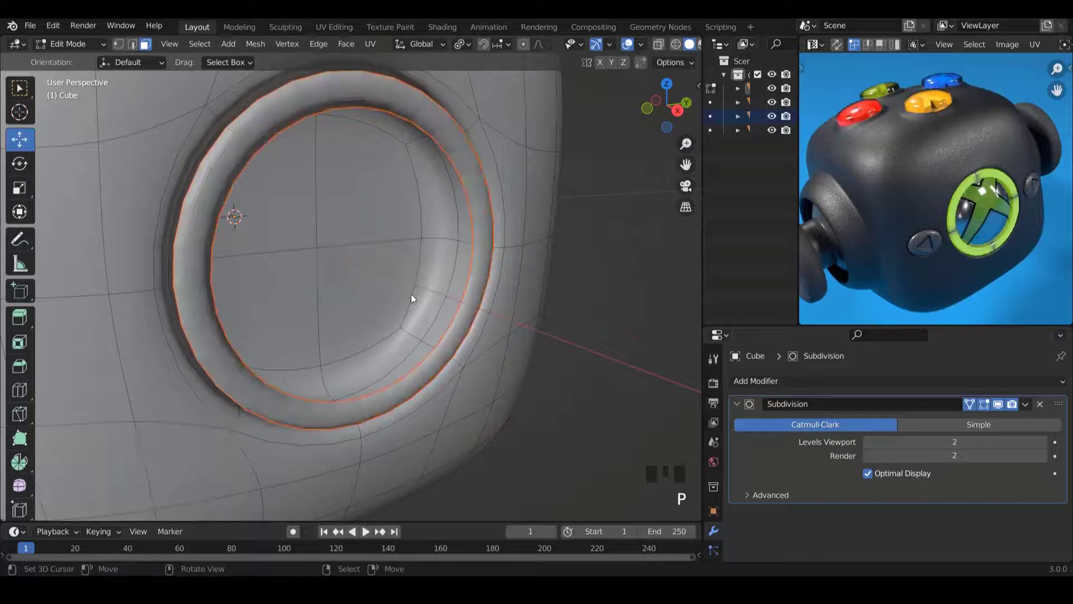
Return to Object Mode, select the separated ring and shade it smooth.
key(Tab)
right_click(372, 404)
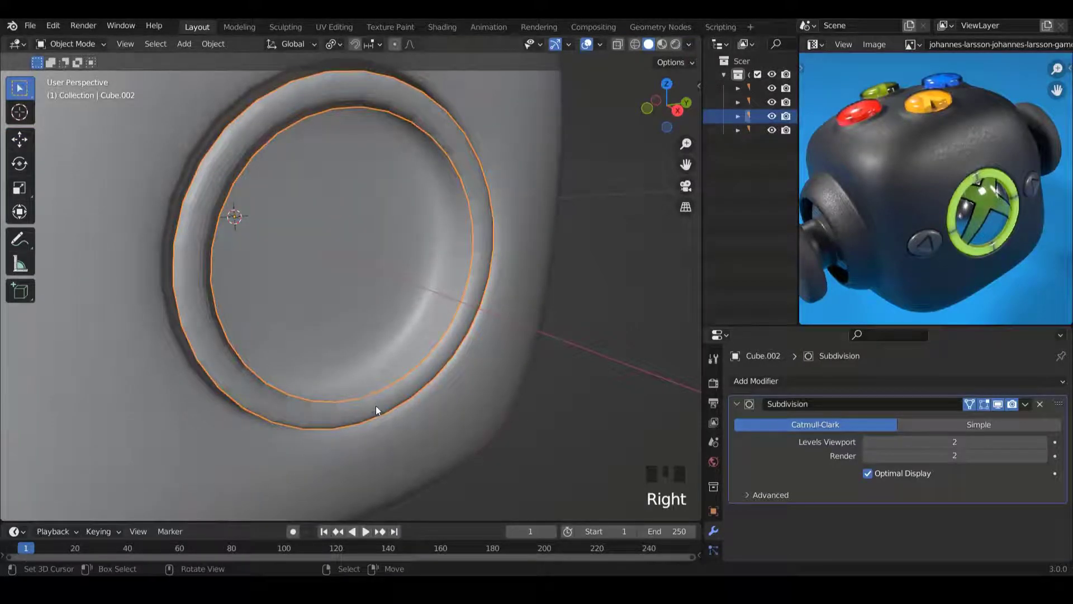
right_click(376, 405)
right_click(377, 405)
key(w)
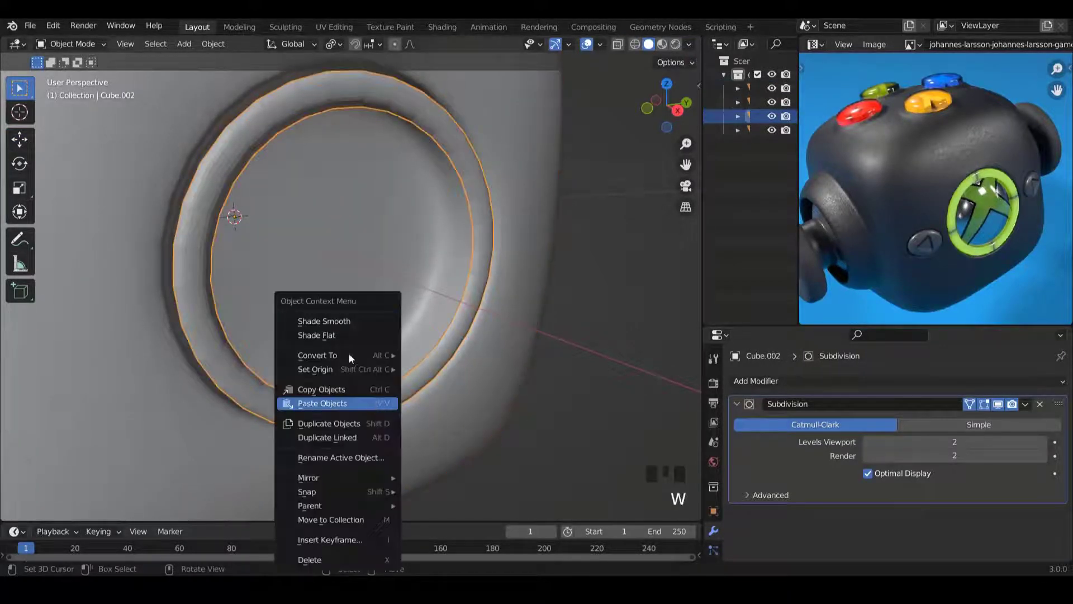
click(334, 318)
Set the ring's Subdivision modifier to 3 viewport levels.
scroll(337, 318, down, 2)
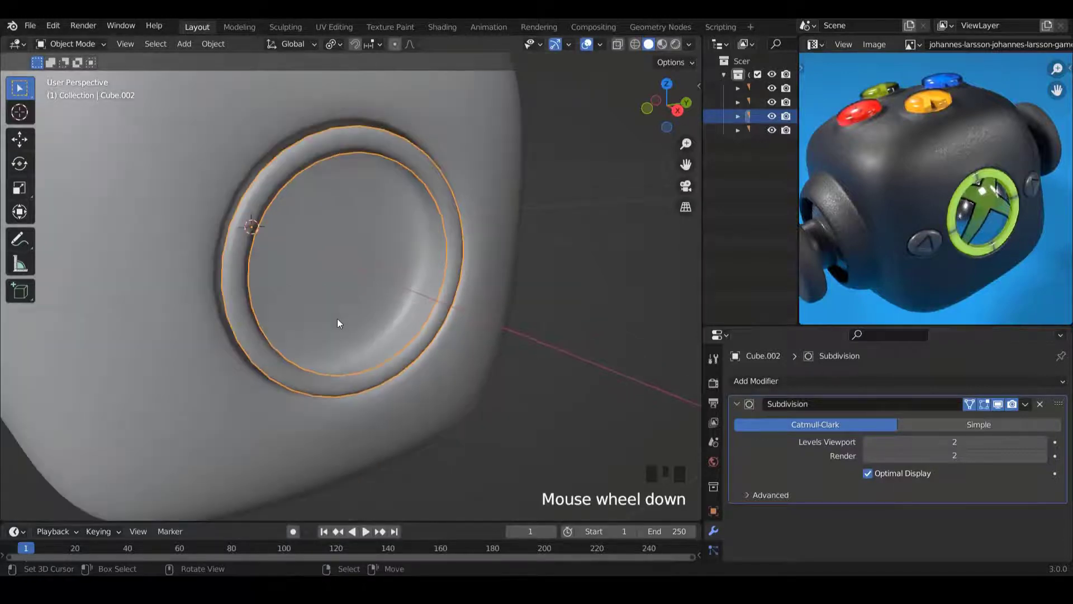
middle_drag(337, 318, 301, 359)
right_click(284, 375)
right_click(294, 381)
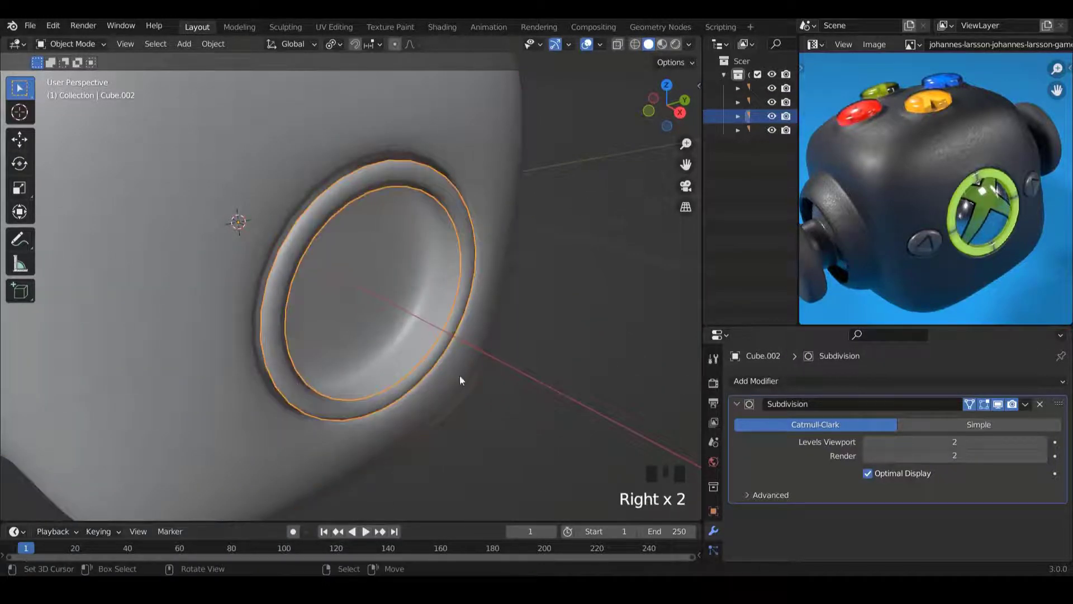
click(1044, 442)
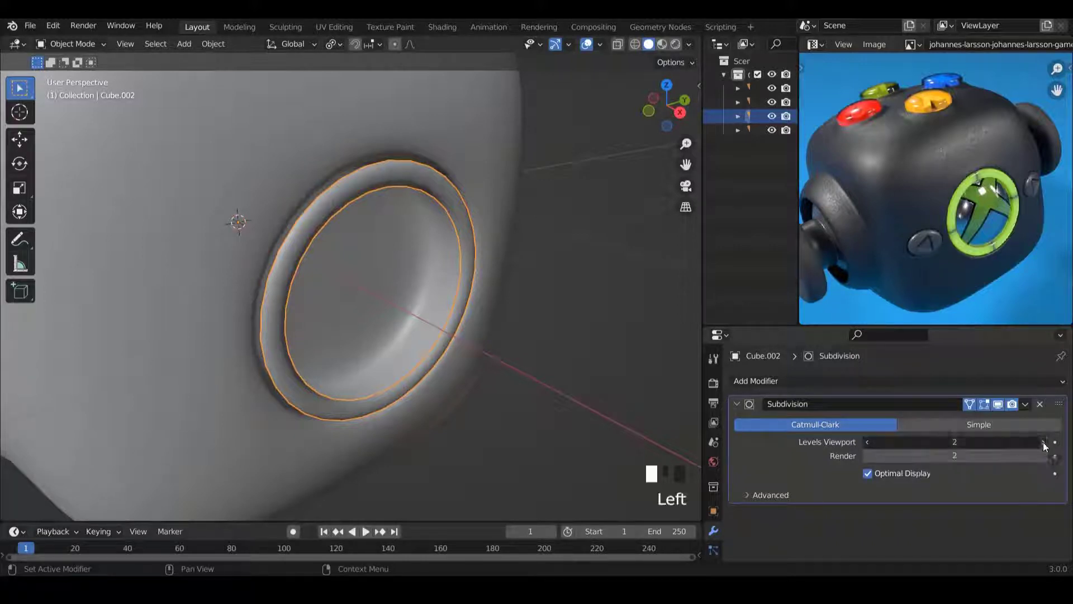
Open the ring in Edit Mode, isolate it in local view and switch to vertex selection.
middle_drag(313, 305, 399, 302)
key(Tab)
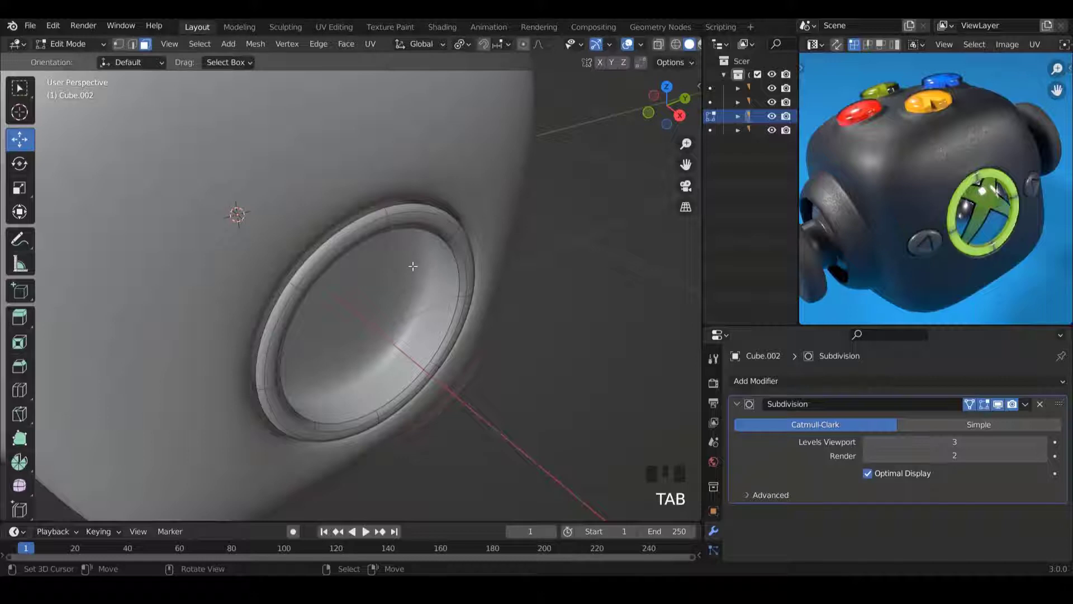
key(a)
key(KP_Divide)
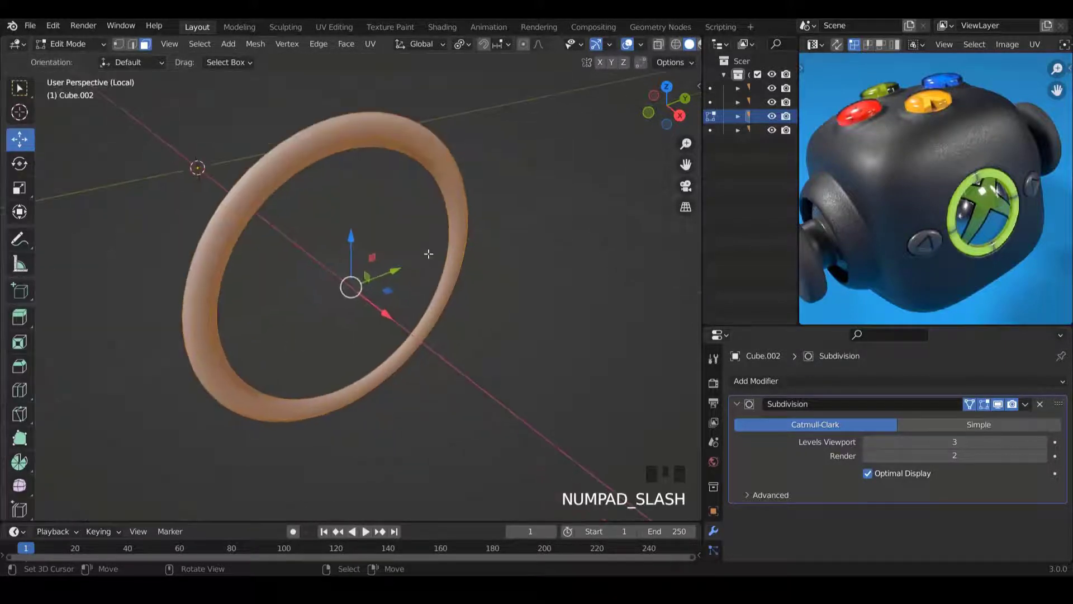
middle_drag(430, 253, 585, 240)
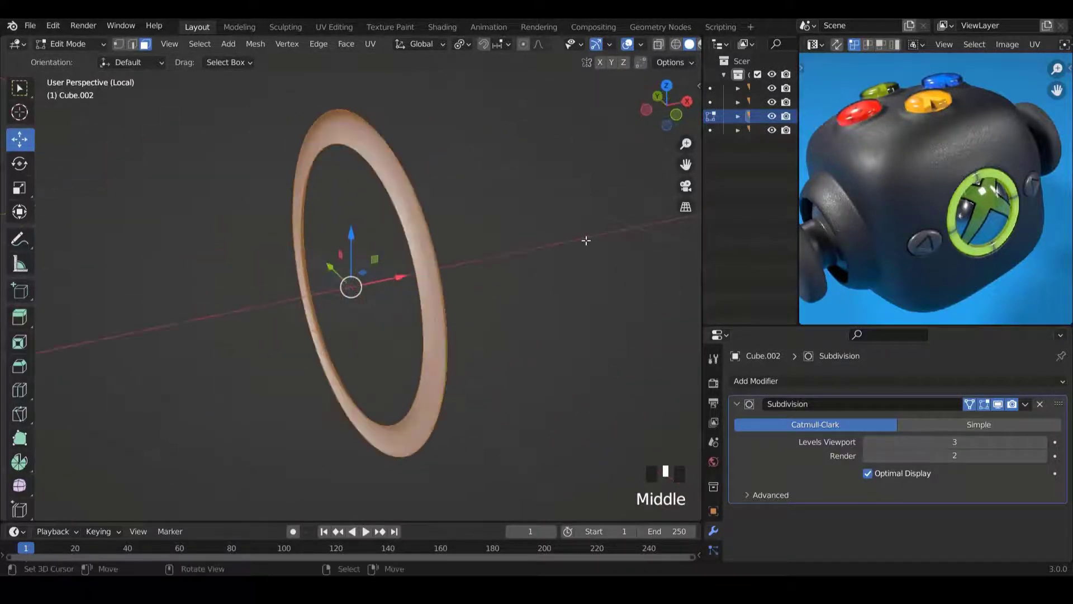
middle_drag(555, 329, 487, 342)
key(ctrl+Tab)
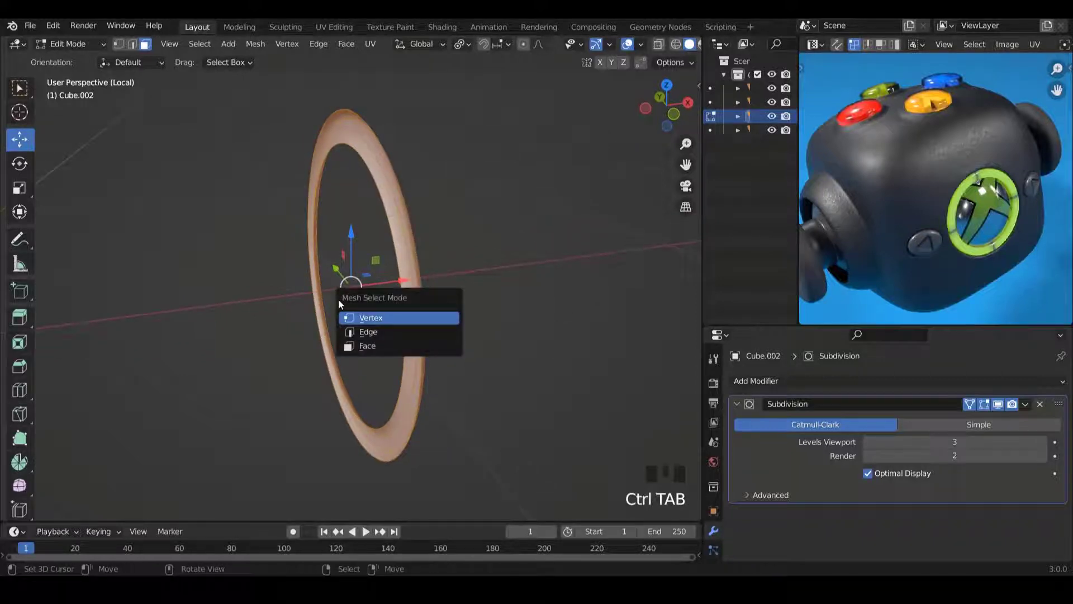
click(375, 322)
middle_drag(375, 322, 132, 418)
Select the ring's inner and outer boundary loops and extrude them about -0.014 m along global X.
alt+right_click(385, 428)
mouse_move(496, 334)
middle_down()
mouse_move(417, 309)
mouse_move(307, 404)
mouse_move(270, 333)
mouse_move(237, 309)
mouse_move(246, 283)
mouse_move(501, 347)
mouse_move(495, 340)
middle_up()
alt+shift+right_click(240, 281)
key(e)
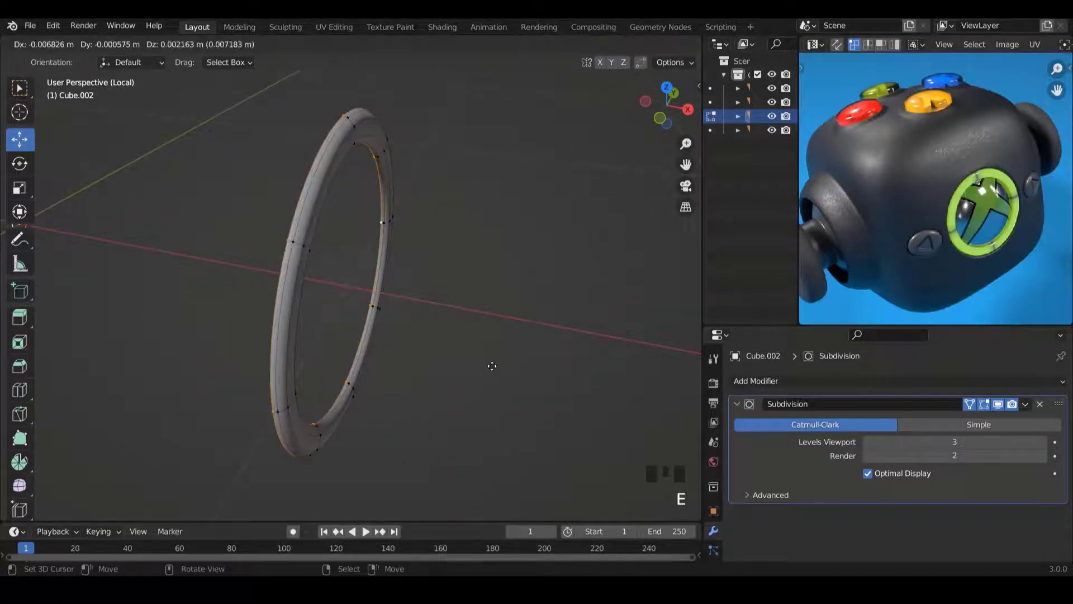
key(x)
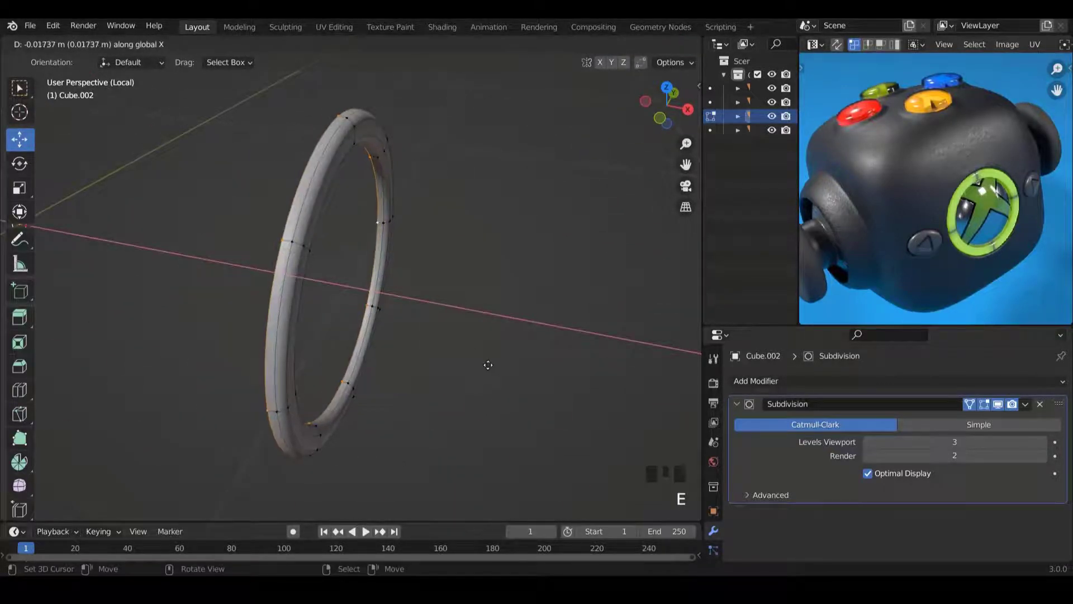
click(489, 364)
Move the extruded boundary loops about -0.115 m further along global X to deepen the ring's walls.
ctrl+scroll(484, 361, down, 2)
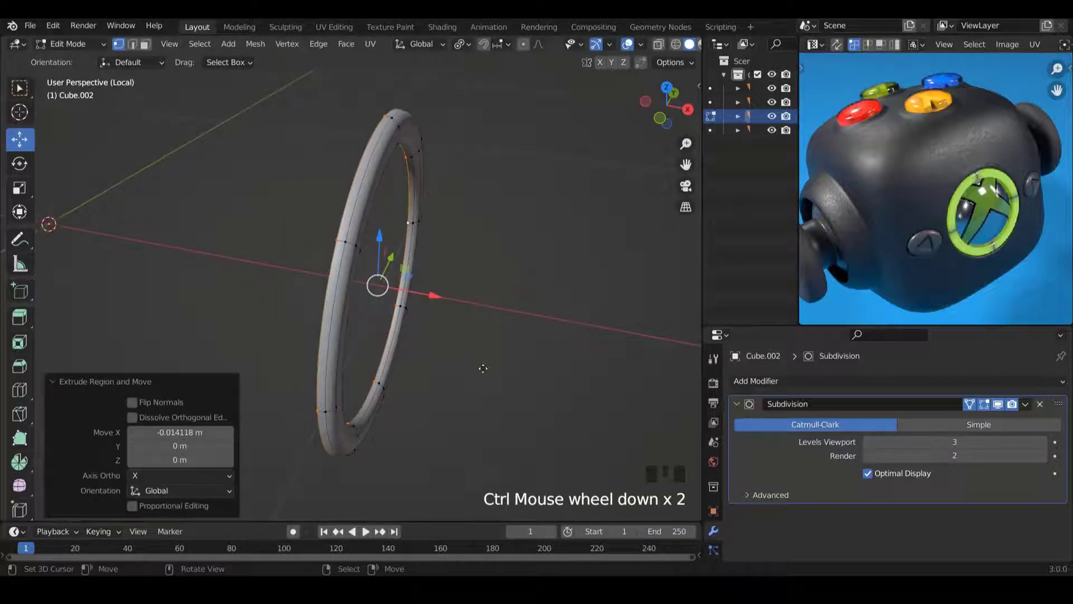
drag(432, 297, 388, 288)
middle_drag(425, 313, 448, 333)
ctrl+scroll(448, 332, down, 1)
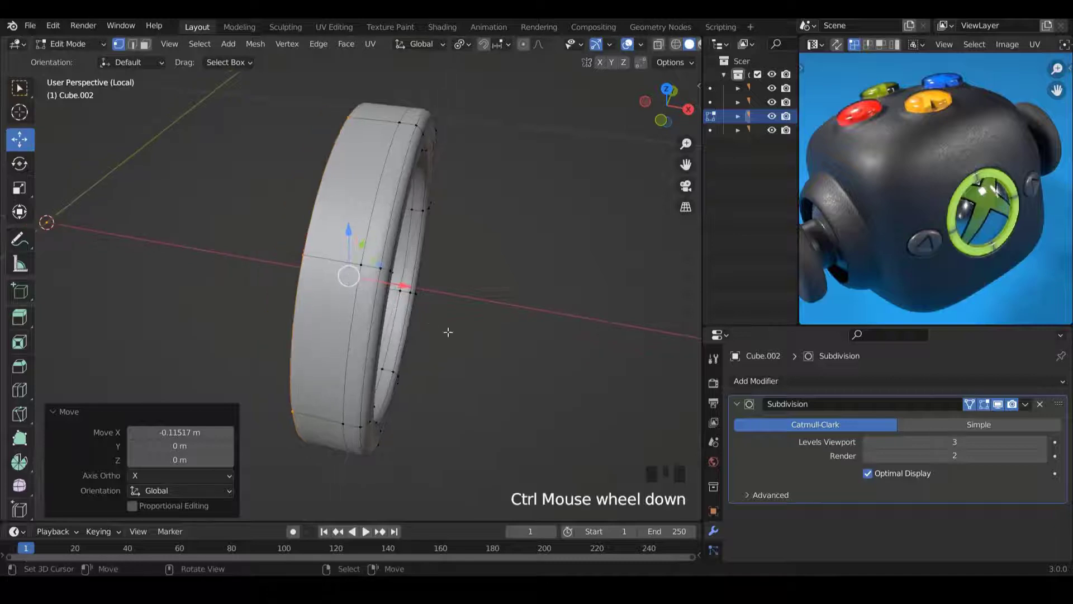
Extrude the ring's rear boundary loops once more and move them further in the negative global X direction.
key(e)
right_click(450, 331)
drag(404, 285, 375, 279)
scroll(374, 279, down, 2)
Exit local view and Edit Mode, and deselect all objects to view the ring in the body's side recess.
key(KP_Divide)
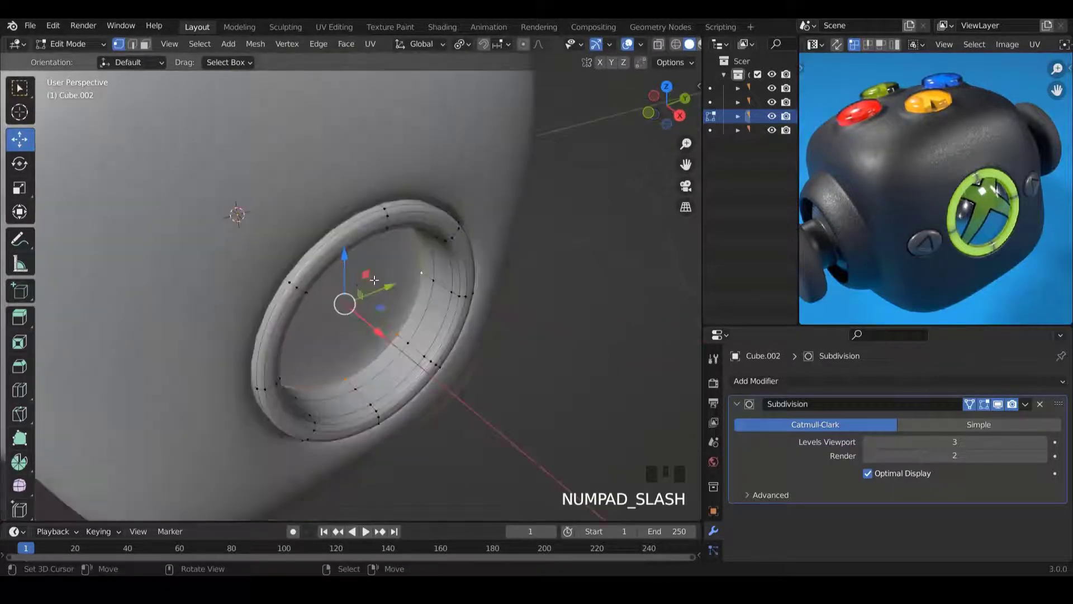
scroll(374, 279, down, 2)
middle_drag(374, 279, 434, 302)
key(Tab)
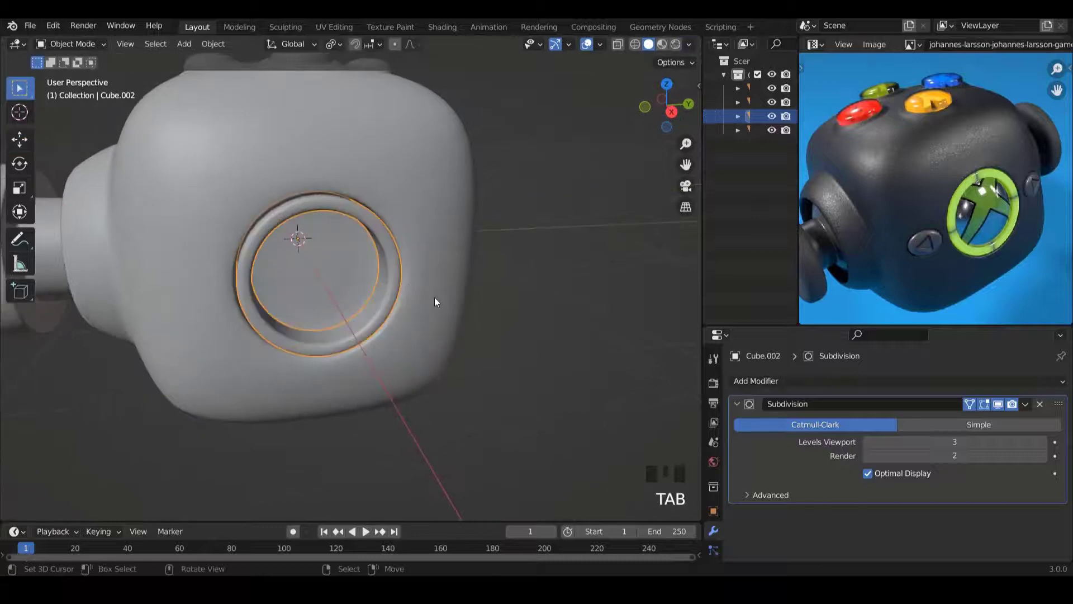
key(a)
right_click(434, 297)
scroll(430, 289, down, 2)
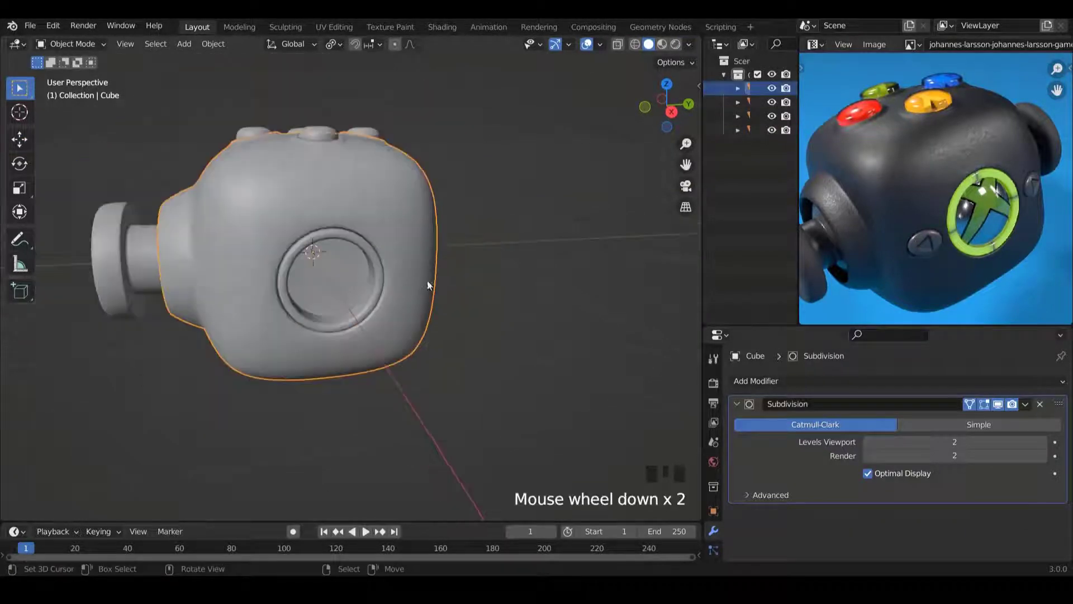
key(a)
scroll(423, 277, down, 2)
middle_drag(422, 277, 445, 255)
scroll(515, 248, up, 3)
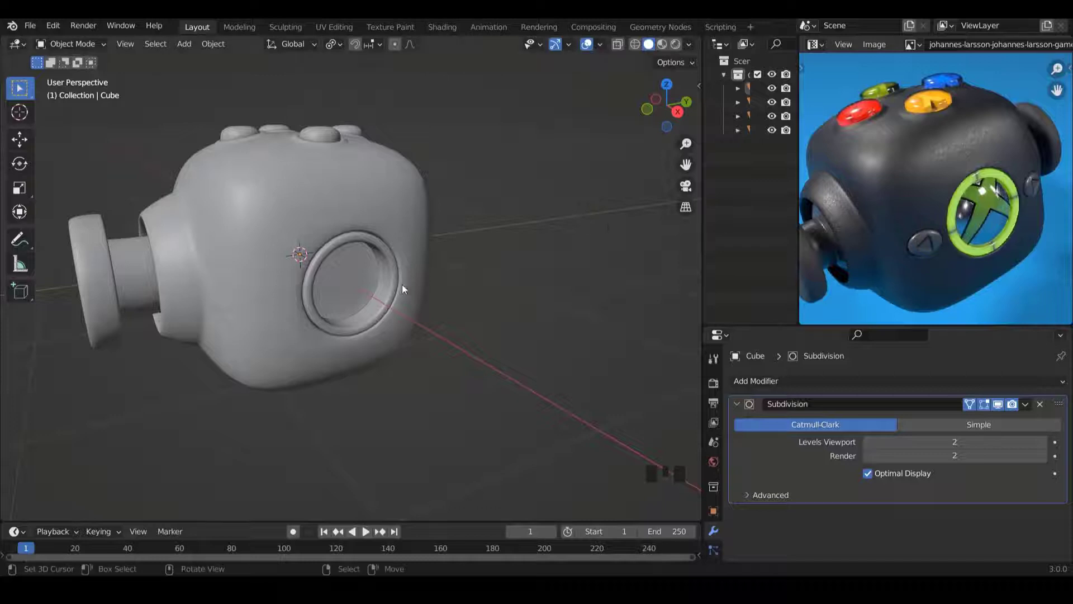
Add a UV sphere with 16 segments, 16 rings and a 1 m radius at the world origin.
key(shift+a)
mouse_move(387, 296)
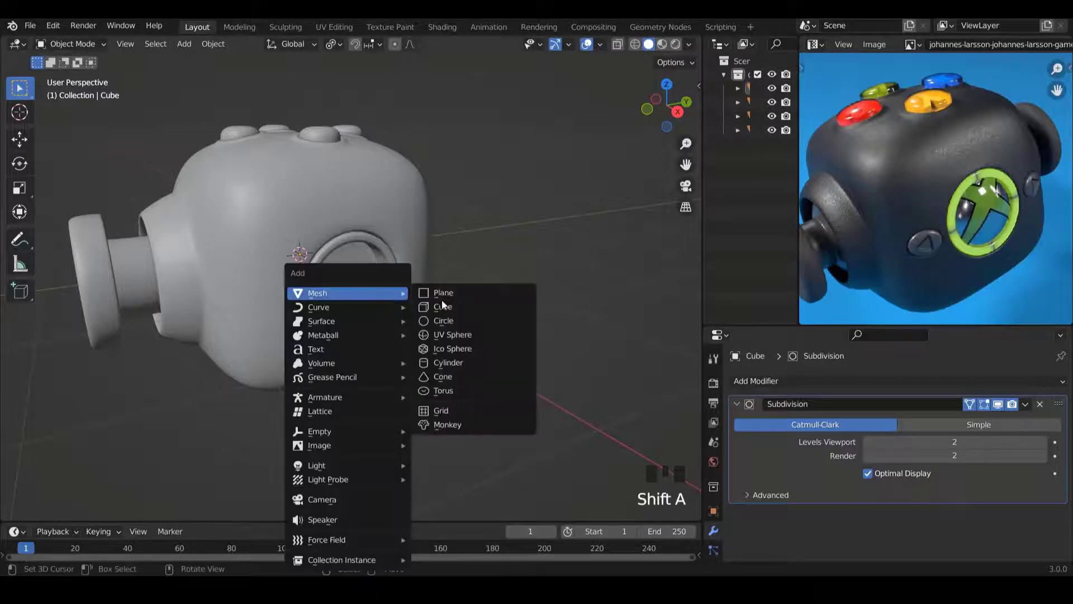
click(445, 334)
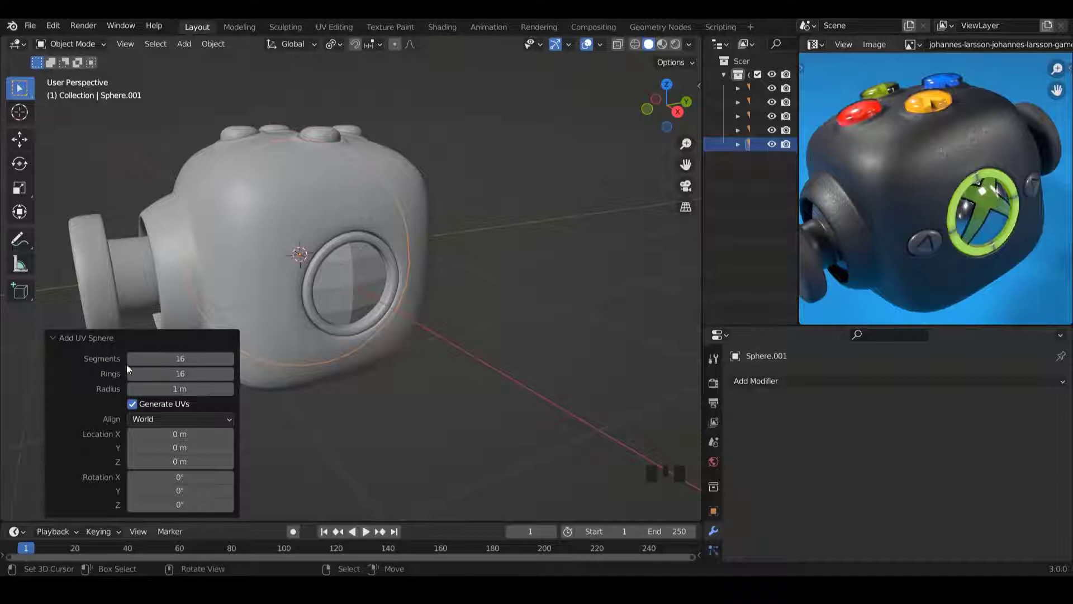
In Edit Mode, move the sphere's mesh about 1.765 m along global X and rotate it 90° about global Y.
middle_drag(358, 303, 369, 307)
key(Tab)
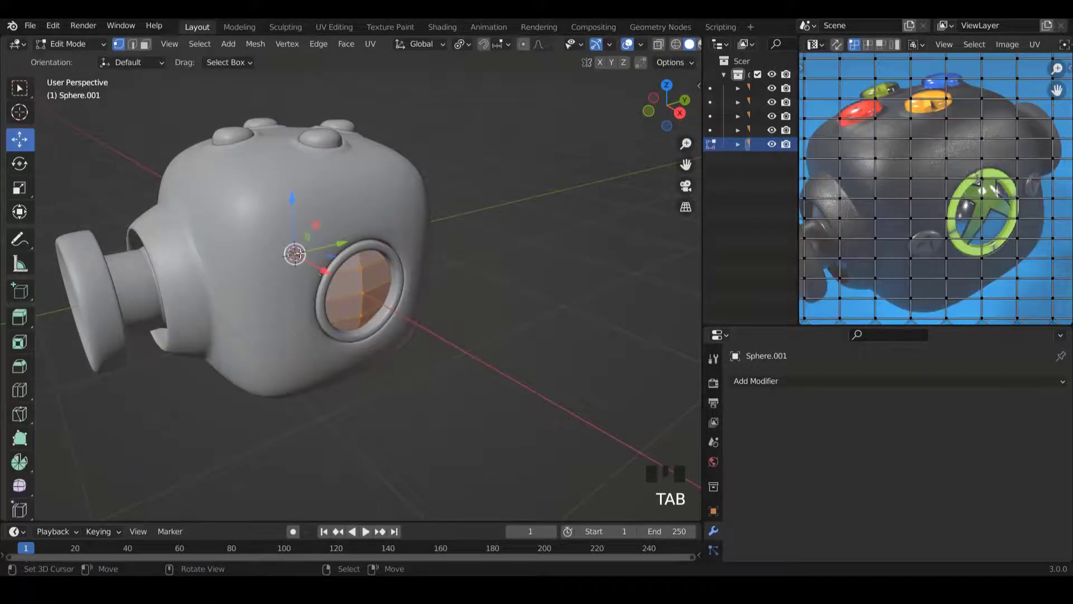
drag(295, 254, 460, 365)
middle_drag(460, 364, 448, 319)
text(r)
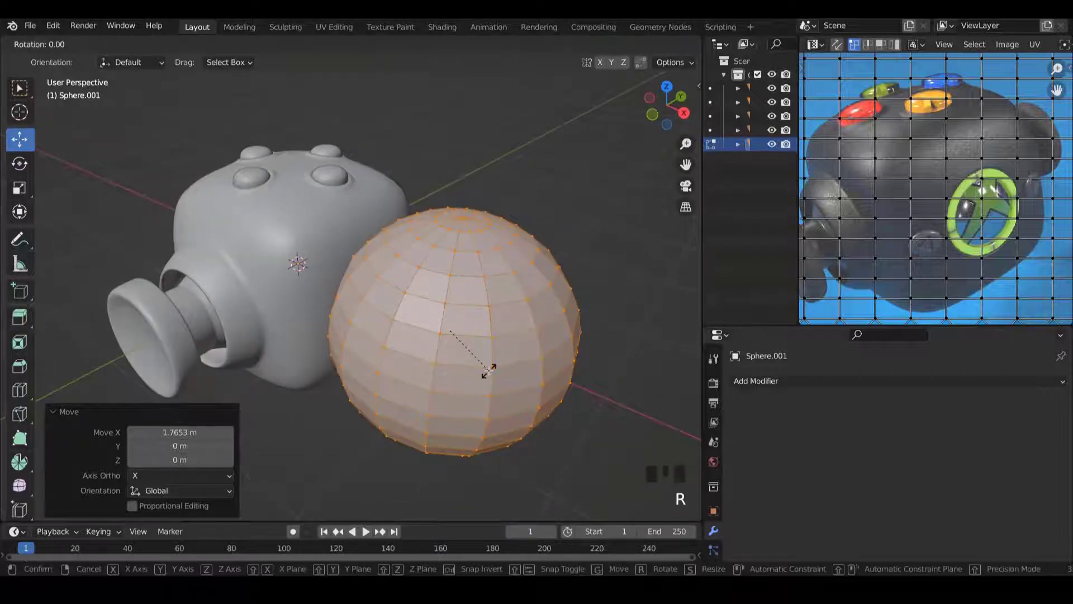
text(y90)
key(Return)
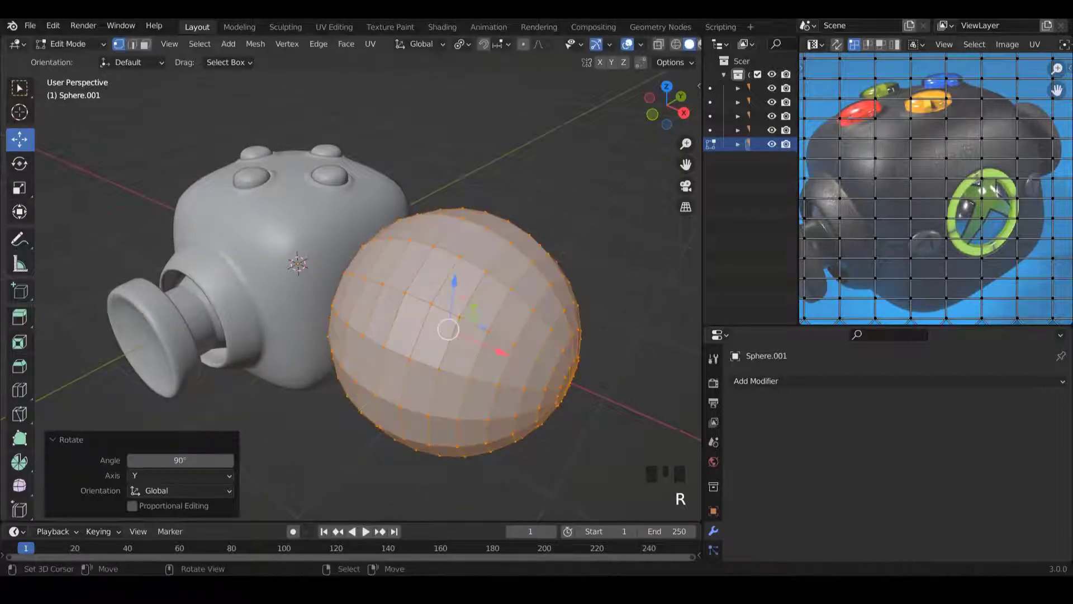
Rip the sphere along its middle edge loop and delete the vertices of the half facing the body.
key(KP_3)
key(KP_1)
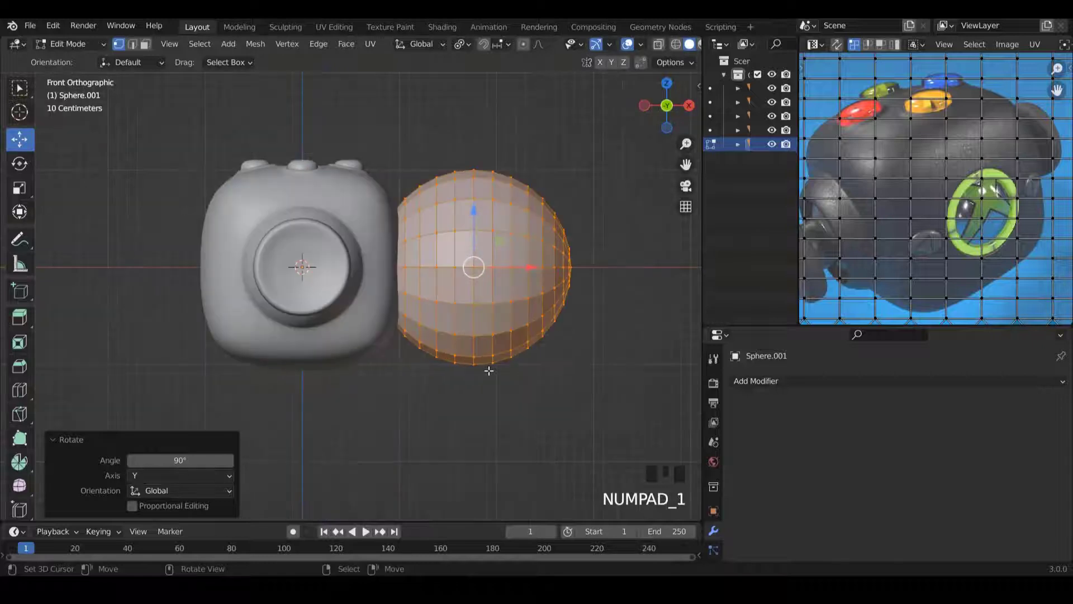
ctrl+scroll(489, 370, up, 3)
alt+right_click(424, 282)
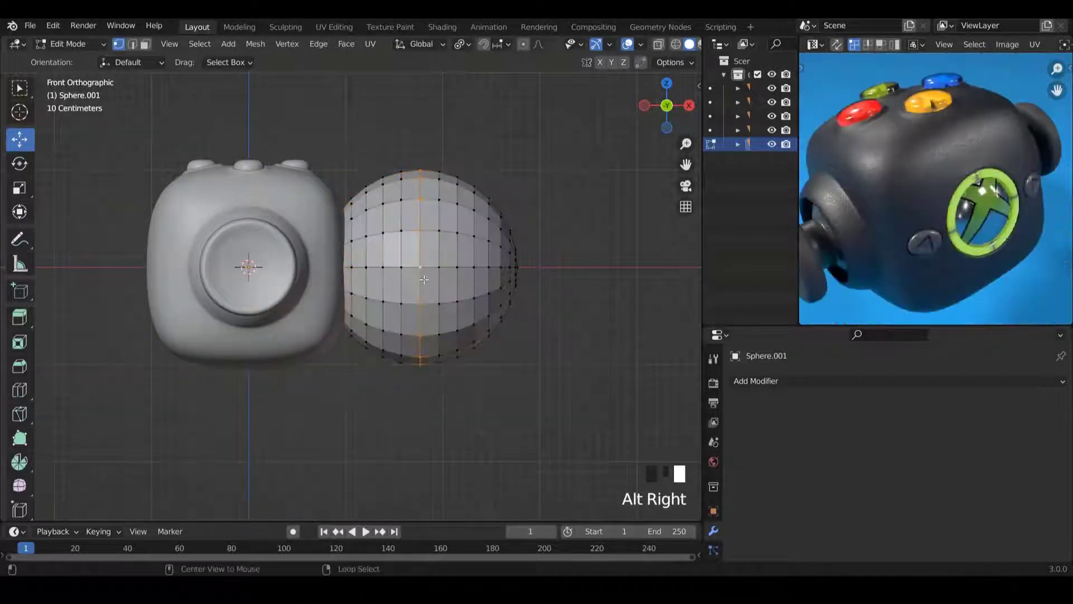
key(v)
right_click(473, 343)
right_click(383, 260)
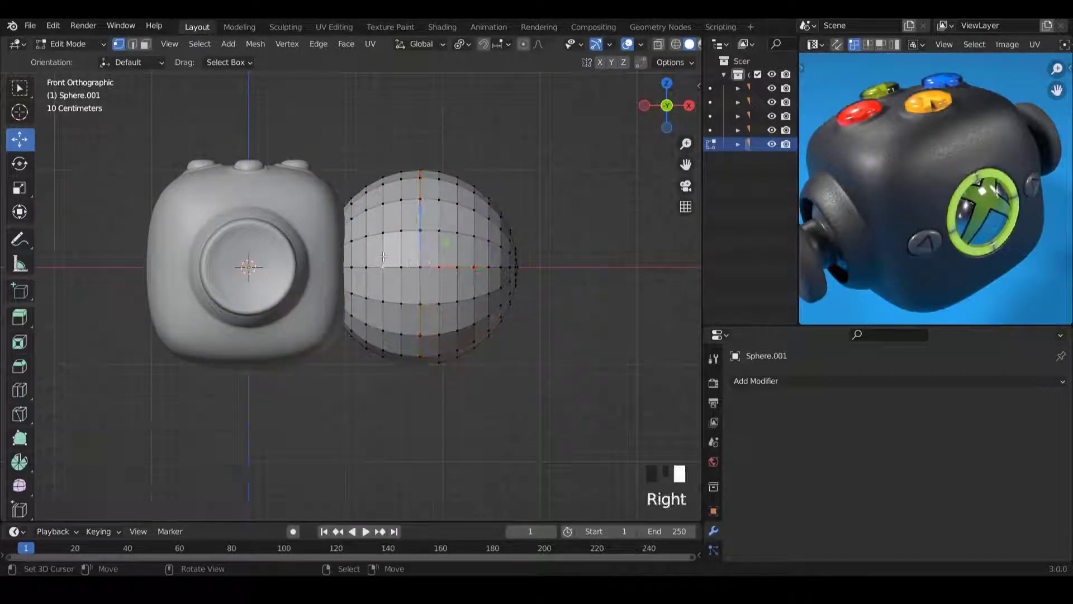
key(l)
key(Delete)
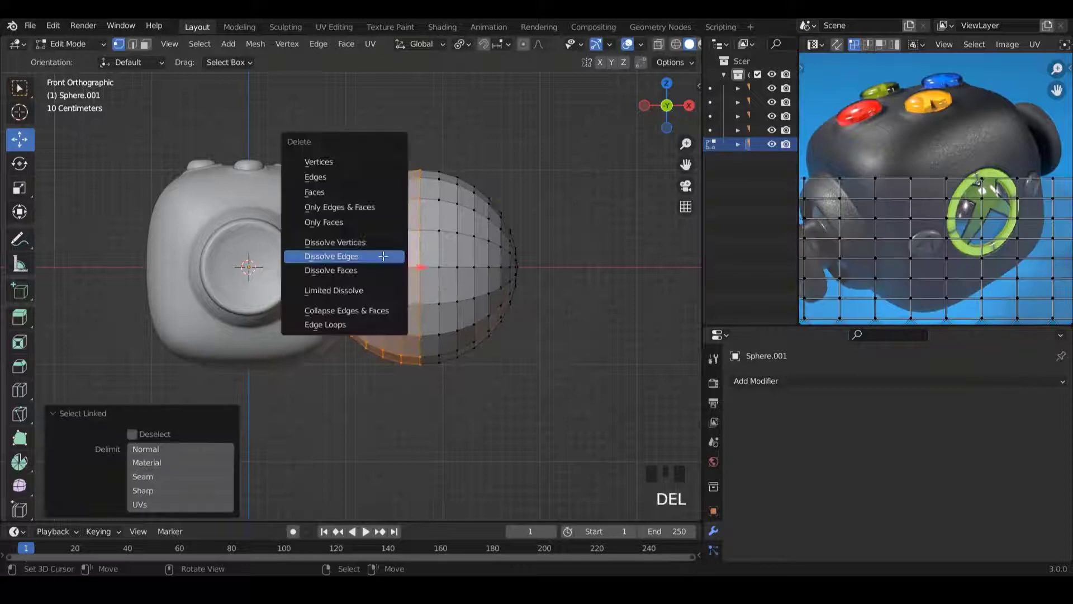
click(343, 161)
Select the whole remaining half-sphere, move it towards the body along global X and scale it down.
scroll(352, 178, up, 1)
right_click(478, 260)
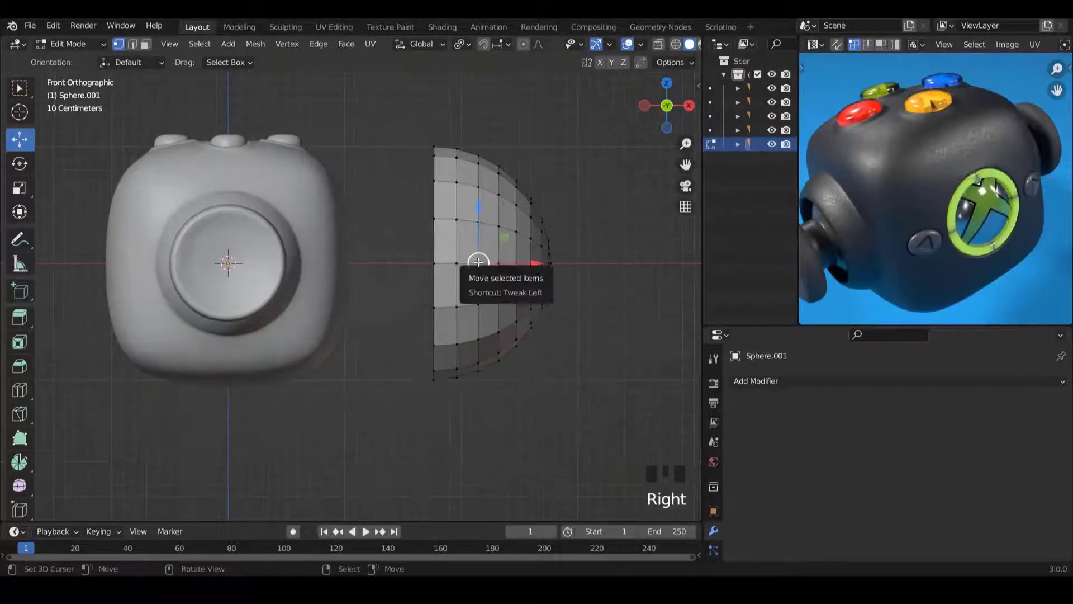
key(l)
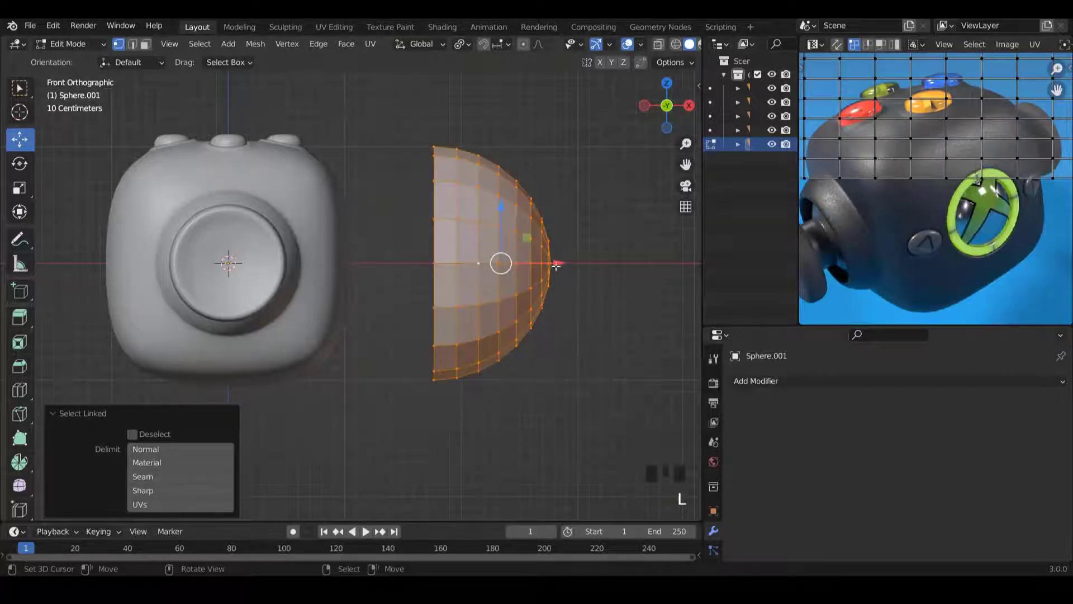
drag(556, 265, 437, 257)
key(s)
click(500, 332)
Scale the half-sphere by about 0.733 and again by about 0.767 so it fits inside the ring's opening.
scroll(500, 306, up, 2)
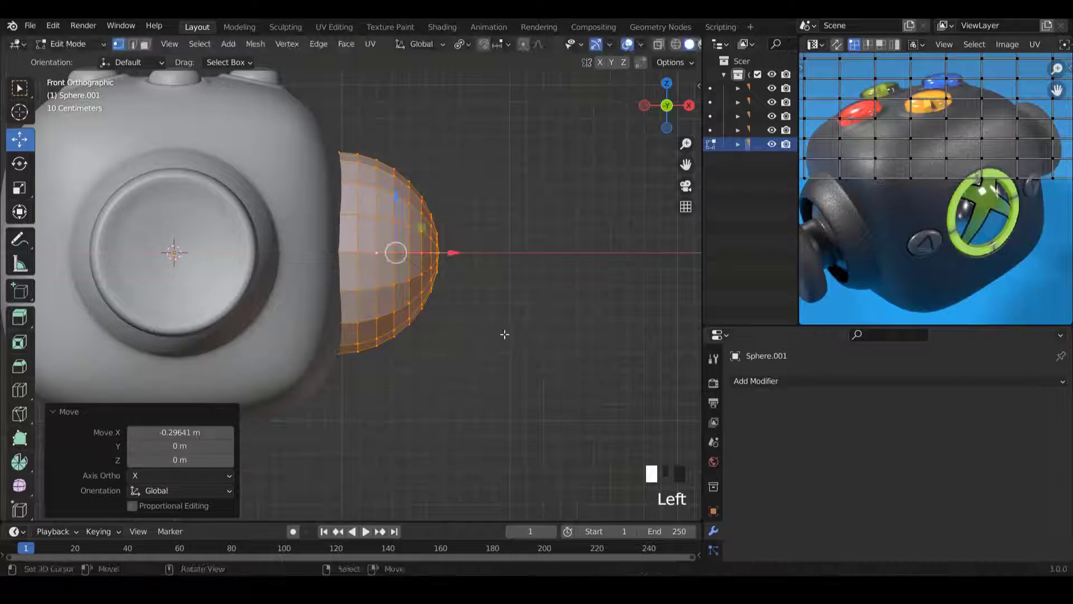
key(s)
click(473, 317)
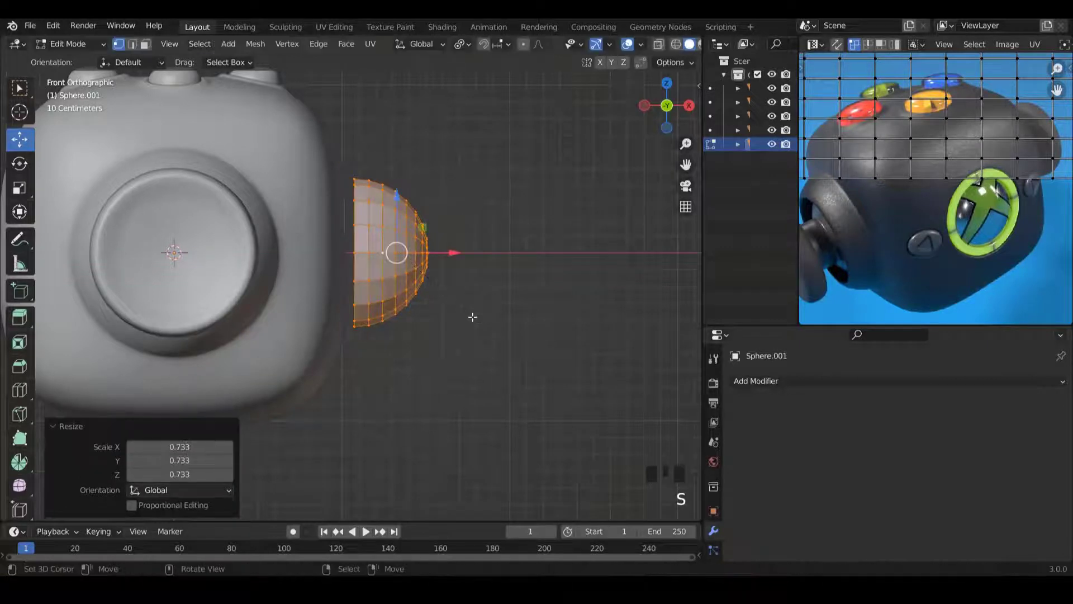
key(KP_3)
key(alt+z)
scroll(472, 317, up, 3)
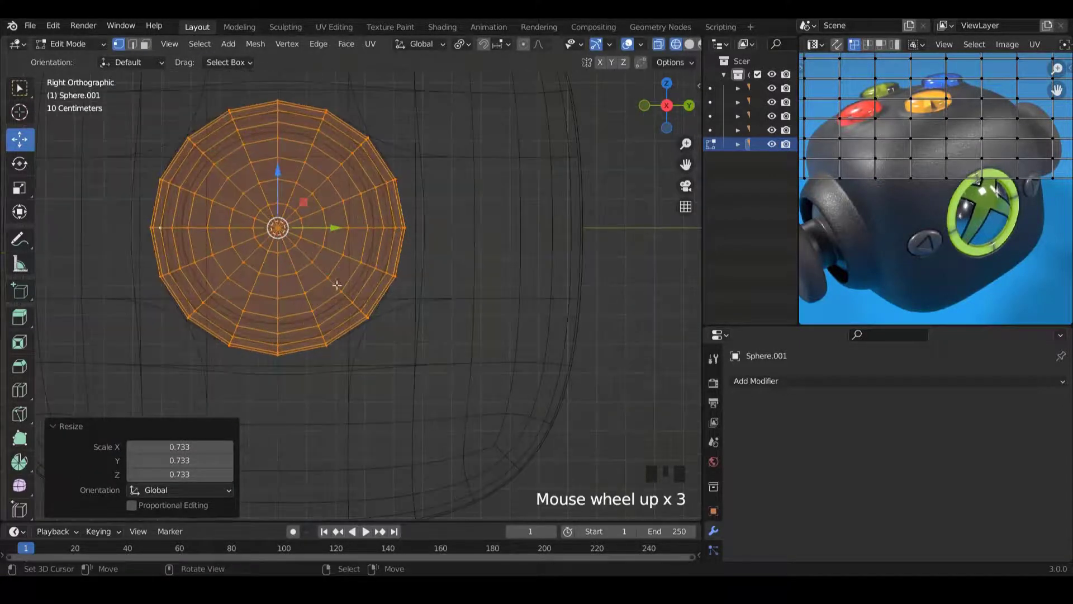
key(s)
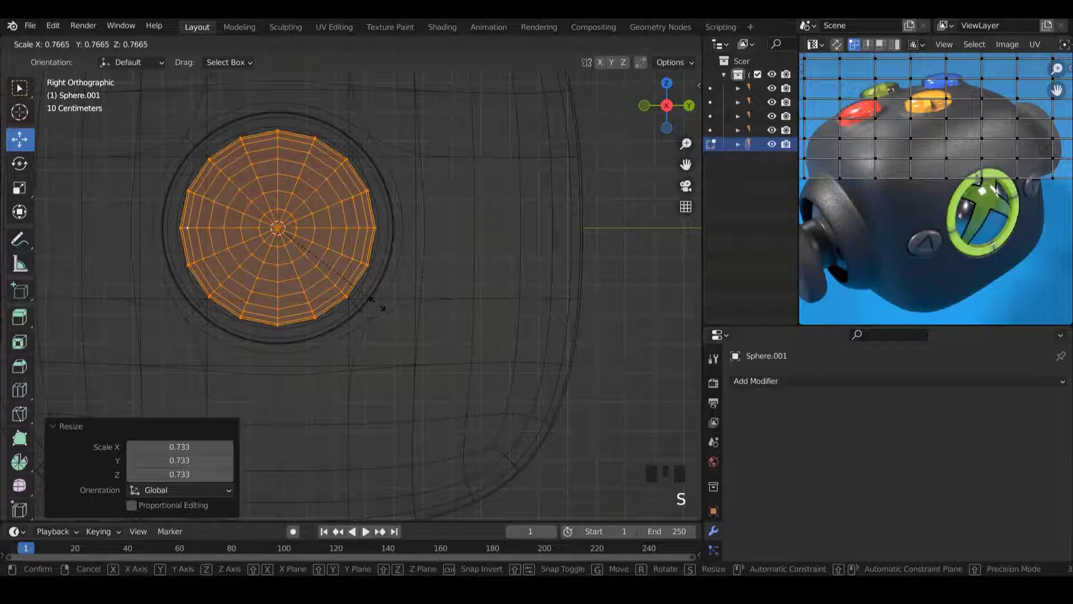
click(383, 306)
Move the half-sphere about -0.228 m along global X so its open edge sits inside the ring.
key(alt+z)
scroll(382, 306, down, 2)
middle_drag(383, 306, 251, 229)
scroll(243, 223, up, 5)
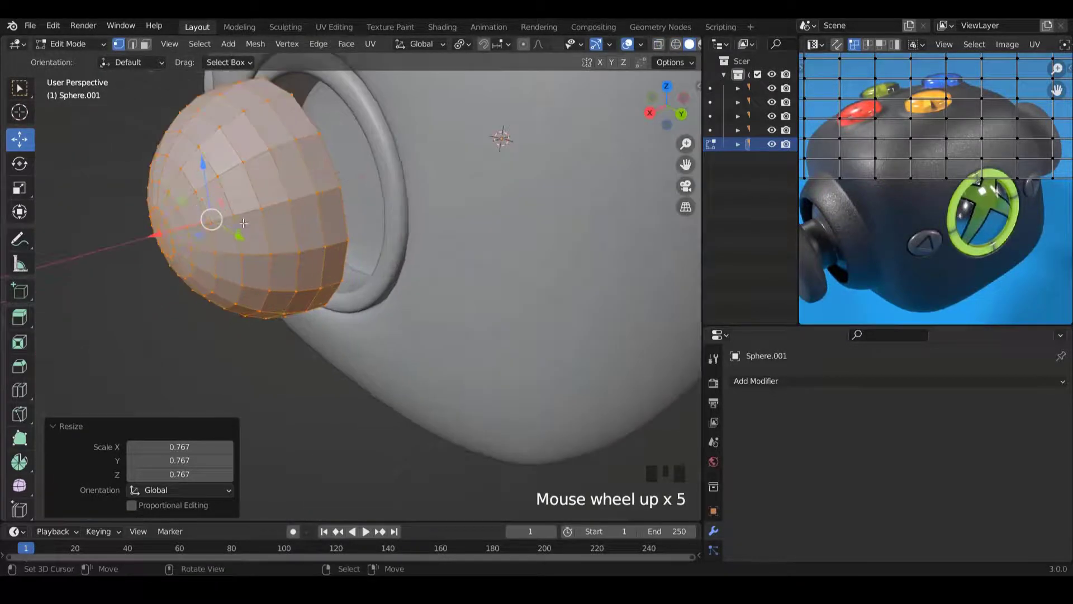
shift+scroll(161, 276, up, 5)
drag(154, 317, 226, 289)
middle_drag(227, 288, 295, 311)
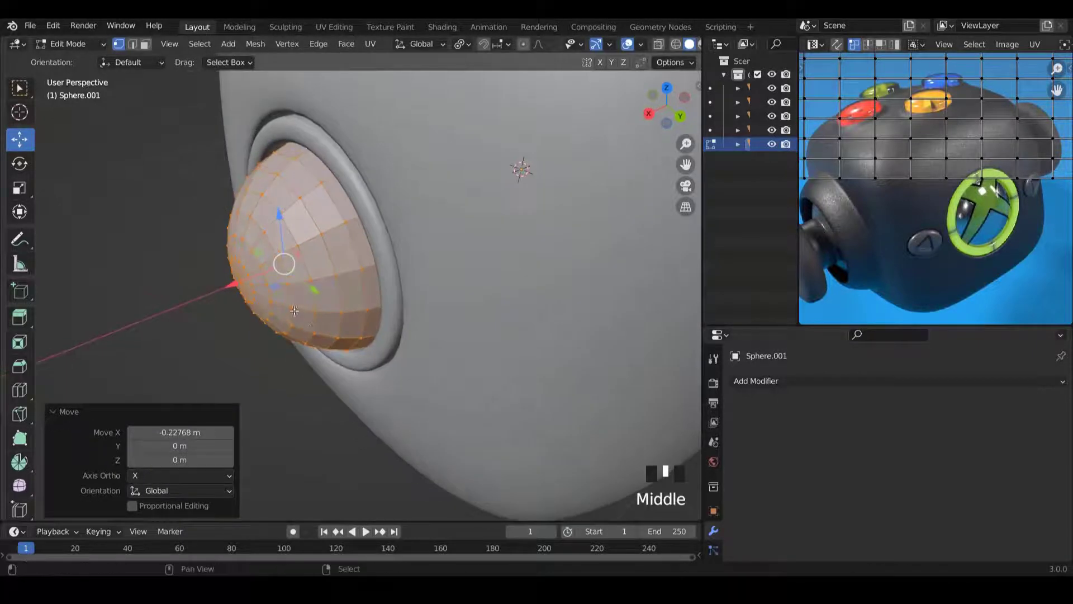
shift+scroll(294, 310, up, 5)
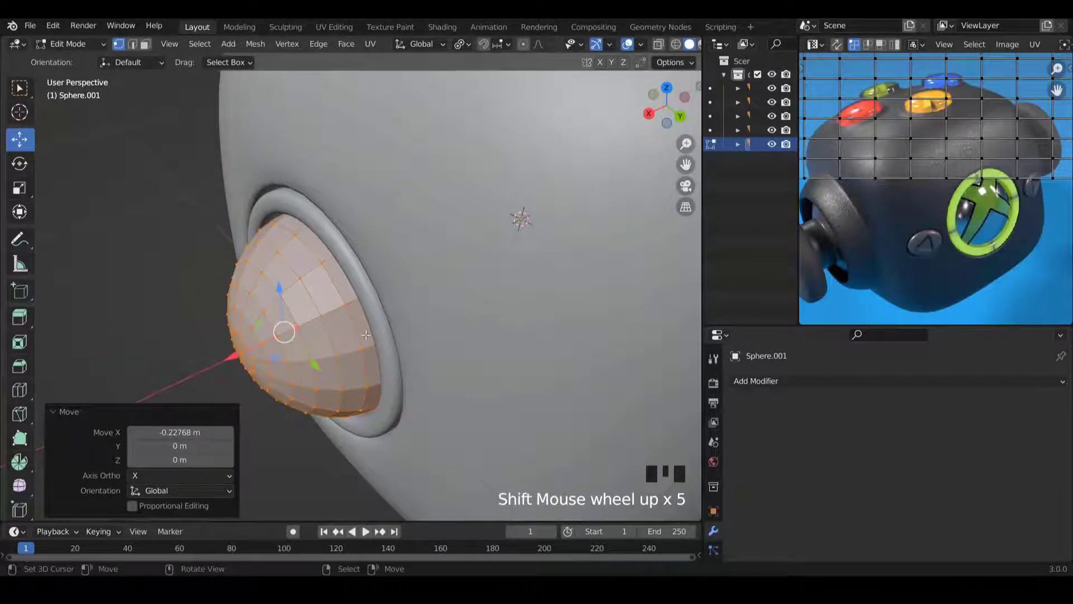
Flatten the half-sphere to about 0.75 along global X and nudge it slightly further into the ring.
key(s)
key(x)
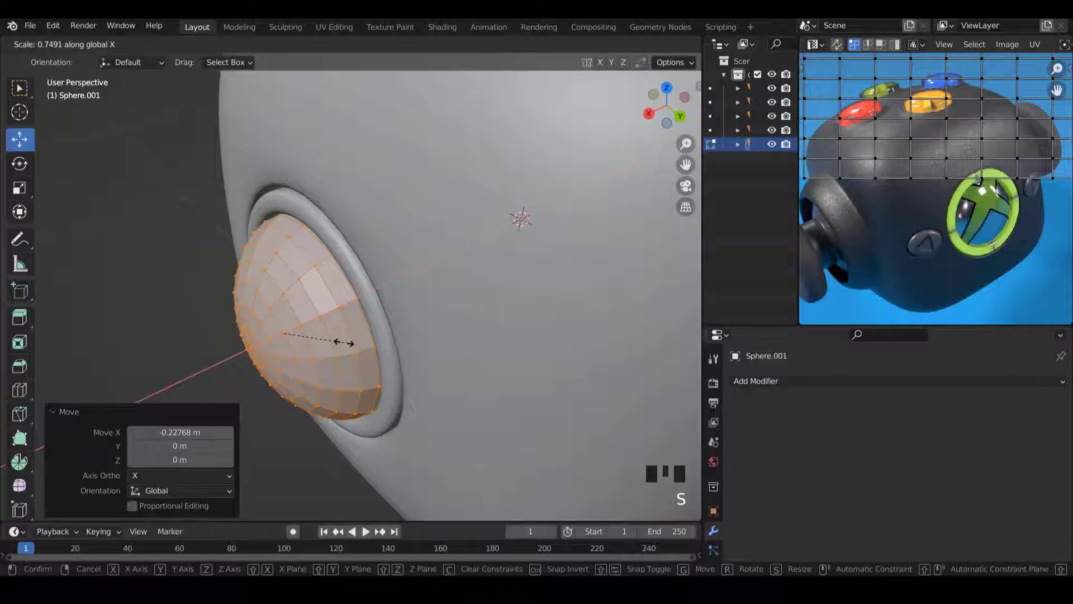
click(345, 342)
drag(283, 331, 287, 332)
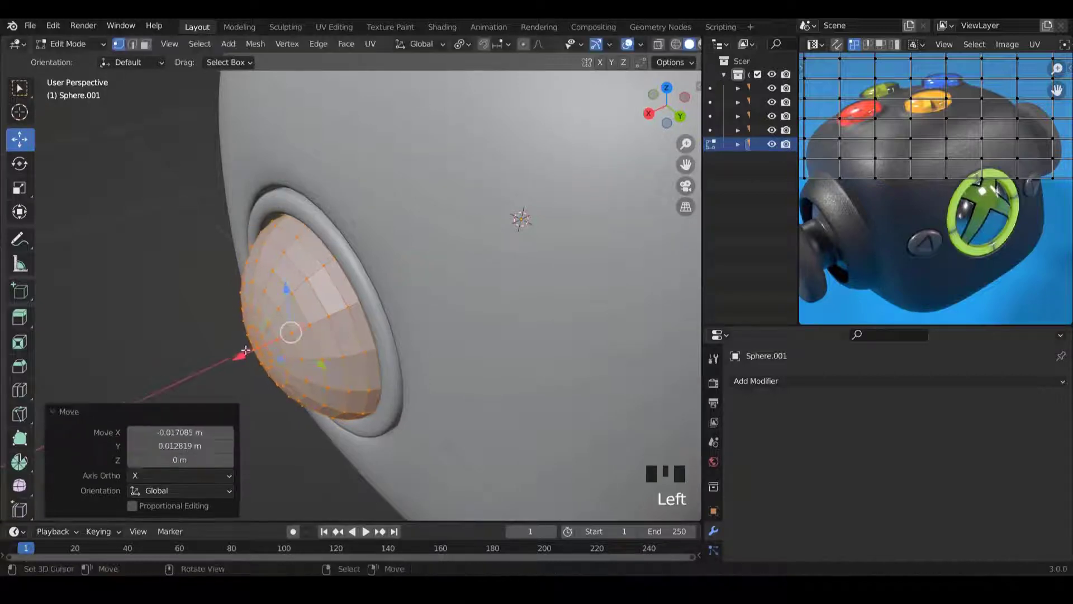
Give the dome a Subdivision modifier with a raised viewport level and shade the dome smooth.
middle_drag(286, 332, 509, 303)
key(Tab)
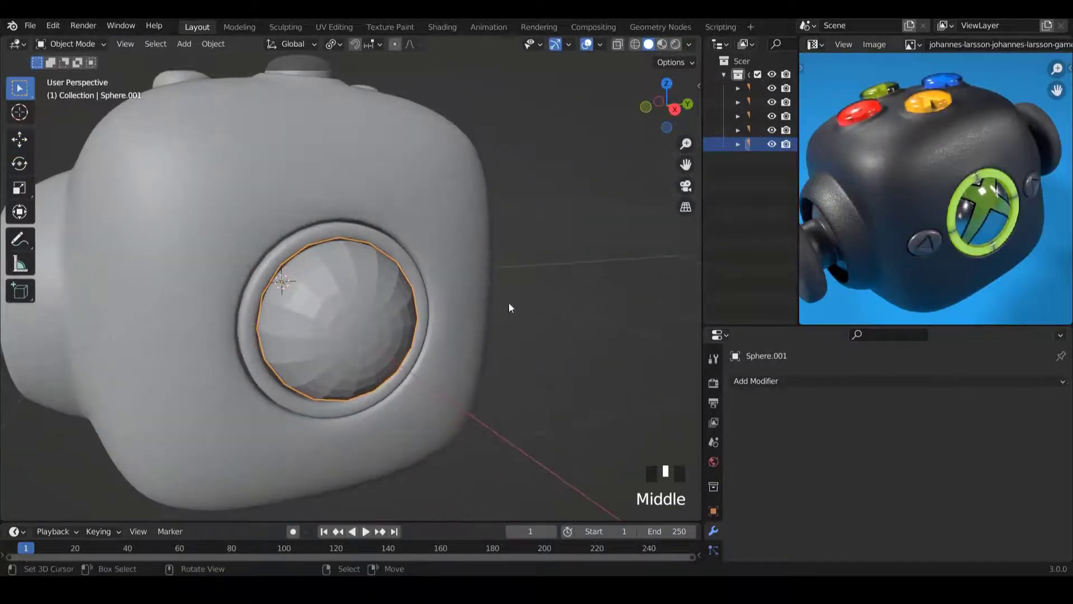
click(819, 387)
click(804, 306)
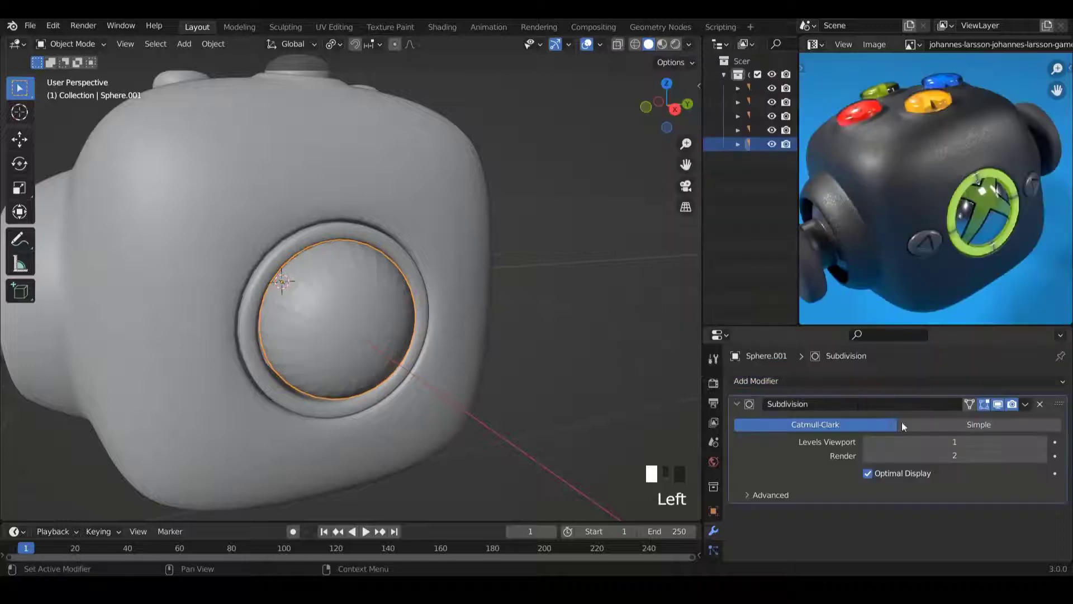
click(1023, 449)
click(737, 404)
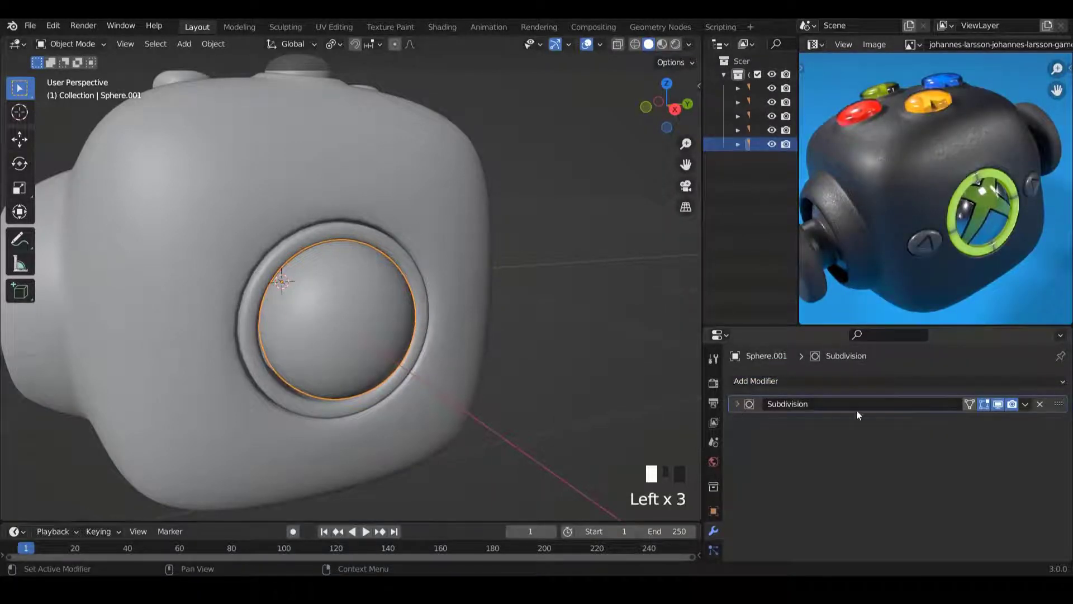
key(w)
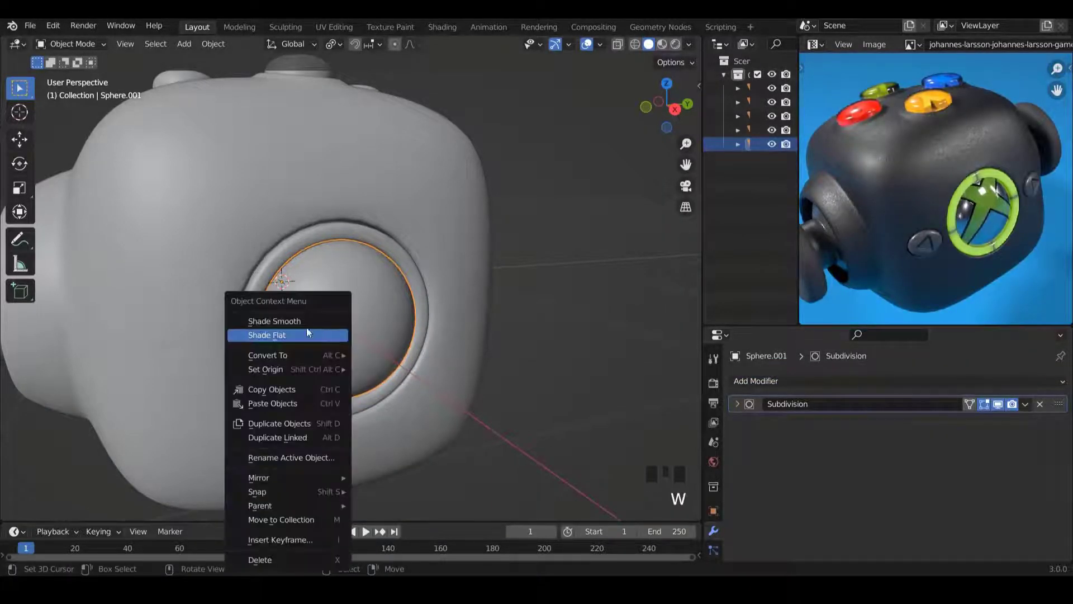
click(307, 327)
Scale the dome's mesh up by about 1.057 in Edit Mode to close the gap to the ring.
scroll(365, 343, up, 2)
middle_drag(365, 343, 330, 283)
key(Tab)
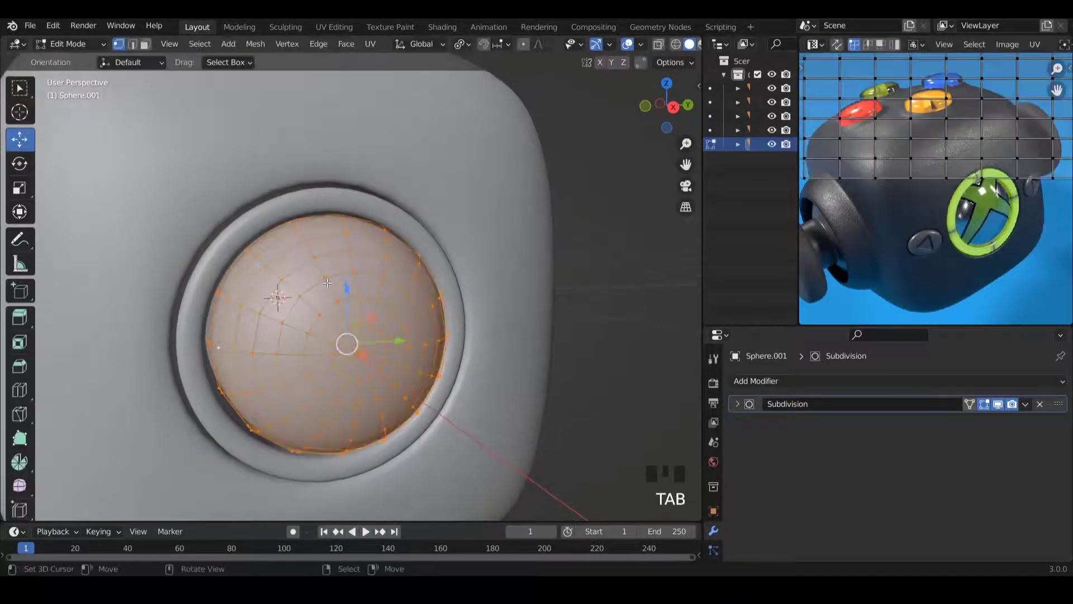
middle_drag(404, 394, 425, 414)
key(s)
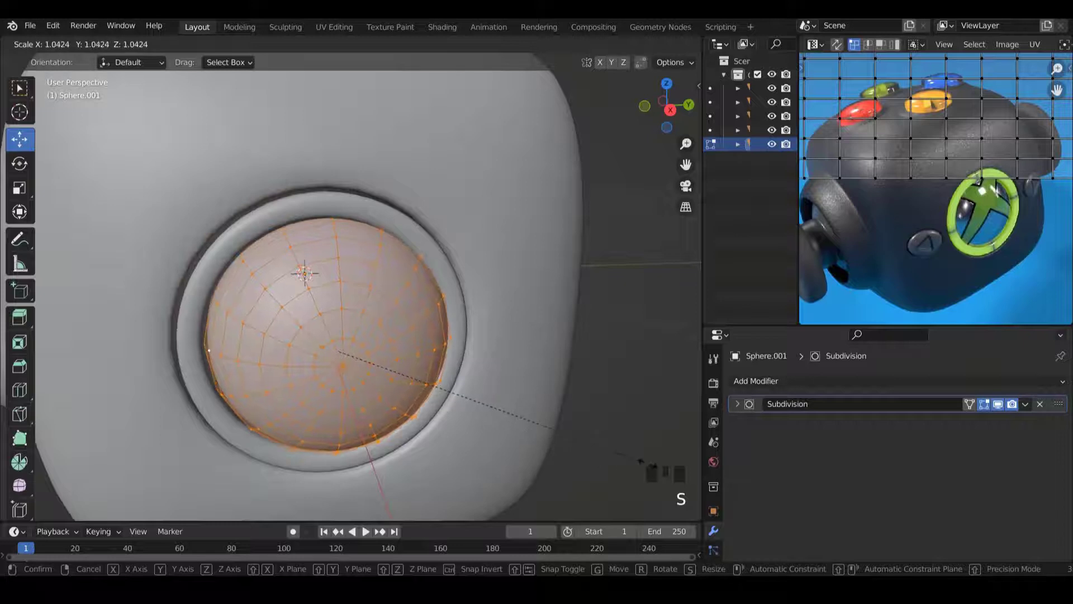
click(558, 431)
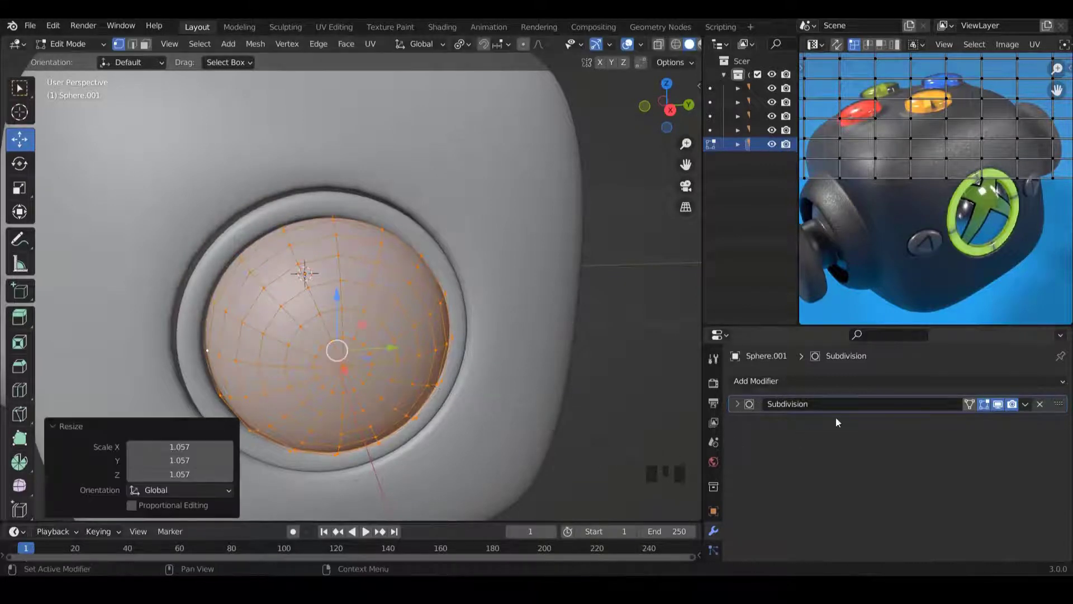
Turn on the Subdivision modifier's on-cage display for the dome, return to Object Mode and deselect everything.
click(972, 404)
key(Tab)
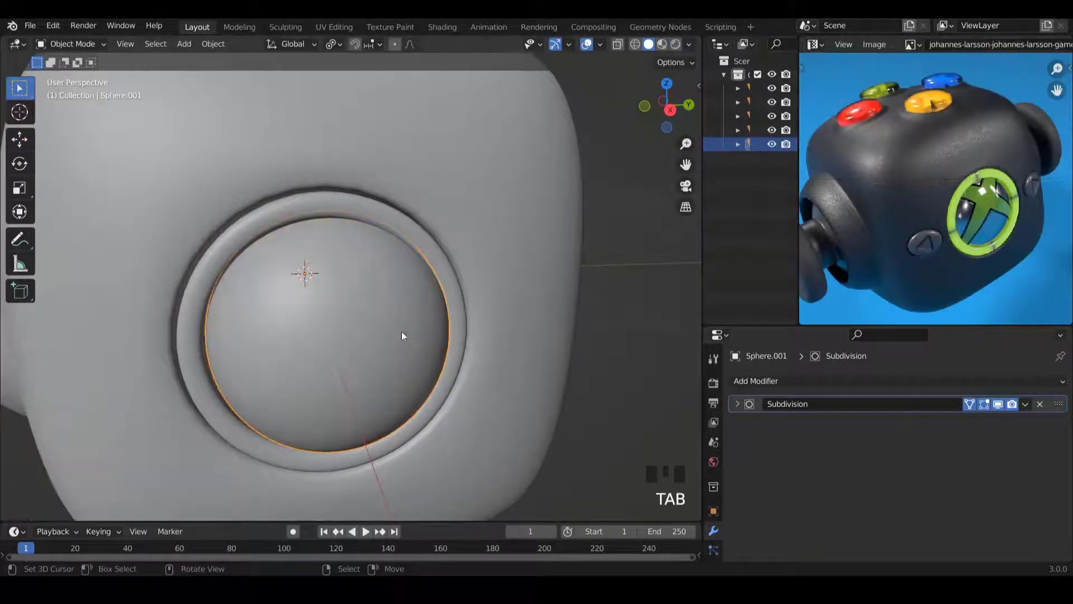
middle_drag(401, 331, 380, 310)
key(alt+a)
Centre the dome's mesh in the ring in Edit Mode, fine-tuning it by about 0.001 m along global Y.
scroll(380, 311, down, 4)
key(KP_1)
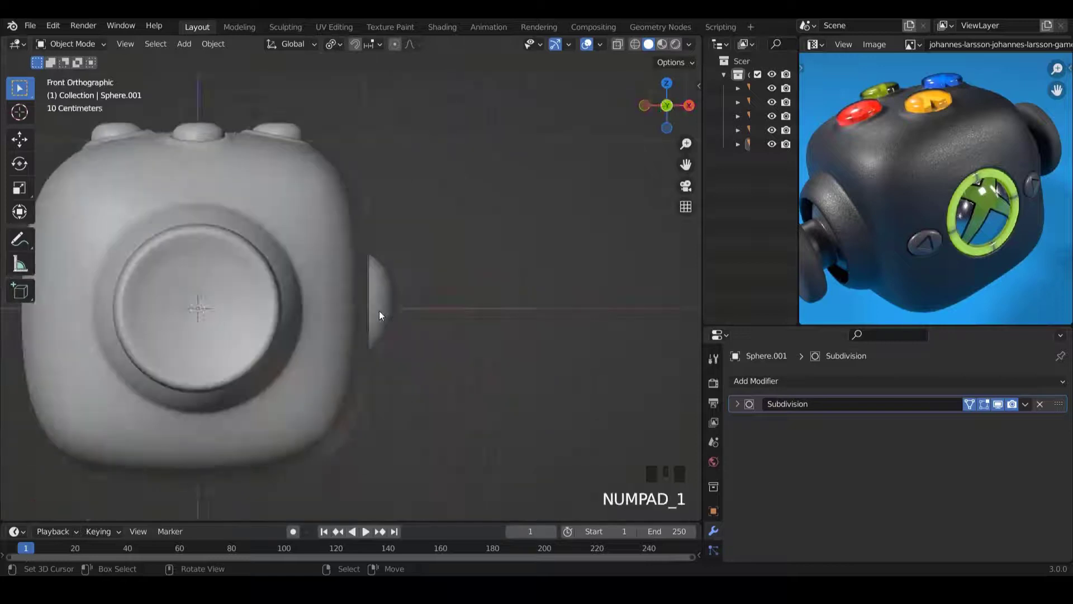
key(KP_3)
scroll(379, 312, up, 5)
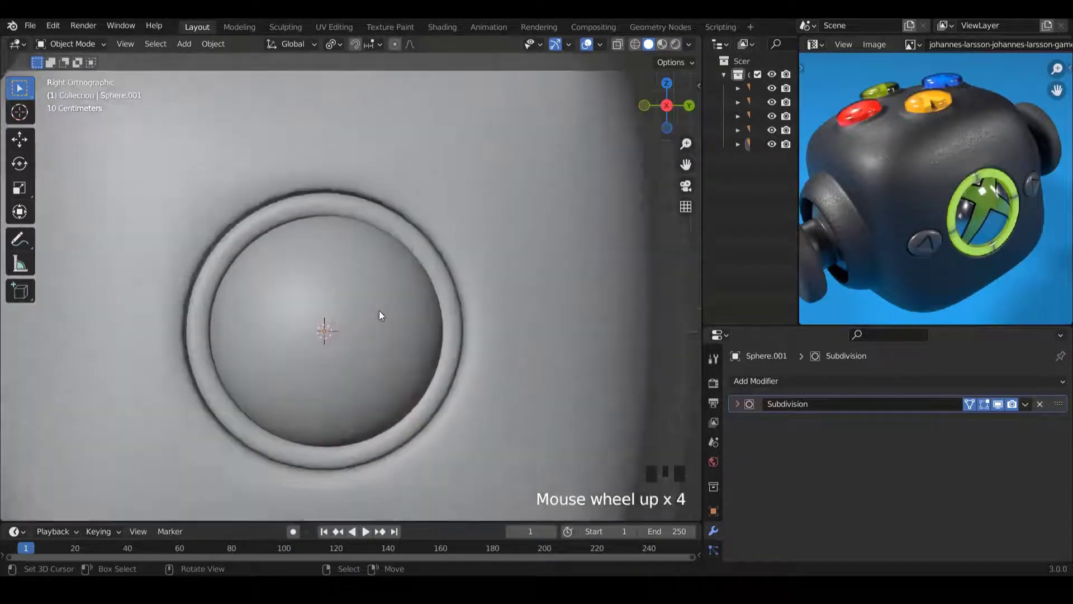
key(Tab)
drag(371, 346, 336, 352)
shift+drag(319, 292, 316, 291)
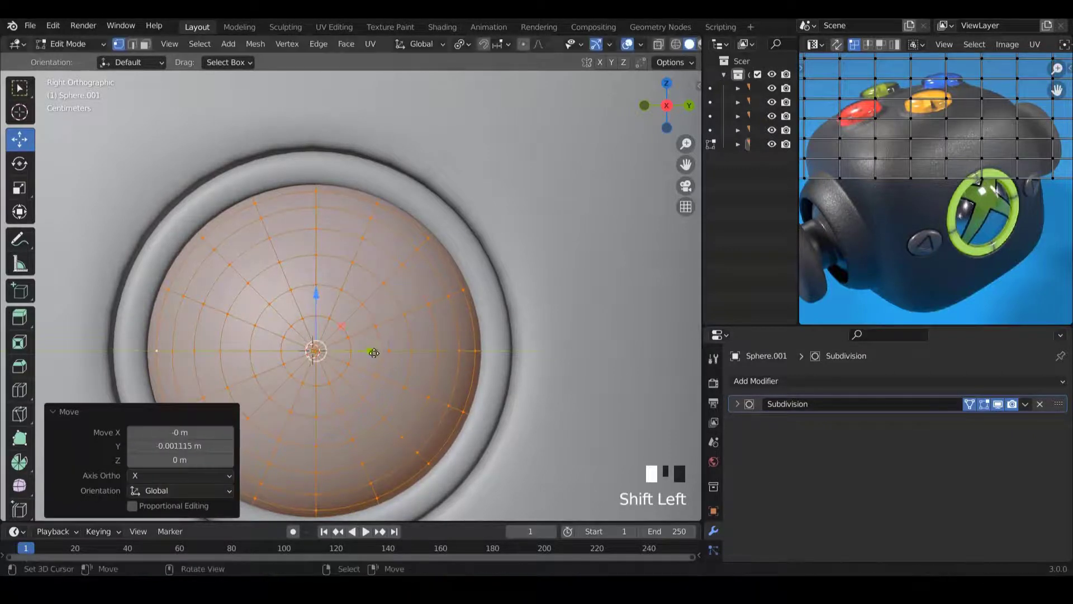
Undo the last nudge of the dome's mesh, return to Object Mode and deselect everything.
shift+drag(374, 353, 365, 323)
key(ctrl+z)
shift+scroll(354, 350, down, 2)
shift+click(358, 319)
key(Tab)
key(a)
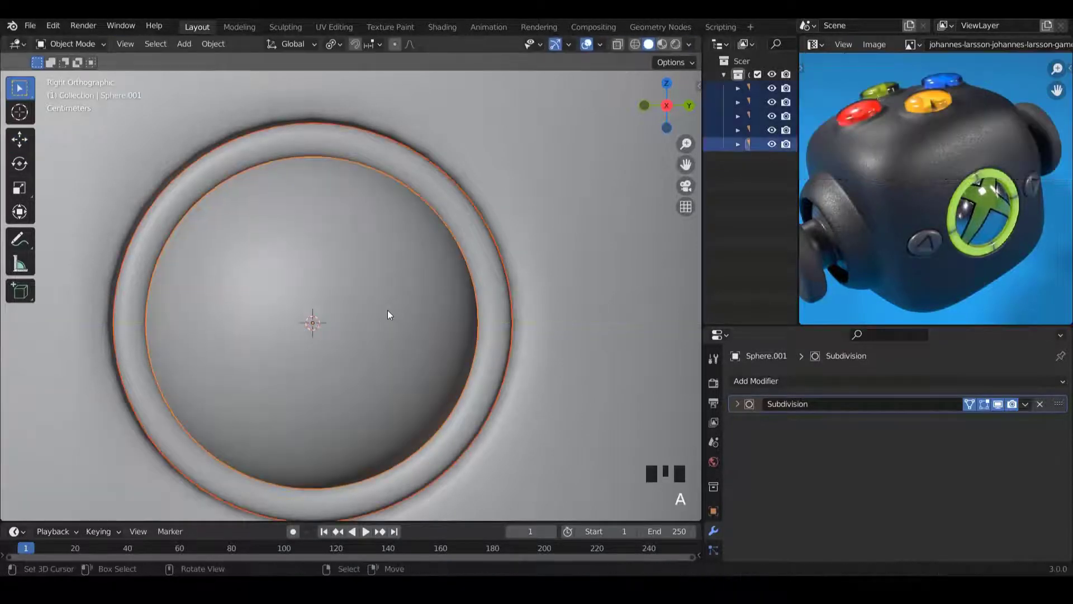
key(a)
scroll(384, 310, down, 8)
mouse_move(363, 298)
middle_down()
mouse_move(348, 306)
mouse_move(412, 317)
mouse_move(347, 311)
mouse_move(361, 308)
middle_up()
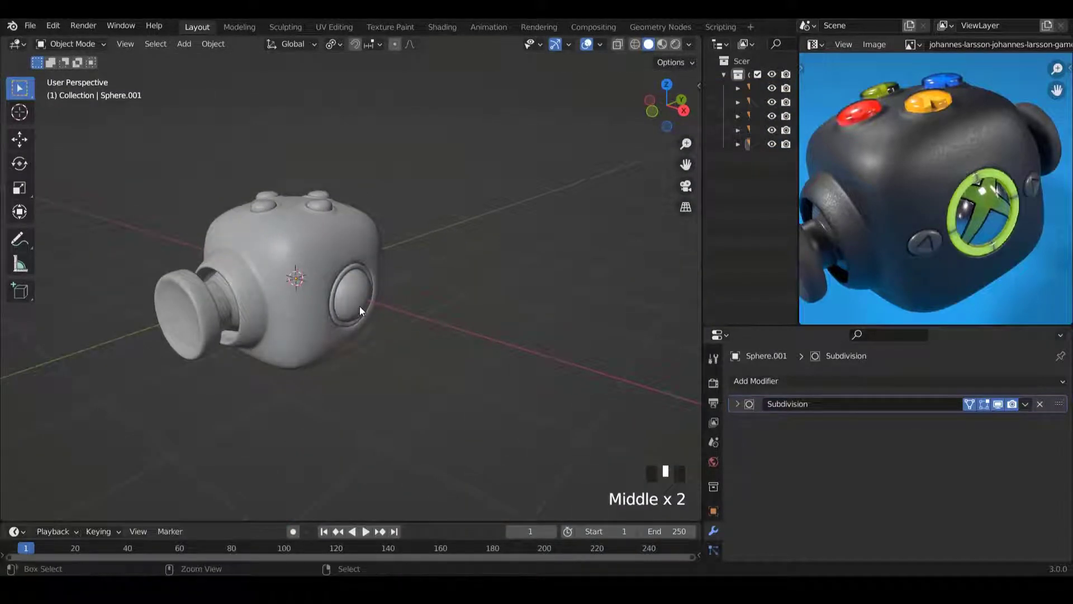
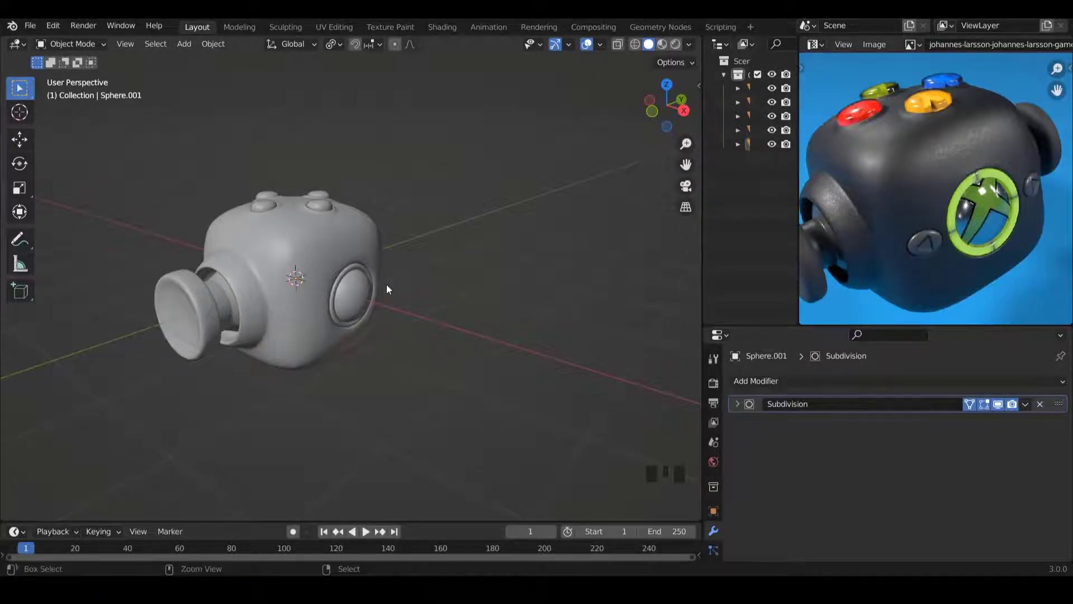
Save the scene as xbox.blend in the kit folder on the Desktop.
key(ctrl+s)
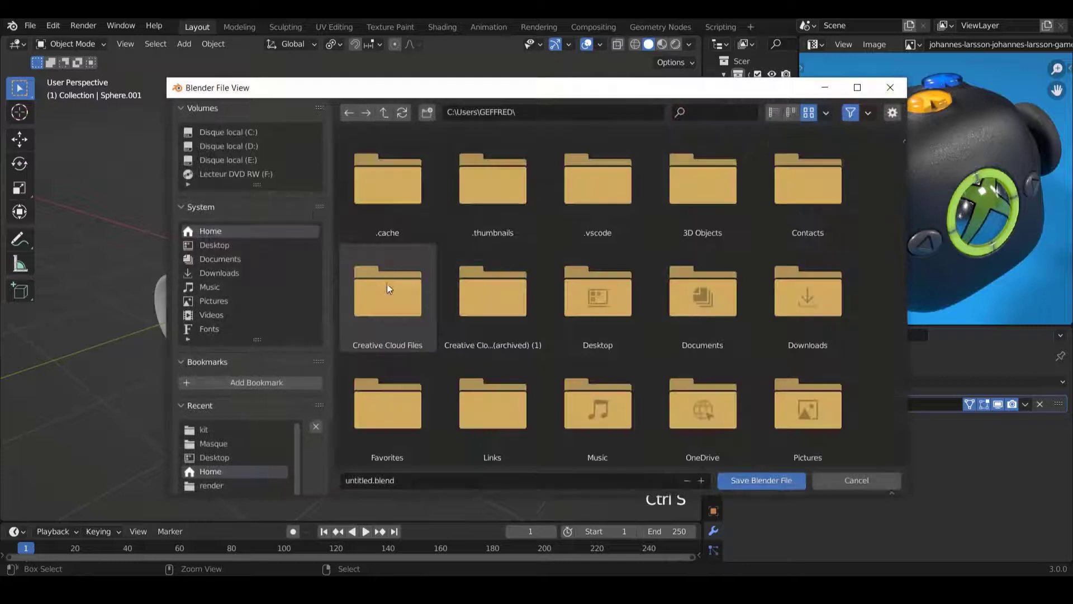
click(212, 245)
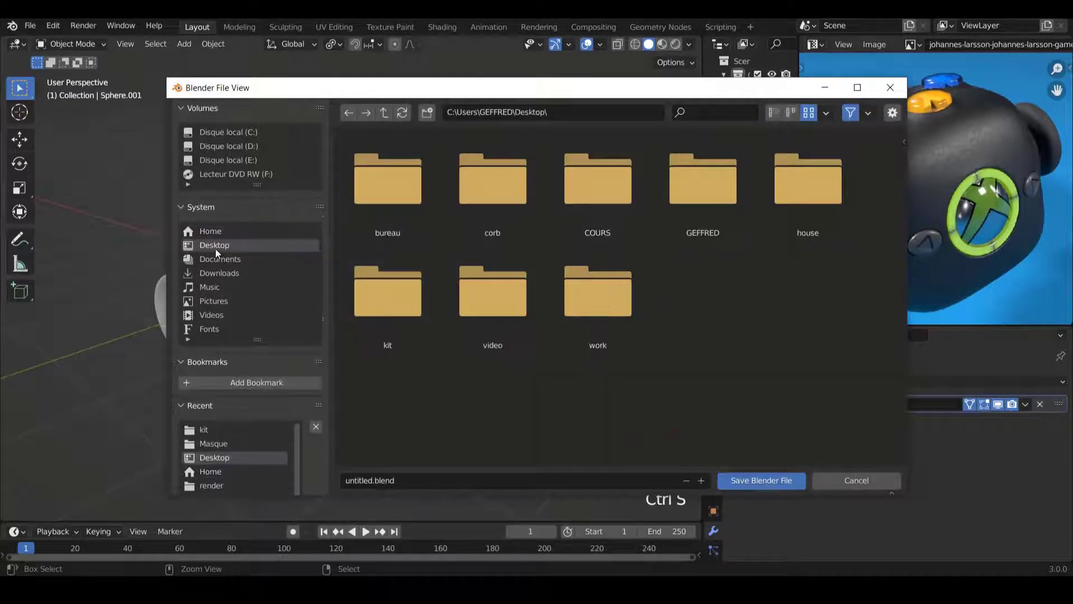
double_click(368, 307)
click(368, 480)
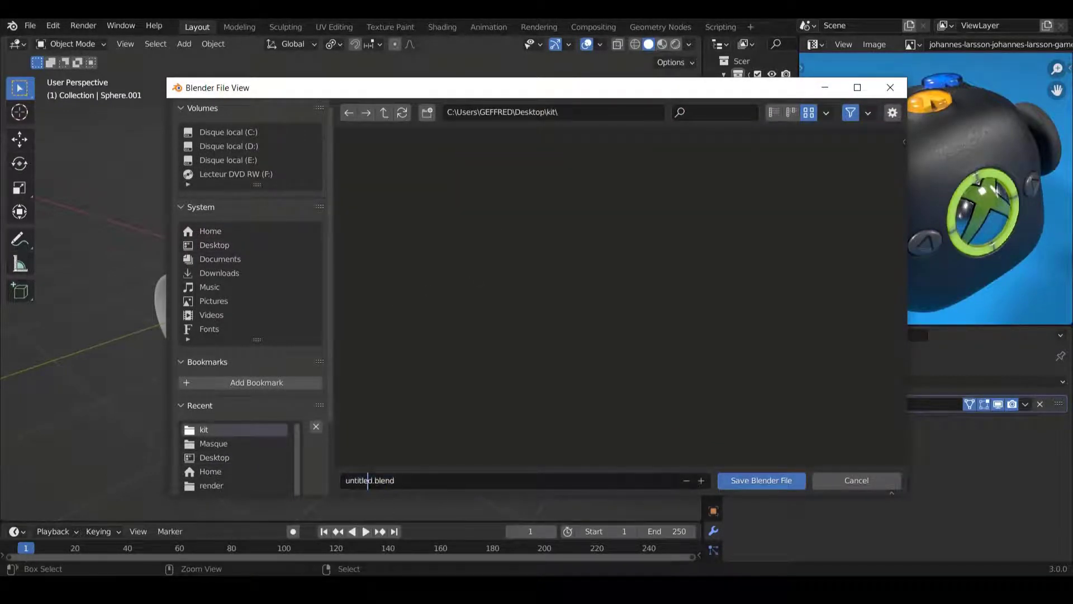
key(BackSpace)
key(BackSpace)
key(BackSpace)
key(BackSpace)
key(BackSpace)
key(BackSpace)
key(BackSpace)
key(BackSpace)
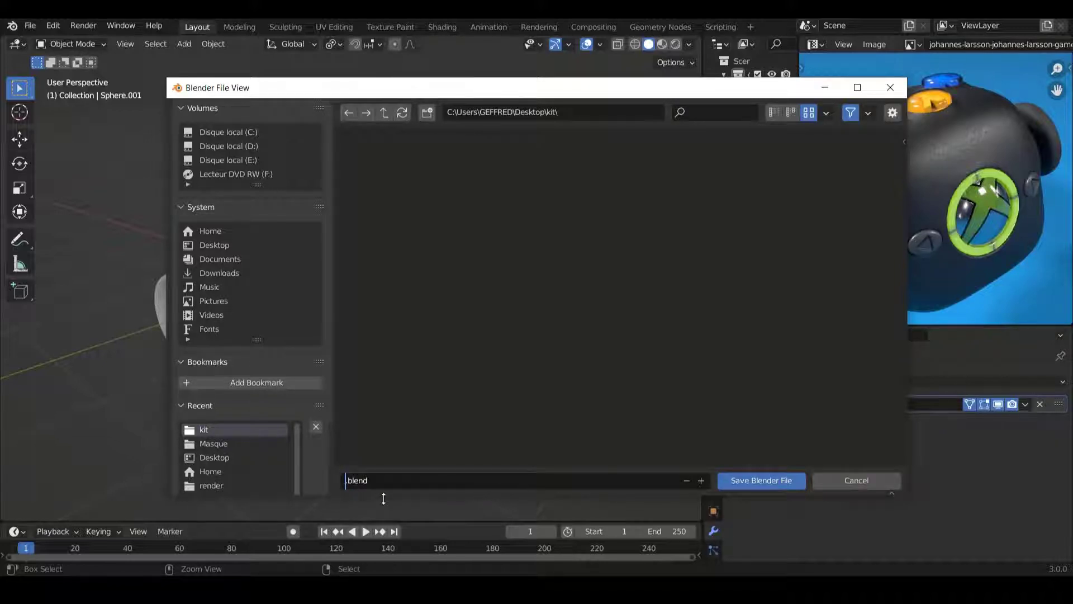
text(xbox)
click(748, 480)
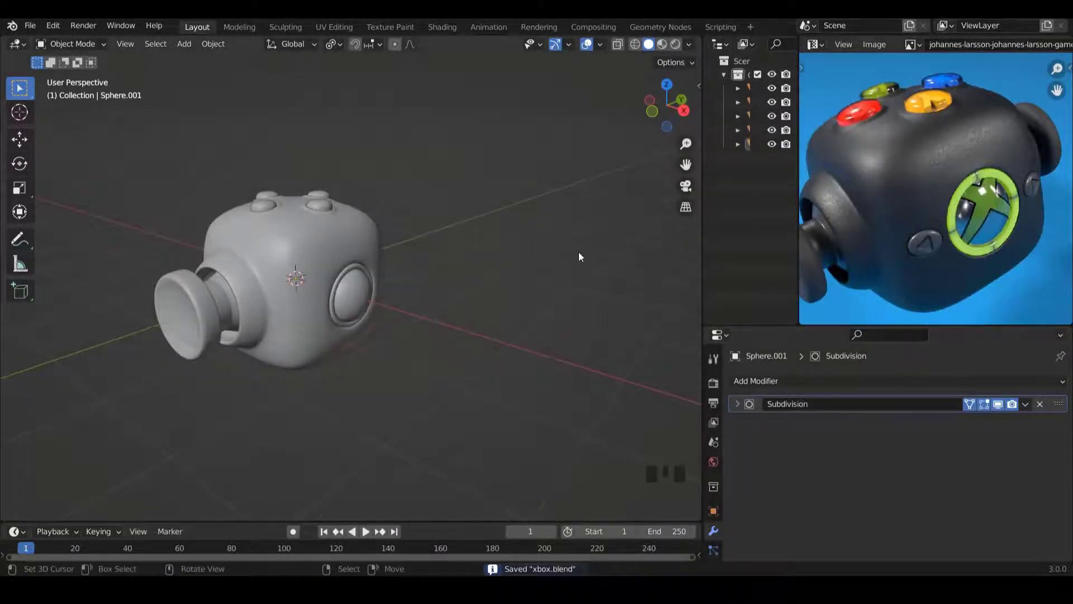
Select the object holding the four top buttons and open its mesh in Edit Mode.
middle_drag(536, 263, 454, 262)
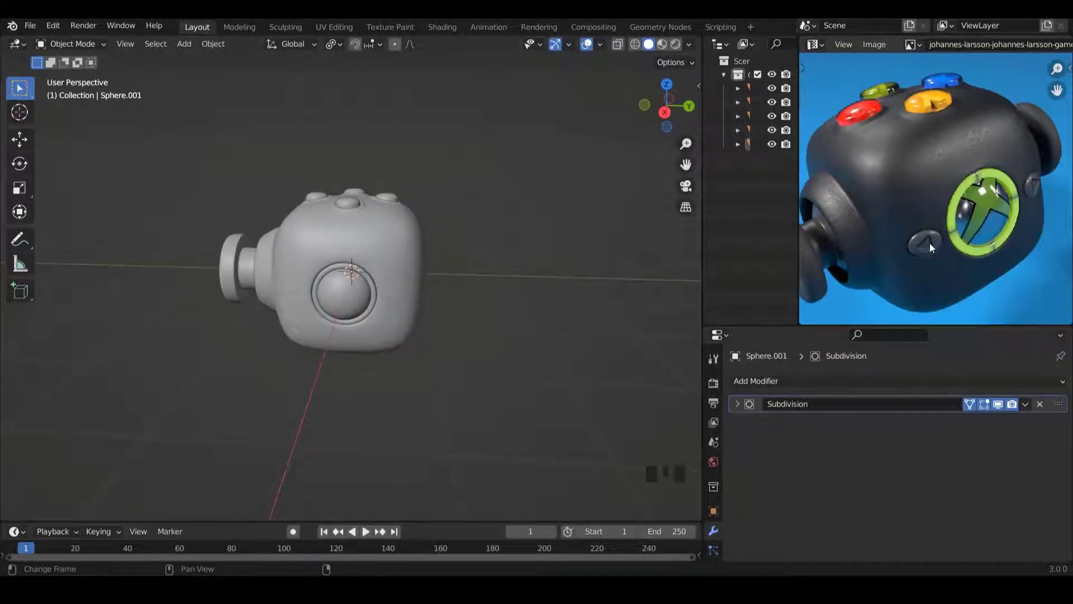
middle_drag(297, 179, 311, 227)
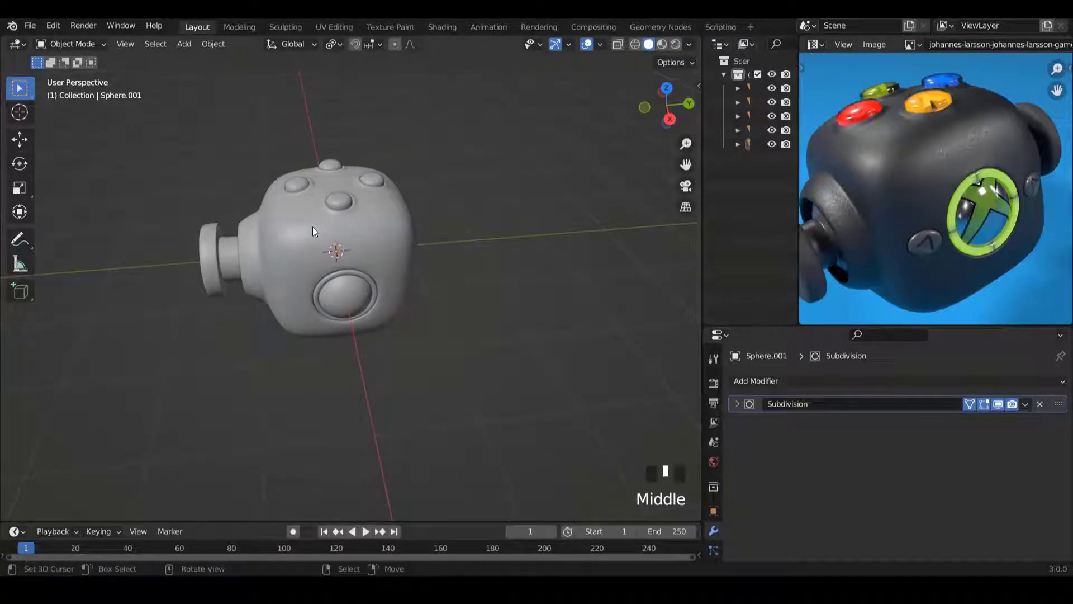
key(KP_1)
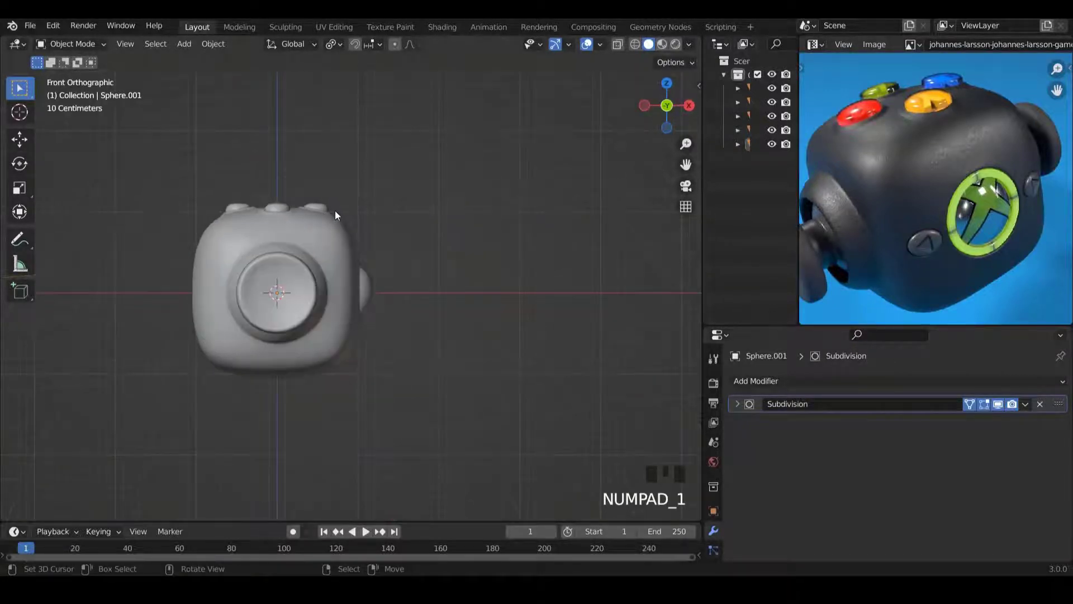
middle_drag(358, 235, 304, 264)
shift+scroll(304, 264, up, 4)
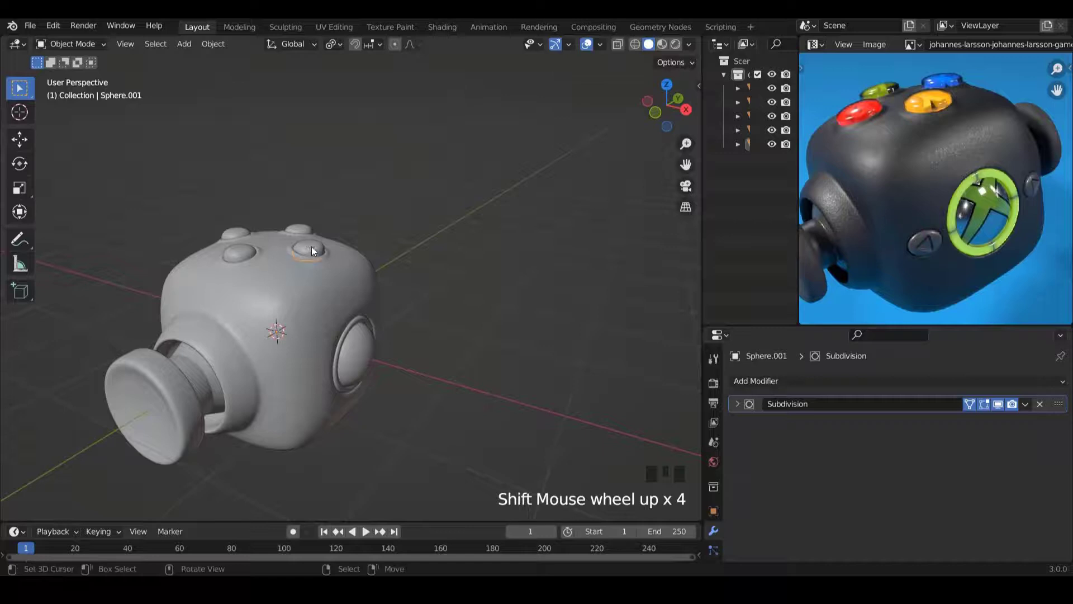
right_click(312, 250)
key(Tab)
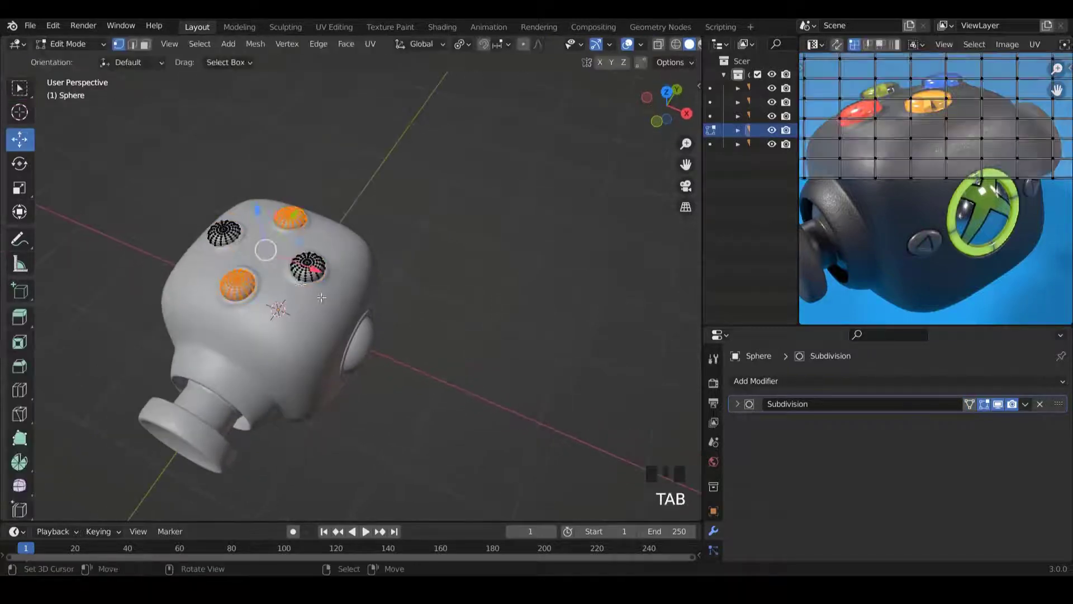
middle_drag(311, 269, 311, 270)
scroll(310, 270, up, 2)
ctrl+scroll(310, 270, down, 1)
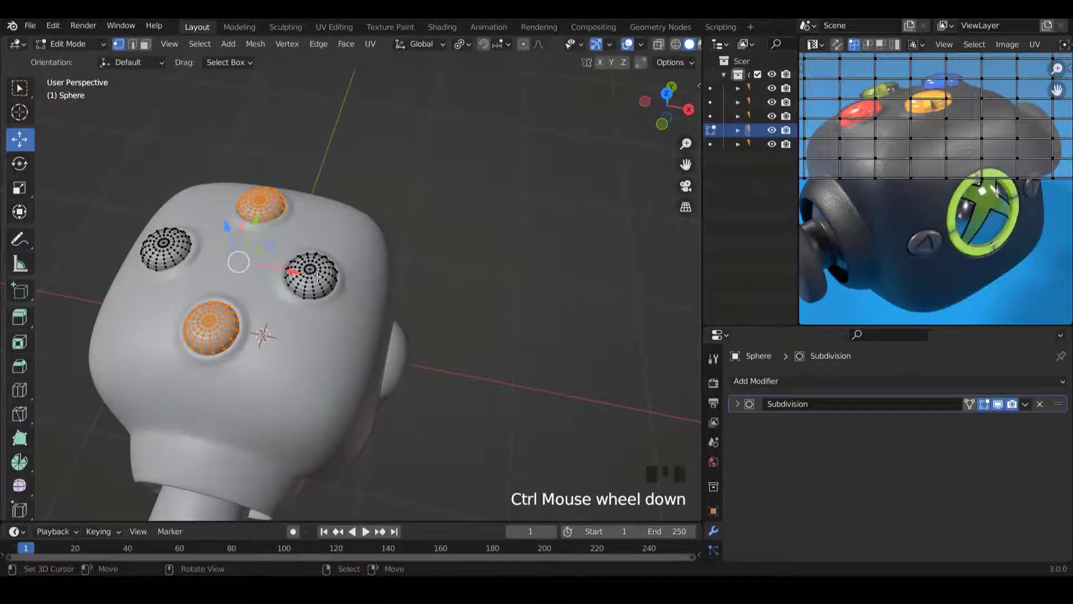
Duplicate the linked mesh of the +X top button and move the copy about 0.744 m along global X, off the body.
right_click(313, 268)
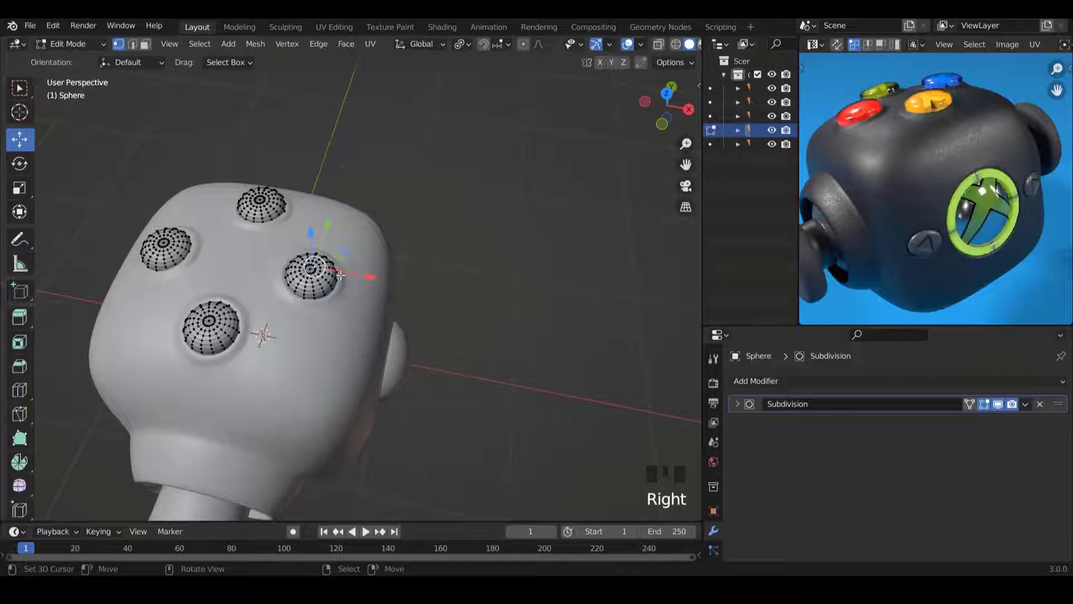
key(l)
key(shift+d)
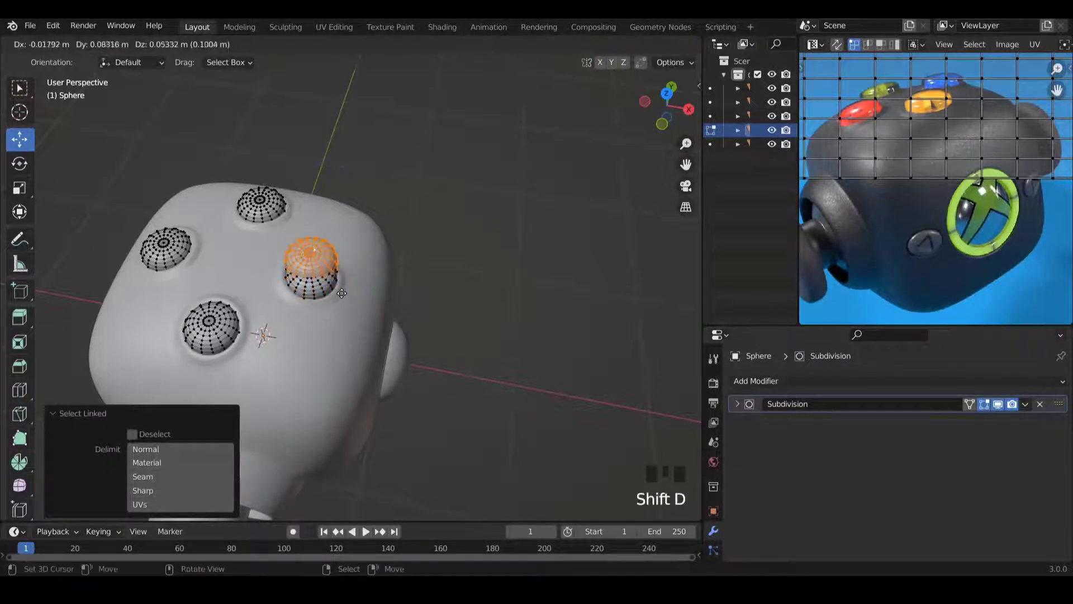
right_click(345, 286)
drag(365, 285, 484, 301)
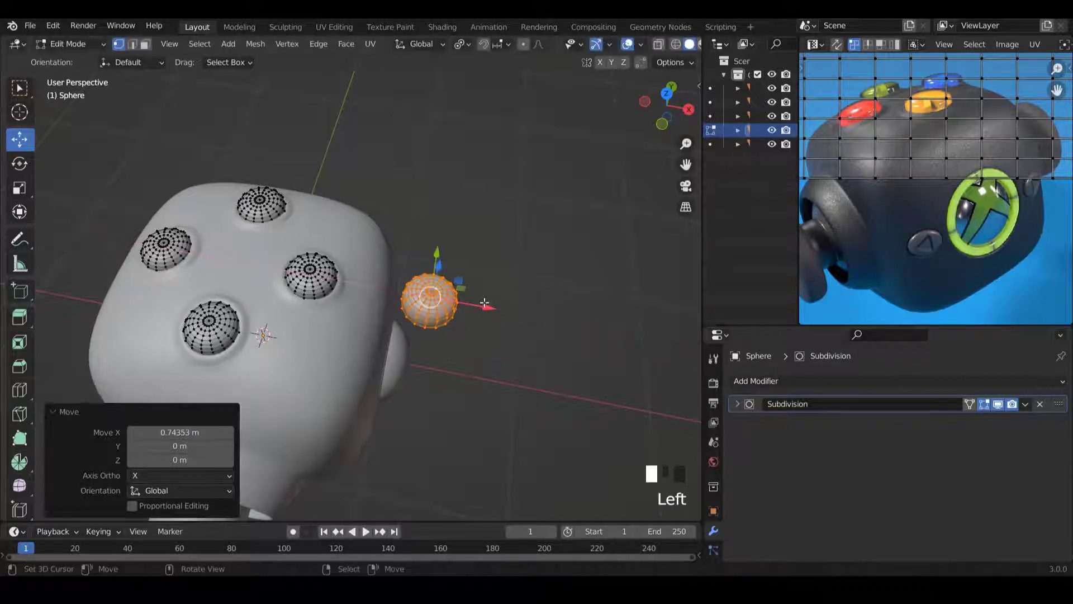
Separate the buttons mesh into individual objects by loose parts.
key(Tab)
key(Tab)
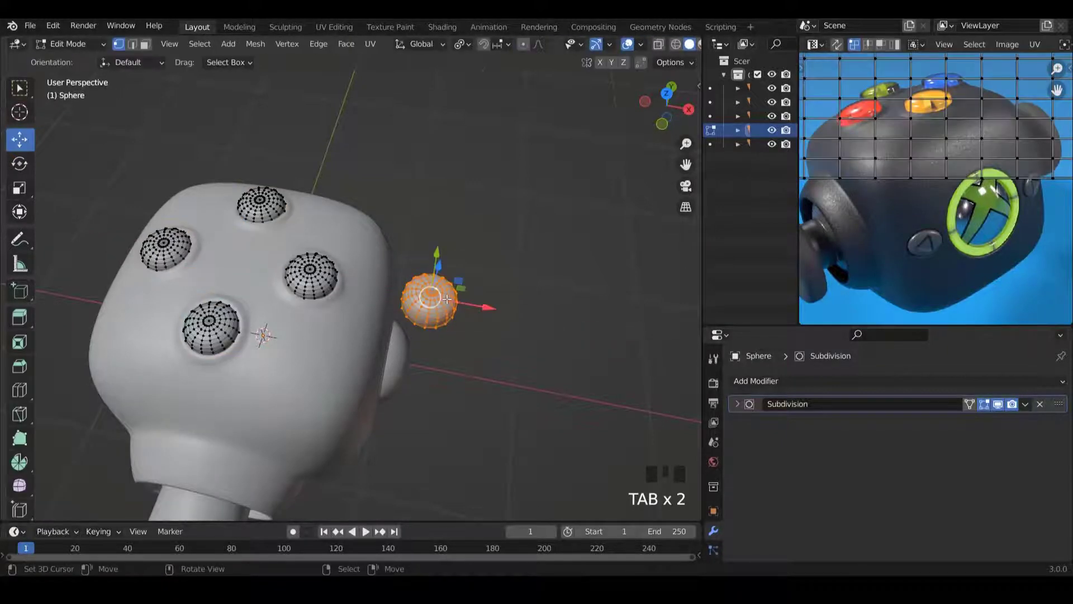
key(p)
click(430, 299)
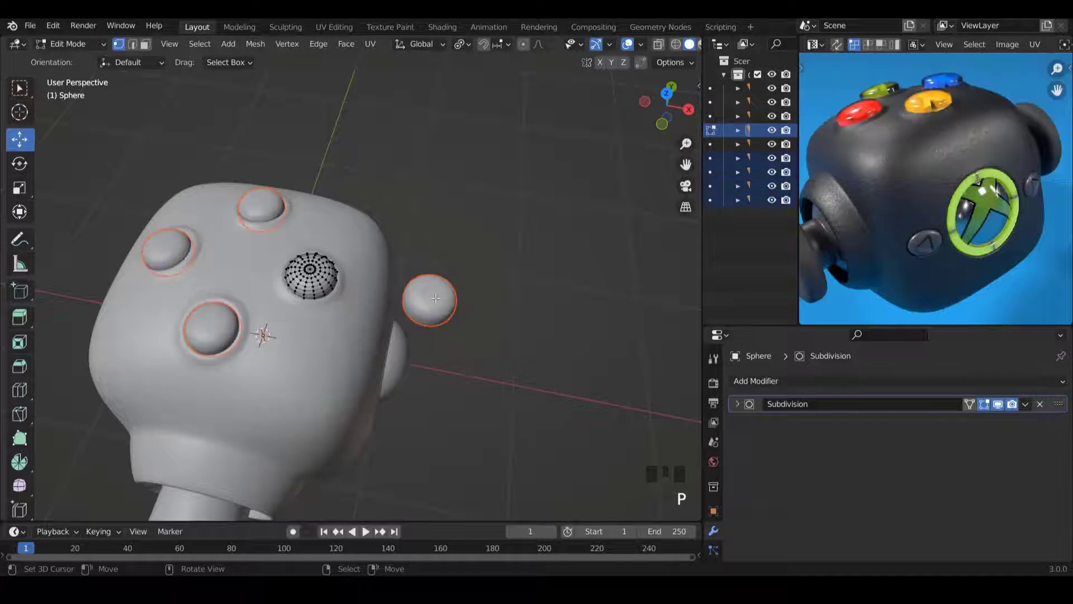
Isolate the duplicated button beside the body in Local View and open its mesh in Edit Mode.
key(Tab)
right_click(437, 298)
middle_drag(438, 298, 383, 307)
key(KP_Divide)
key(Tab)
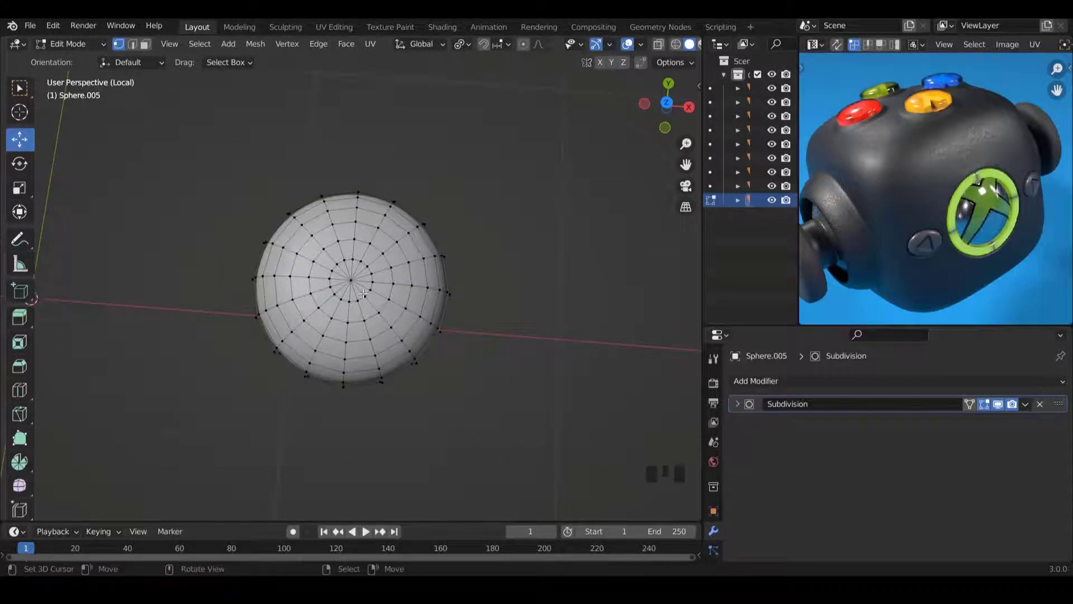
Dissolve the innermost edge ring around the button's pole, working in top orthographic view.
key(KP_7)
scroll(330, 284, up, 6)
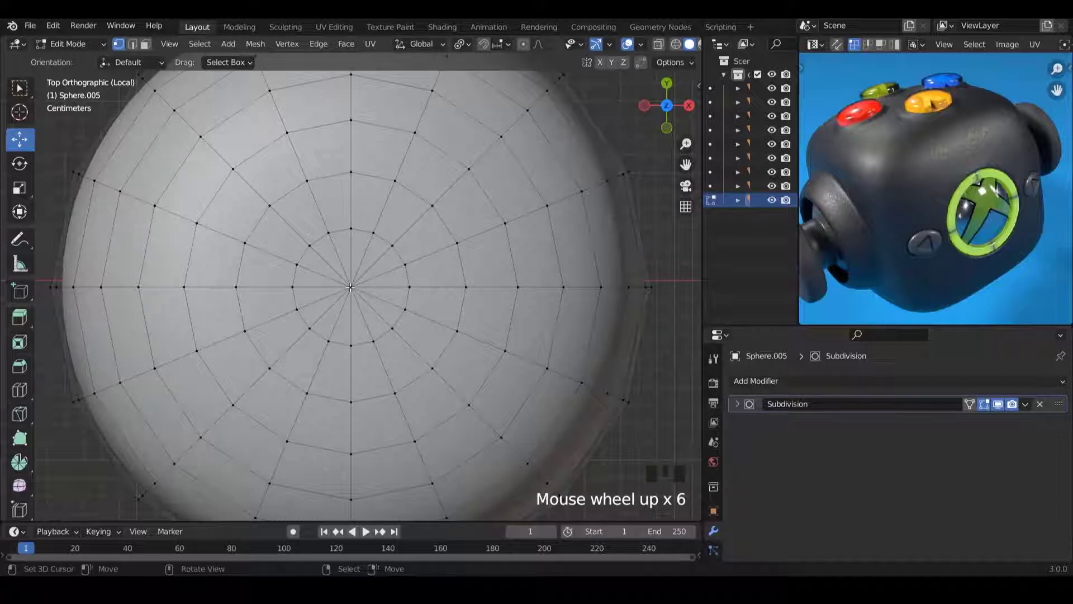
right_click(351, 287)
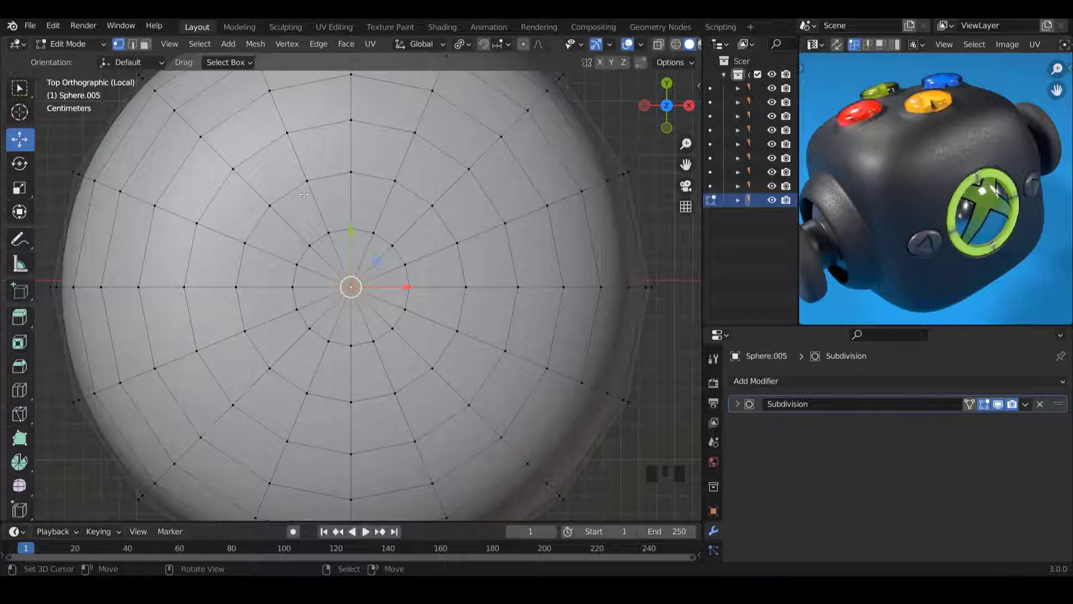
alt+right_click(343, 342)
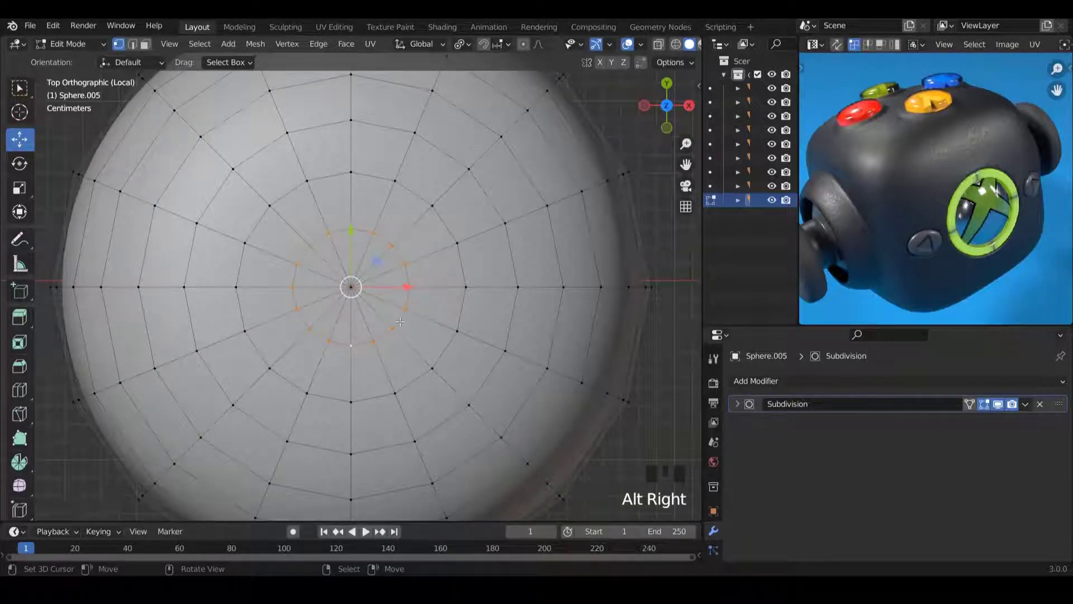
key(x)
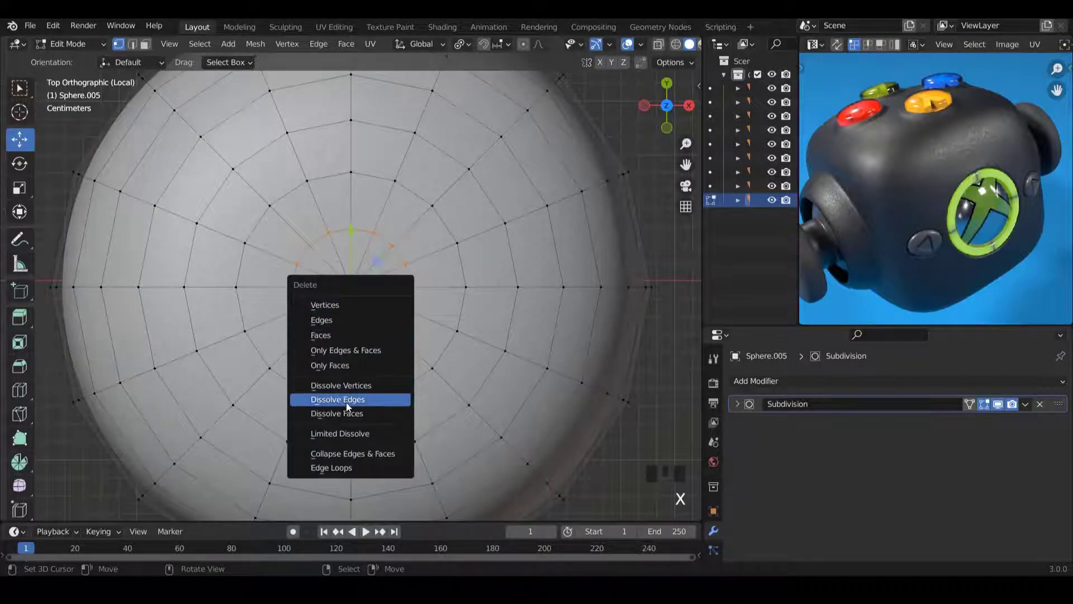
click(353, 401)
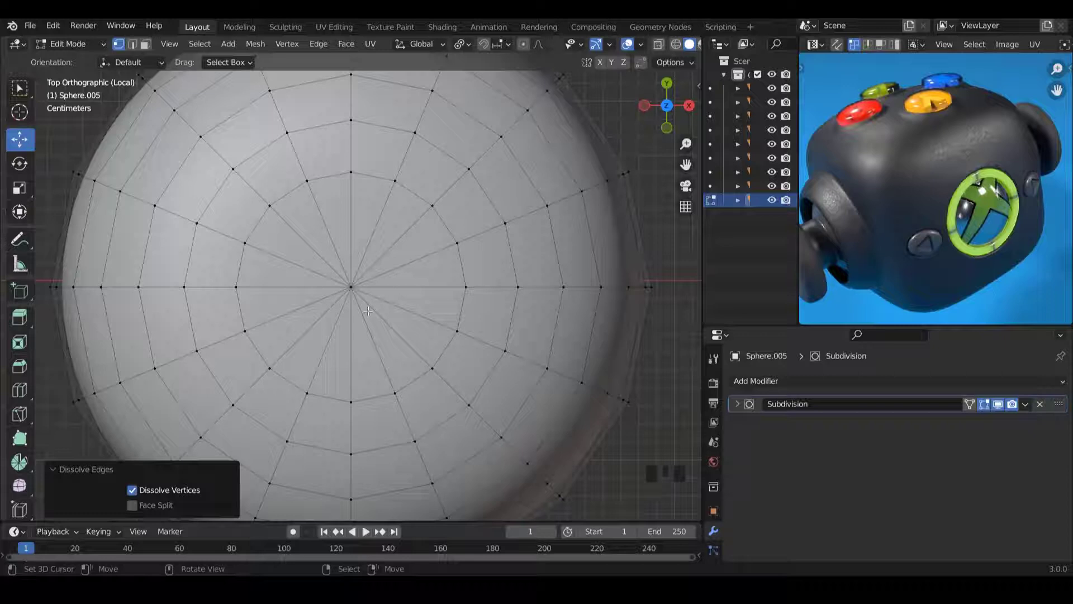
Dissolve the button's centre pole vertex to leave a single flat n-gon in the middle.
scroll(368, 311, up, 1)
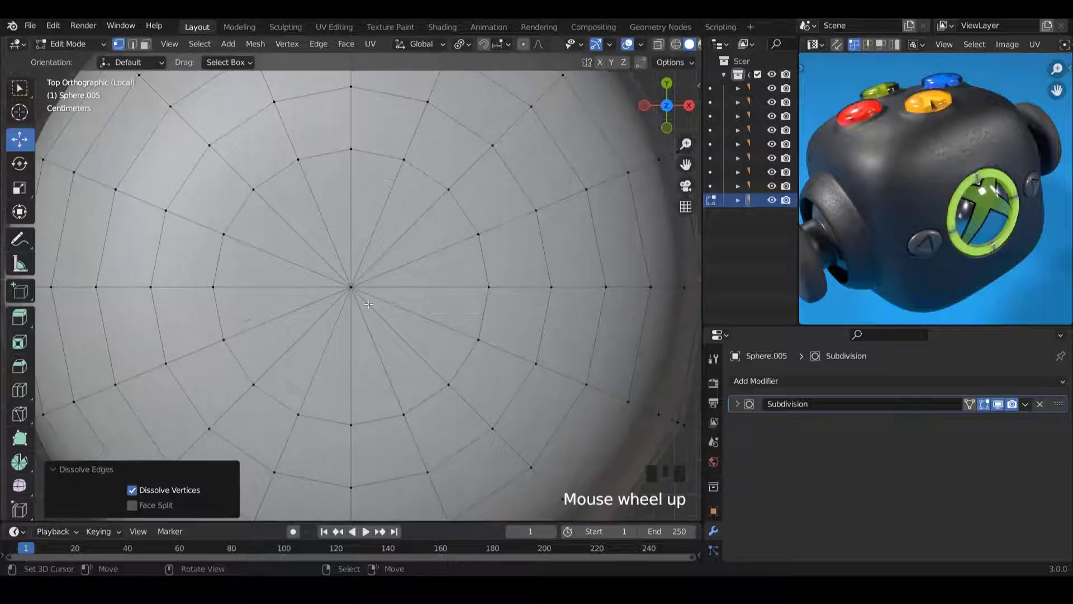
shift+scroll(366, 303, up, 1)
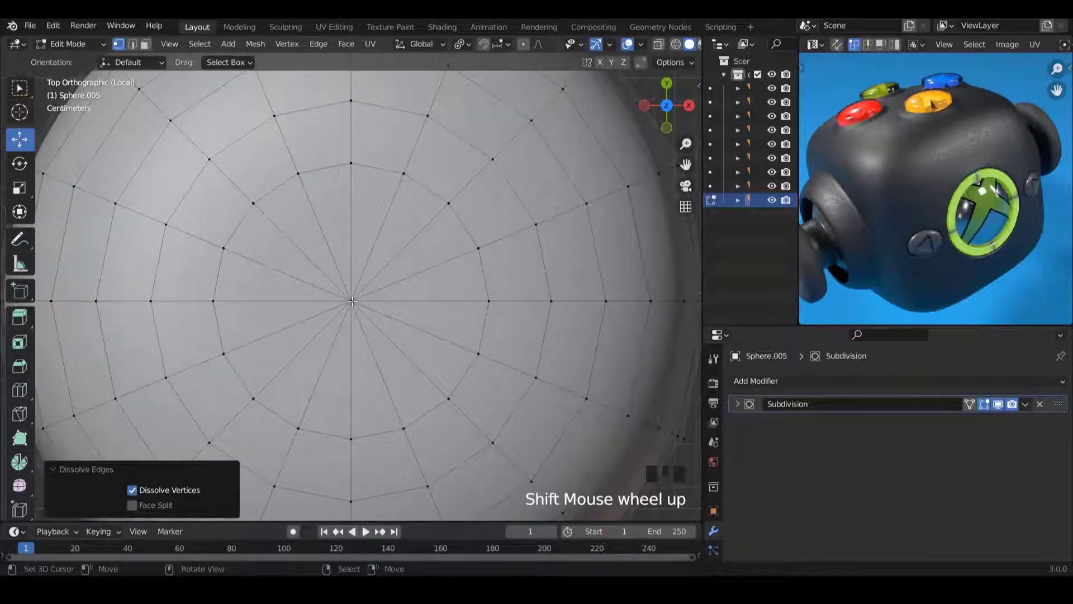
right_click(351, 301)
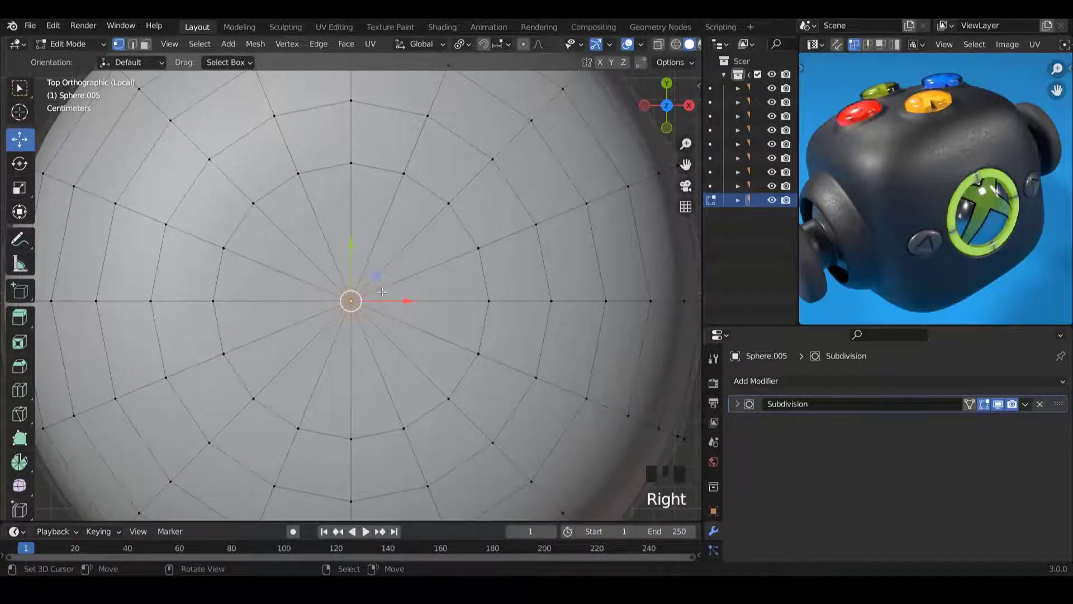
key(x)
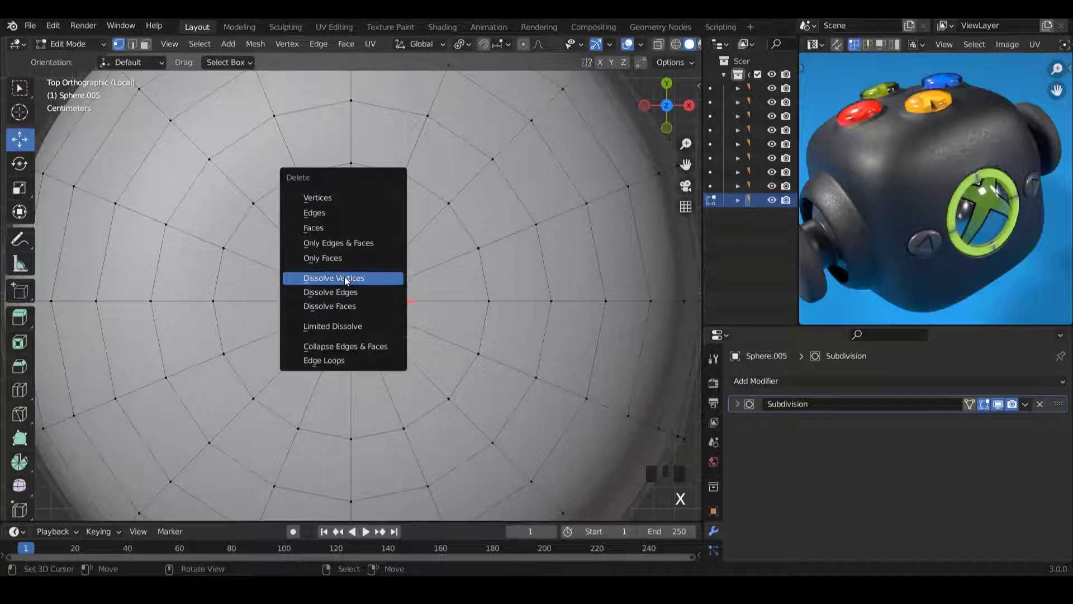
click(344, 277)
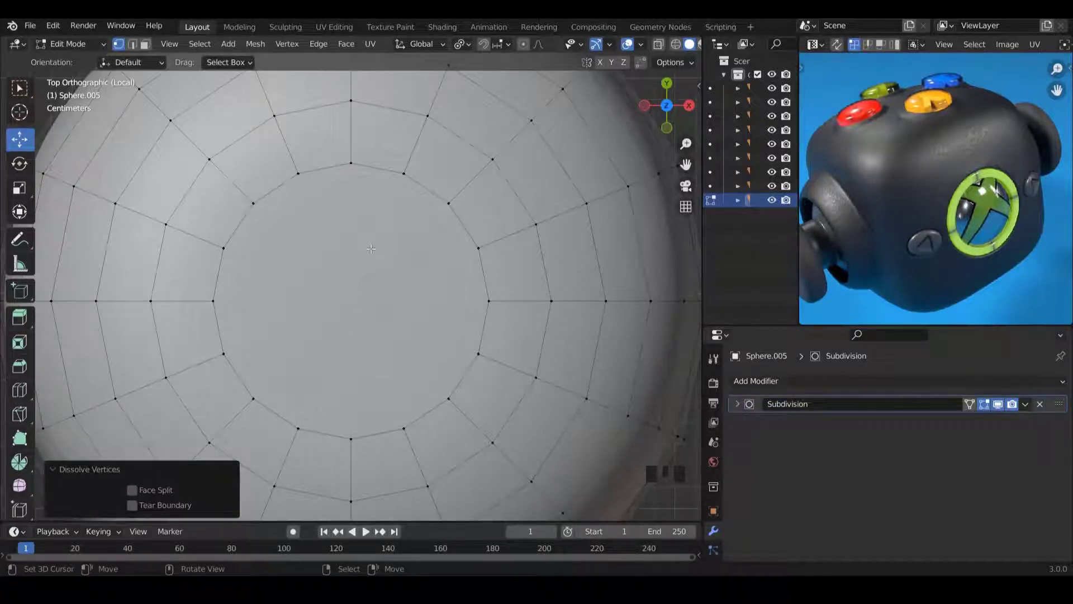
Knife-cut a closed triangle into the button's central face, joining the ring's top vertex to two lower vertices at equal height.
key(k)
click(351, 163)
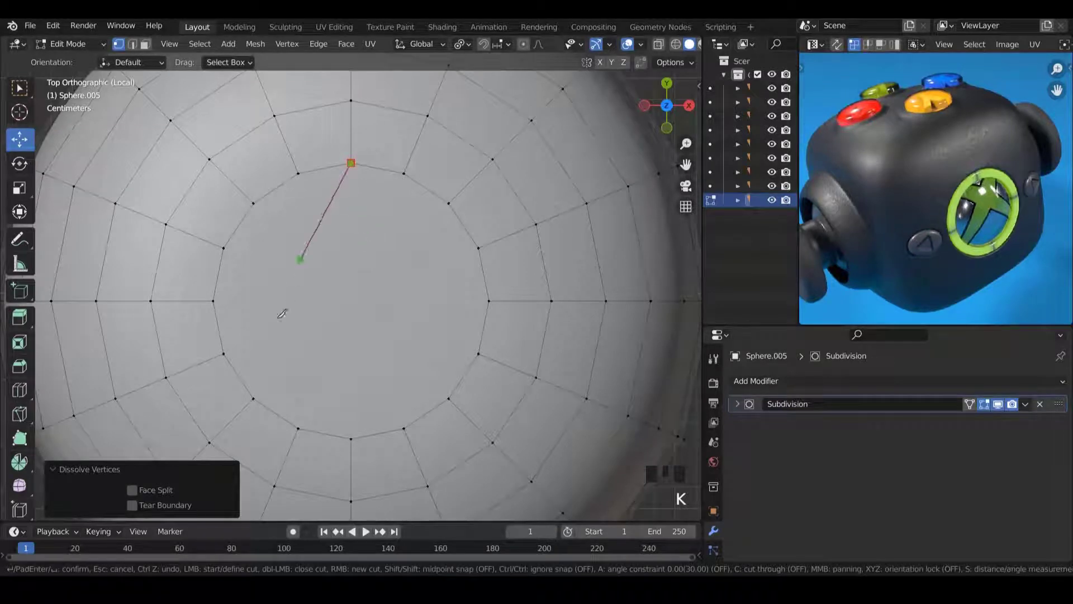
click(224, 353)
click(224, 353)
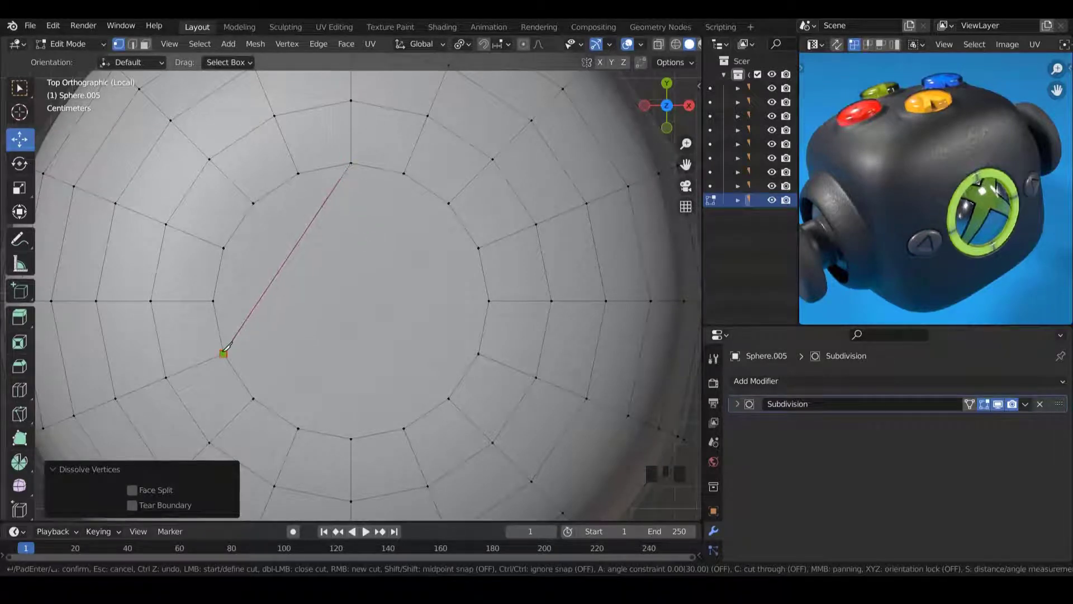
click(478, 353)
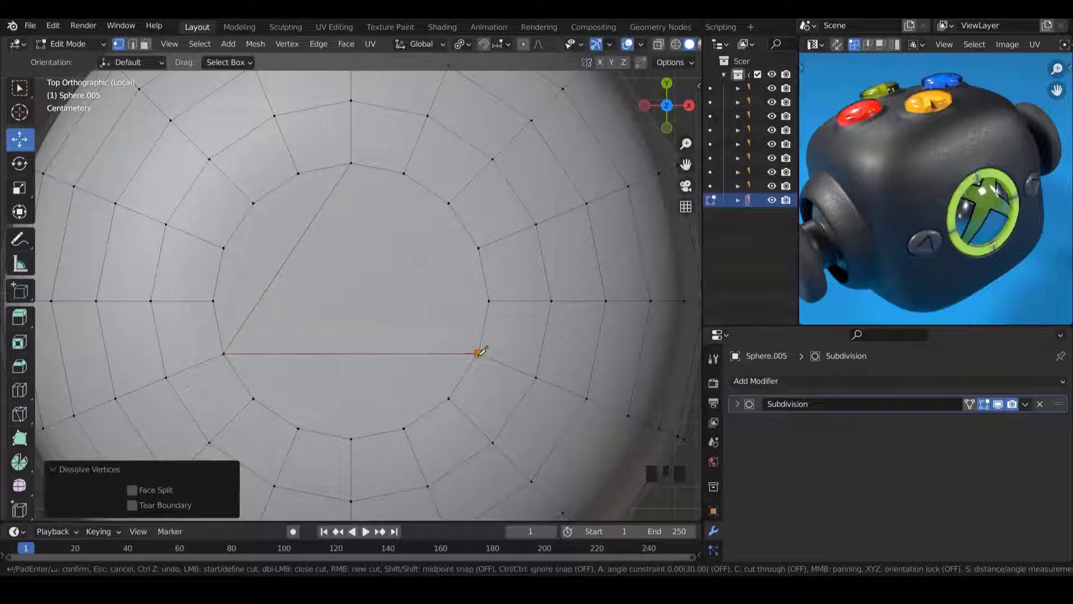
click(352, 162)
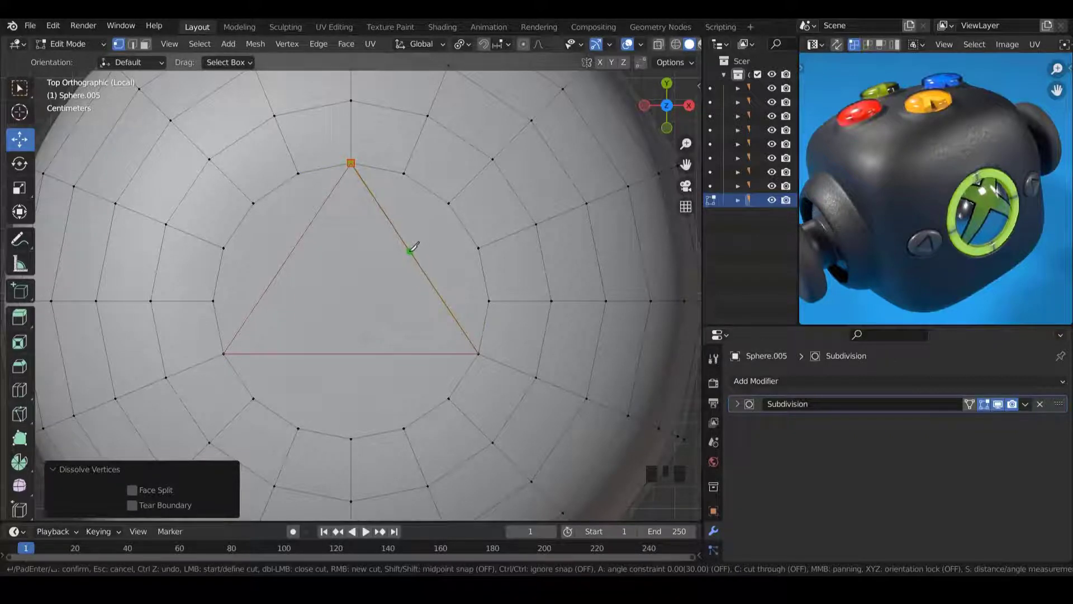
key(Return)
scroll(442, 293, down, 1)
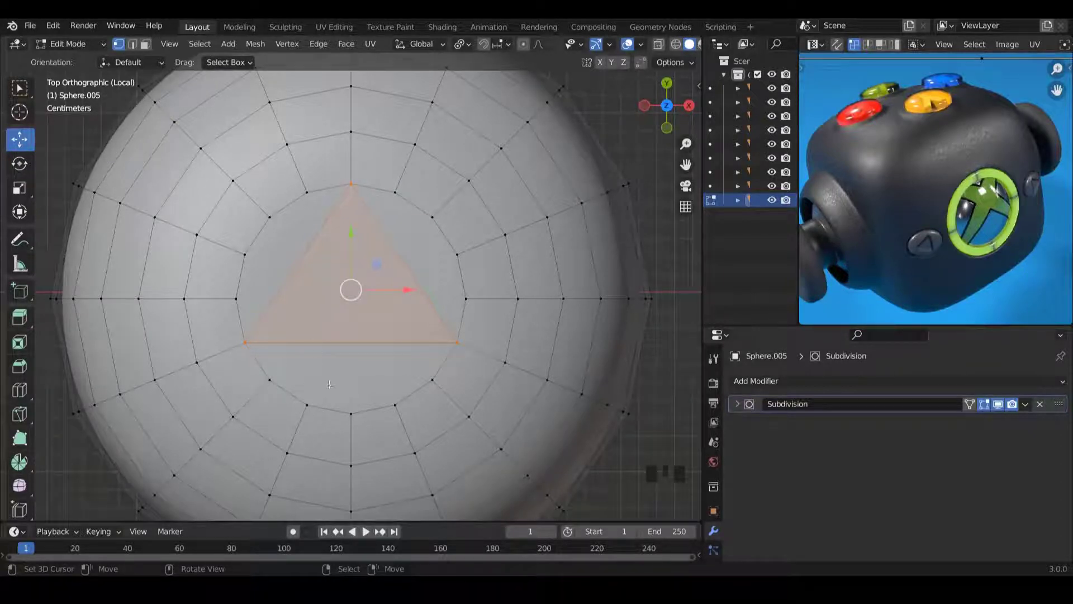
Knife-cut five separate edges from the ring vertices below the triangle up to points spaced along its base edge.
shift+scroll(375, 371, up, 2)
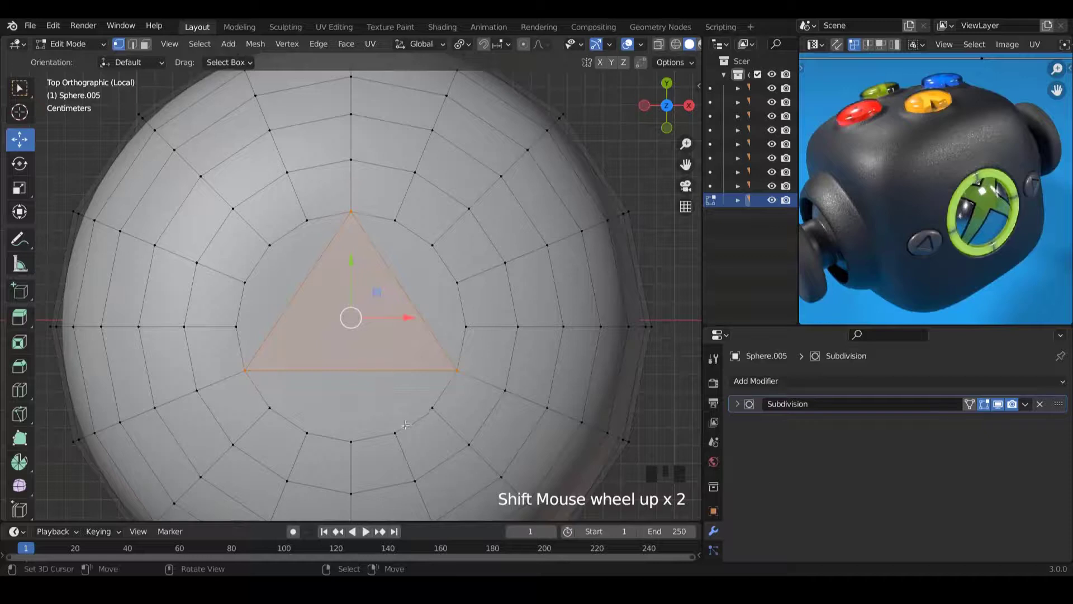
key(k)
click(432, 407)
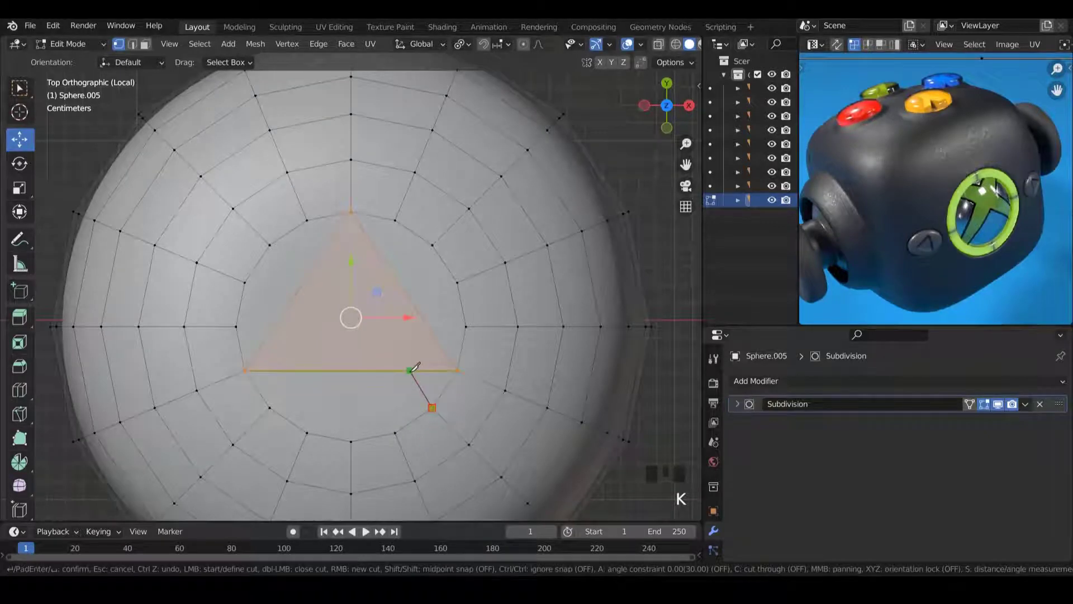
click(412, 369)
key(Return)
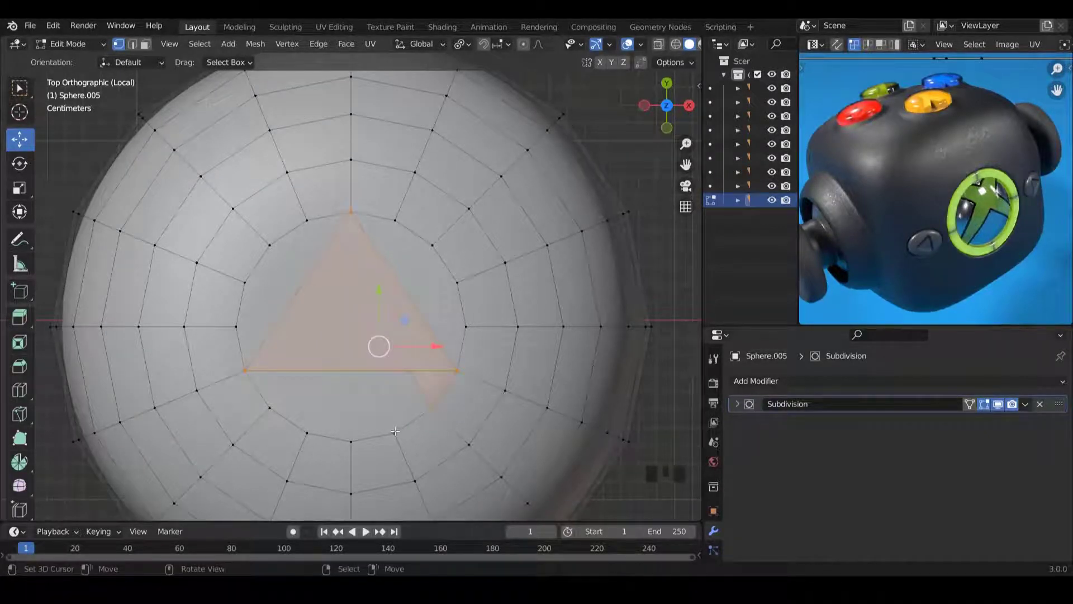
key(k)
click(395, 432)
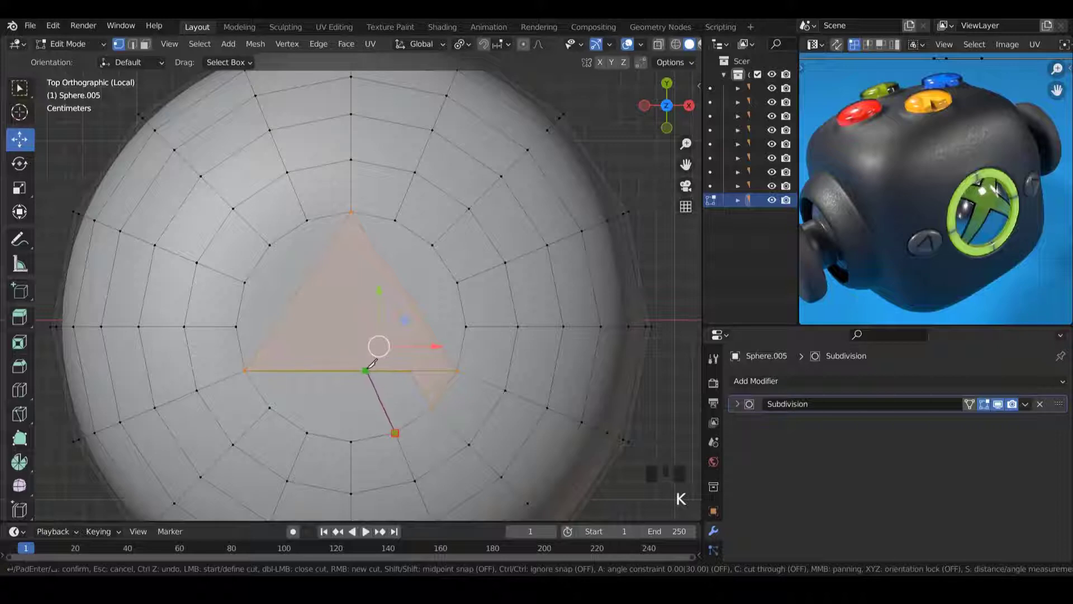
click(367, 370)
key(Return)
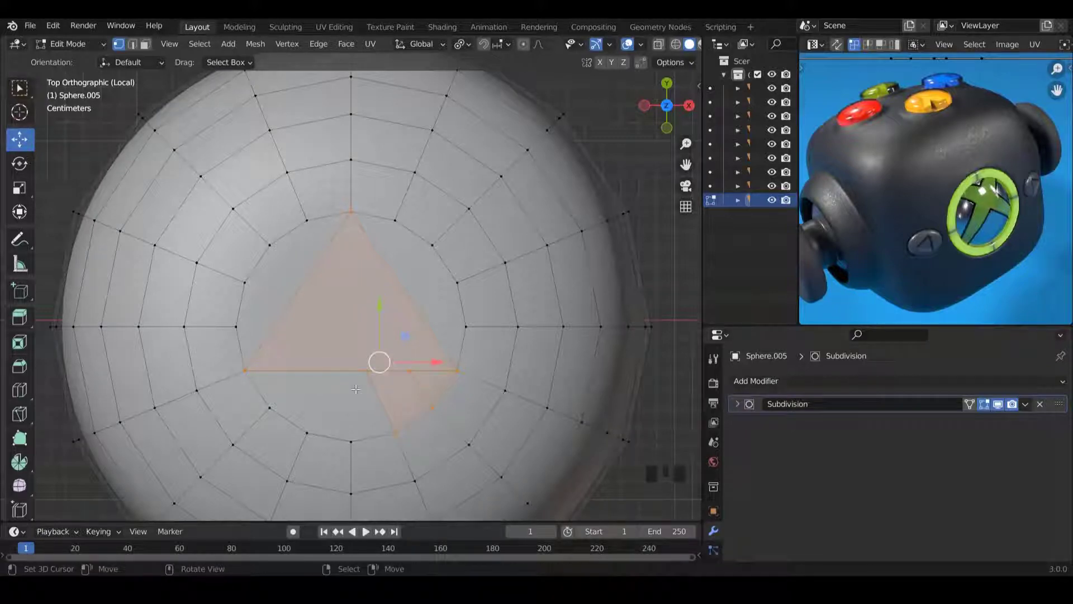
key(k)
click(351, 441)
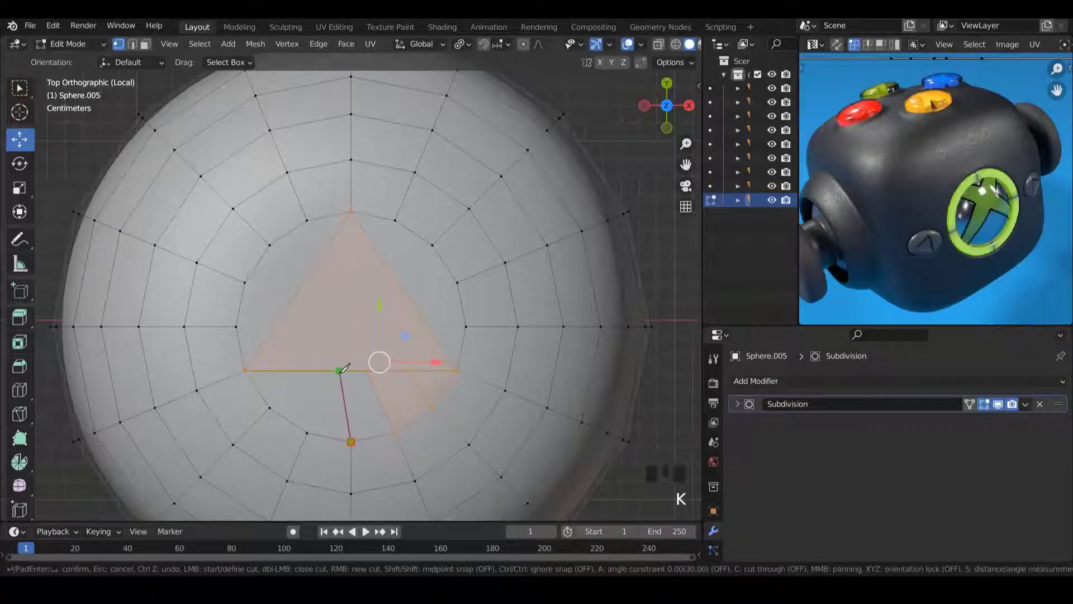
click(341, 369)
key(Return)
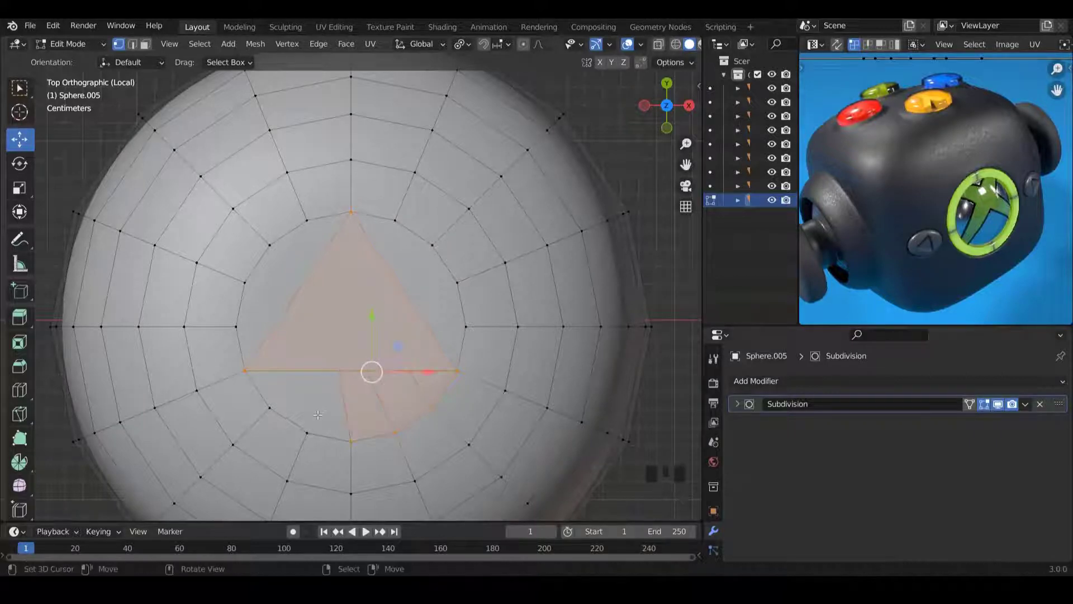
key(k)
click(307, 433)
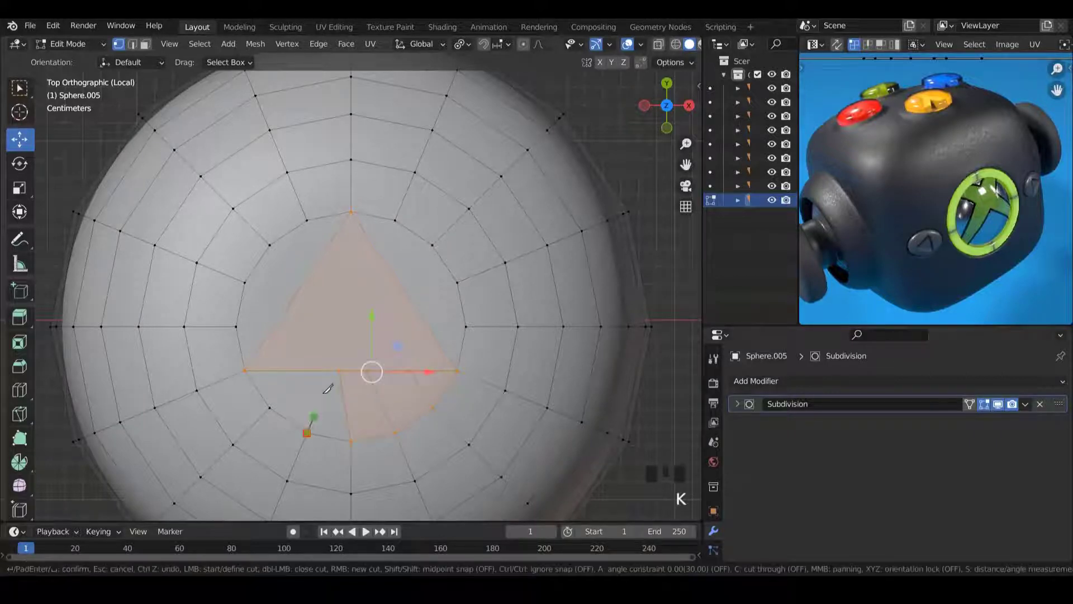
click(315, 370)
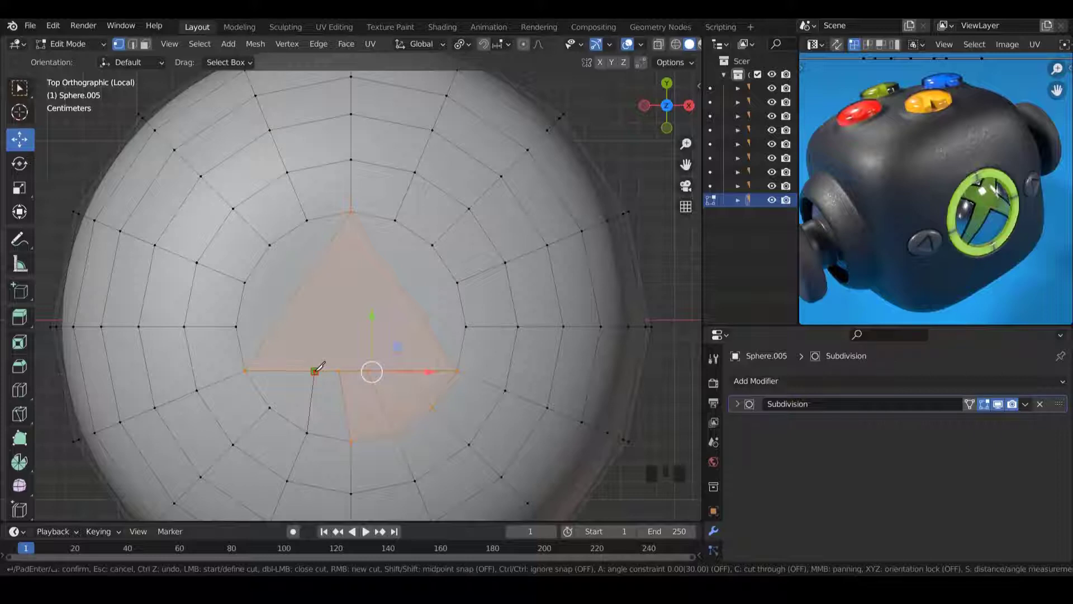
key(Return)
key(k)
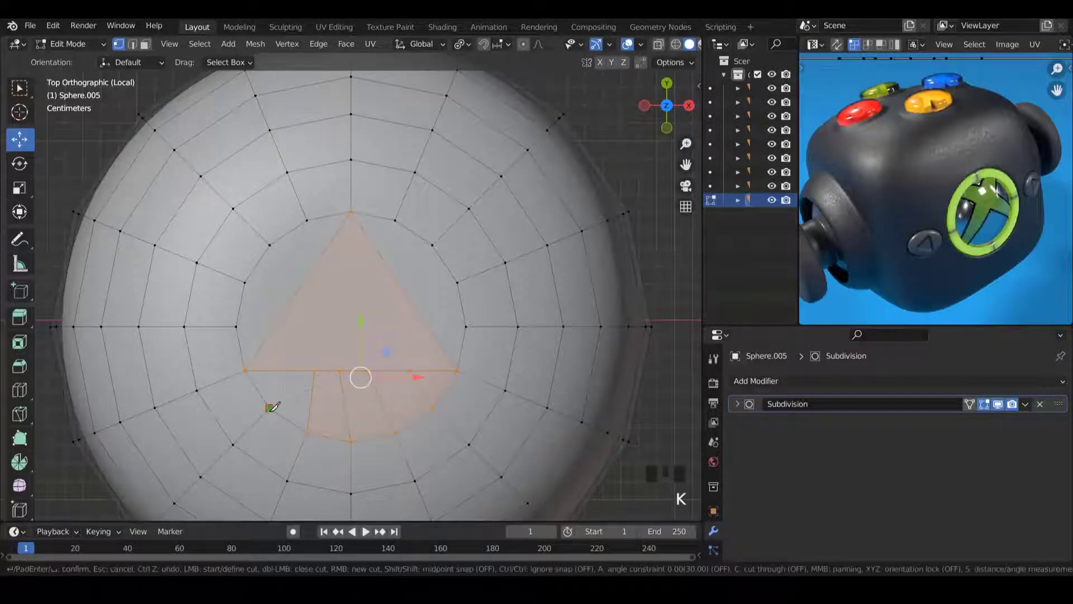
click(270, 408)
click(286, 370)
key(Return)
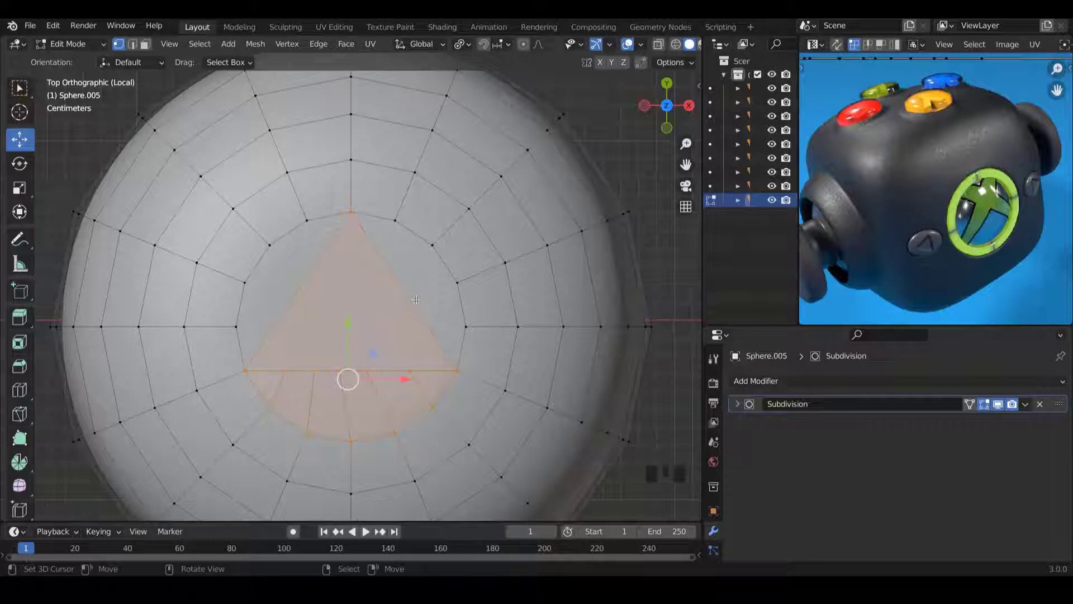
Knife-cut four edges from the ring vertices on the triangle's right to points spaced along its right slanted edge.
key(k)
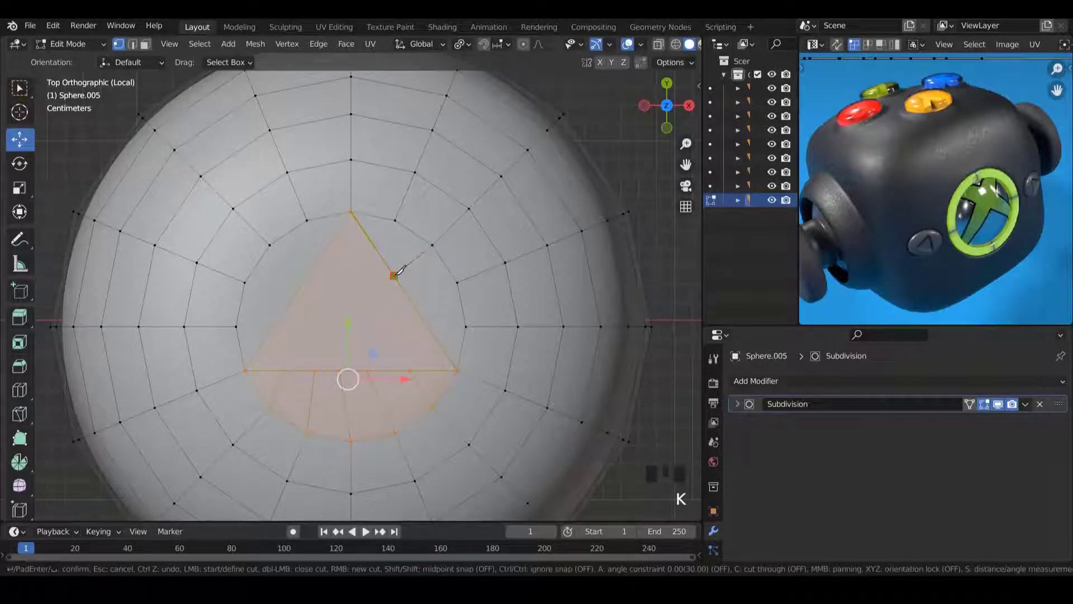
key(Return)
key(k)
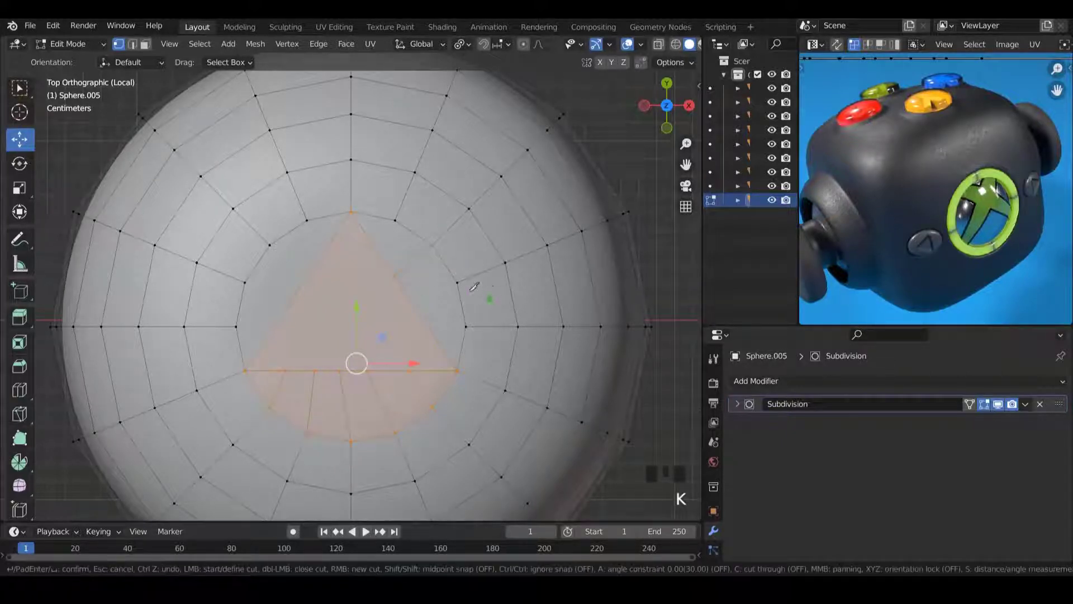
click(457, 282)
click(416, 307)
key(Return)
key(k)
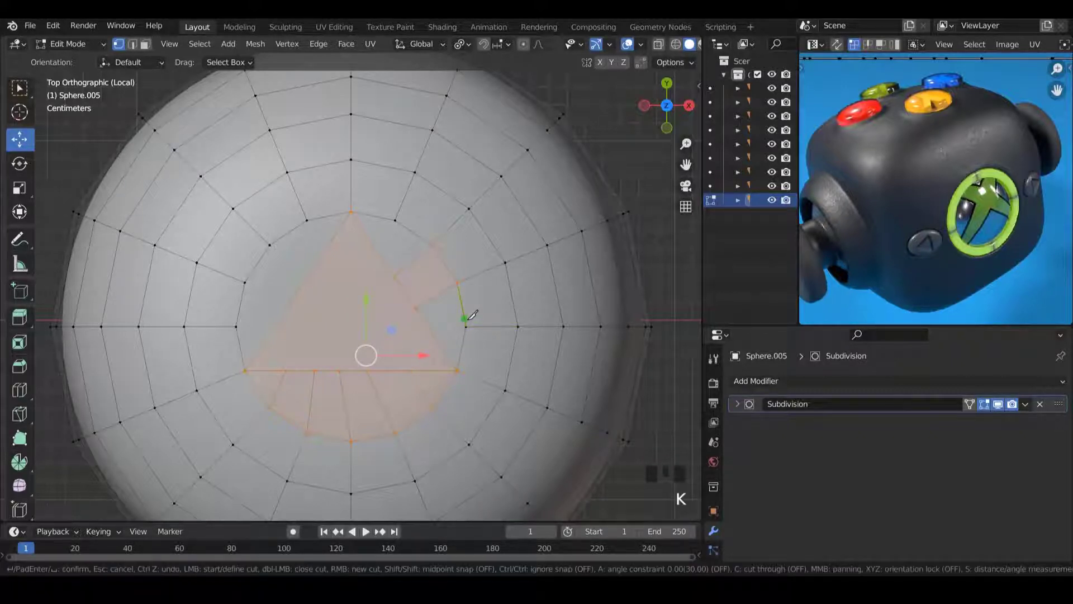
click(466, 326)
click(434, 335)
key(Return)
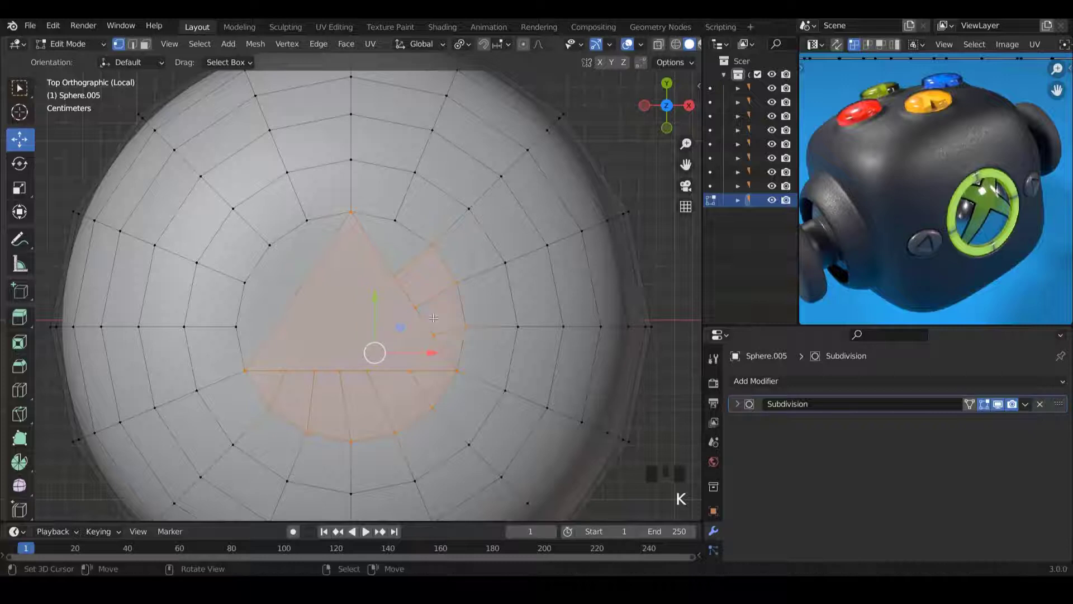
key(k)
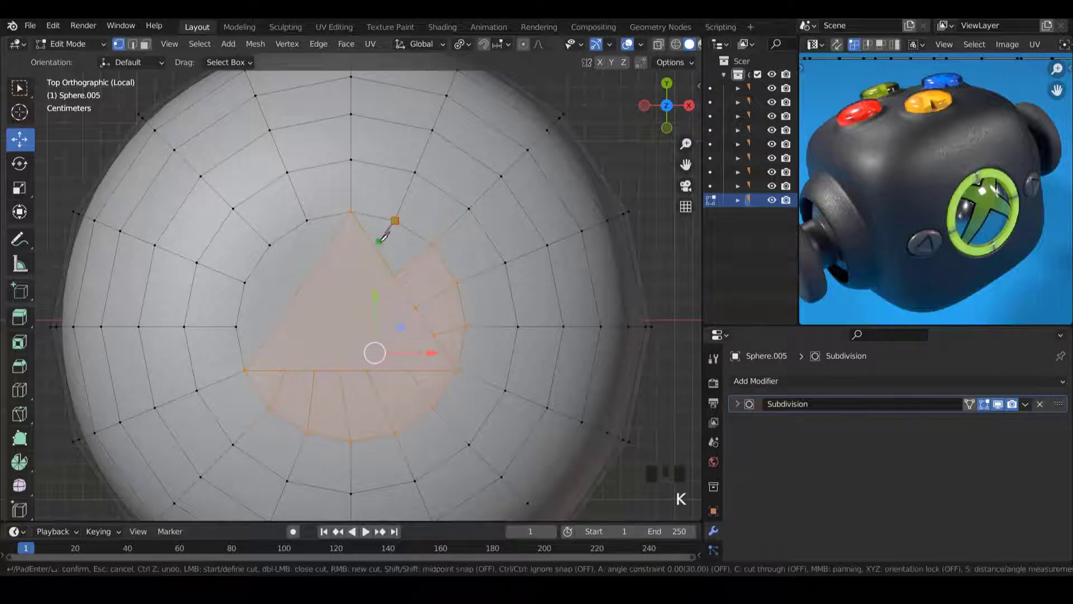
key(Return)
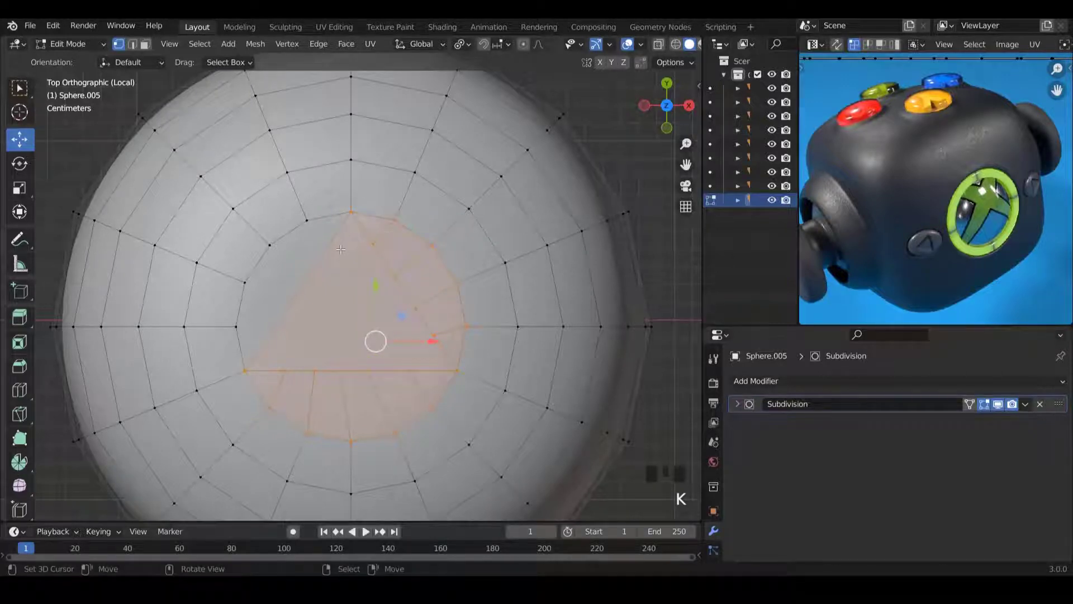
Knife-cut four edges from the ring vertices on the triangle's left to points spaced along its left slanted edge.
key(k)
click(306, 219)
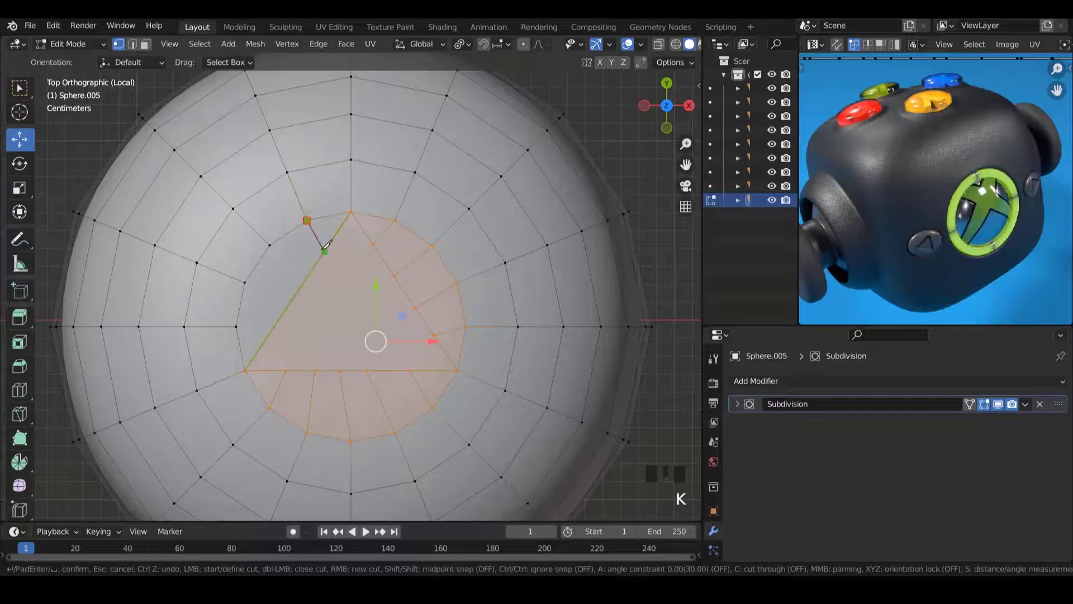
click(325, 251)
key(Return)
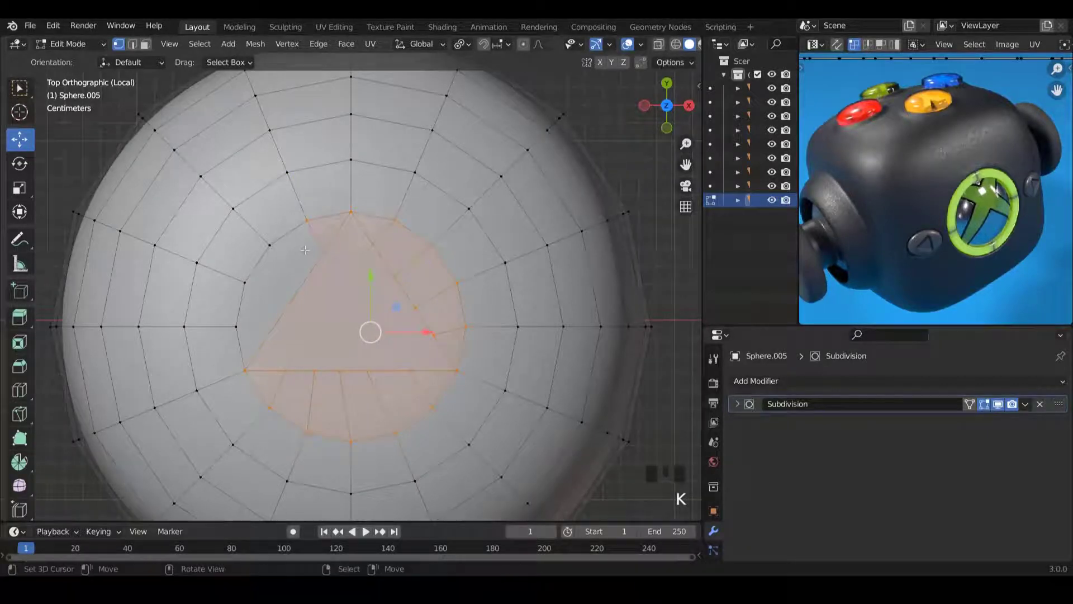
key(k)
click(269, 244)
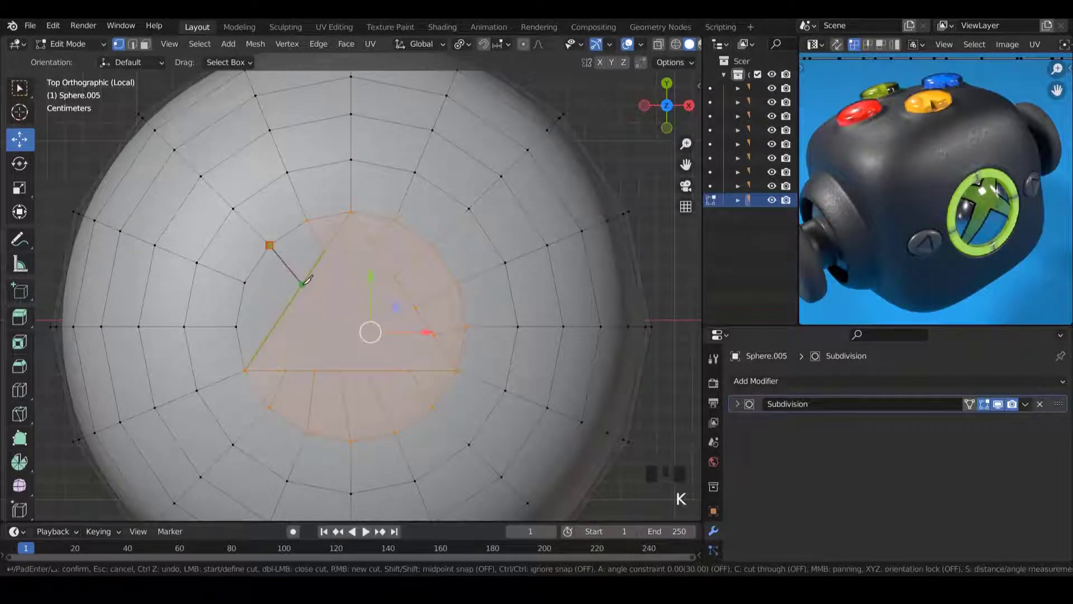
click(306, 280)
key(Return)
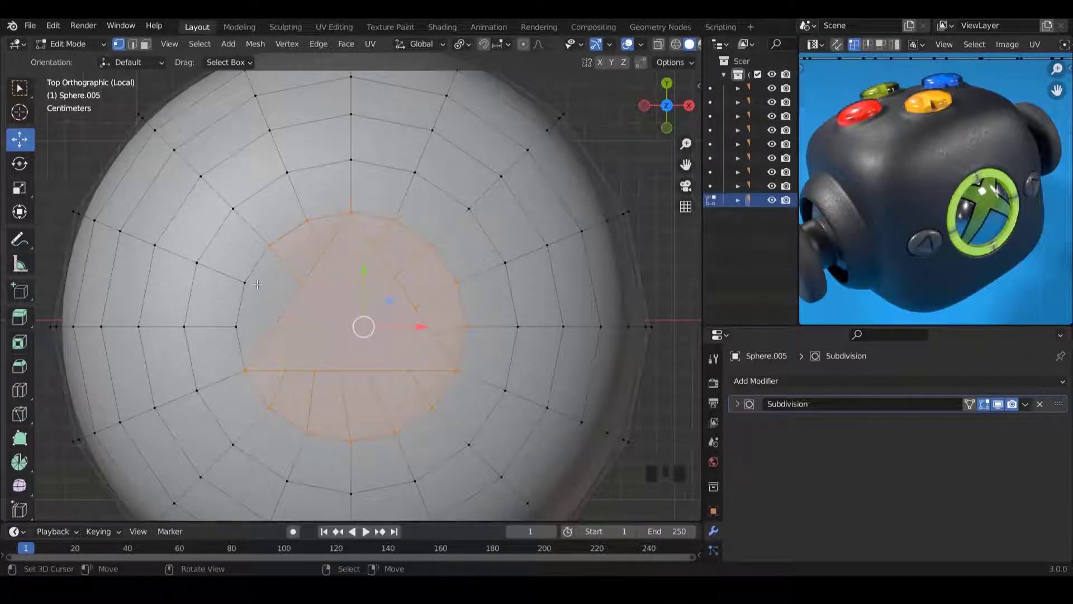
key(k)
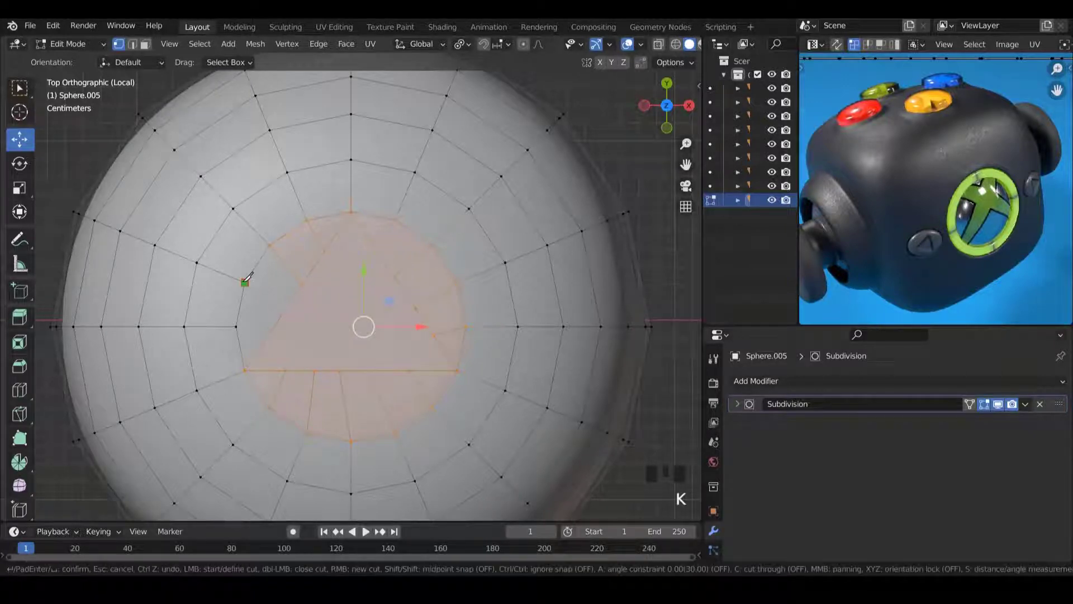
click(246, 280)
click(282, 314)
key(Return)
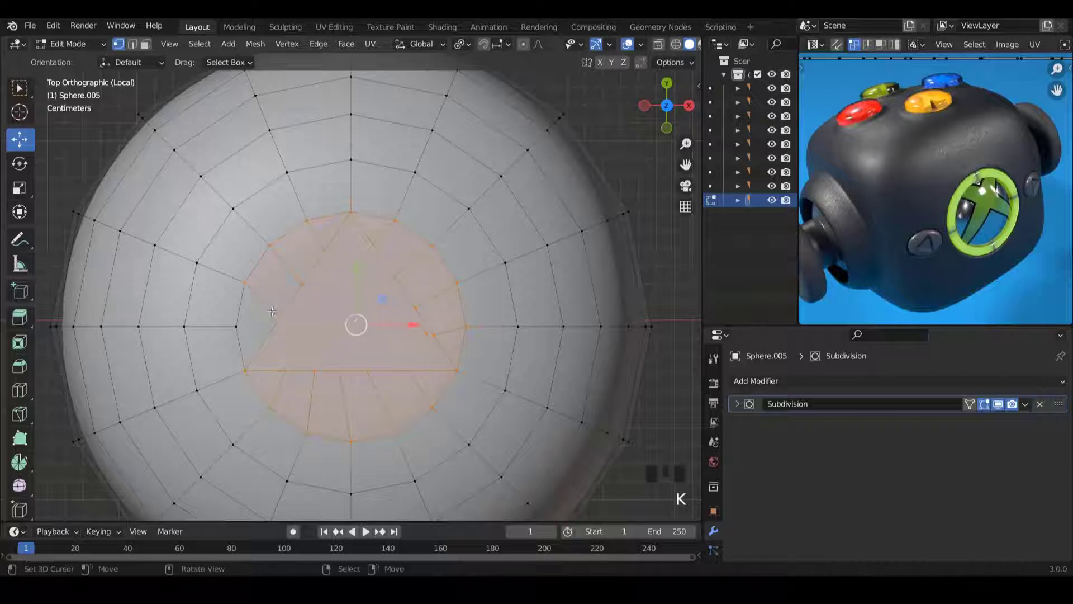
key(k)
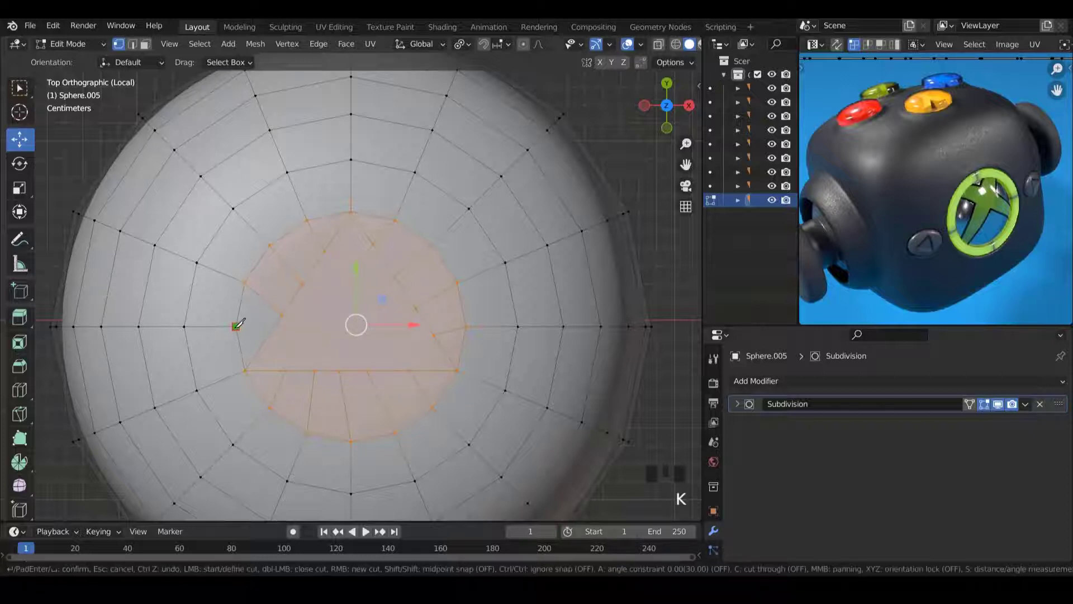
click(236, 326)
click(268, 339)
key(Return)
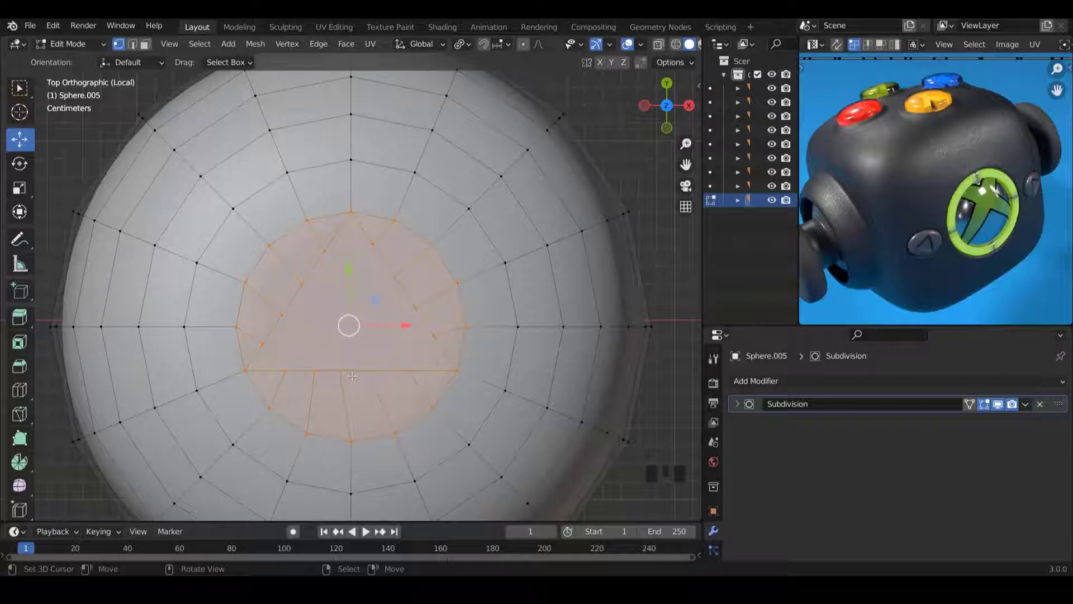
Change the mesh selection mode to faces and select only the central triangular face.
scroll(374, 332, down, 2)
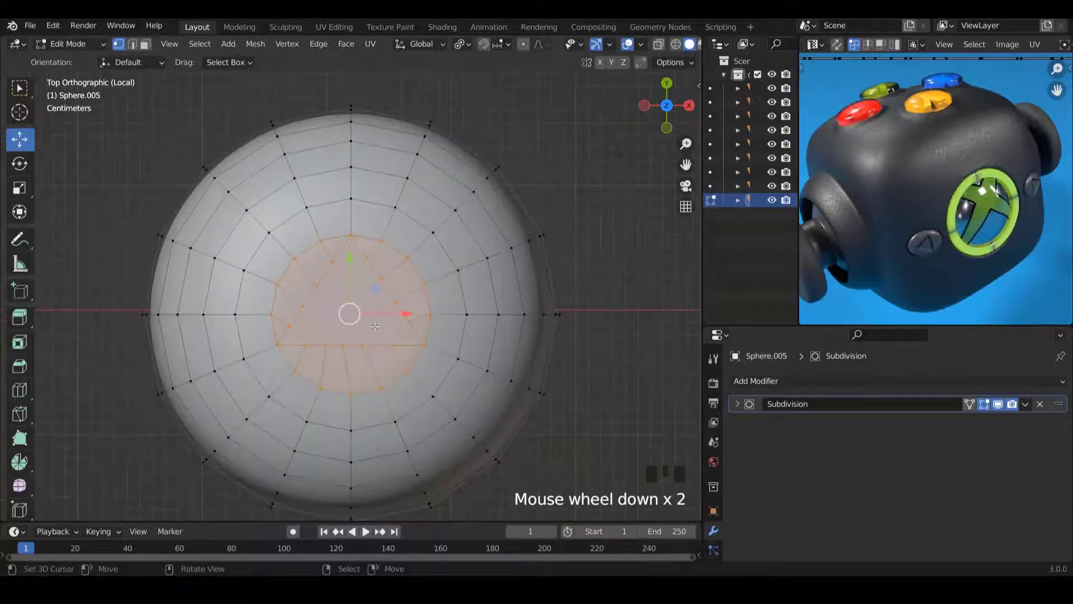
scroll(380, 320, up, 3)
key(Tab)
key(Tab)
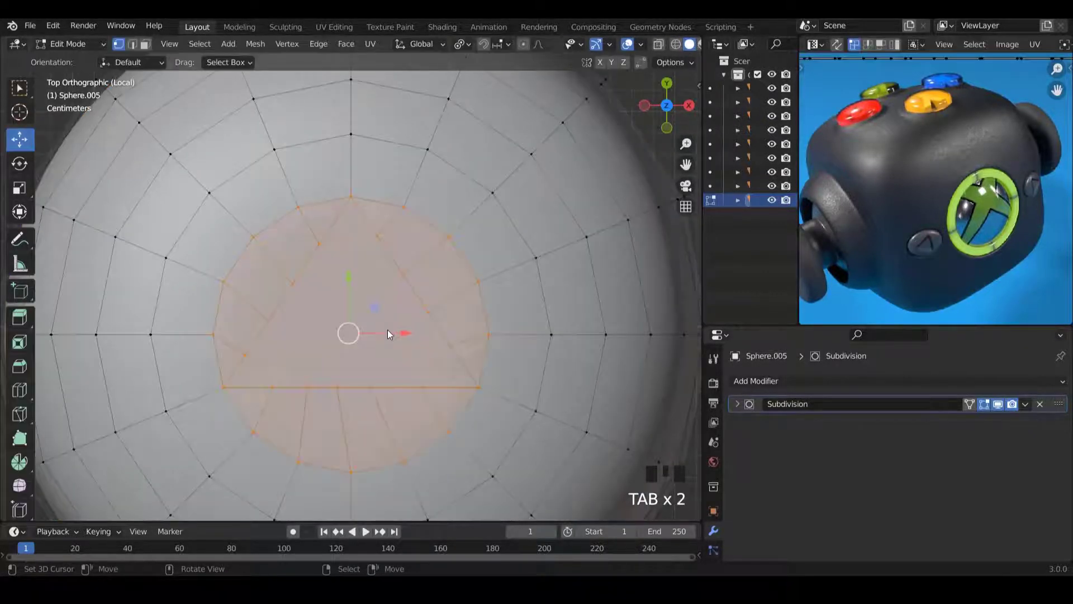
key(ctrl+Tab)
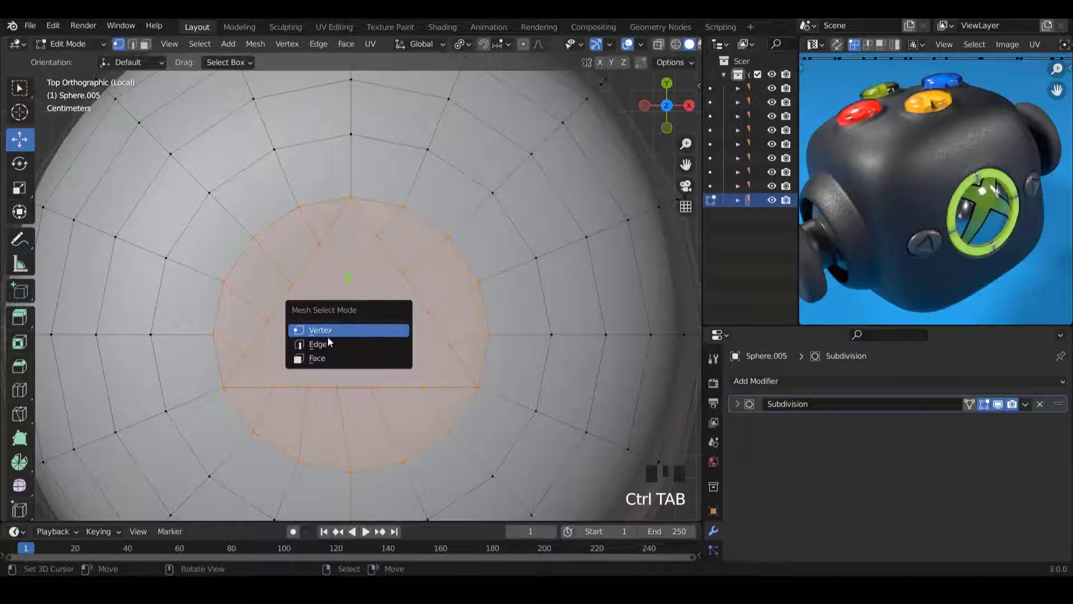
click(334, 357)
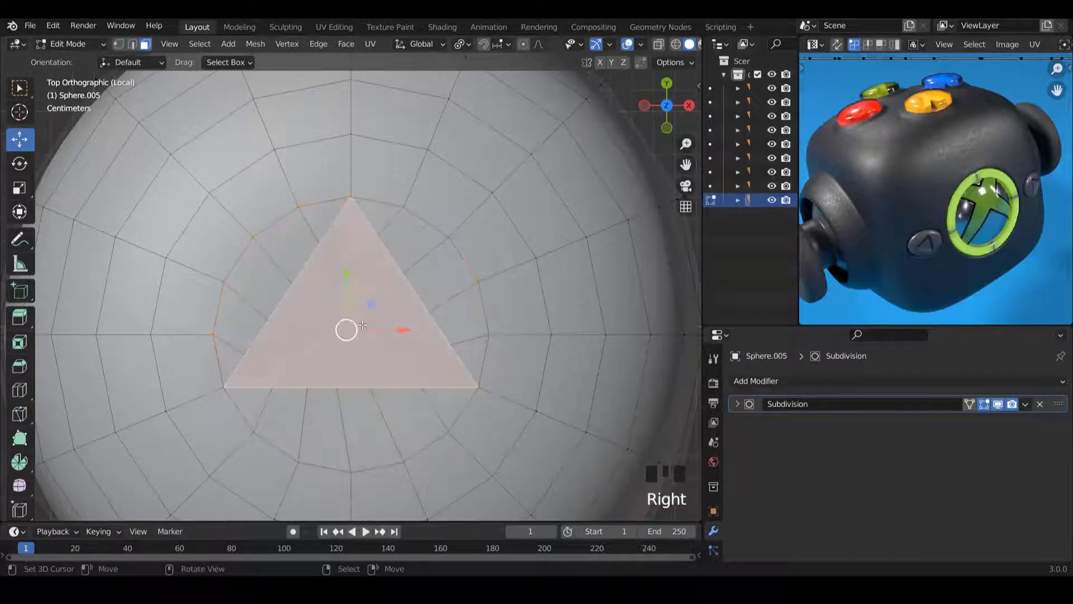
Inset the triangular face with a thickness of about 0.0036 m and zero depth.
scroll(363, 324, down, 3)
middle_drag(363, 325, 385, 284)
scroll(389, 284, up, 2)
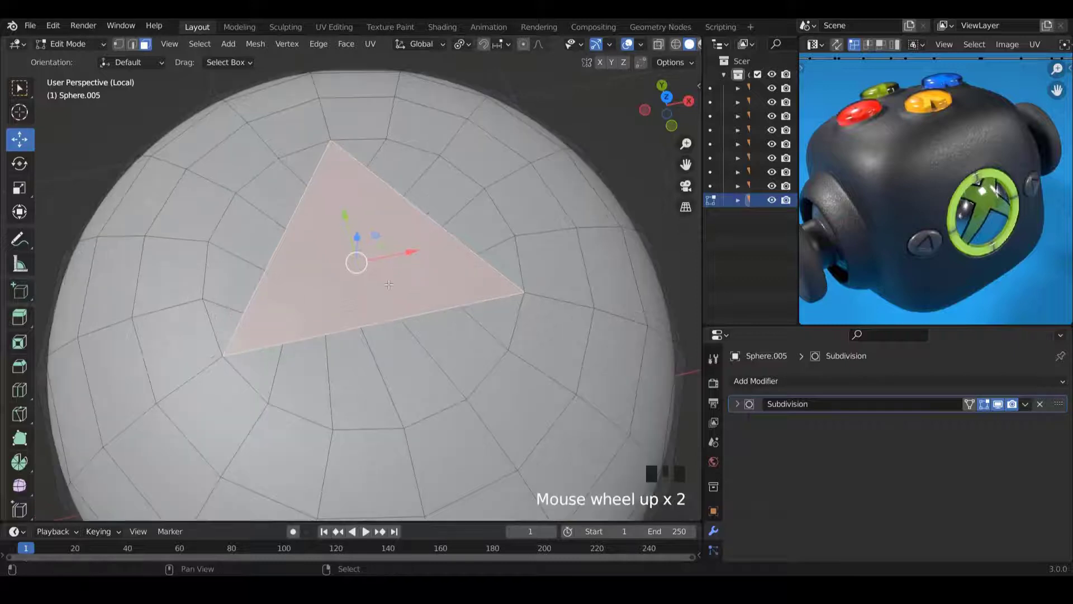
shift+scroll(447, 352, up, 2)
key(i)
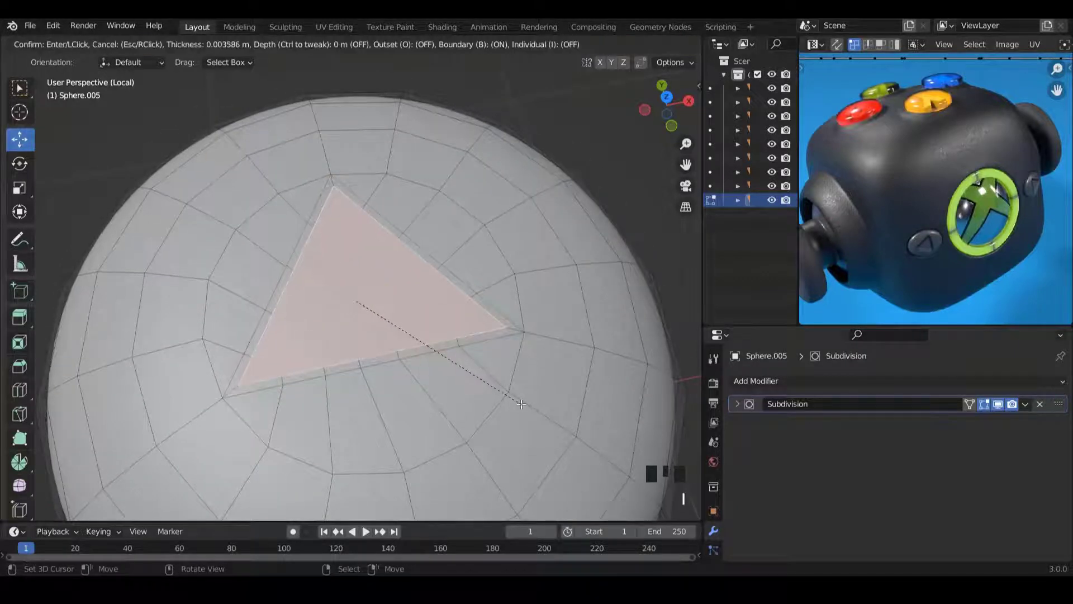
click(521, 404)
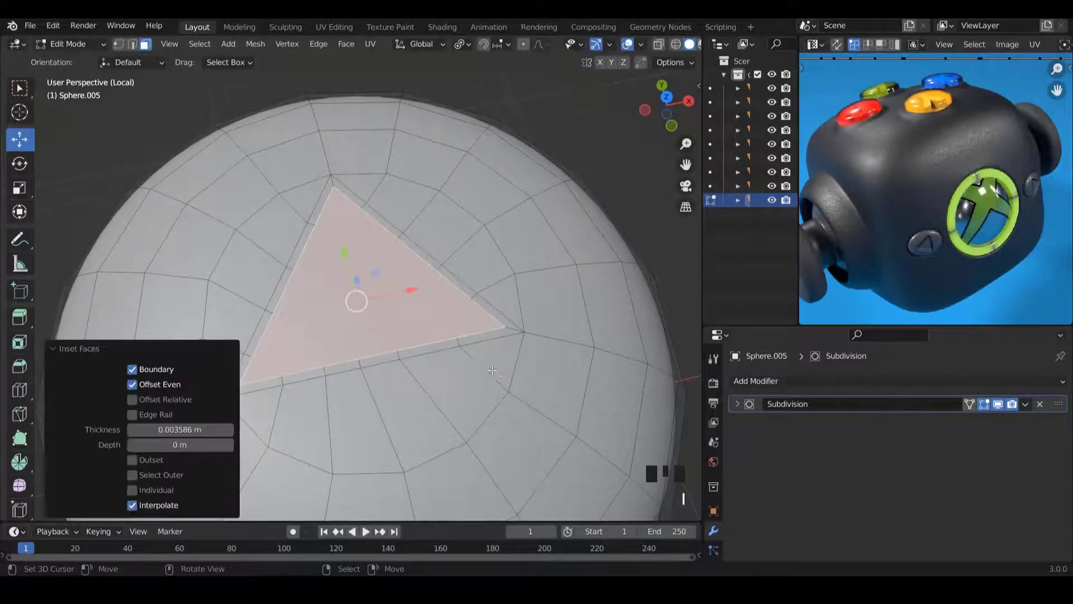
Extrude the inset triangular face slightly into the button, offset about 0.006 m in X and -0.0032 m in Z in Normal orientation.
scroll(489, 392, down, 5)
middle_drag(488, 386, 431, 305)
scroll(450, 316, up, 2)
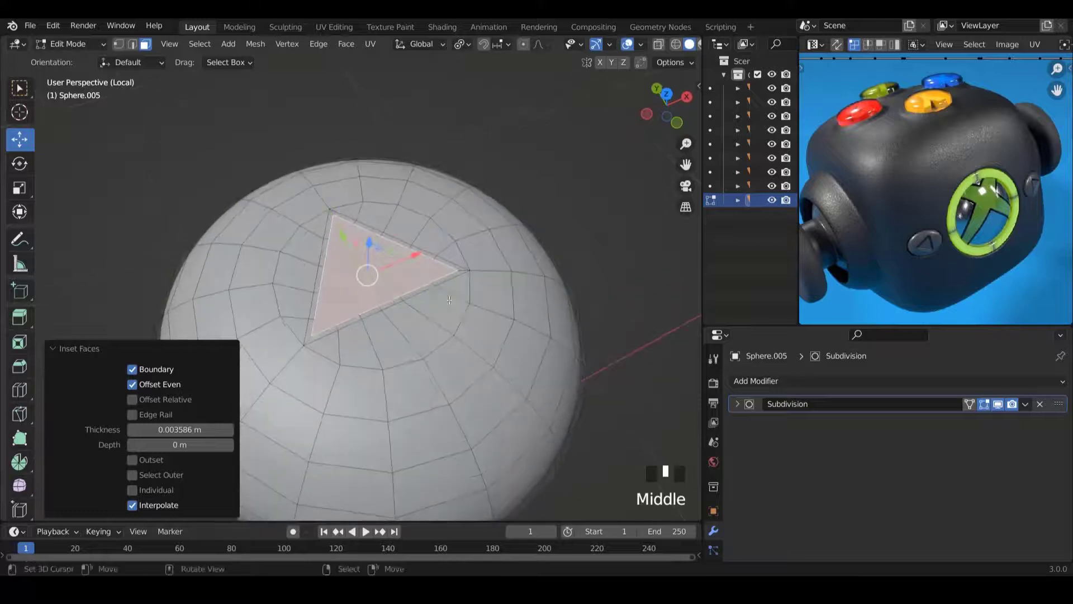
key(e)
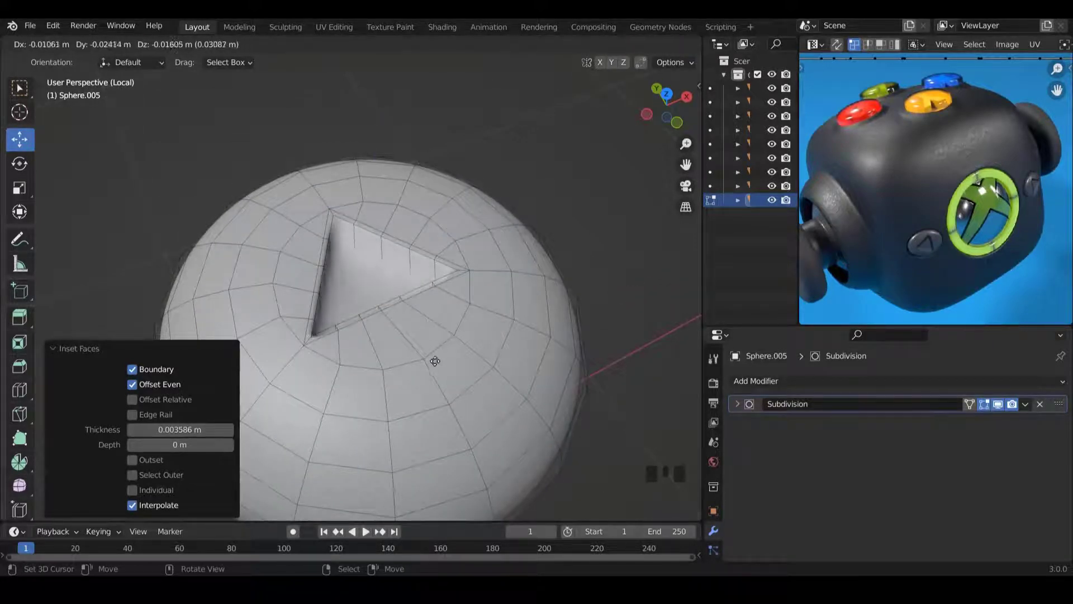
click(437, 313)
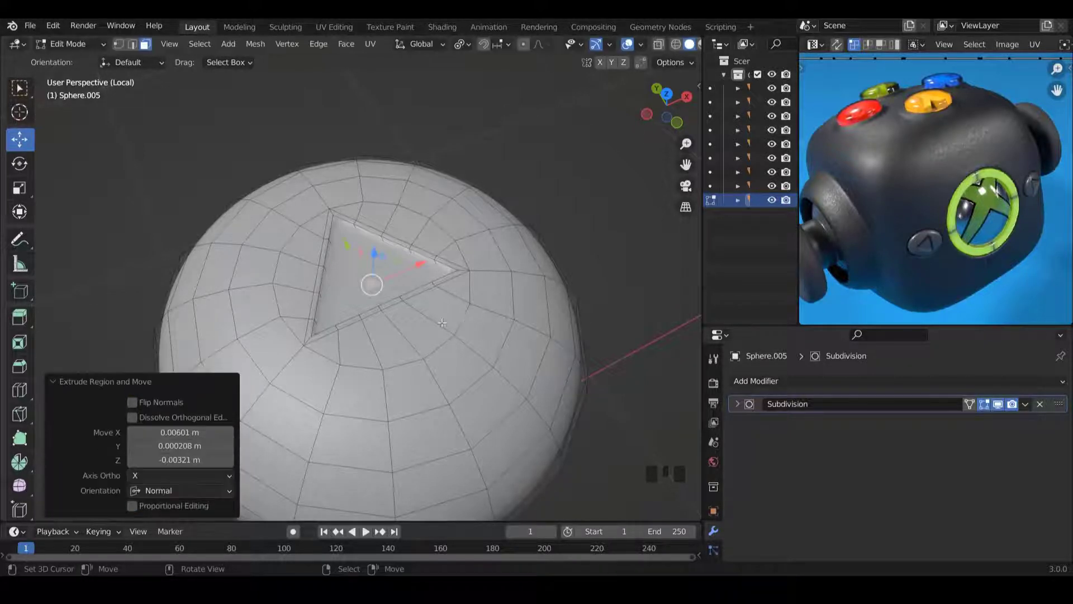
Try to extrude the recessed triangular face further into the button and check the smoothed result in Object Mode.
key(e)
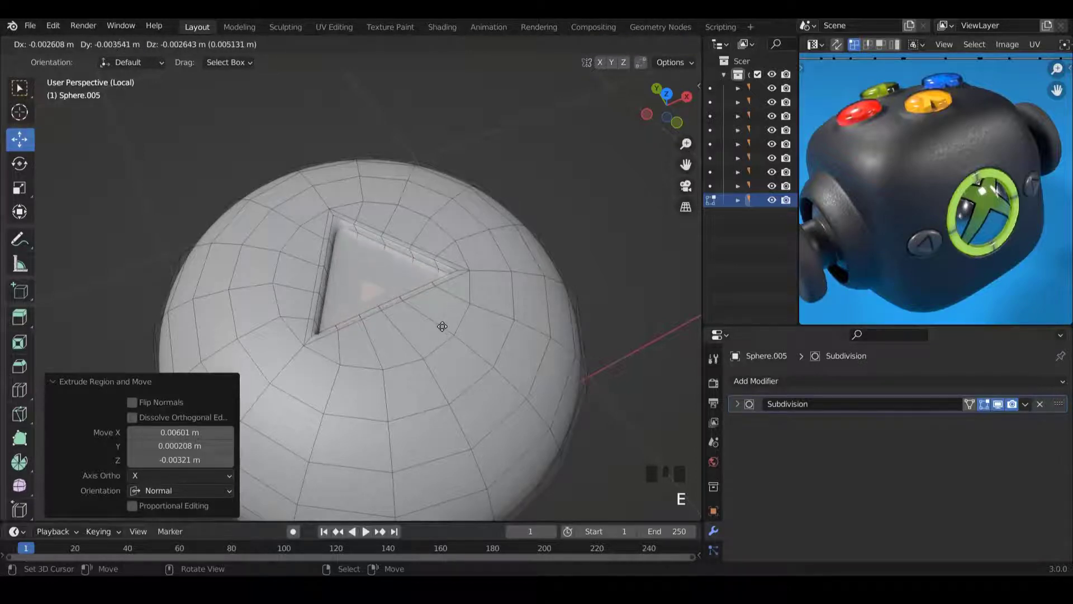
click(443, 326)
middle_drag(424, 304, 424, 231)
shift+scroll(491, 264, up, 3)
scroll(475, 248, up, 3)
ctrl+scroll(451, 266, up, 3)
key(Tab)
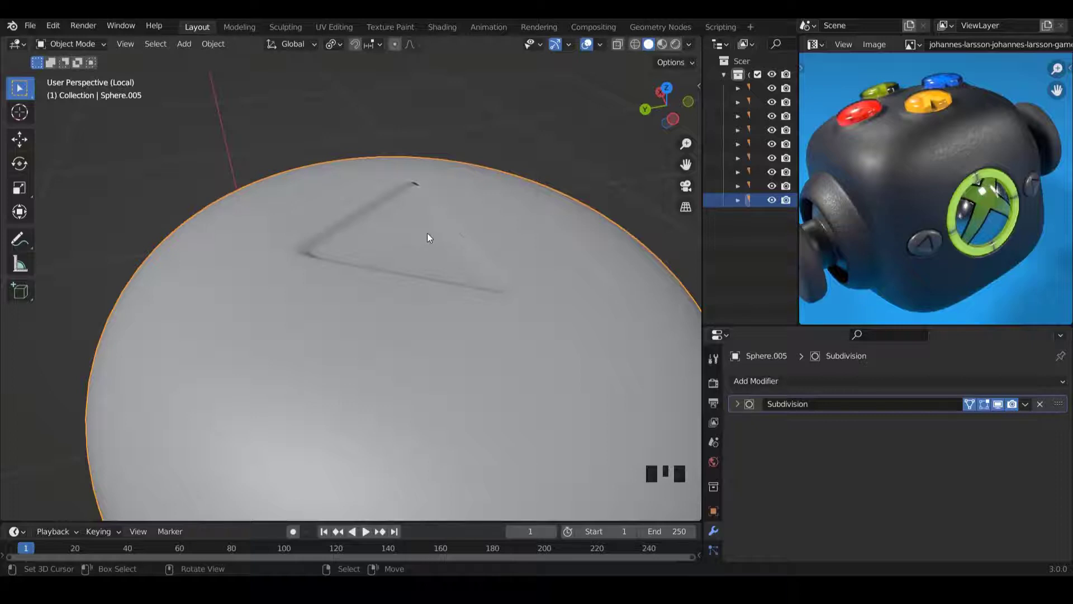
middle_drag(431, 237, 479, 223)
shift+scroll(475, 223, up, 2)
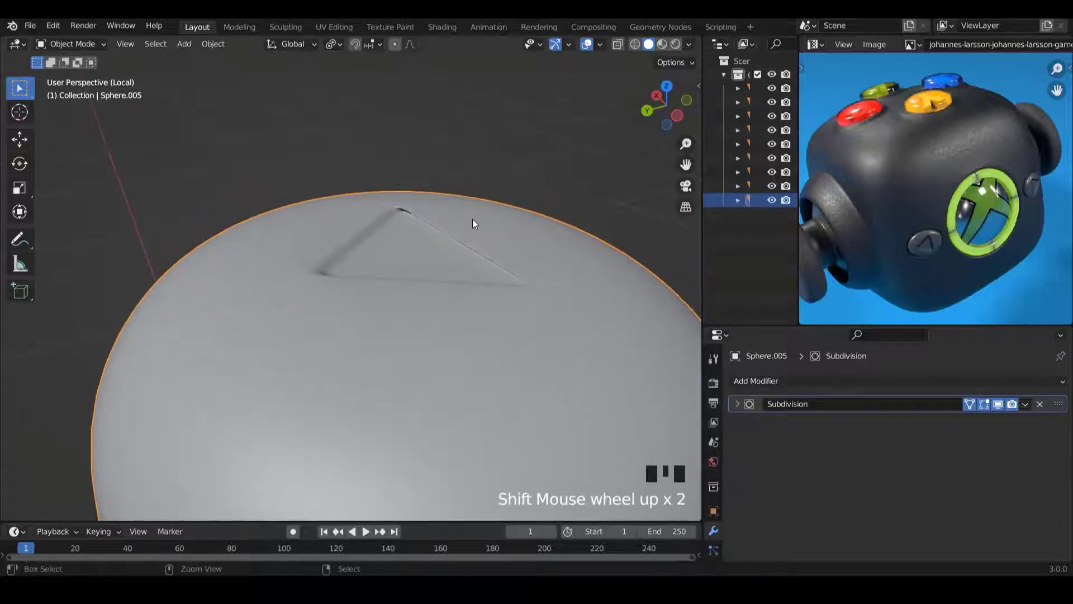
Undo both extrusions of the triangular face, going back to the flat inset triangle.
key(ctrl+z)
key(ctrl+z)
key(ctrl+z)
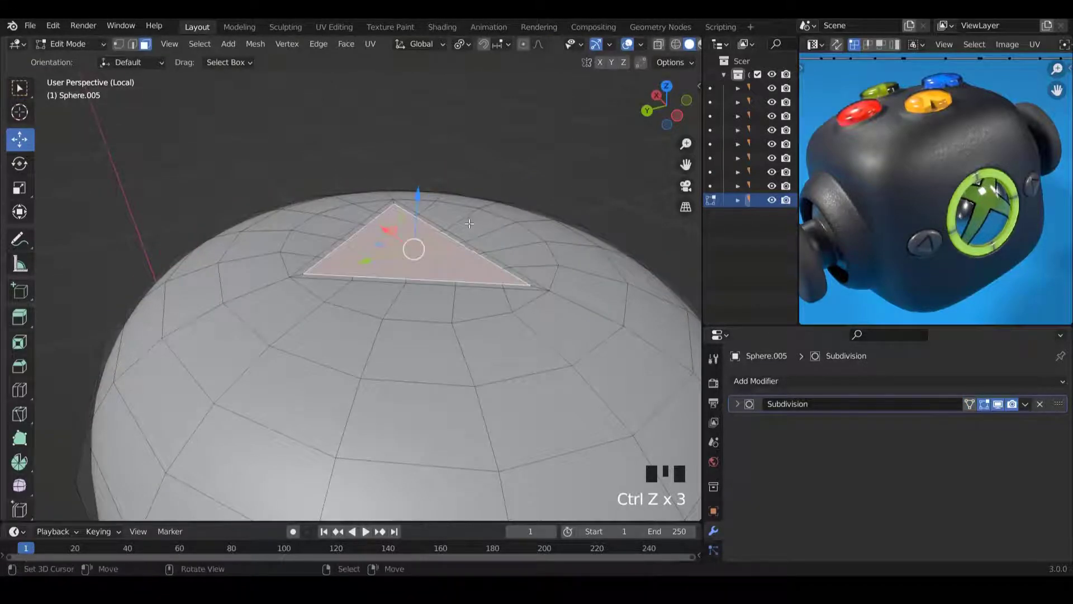
drag(416, 193, 416, 167)
key(ctrl+z)
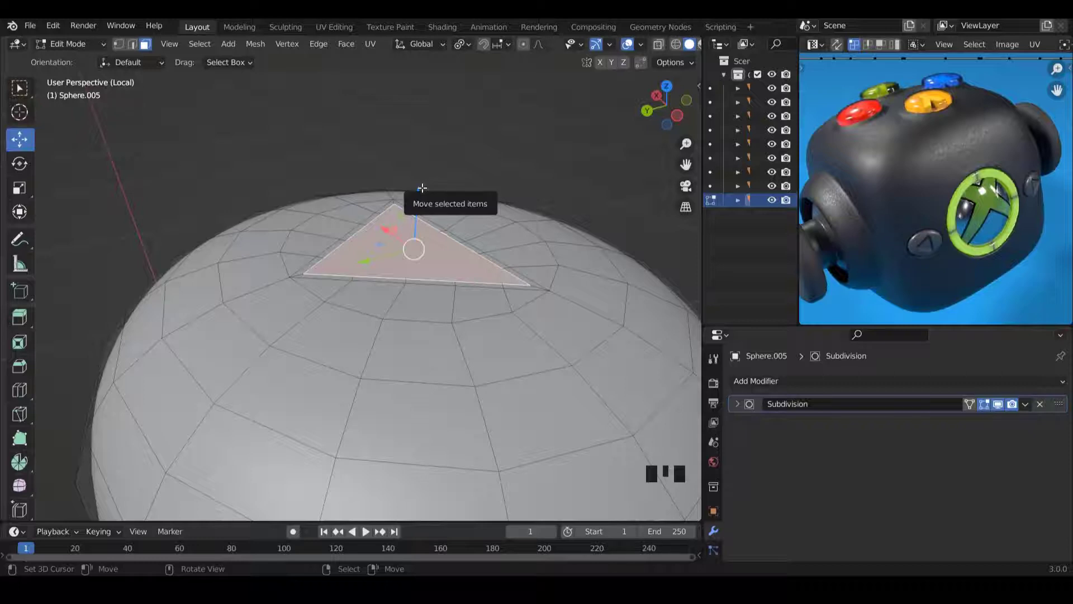
Extrude the inset triangular face in place and move it about 0.010 m down along global Z.
ctrl+scroll(404, 247, up, 1)
shift+scroll(405, 247, up, 1)
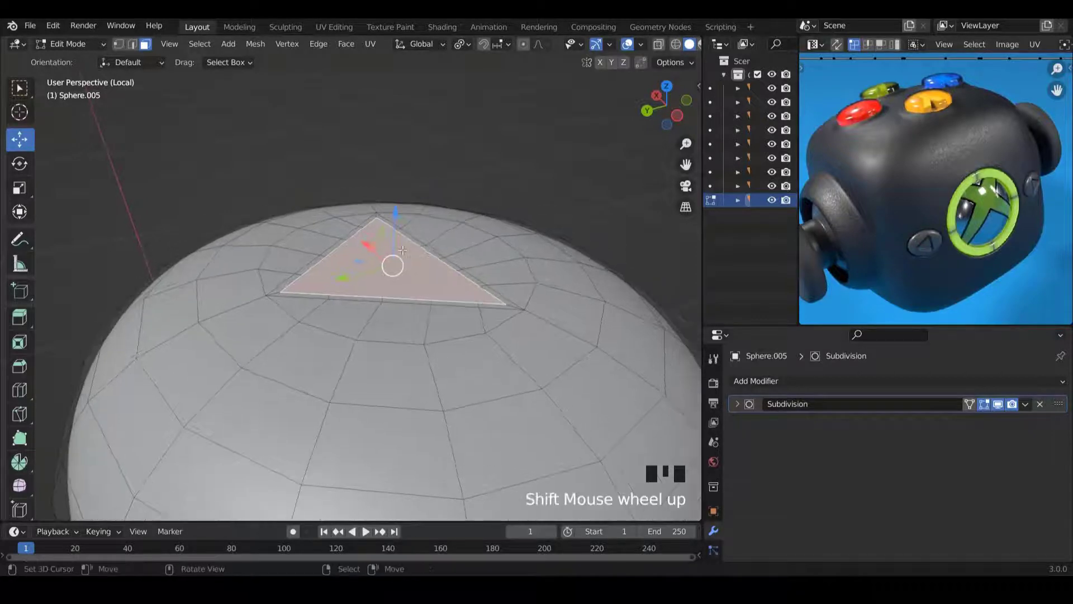
key(e)
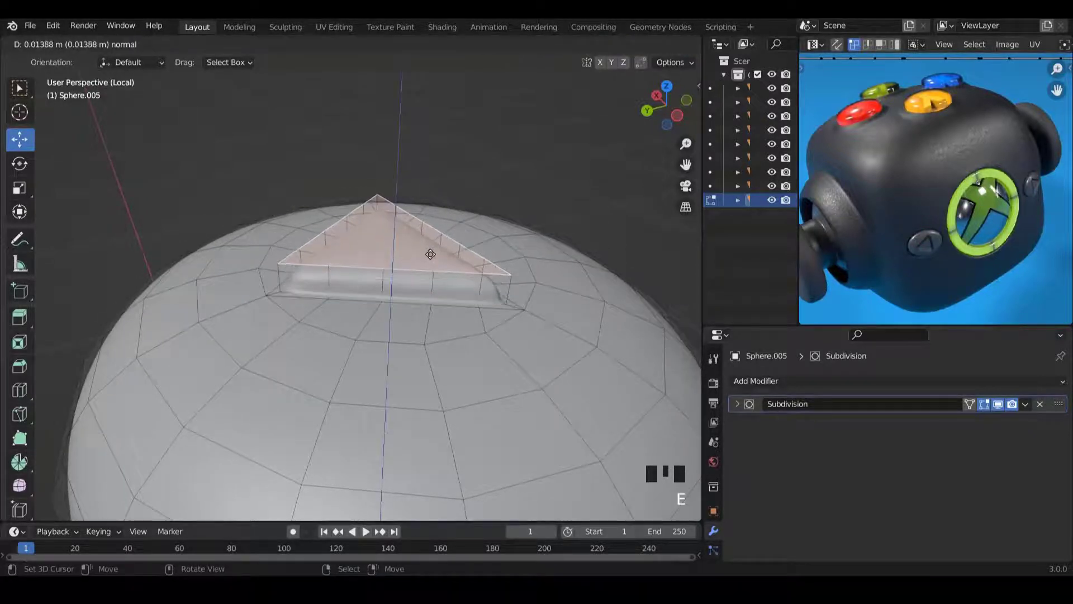
right_click(431, 263)
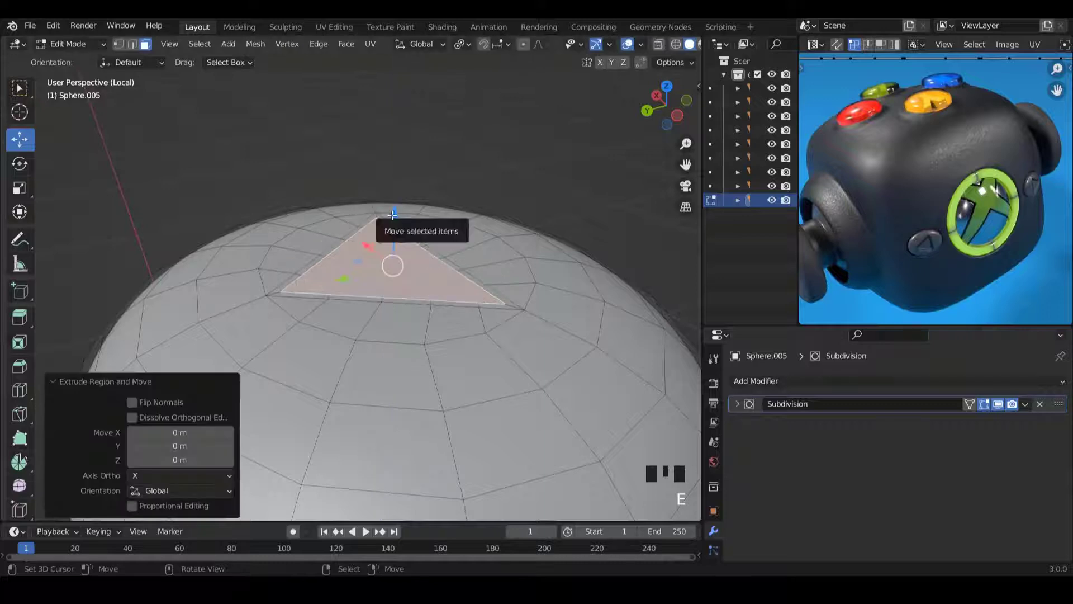
drag(394, 232, 396, 232)
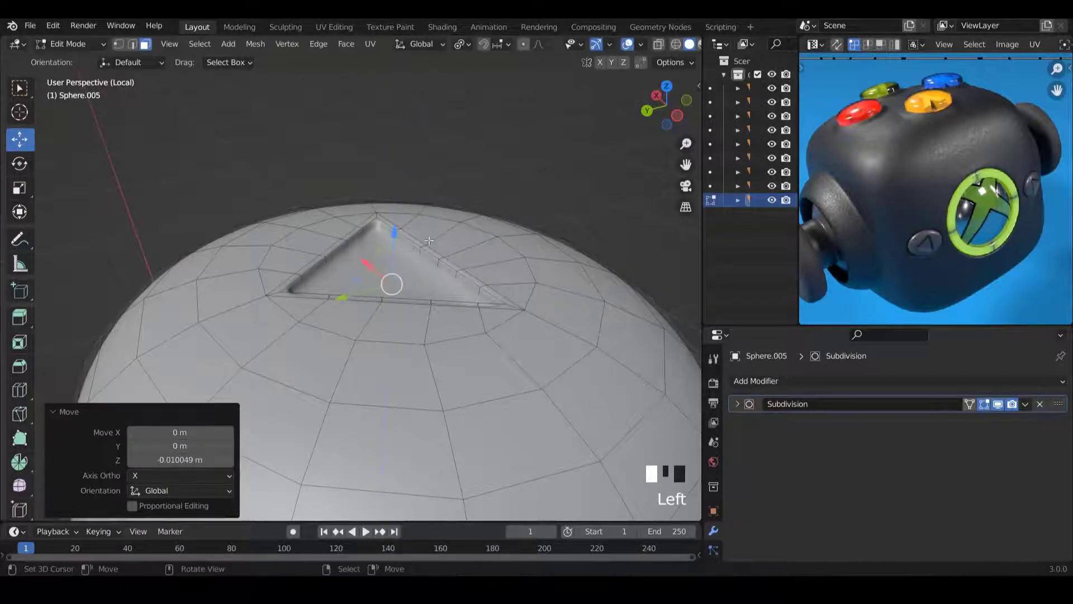
Extrude the recess floor again, lower it about 0.0062 m along global Z and scale it down to about 0.76.
key(e)
right_click(447, 272)
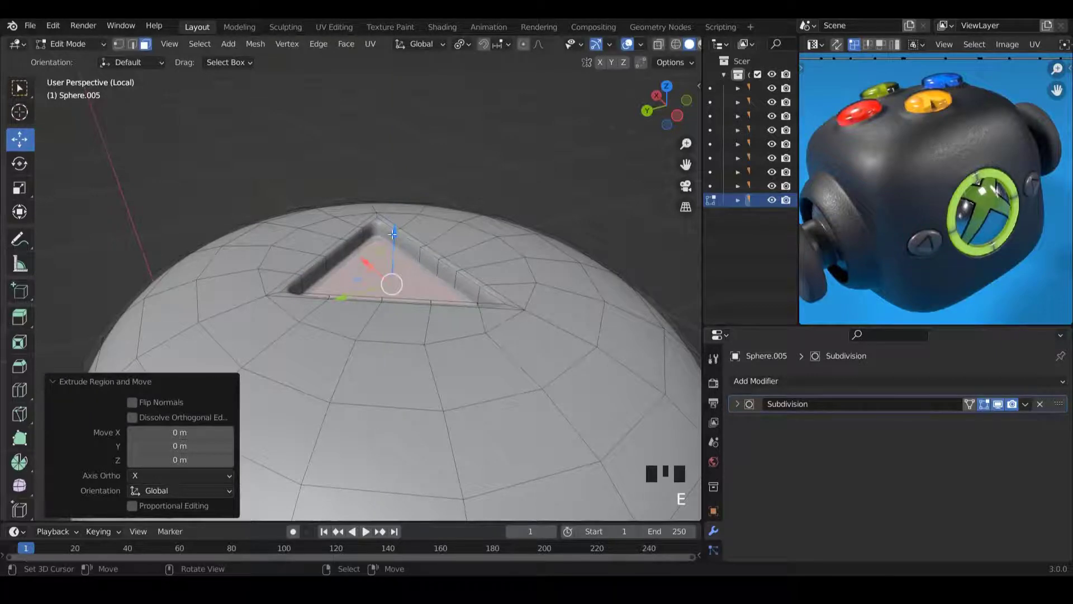
drag(393, 233, 396, 247)
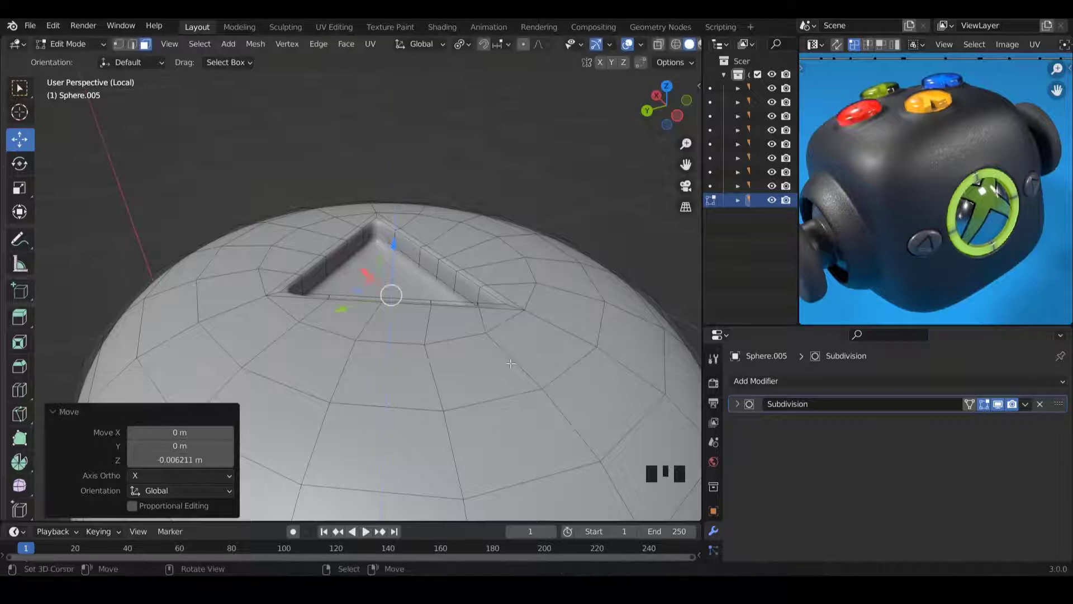
key(s)
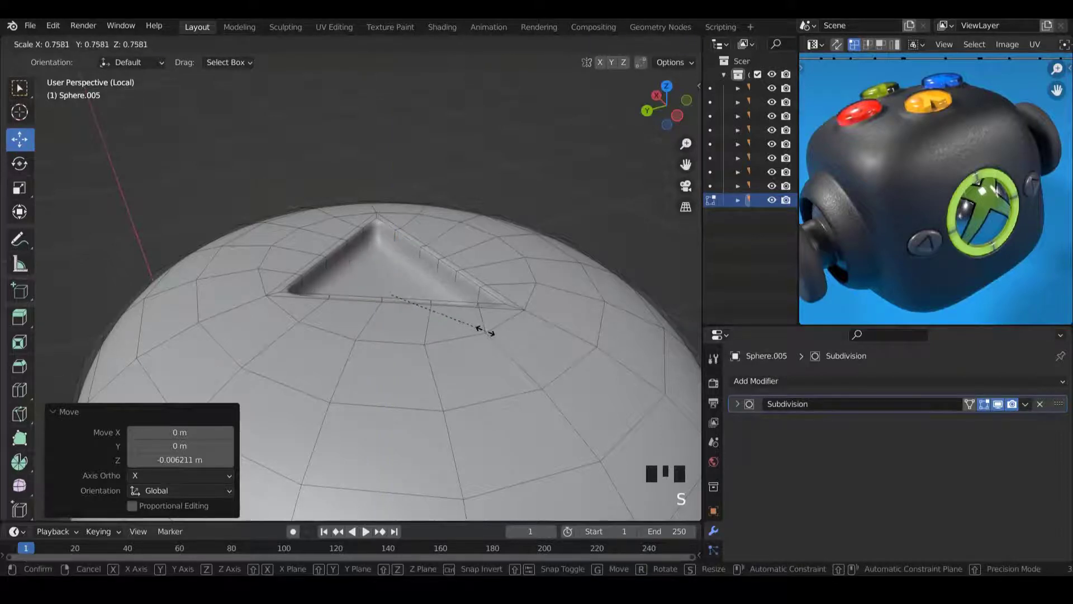
click(485, 331)
Examine the smoothed triangular recess in Object Mode from an angle and from the top view.
key(Tab)
scroll(475, 325, down, 3)
middle_drag(475, 324, 410, 346)
scroll(432, 324, up, 3)
key(KP_7)
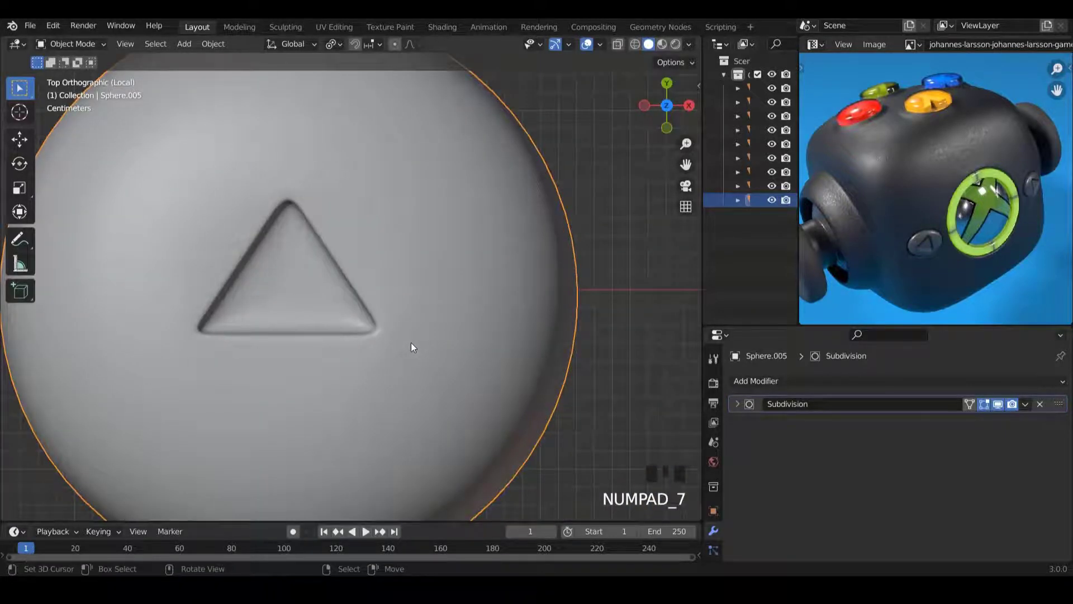
scroll(412, 335, down, 5)
scroll(414, 332, down, 1)
scroll(410, 314, up, 5)
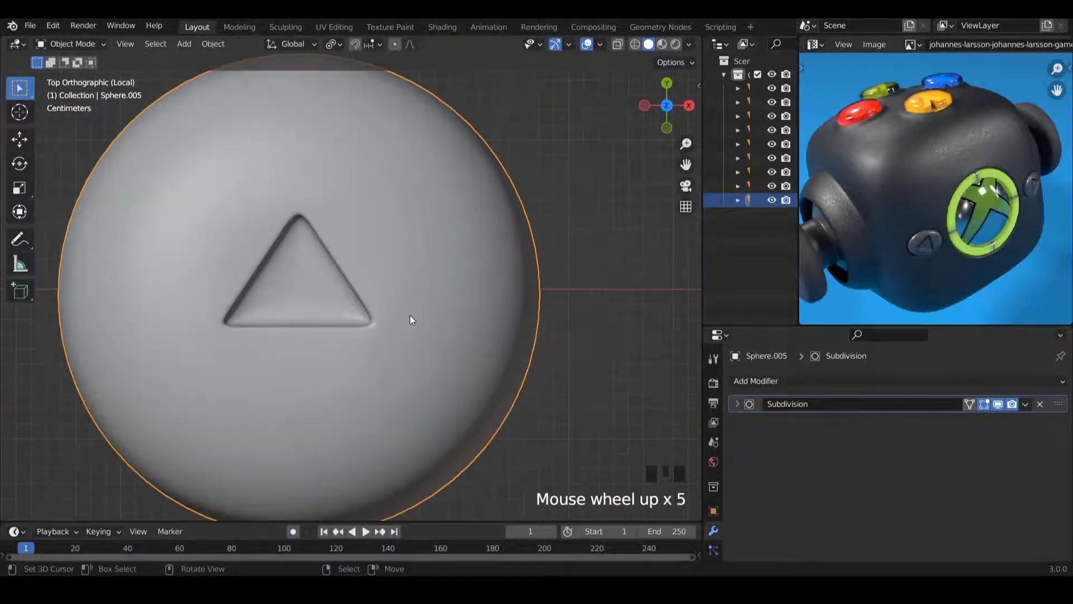
ctrl+scroll(410, 315, down, 3)
scroll(410, 314, up, 2)
Turn on the Subdivision modifier's on-cage display and inset the recess floor with a thickness of about 0.0022 m.
key(Tab)
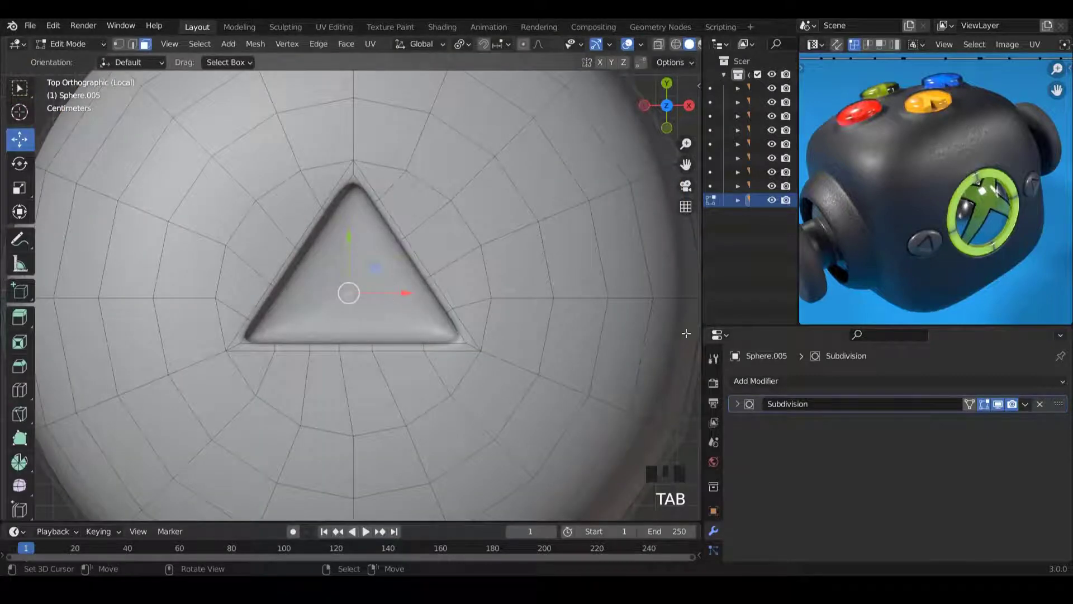
click(970, 404)
click(970, 404)
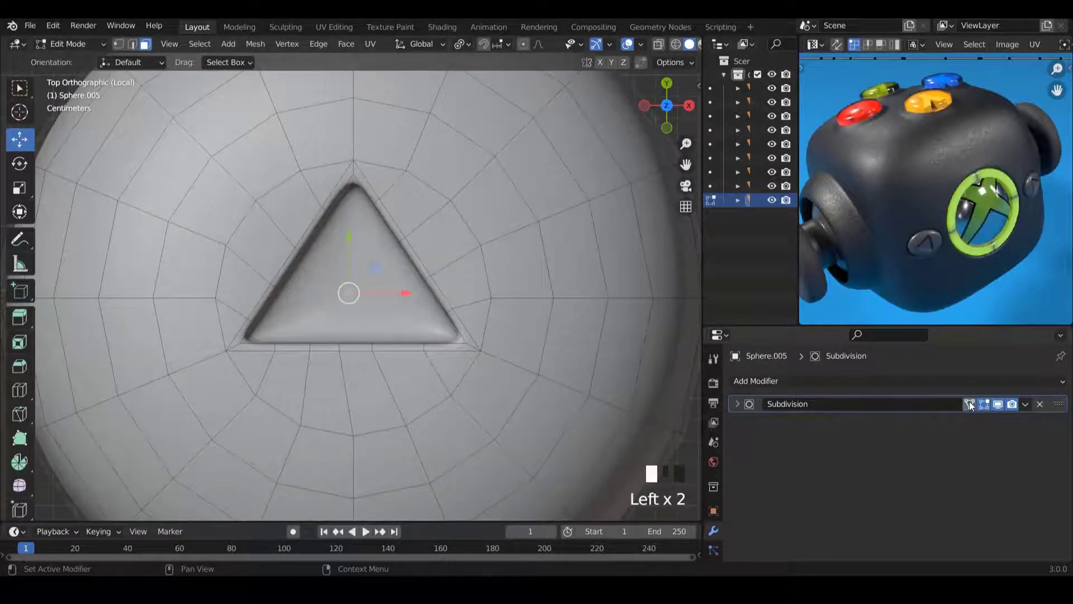
click(970, 404)
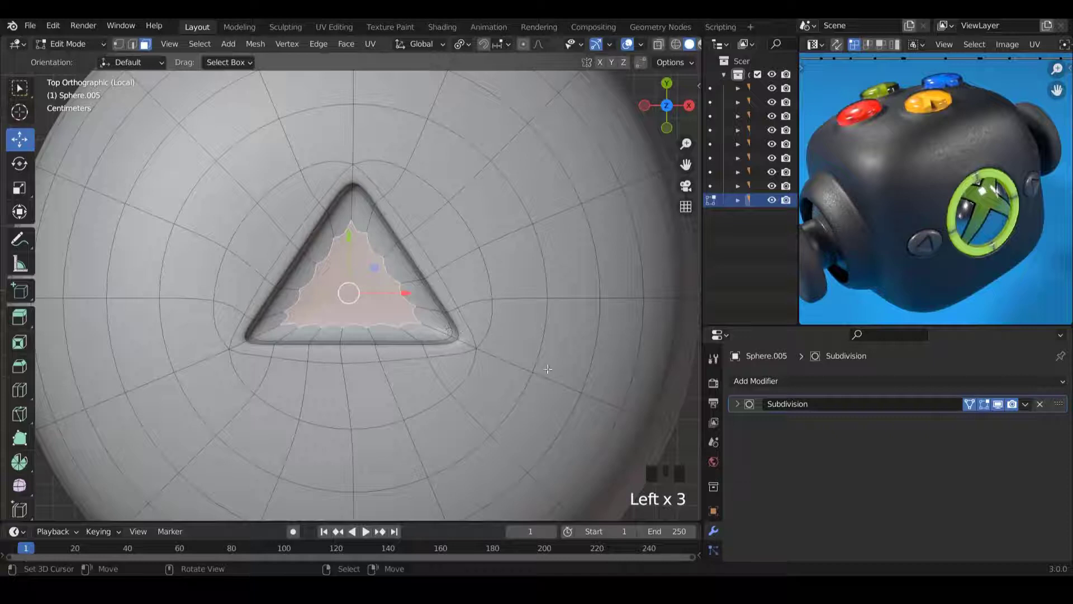
key(i)
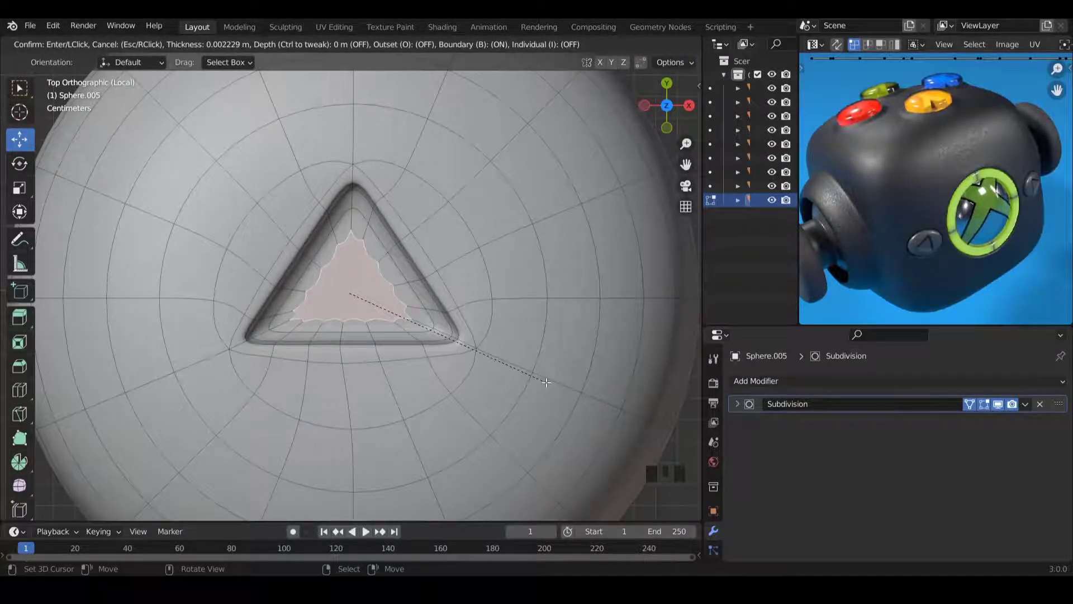
click(546, 382)
Examine the inset recess floor from several angles, comparing its smoothing in Object Mode with its topology in Edit Mode.
middle_drag(547, 382, 479, 270)
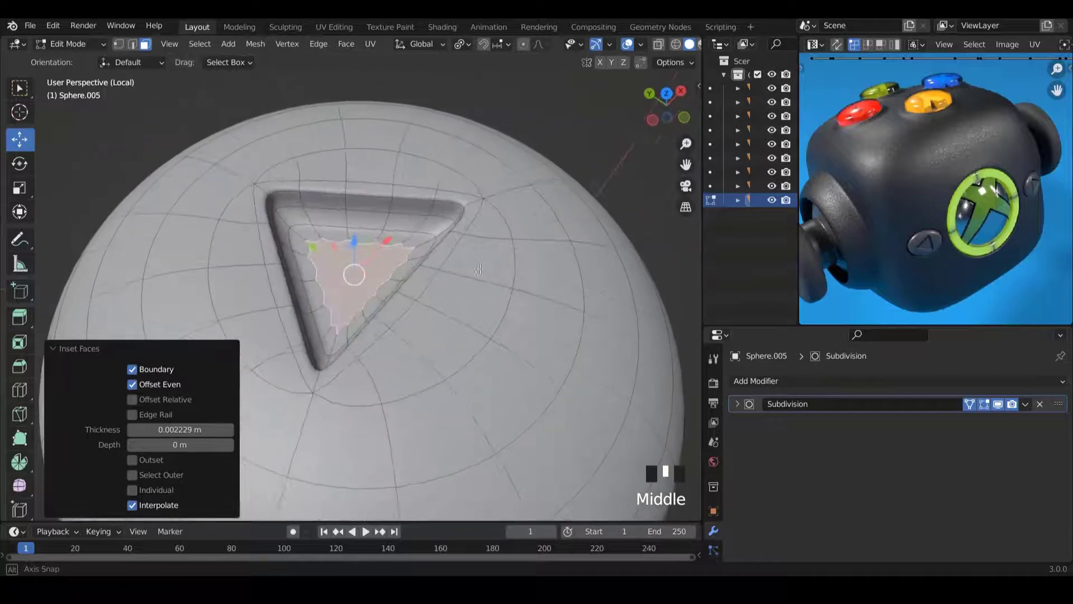
key(Tab)
middle_drag(348, 264, 327, 287)
key(Tab)
scroll(312, 300, up, 2)
key(Tab)
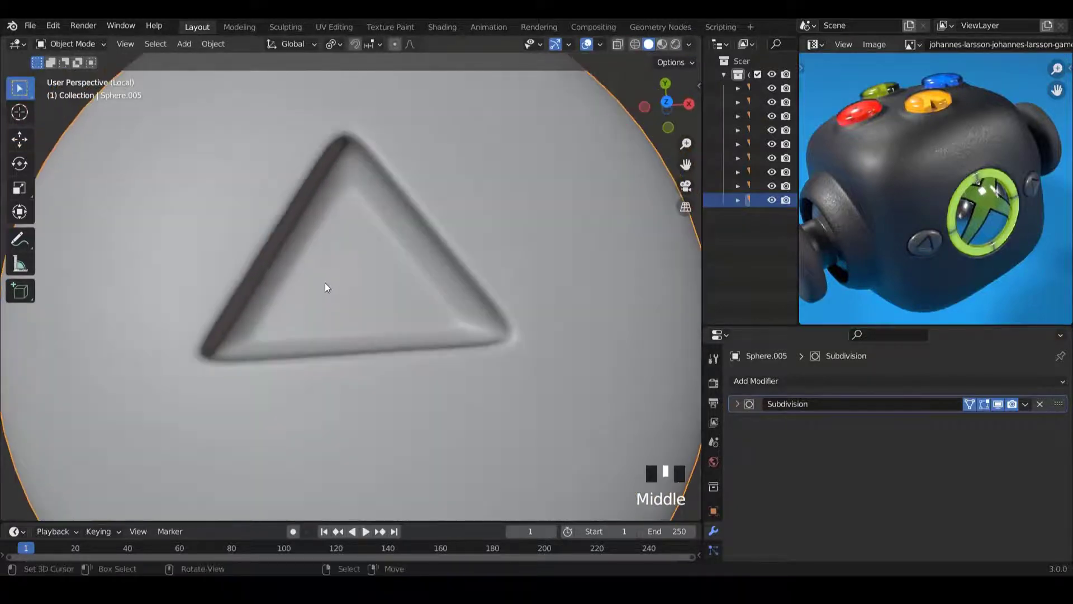
key(Tab)
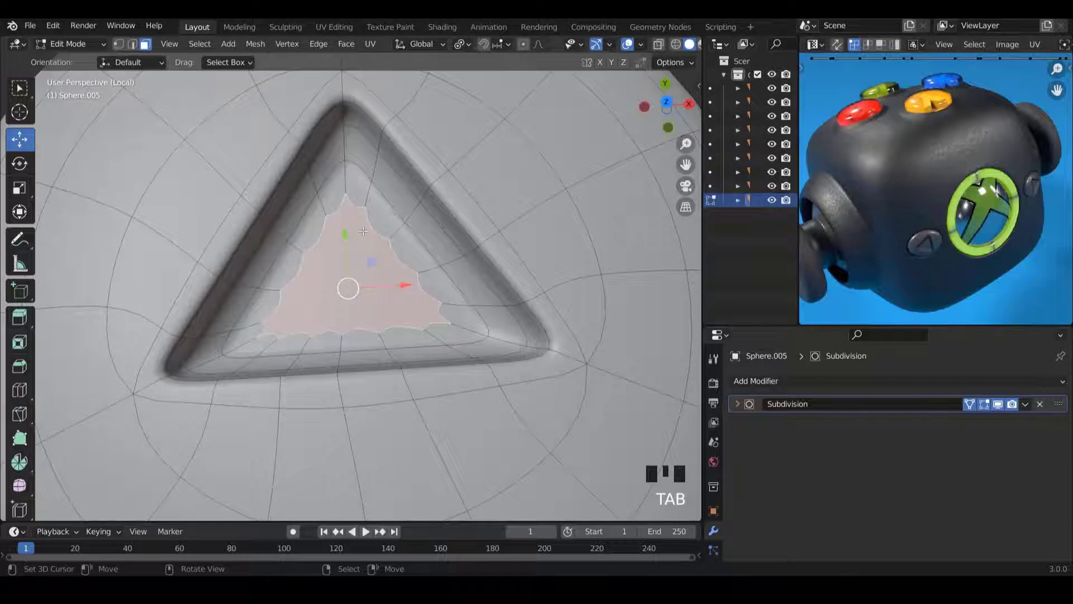
shift+scroll(372, 246, up, 2)
scroll(415, 263, up, 1)
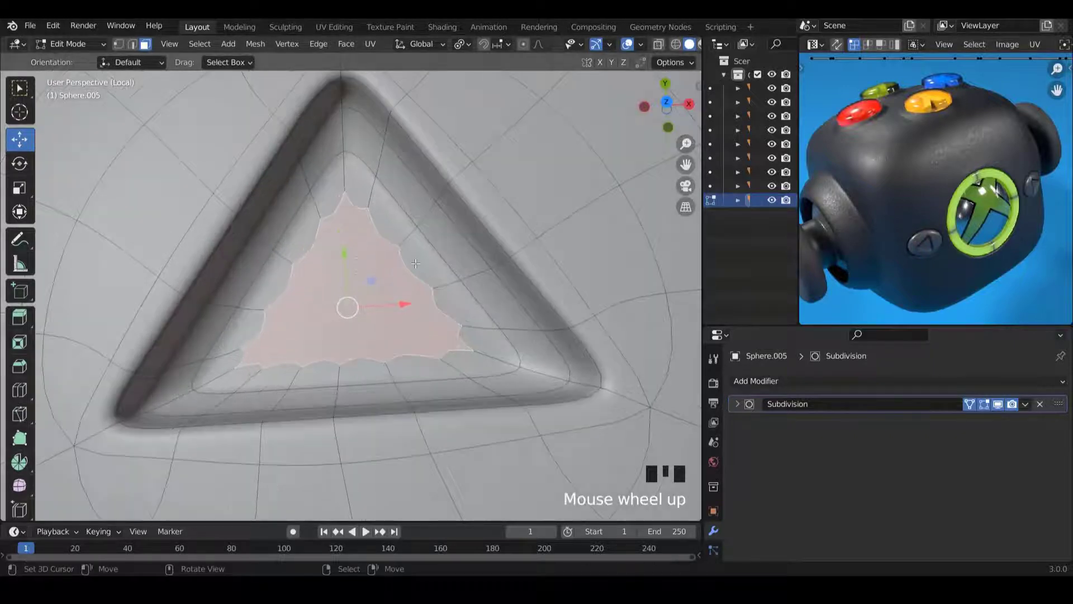
key(Tab)
scroll(344, 277, down, 4)
middle_drag(344, 276, 346, 249)
scroll(424, 280, down, 2)
scroll(334, 294, up, 3)
scroll(332, 274, up, 3)
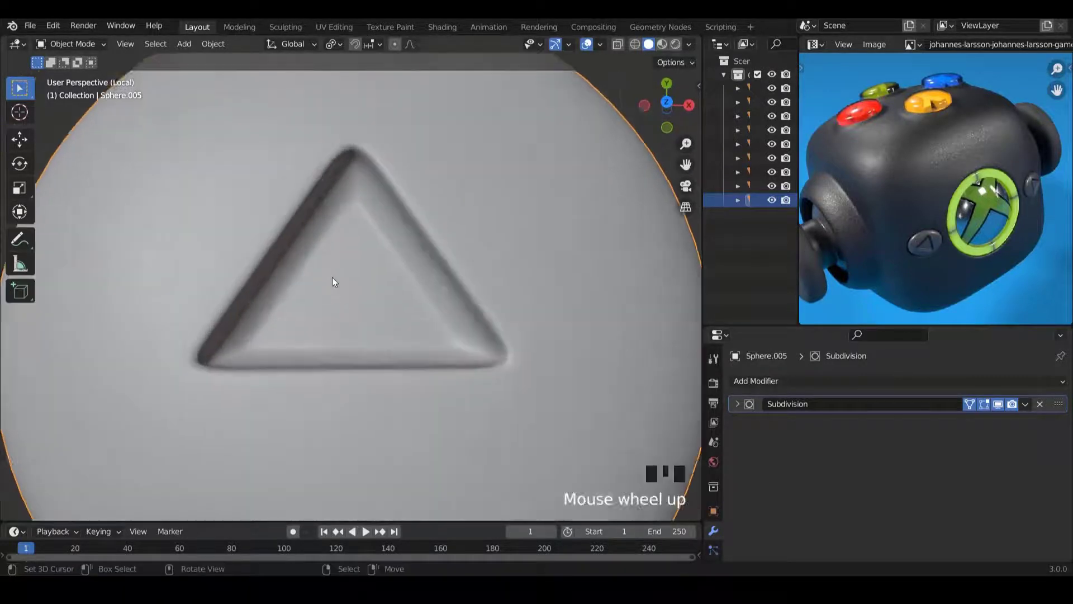
Knife-cut three edges across the recess floor, each joining opposite vertices on the triangle's two slanted sides.
key(Tab)
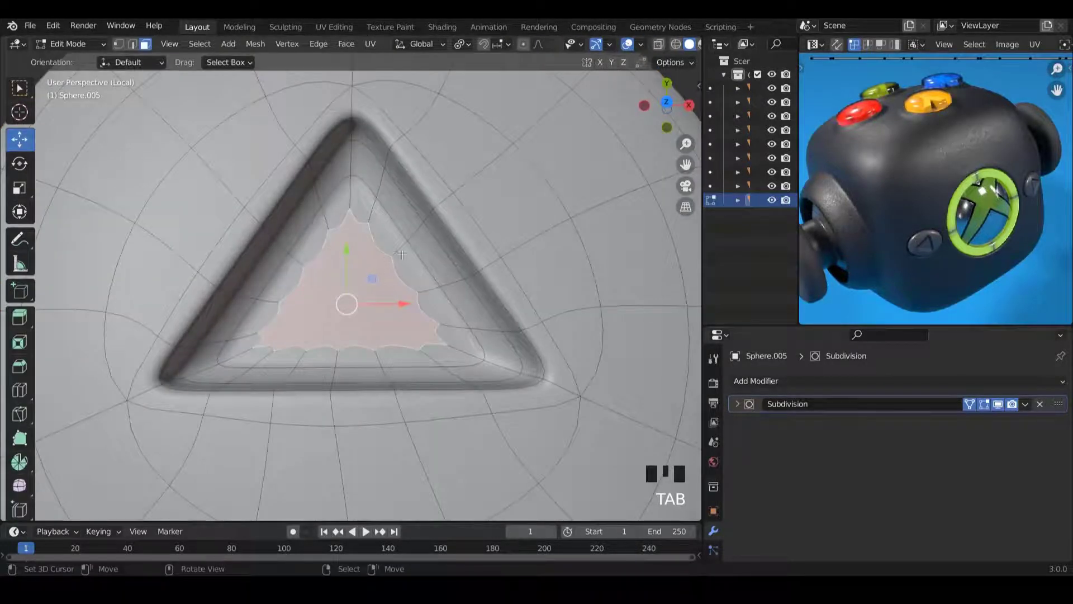
key(k)
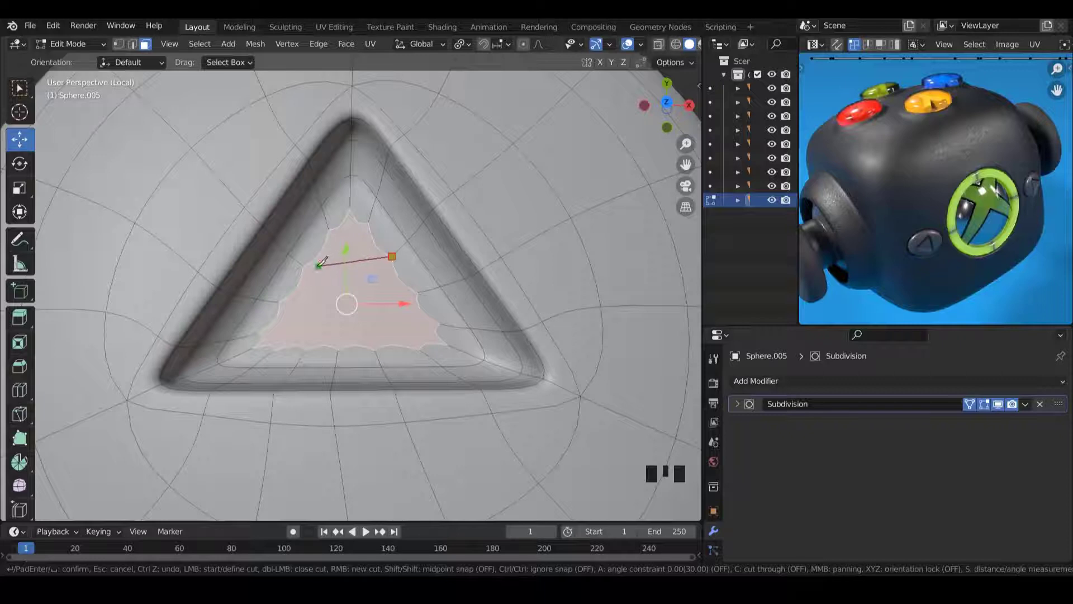
click(314, 262)
key(Return)
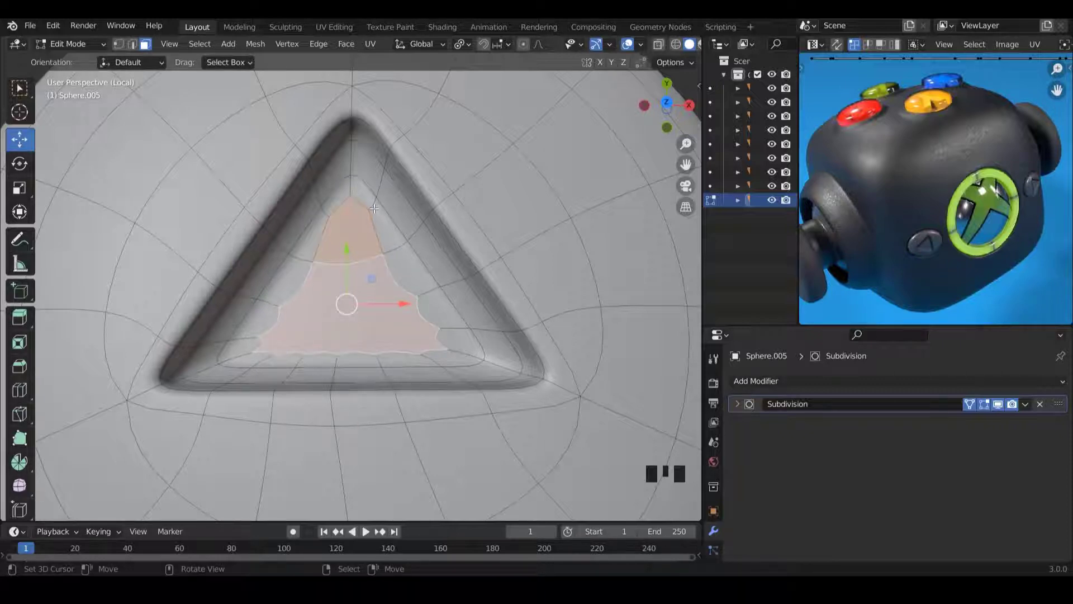
key(k)
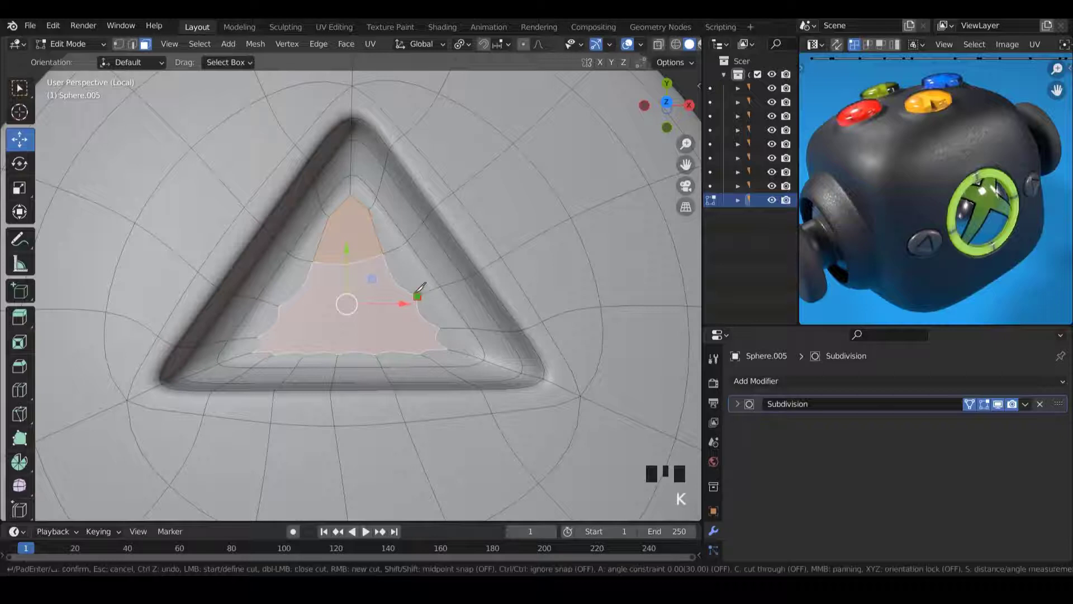
click(279, 305)
key(Return)
key(k)
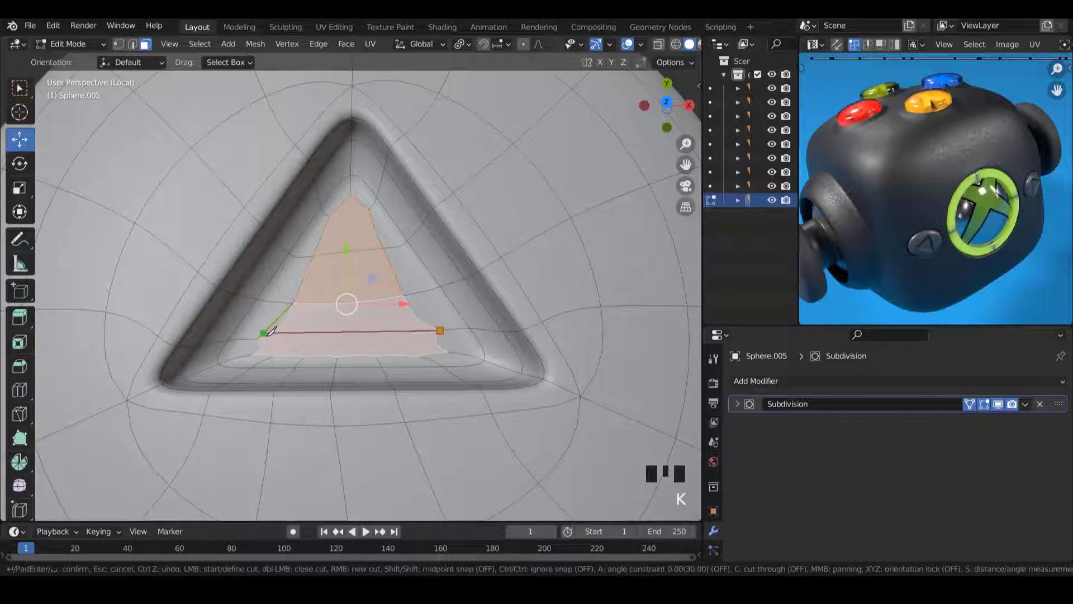
click(258, 339)
key(Return)
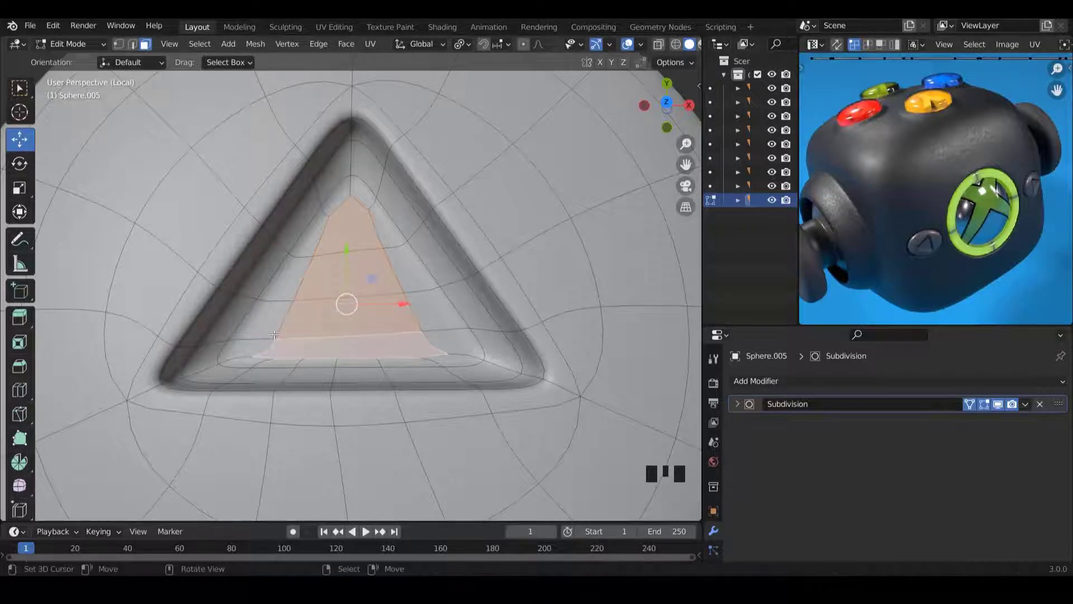
Knife-cut the narrow strip of the recess floor beside the triangle's base.
middle_drag(360, 332, 440, 286)
shift+scroll(369, 245, down, 2)
scroll(369, 244, up, 1)
scroll(369, 190, down, 2)
scroll(403, 232, up, 2)
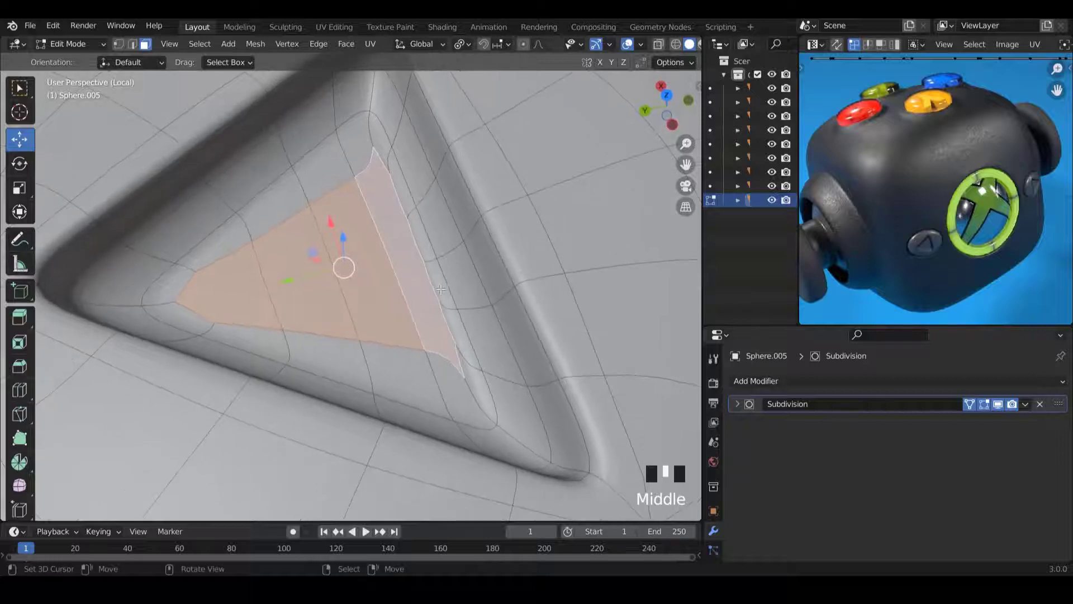
key(k)
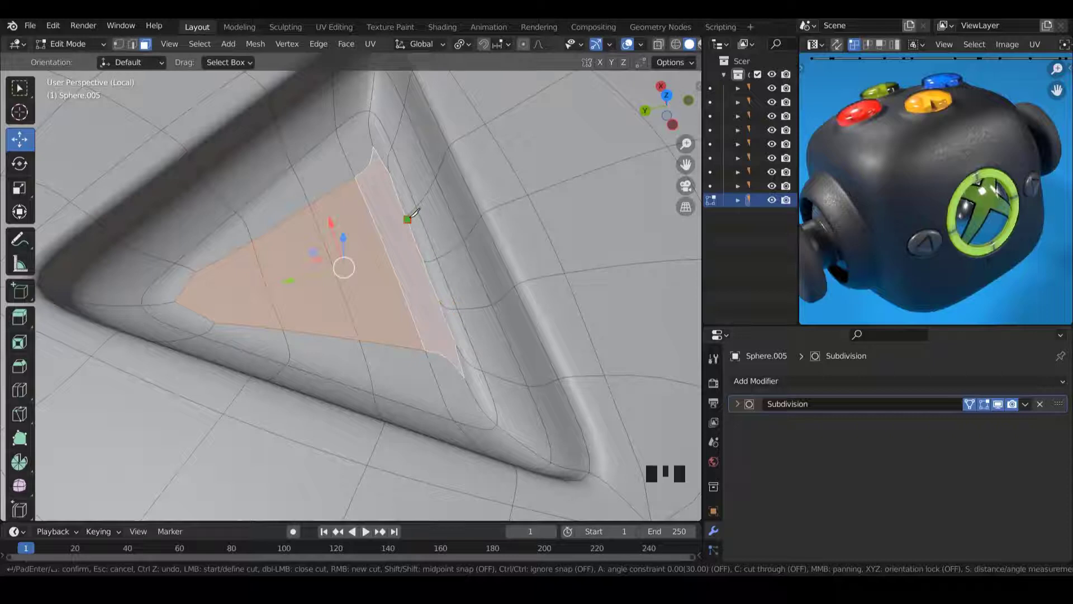
key(Return)
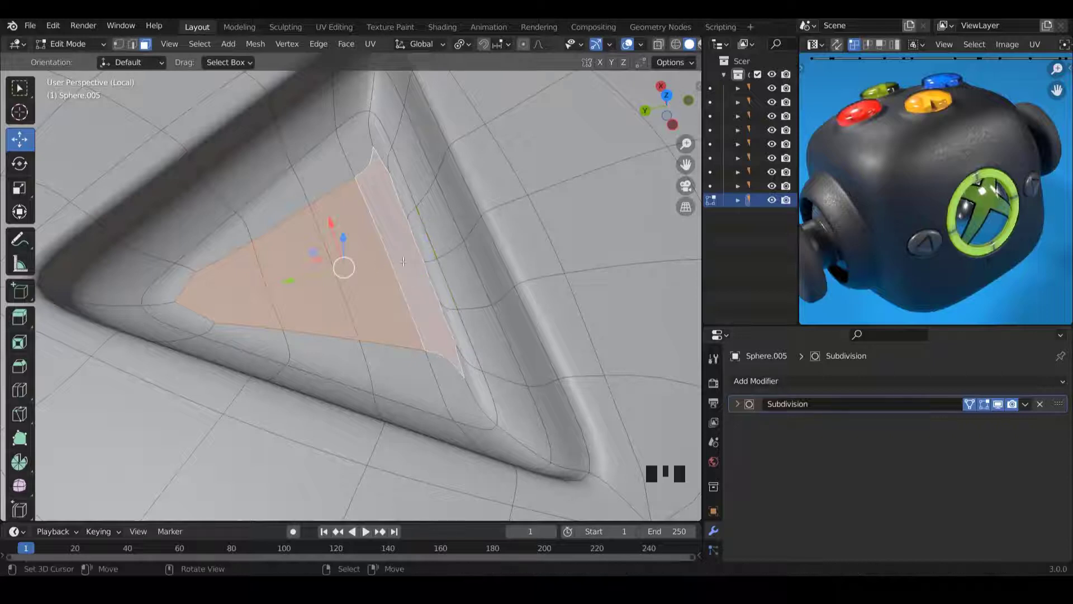
Examine the shading and topology of the recess floor after the knife cuts, in both Object Mode and Edit Mode.
key(Tab)
scroll(411, 265, down, 7)
middle_drag(501, 318, 382, 353)
scroll(352, 284, up, 2)
key(Tab)
scroll(349, 302, up, 3)
scroll(349, 311, up, 2)
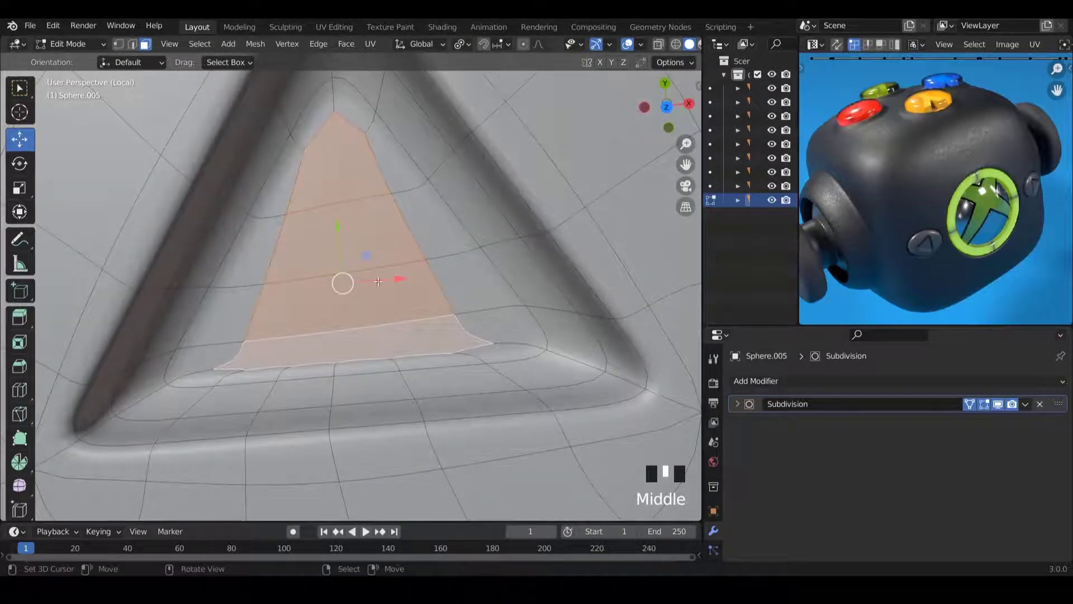
middle_drag(378, 281, 394, 376)
key(Tab)
key(Tab)
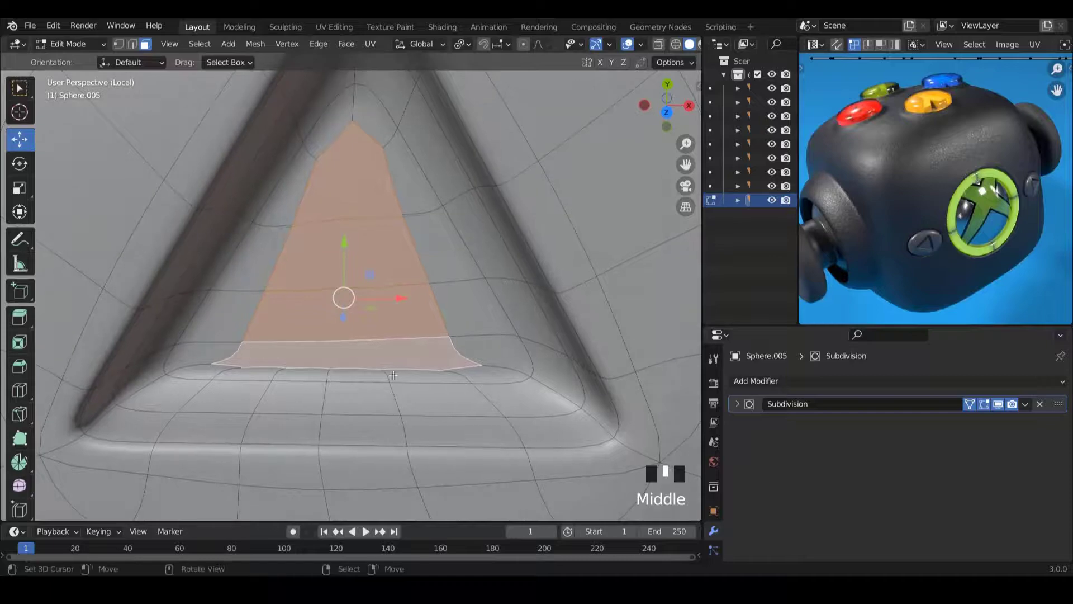
Examine the recess faces along the triangle's base from close up, selecting individual faces of the wall and floor strip.
middle_drag(406, 315, 284, 273)
scroll(436, 313, down, 4)
scroll(471, 292, down, 3)
scroll(330, 251, up, 5)
middle_drag(335, 241, 402, 240)
scroll(341, 246, up, 3)
right_click(402, 241)
right_click(357, 243)
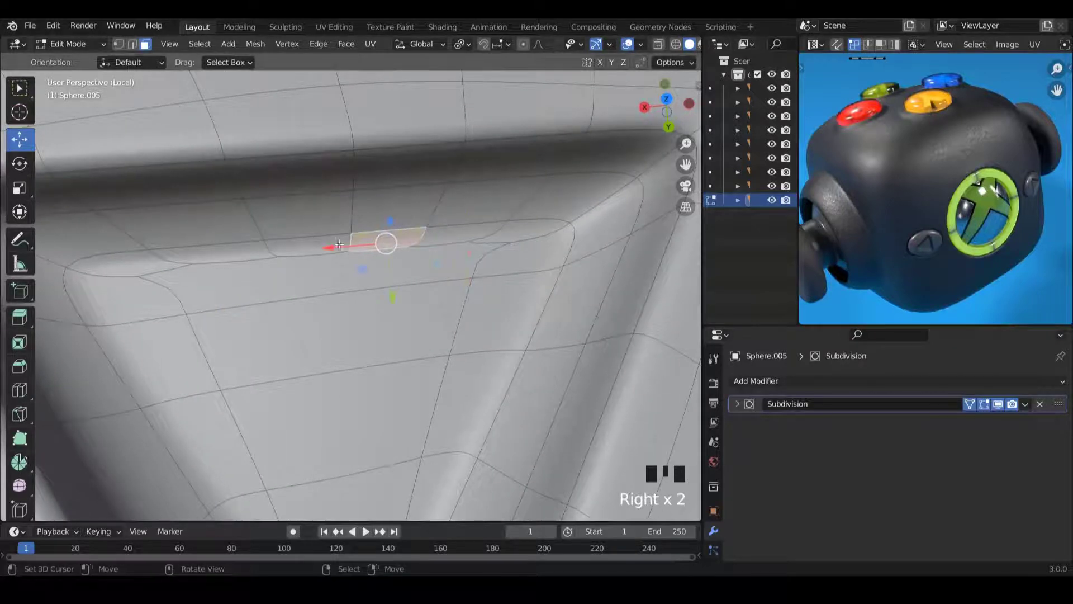
right_click(297, 246)
right_click(246, 251)
right_click(263, 282)
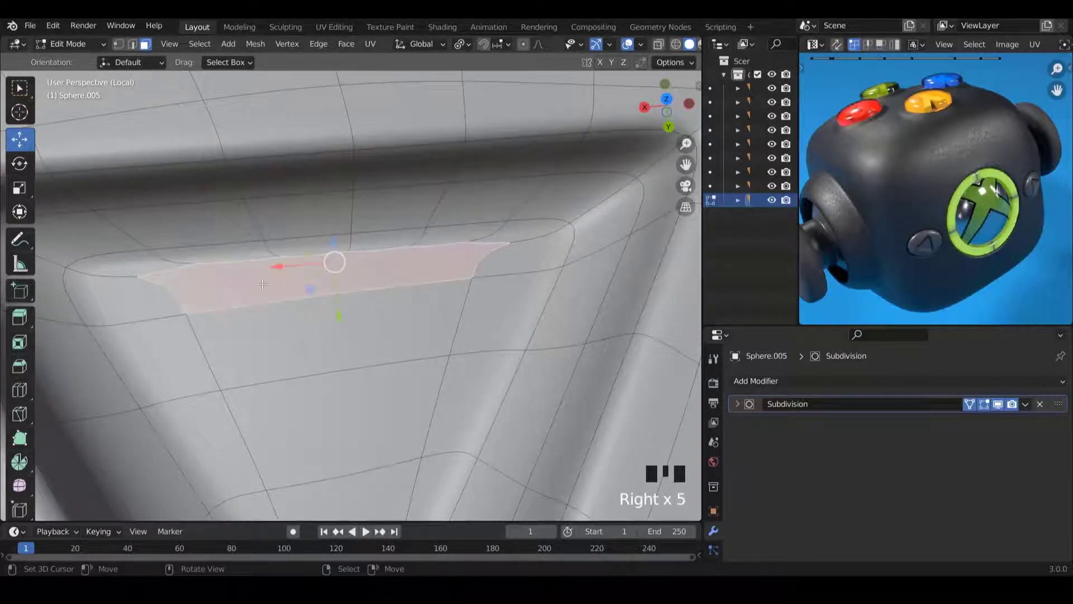
scroll(274, 282, down, 2)
middle_drag(277, 281, 494, 281)
shift+scroll(281, 279, down, 2)
Examine the whole button from the top in Object Mode, Edit Mode and wireframe display.
key(Tab)
scroll(339, 270, down, 5)
key(KP_7)
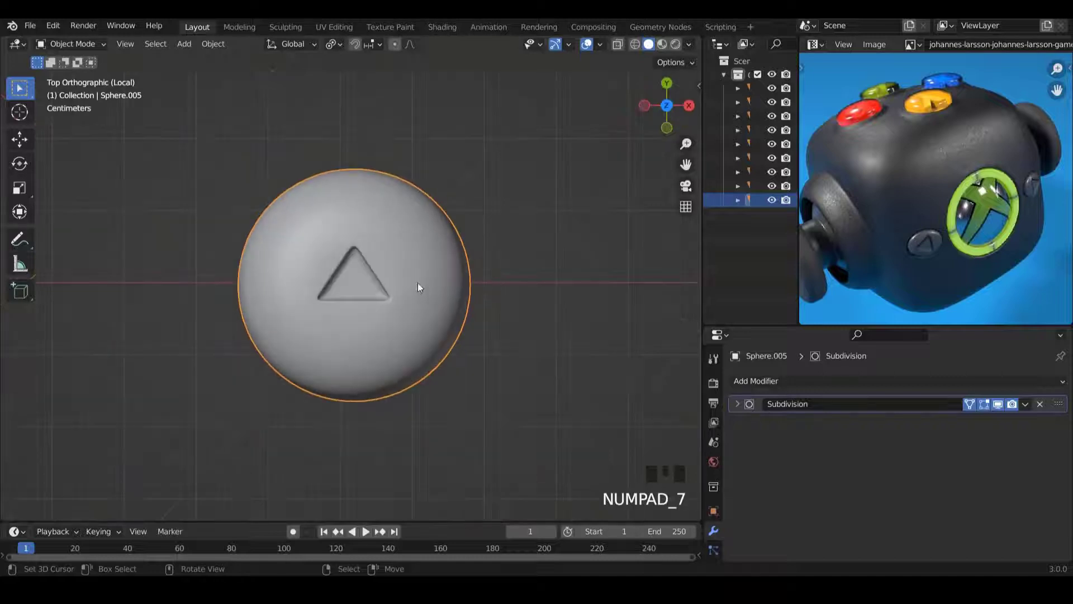
scroll(418, 283, up, 3)
key(Tab)
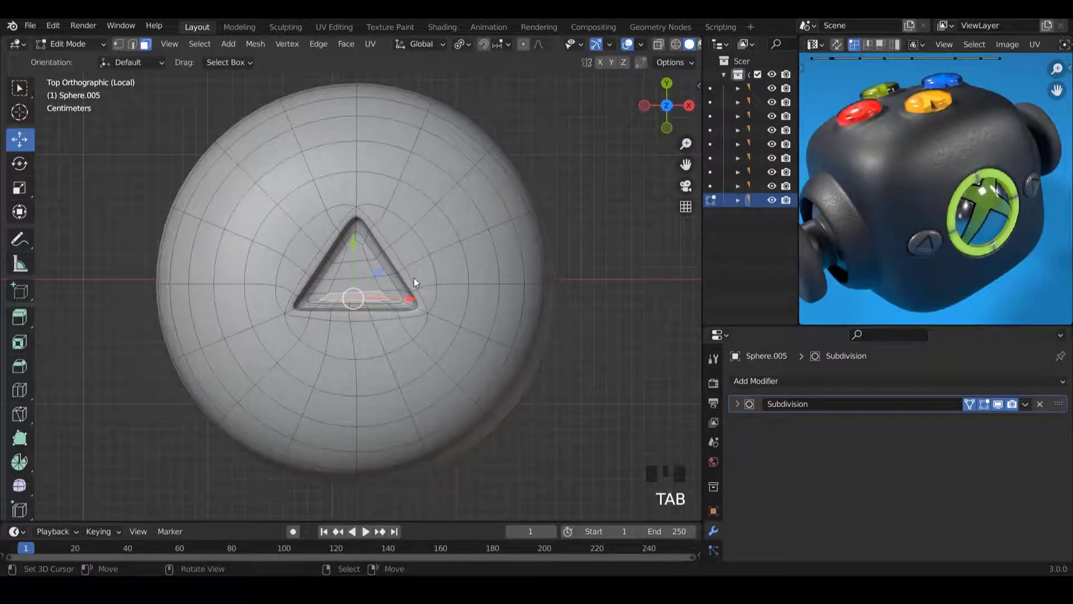
key(z)
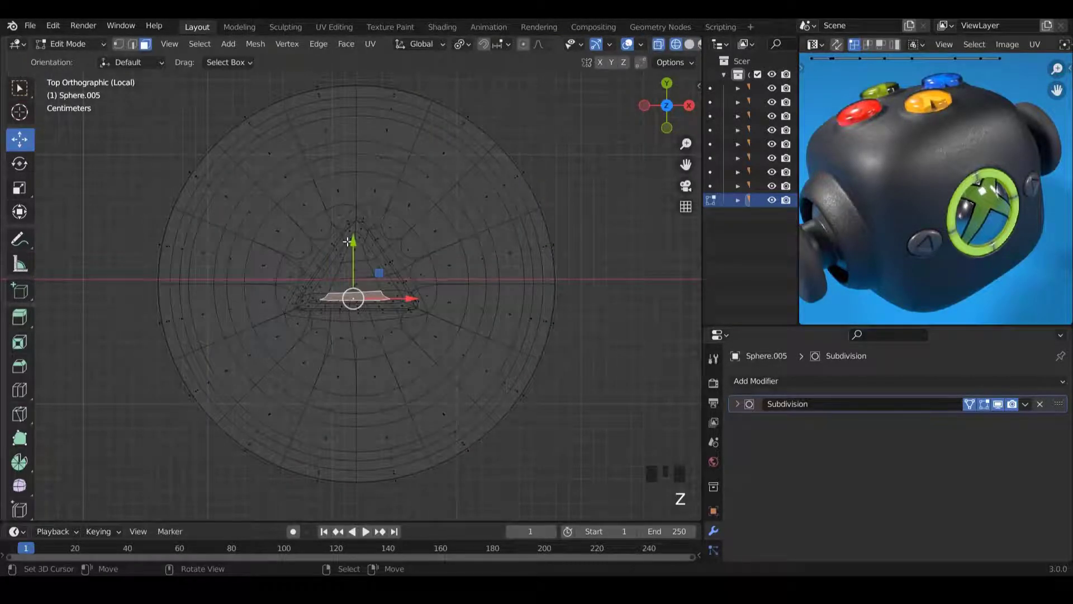
key(z)
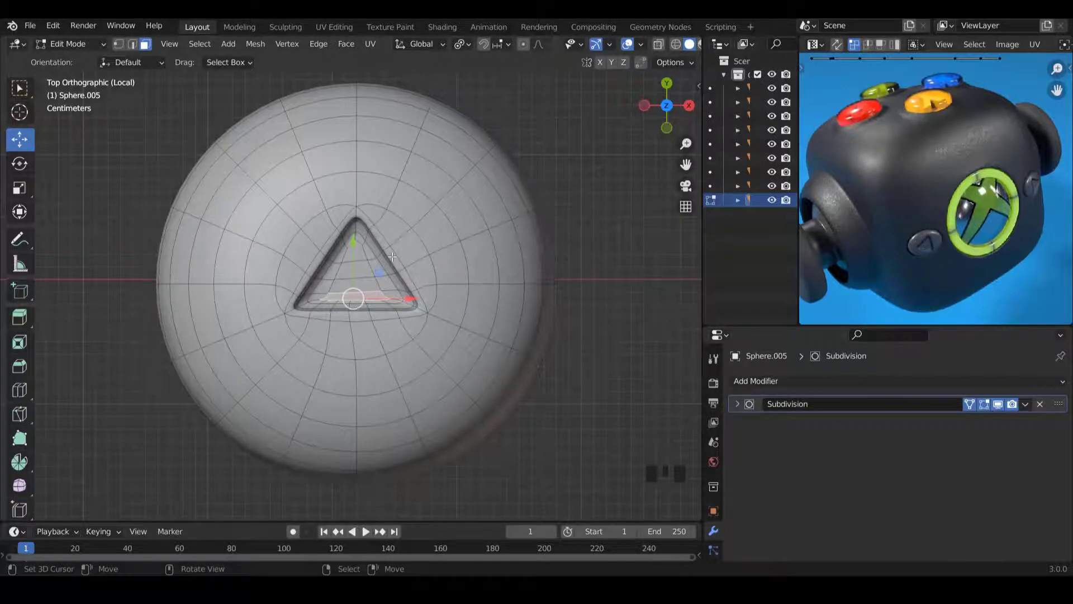
key(Tab)
key(Tab)
In vertex selection mode, dissolve the circular edge loop nearest around the triangle's surrounding faces on the button top.
key(ctrl+Tab)
click(366, 230)
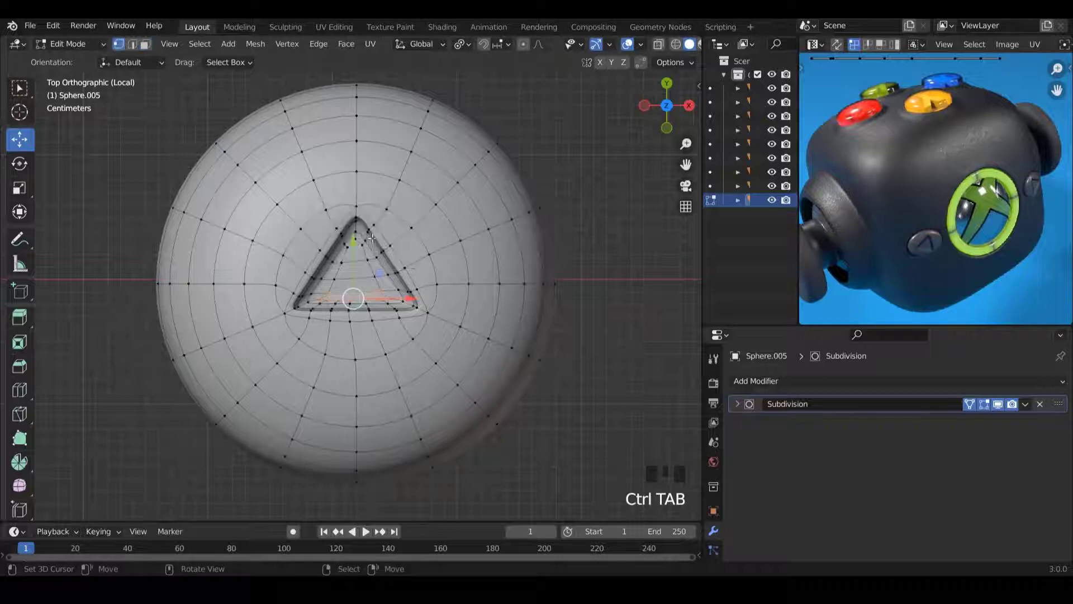
alt+right_click(448, 347)
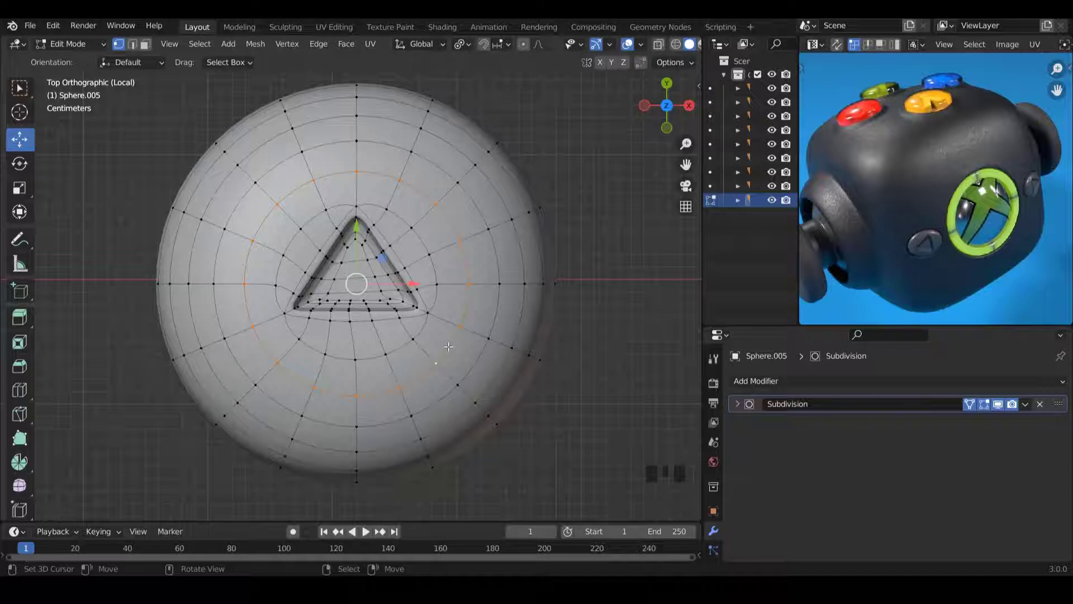
key(x)
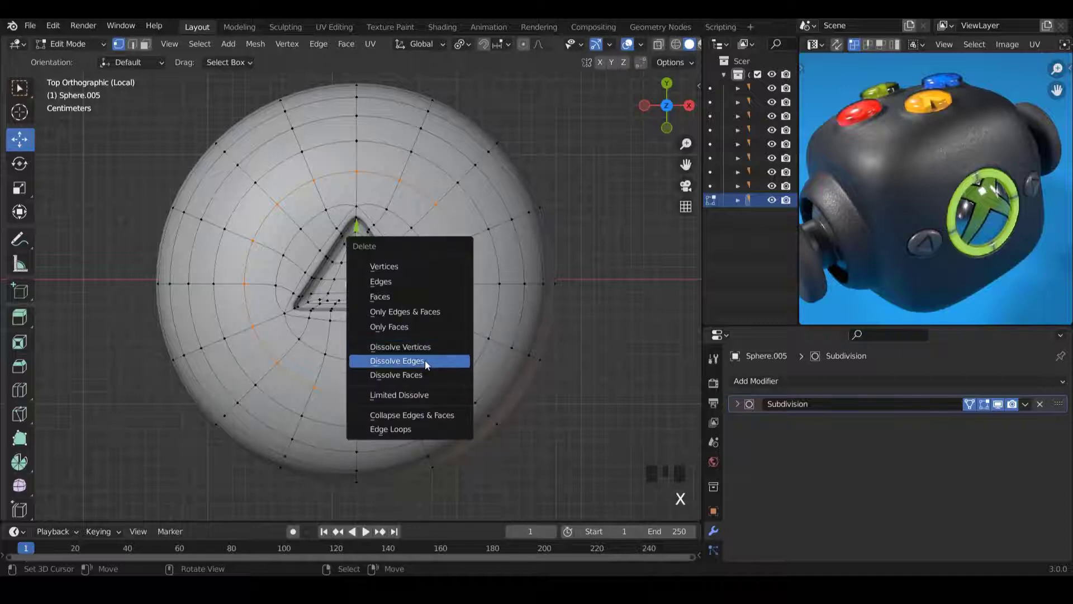
click(425, 361)
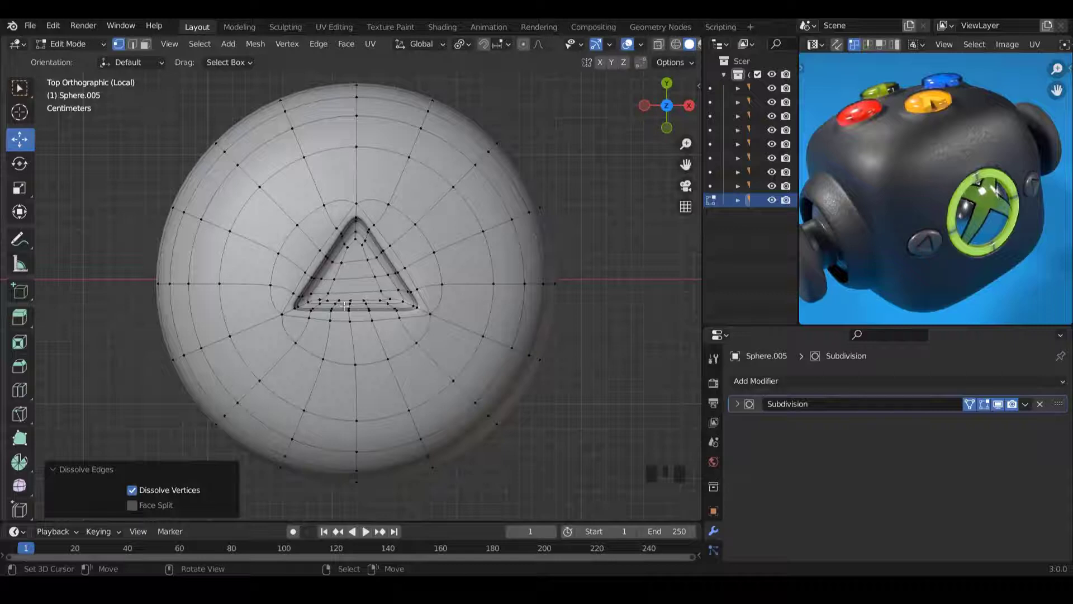
Circle-select the triangle recess with its surrounding ring of vertices in wireframe top view and scale it up by about 1.514.
middle_drag(456, 287, 487, 289)
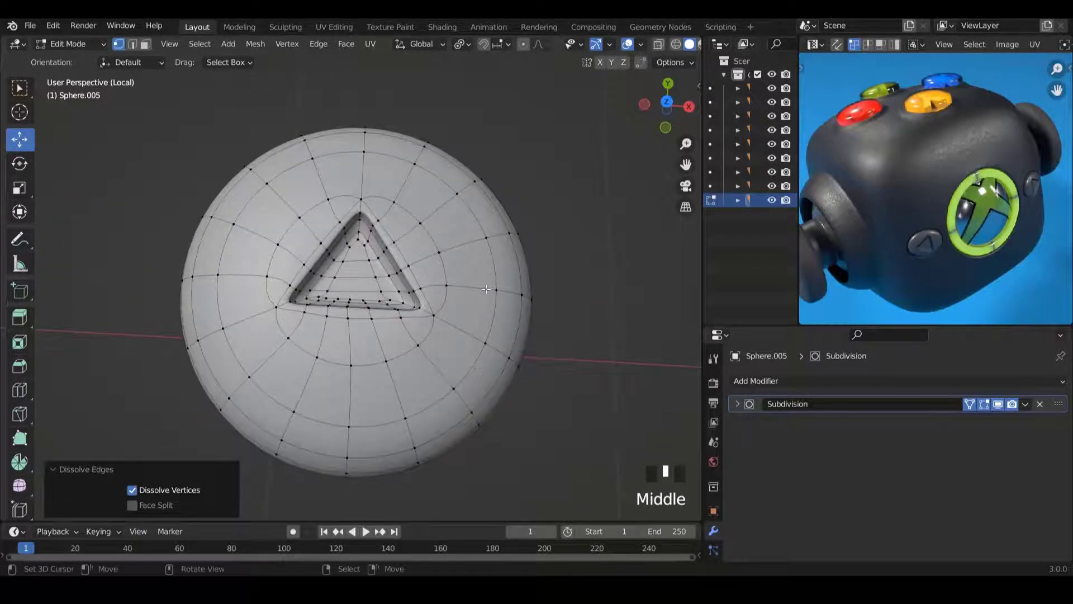
key(KP_7)
key(z)
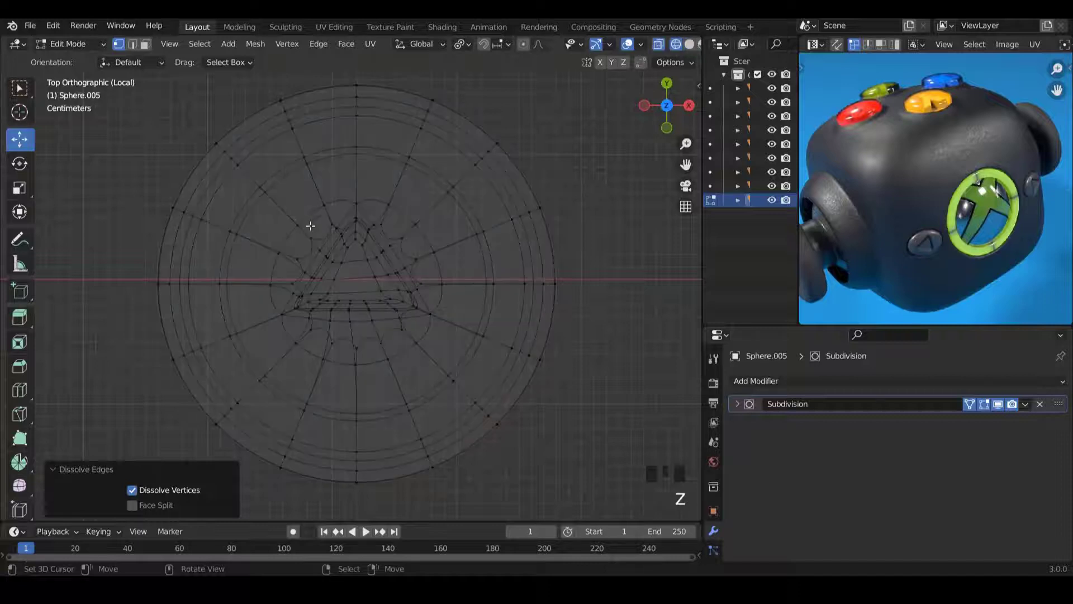
key(c)
scroll(314, 223, down, 4)
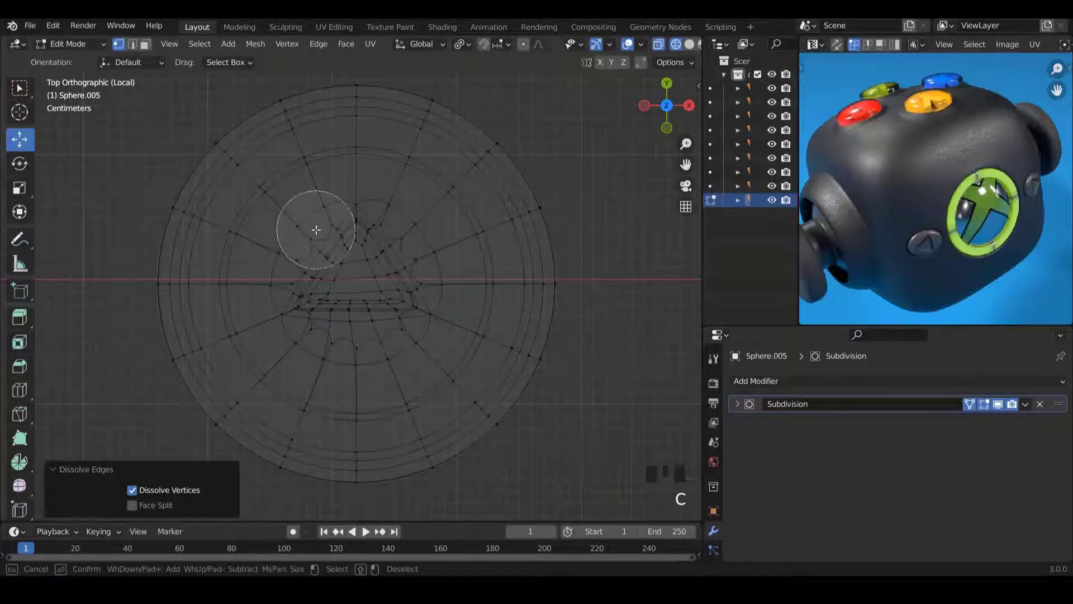
mouse_move(323, 218)
mouse_down()
mouse_move(302, 249)
mouse_move(290, 316)
mouse_move(336, 349)
mouse_move(425, 336)
mouse_move(387, 229)
mouse_move(348, 217)
mouse_move(365, 294)
mouse_move(371, 260)
mouse_move(354, 284)
mouse_up()
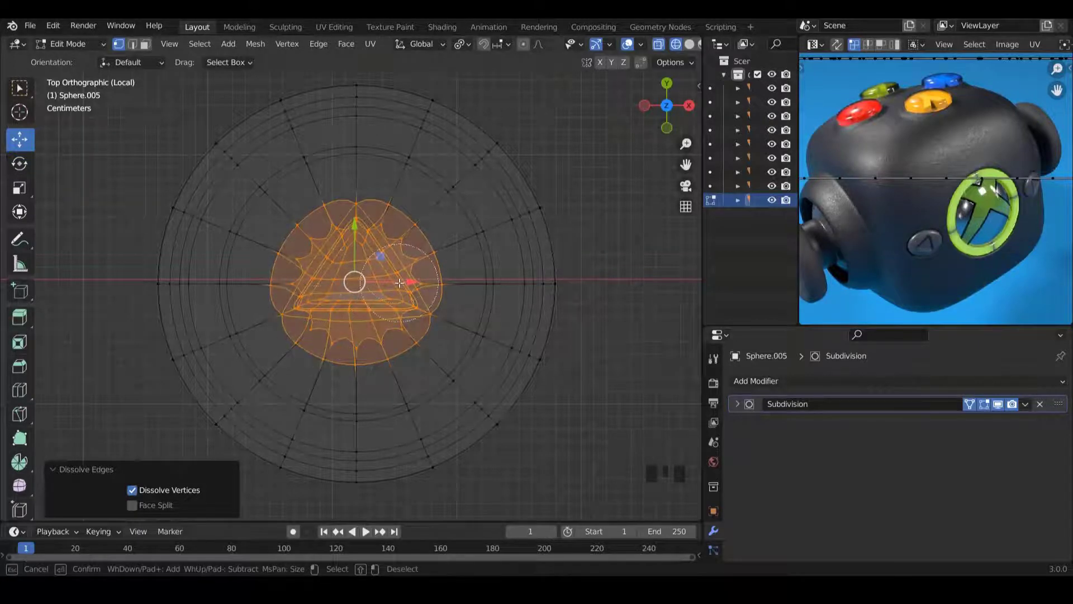
right_click(399, 284)
key(s)
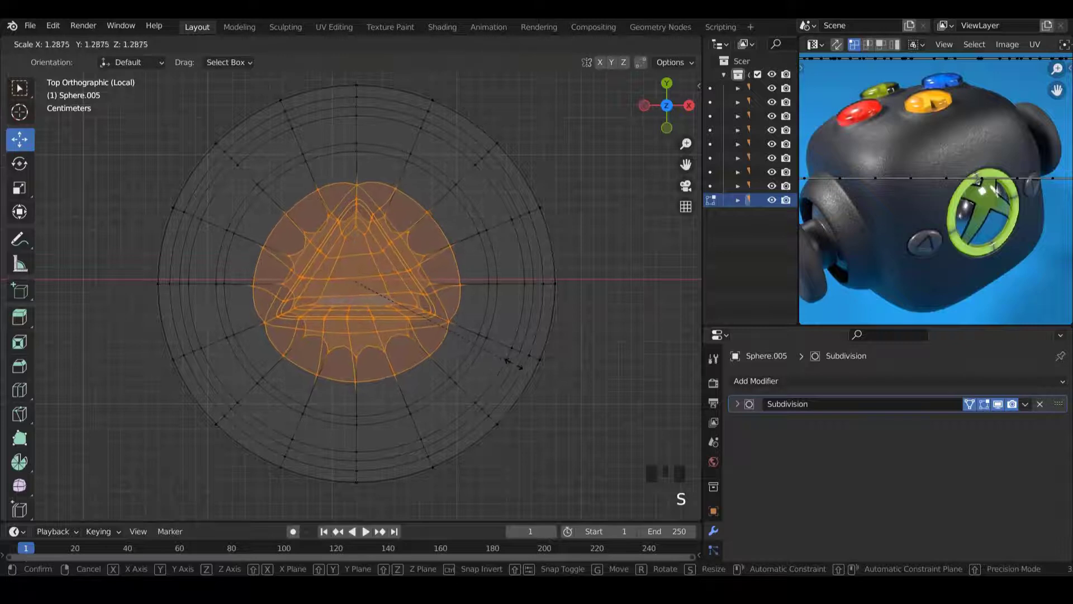
click(546, 376)
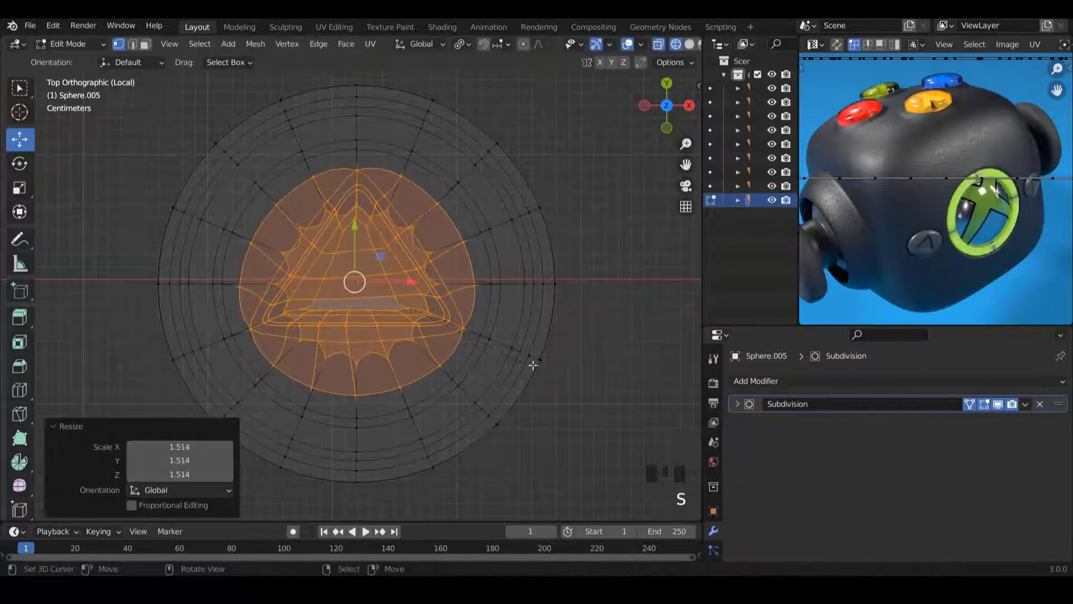
key(z)
scroll(414, 280, down, 2)
key(Tab)
middle_drag(425, 313, 423, 266)
scroll(424, 266, up, 1)
key(Tab)
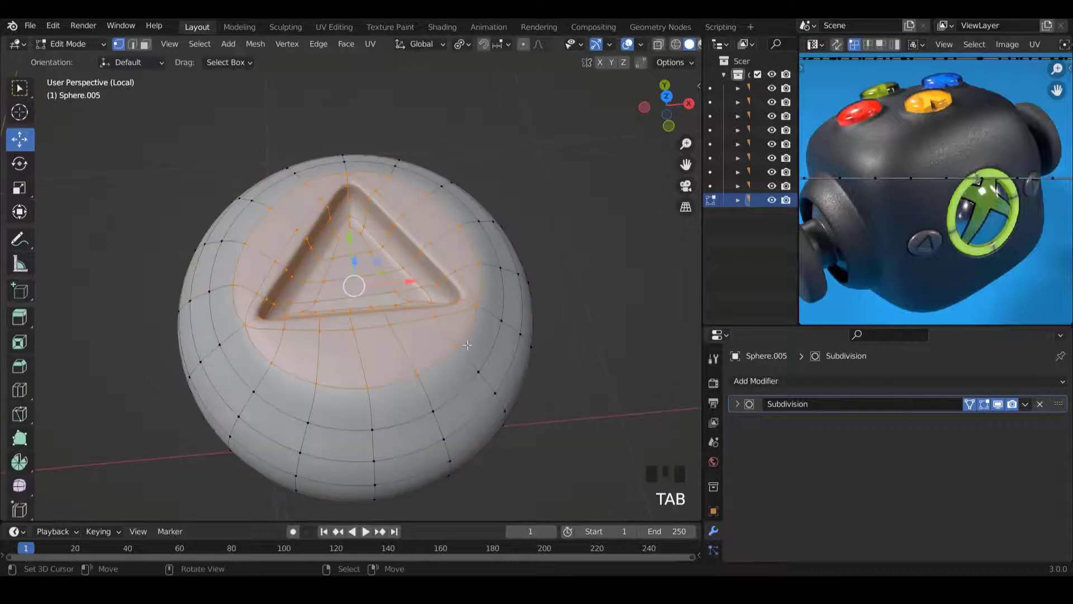
alt+right_click(456, 377)
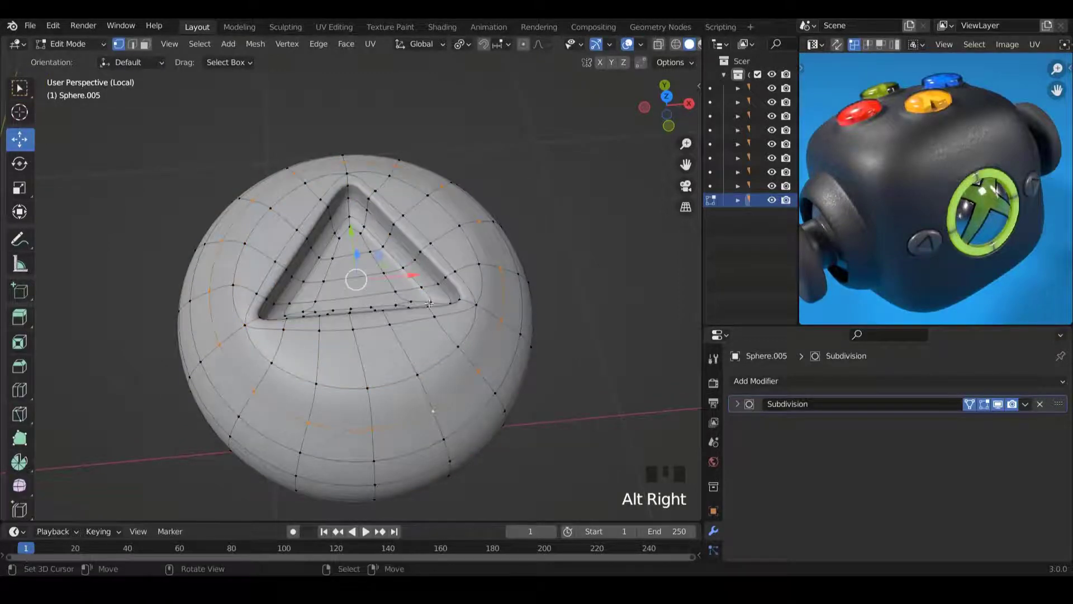
key(ctrl+z)
key(ctrl+z)
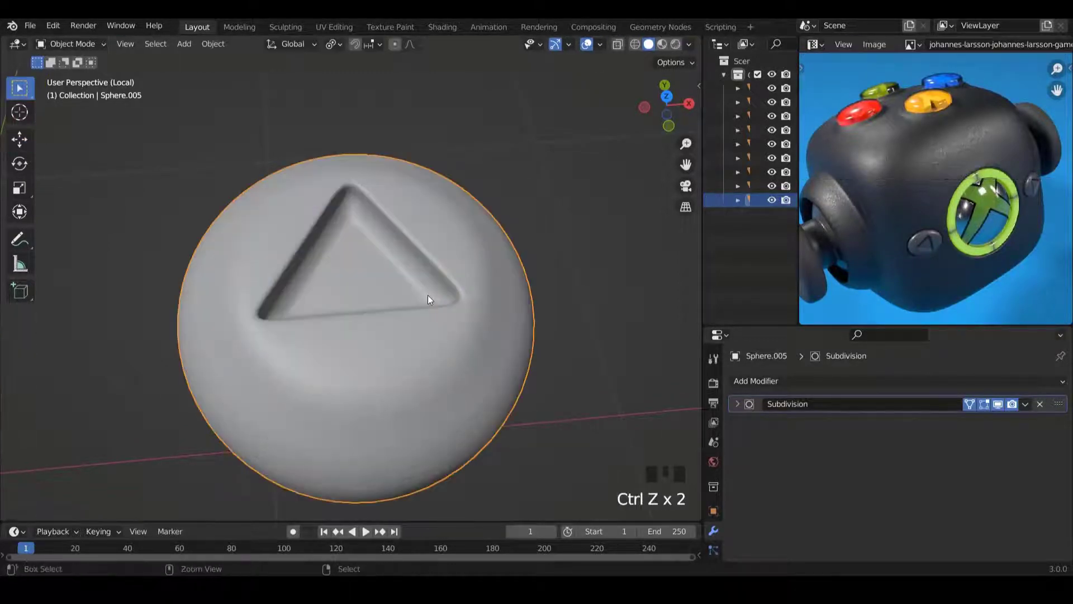
key(Tab)
Lower the selected triangle region along Z to flatten the button's top, checking the shape in Object Mode.
middle_drag(377, 246, 372, 223)
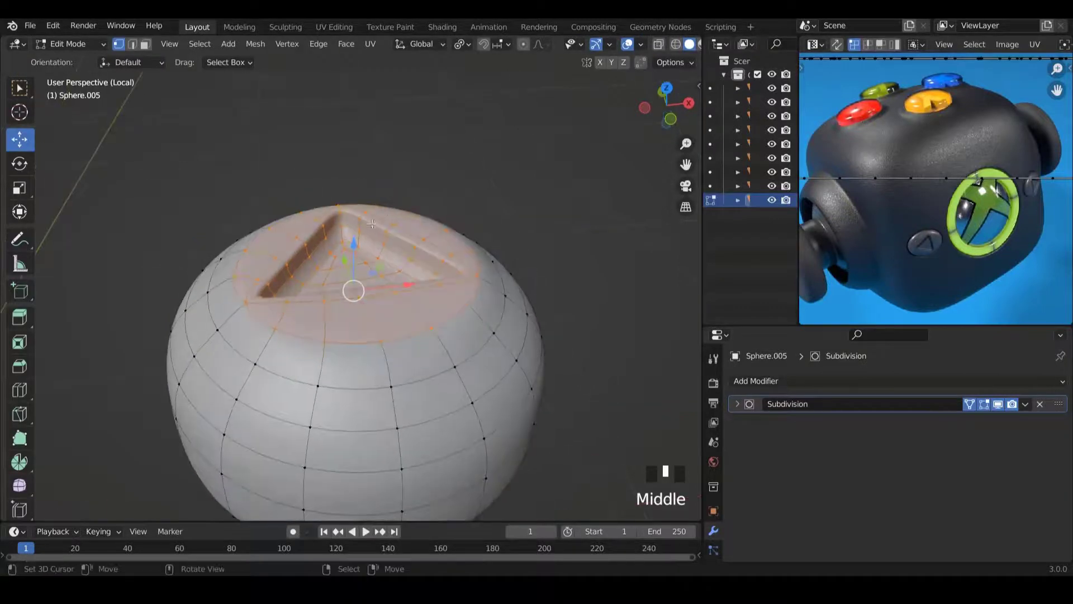
scroll(372, 223, up, 2)
drag(358, 243, 355, 300)
key(Tab)
scroll(364, 268, down, 3)
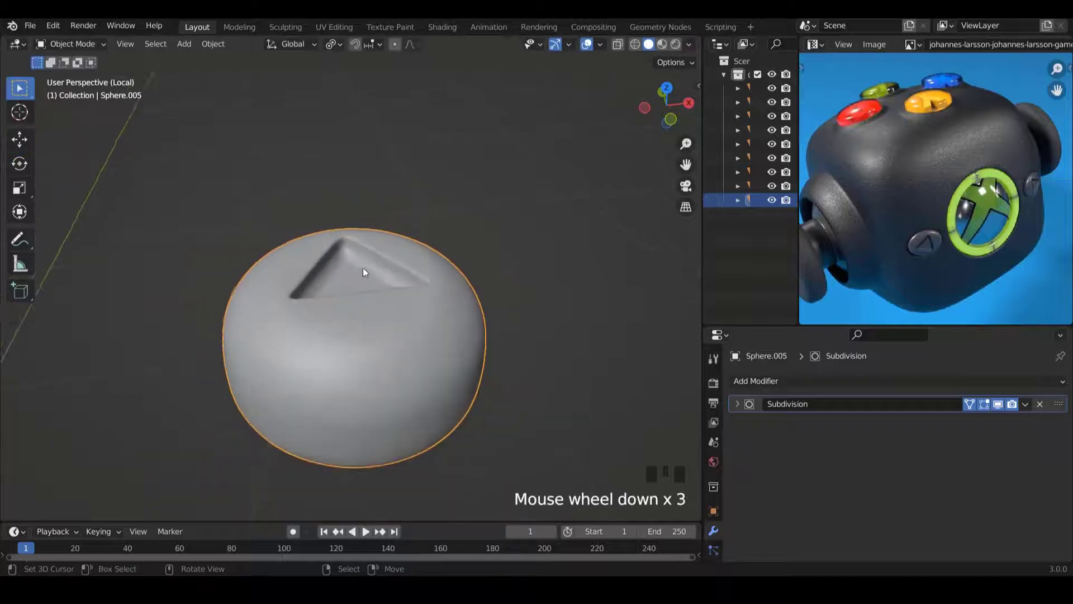
mouse_move(363, 268)
middle_down()
mouse_move(351, 310)
mouse_move(349, 273)
middle_up()
scroll(349, 273, up, 2)
key(Tab)
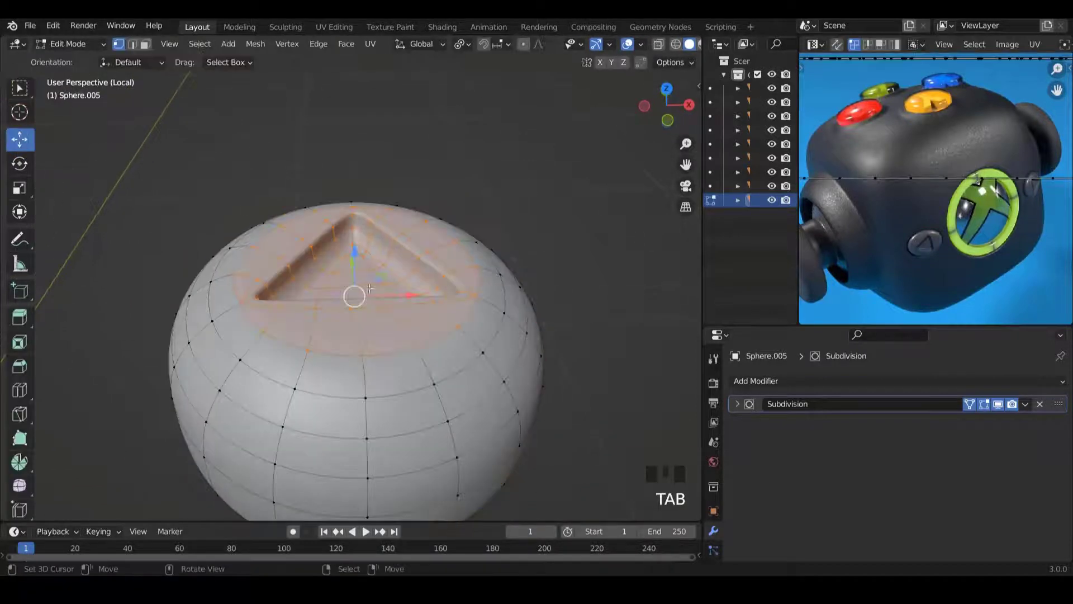
Nudge the selected triangle region a further 0.000742 m down along Z.
shift+drag(352, 249, 351, 254)
key(ctrl+z)
middle_drag(352, 258, 359, 233)
drag(359, 233, 359, 236)
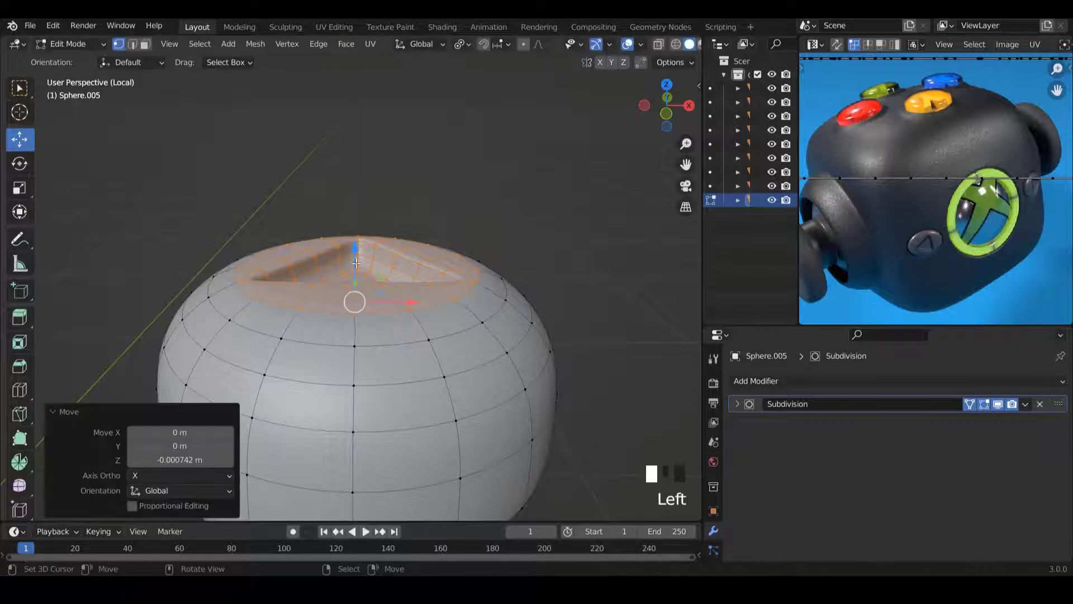
Dissolve the first edge loop outside the triangle region on the button top and inspect the resulting side profile.
middle_drag(358, 236, 417, 280)
alt+right_click(424, 315)
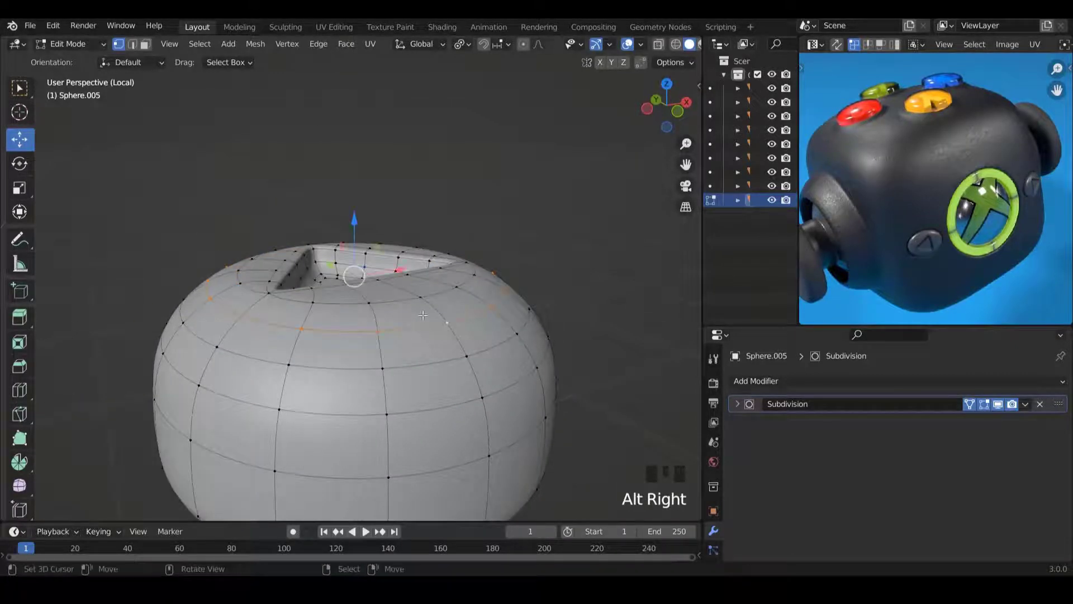
key(x)
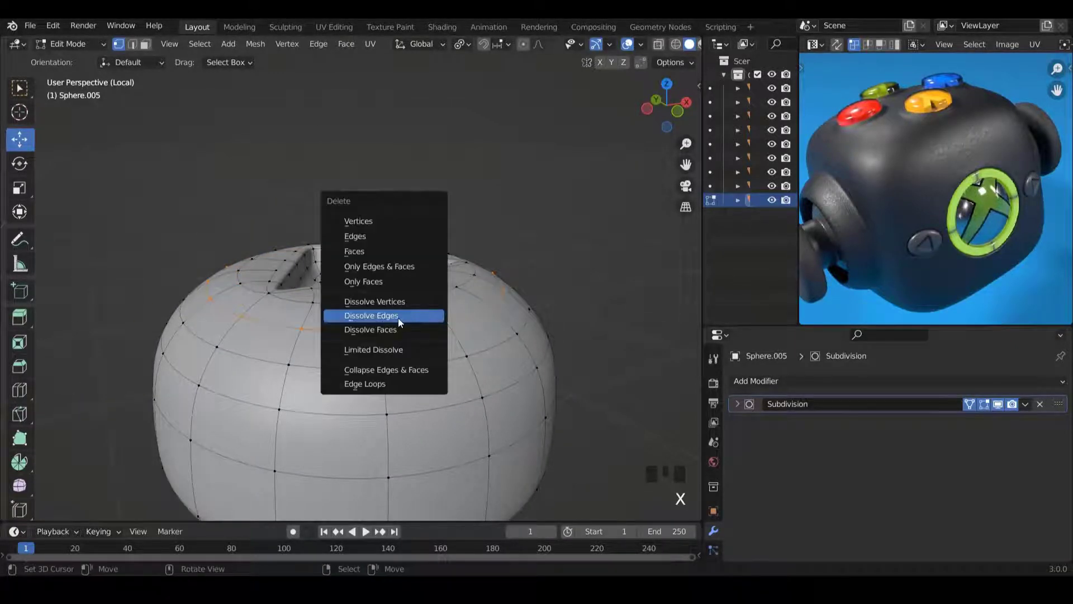
click(398, 318)
key(Tab)
scroll(397, 264, down, 2)
middle_drag(397, 264, 354, 263)
key(Tab)
middle_drag(432, 368, 446, 335)
key(Tab)
key(Tab)
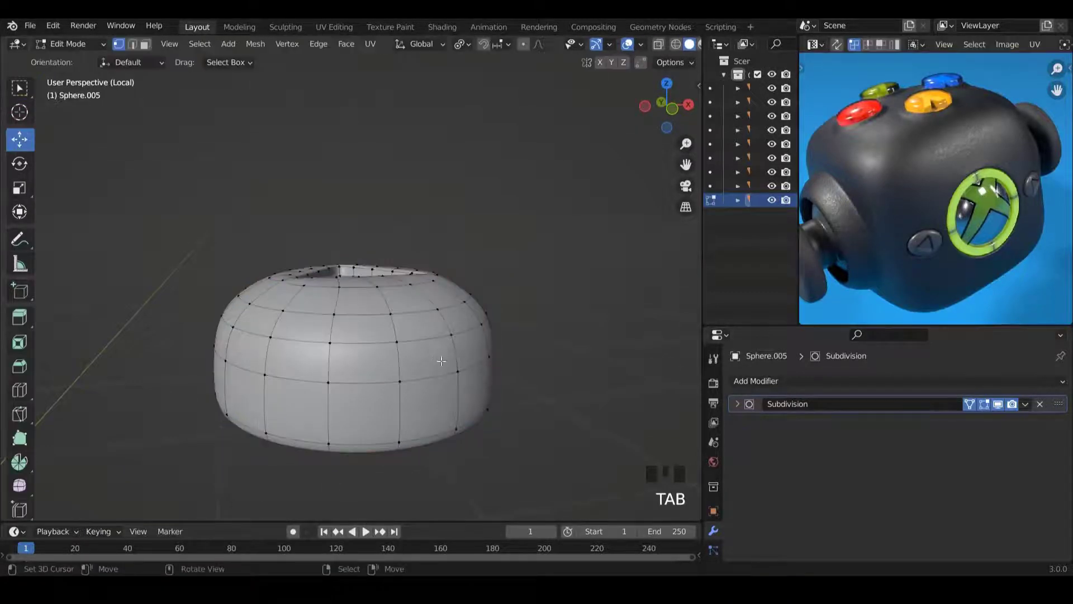
Dissolve another horizontal edge loop around the upper side of the button and return to Object Mode.
alt+right_click(423, 337)
key(x)
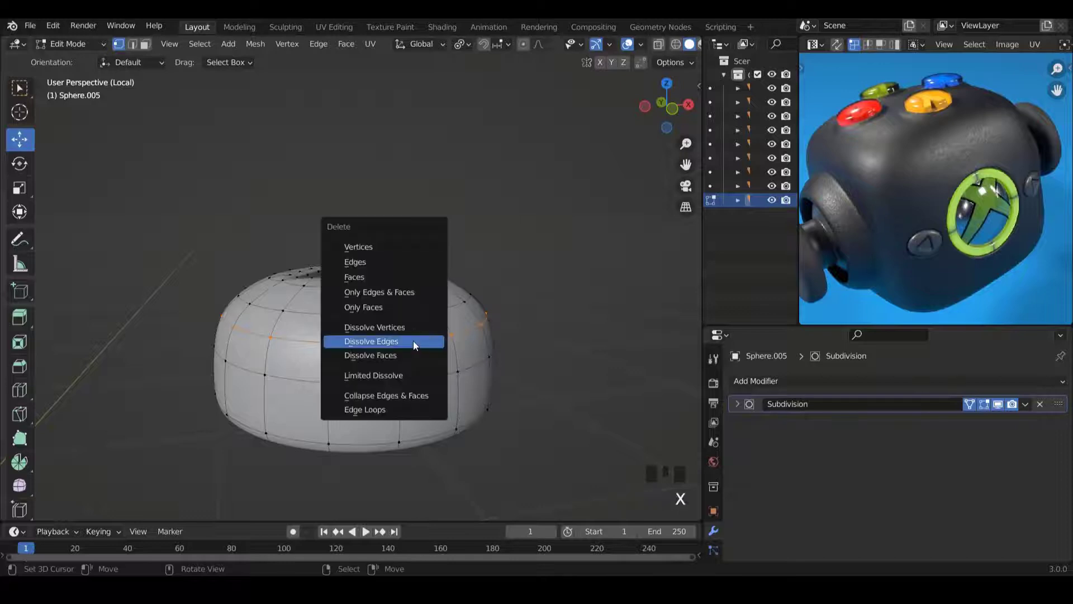
click(414, 341)
middle_drag(413, 341, 408, 357)
key(Tab)
scroll(373, 279, down, 4)
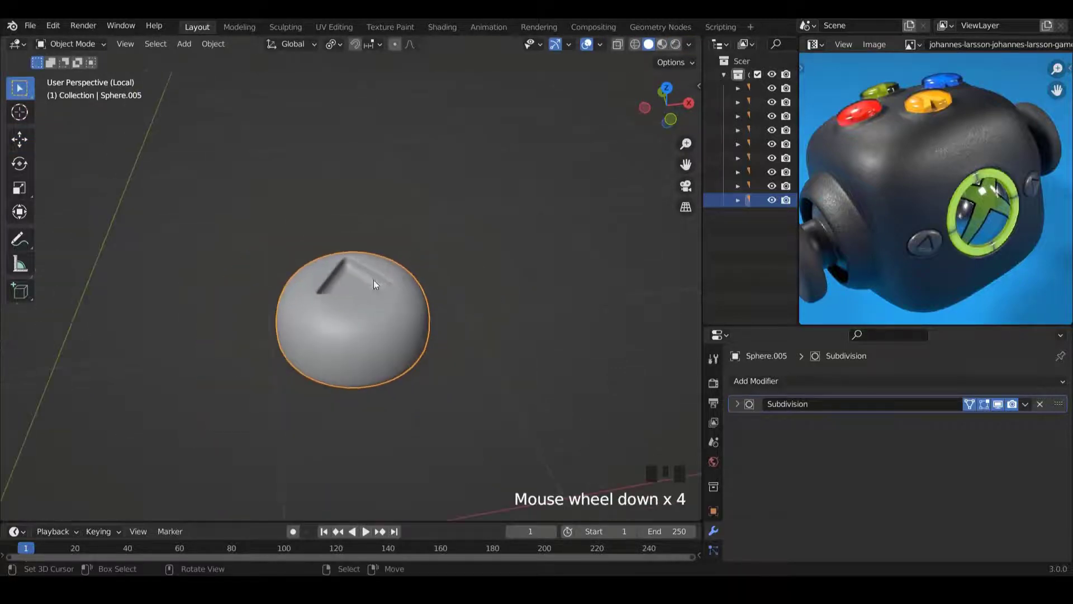
Examine the button's profile and the triangle's corner from several angles, comparing the shading with the edge flow.
middle_drag(374, 280, 362, 340)
scroll(365, 267, up, 4)
middle_drag(365, 267, 471, 139)
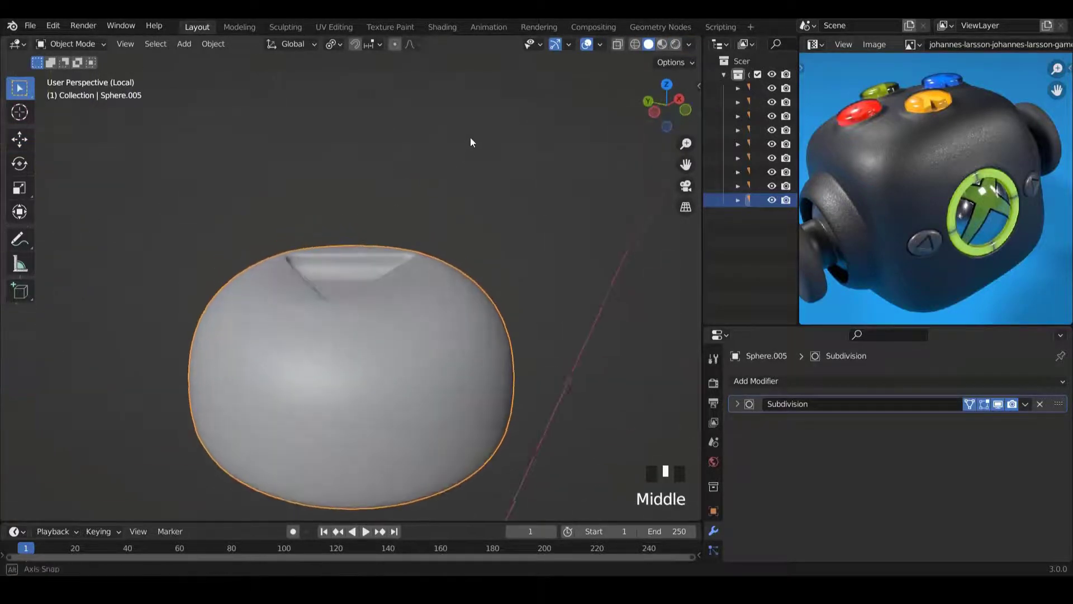
scroll(427, 183, up, 3)
middle_drag(426, 182, 320, 284)
key(Tab)
scroll(347, 223, down, 1)
ctrl+scroll(320, 284, down, 5)
scroll(327, 288, up, 3)
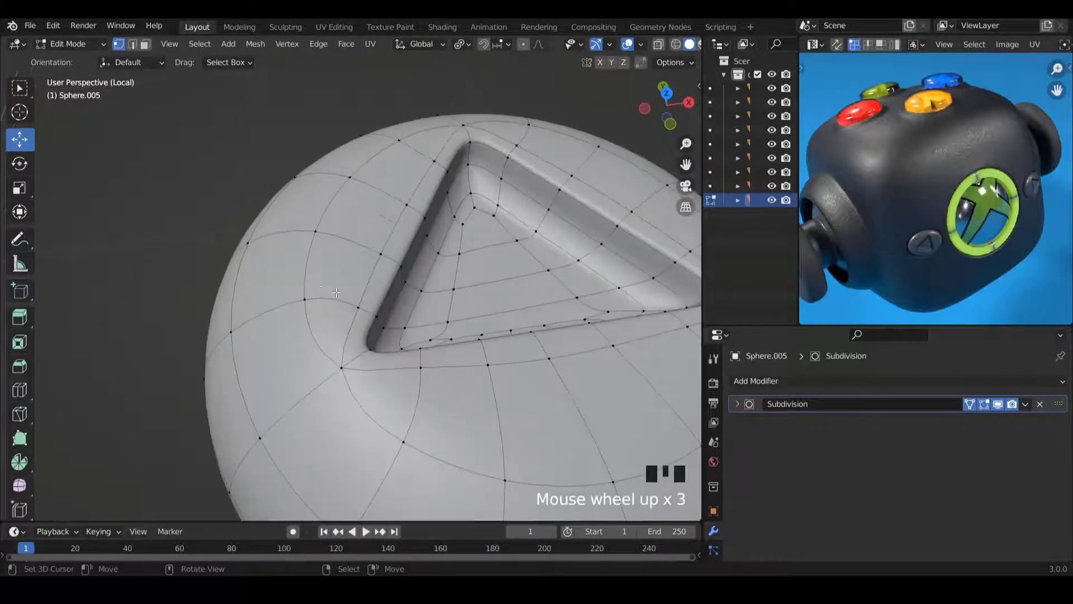
middle_drag(349, 334, 327, 327)
key(Tab)
scroll(309, 315, down, 2)
key(Tab)
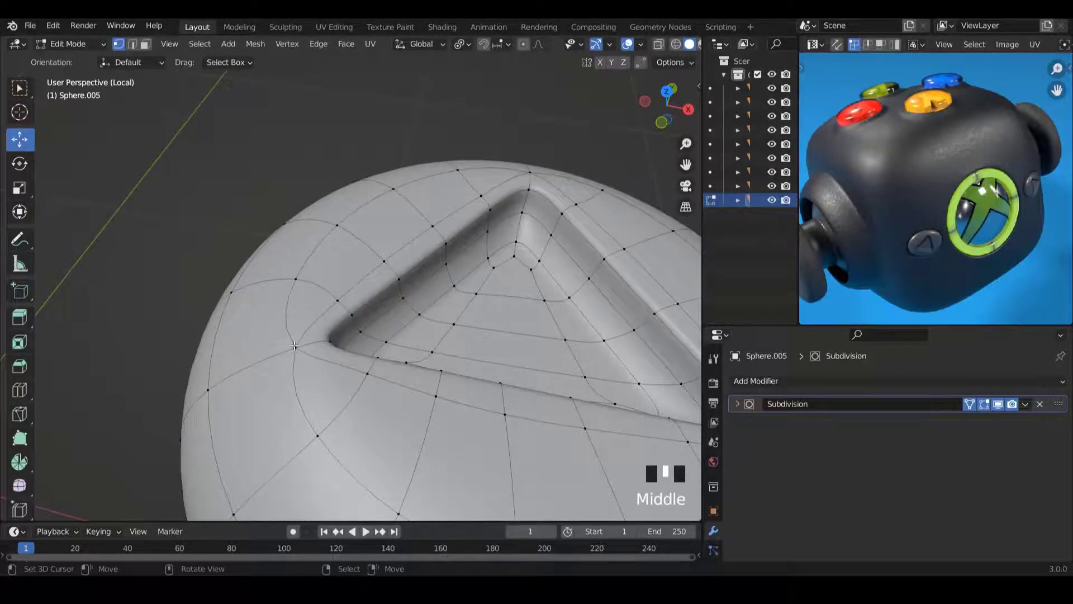
Examine the whole enlarged triangle recess and the surrounding button surface at different zoom levels in Object and Edit Mode.
middle_drag(357, 378, 339, 251)
key(Tab)
scroll(380, 300, down, 4)
ctrl+scroll(359, 324, up, 4)
scroll(359, 325, up, 1)
scroll(338, 251, down, 3)
middle_drag(358, 307, 441, 257)
scroll(385, 347, up, 2)
key(Tab)
scroll(411, 312, up, 3)
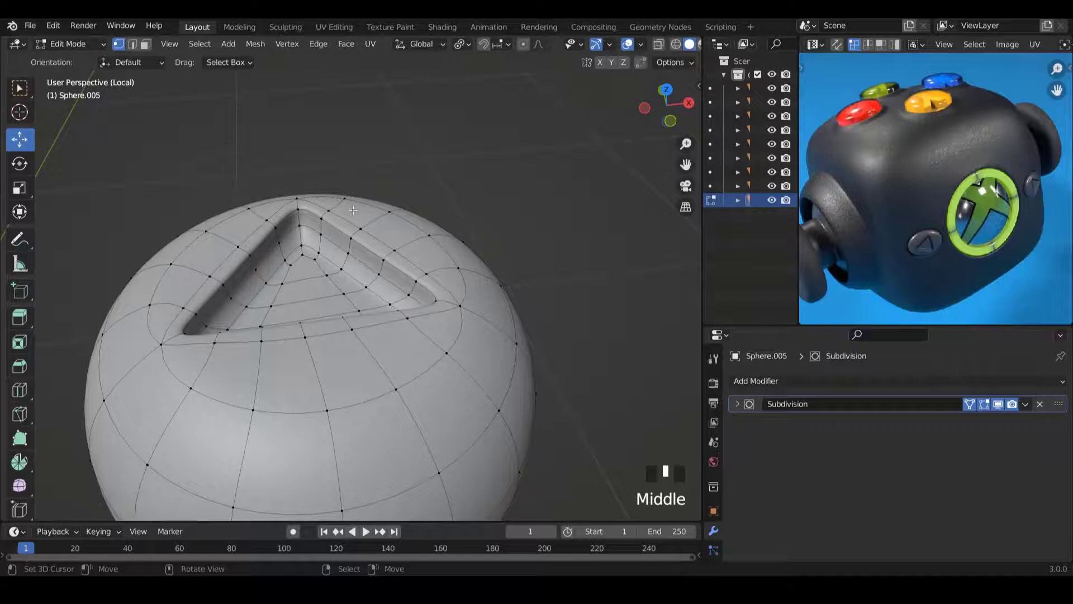
middle_drag(353, 210, 378, 278)
key(Tab)
scroll(361, 274, down, 5)
scroll(363, 277, up, 5)
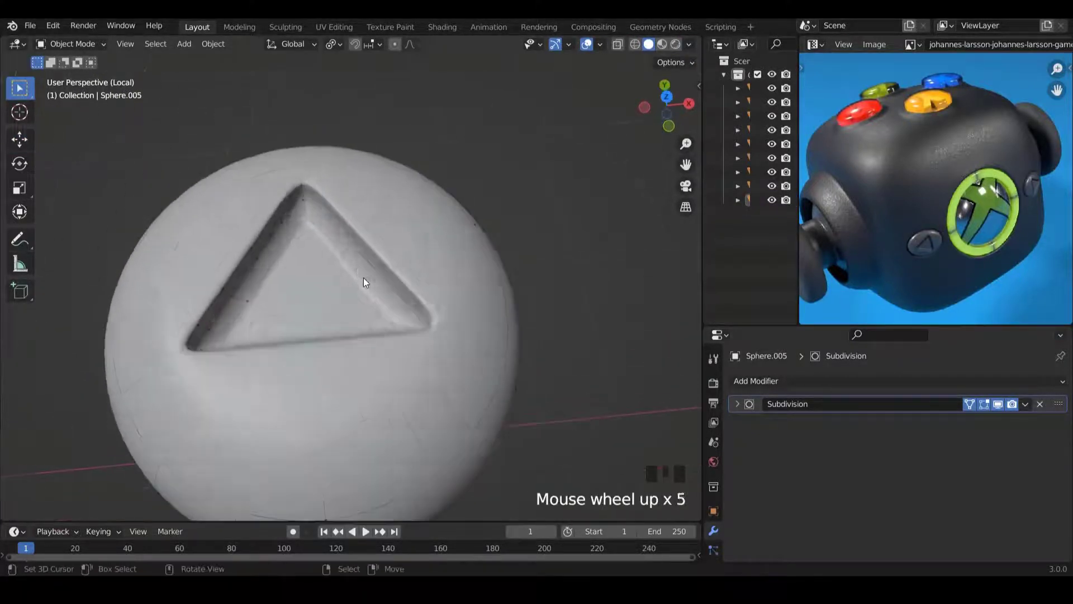
key(Tab)
scroll(348, 261, up, 3)
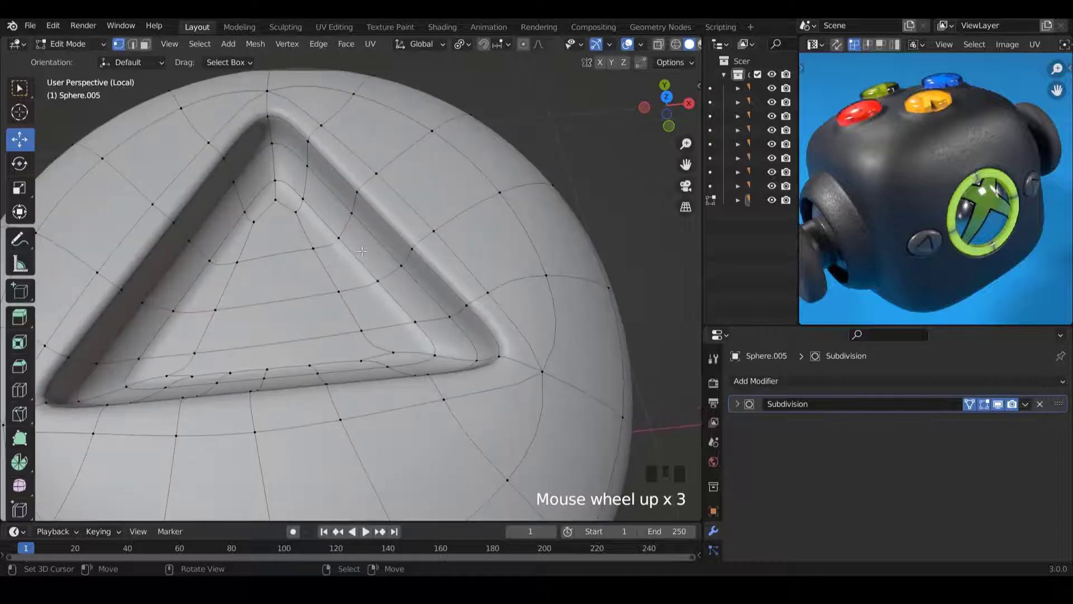
Leave Edit Mode and the button's local view, and show the whole character in right orthographic view.
key(Tab)
scroll(374, 269, down, 6)
middle_drag(380, 278, 350, 270)
key(KP_Divide)
scroll(387, 278, down, 3)
key(KP_3)
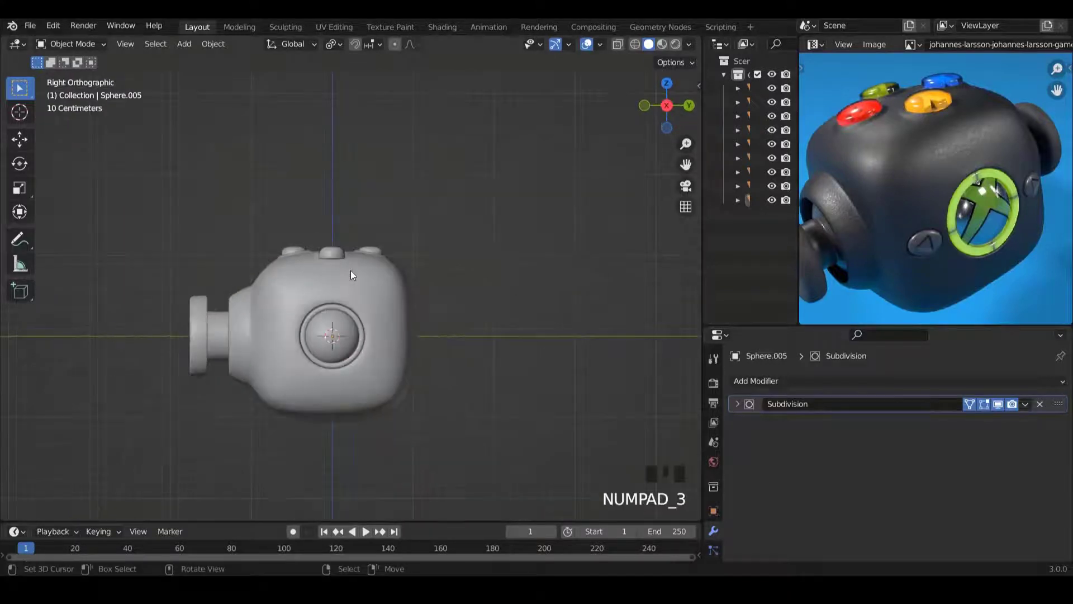
Select the character's main body and enter Edit Mode on it in the right orthographic view.
scroll(350, 268, up, 3)
ctrl+scroll(347, 259, down, 5)
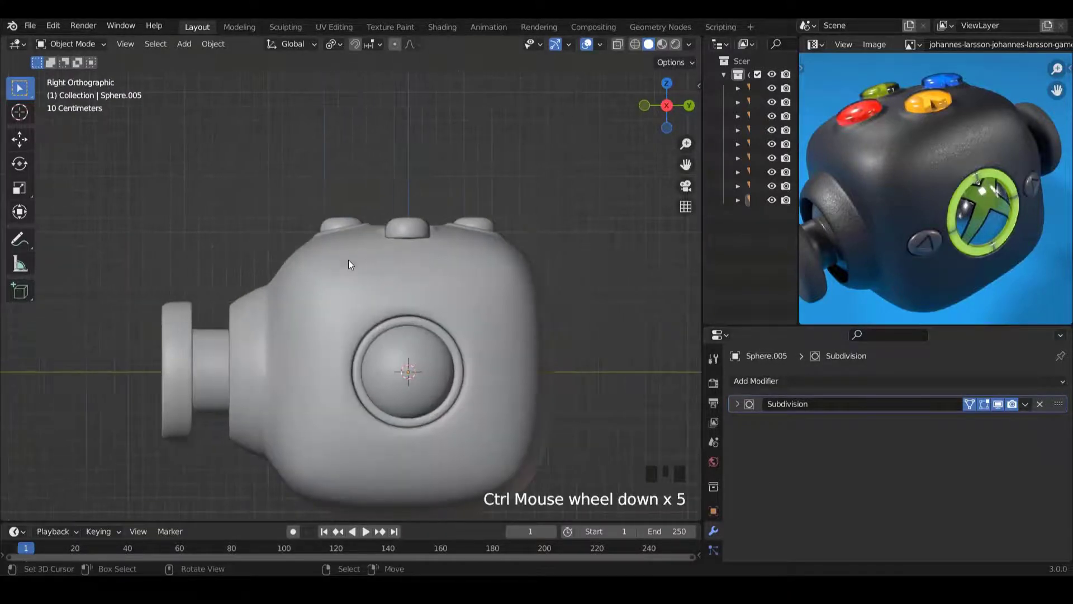
shift+scroll(348, 259, down, 5)
scroll(354, 233, up, 2)
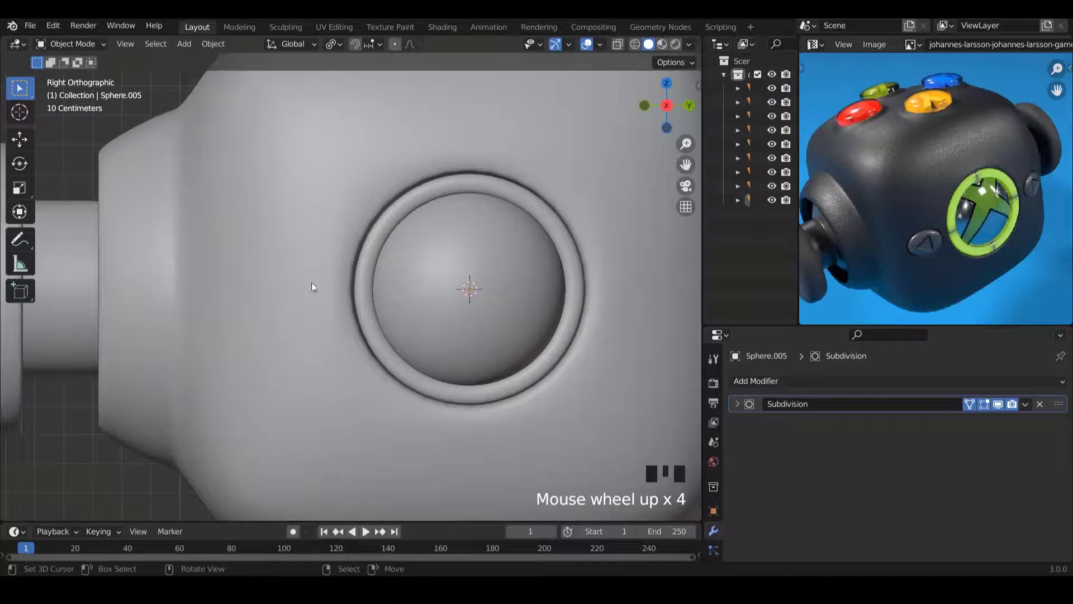
right_click(287, 282)
key(Tab)
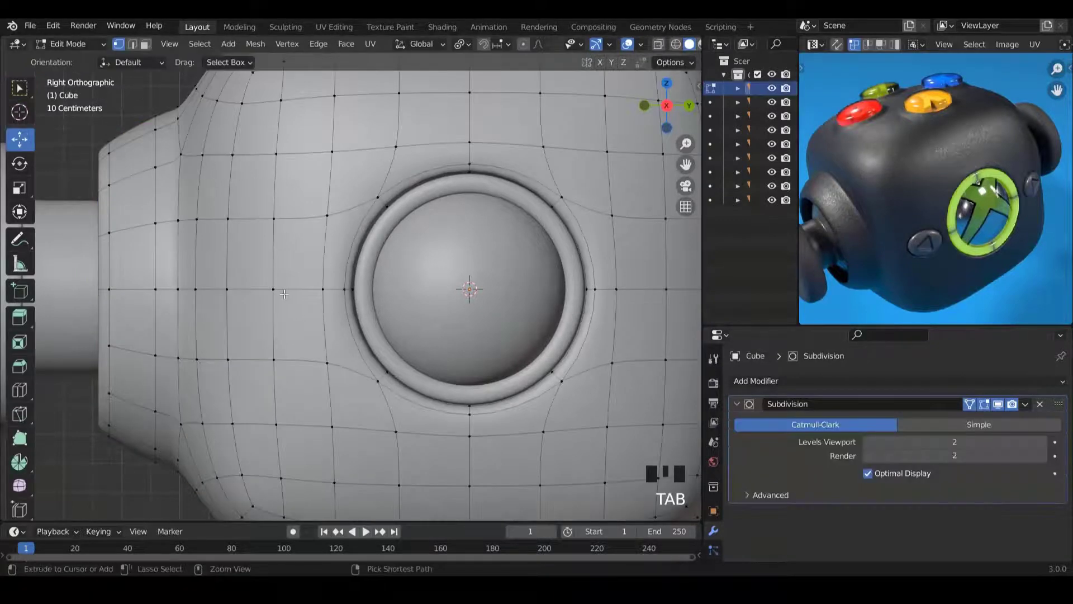
Vertex-bevel the two body vertices on the horizontal midline, one on each side of the round eye ring, to a 0.362 m width.
ctrl+scroll(225, 302, up, 3)
right_click(217, 288)
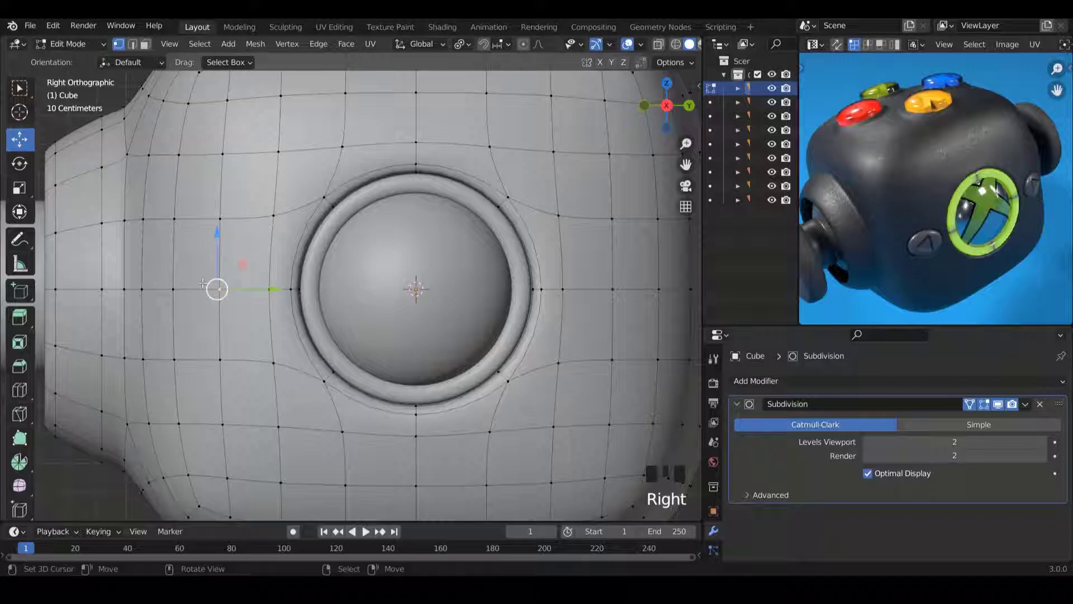
scroll(224, 289, down, 3)
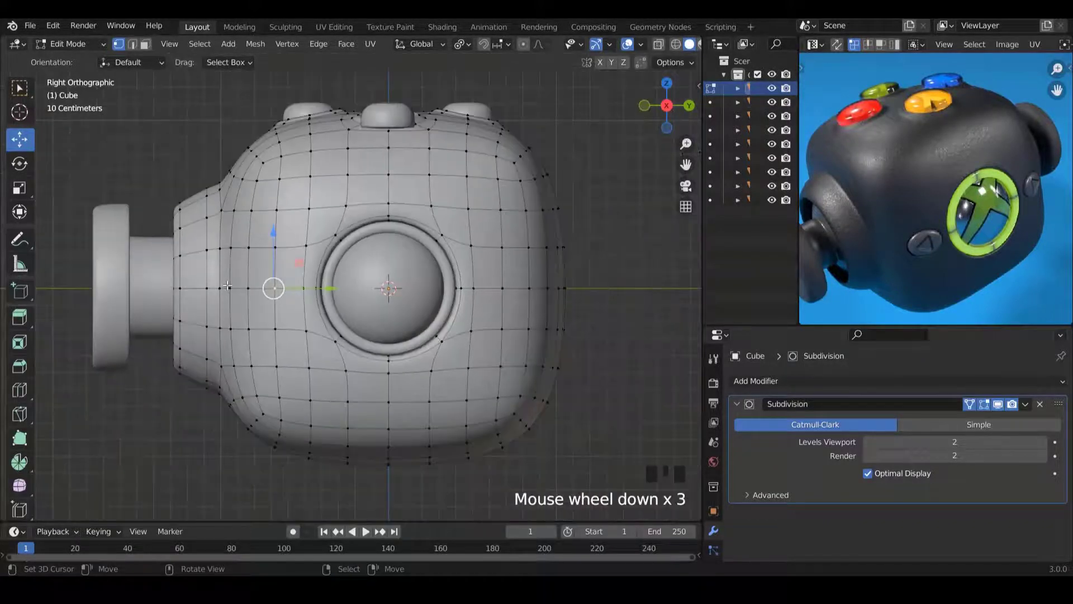
ctrl+scroll(184, 290, up, 1)
scroll(160, 301, up, 3)
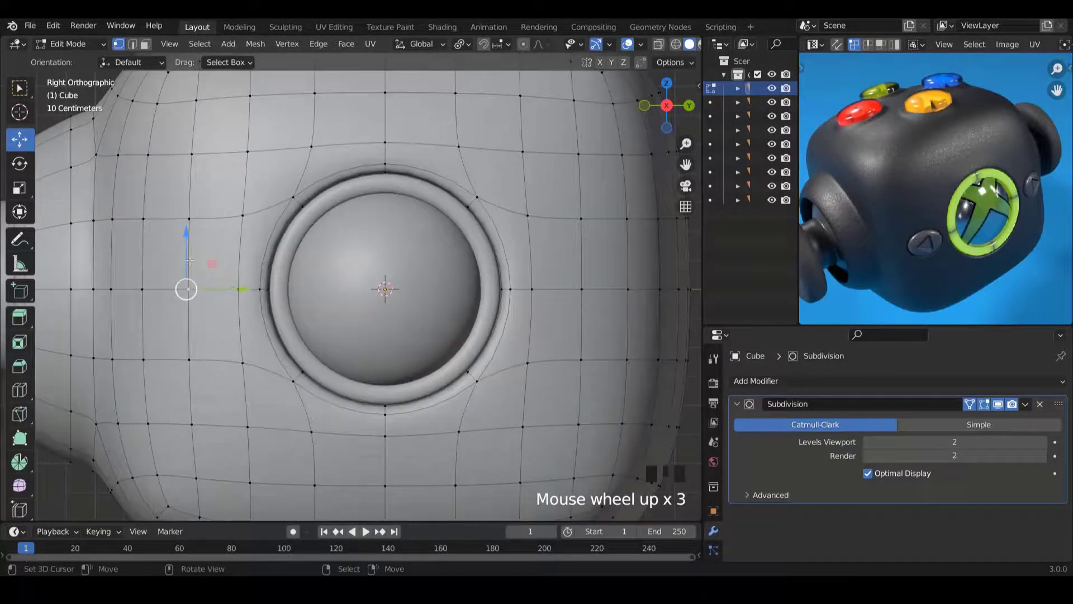
shift+right_click(588, 289)
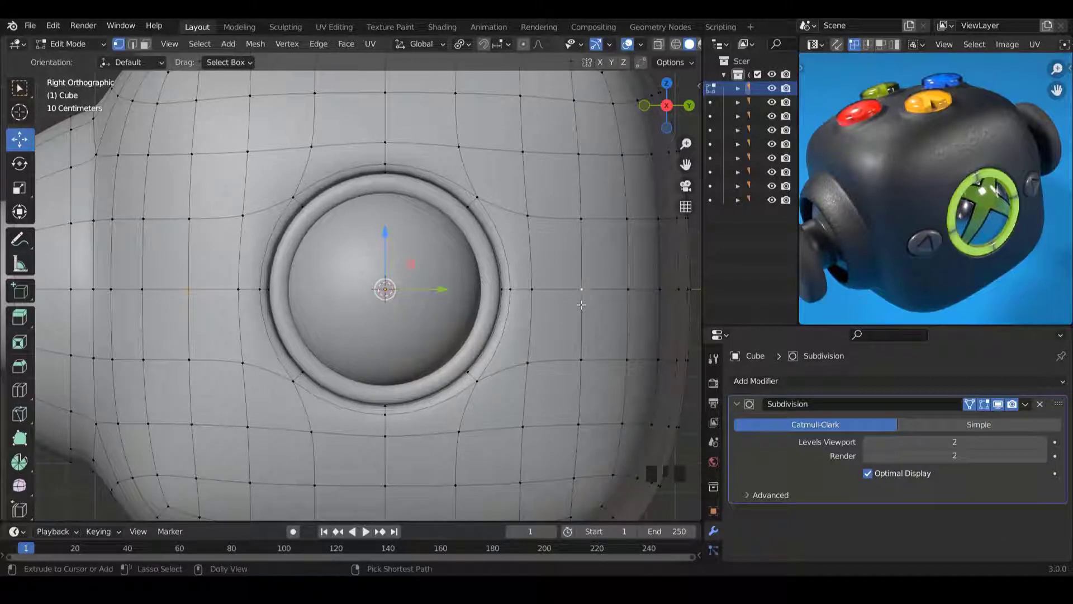
key(ctrl+shift+b)
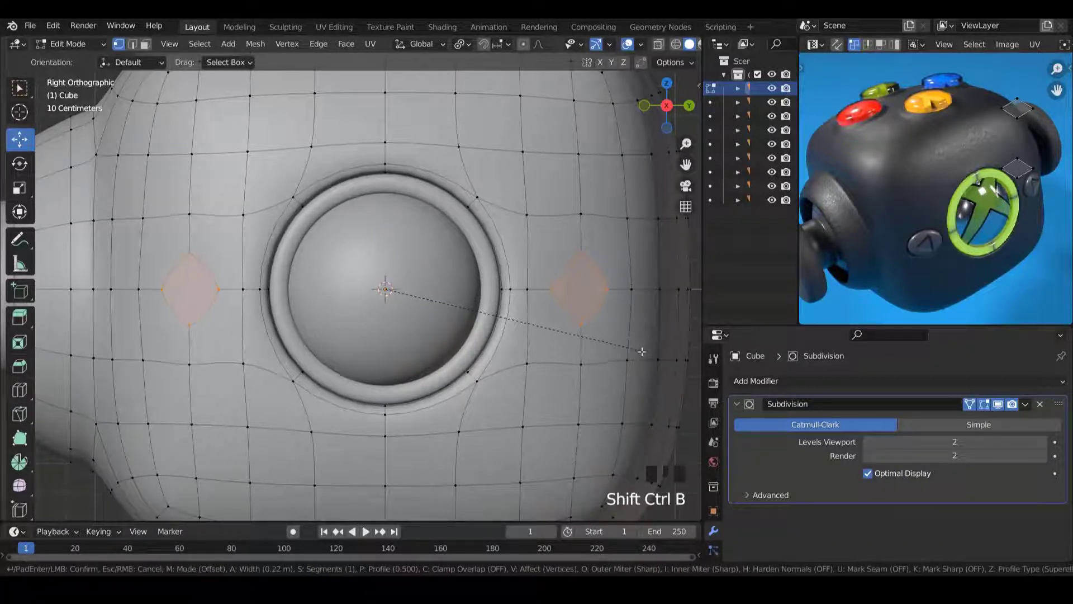
click(675, 380)
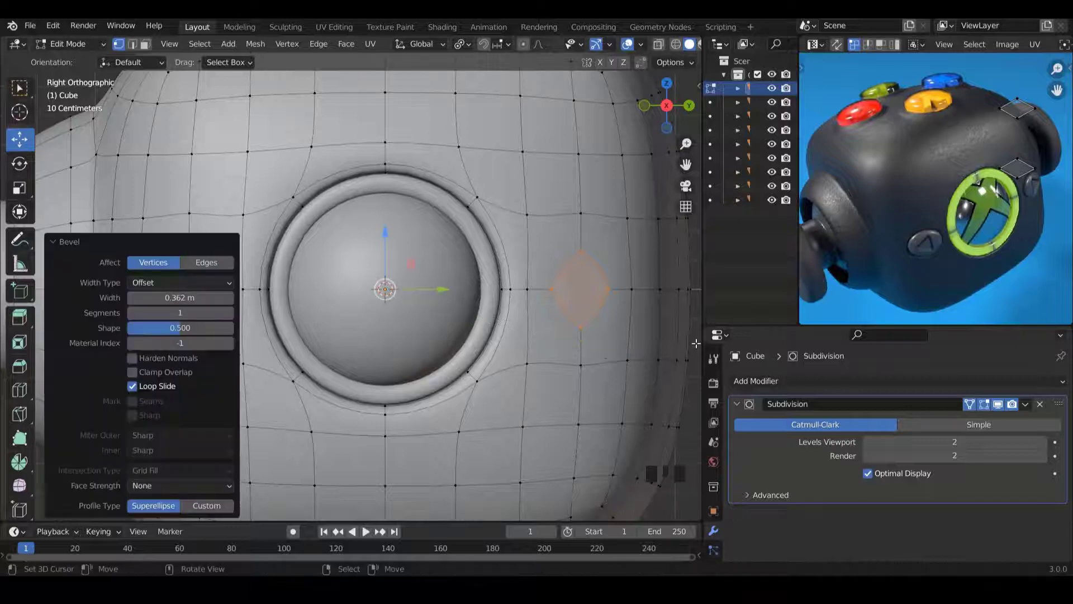
scroll(581, 316, down, 5)
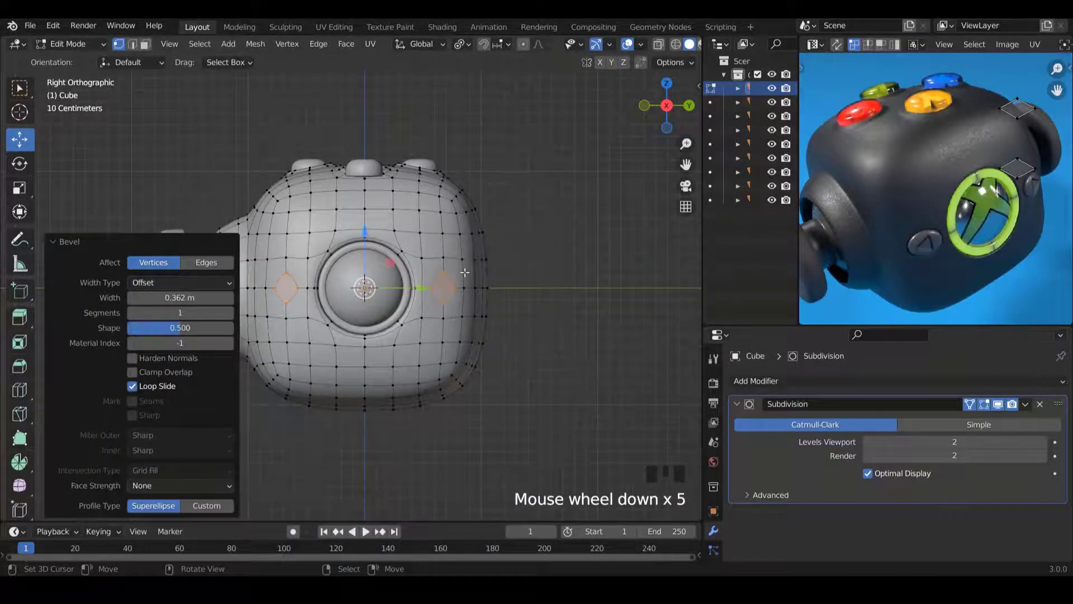
scroll(465, 272, up, 4)
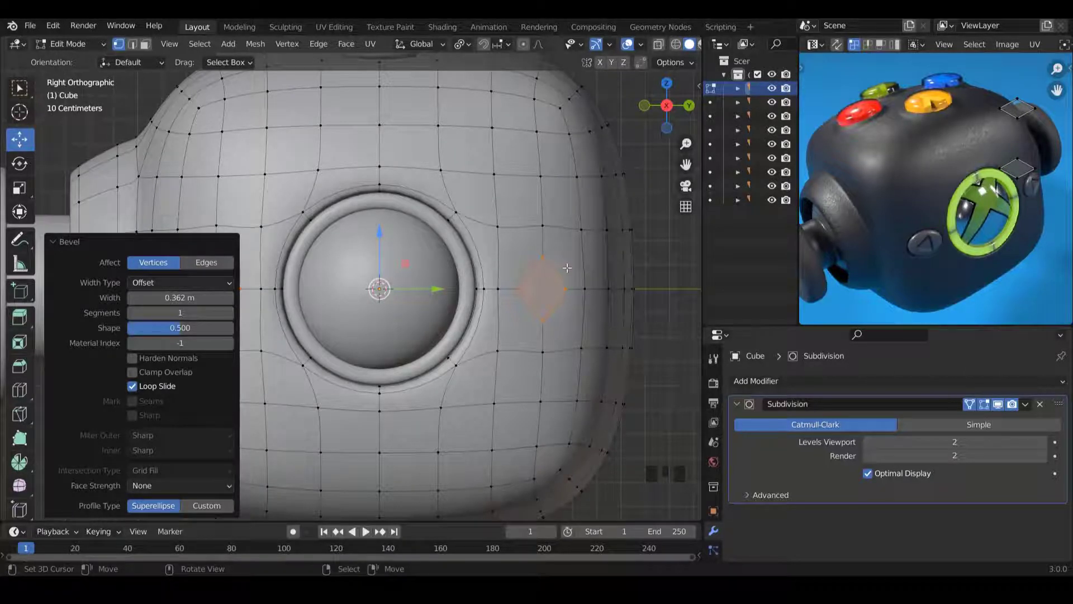
Reshape the two beveled diamond faces beside the eye ring with LoopTools Circle.
scroll(560, 270, down, 4)
middle_drag(561, 270, 473, 308)
key(w)
mouse_move(449, 223)
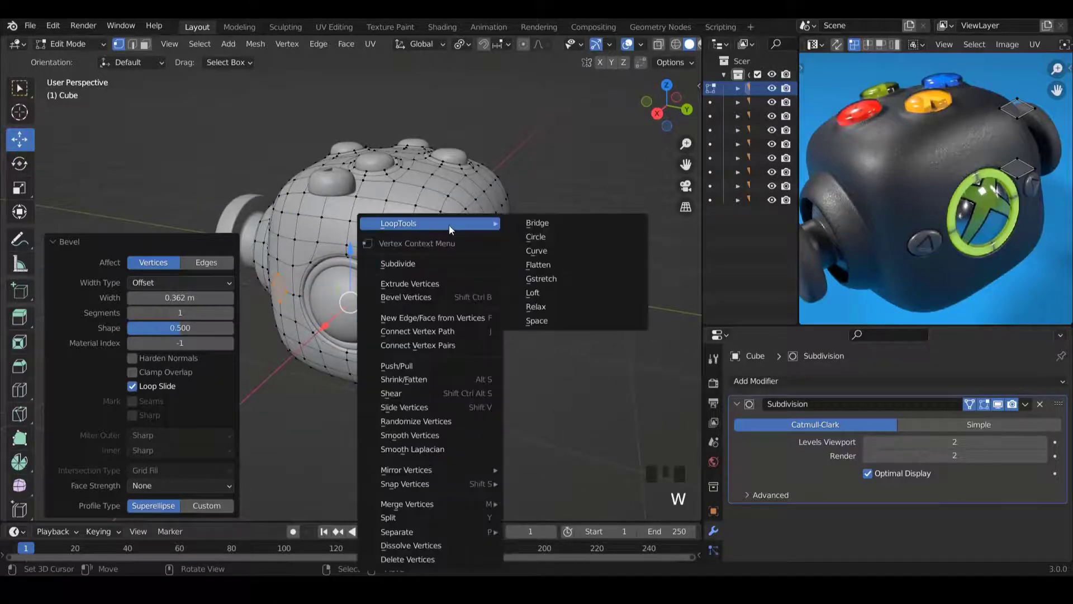
click(542, 239)
Scale up the two four-sided faces on either side of the eye ring.
middle_drag(463, 307, 516, 351)
scroll(419, 308, up, 2)
key(s)
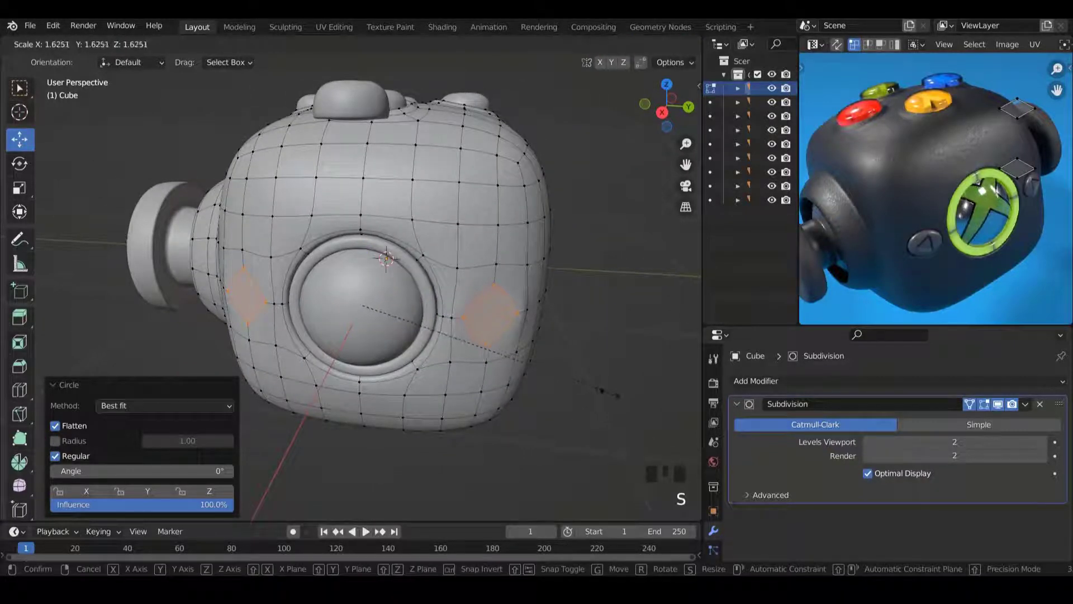
Enlarge the two circular face patches on either side of the front dome by a scale of 1.777.
click(630, 403)
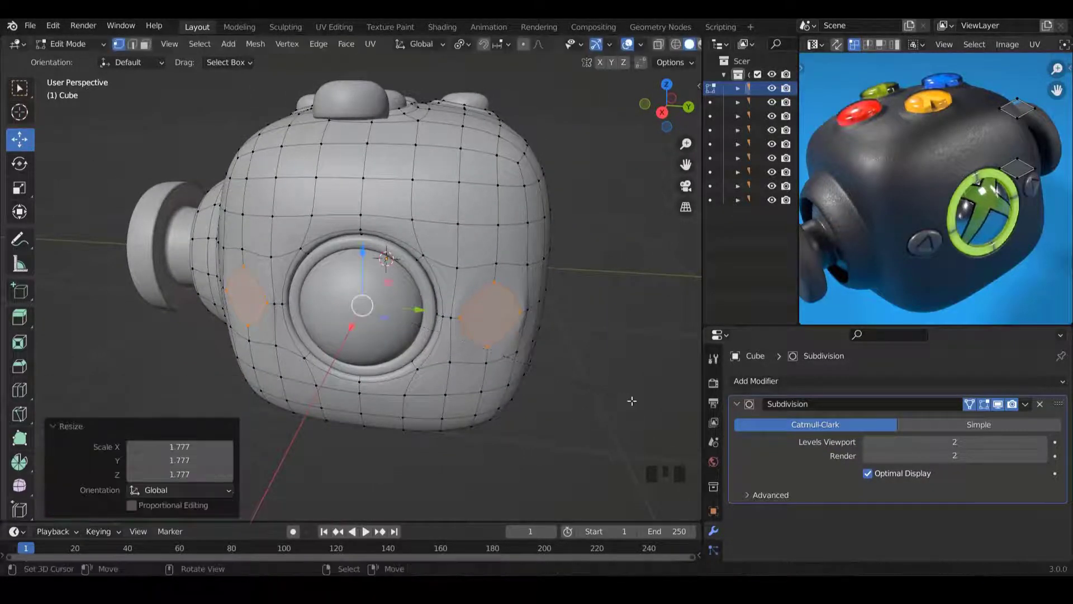
key(Tab)
middle_drag(467, 297, 412, 334)
scroll(417, 297, up, 2)
key(Tab)
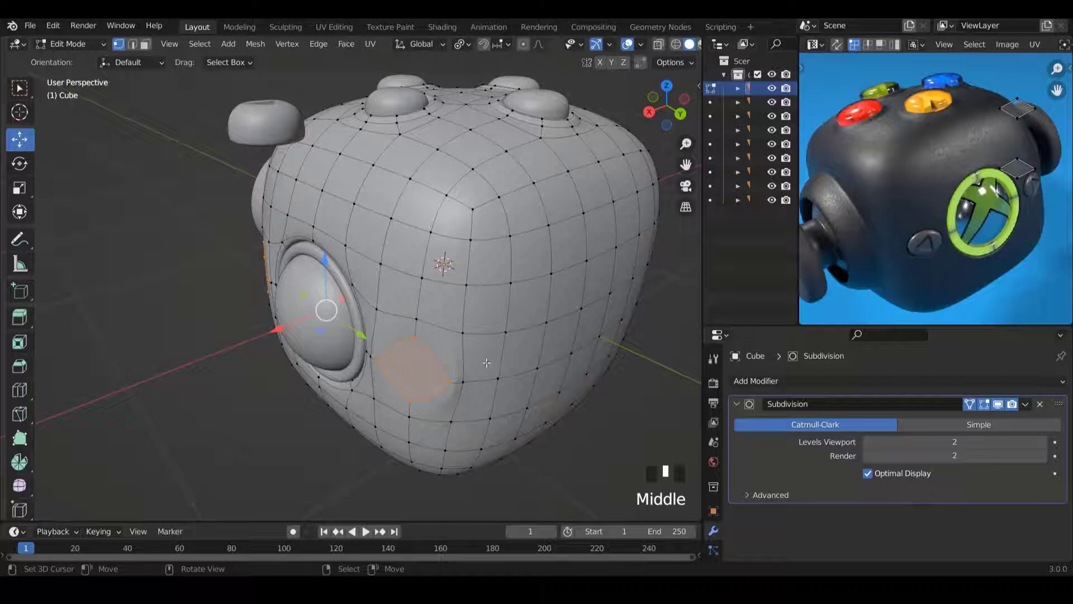
key(e)
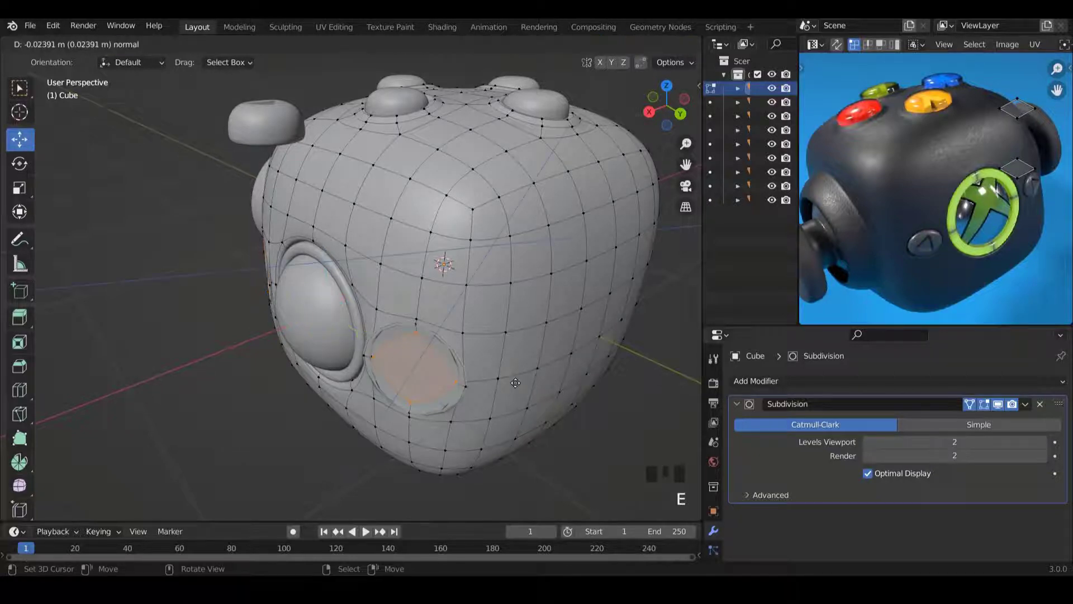
right_click(516, 382)
scroll(497, 386, down, 2)
key(s)
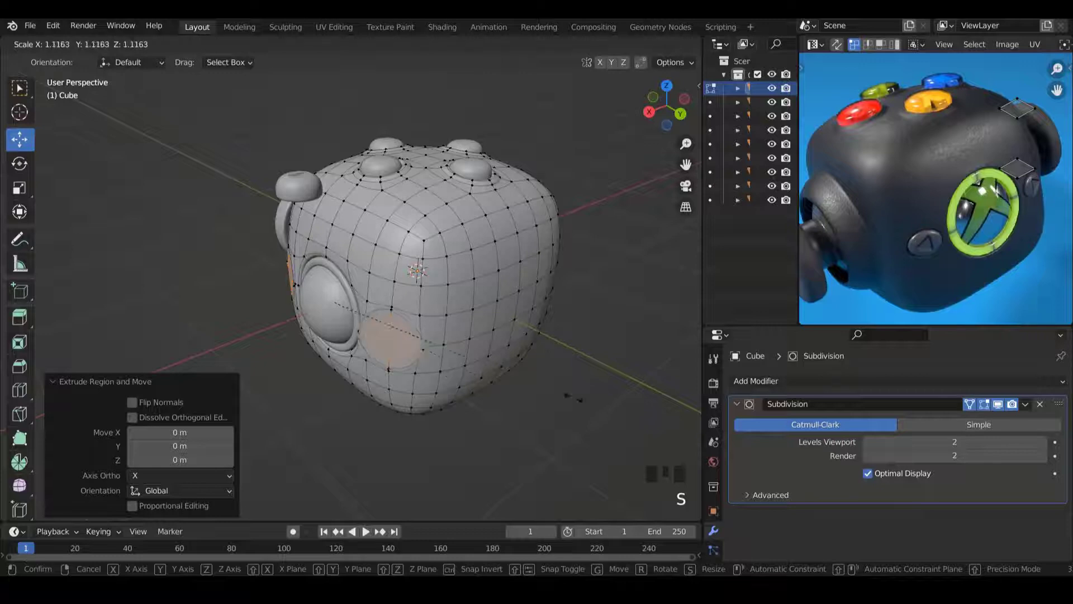
click(402, 342)
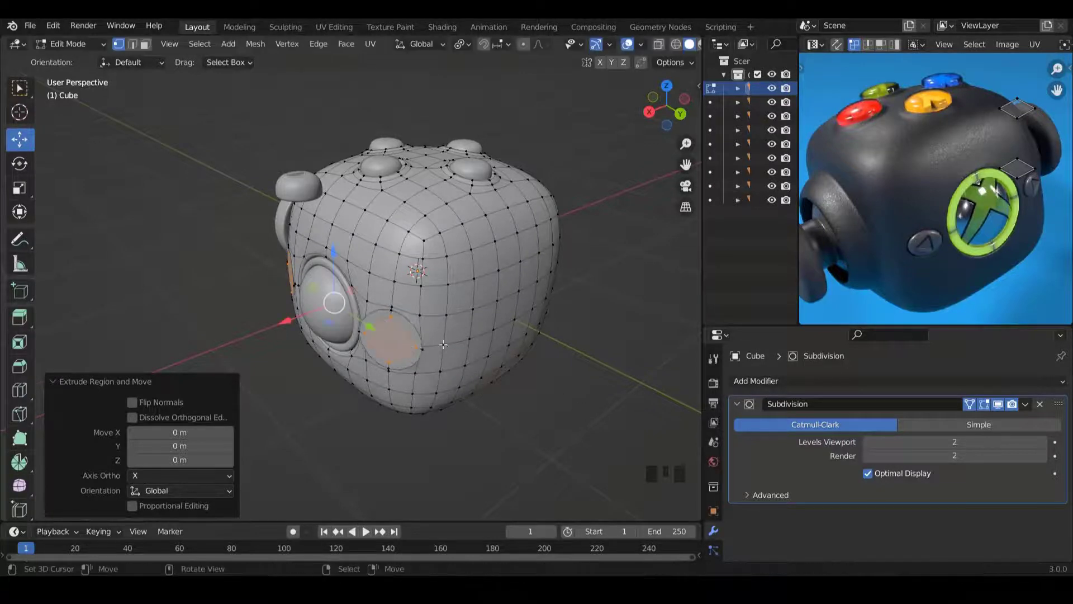
scroll(391, 319, up, 2)
middle_drag(386, 313, 285, 354)
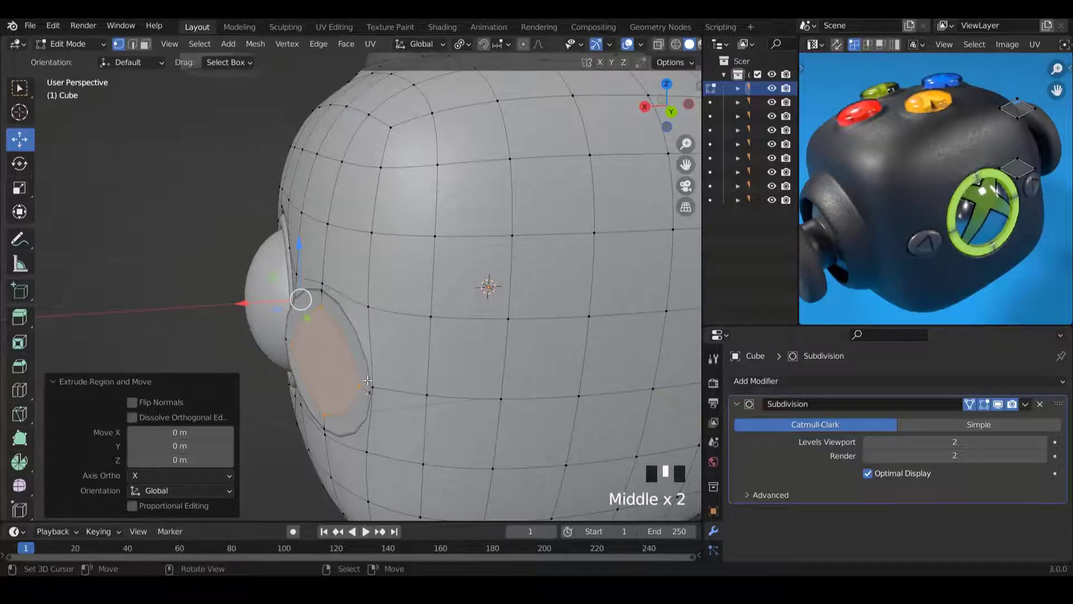
key(ctrl+2)
middle_drag(409, 382, 451, 383)
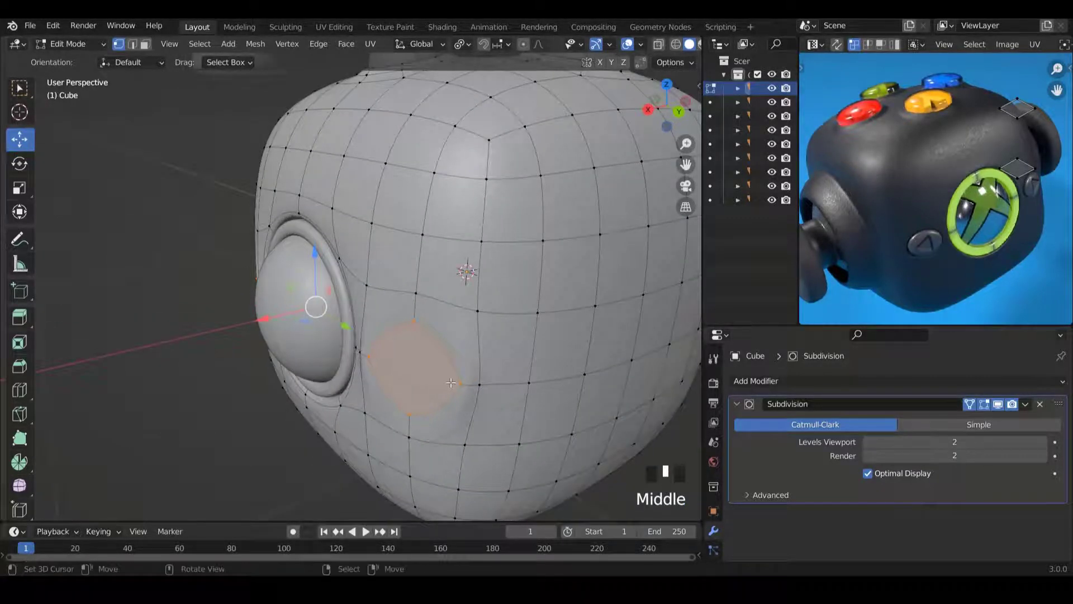
key(g)
right_click(494, 405)
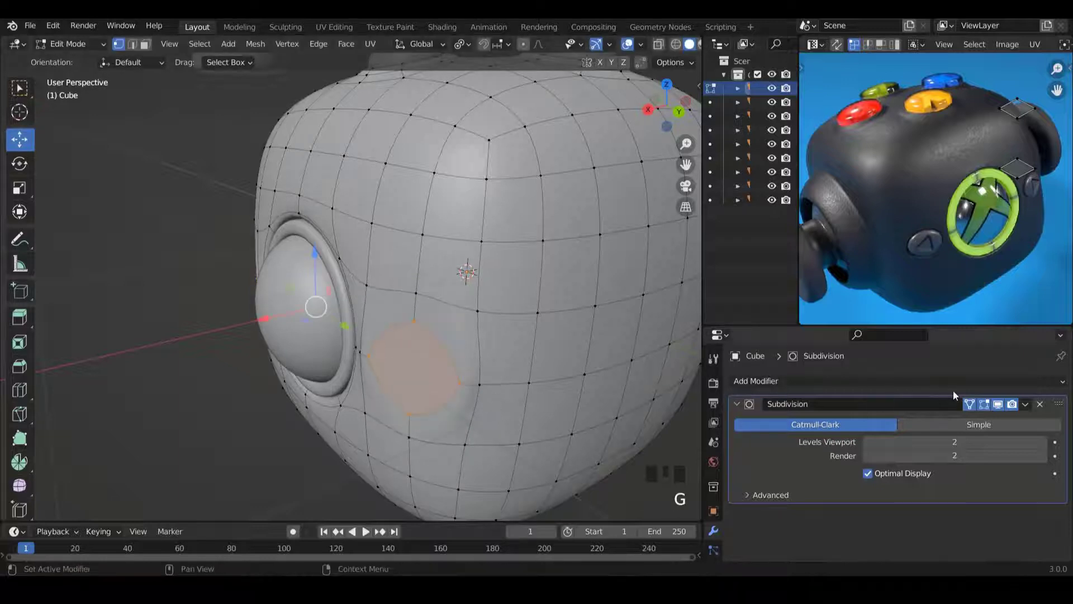
click(970, 405)
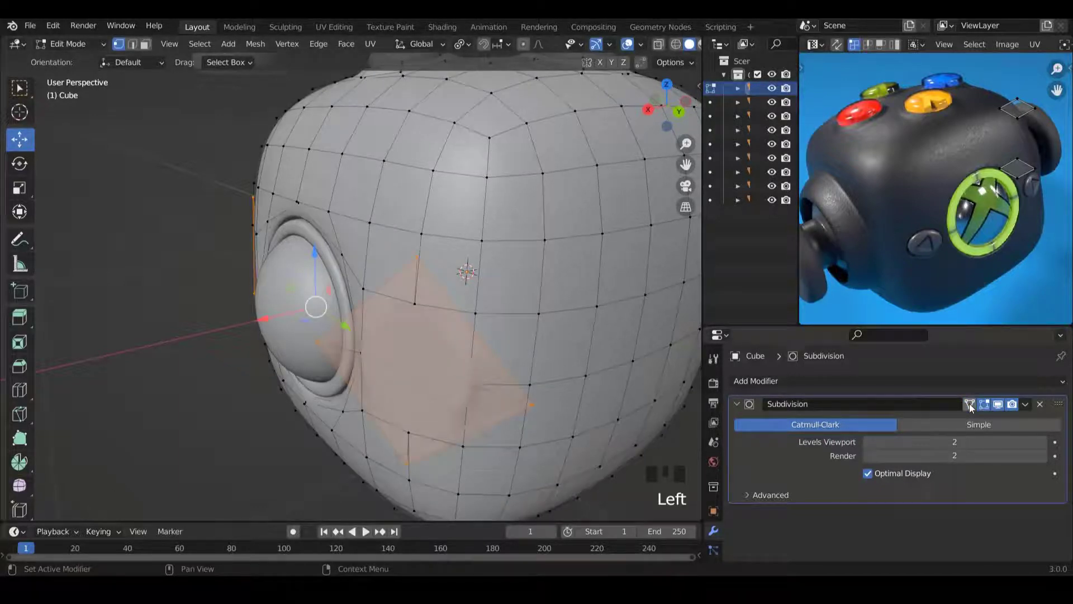
click(970, 404)
Extrude the two circular patches beside the dome in place and push them about 0.132 m into the body along X.
mouse_move(395, 327)
middle_down()
mouse_move(415, 284)
mouse_move(391, 343)
mouse_move(403, 341)
middle_up()
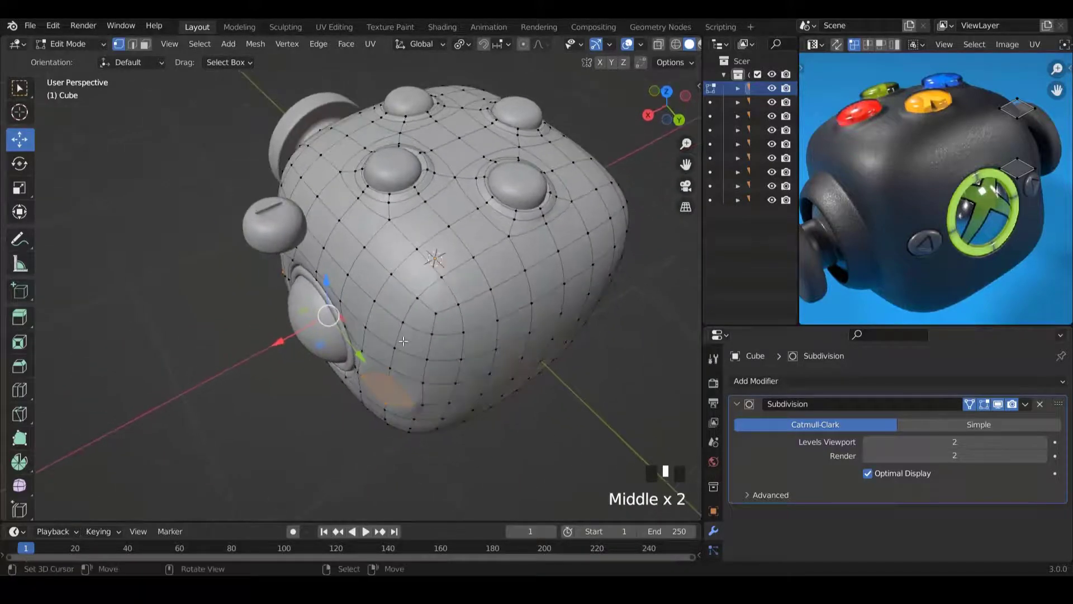
key(e)
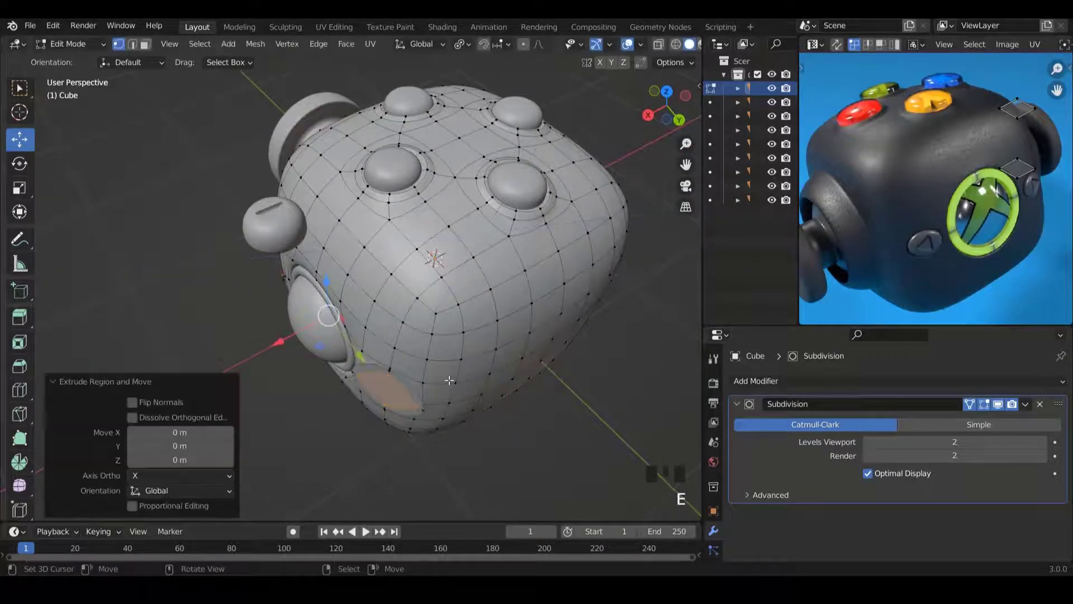
drag(284, 343, 300, 334)
middle_drag(301, 334, 503, 346)
Scale the recessed faces by 0.590, then inset them to add an inner ring in each recess.
key(s)
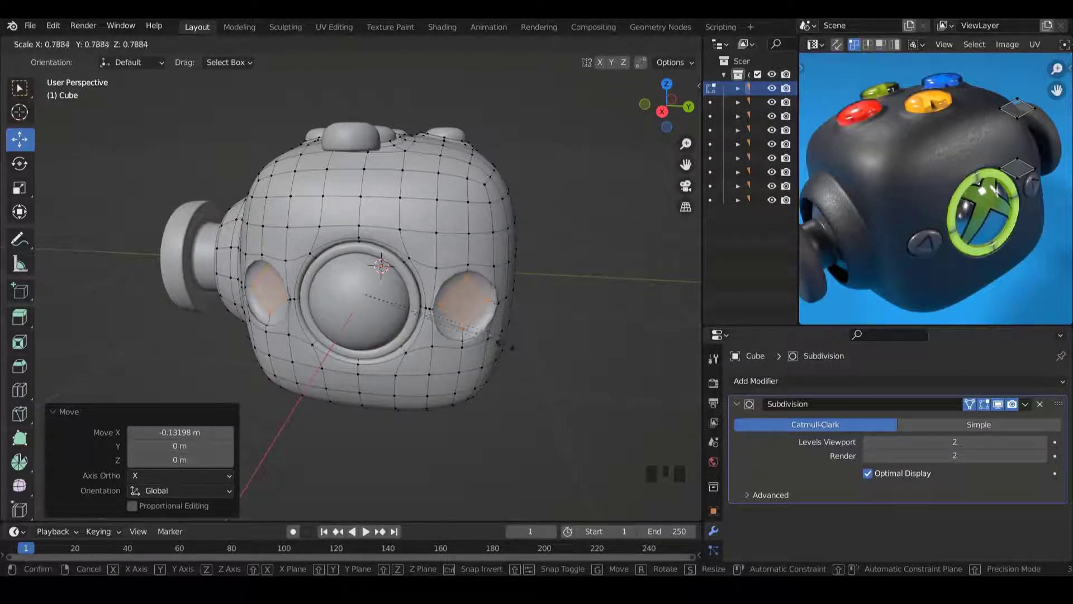
click(484, 329)
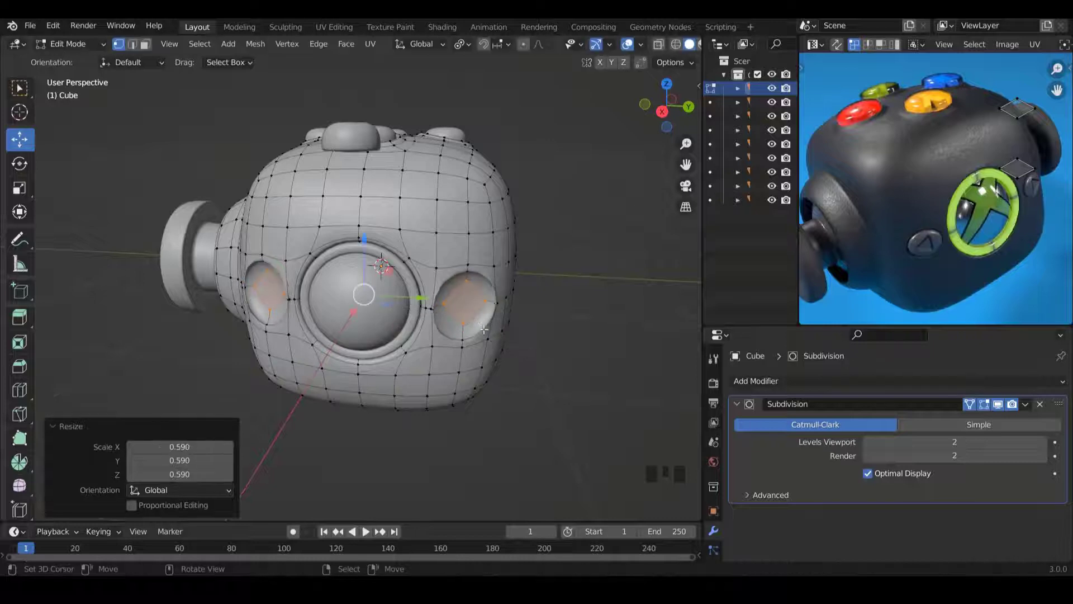
key(i)
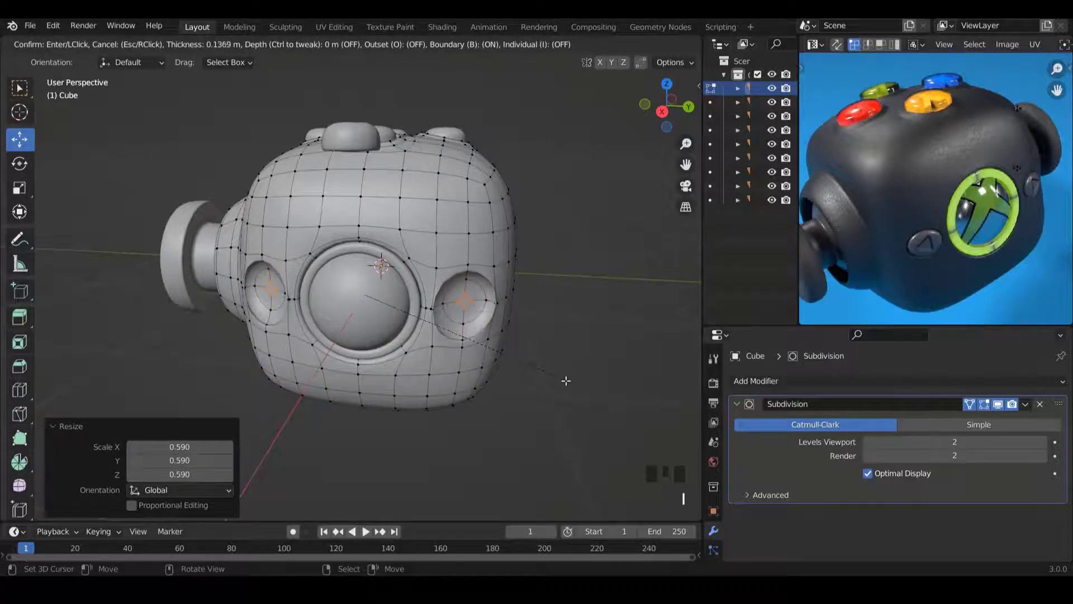
key(Tab)
middle_drag(518, 343, 411, 307)
scroll(438, 325, up, 2)
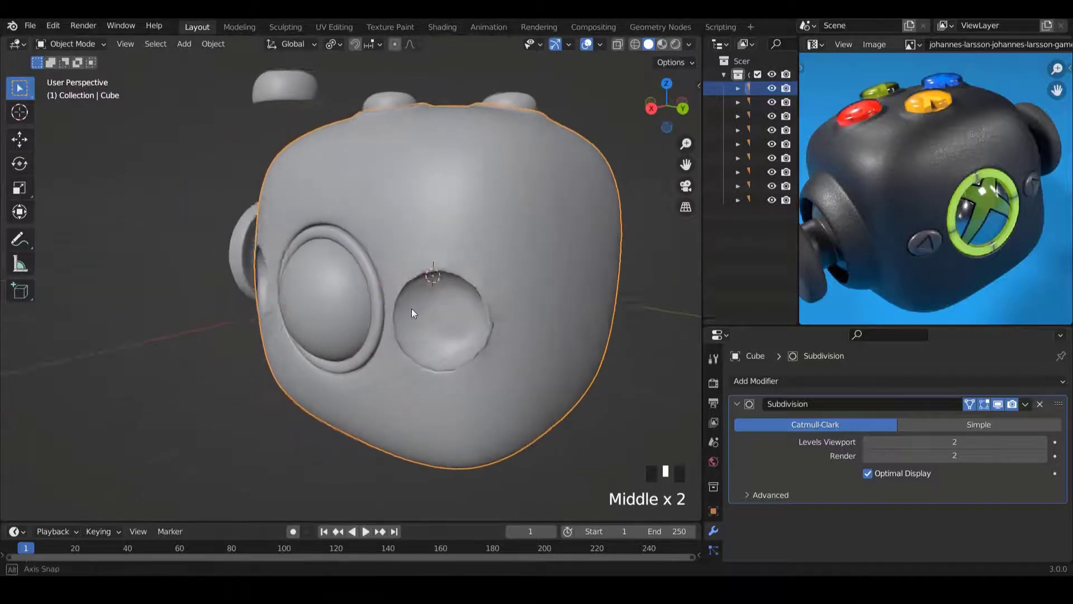
scroll(411, 307, up, 1)
Select the rim edge loops of both side recesses and scale them by 0.584.
key(Tab)
ctrl+scroll(459, 336, up, 2)
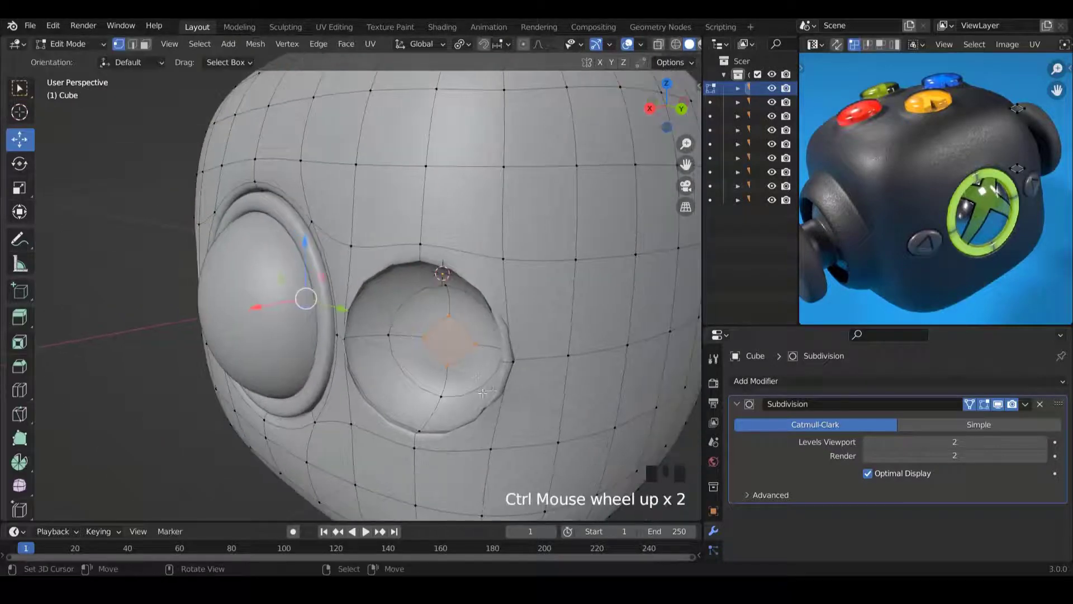
middle_drag(459, 336, 687, 419)
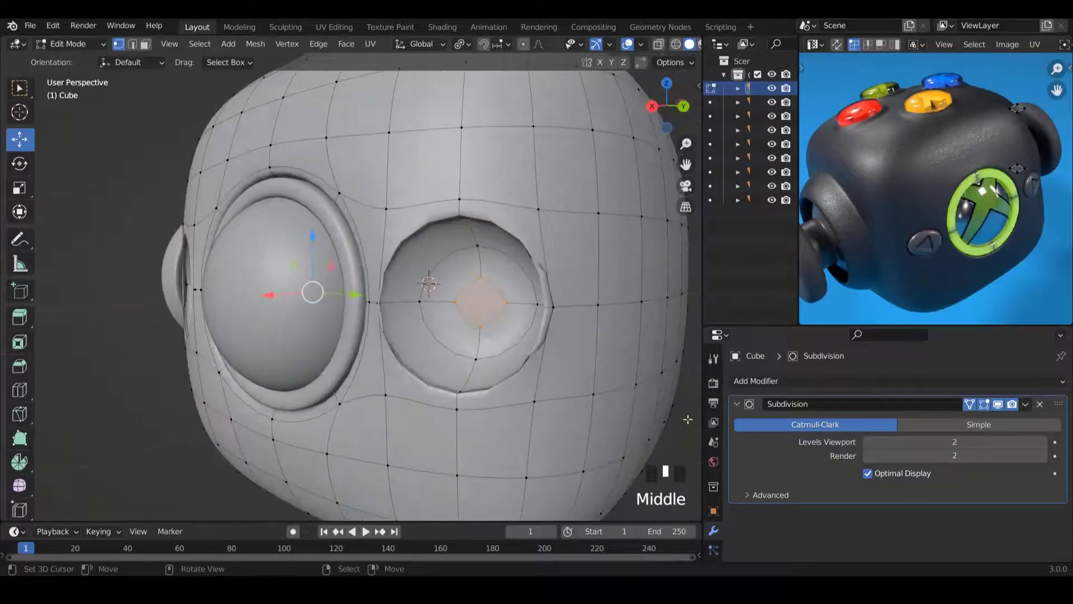
alt+right_click(458, 388)
middle_drag(458, 388, 255, 358)
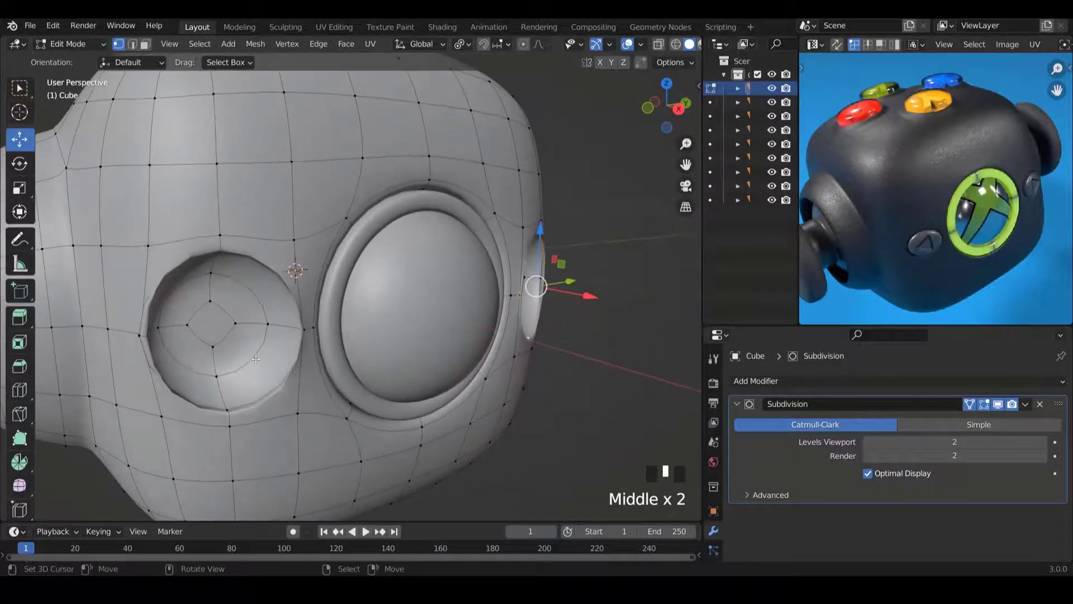
alt+shift+right_click(256, 398)
middle_drag(256, 398, 513, 456)
key(s)
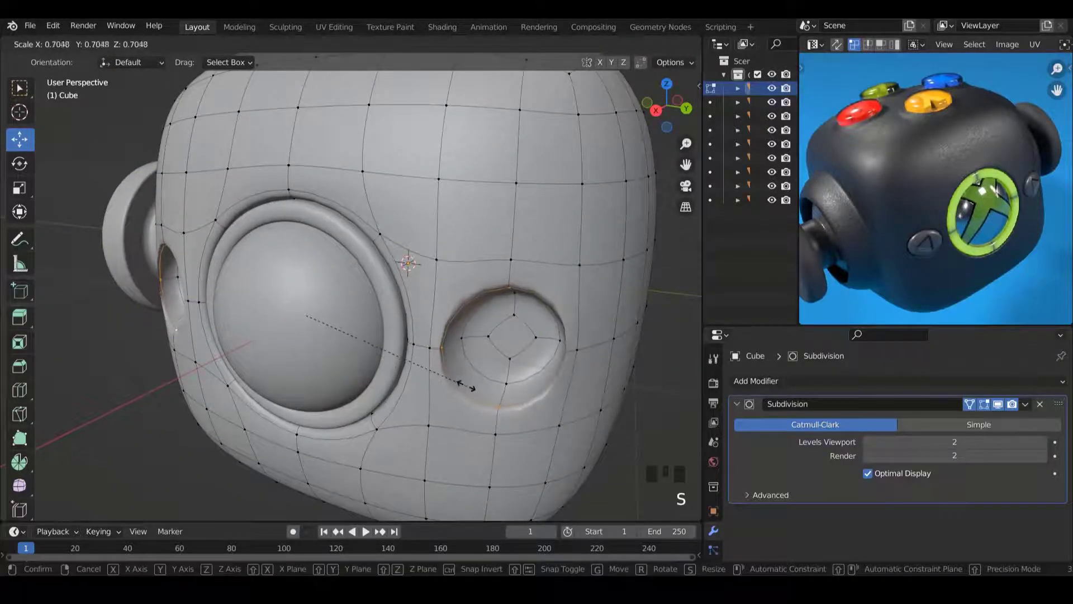
click(447, 350)
middle_drag(448, 350, 614, 359)
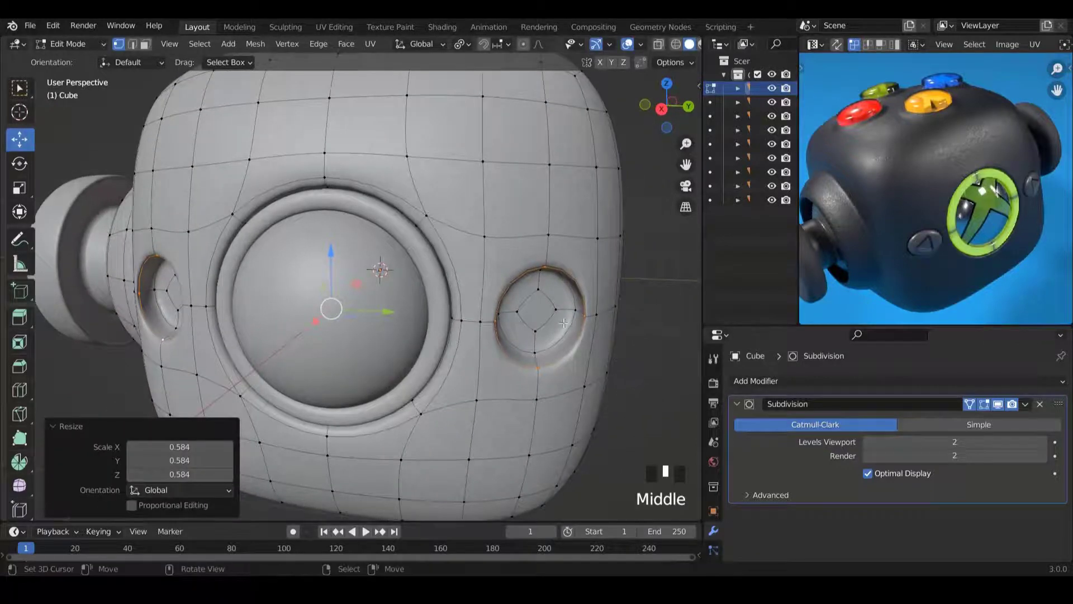
Examine the shape of the two narrowed side recesses on the smoothed body in Object Mode.
key(Tab)
scroll(499, 321, down, 3)
middle_drag(498, 321, 475, 354)
scroll(388, 329, up, 2)
ctrl+scroll(397, 330, up, 2)
scroll(499, 300, up, 1)
ctrl+scroll(498, 301, up, 3)
key(Tab)
alt+right_click(526, 344)
scroll(357, 353, down, 2)
middle_drag(357, 353, 222, 348)
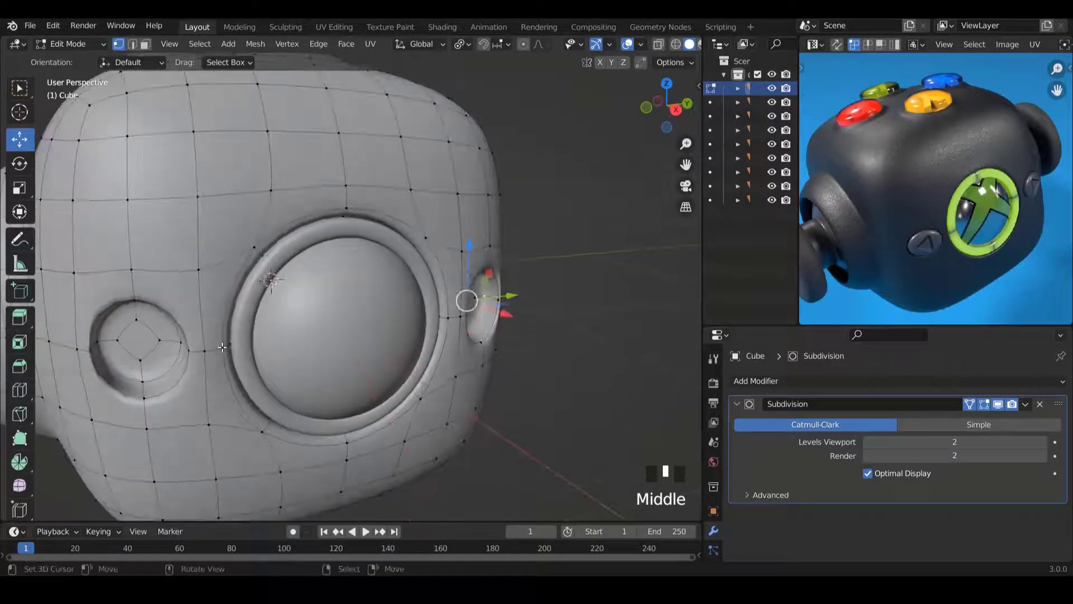
alt+shift+right_click(169, 363)
middle_drag(169, 364, 403, 362)
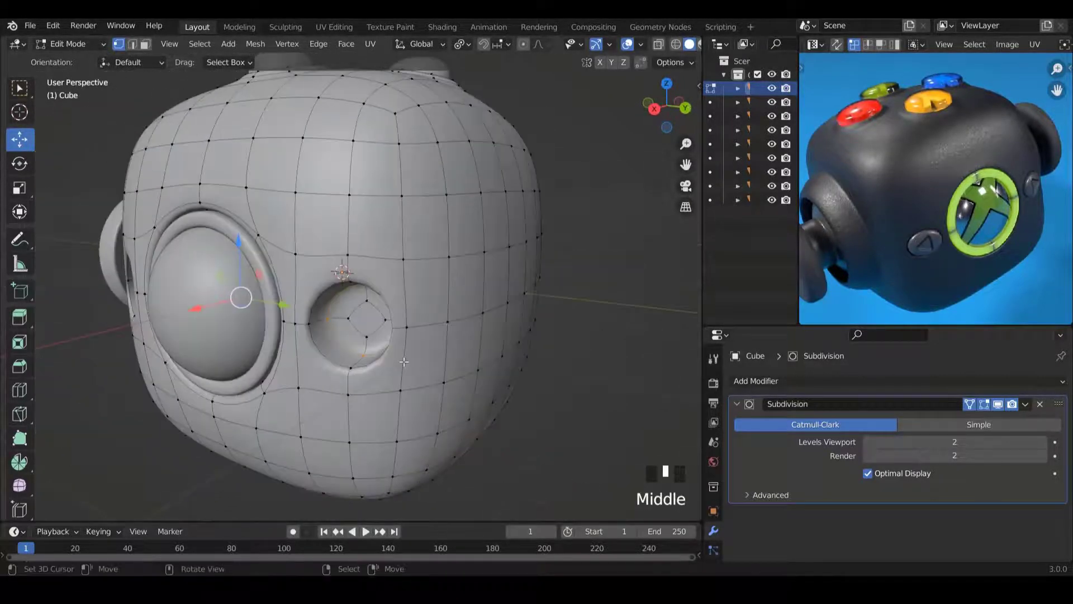
key(ctrl+KP_Add)
middle_drag(282, 355, 327, 338)
ctrl+middle_drag(419, 348, 443, 335)
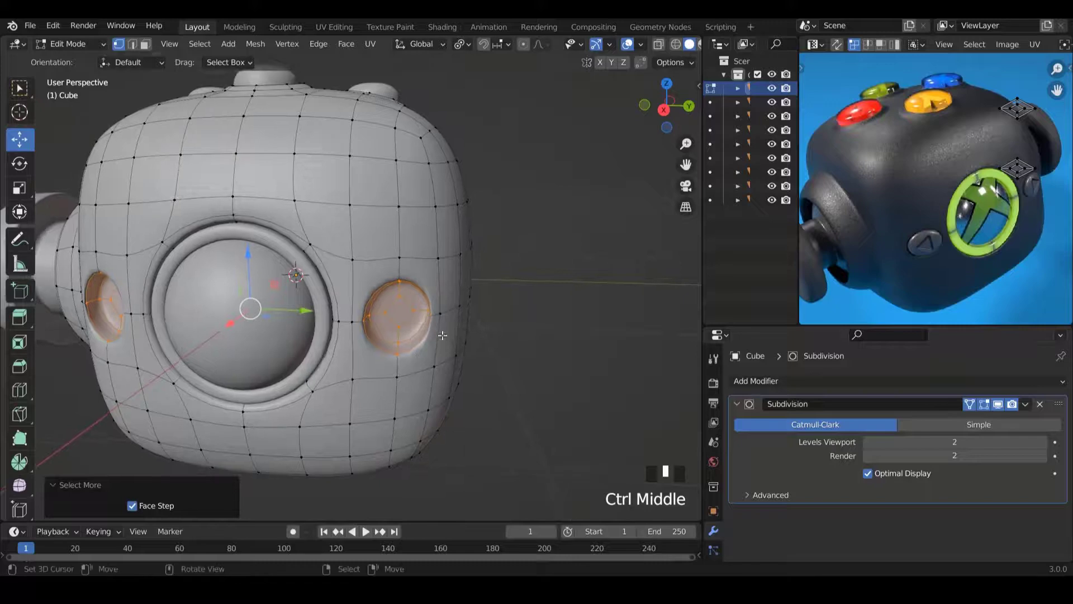
drag(314, 311, 309, 311)
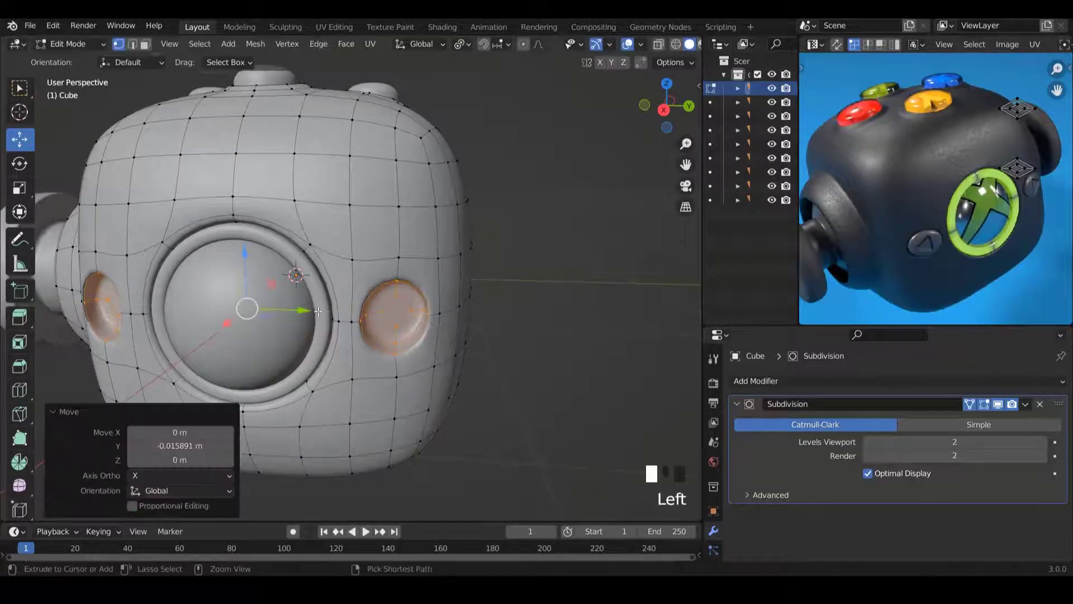
key(ctrl+z)
Select the floor faces of the +Y side recess, including the surrounding ring, and move them about -0.047 m along Y.
middle_drag(440, 338, 417, 360)
scroll(409, 350, up, 2)
alt+right_click(411, 366)
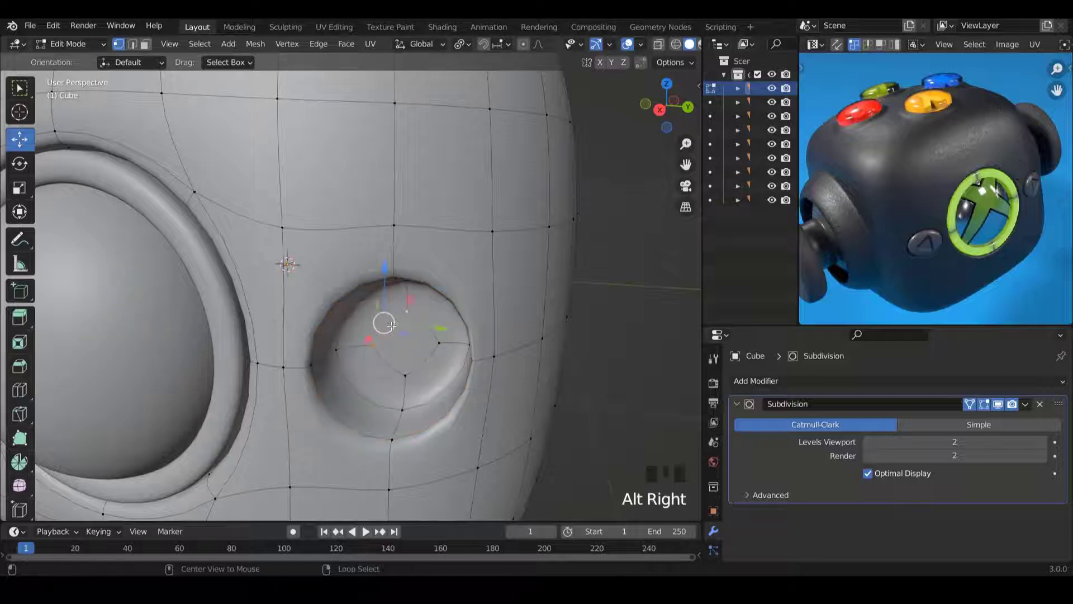
alt+shift+right_click(417, 346)
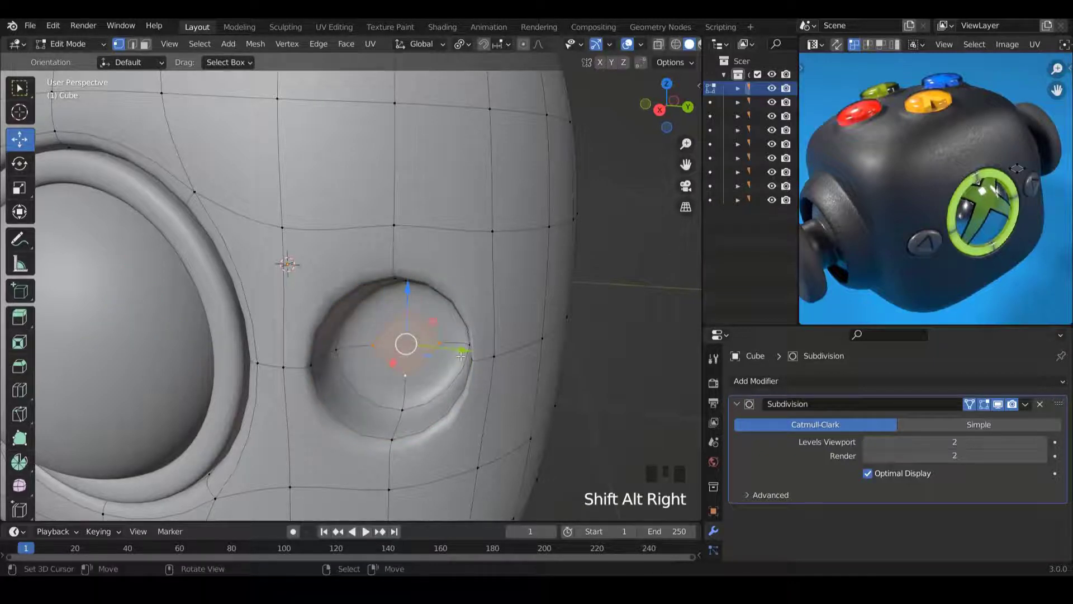
key(ctrl+KP_Add)
drag(451, 350, 435, 347)
scroll(435, 346, down, 3)
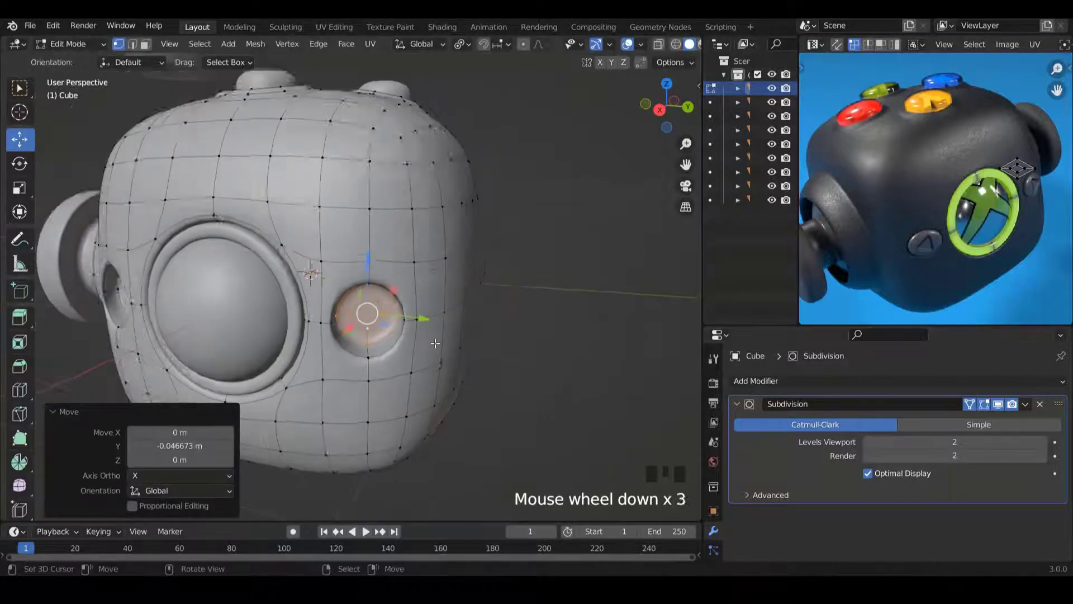
key(Tab)
middle_drag(431, 350, 310, 361)
scroll(391, 332, up, 3)
Extrude the floor of the +Y side recess about 0.089 m inward and scale it by 0.634.
key(Tab)
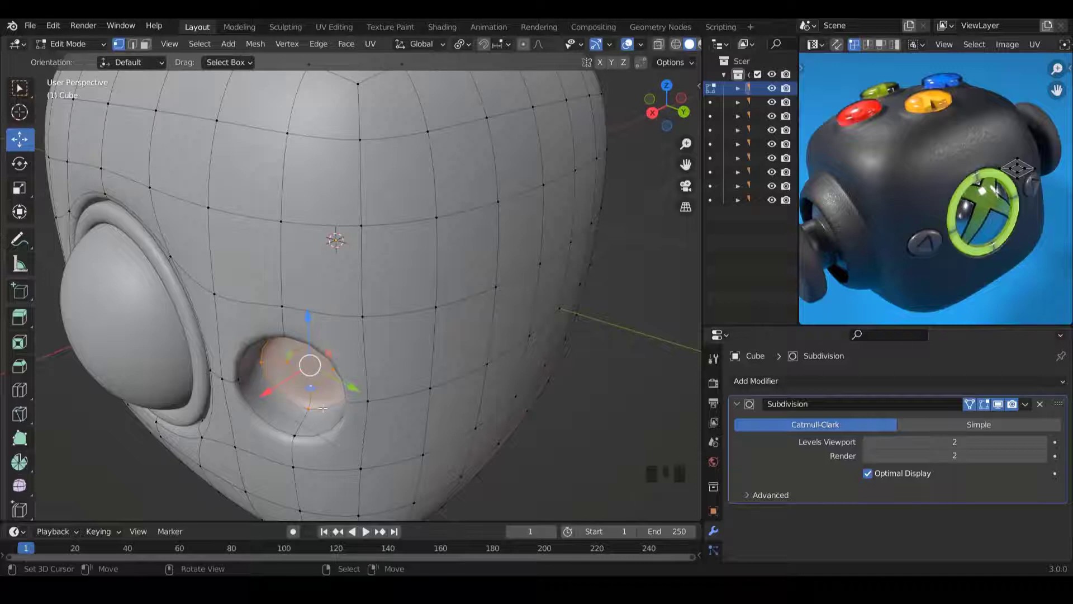
key(e)
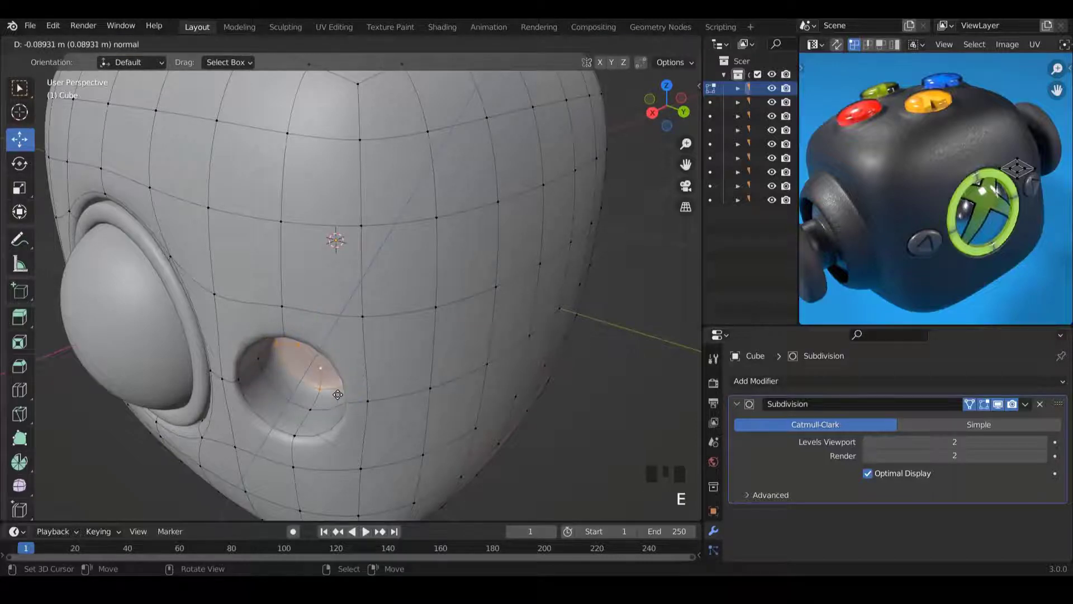
click(337, 395)
key(s)
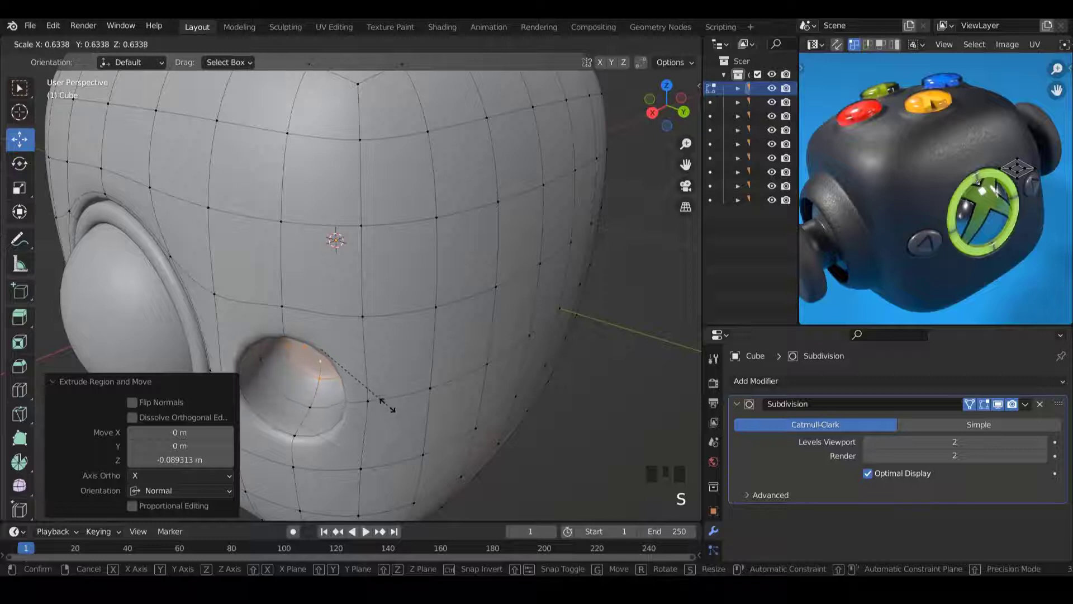
click(387, 405)
Select the outer rim edge loop of the +Y side recess and try scaling it down slightly.
middle_drag(392, 402, 446, 352)
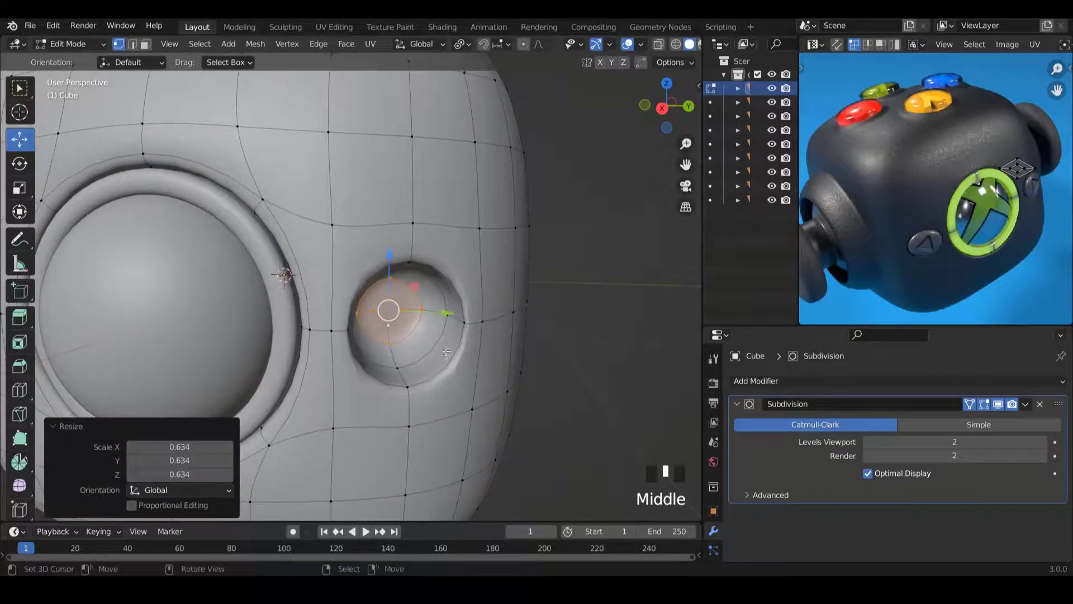
alt+right_click(448, 355)
key(s)
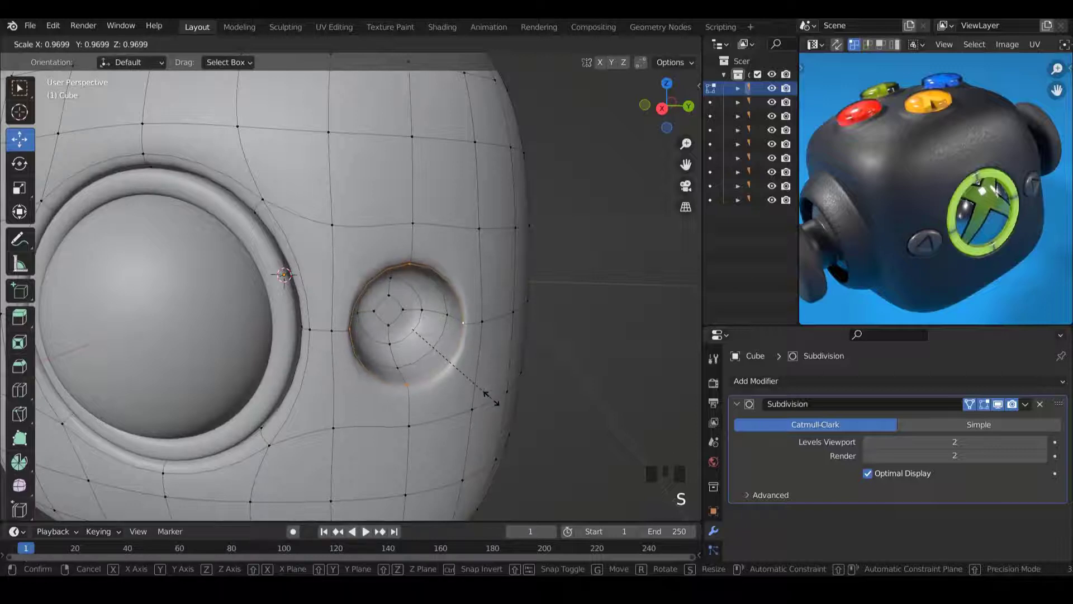
click(489, 399)
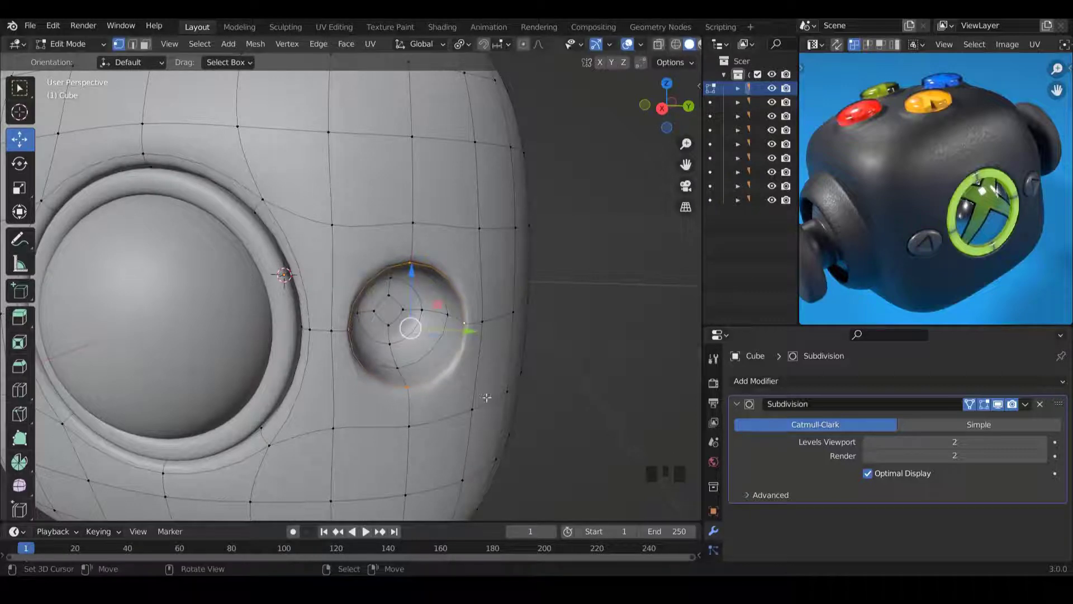
key(e)
key(s)
click(530, 431)
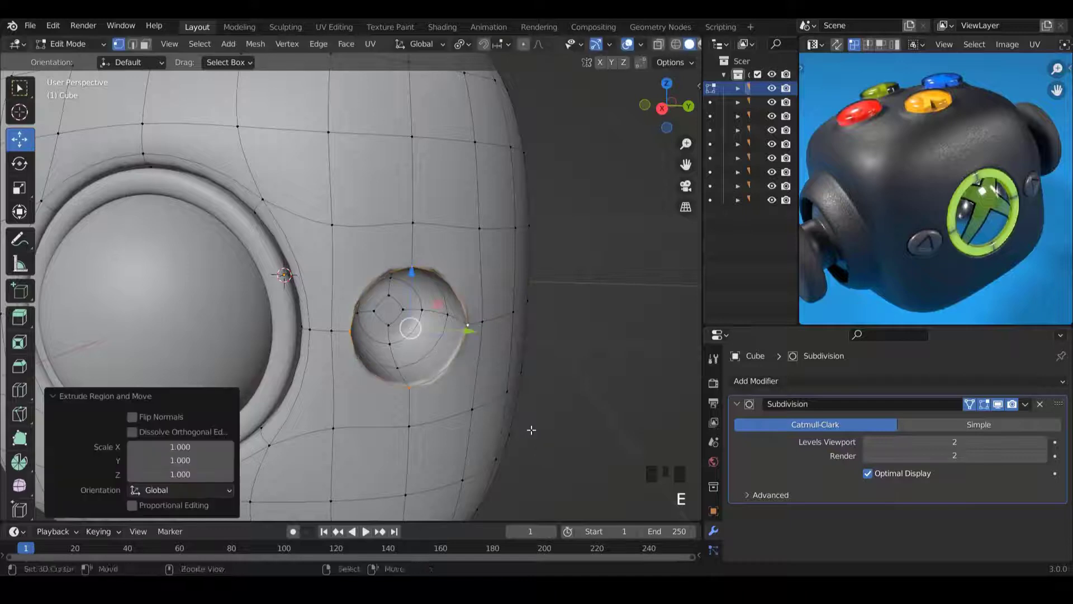
key(ctrl+z)
Scale the selected outer rim edge loop of the +Y side recess down slightly to about 0.99, and check it in Object Mode.
key(s)
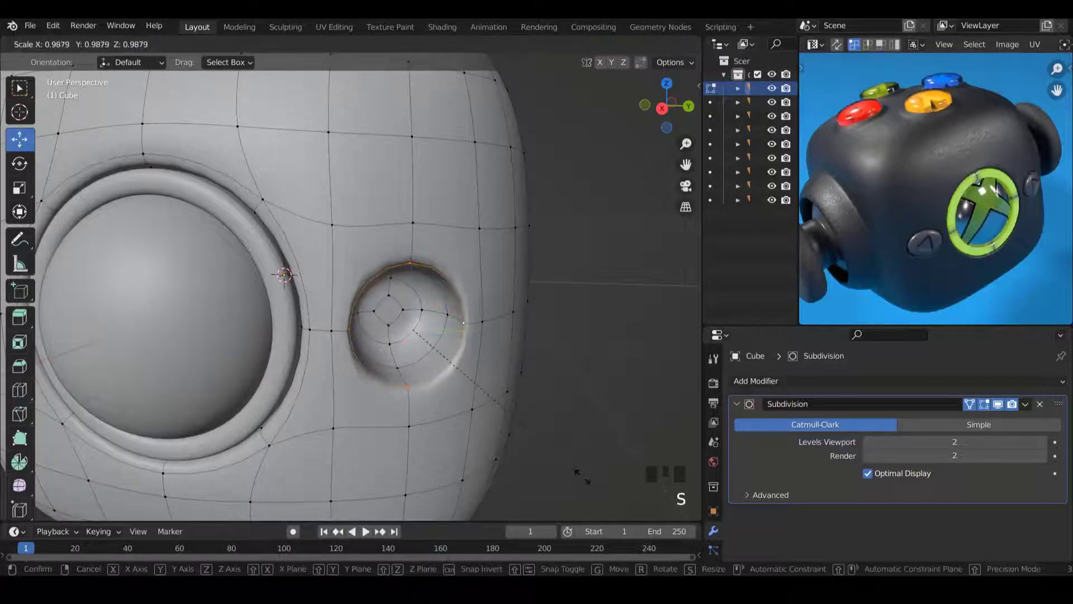
click(577, 467)
key(Tab)
scroll(457, 377, down, 4)
middle_drag(457, 377, 460, 318)
scroll(424, 321, up, 4)
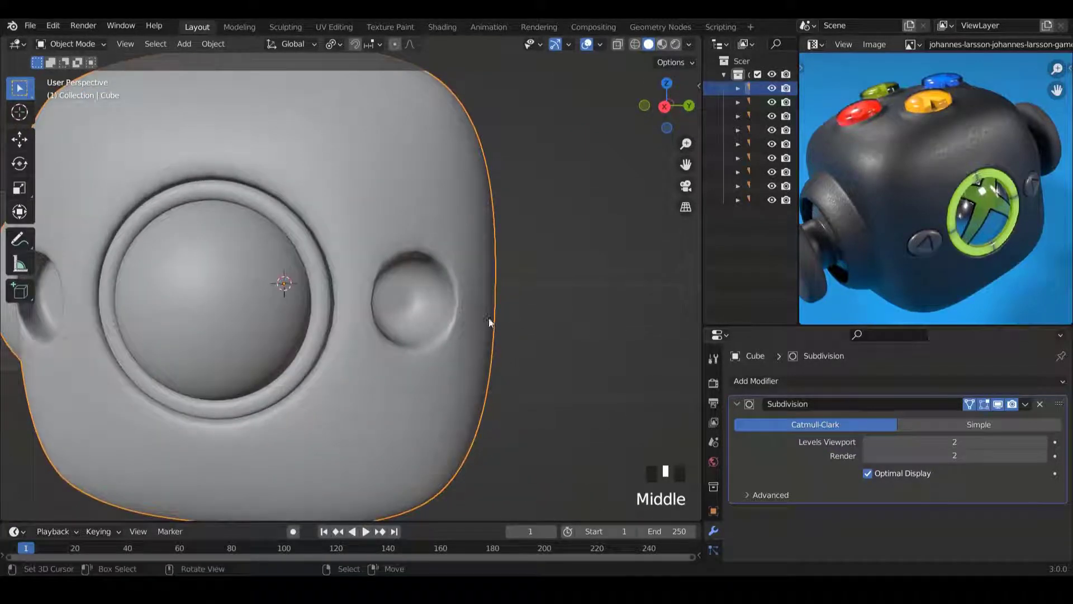
Set the body's Subdivision modifier to 3 viewport levels and view the +Y side recess up close.
click(1044, 441)
middle_drag(436, 341, 475, 382)
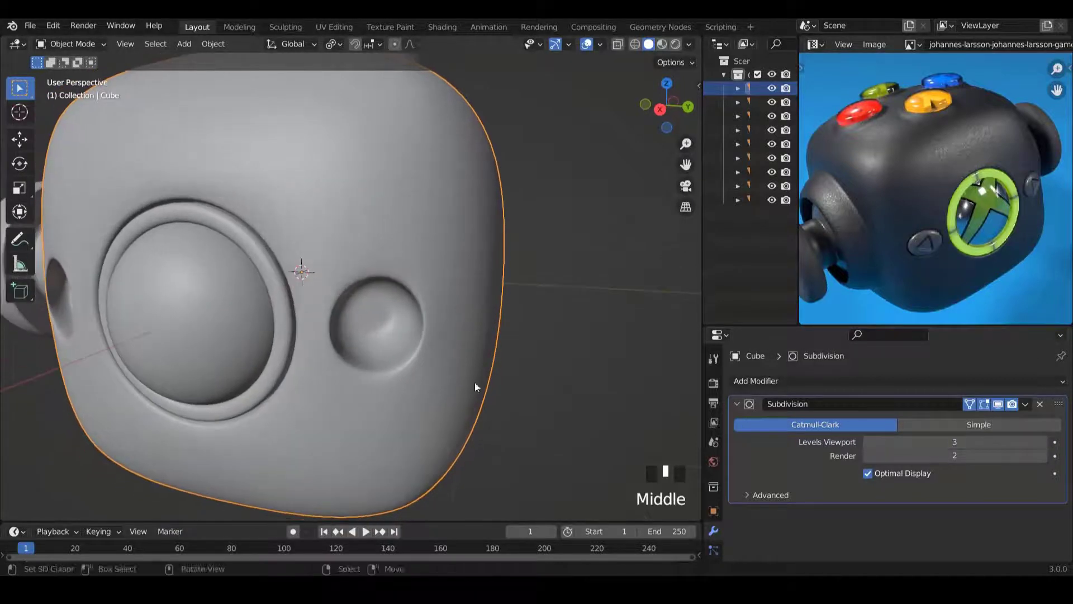
middle_drag(542, 313, 497, 402)
scroll(501, 321, up, 2)
Select the edge loop at the base of the +Y side recess wall and scale it to about 0.74.
key(Tab)
alt+right_click(484, 335)
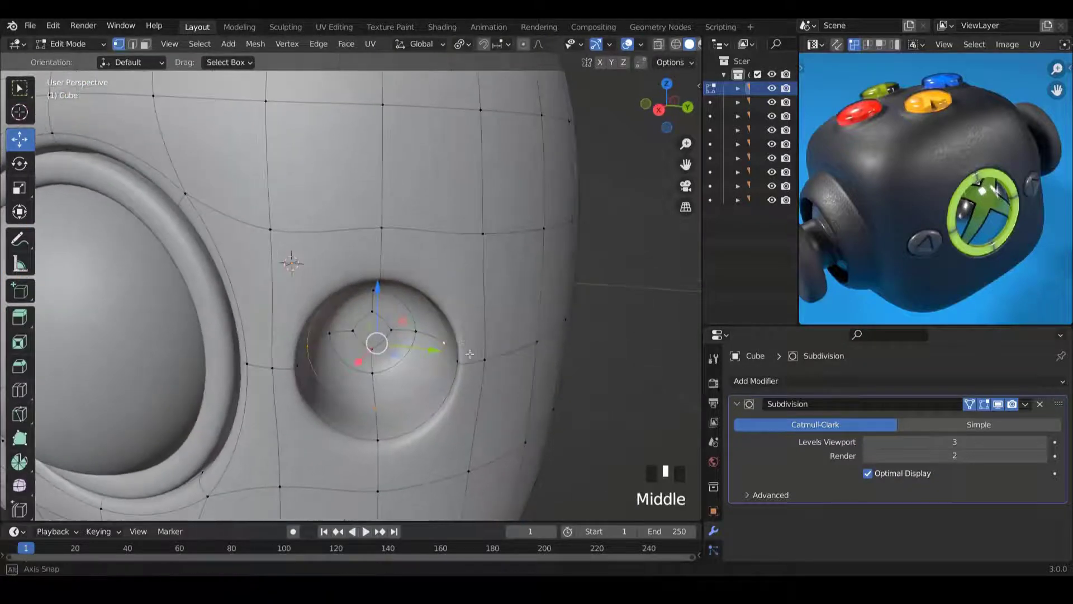
key(s)
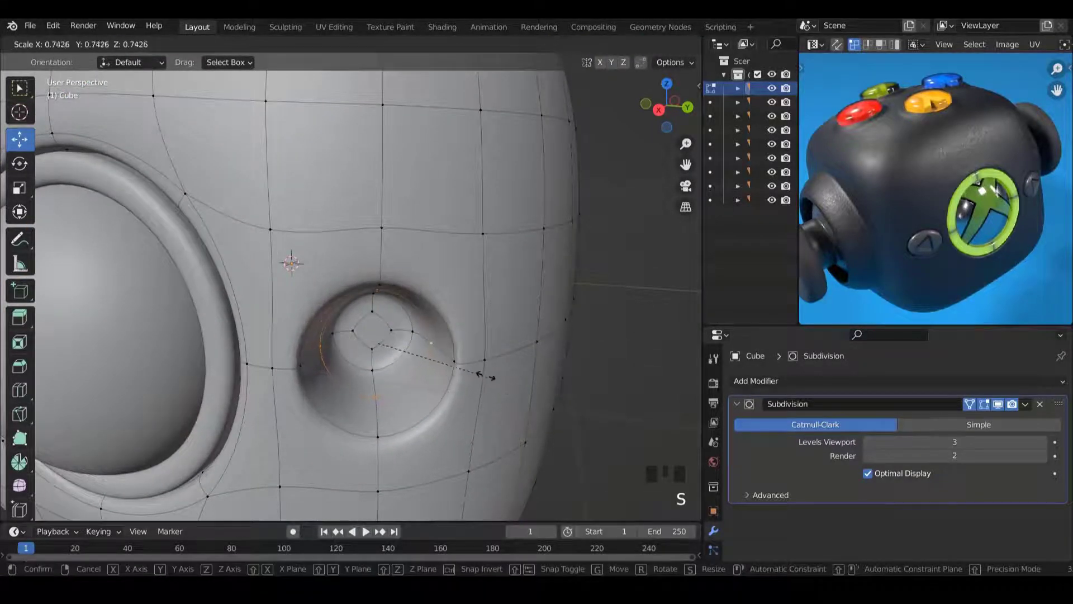
click(481, 369)
key(Tab)
scroll(458, 357, down, 2)
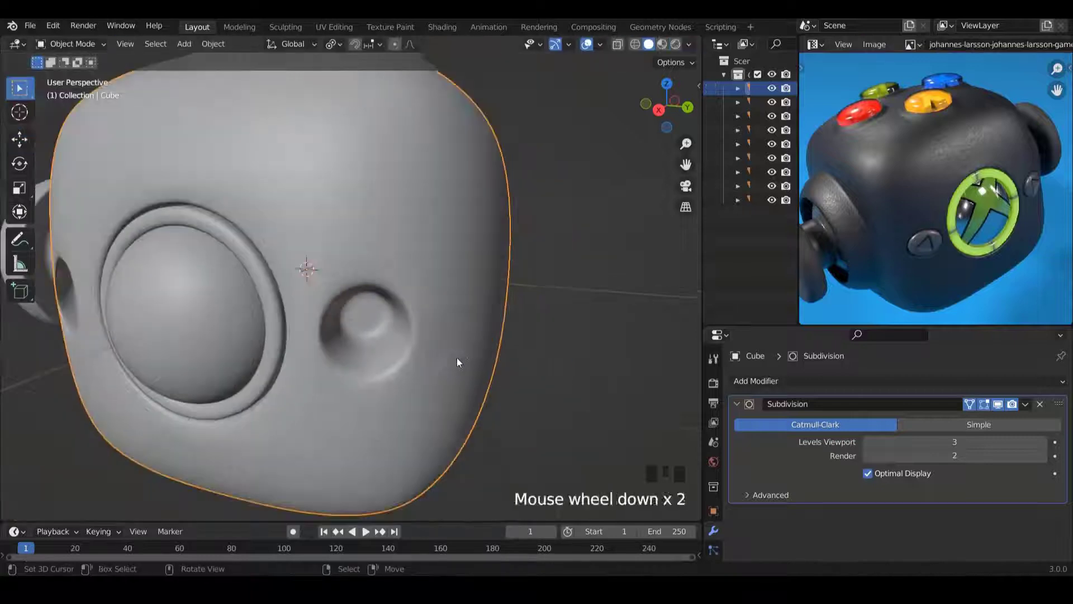
Add one edge loop around the wall of the +Y side recess, just off its middle with a slide factor of 0.015.
middle_drag(457, 357, 428, 387)
scroll(440, 364, up, 4)
key(Tab)
key(ctrl+r)
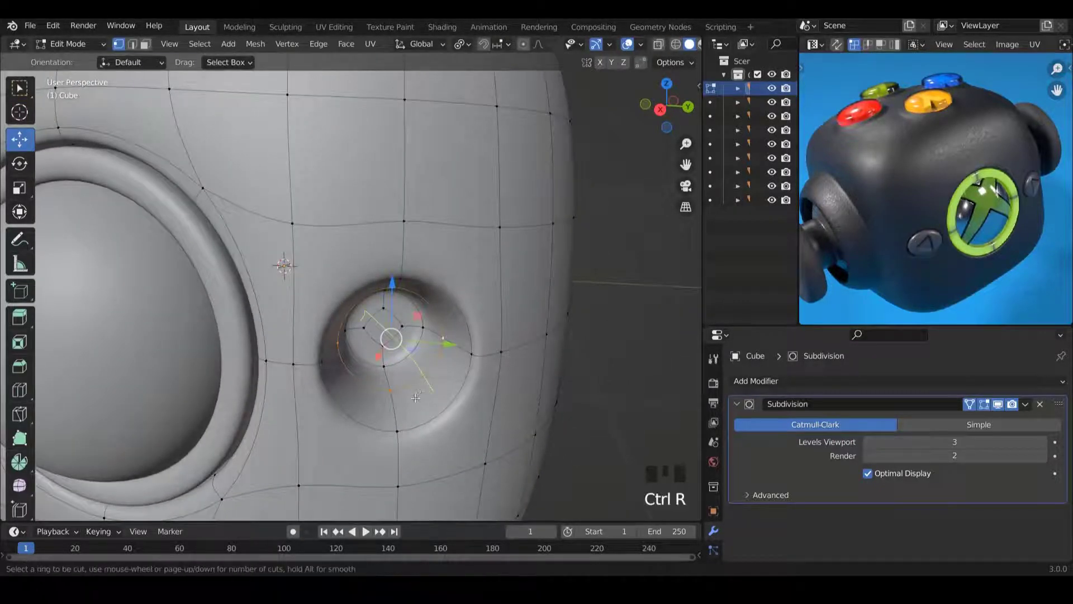
click(392, 391)
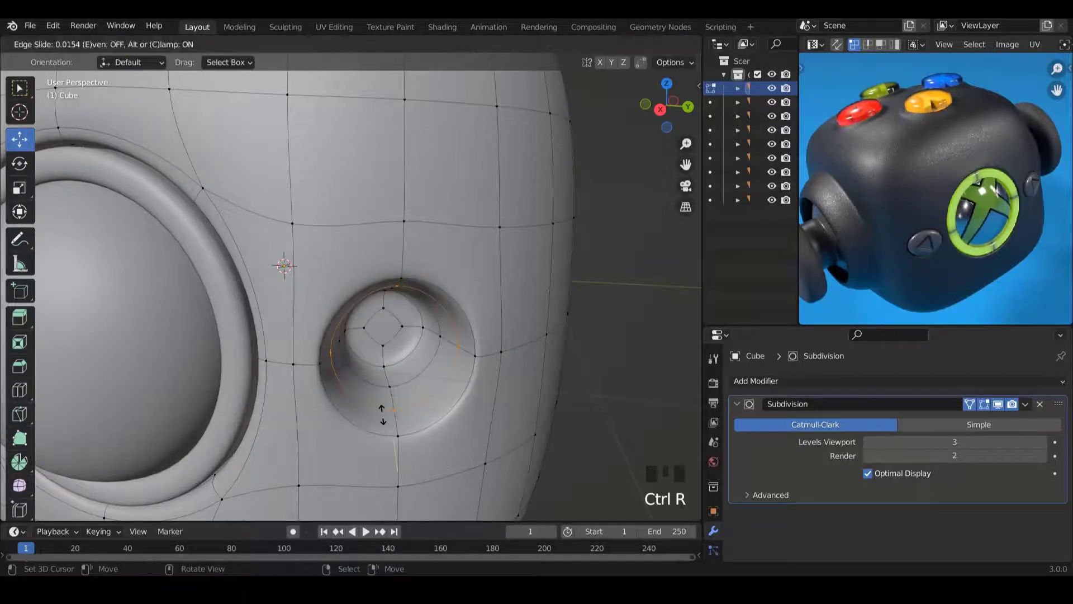
click(518, 443)
Try scaling the new wall edge loop up by about 1.18, and undo the scaling.
key(s)
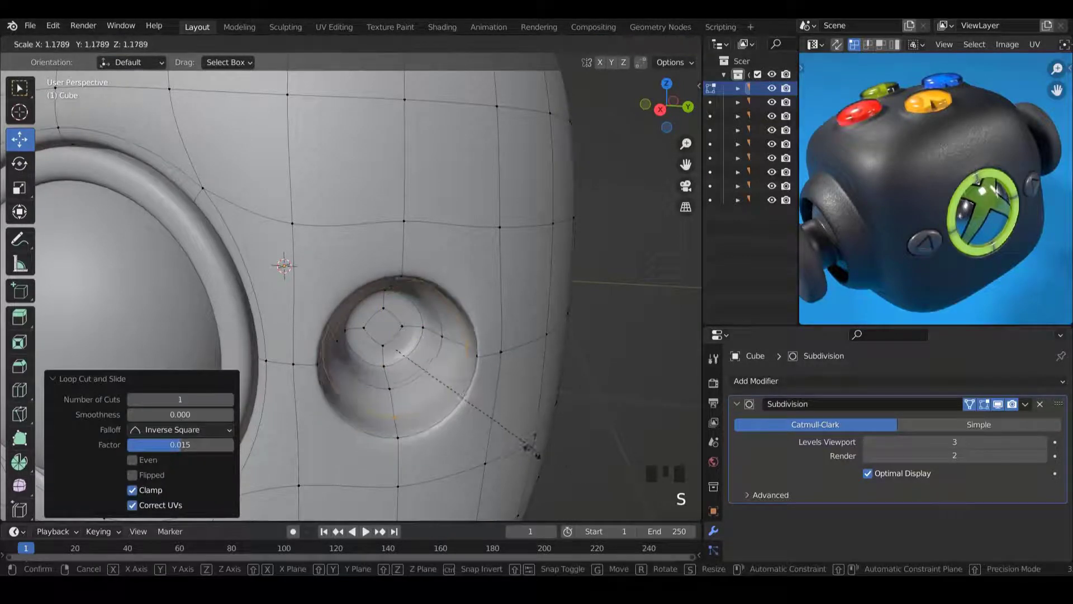
click(526, 446)
key(Tab)
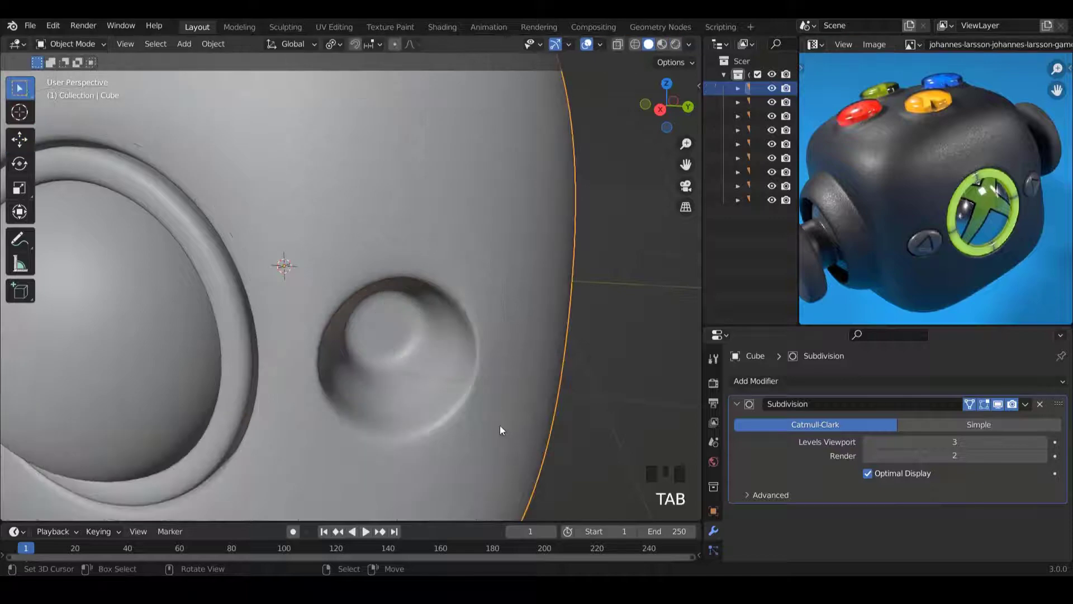
scroll(480, 411, down, 2)
mouse_move(465, 395)
middle_down()
mouse_move(410, 369)
mouse_move(501, 395)
mouse_move(446, 387)
middle_up()
key(ctrl+z)
key(ctrl+z)
key(Tab)
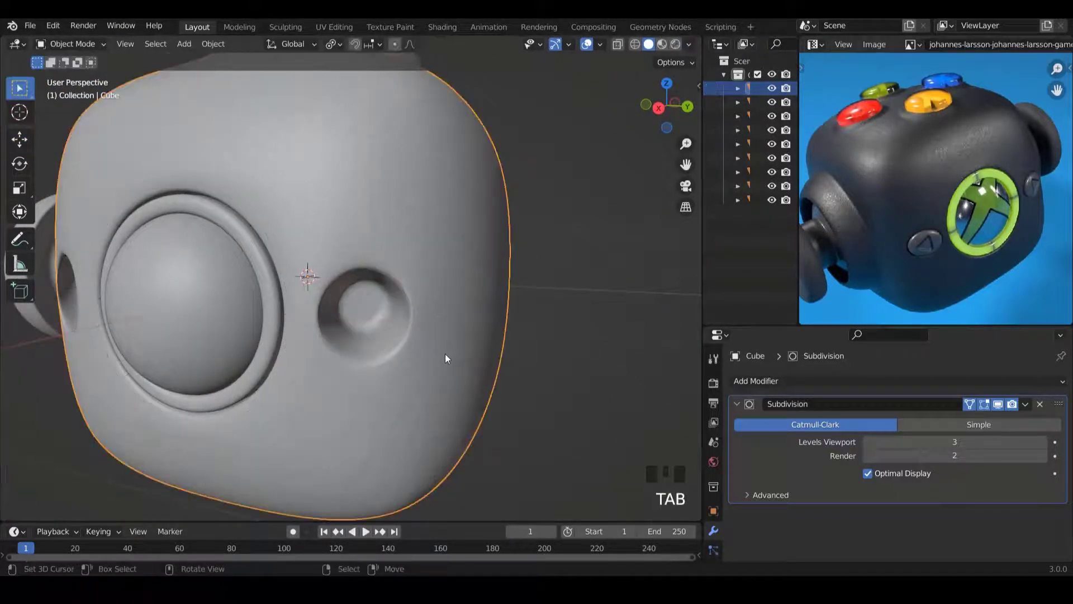
Select the floor of the +Y side recess, expand the selection twice to include its surrounding rings, and scale it by 1.111.
middle_drag(367, 300, 378, 295)
scroll(374, 297, up, 2)
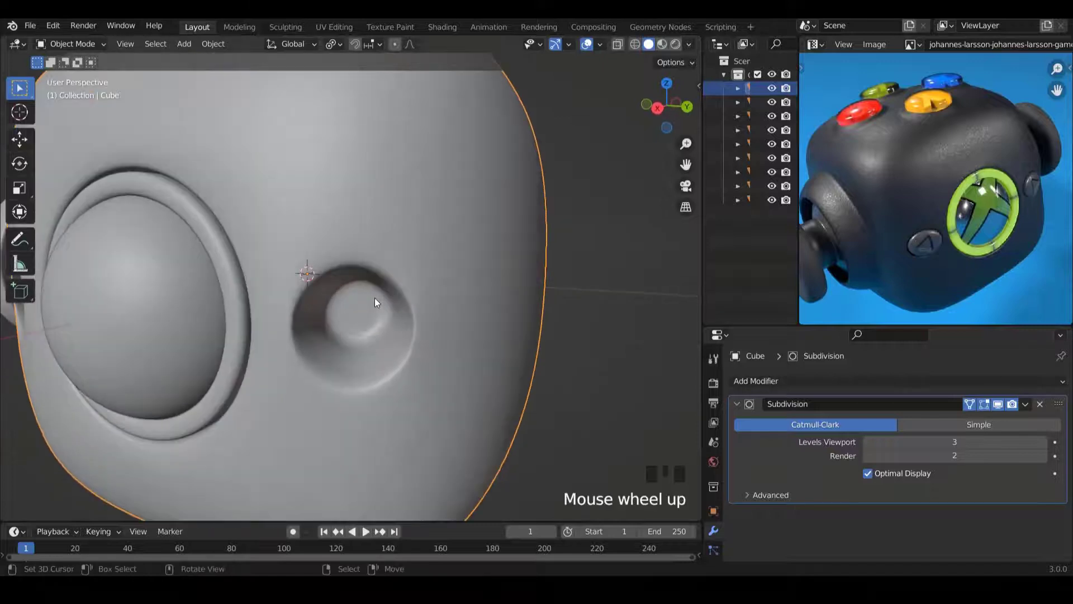
key(Tab)
alt+right_click(364, 317)
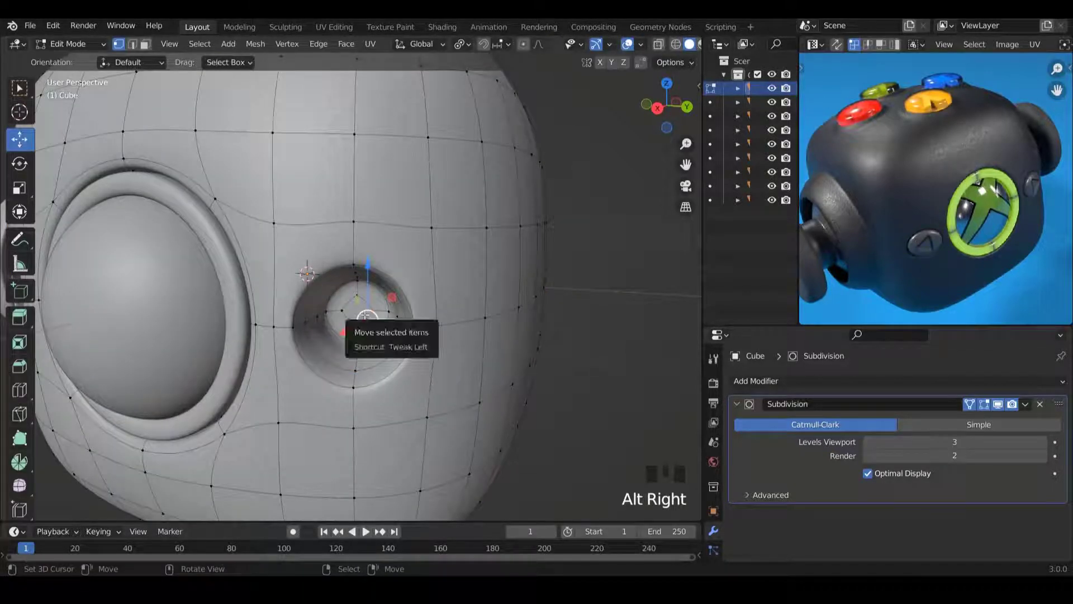
alt+shift+right_click(348, 305)
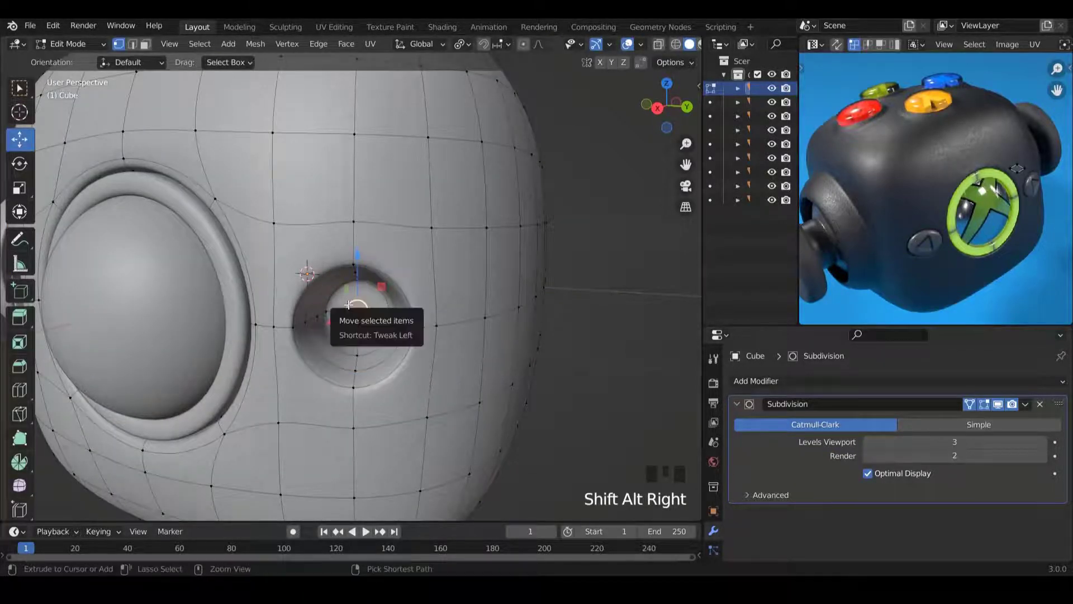
key(ctrl+KP_Add)
key(ctrl+KP_Add)
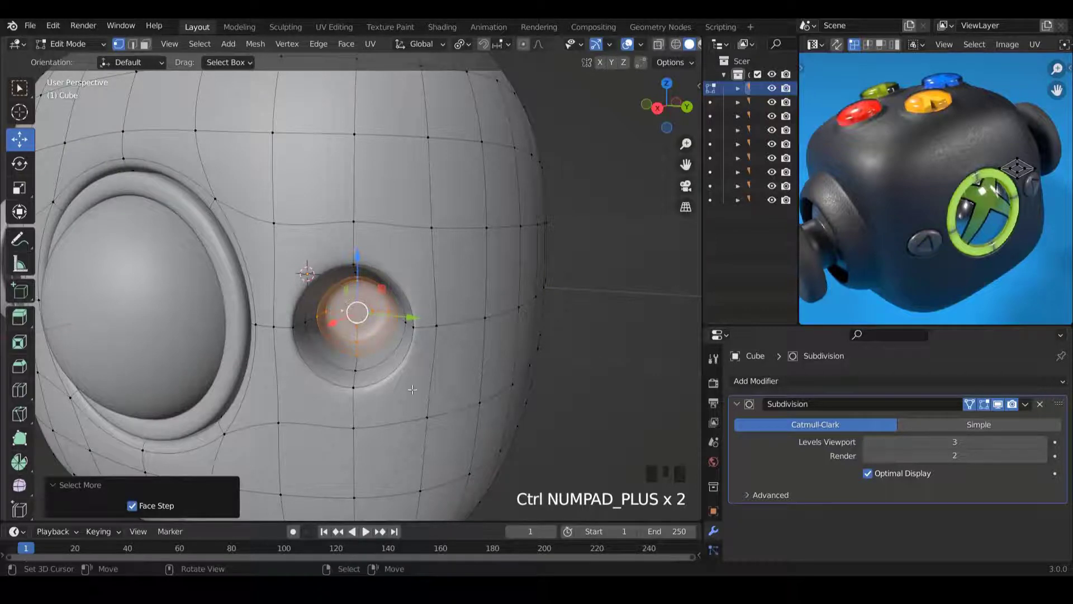
key(s)
click(458, 390)
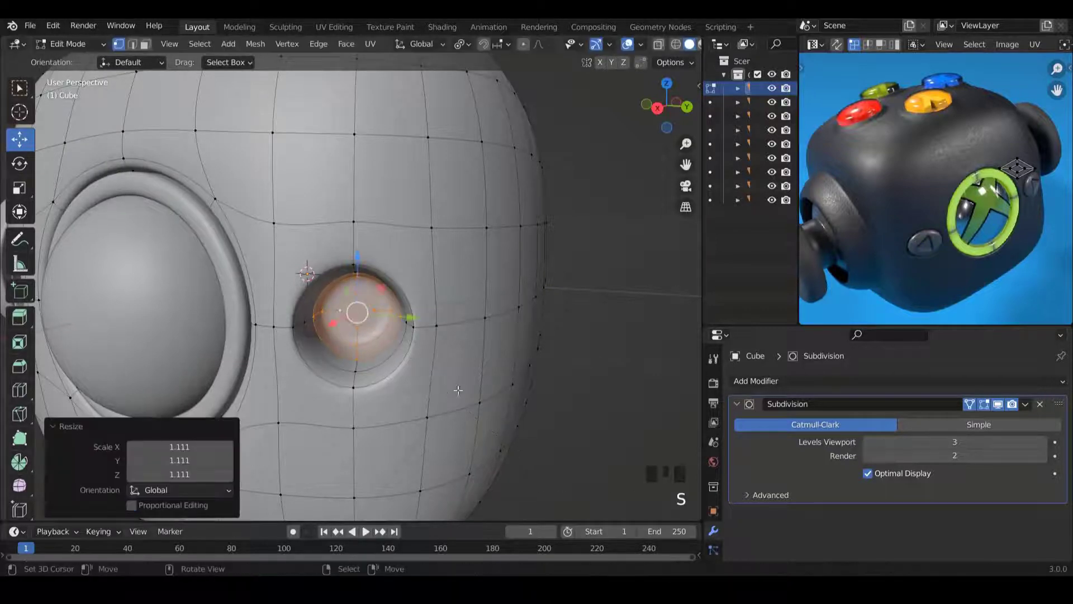
key(Tab)
scroll(447, 375, down, 4)
middle_drag(442, 370, 417, 307)
scroll(381, 297, up, 3)
scroll(443, 361, up, 1)
Try bevelling the outer rim edge loop of the +Y side recess with 2 segments and a width of about 0.024 m.
key(Tab)
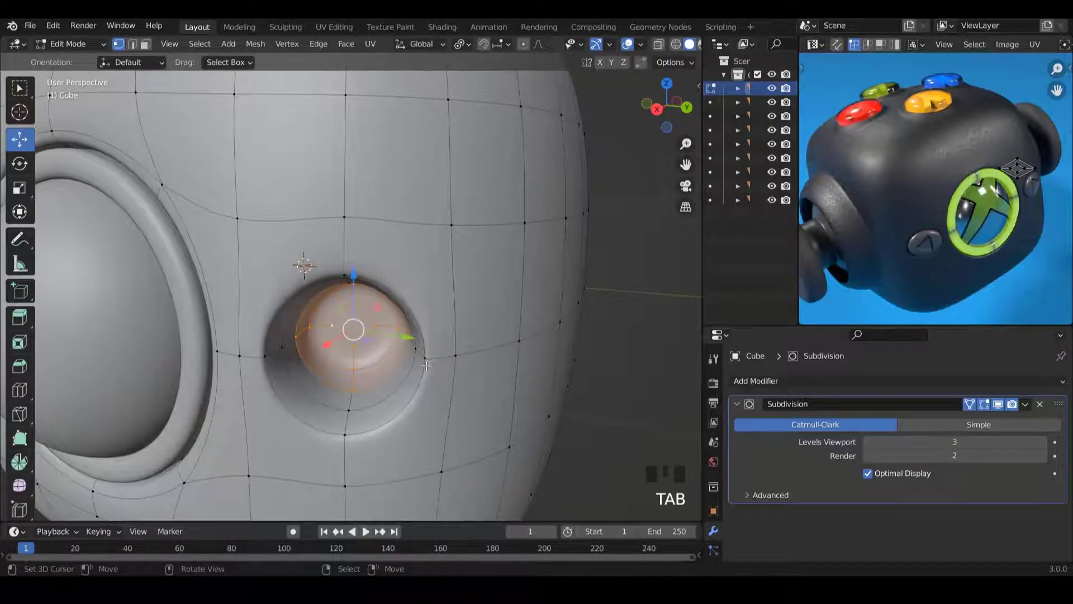
alt+right_click(424, 363)
alt+right_click(410, 357)
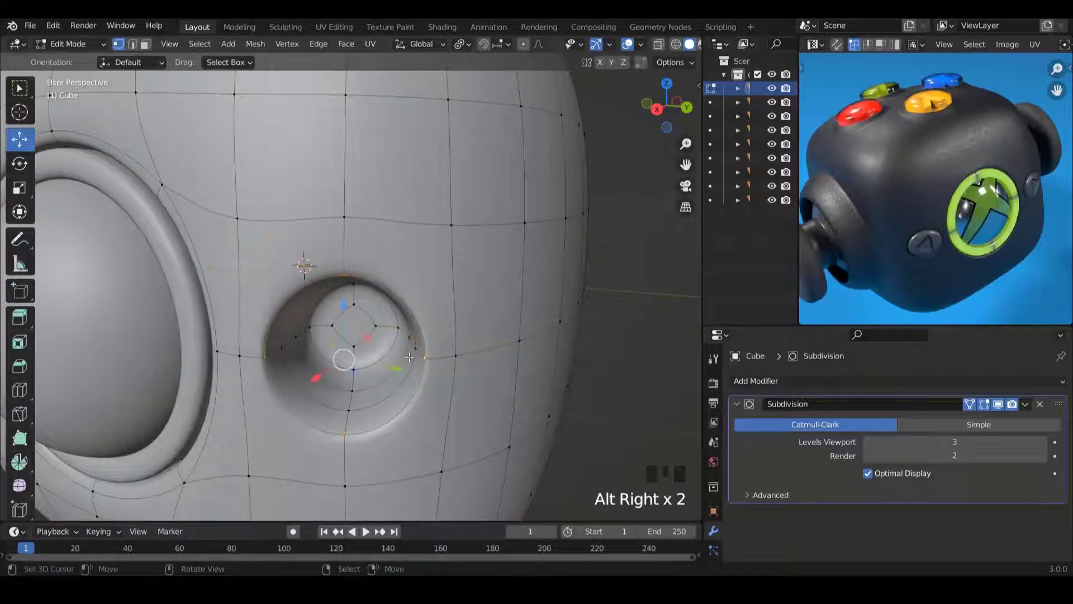
key(ctrl+b)
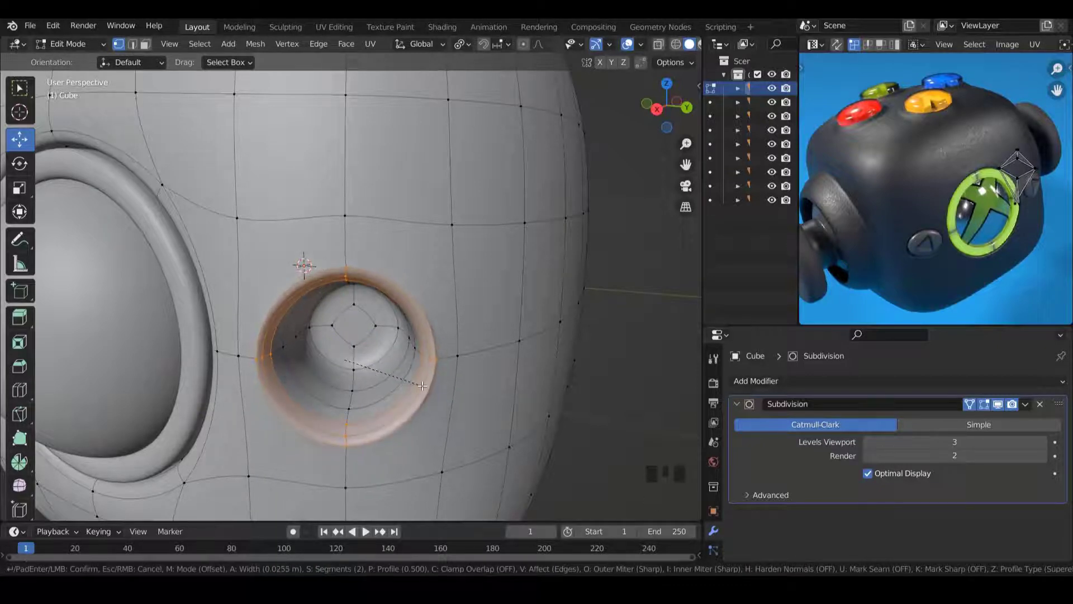
click(422, 385)
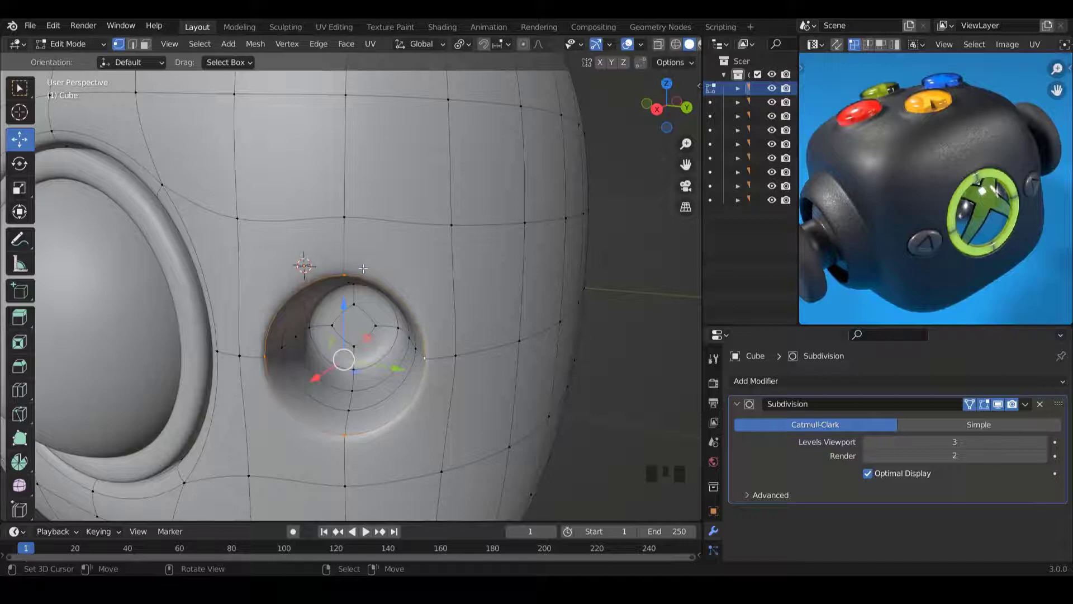
Move the two body vertices beside the +Y edge of the recess outward along Y, one after the other.
middle_drag(363, 268, 419, 404)
right_click(406, 358)
drag(419, 404, 448, 422)
right_click(472, 378)
drag(476, 380, 529, 395)
middle_drag(528, 394, 410, 233)
key(Tab)
scroll(424, 303, down, 2)
scroll(386, 297, up, 3)
key(Tab)
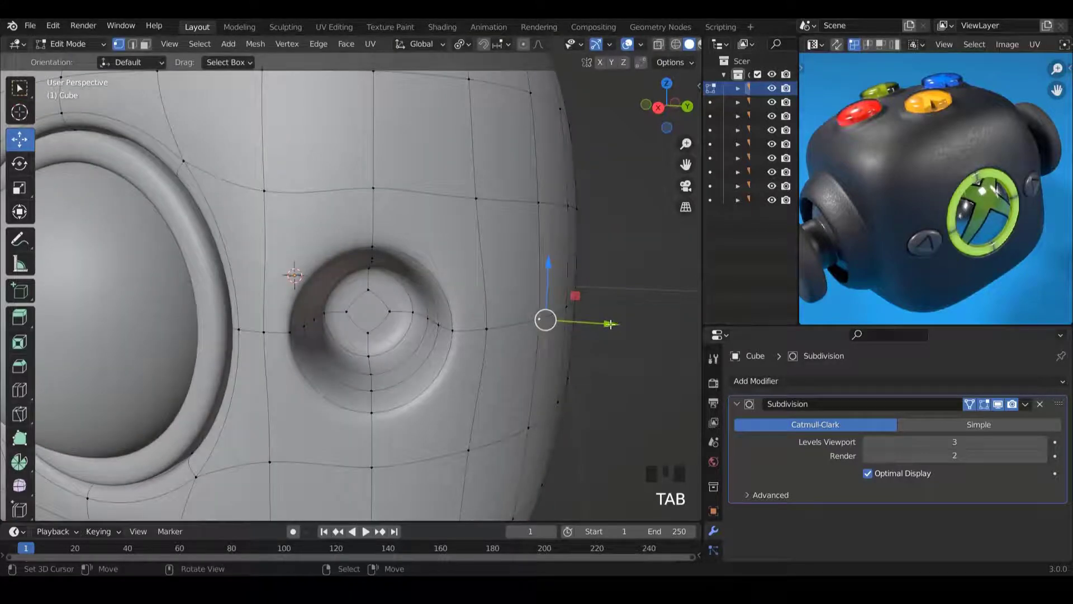
Nudge the outer +Y vertex along Y, and lower the two vertices below the recess slightly along Z.
mouse_move(563, 326)
mouse_down()
mouse_move(611, 321)
mouse_move(565, 324)
mouse_up()
shift+scroll(367, 411, down, 3)
right_click(371, 398)
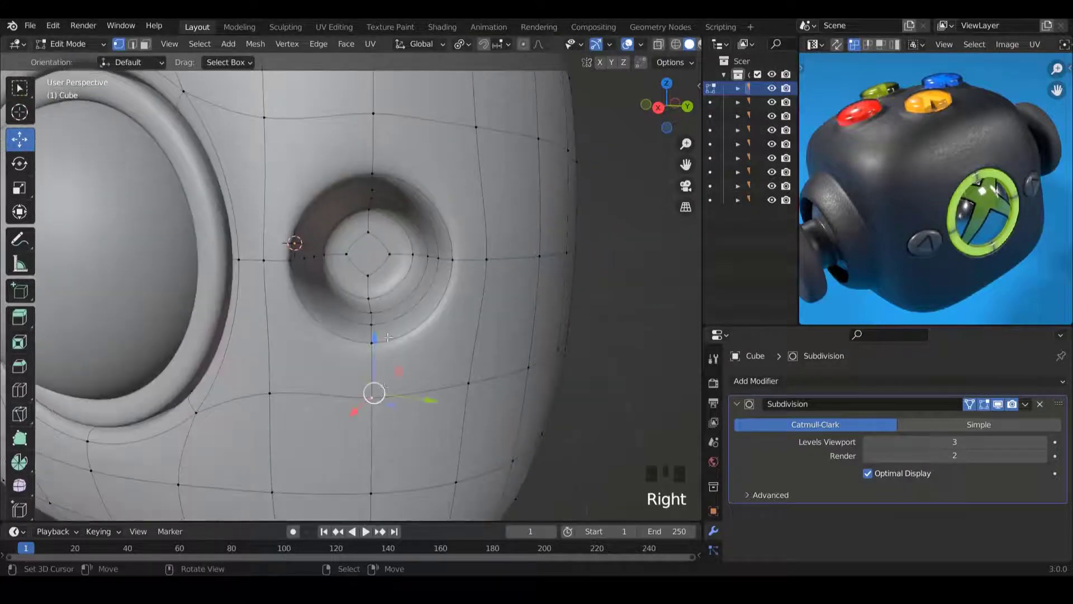
drag(375, 333, 375, 344)
right_click(466, 386)
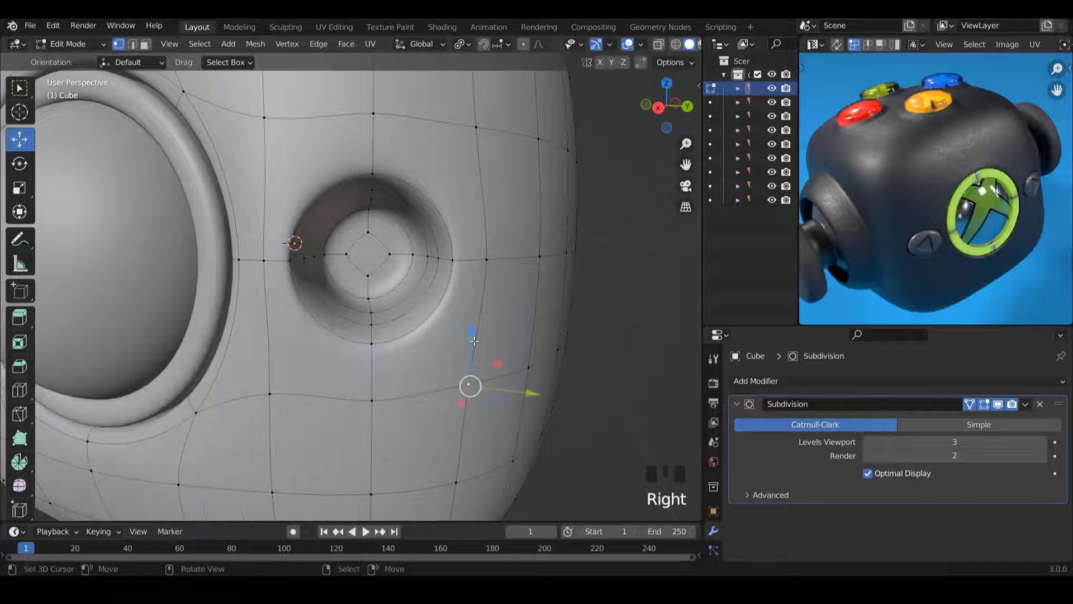
drag(472, 334, 473, 347)
Raise the vertex directly above the recess about 0.013 m, and move its neighbour towards the dome about -0.008 m along Y.
right_click(374, 114)
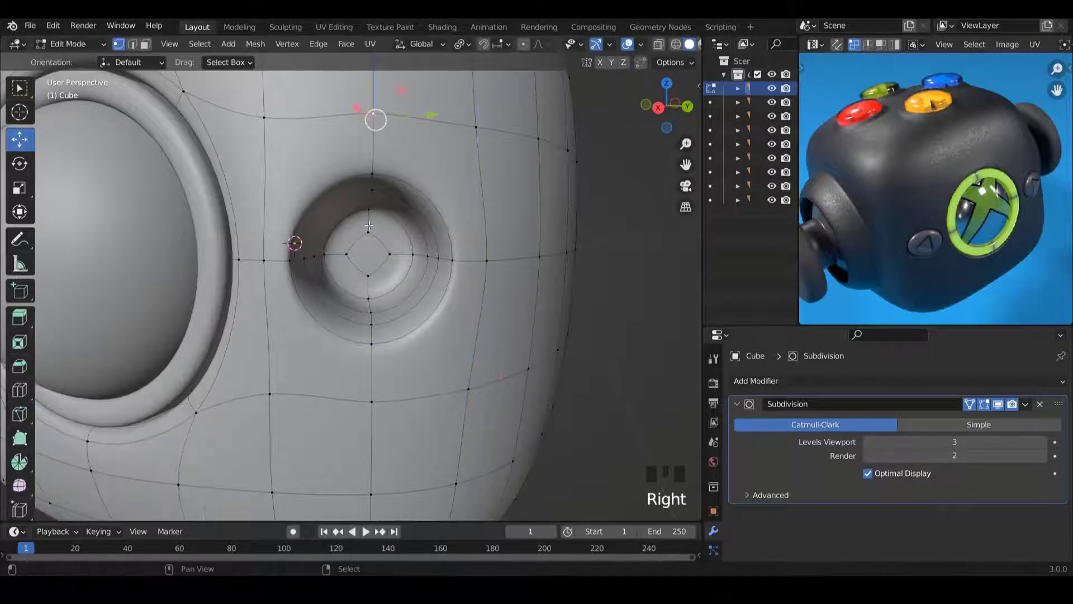
shift+scroll(374, 117, up, 4)
drag(377, 168, 377, 157)
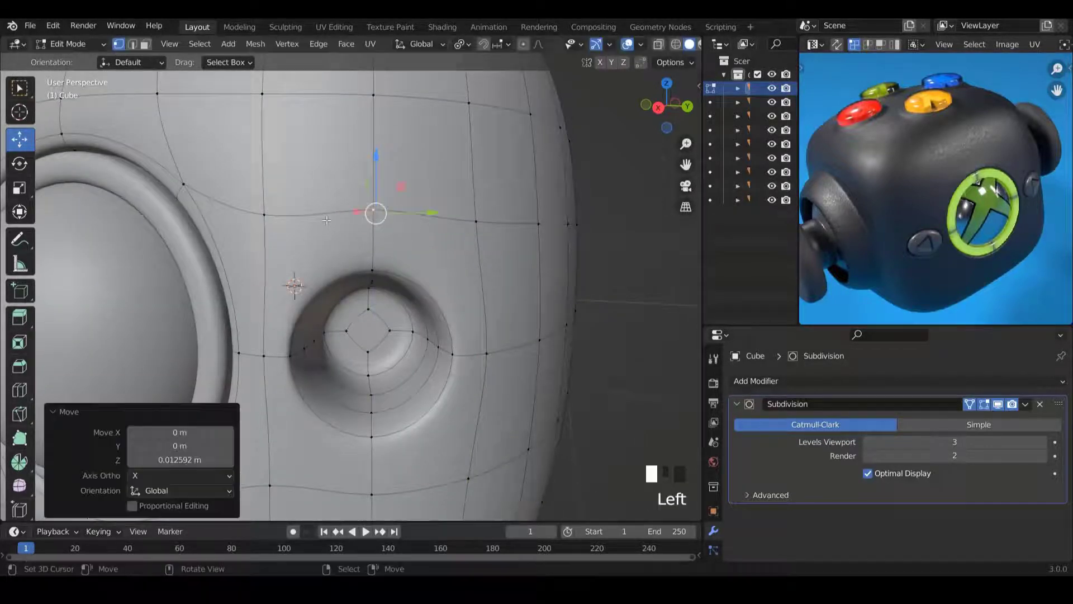
right_click(255, 214)
drag(306, 220, 302, 219)
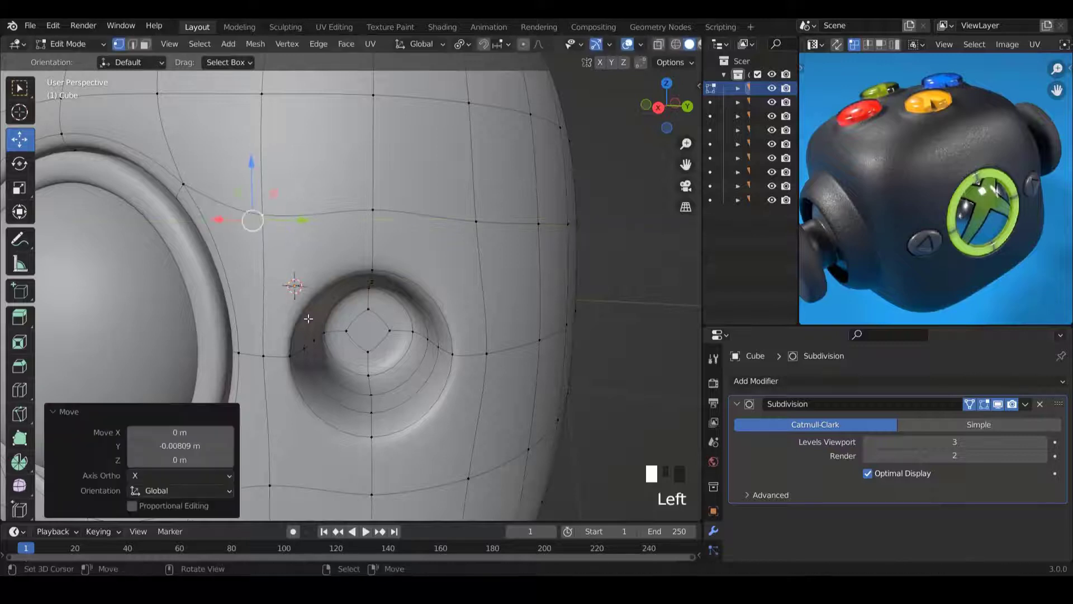
Examine the two side recesses and the dome on the smoothed body in Object Mode, including from the right orthographic view.
key(Tab)
scroll(321, 317, down, 6)
middle_drag(340, 328, 455, 394)
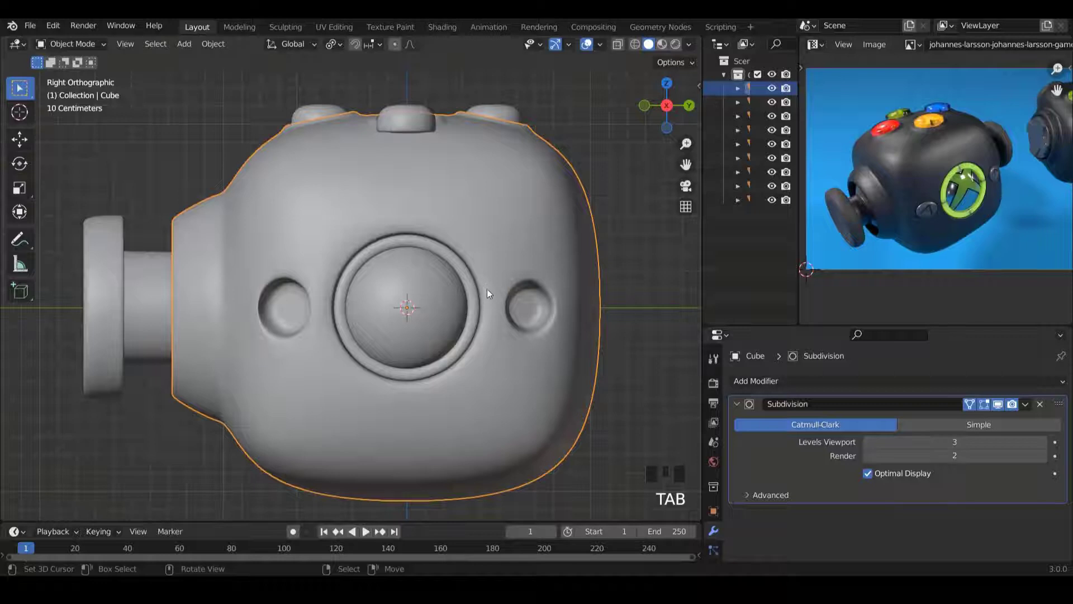
scroll(530, 302, down, 1)
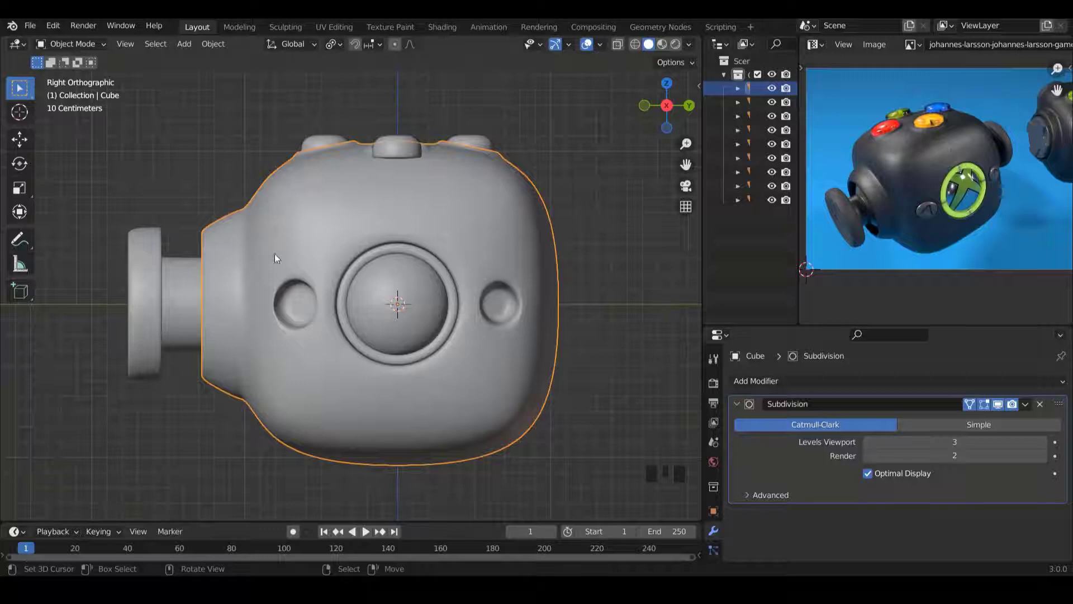
shift+scroll(437, 288, up, 1)
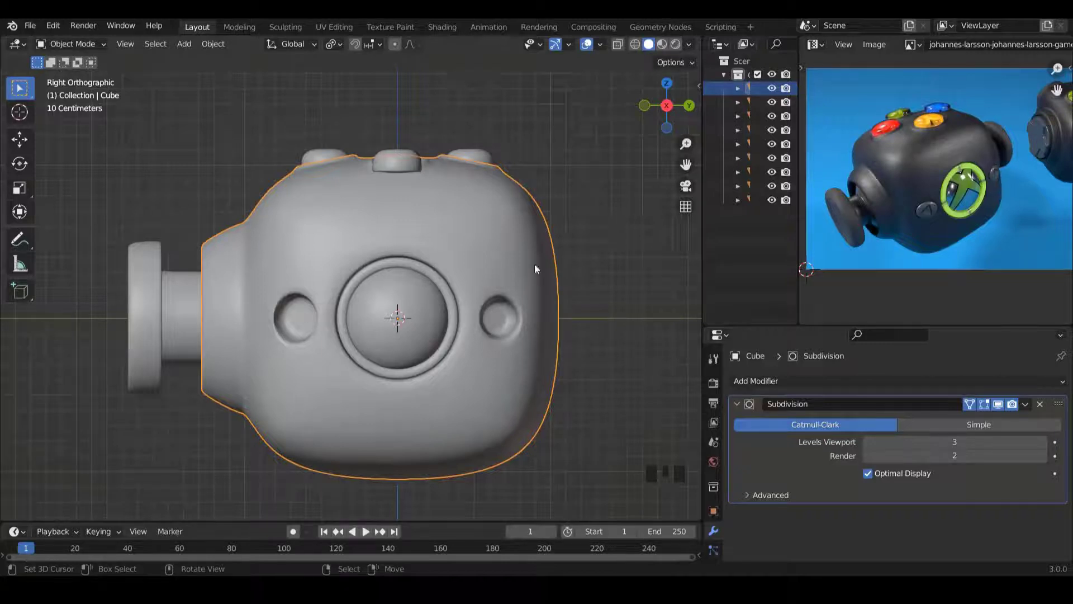
ctrl+scroll(472, 338, up, 3)
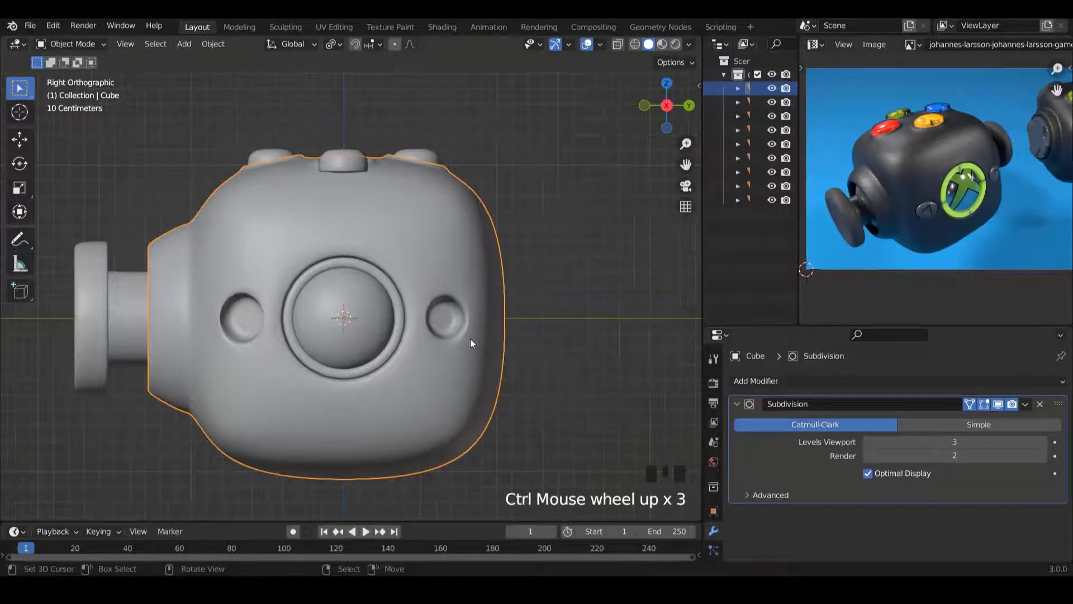
scroll(471, 338, up, 1)
ctrl+scroll(476, 340, up, 3)
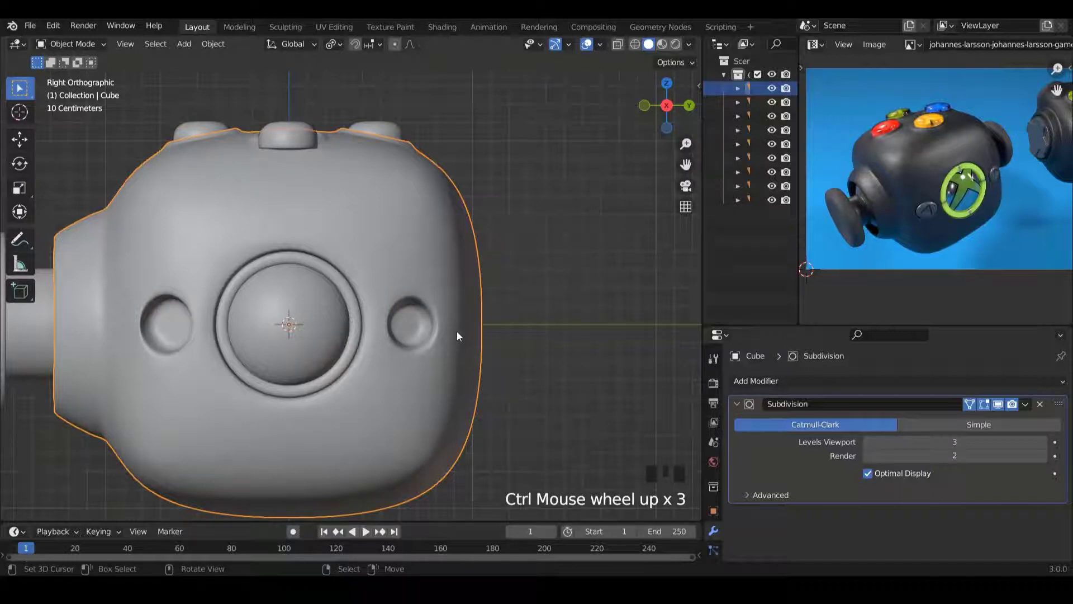
Dissolve the edge loop at the base of the +Y side recess wall, just outside its floor.
key(Tab)
middle_drag(458, 331, 383, 356)
scroll(375, 344, up, 2)
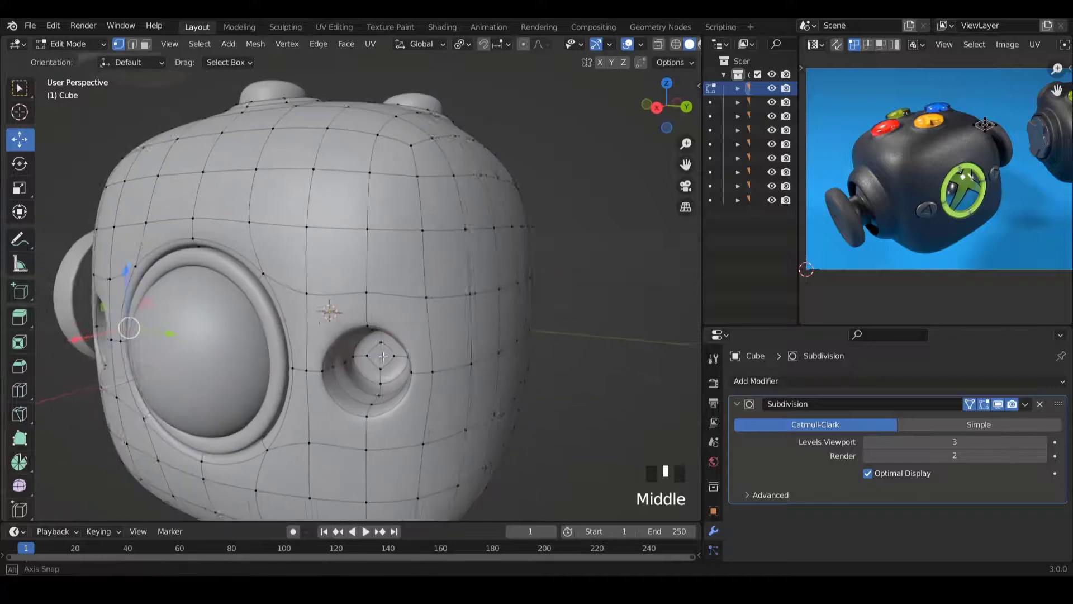
shift+scroll(383, 356, down, 1)
scroll(375, 391, up, 2)
alt+right_click(368, 426)
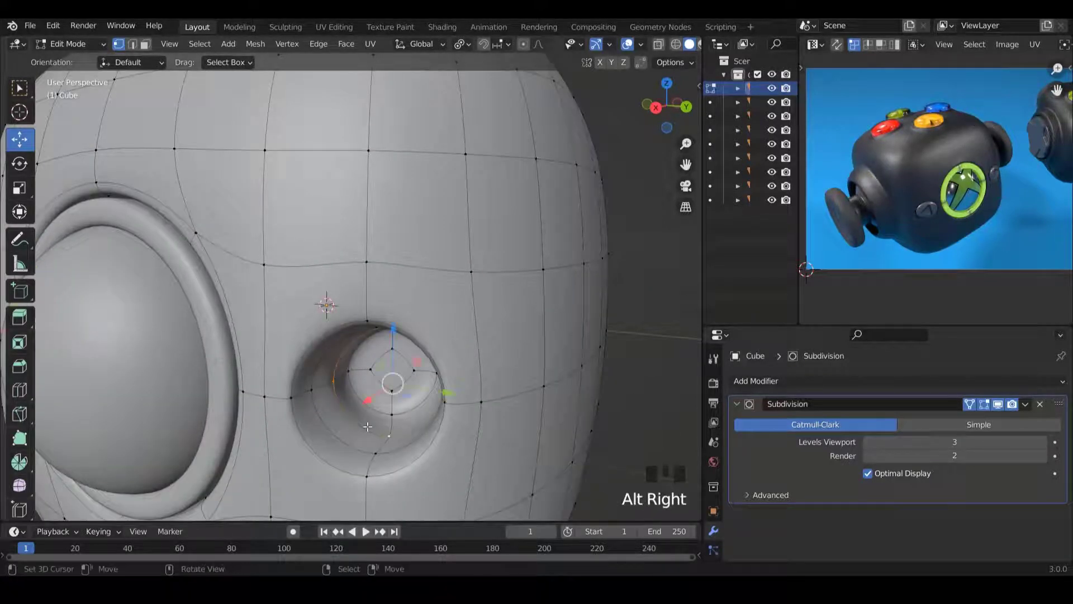
key(x)
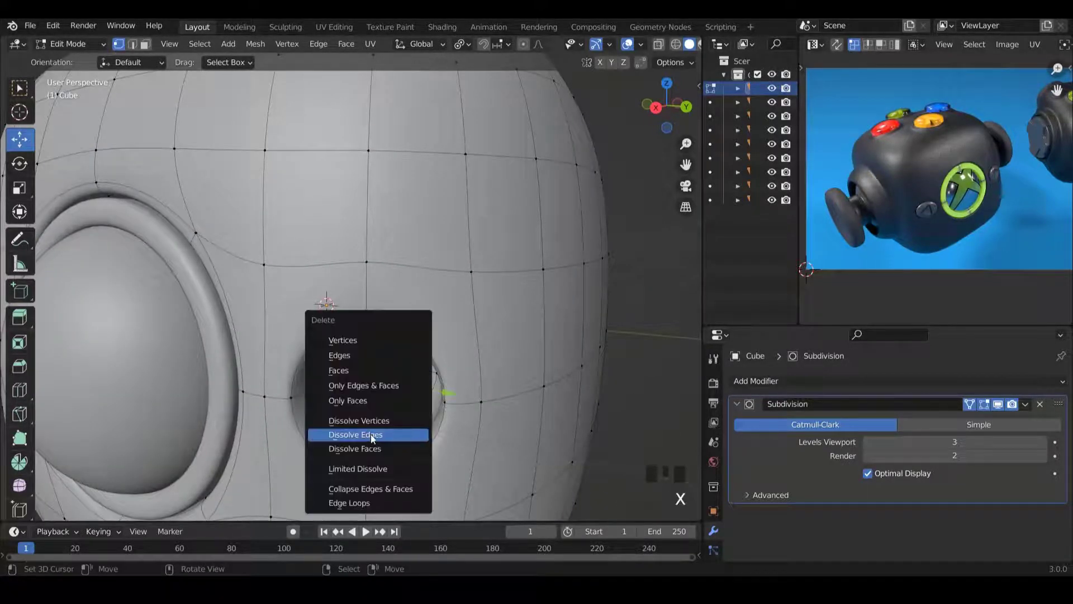
click(373, 436)
middle_drag(443, 433, 436, 408)
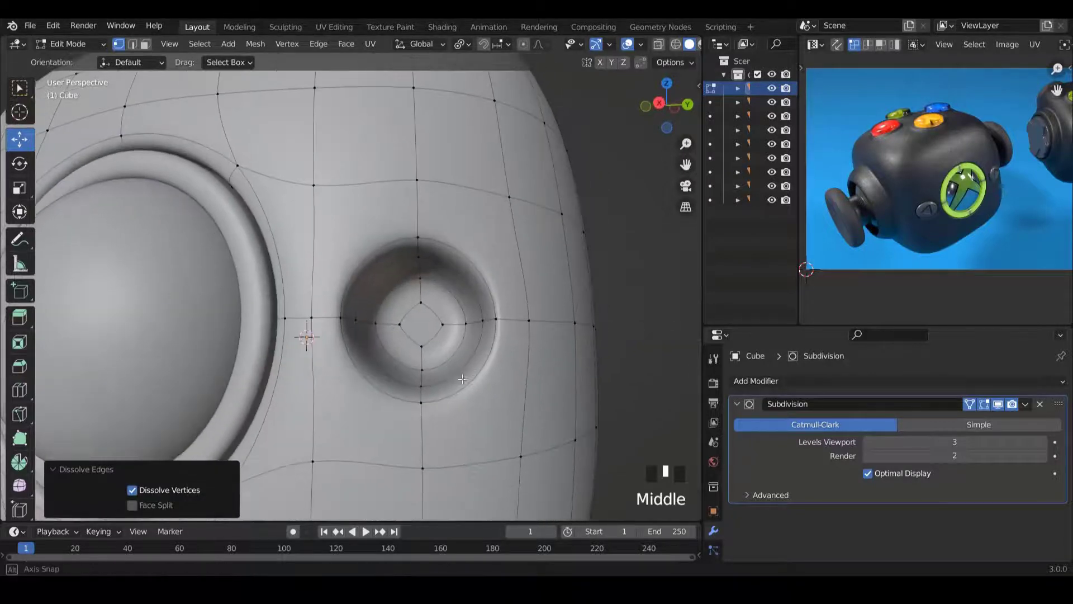
Select the +Y side recess together with its surrounding ring of faces and duplicate them in place.
alt+right_click(386, 417)
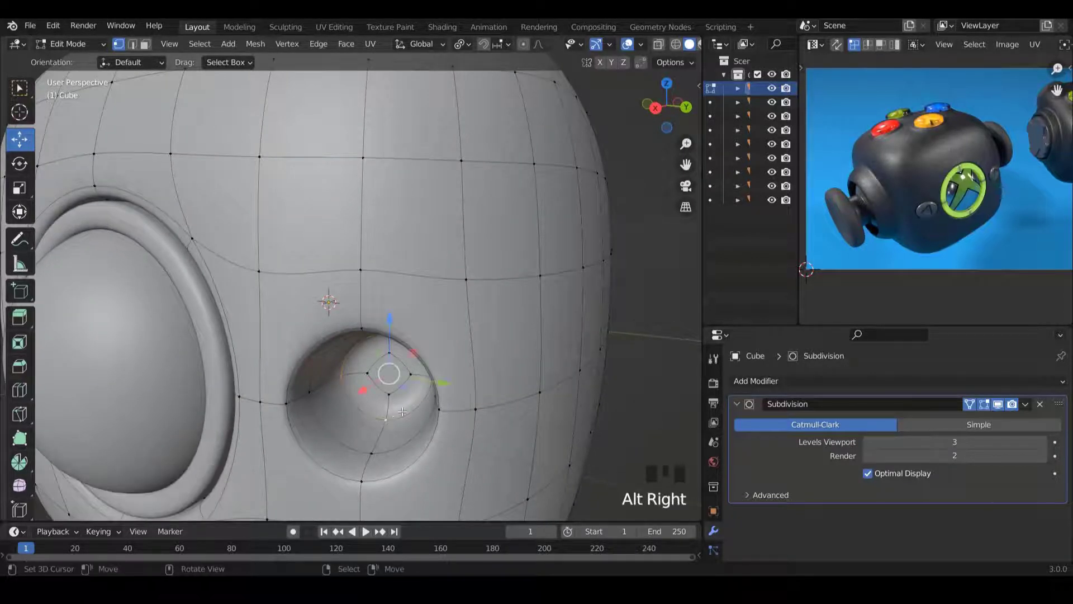
key(ctrl+KP_Add)
key(ctrl+KP_Add)
key(ctrl+KP_Add)
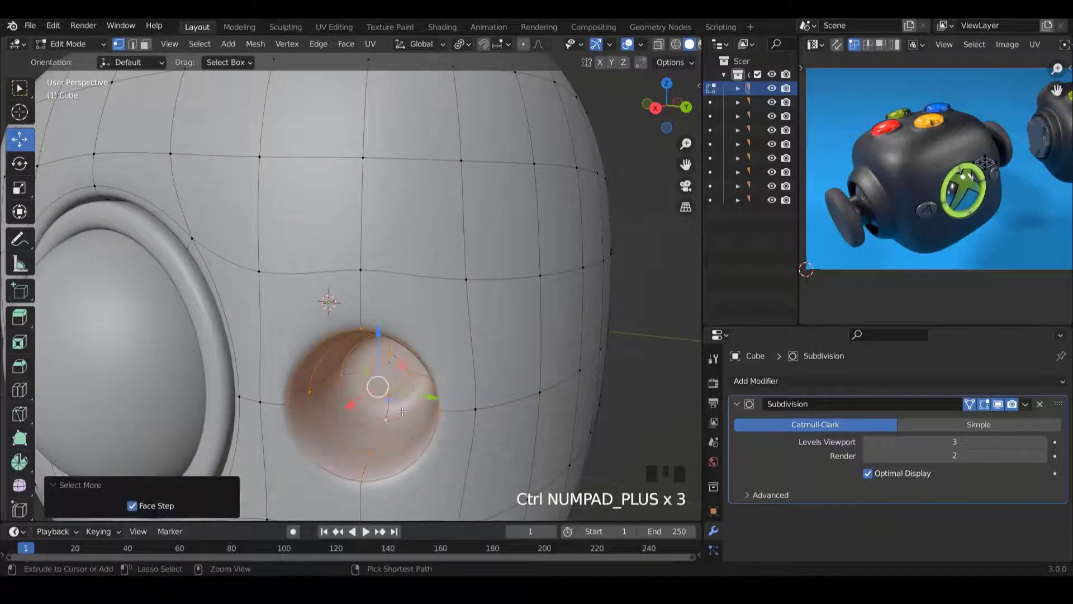
key(ctrl+KP_Add)
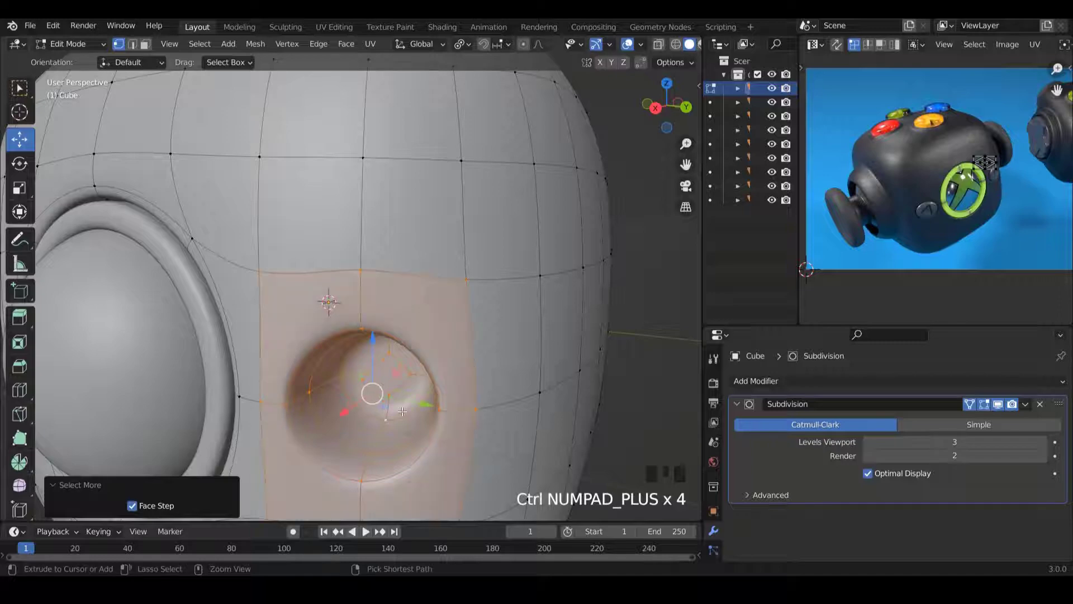
scroll(408, 275, down, 4)
middle_drag(408, 275, 445, 274)
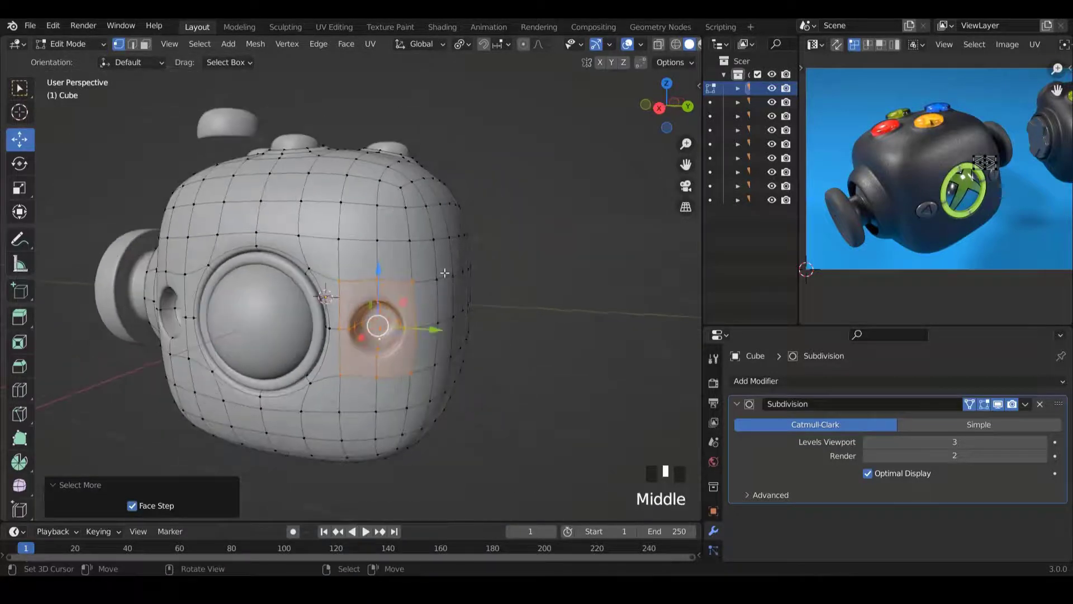
key(KP_1)
key(KP_3)
scroll(440, 267, up, 2)
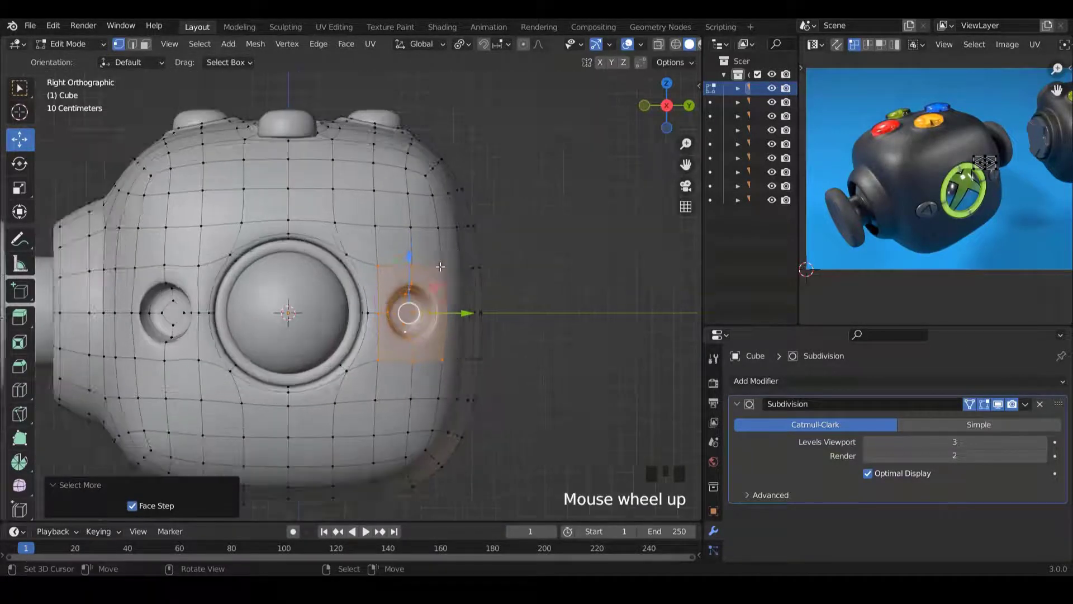
scroll(441, 267, up, 1)
ctrl+scroll(448, 268, down, 2)
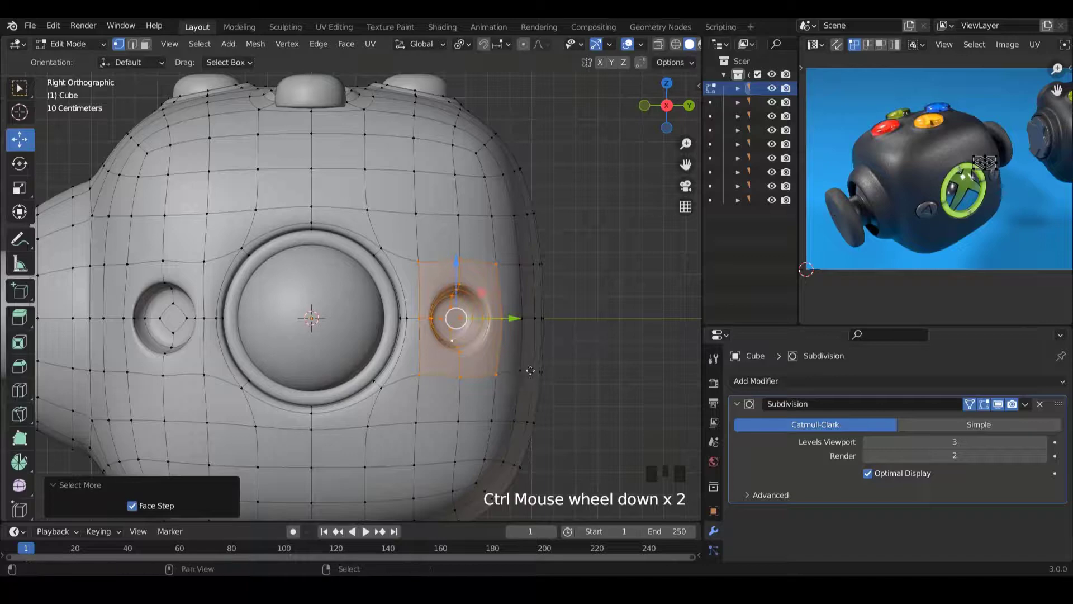
key(shift+d)
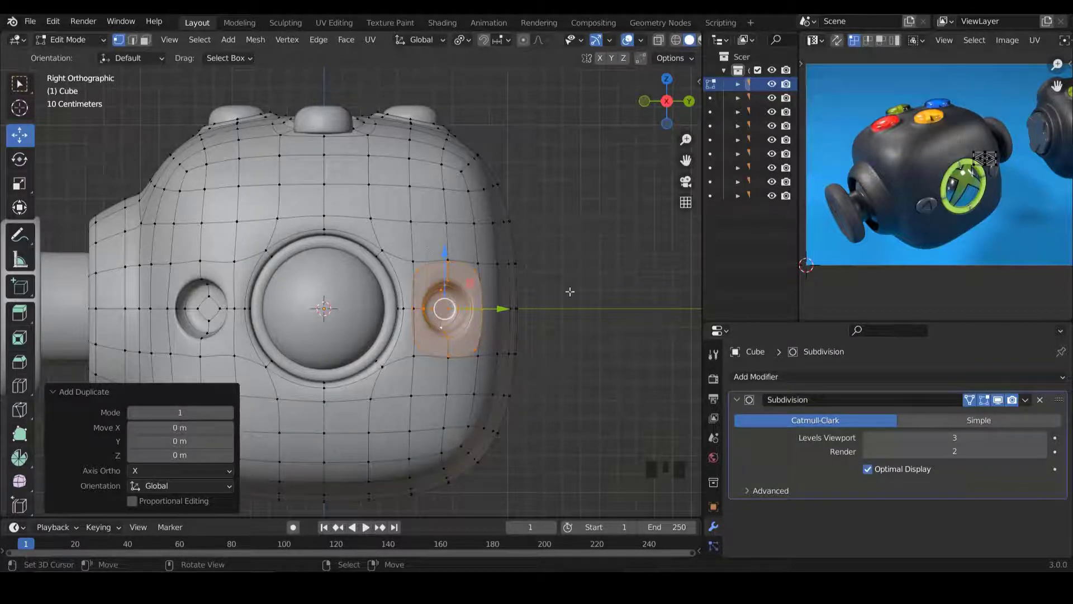
Symmetrize the duplicated recess patch in the +Y to -Y direction.
click(255, 39)
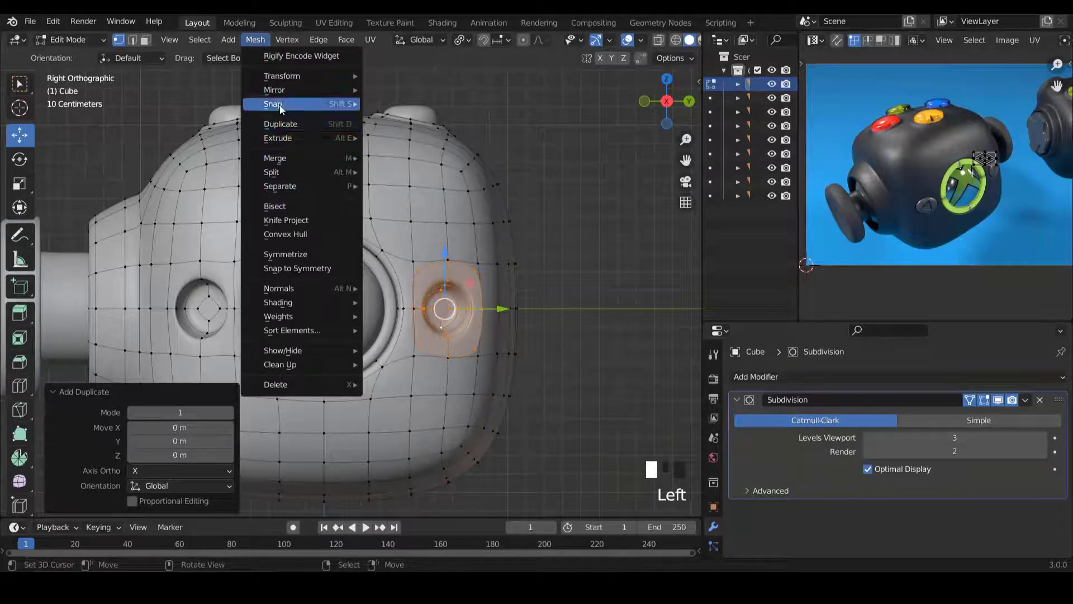
click(295, 253)
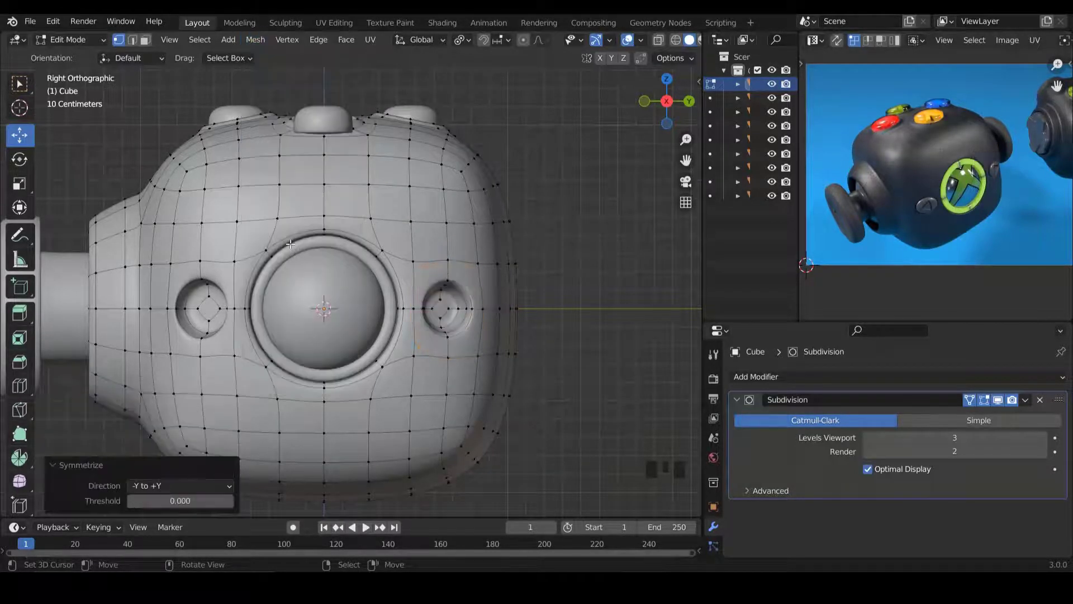
click(184, 484)
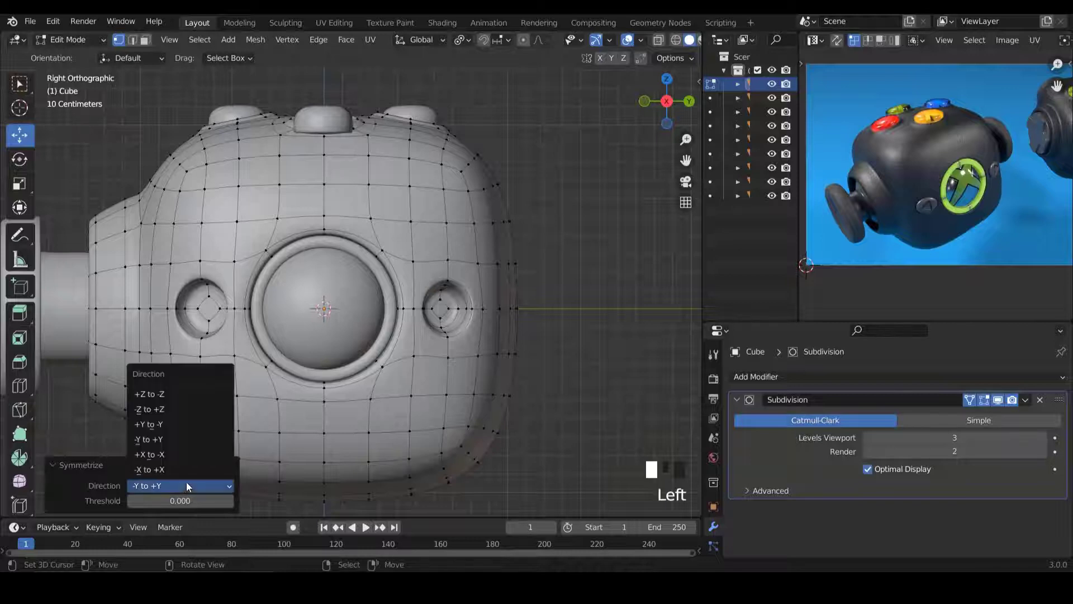
click(159, 425)
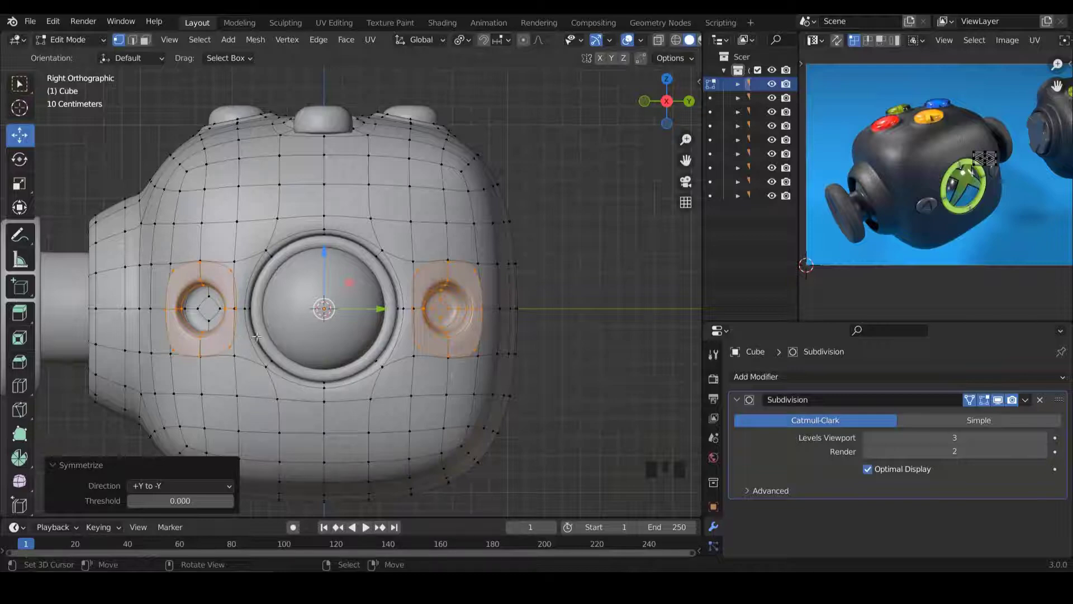
Select the original -Y side recess inside the mirrored patch, grow the selection to its surrounding faces, and delete these faces.
ctrl+scroll(258, 336, down, 3)
scroll(263, 338, up, 1)
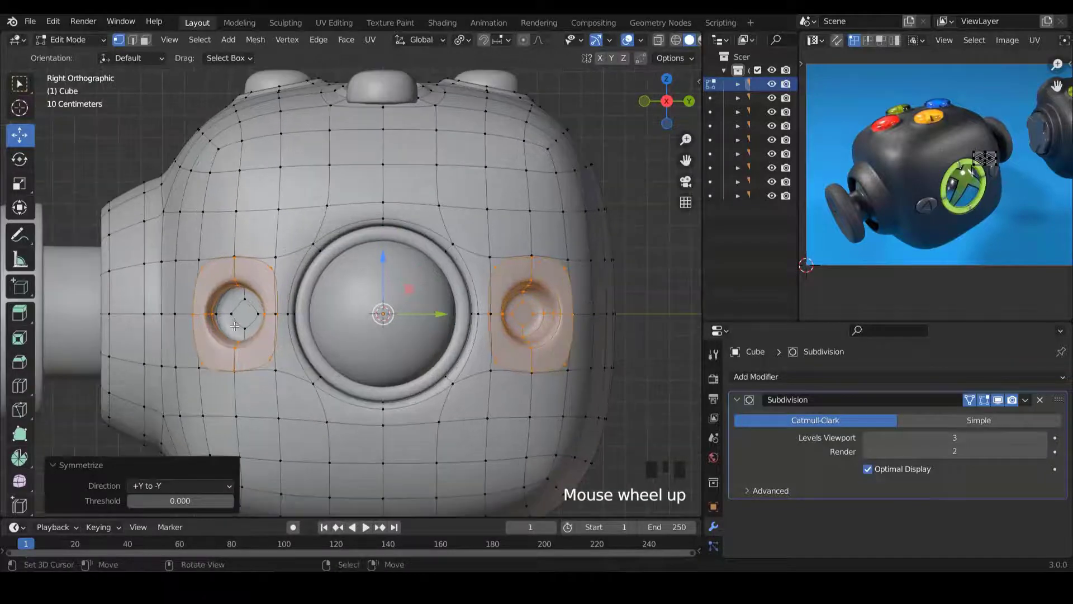
middle_drag(235, 326, 294, 350)
scroll(302, 356, up, 1)
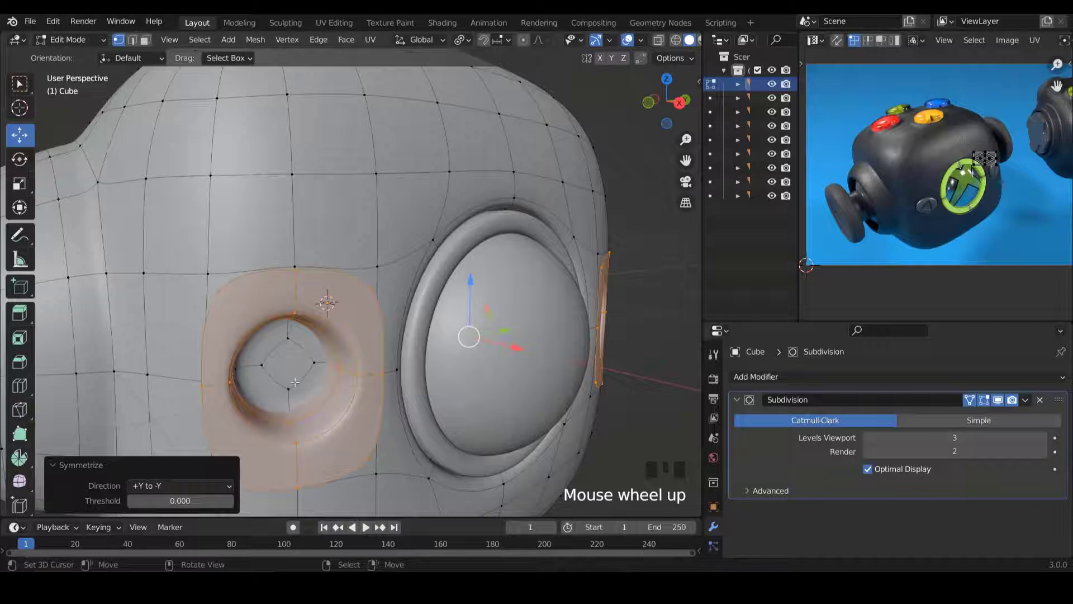
alt+right_click(295, 382)
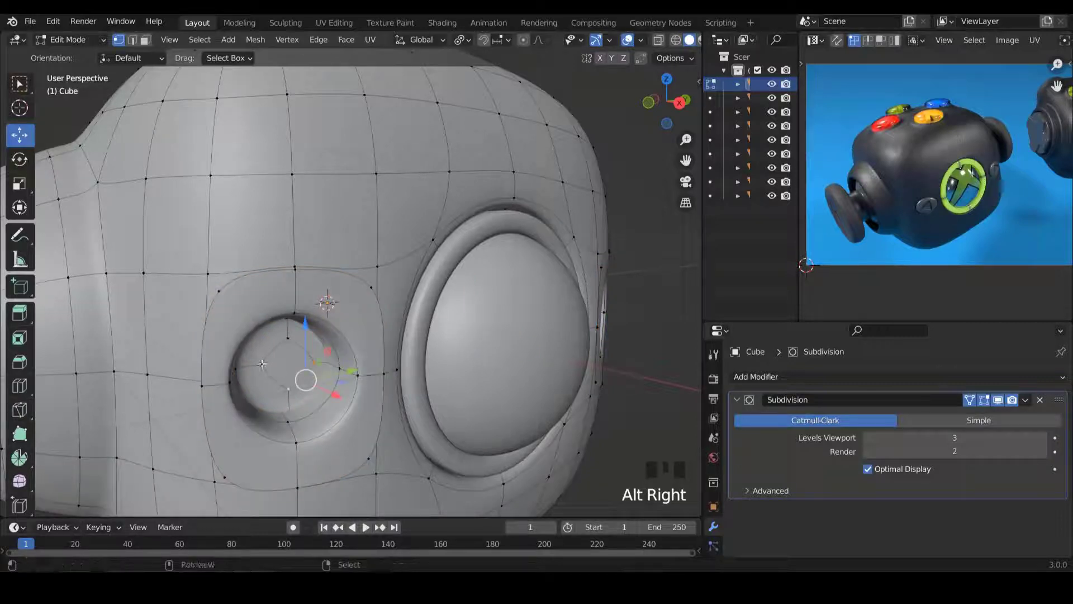
shift+right_click(281, 340)
shift+right_click(282, 340)
key(ctrl+KP_Add)
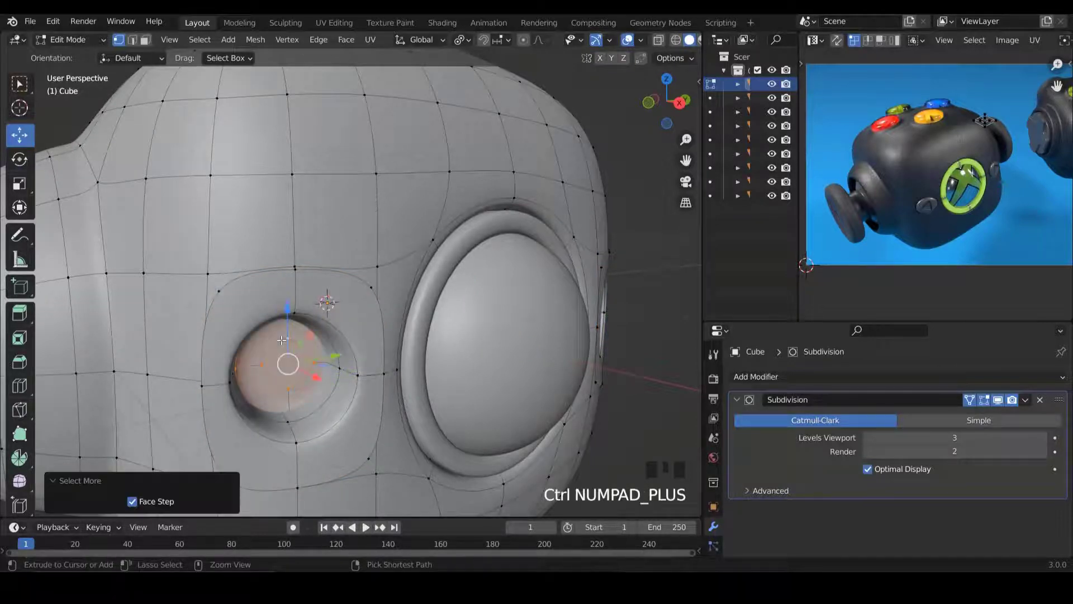
key(ctrl+KP_Add)
key(ctrl+KP_Add)
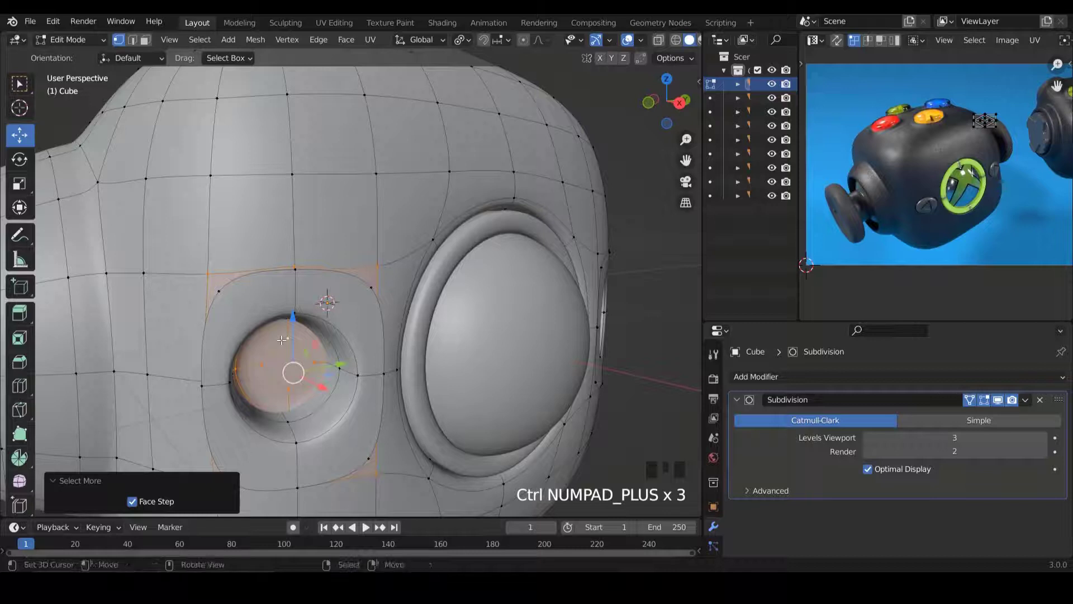
key(x)
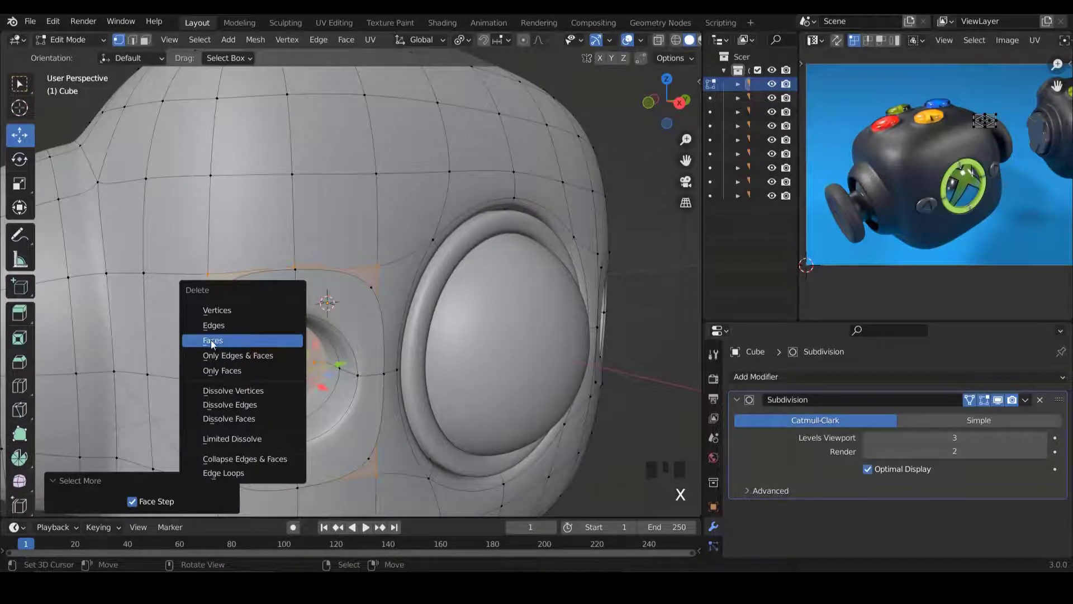
click(226, 341)
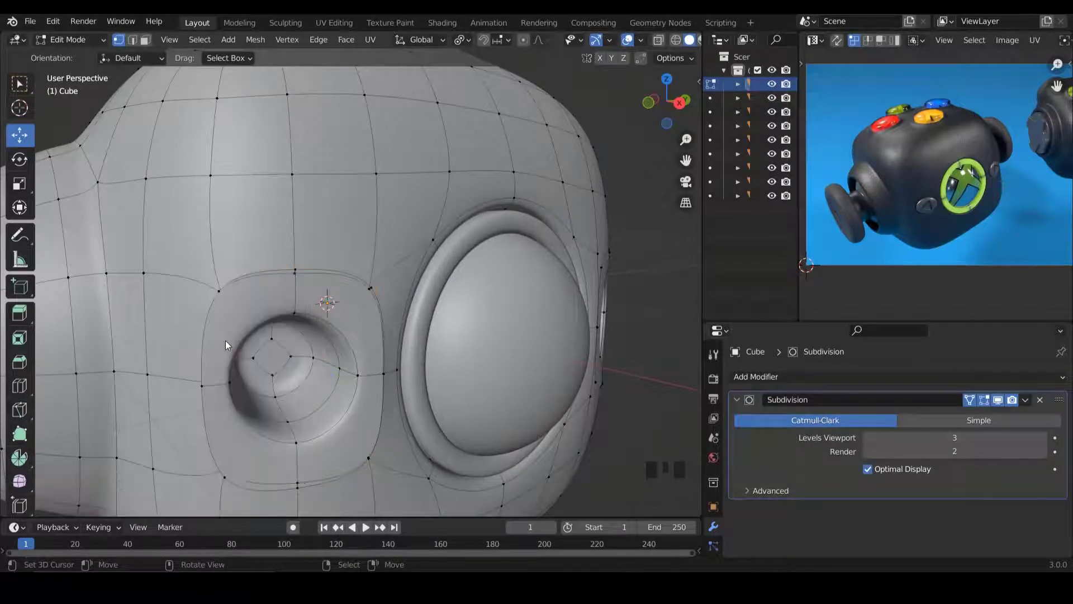
Merge at center the two overlapping vertices at the mirrored patch's upper corner nearest the dome.
middle_drag(226, 341, 253, 407)
middle_drag(270, 348, 268, 348)
scroll(269, 349, up, 2)
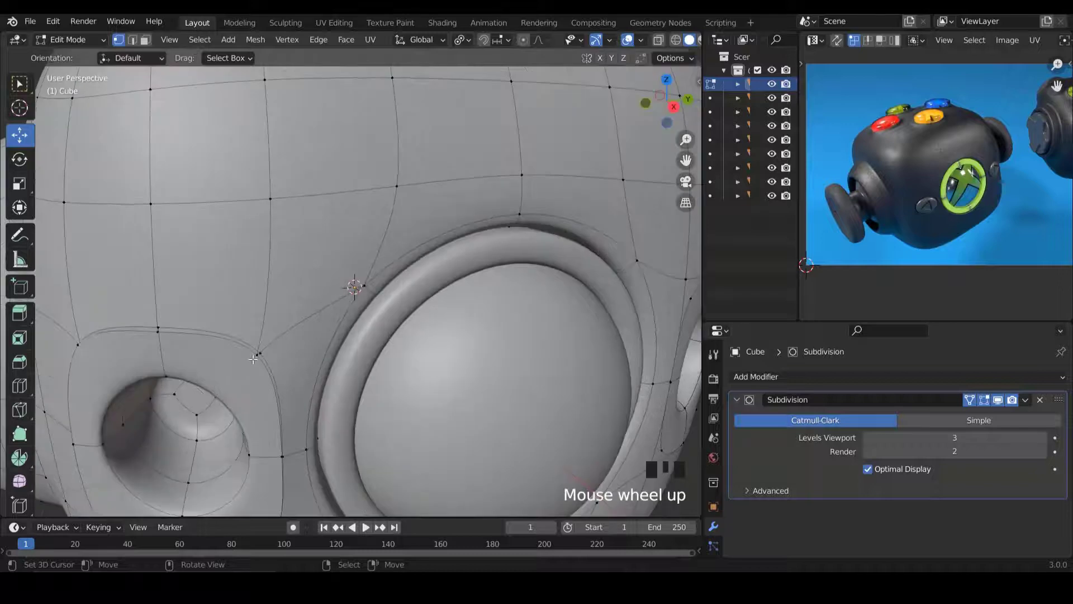
right_click(268, 348)
shift+right_click(268, 348)
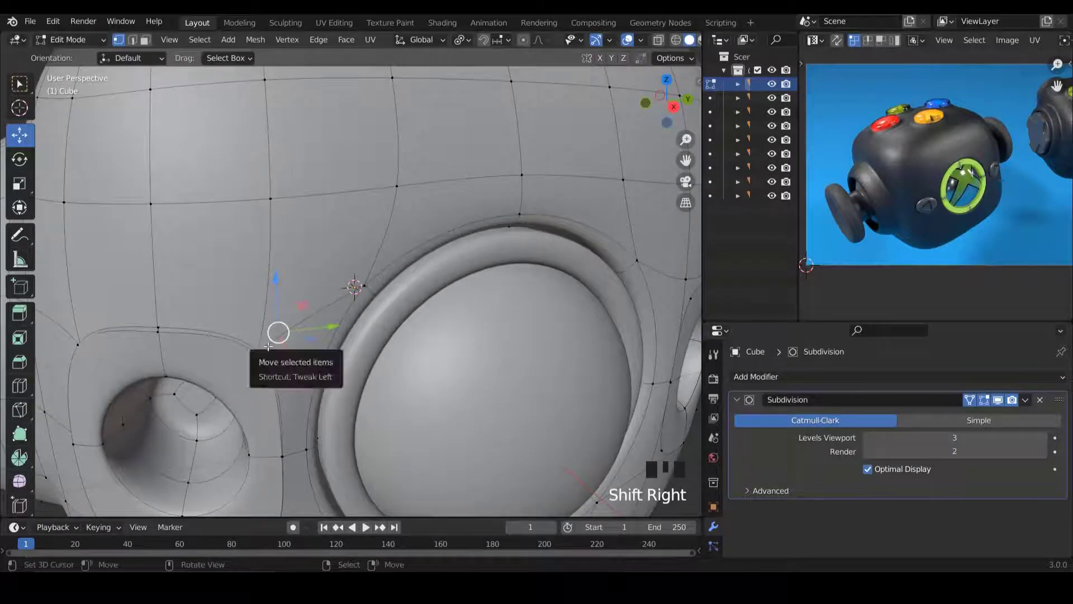
key(m)
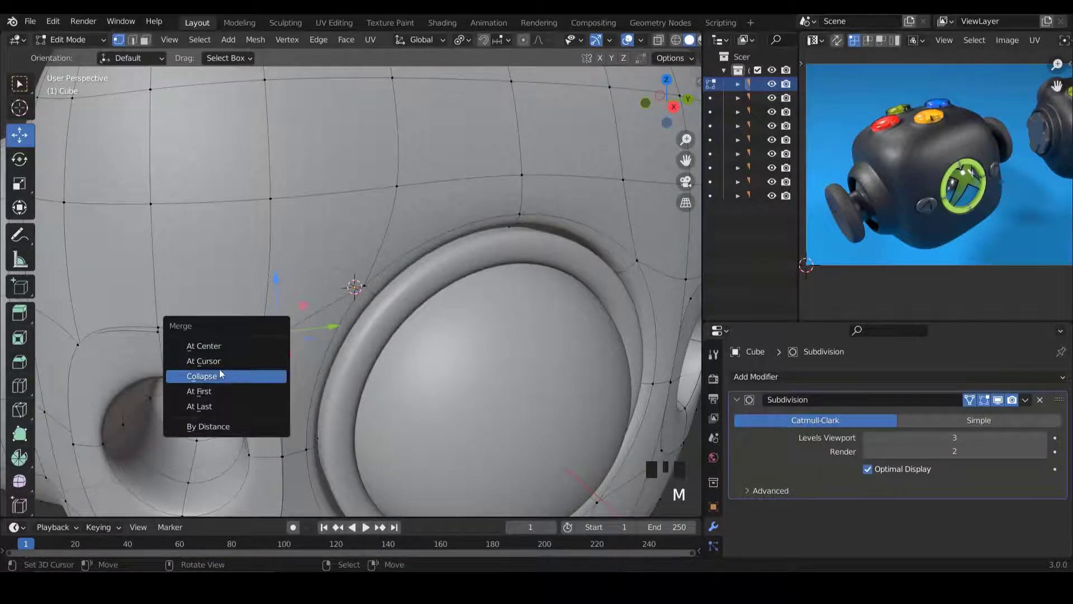
click(218, 346)
middle_drag(286, 357, 374, 309)
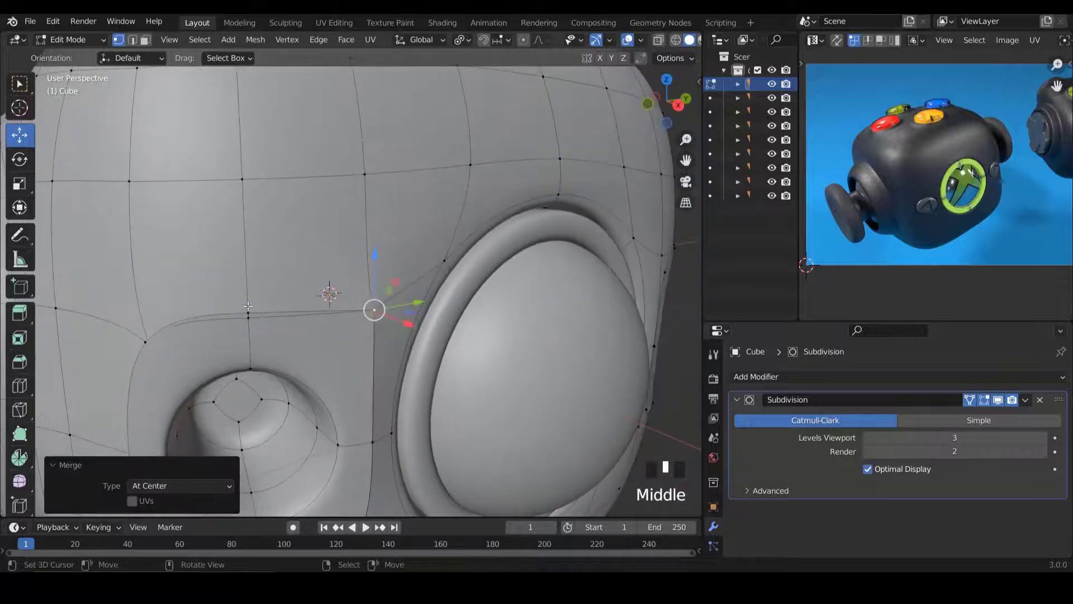
Merge at center the two vertices directly above the -Y recess.
right_click(245, 311)
shift+right_click(246, 316)
key(m)
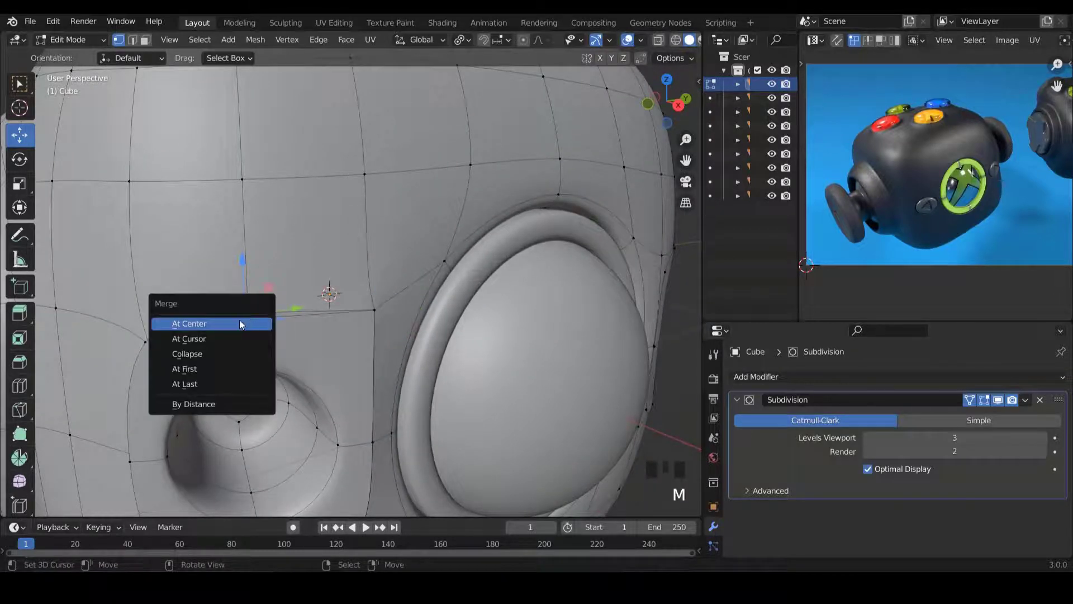
click(240, 323)
middle_drag(240, 323, 312, 322)
Merge at center the vertex pair at the mirrored patch's upper corner away from the dome.
right_click(291, 318)
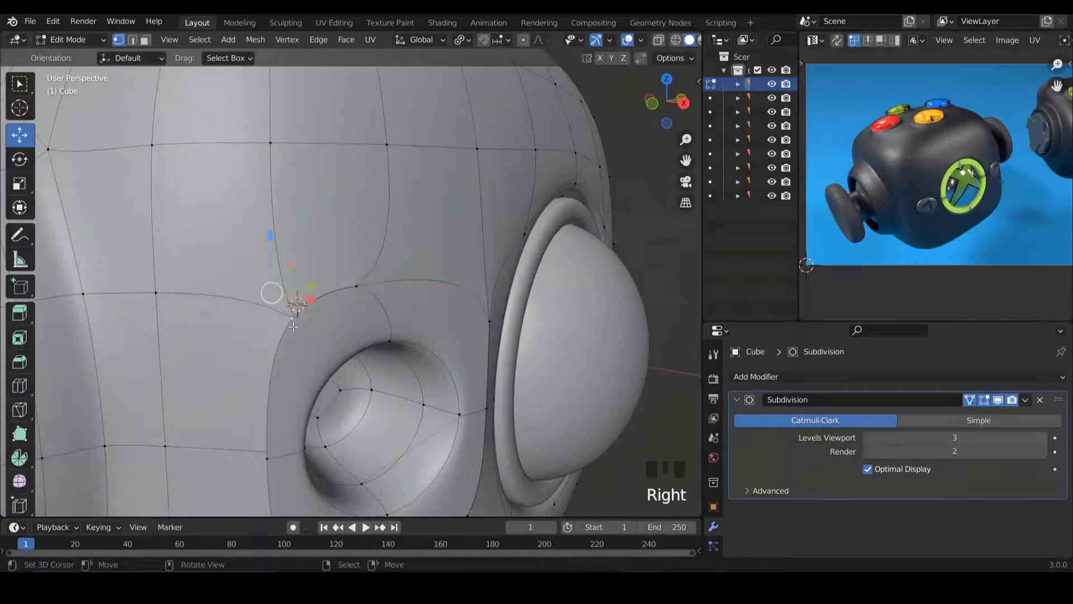
right_drag(293, 322, 302, 329)
right_click(297, 321)
shift+right_click(275, 295)
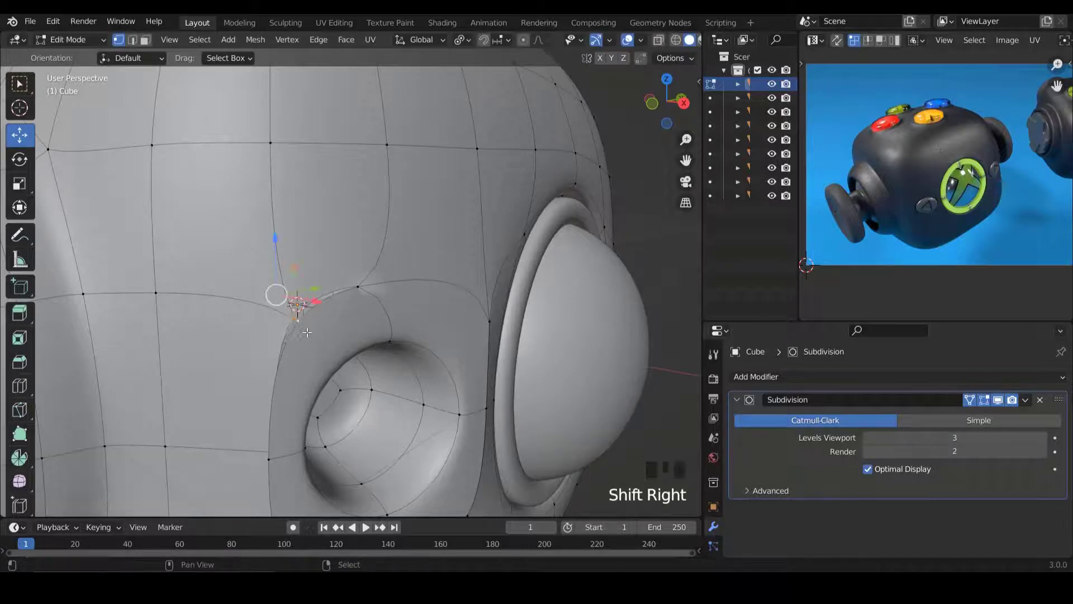
key(m)
click(263, 333)
Merge at center the vertex pair midway along the mirrored patch's side farthest from the dome.
middle_drag(451, 405, 349, 446)
right_drag(331, 454, 323, 352)
right_drag(312, 297, 318, 297)
shift+right_click(320, 300)
key(m)
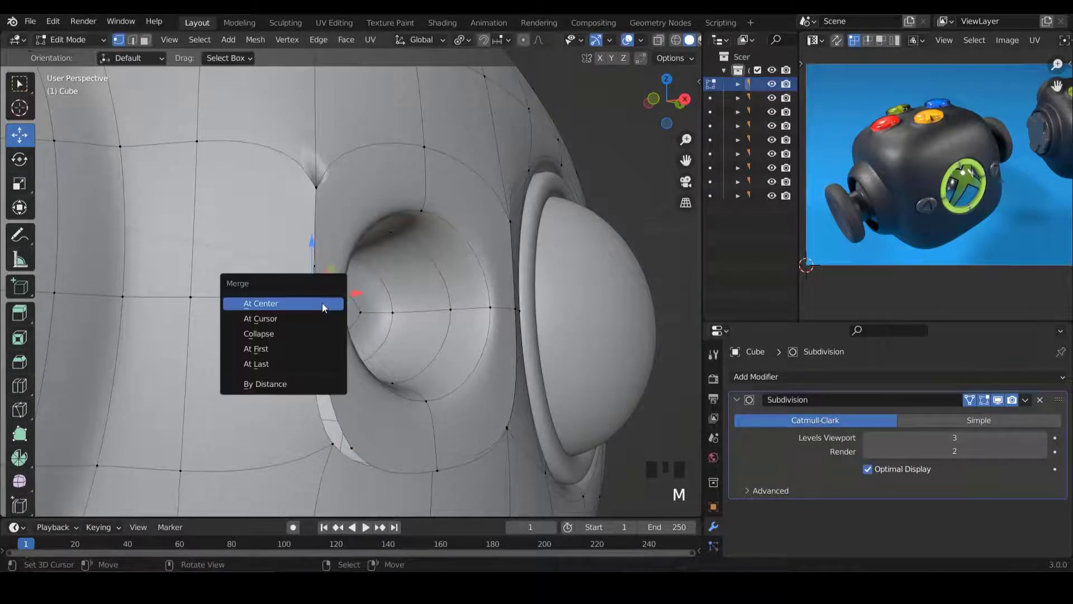
click(322, 302)
Merge the vertex pair at the mirrored patch's lower corner away from the dome.
middle_drag(330, 336, 132, 393)
right_click(329, 416)
shift+right_click(348, 417)
key(m)
click(355, 414)
Merge the two vertices directly below the -Y recess.
right_click(258, 393)
shift+right_click(263, 408)
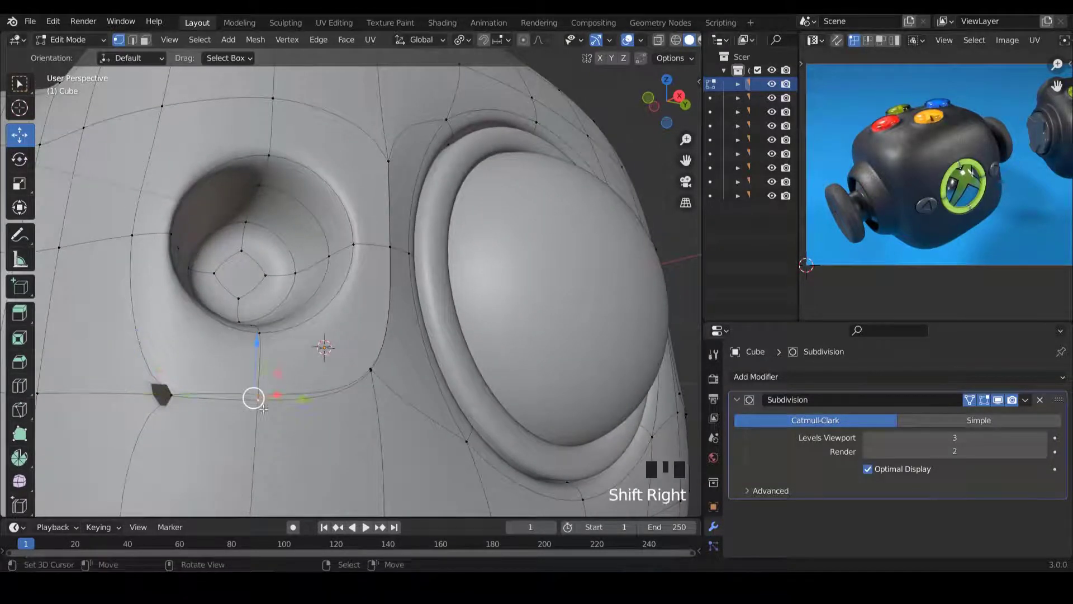
key(m)
click(275, 410)
middle_drag(313, 419, 250, 411)
Merge the vertex pair at the mirrored patch's lower corner nearest the dome.
right_click(260, 414)
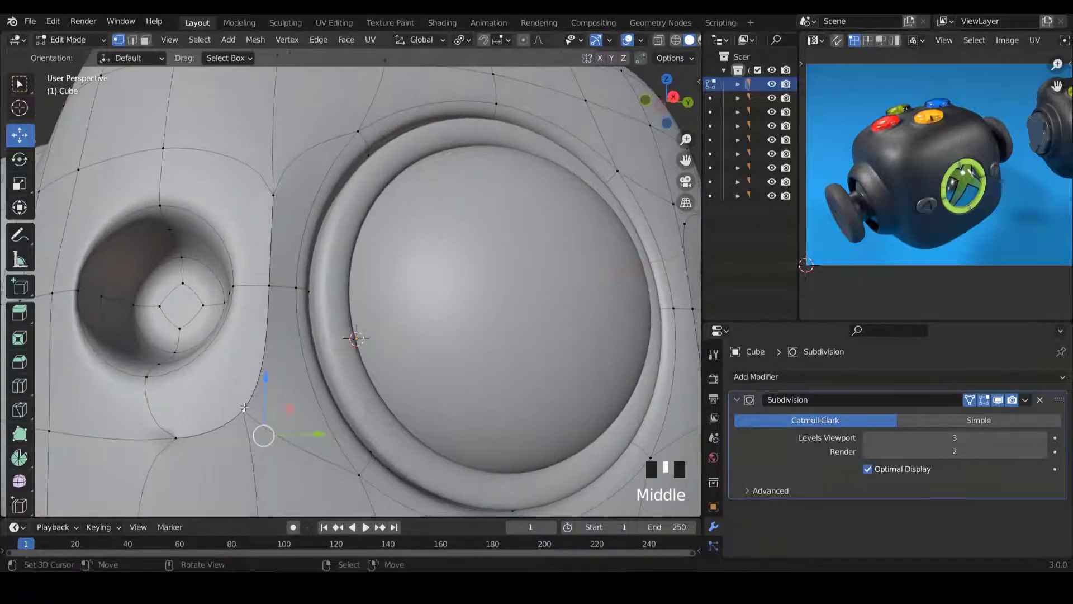
right_drag(245, 409, 244, 412)
right_click(247, 415)
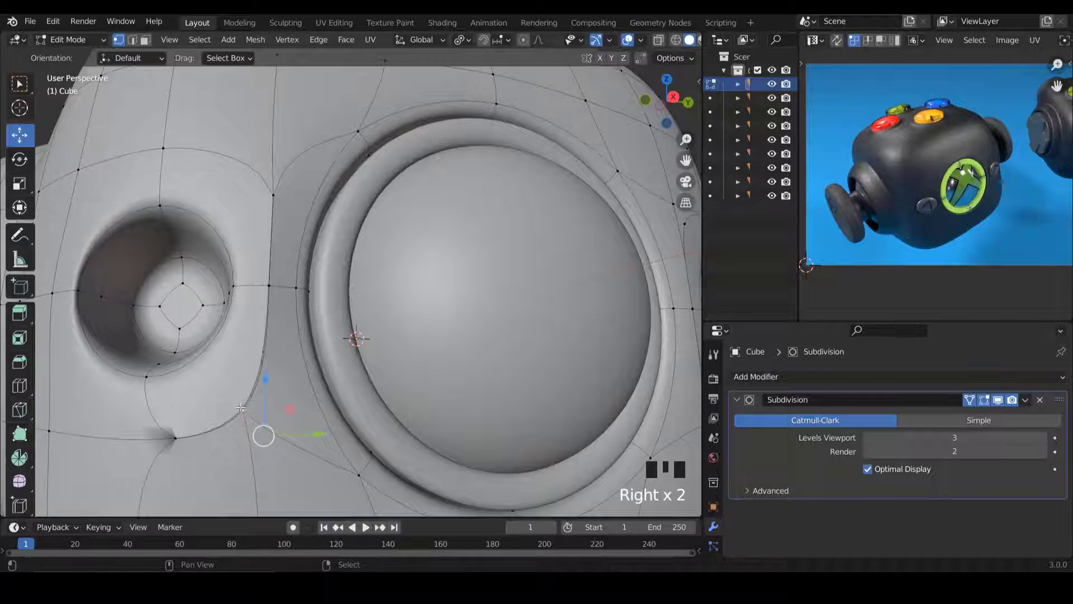
shift+right_click(252, 416)
key(m)
click(253, 415)
Merge at center the vertex pair midway along the mirrored patch's side facing the dome.
middle_drag(253, 414, 251, 364)
right_drag(251, 364, 254, 334)
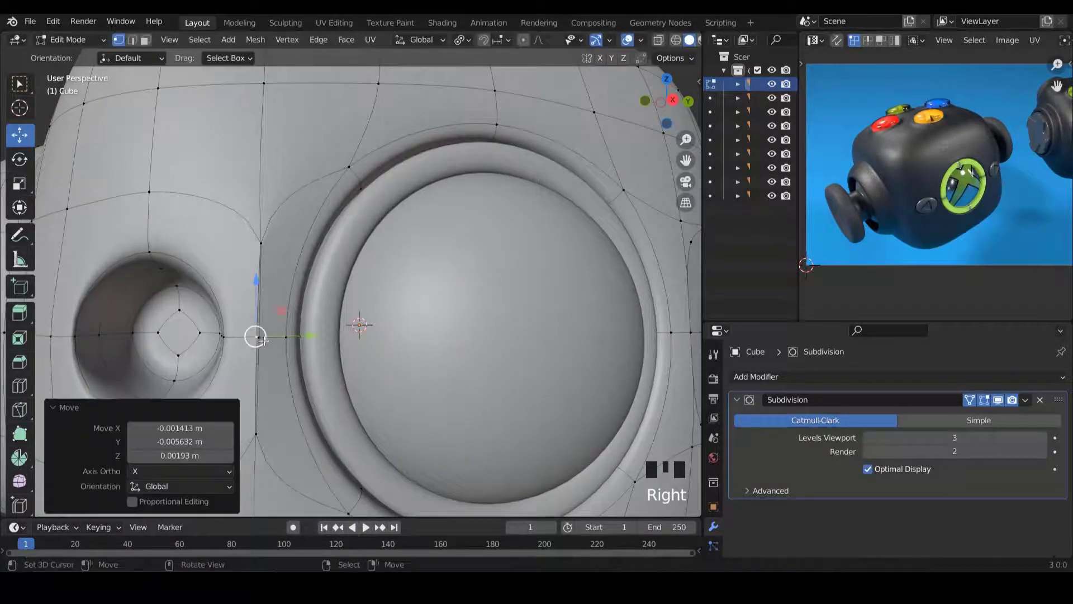
shift+right_click(263, 338)
key(m)
click(264, 340)
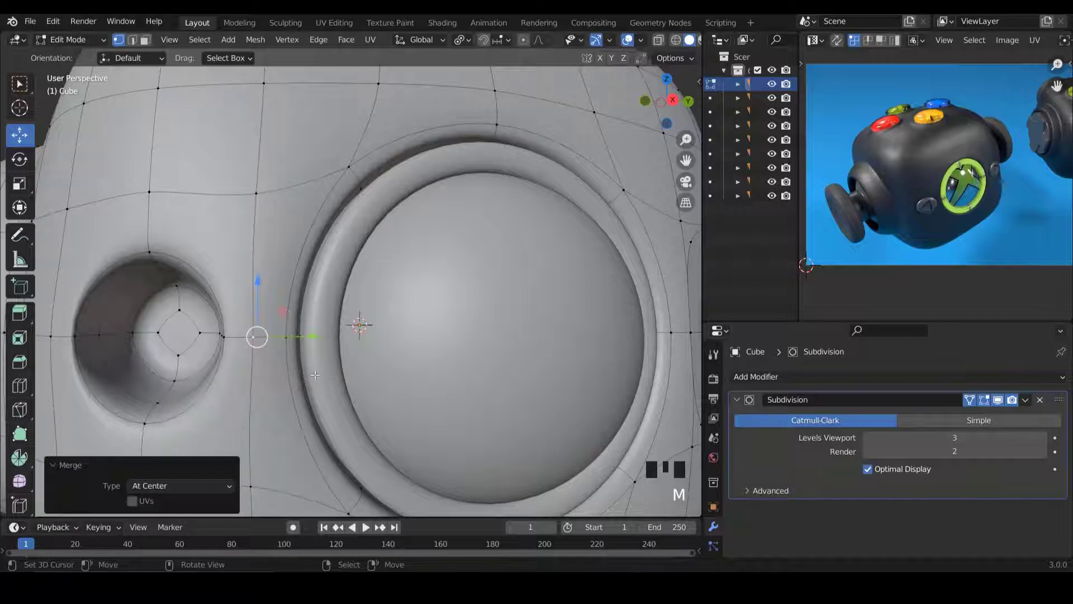
Delete the linked faces of the loose duplicate patch over the +Y recess and return to Object Mode.
scroll(316, 374, down, 4)
key(Tab)
middle_drag(377, 364, 448, 373)
right_click(380, 376)
scroll(447, 374, up, 2)
key(Tab)
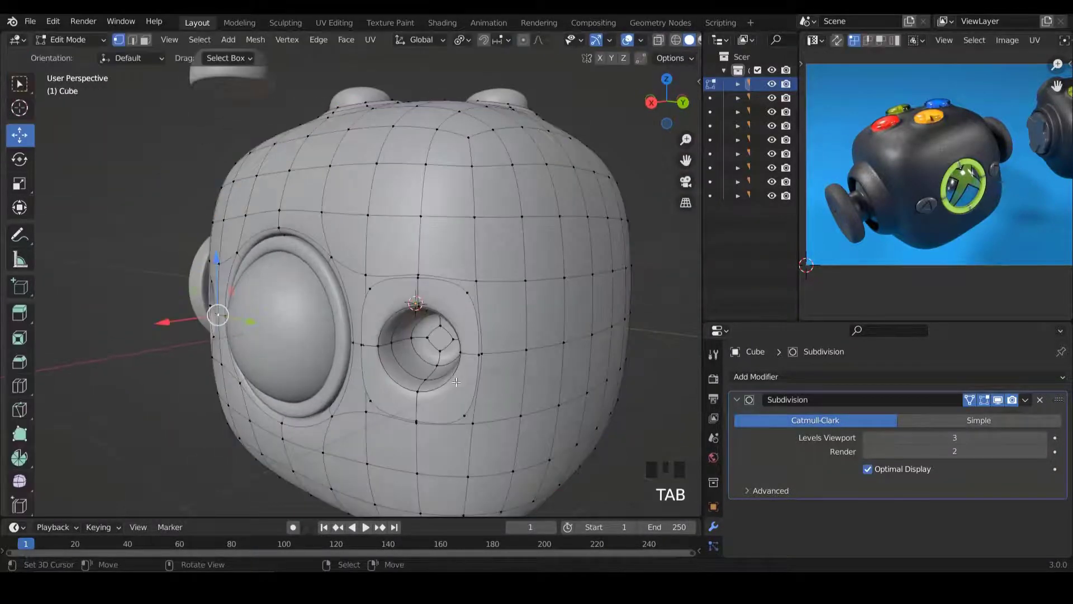
right_click(441, 410)
key(l)
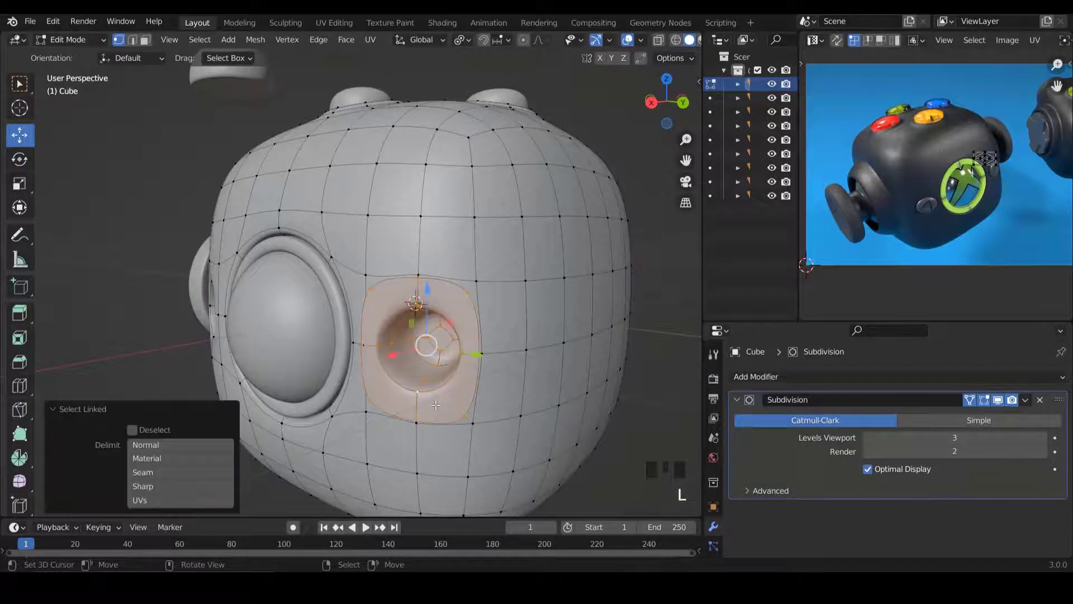
key(Delete)
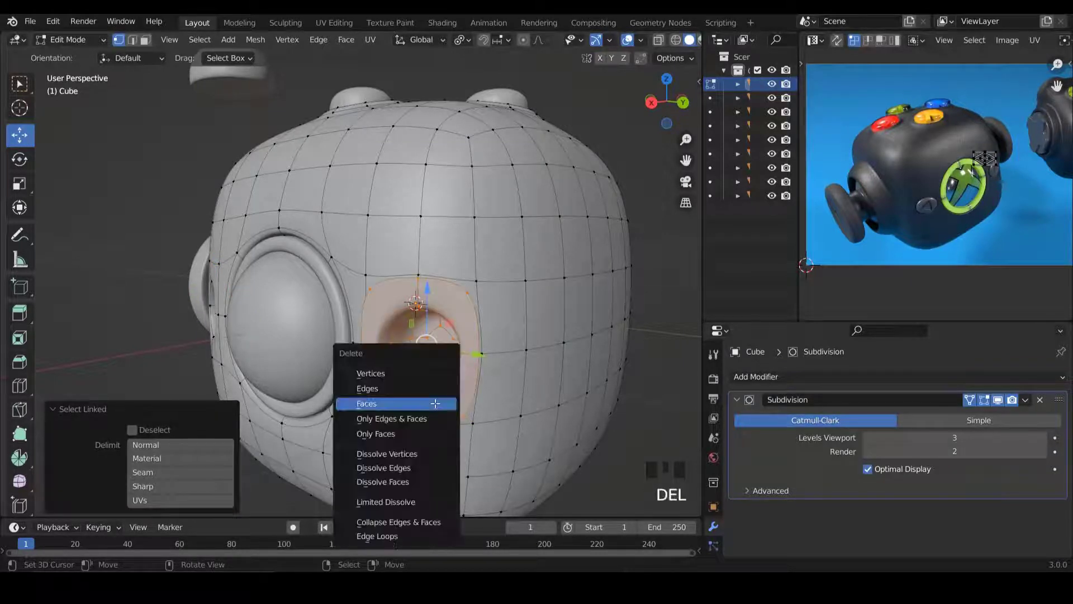
key(Tab)
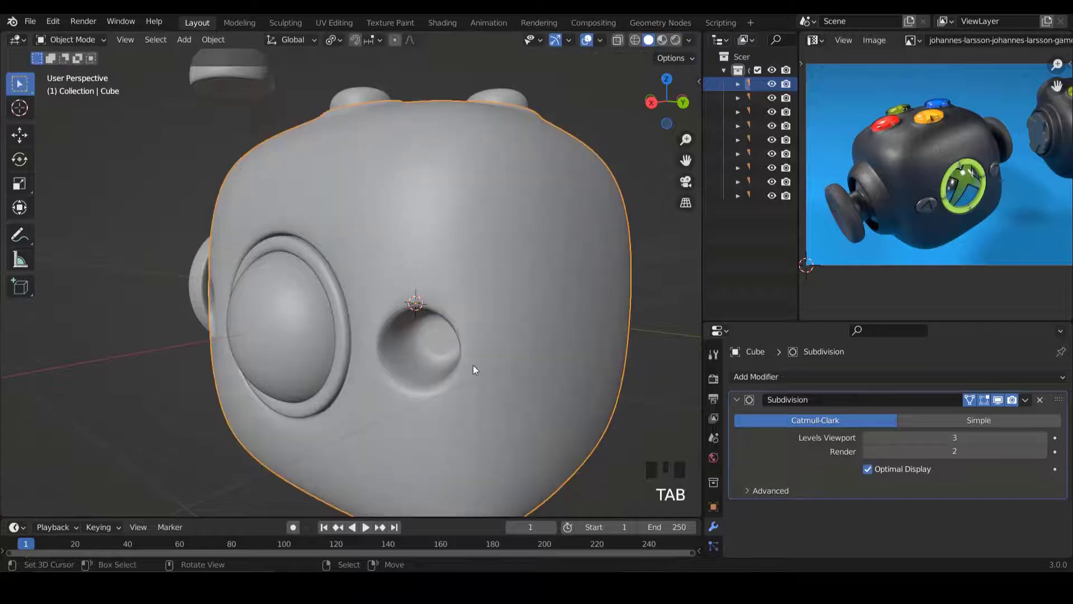
Compare the two recesses beside the front dome in the right orthographic view, smooth and with the mesh shown.
middle_drag(474, 367, 575, 338)
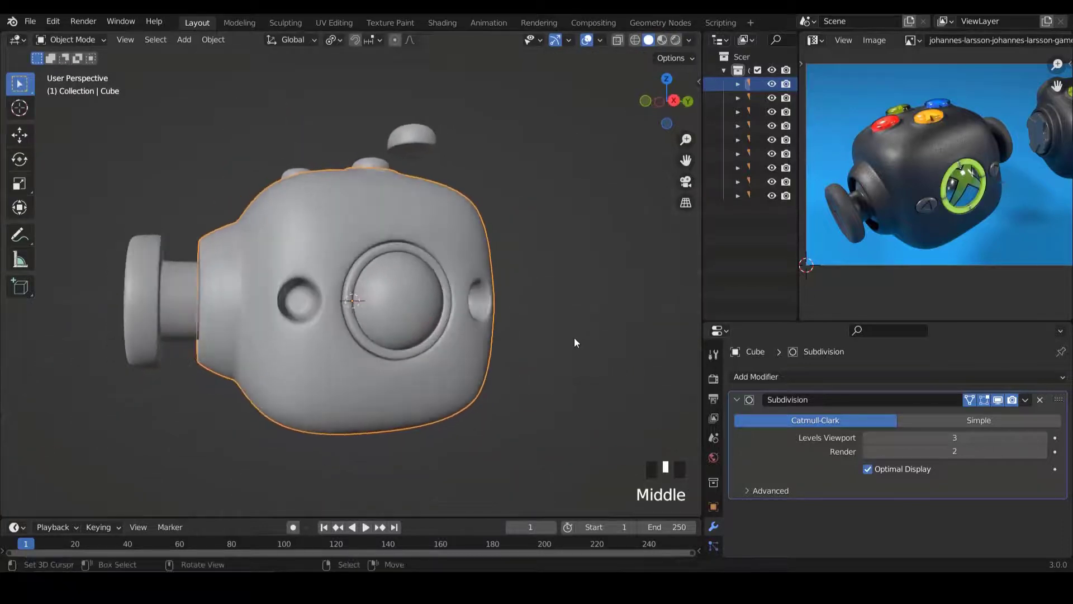
key(KP_1)
key(KP_3)
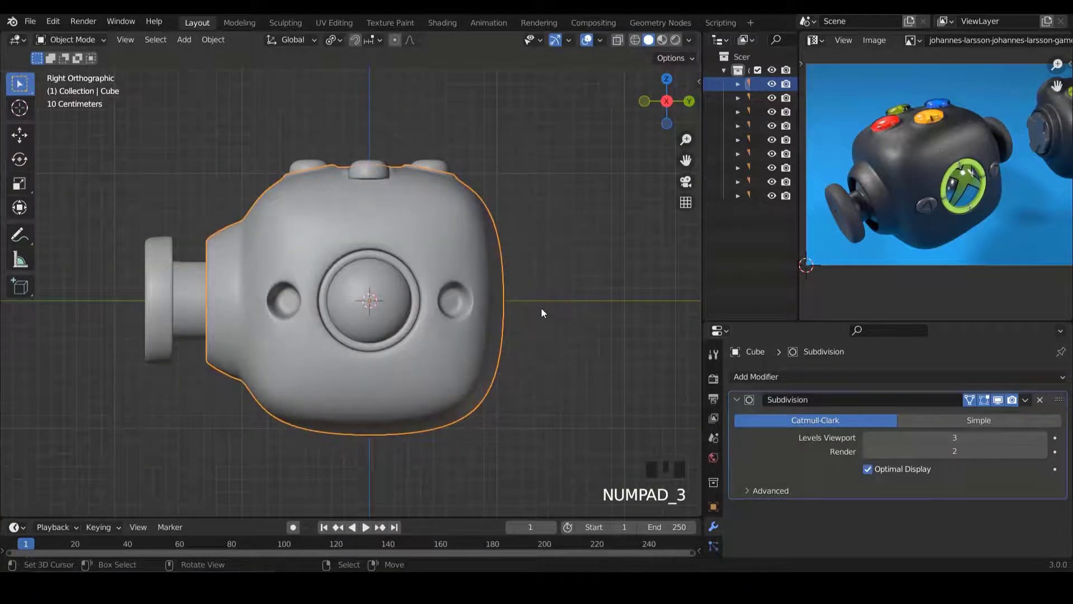
scroll(537, 307, up, 2)
shift+scroll(447, 309, up, 2)
key(Tab)
key(Tab)
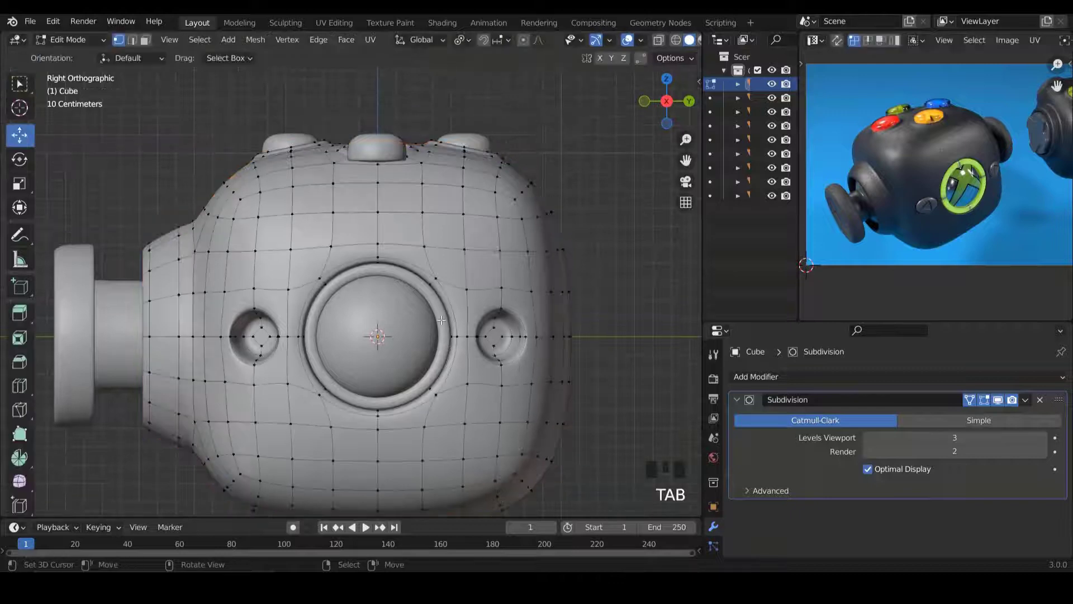
ctrl+scroll(361, 332, down, 4)
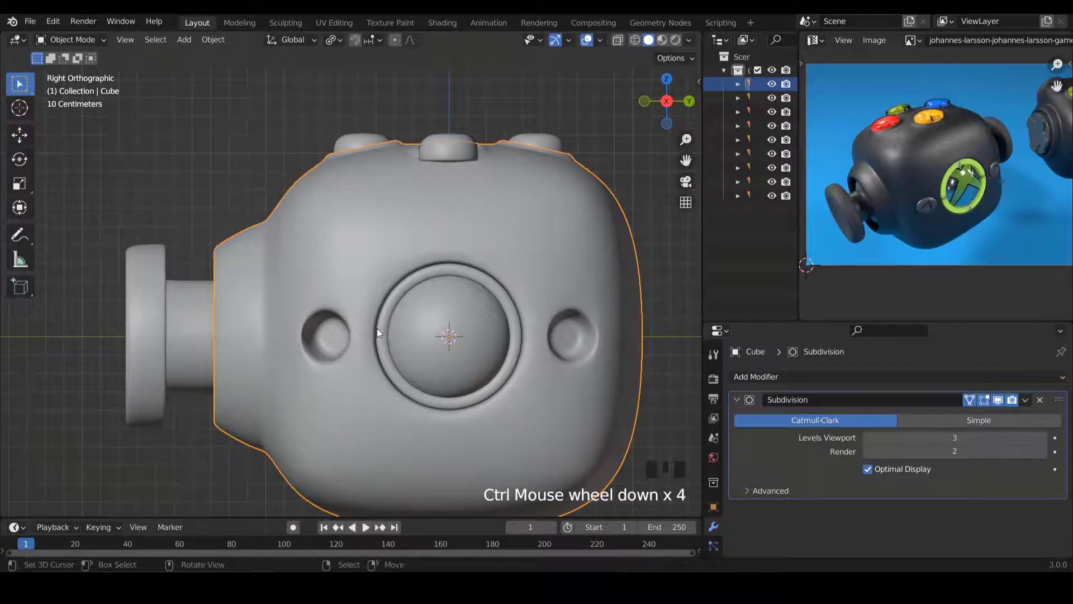
ctrl+scroll(376, 327, down, 4)
scroll(364, 324, up, 4)
Nudge the middle vertex on the -Y recess's side away from the dome along Y and return to Object Mode.
key(Tab)
right_click(378, 396)
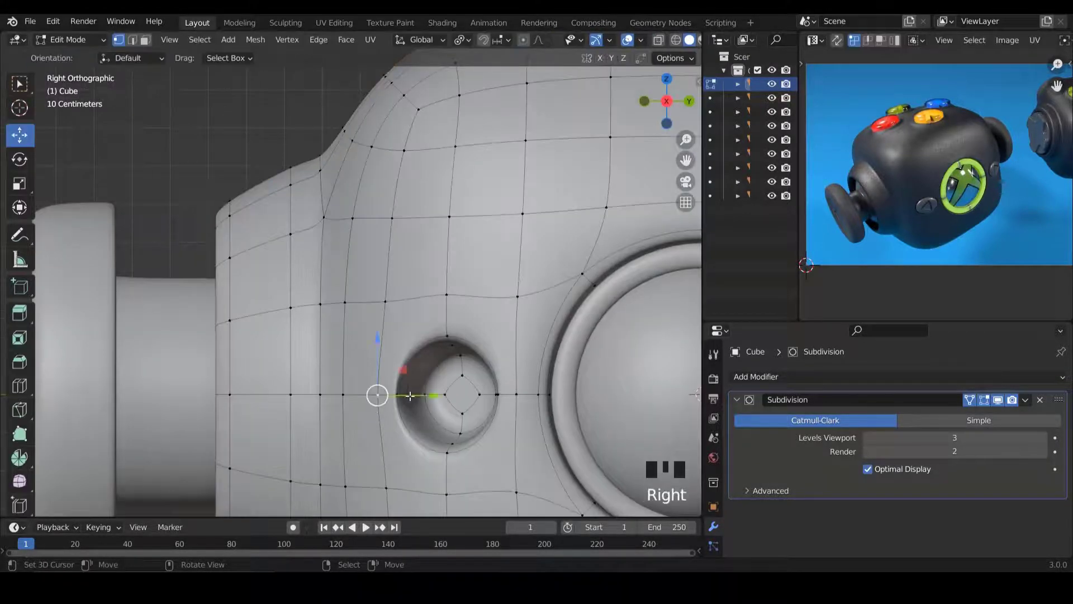
drag(411, 396, 411, 395)
key(Tab)
scroll(435, 392, down, 5)
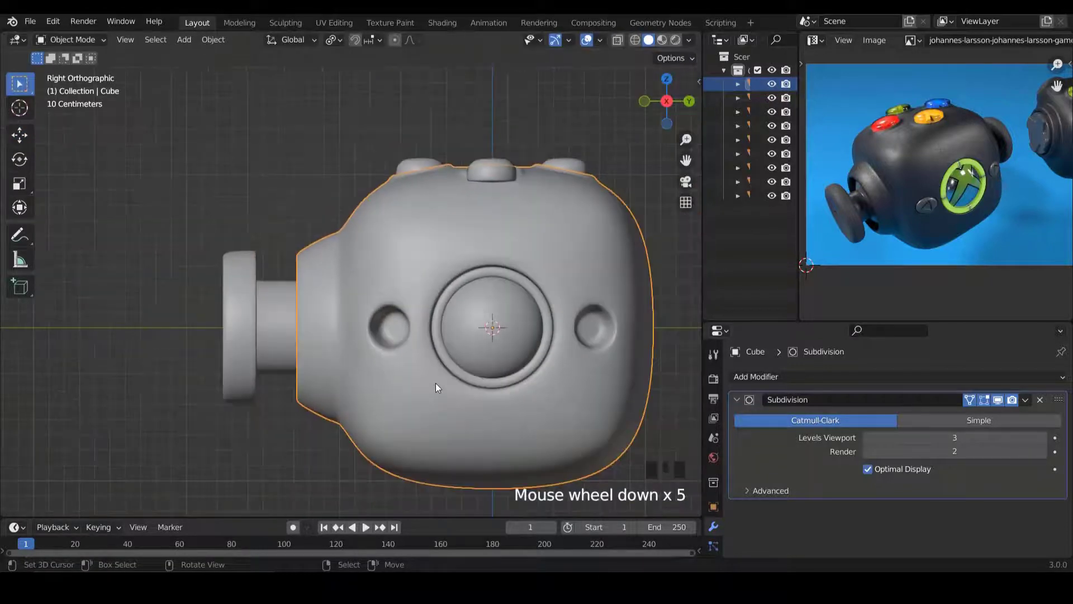
scroll(435, 380, up, 5)
scroll(429, 377, down, 5)
scroll(374, 253, down, 2)
Select the whole mesh of the floating triangle button and lower it about 0.9 m along Z in the right view.
middle_drag(375, 252, 446, 337)
scroll(452, 287, up, 2)
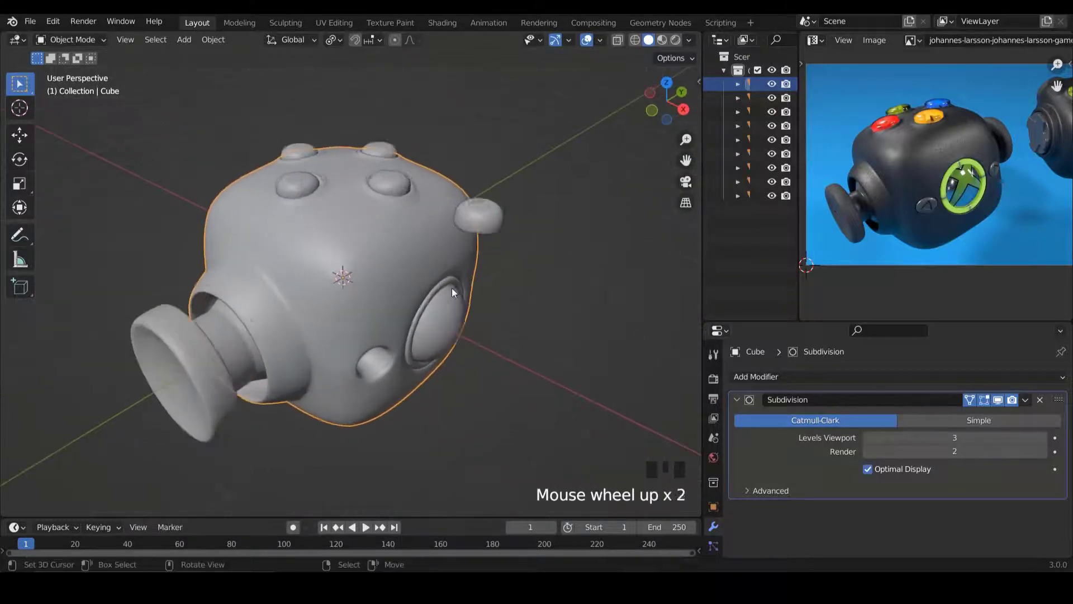
right_click(525, 203)
key(Tab)
key(a)
key(a)
key(a)
key(a)
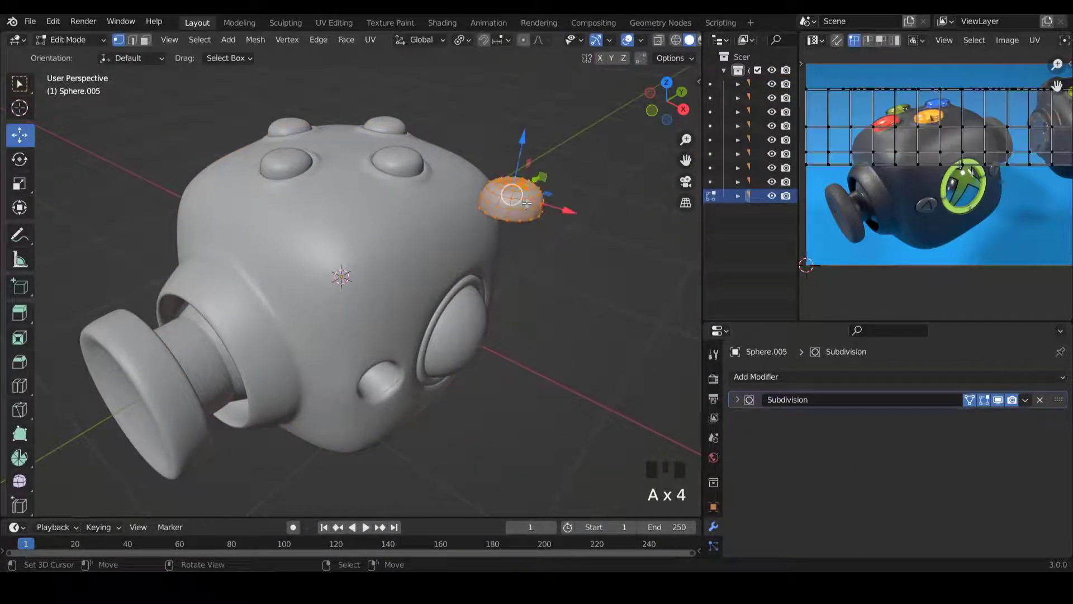
key(KP_3)
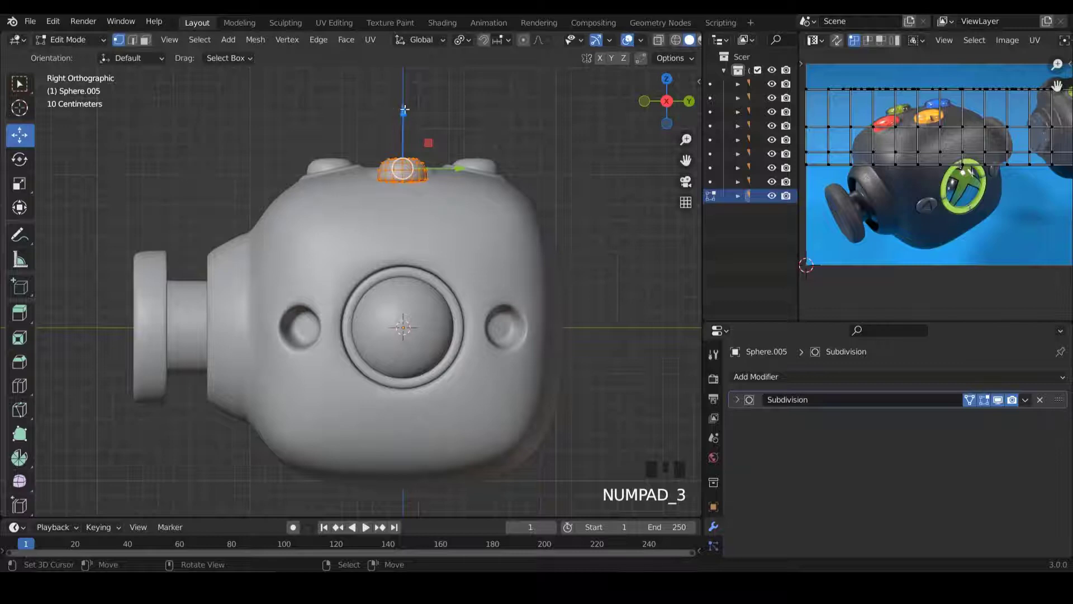
drag(404, 110, 405, 249)
ctrl+scroll(353, 255, up, 5)
shift+scroll(353, 255, down, 4)
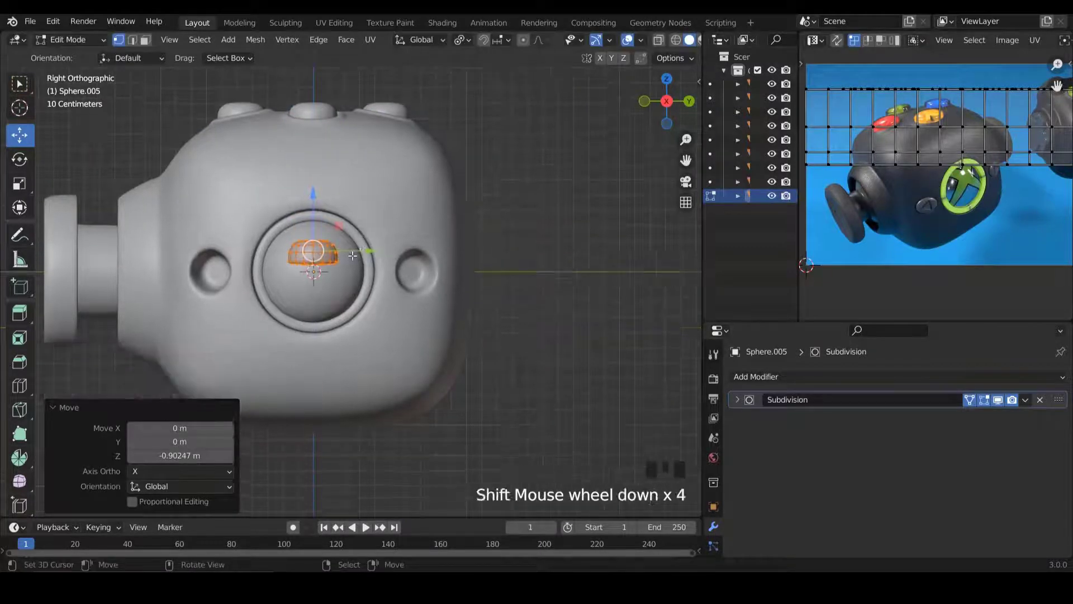
Move the button mesh about 0.63 m along Y, lower it slightly and shift it another 0.05 m along Y over the +Y recess.
scroll(353, 255, up, 3)
drag(343, 229, 506, 227)
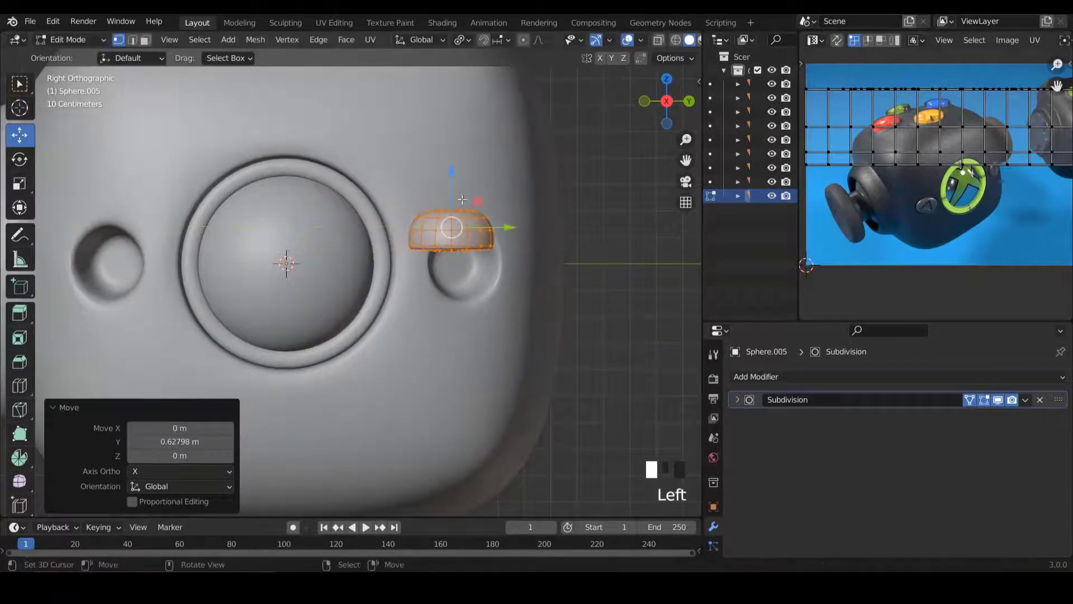
drag(462, 199, 463, 224)
drag(509, 250, 527, 249)
ctrl+scroll(499, 270, up, 3)
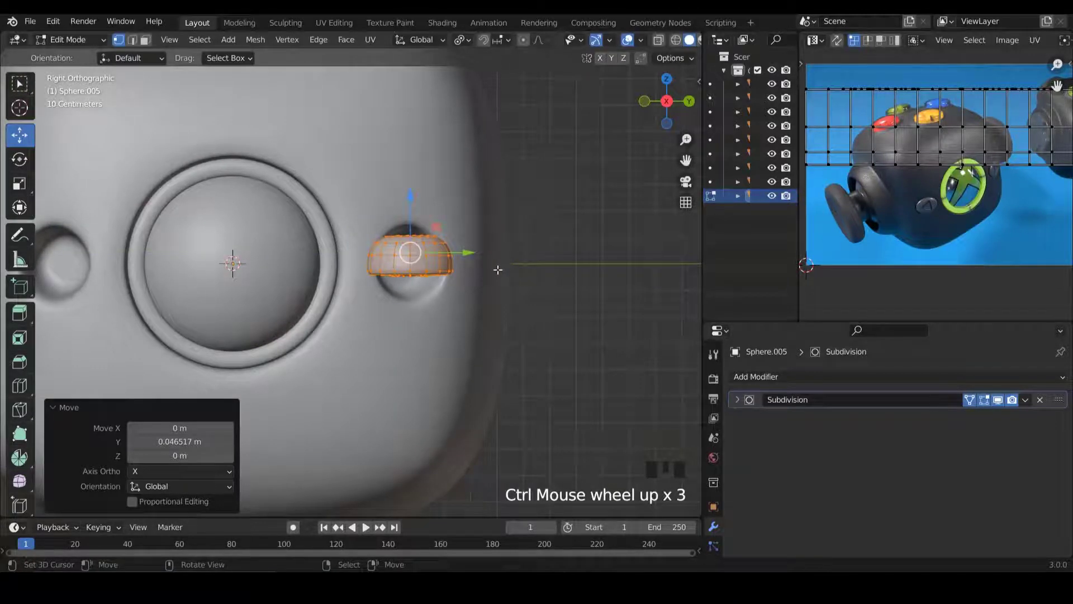
Rotate the button mesh 90° about the global Y axis and move it about -0.26 m along X into the recess.
text(ry9)
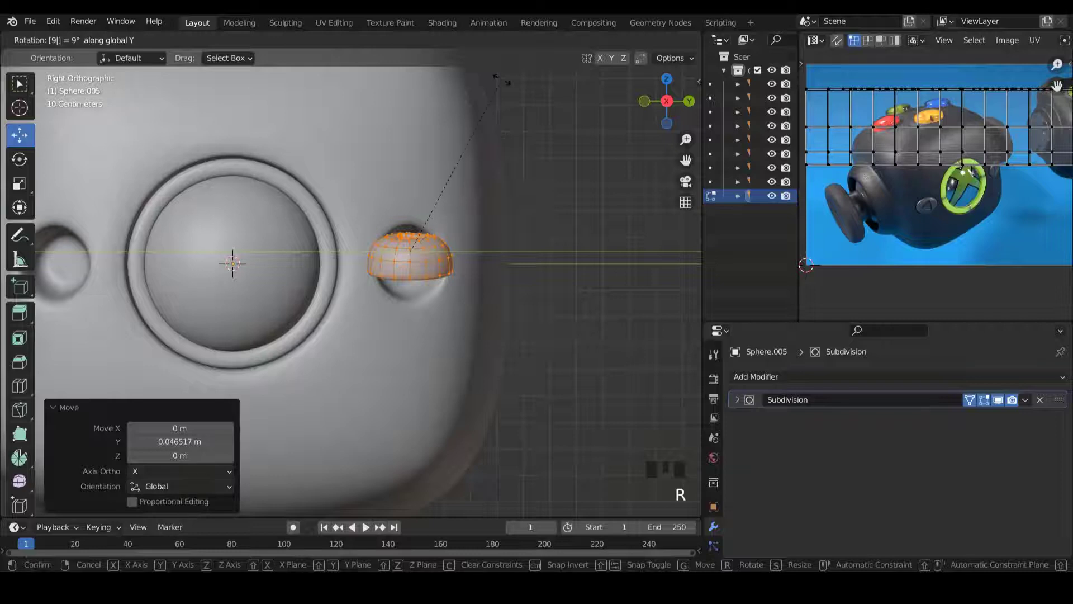
text(0)
key(Return)
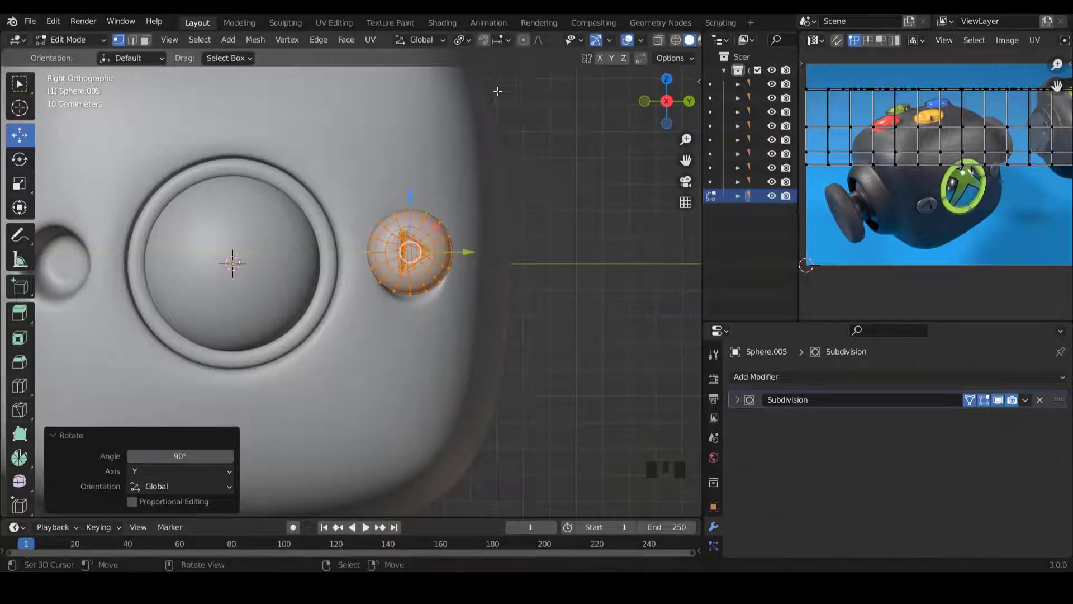
middle_drag(464, 280, 197, 371)
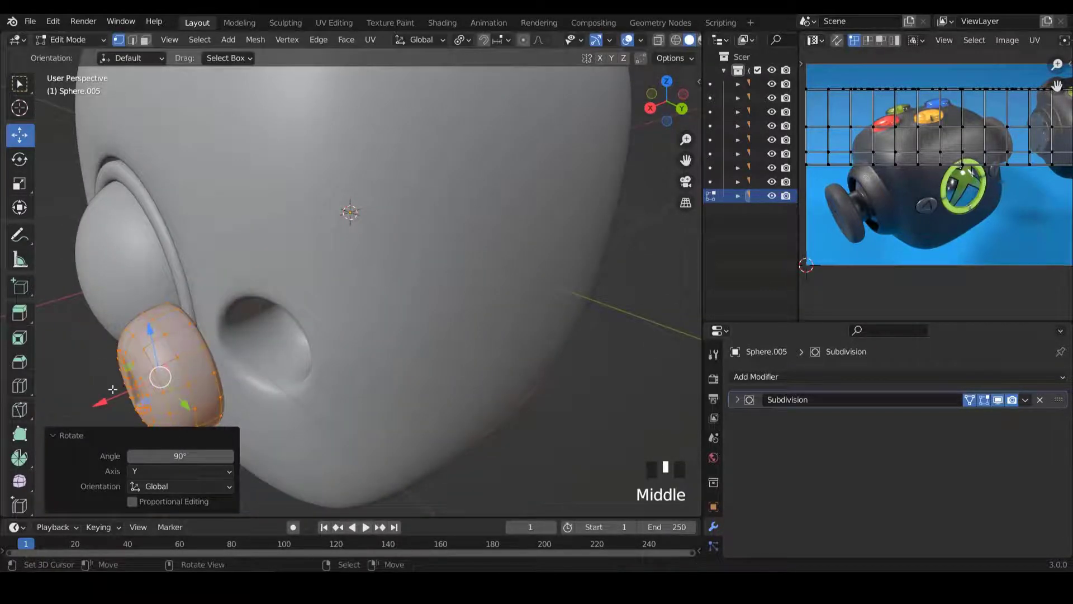
drag(112, 390, 201, 356)
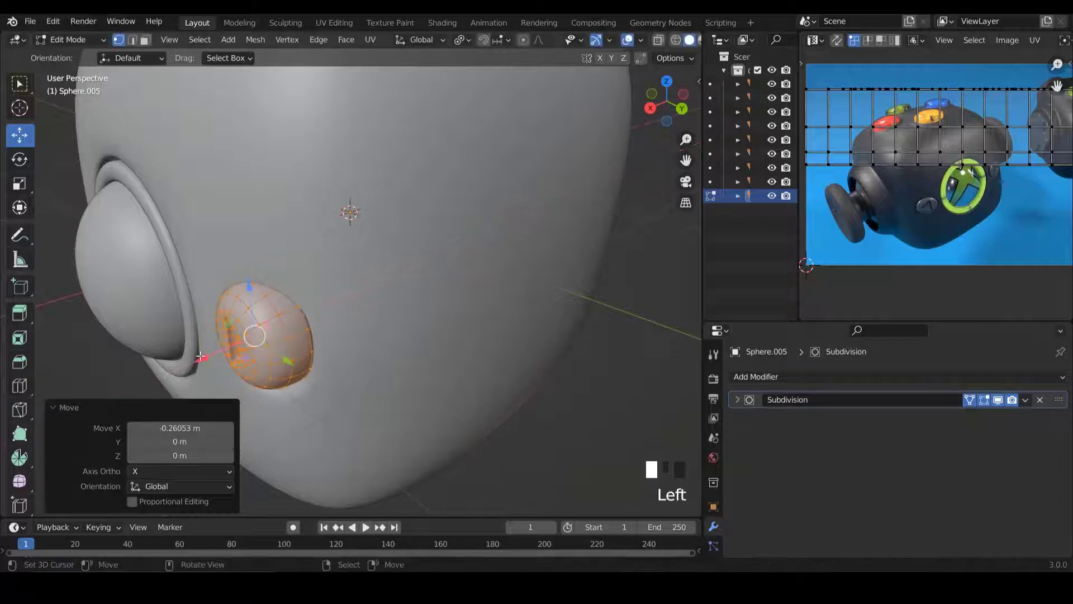
Lower the button about 0.027 m to centre it on the recess and scale it to about 0.913.
key(KP_3)
scroll(414, 240, up, 3)
drag(454, 174, 464, 217)
key(s)
click(541, 287)
key(s)
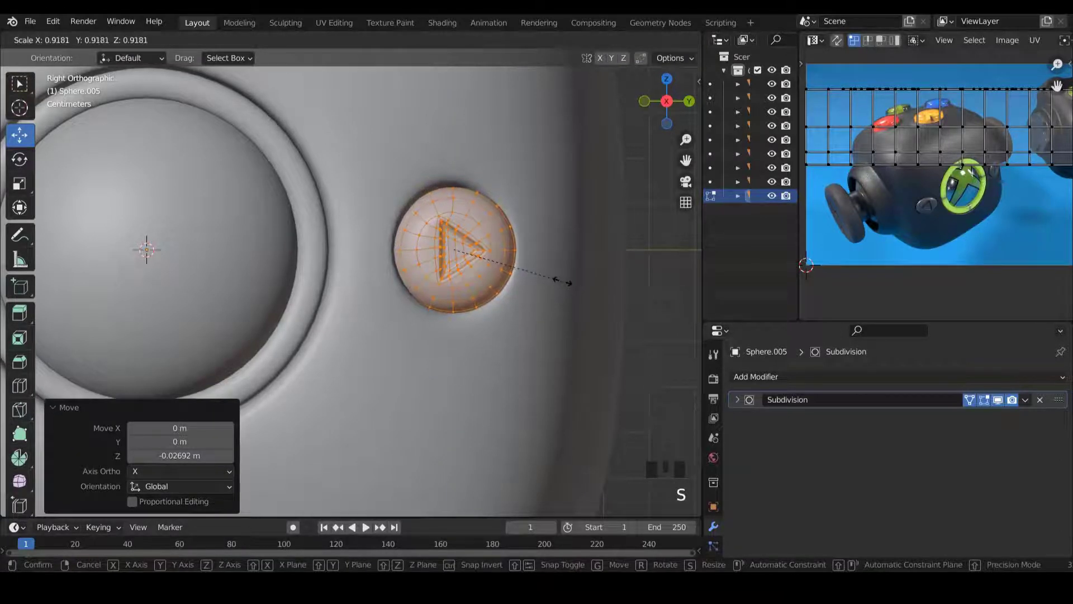
click(557, 274)
Sink the button about 0.02 m deeper along X, rotate it about global Z to follow the body's curve, and return to Object Mode.
middle_drag(556, 272, 427, 319)
ctrl+scroll(425, 316, down, 3)
ctrl+scroll(425, 316, down, 1)
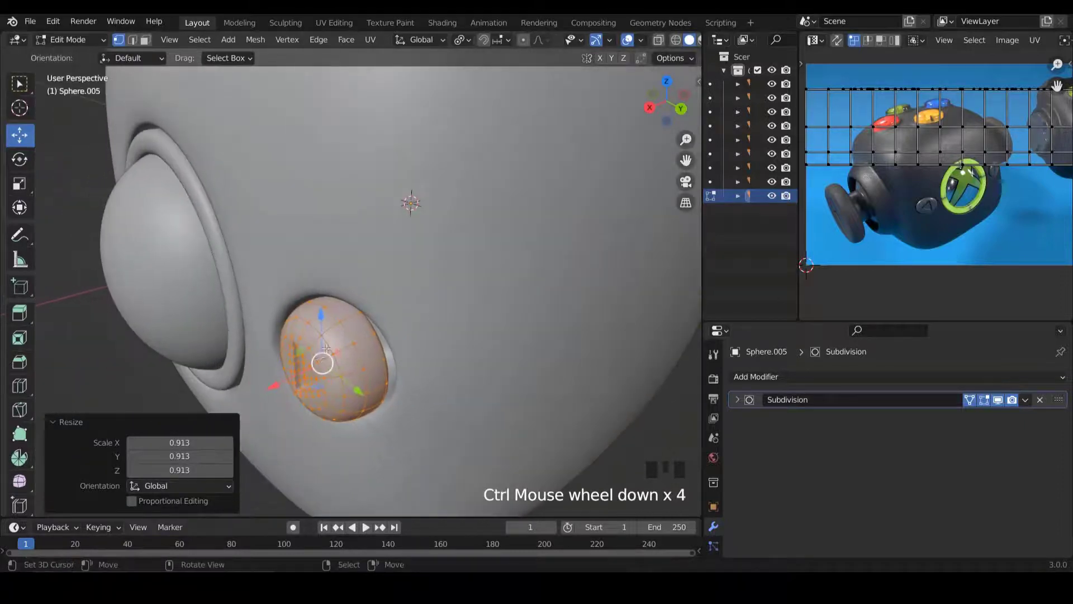
drag(278, 384, 284, 386)
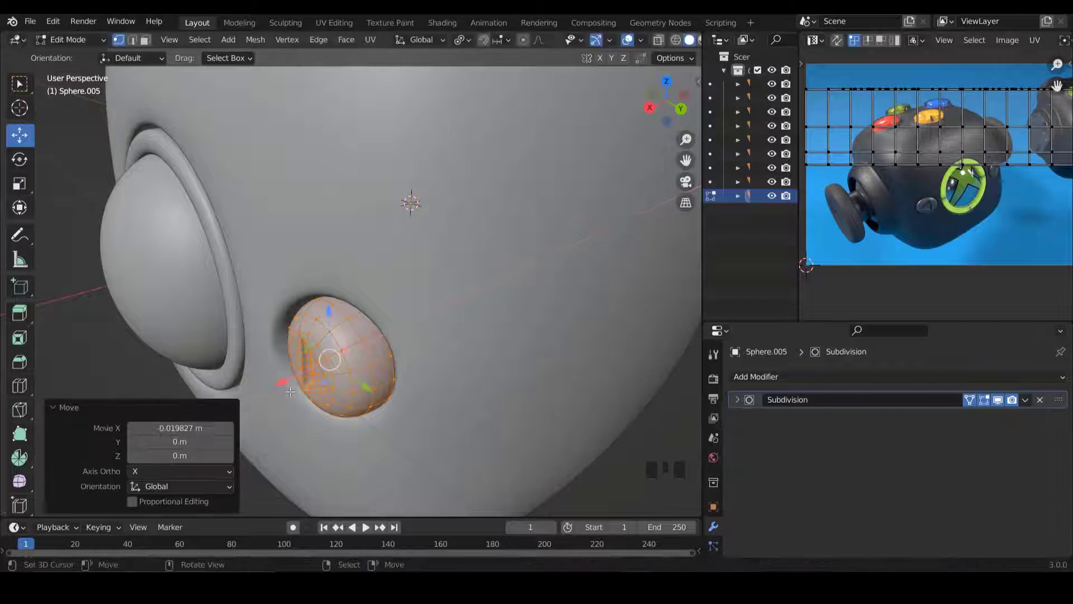
key(r)
key(z)
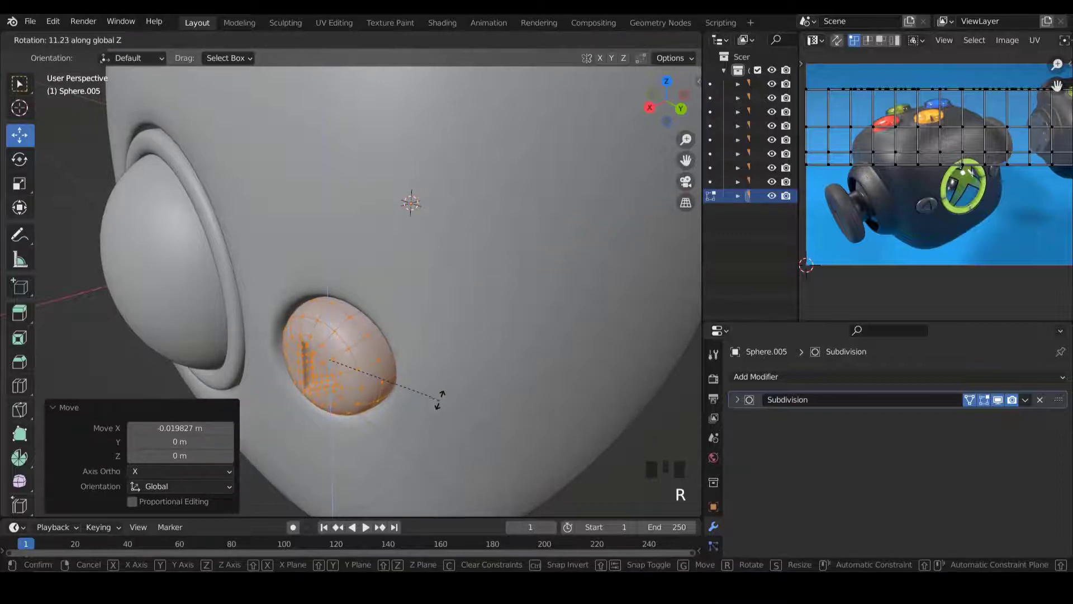
click(455, 393)
middle_drag(455, 393, 509, 350)
key(Tab)
key(alt+a)
Shift the +Y button about 0.017 m along X and scale it up slightly to fit its recess.
scroll(502, 344, down, 3)
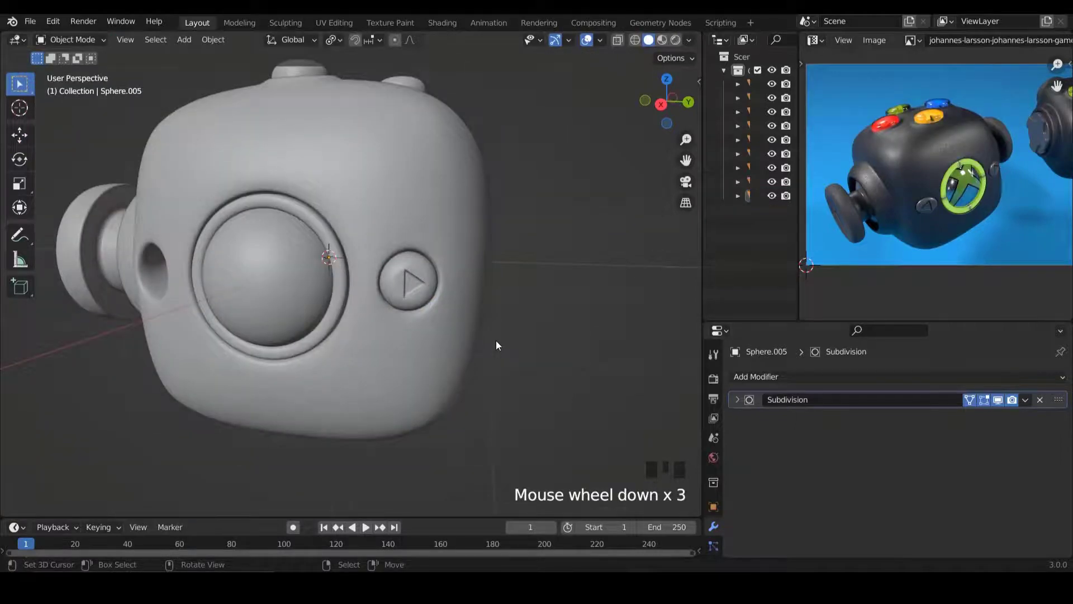
key(KP_3)
scroll(495, 341, up, 3)
scroll(495, 337, up, 3)
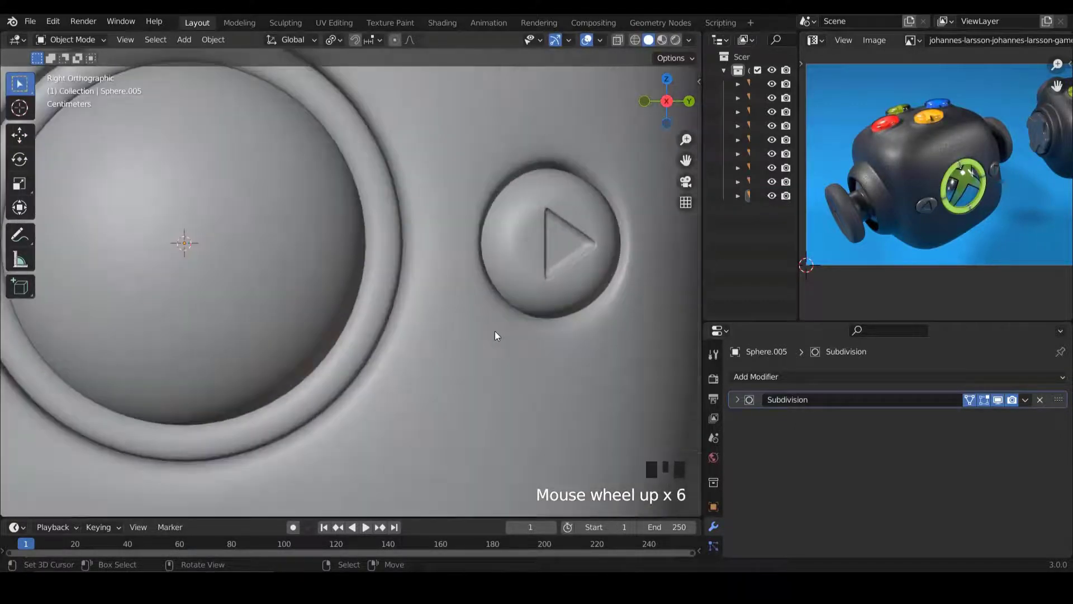
scroll(501, 324, down, 4)
middle_drag(503, 317, 405, 377)
scroll(350, 357, up, 2)
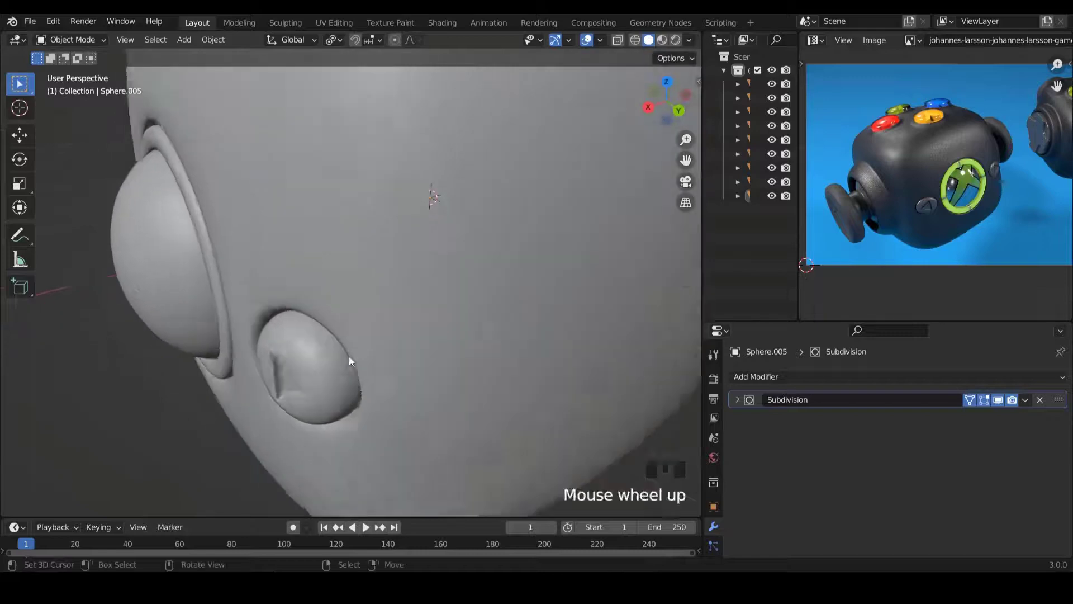
key(Tab)
drag(253, 413, 242, 417)
key(s)
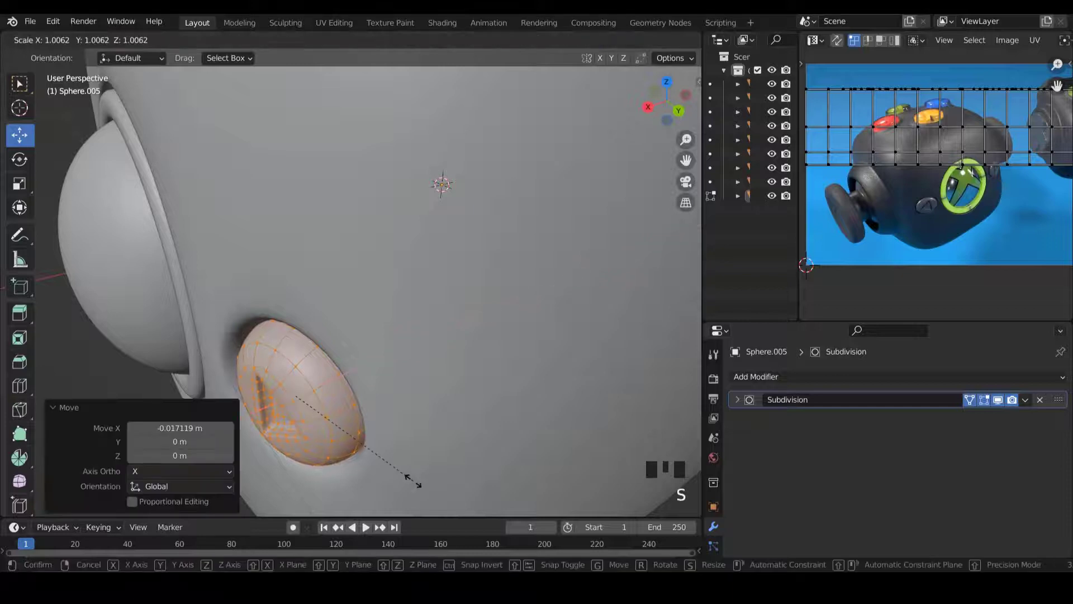
click(420, 486)
key(Tab)
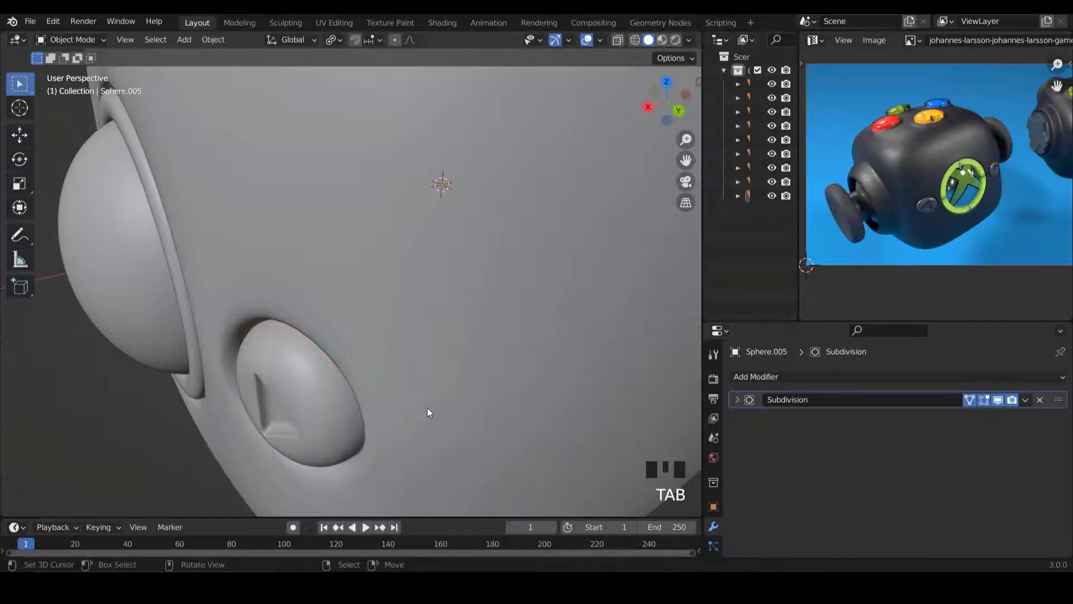
Symmetrize the whole button mesh from +Y to -Y to fill the opposite recess, and return to Object Mode.
key(a)
key(a)
scroll(427, 407, down, 5)
middle_drag(400, 384, 487, 343)
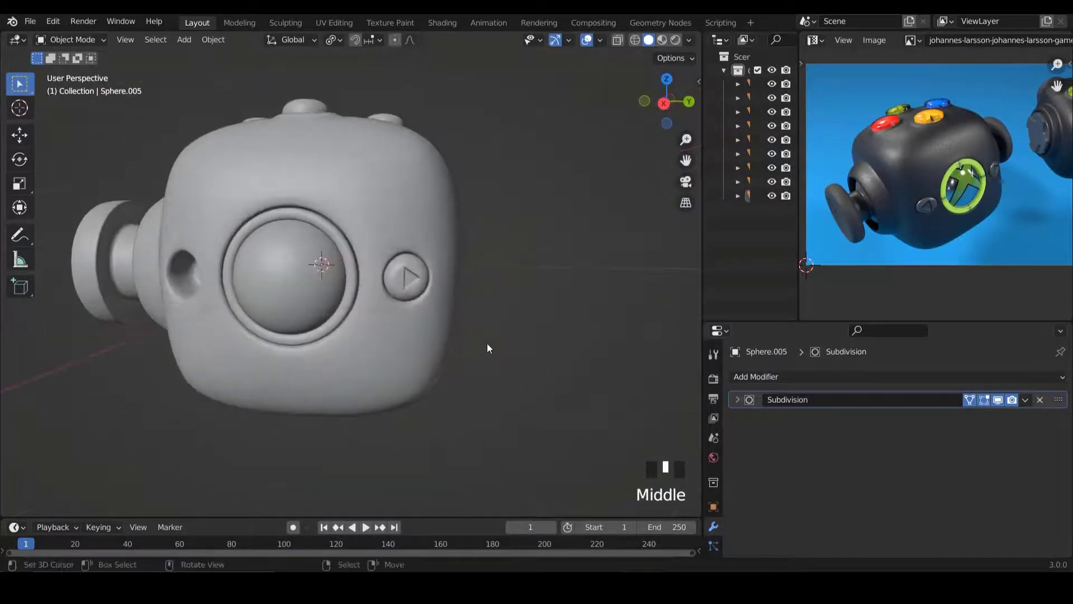
key(KP_3)
scroll(488, 345, up, 4)
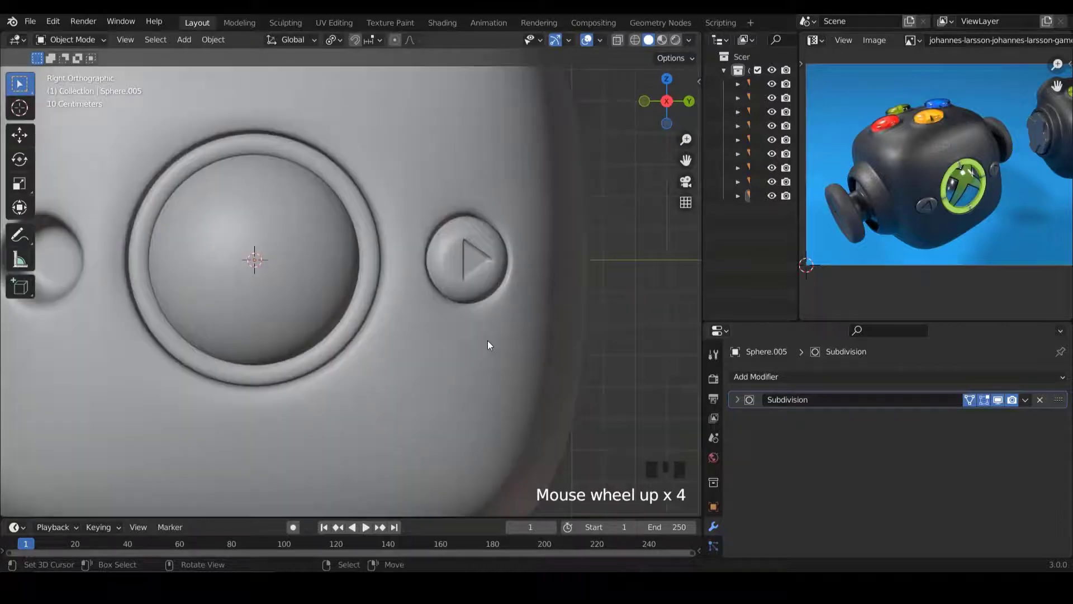
right_click(468, 270)
key(Tab)
key(a)
key(a)
key(a)
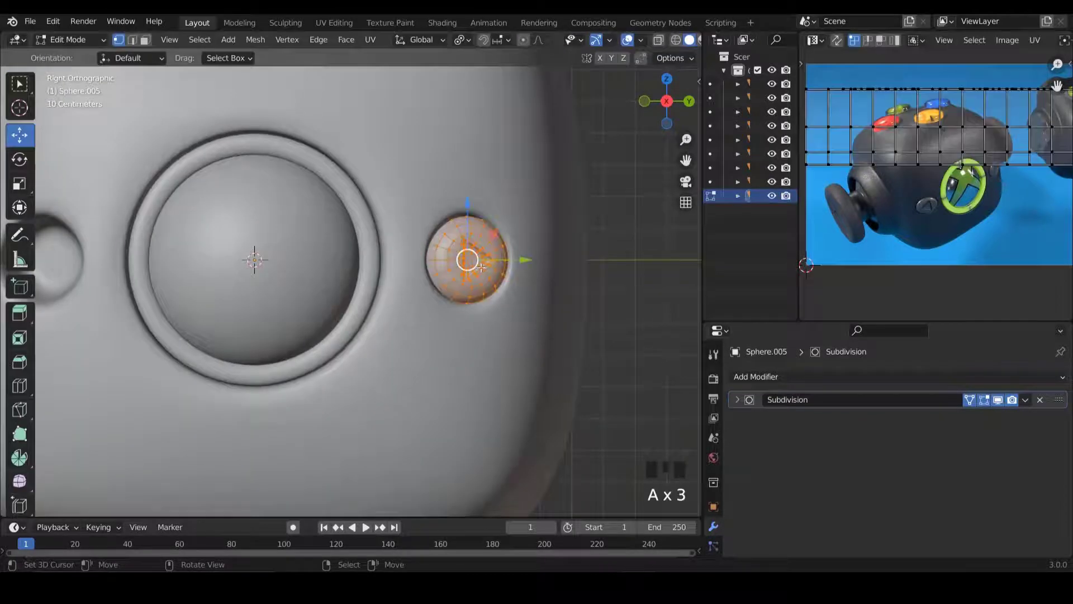
click(262, 39)
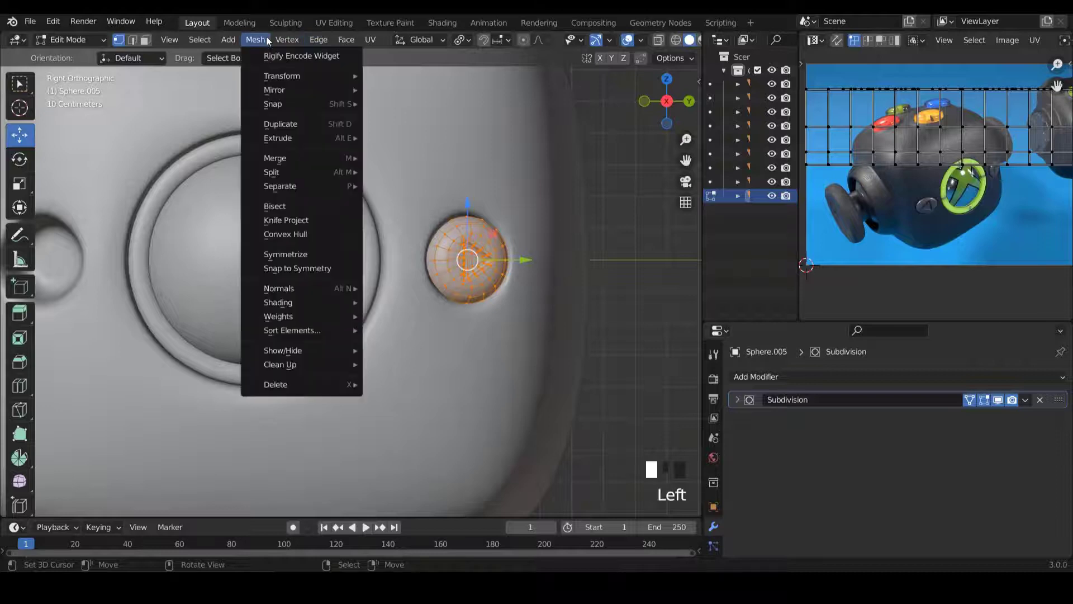
click(277, 255)
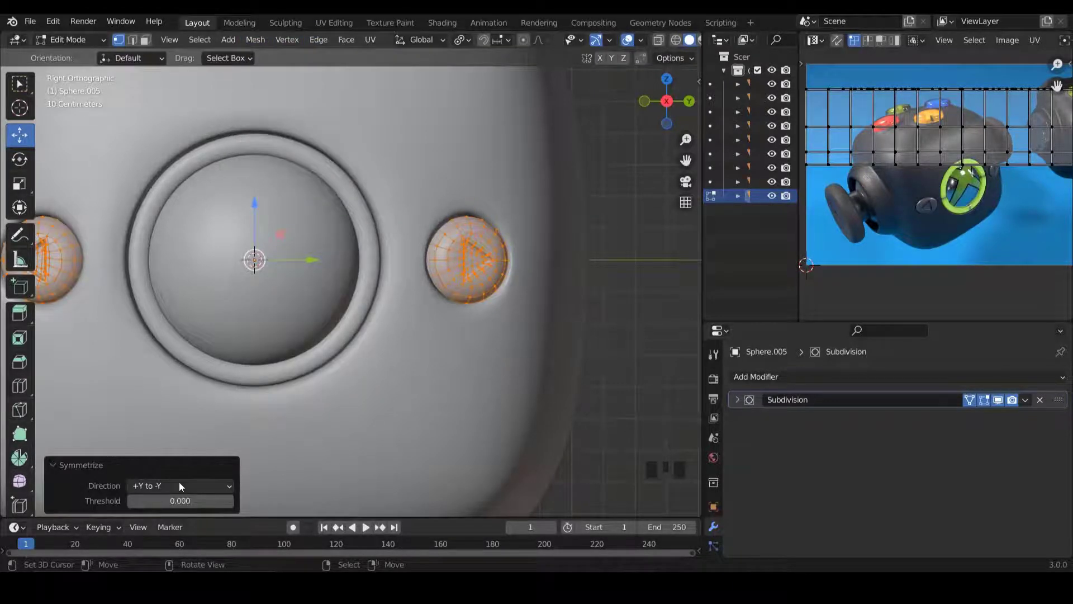
scroll(374, 290, down, 3)
key(Tab)
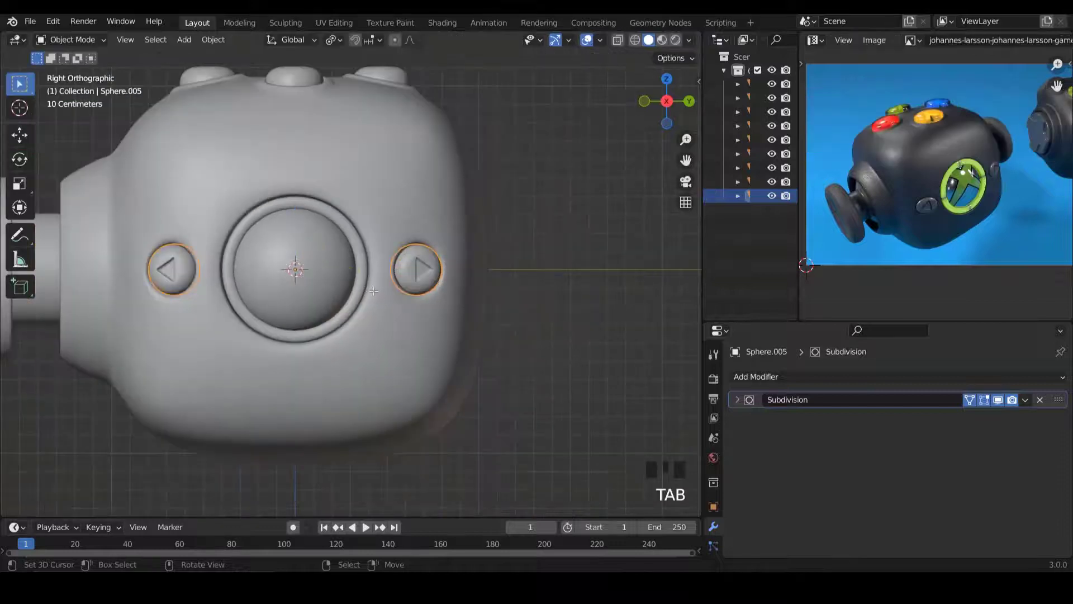
Deselect everything and examine both arrow buttons beside the front dome from several angles.
scroll(376, 291, down, 1)
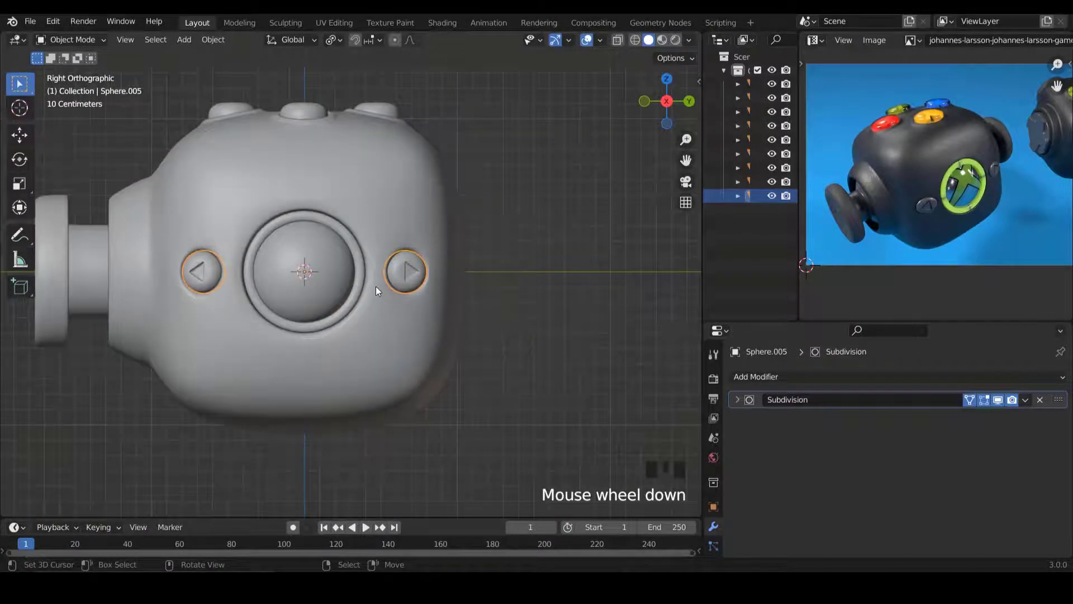
key(alt+a)
scroll(375, 291, down, 3)
middle_drag(376, 291, 435, 290)
scroll(428, 280, up, 2)
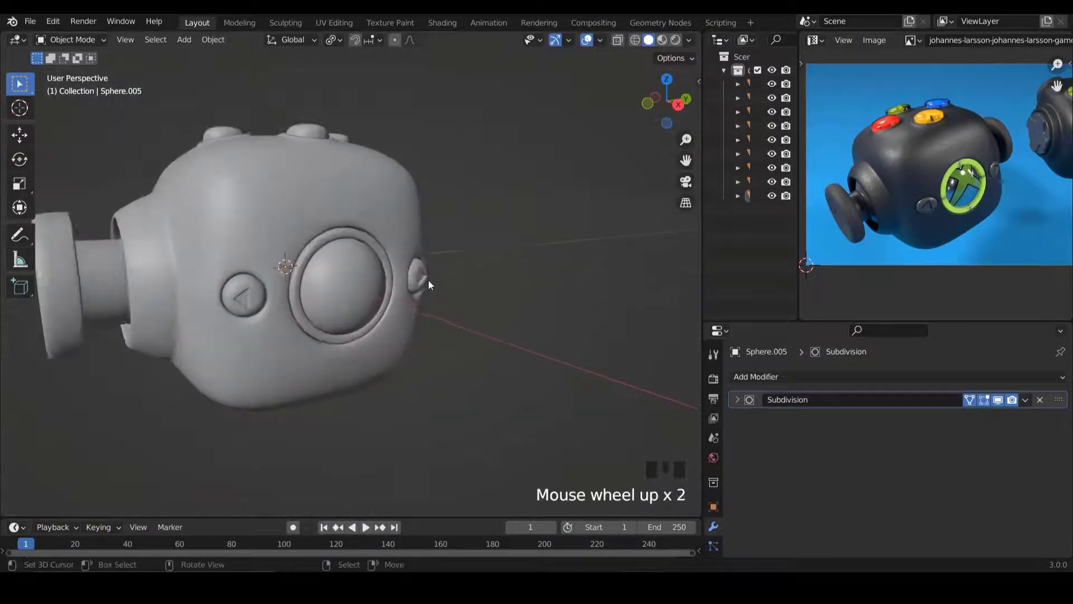
scroll(430, 285, up, 1)
ctrl+scroll(435, 285, down, 4)
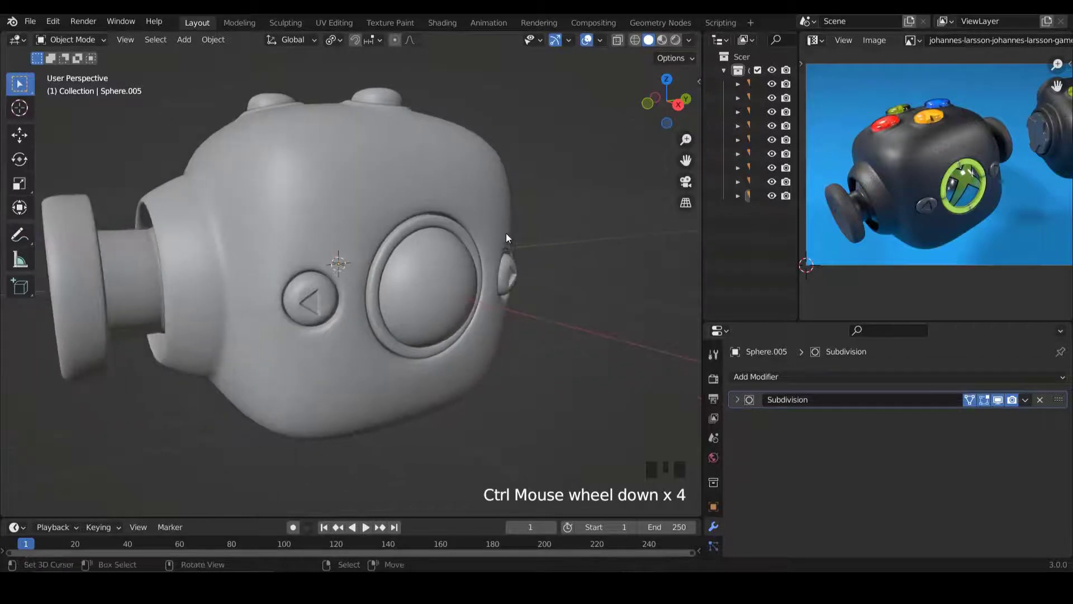
mouse_move(506, 233)
middle_down()
mouse_move(450, 268)
mouse_move(360, 279)
mouse_move(407, 271)
mouse_move(404, 244)
mouse_move(490, 241)
mouse_move(465, 226)
mouse_move(487, 226)
middle_up()
scroll(378, 243, up, 1)
ctrl+scroll(379, 244, down, 2)
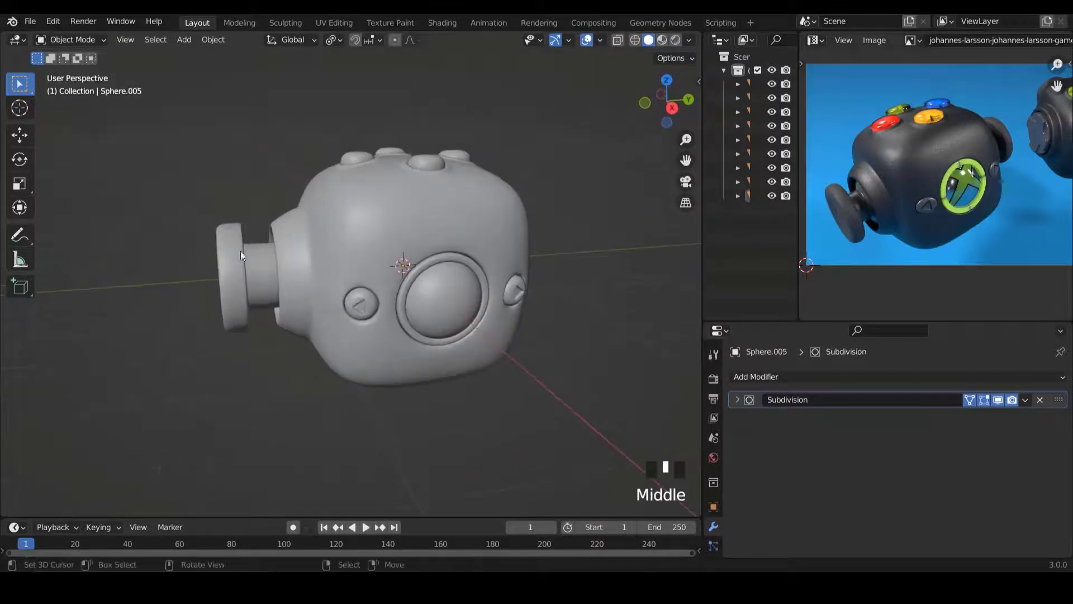
middle_drag(592, 316, 443, 276)
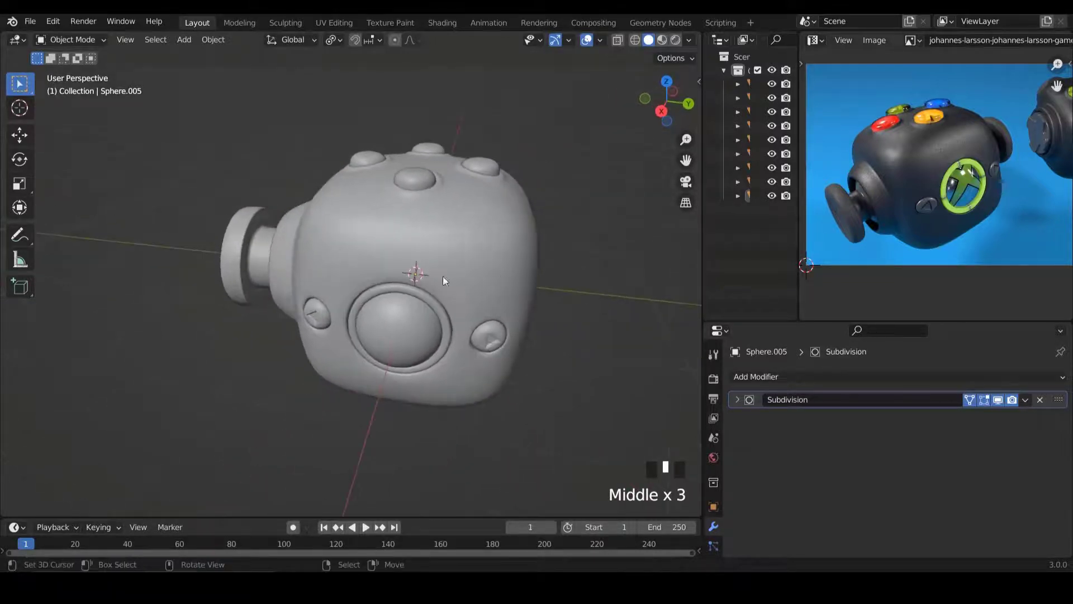
key(Tab)
key(Tab)
Symmetrize the entire controller body mesh from -Y to +Y to copy the thumbstick socket to the opposite side, and return to Object Mode.
click(362, 240)
middle_drag(362, 239, 417, 216)
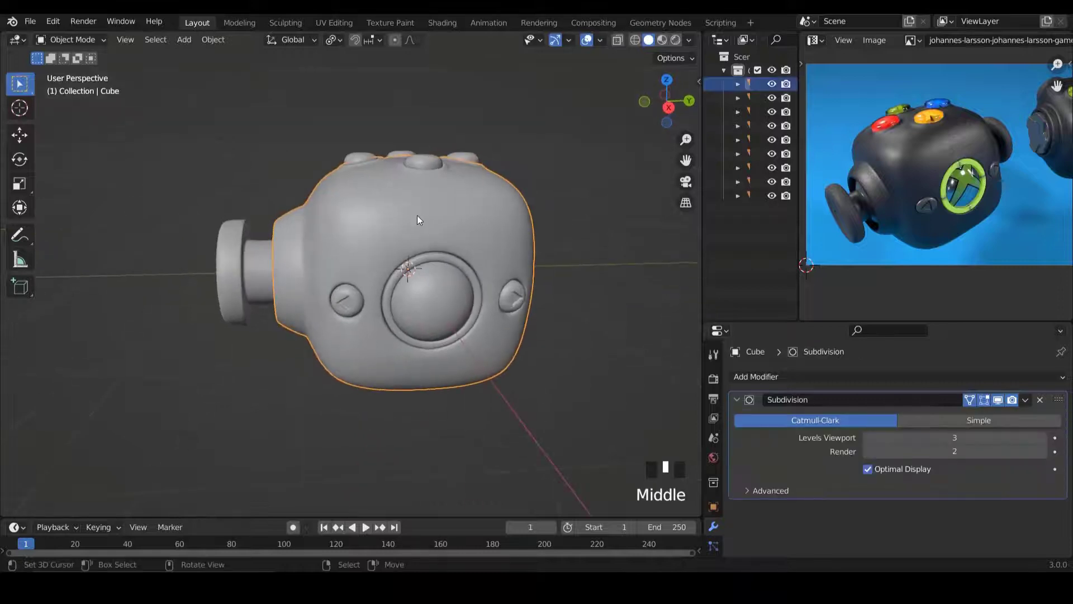
scroll(417, 216, up, 2)
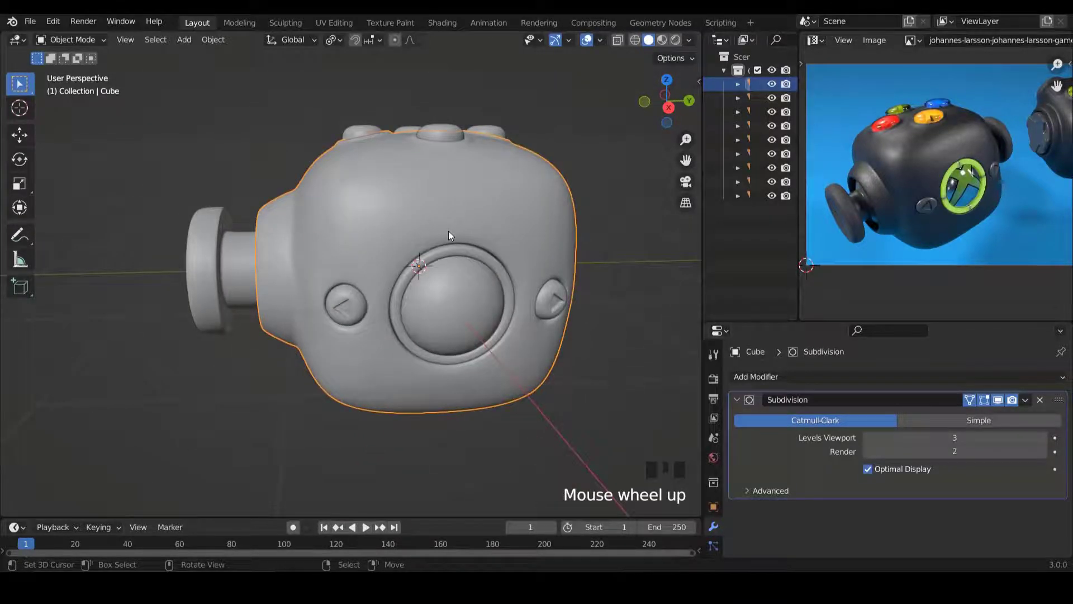
key(KP_1)
key(KP_3)
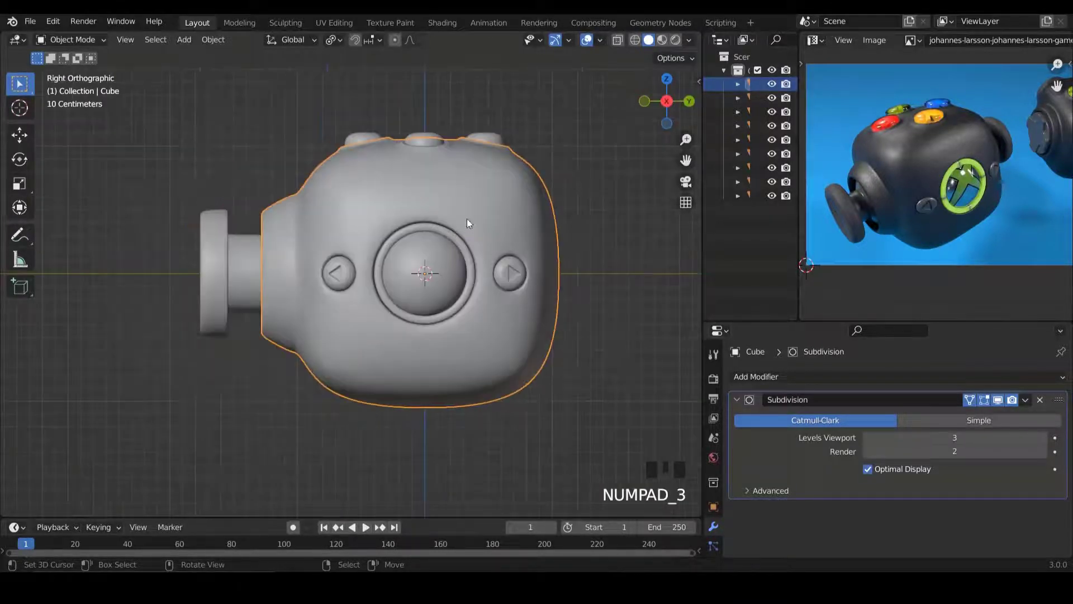
shift+scroll(468, 224, up, 4)
ctrl+scroll(475, 240, up, 1)
shift+scroll(477, 251, down, 2)
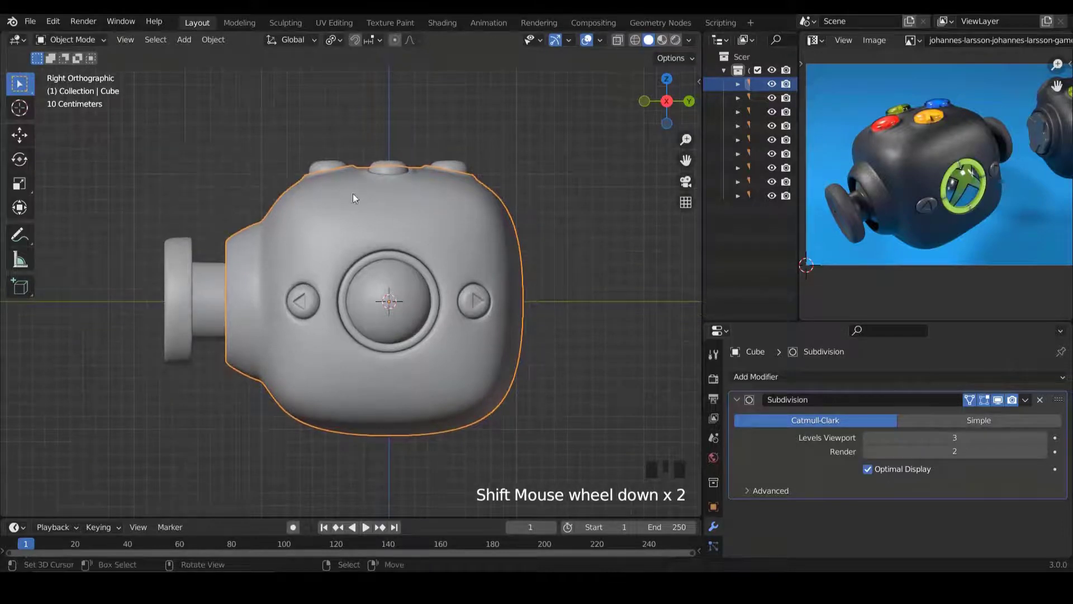
key(Tab)
key(a)
key(a)
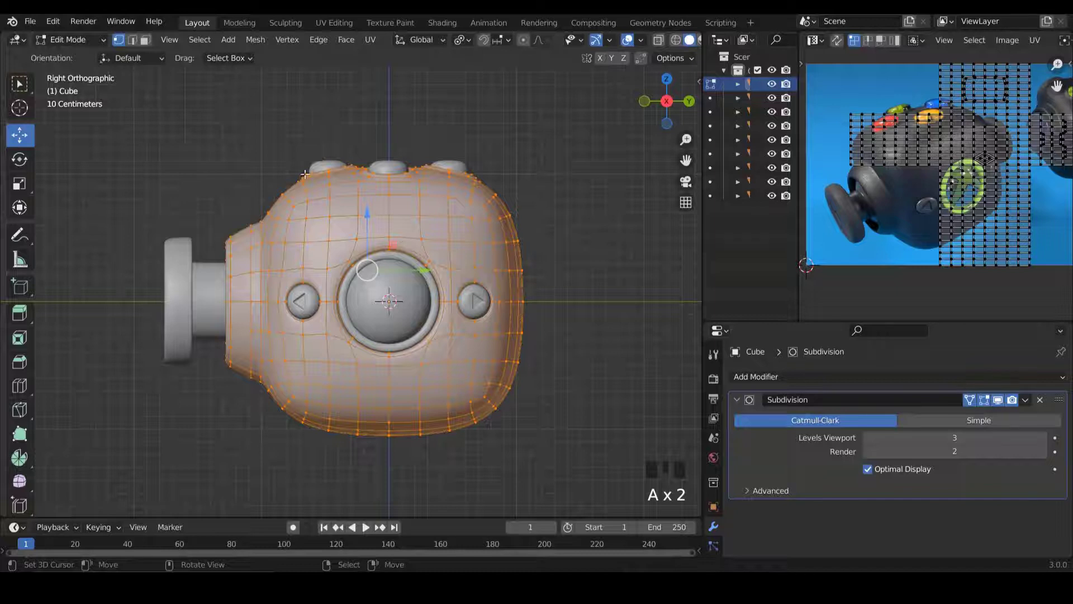
click(256, 40)
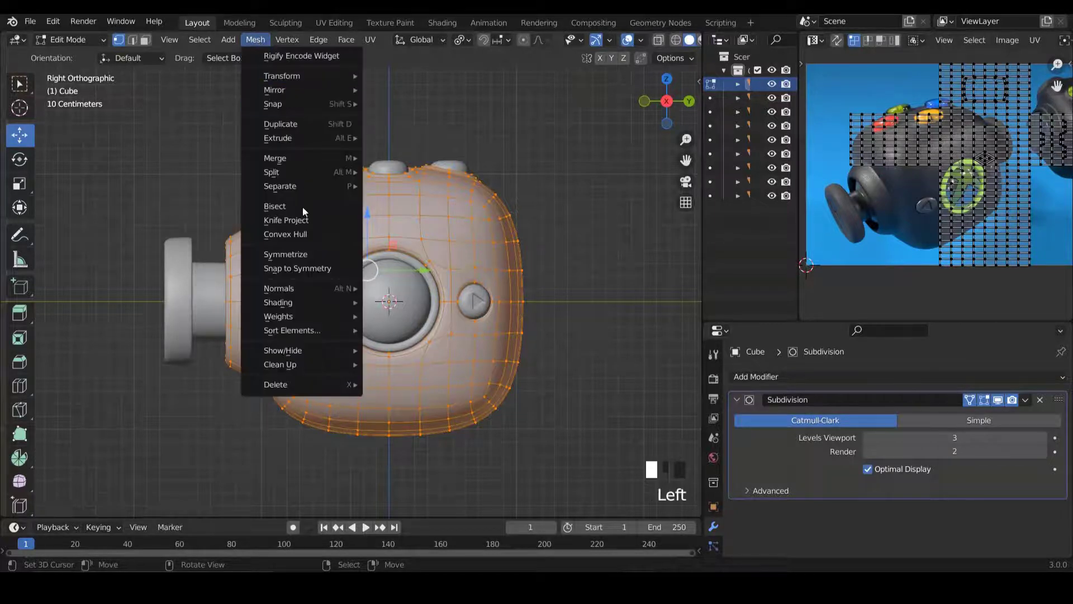
click(293, 256)
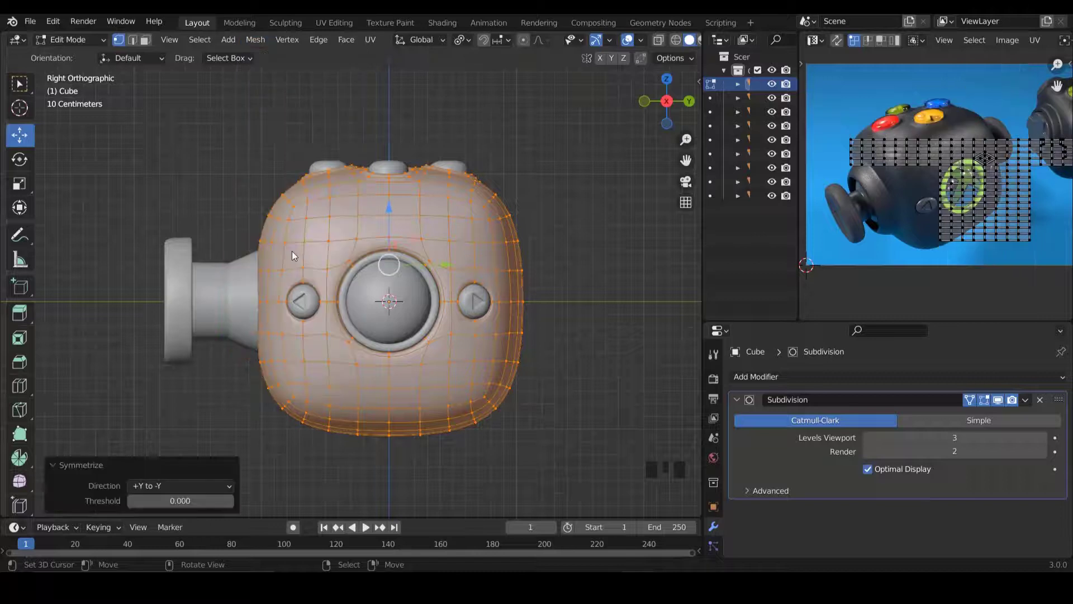
click(148, 491)
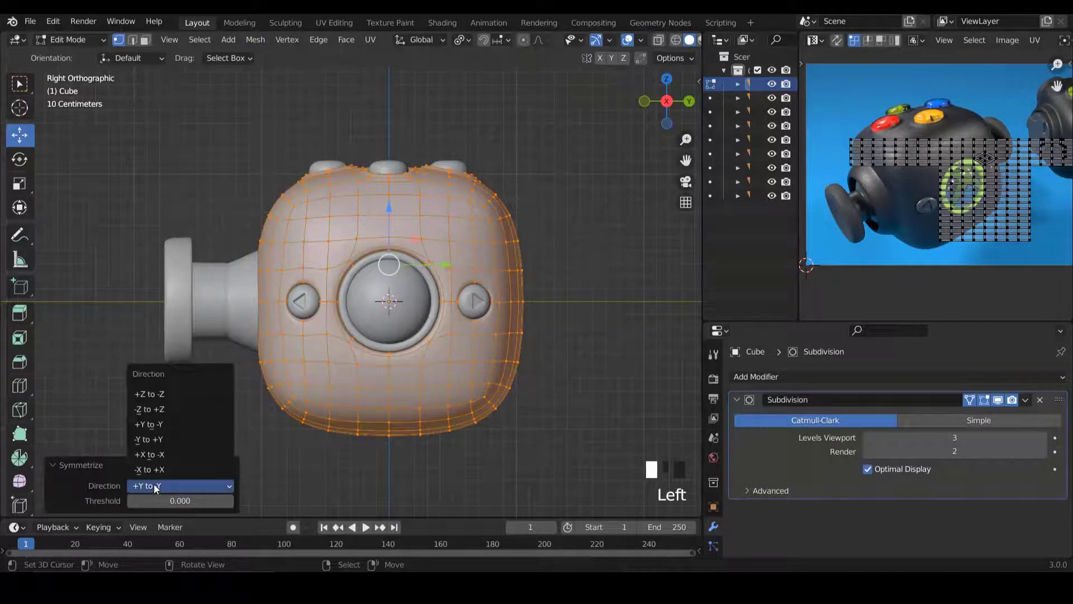
click(166, 439)
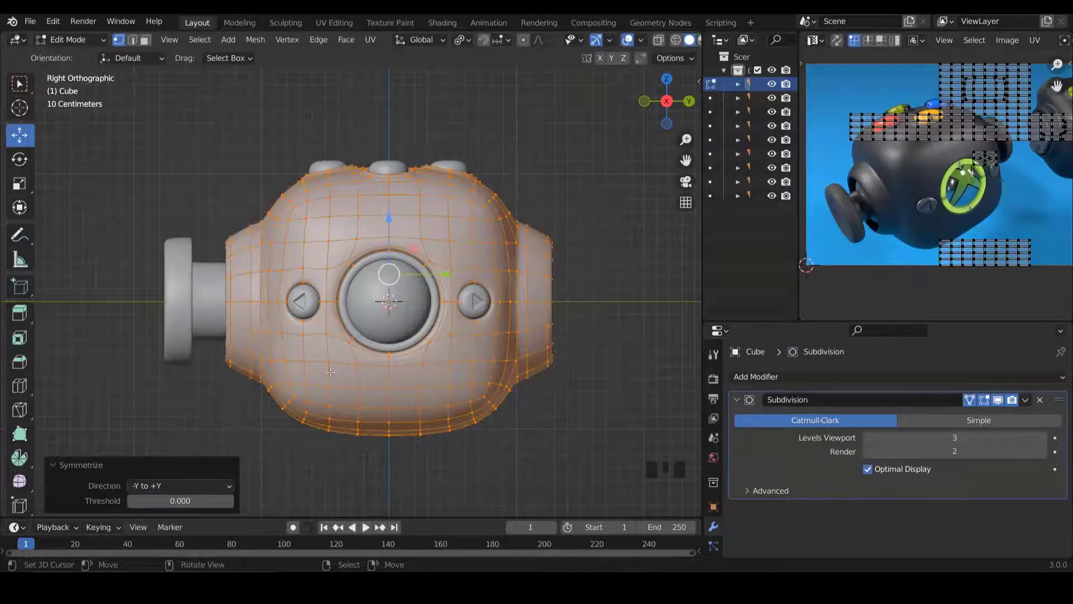
key(Tab)
Add a Mirror modifier to the thumbstick with only the Y axis enabled, placing a copy in the opposite socket.
right_click(204, 301)
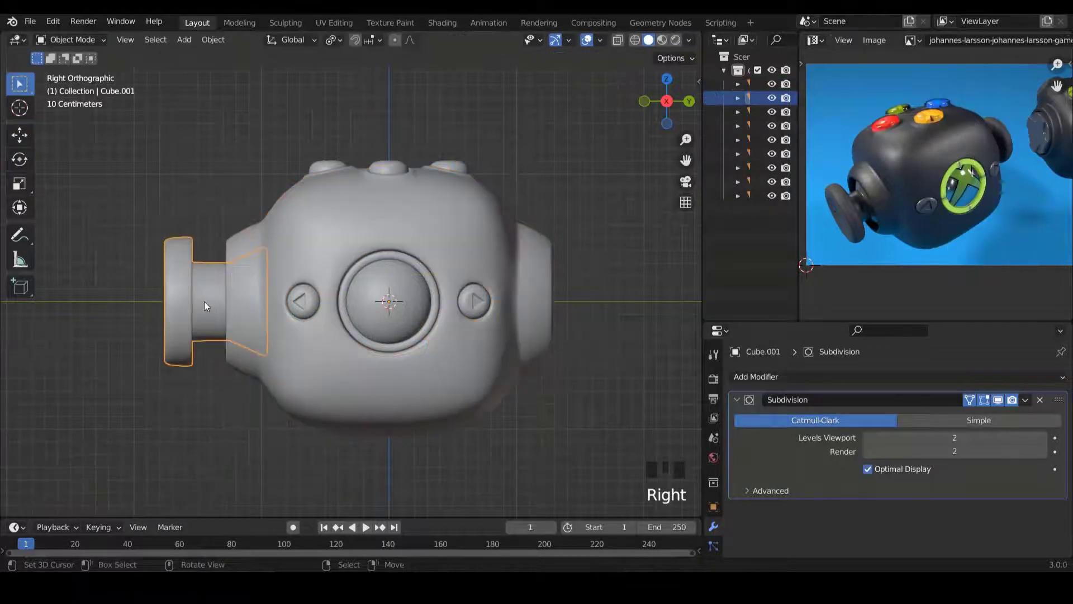
ctrl+scroll(210, 302, up, 3)
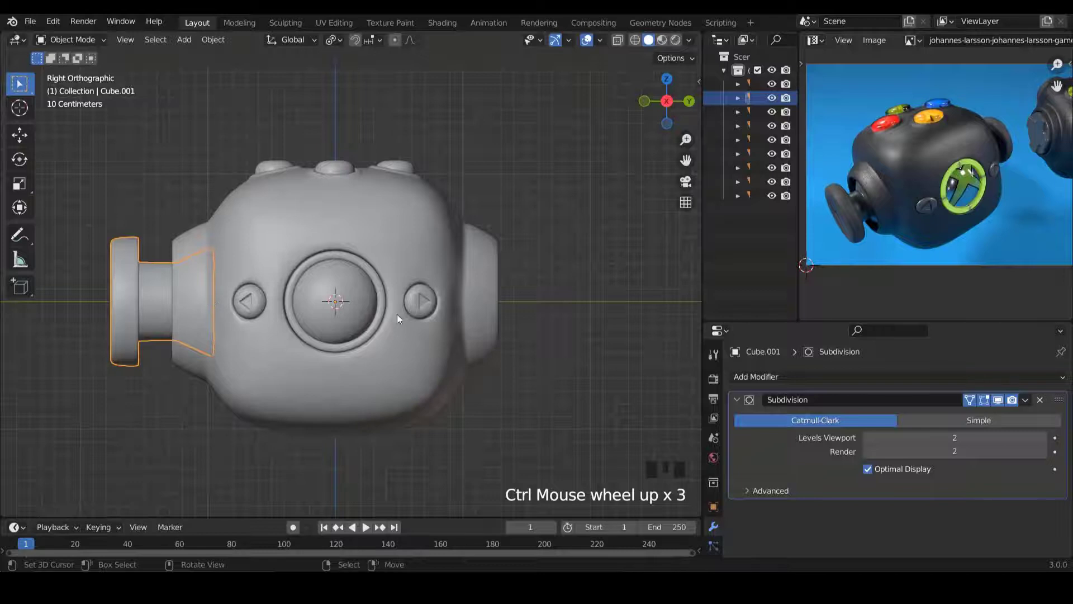
click(737, 400)
click(749, 376)
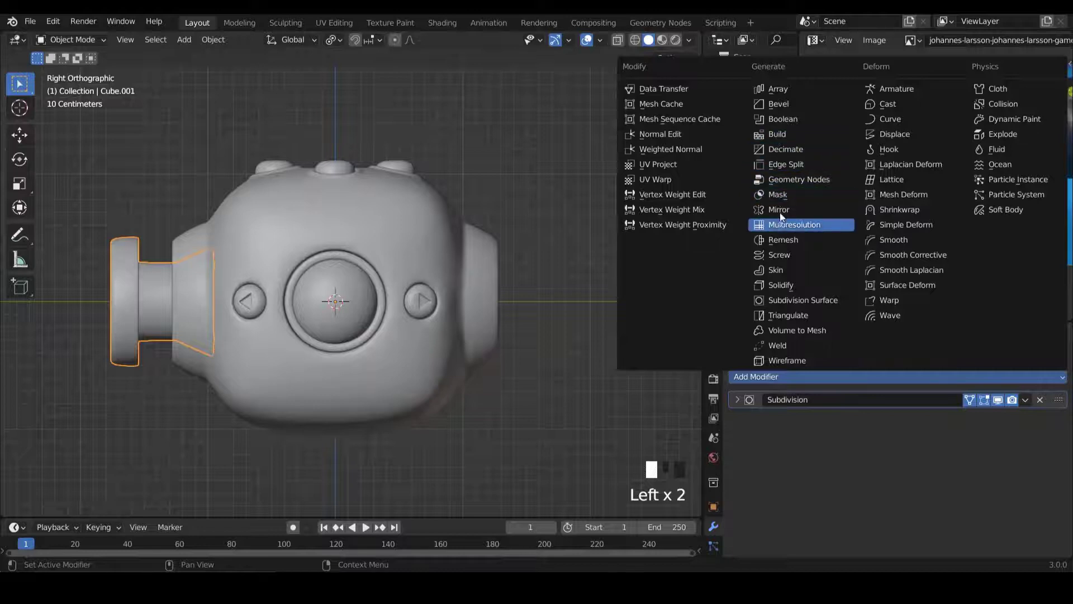
click(791, 208)
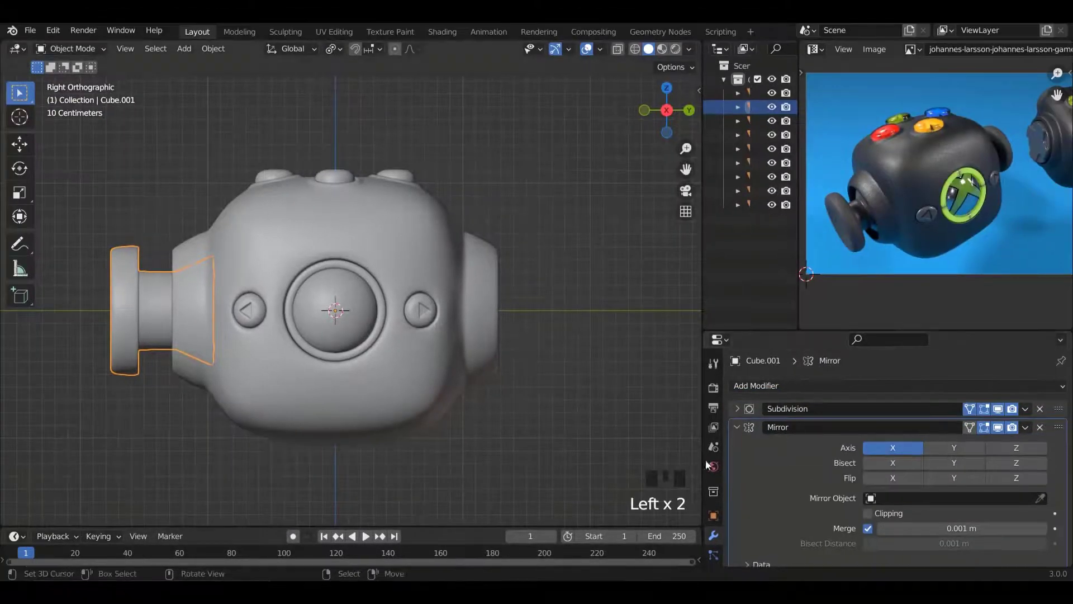
click(957, 448)
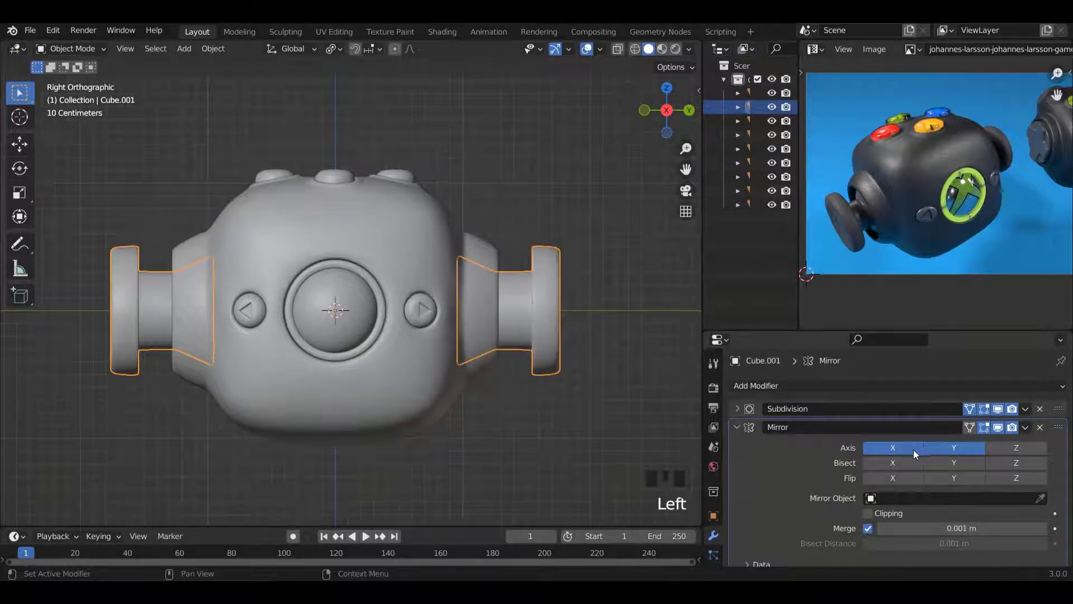
click(898, 451)
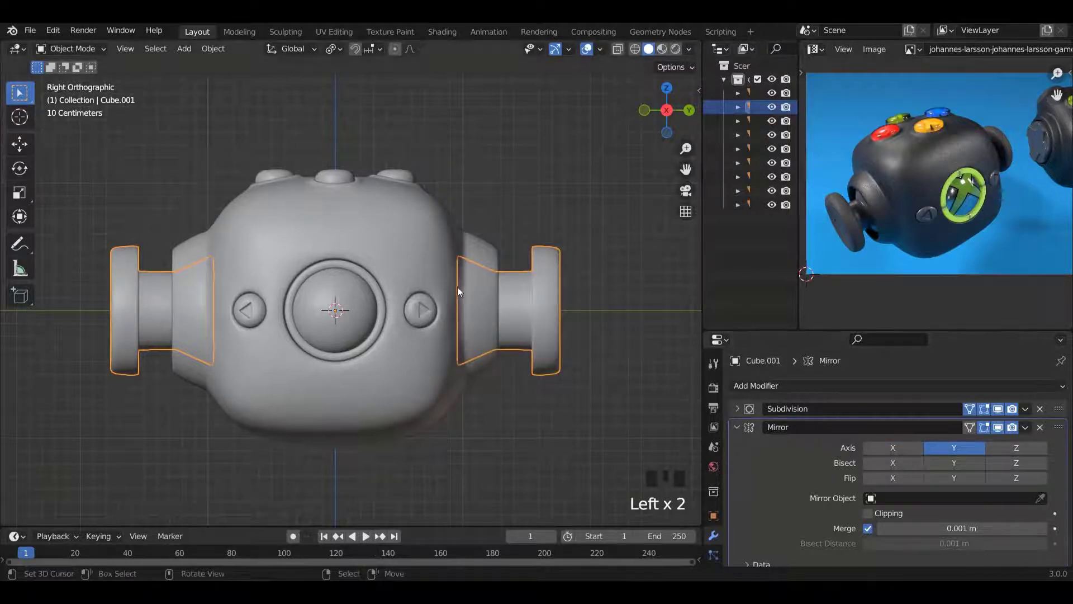
Deselect everything, examine the mirrored thumbsticks and body, and enlarge the reference image around the other controller's raised round part.
key(a)
scroll(476, 263, down, 3)
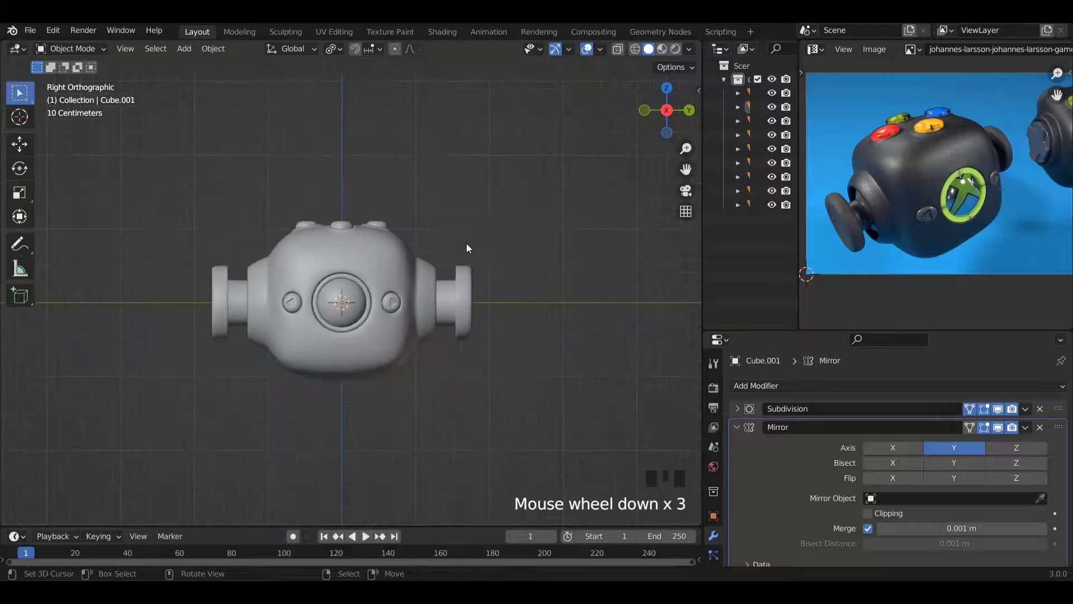
middle_drag(466, 243, 535, 289)
middle_drag(395, 275, 417, 290)
scroll(378, 238, up, 3)
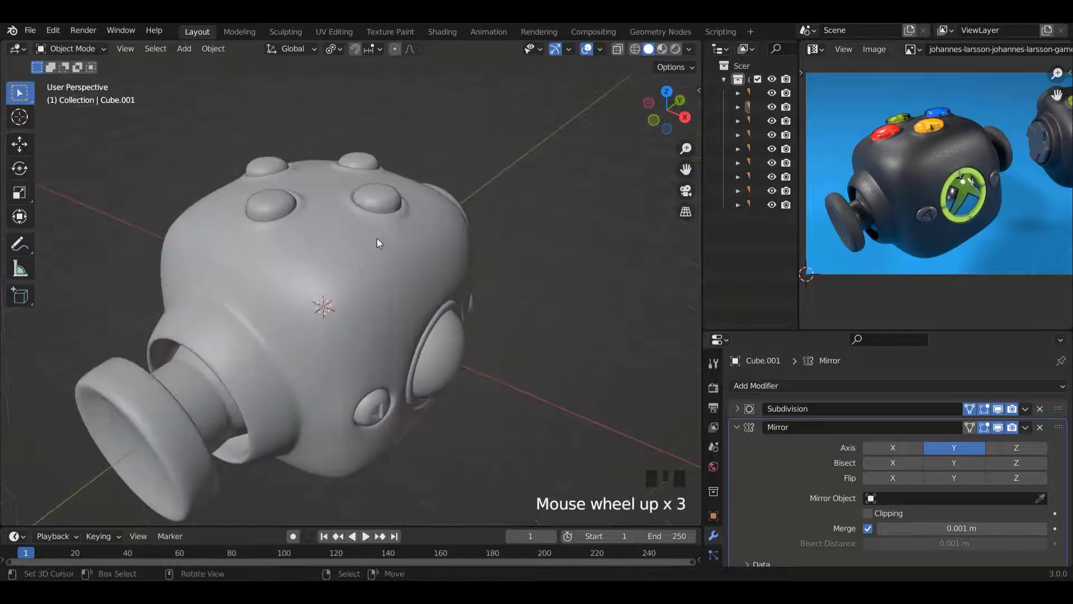
shift+scroll(377, 238, up, 2)
shift+scroll(377, 238, up, 2)
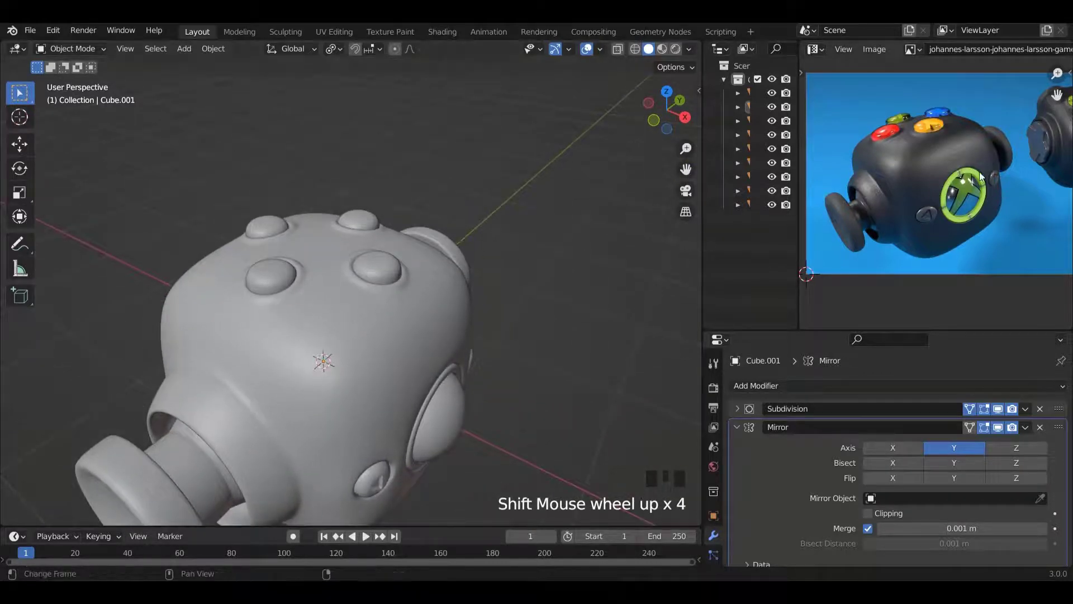
middle_drag(1004, 152, 922, 194)
scroll(965, 170, up, 3)
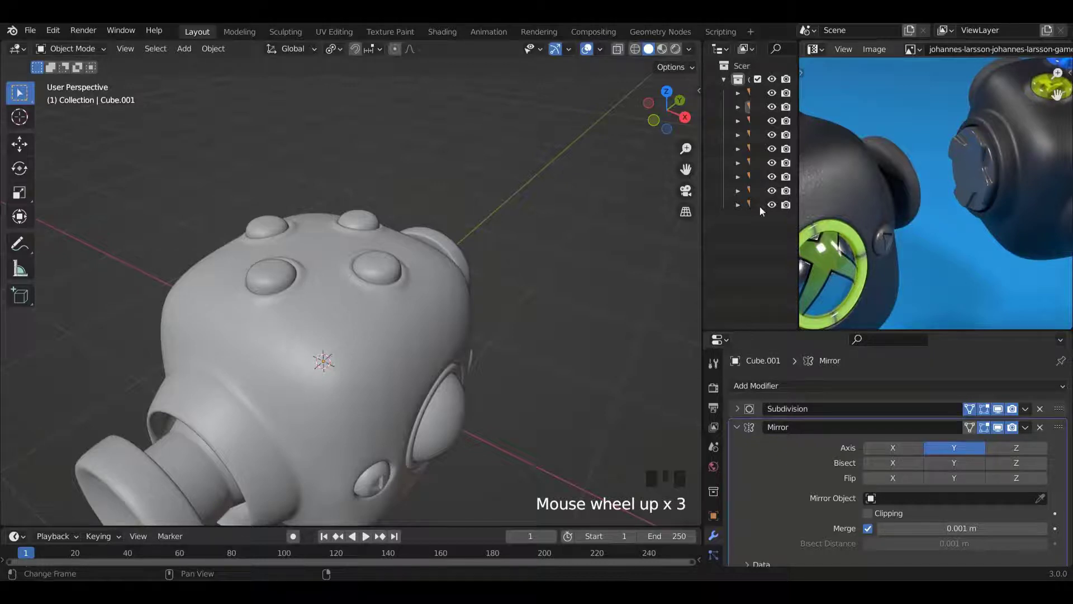
In the body's Edit Mode, select the centre vertex of its -X side and grow the selection to a 6 by 6 face patch.
scroll(365, 294, down, 2)
middle_drag(364, 293, 411, 341)
click(364, 341)
key(Tab)
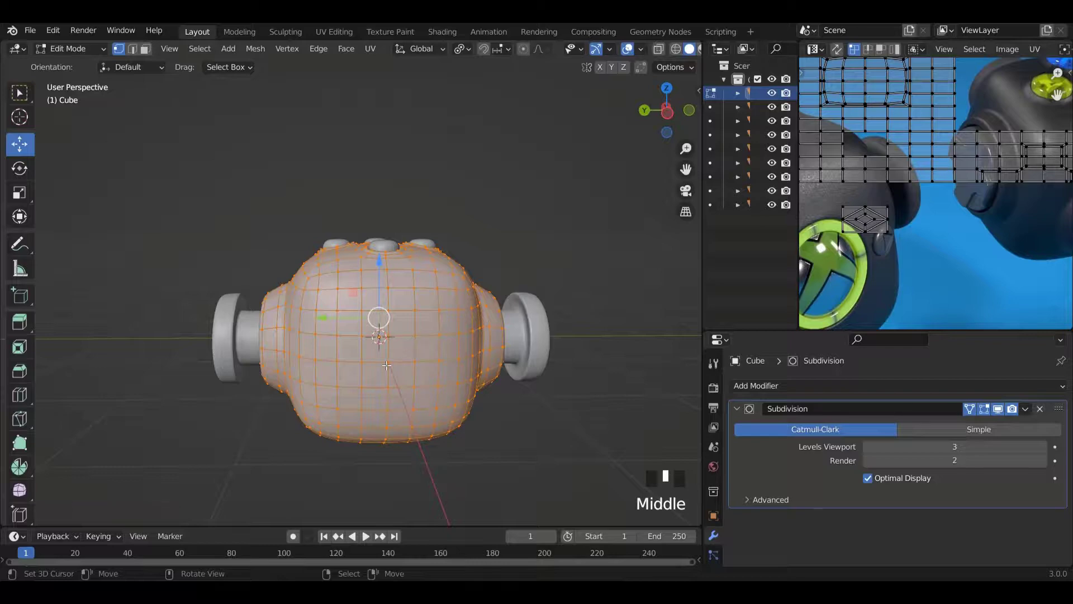
key(ctrl+KP_1)
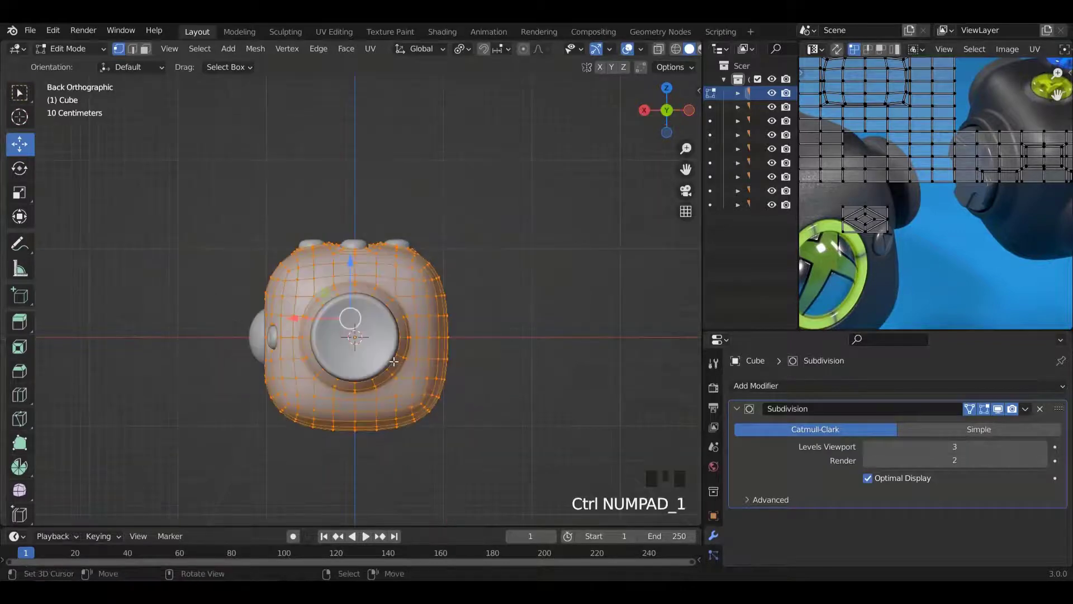
key(ctrl+KP_3)
shift+scroll(394, 361, down, 2)
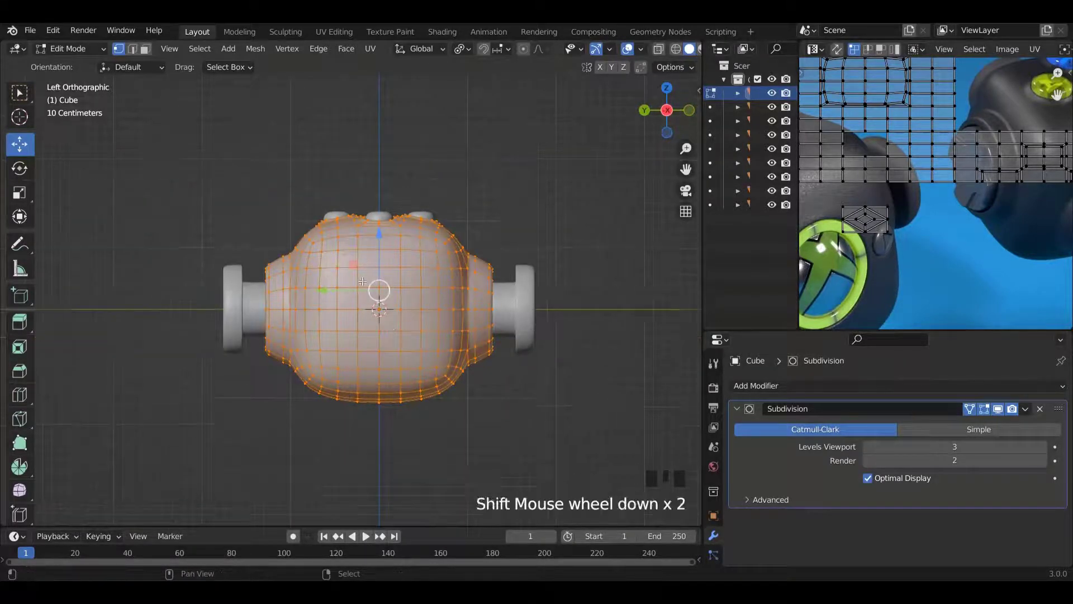
scroll(358, 263, up, 5)
right_click(421, 301)
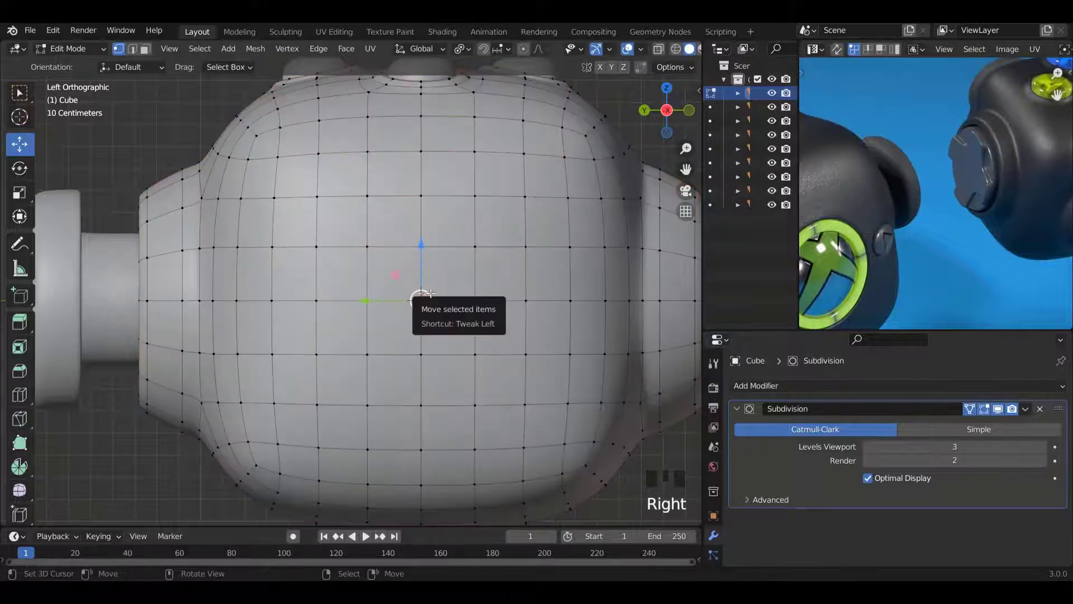
key(ctrl+KP_Add)
key(ctrl+KP_Add)
key(ctrl+KP_Add)
key(ctrl+KP_Add)
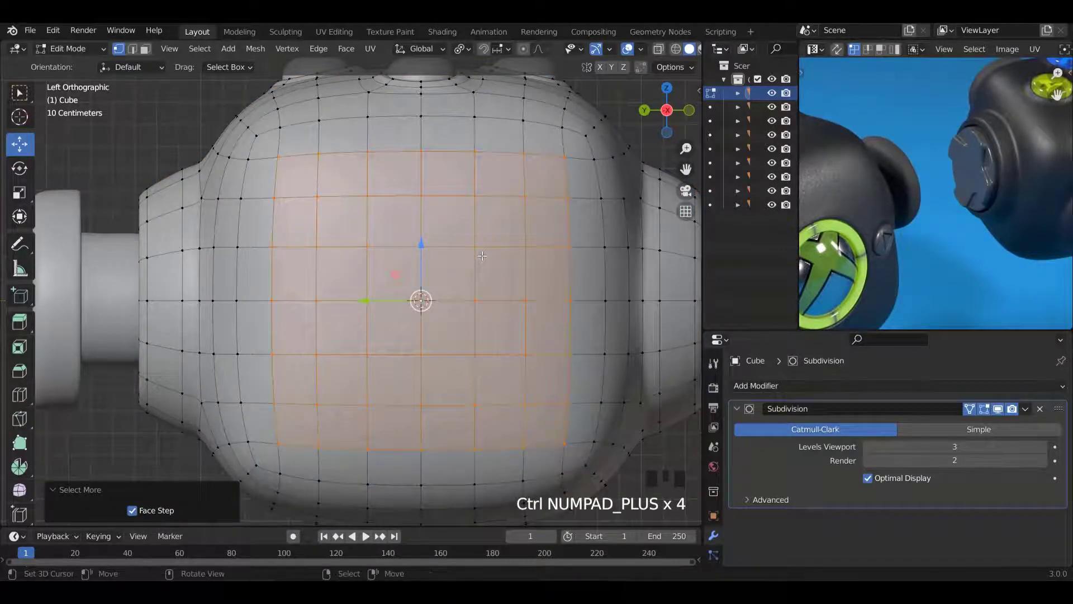
Reshape the selected face patch on the body's -X side into a circle with LoopTools Circle.
scroll(488, 255, down, 2)
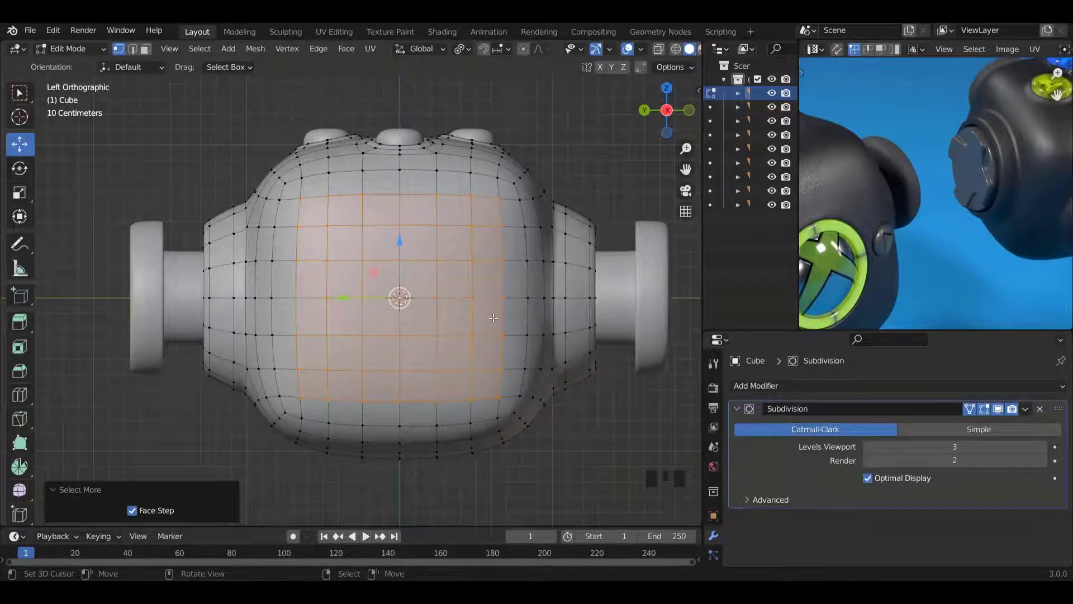
key(w)
mouse_move(454, 227)
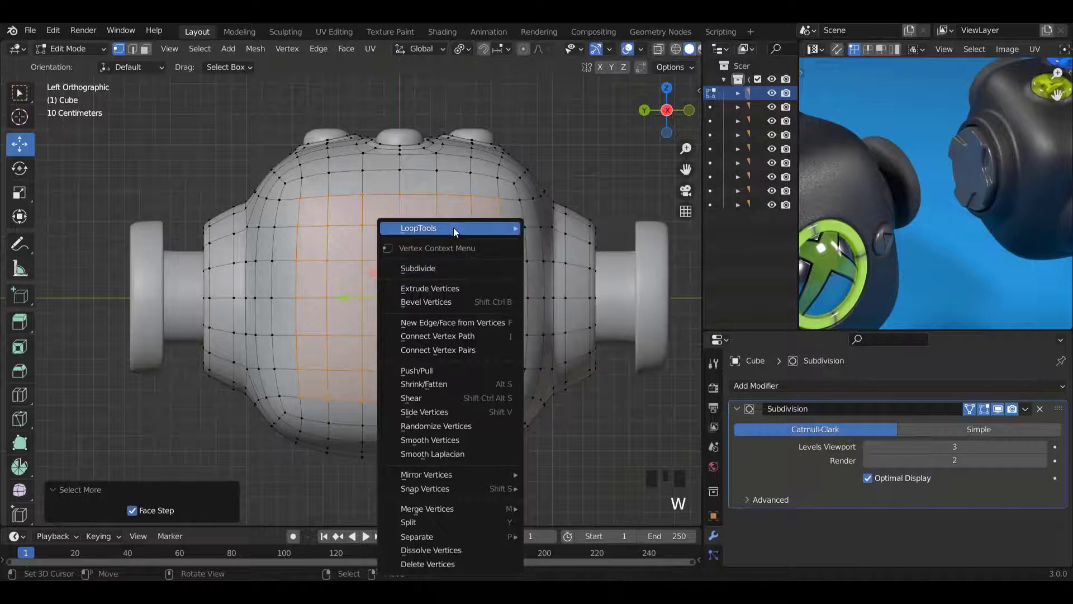
click(567, 246)
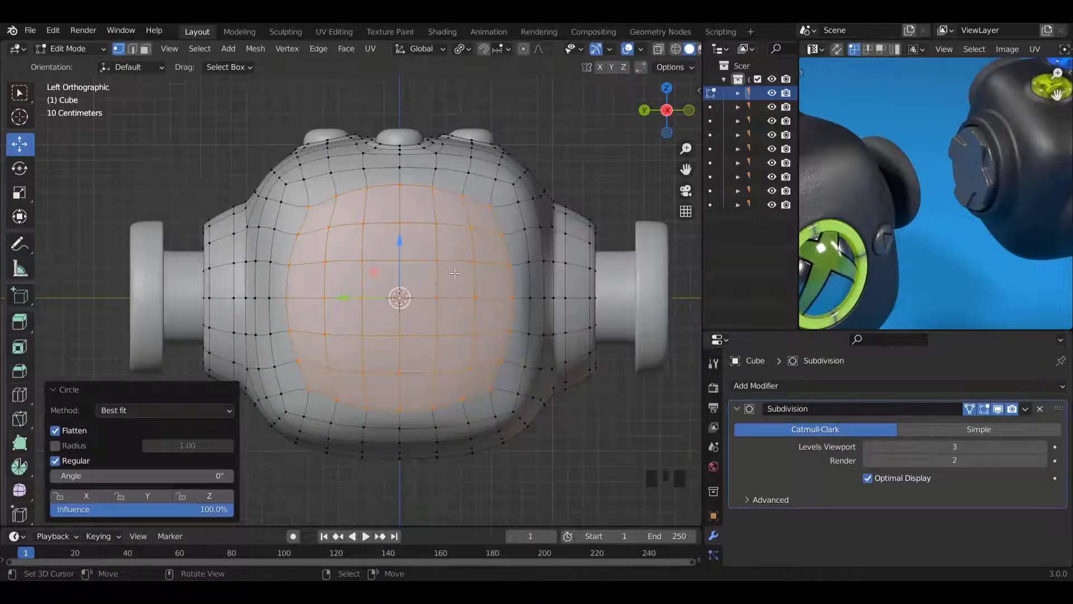
Extrude the circular patch outward along -X three times, first about 0.02 m, second about 0.11 m, and a third time slightly farther.
scroll(456, 274, down, 1)
middle_drag(456, 275, 463, 355)
ctrl+scroll(375, 317, down, 1)
scroll(375, 317, up, 2)
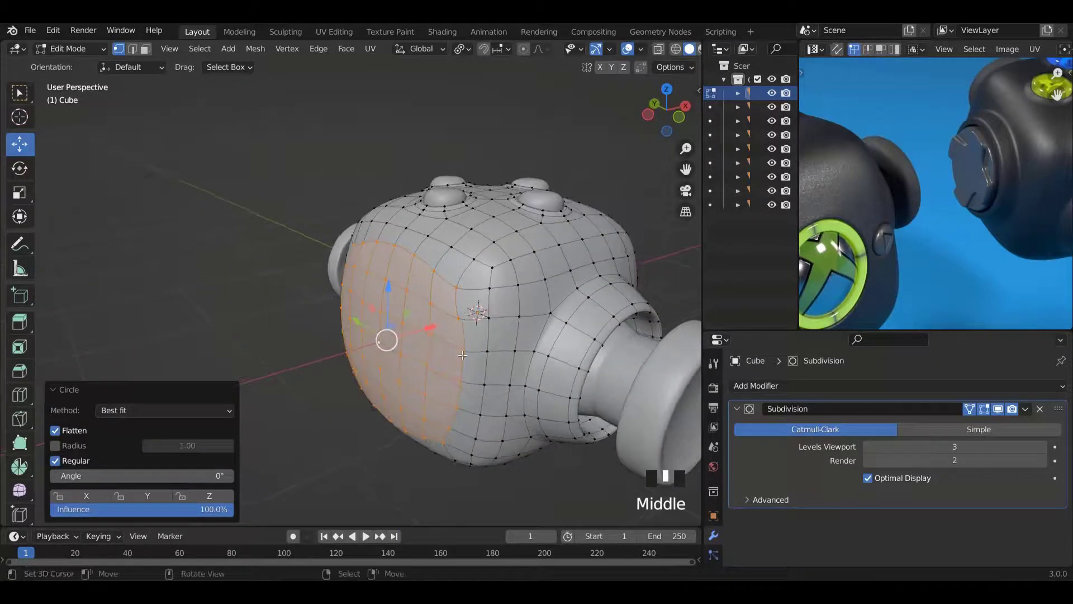
key(e)
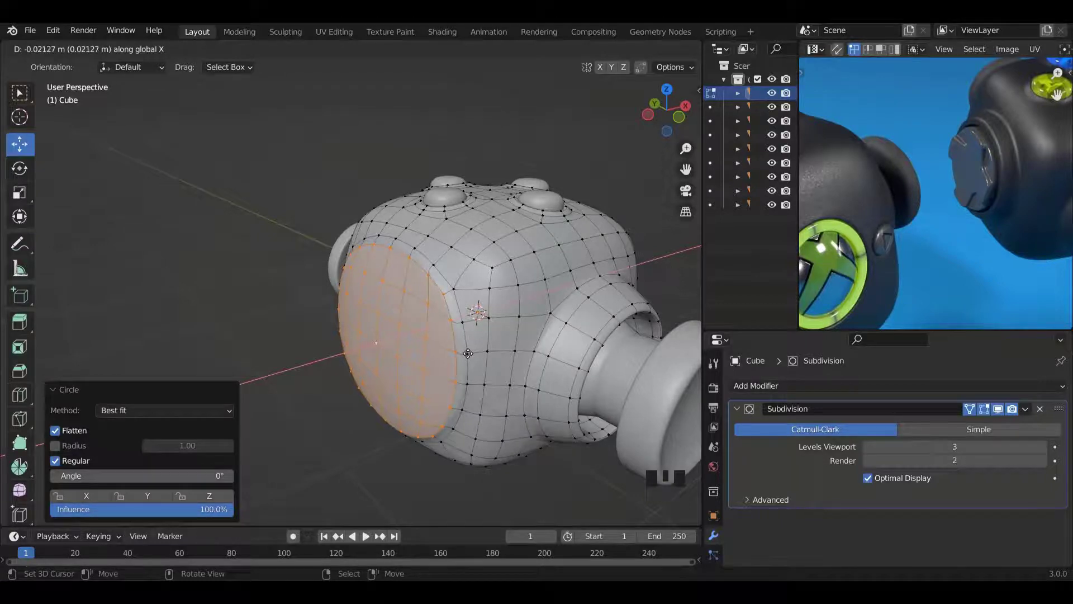
click(468, 353)
key(e)
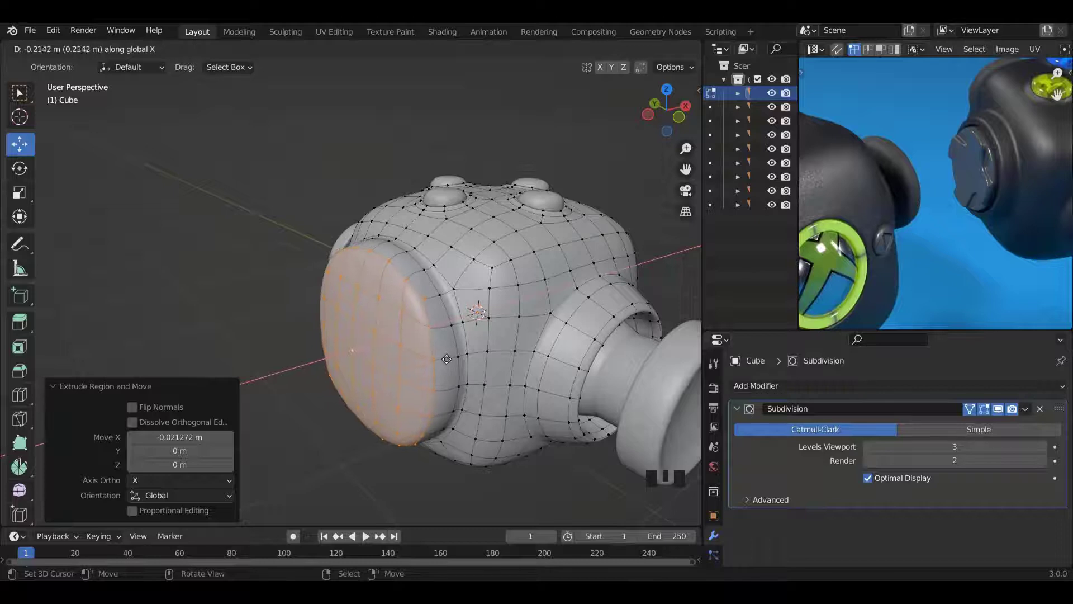
click(456, 356)
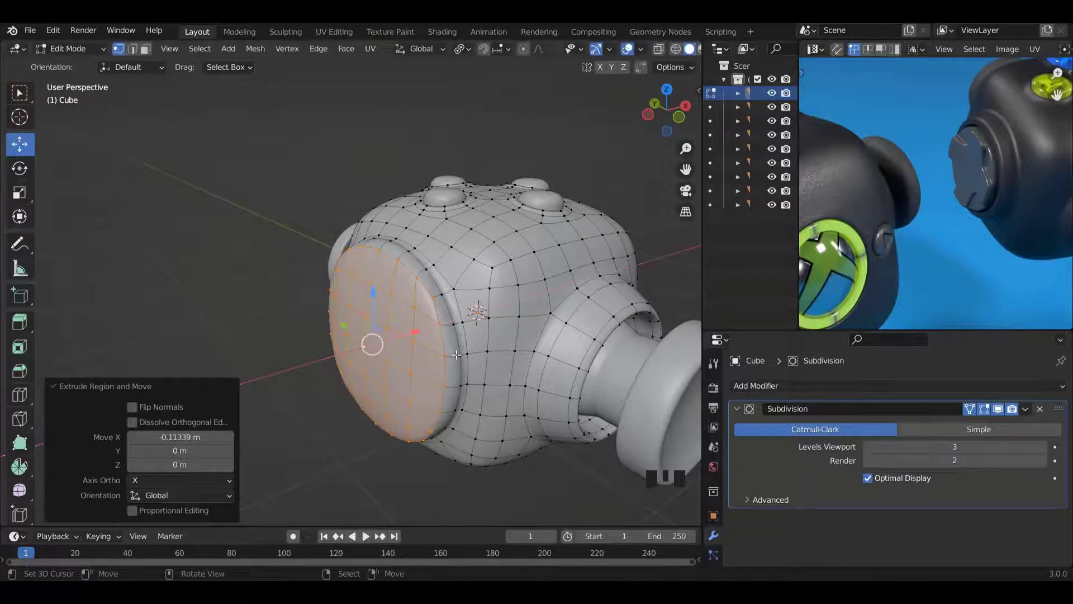
key(e)
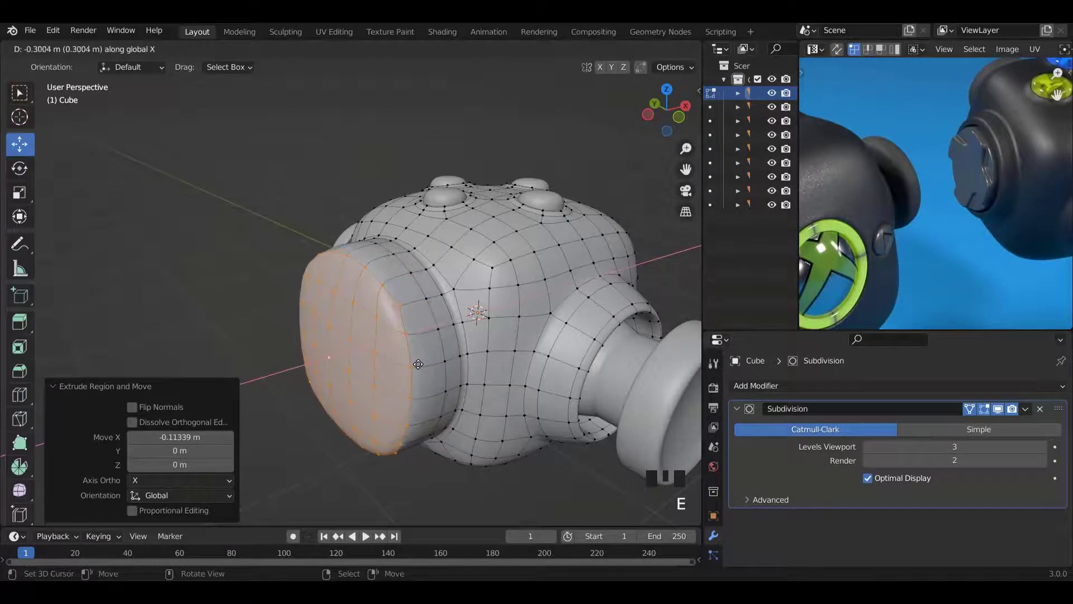
click(439, 356)
Examine the extruded round part in Object Mode from several angles, and return to the body's Edit Mode.
key(Tab)
middle_drag(441, 353, 521, 281)
scroll(409, 320, up, 3)
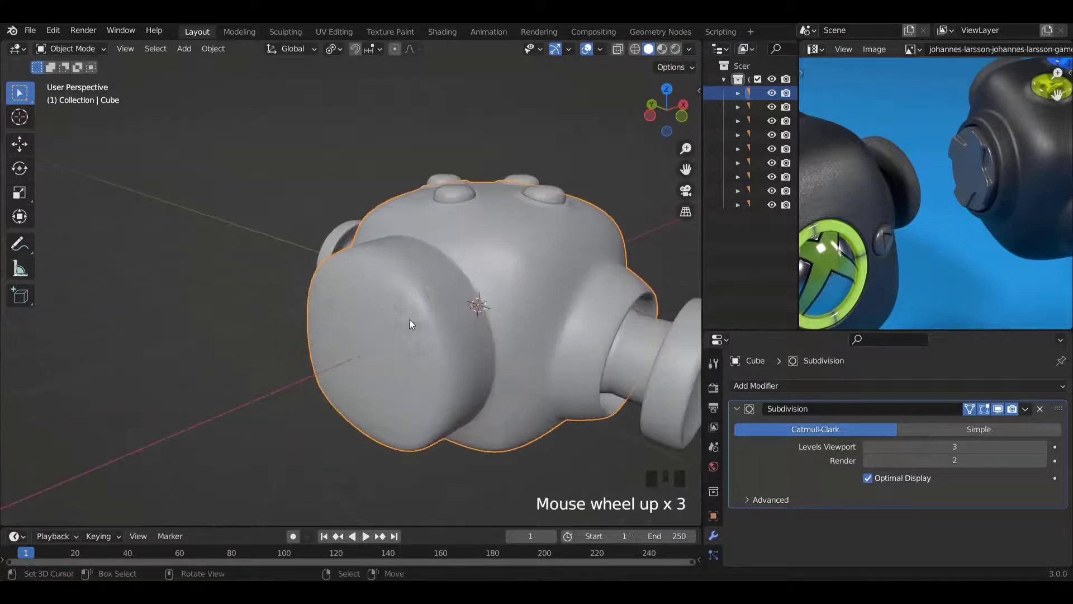
middle_drag(409, 320, 334, 322)
key(Tab)
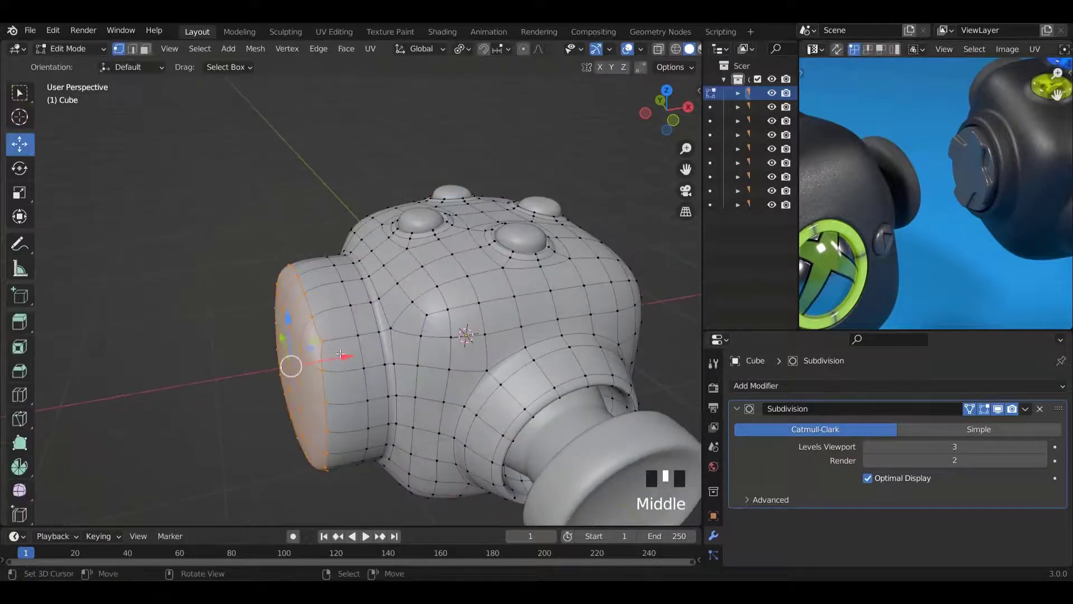
Move the round part's end cap about 0.21 m along +X and inset it by about 0.038 m and again by about 0.02 m.
drag(341, 354, 374, 347)
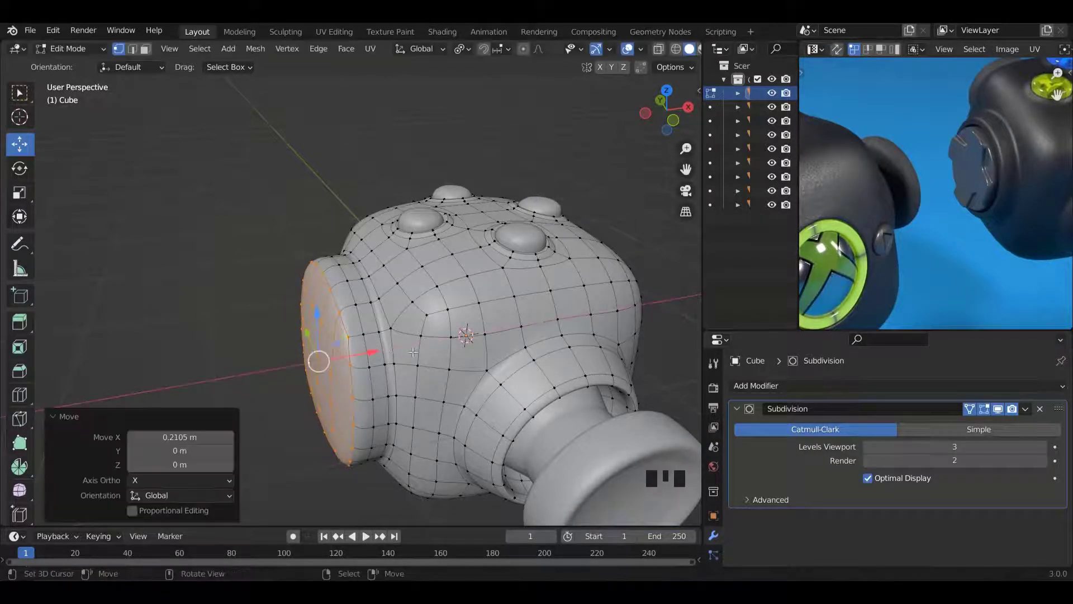
middle_drag(374, 347, 515, 342)
shift+scroll(462, 294, down, 3)
scroll(515, 341, up, 1)
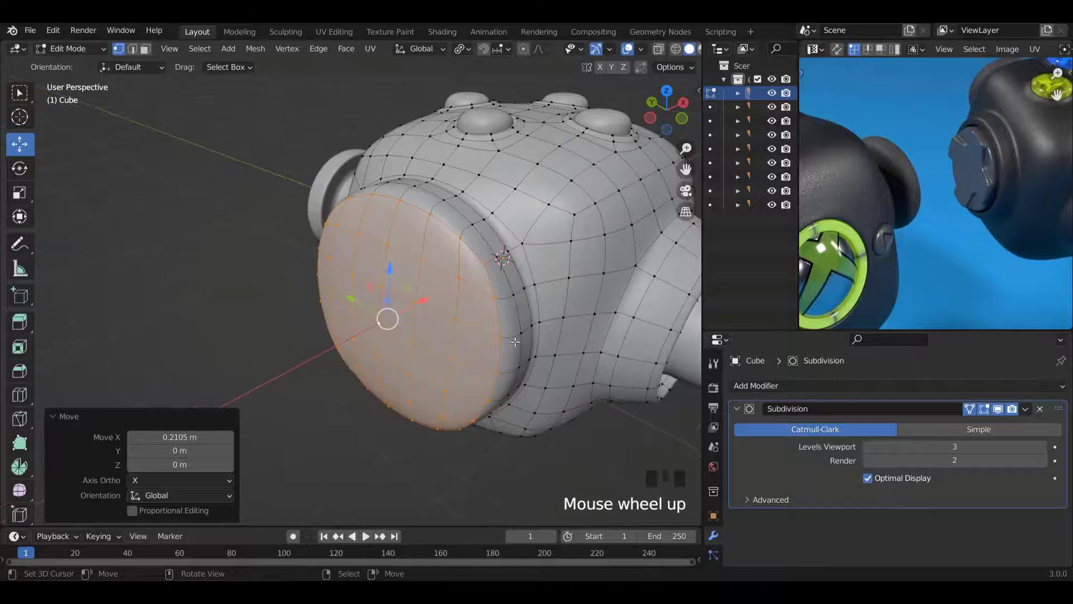
key(i)
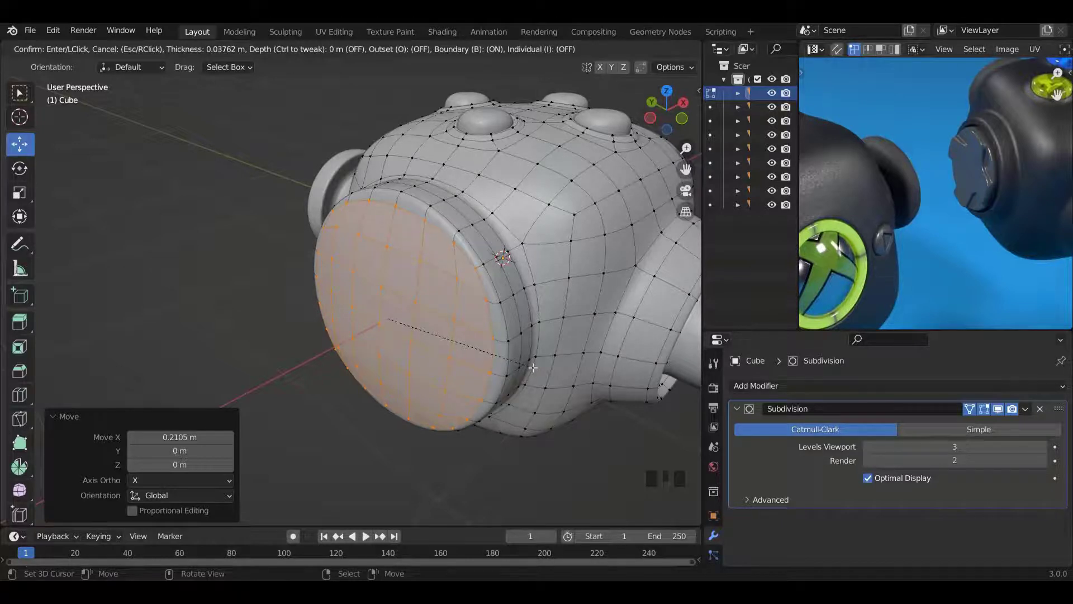
click(533, 367)
key(i)
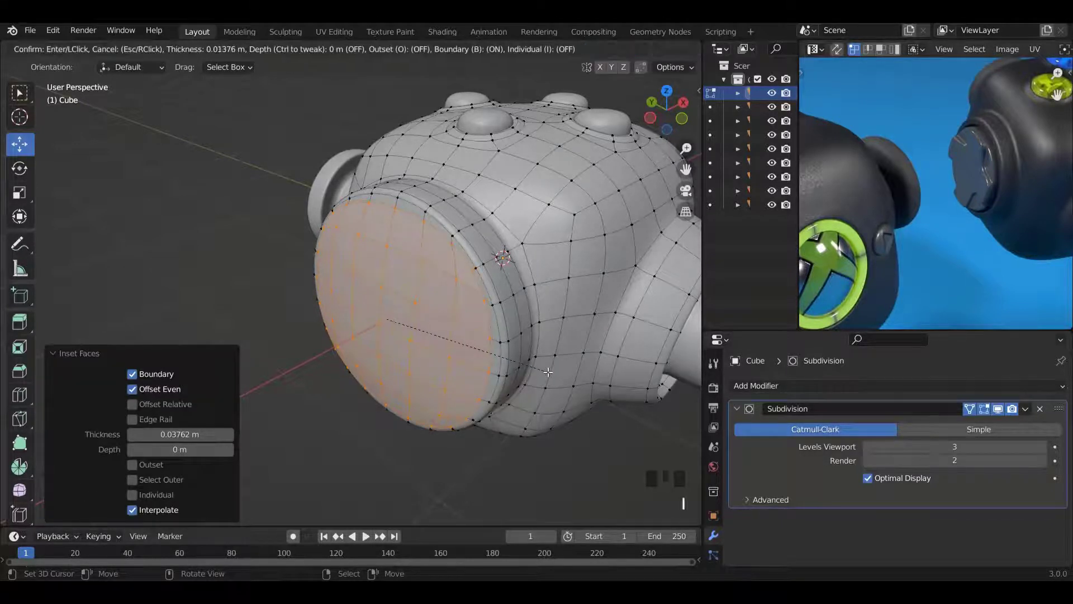
click(546, 372)
Extrude the inset cap slightly inward along +X and scale it to about 0.953.
middle_drag(547, 372, 387, 307)
shift+scroll(367, 313, down, 2)
key(e)
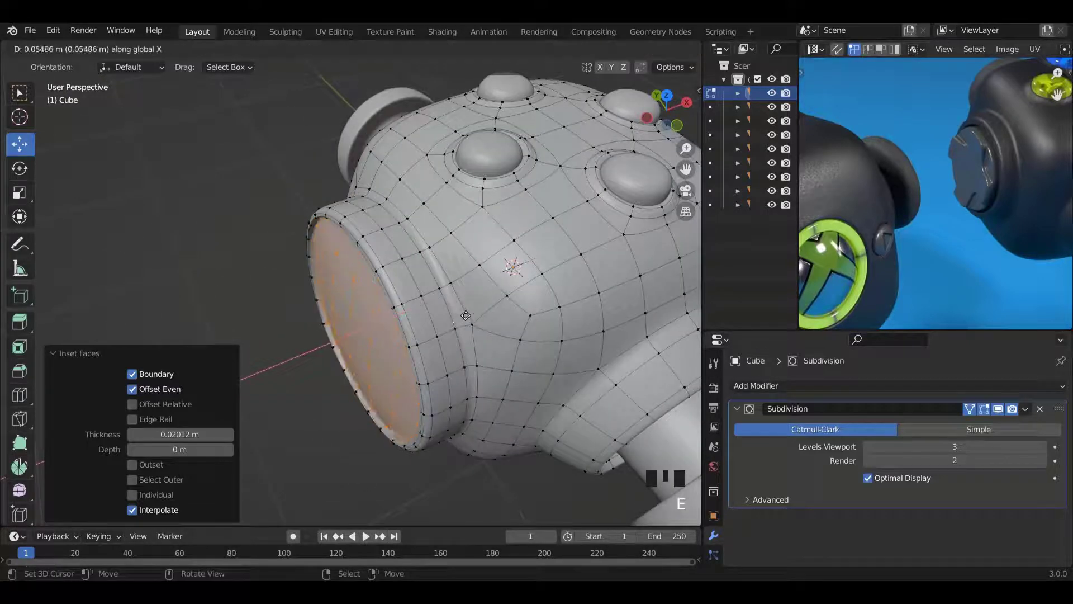
click(475, 314)
middle_drag(474, 314, 515, 357)
scroll(651, 335, up, 2)
key(s)
click(643, 328)
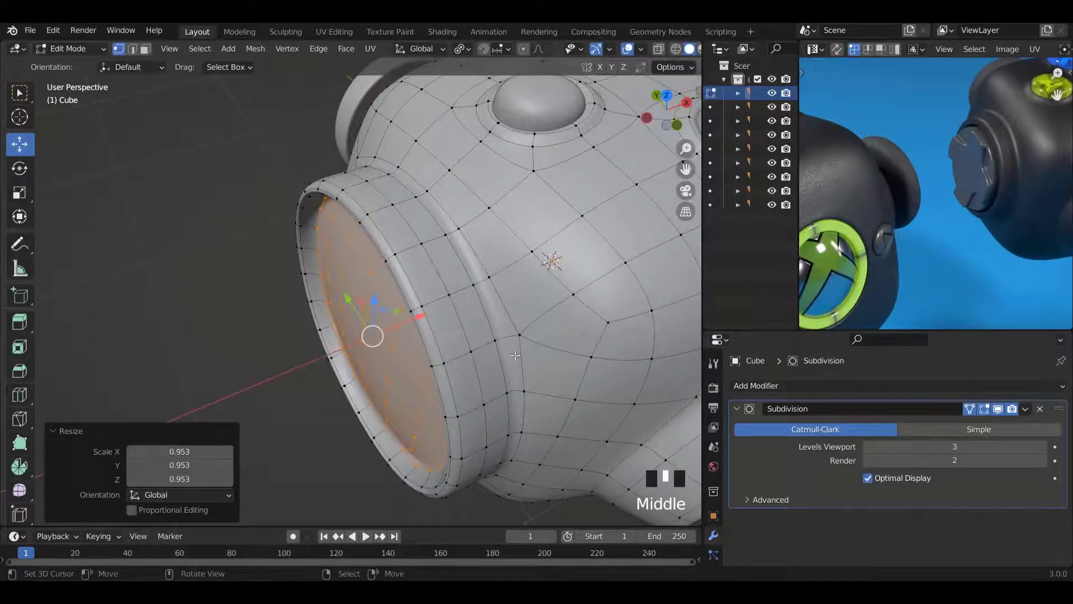
Extrude the recessed cap inward again by about 0.099 m along X and scale it down slightly.
key(e)
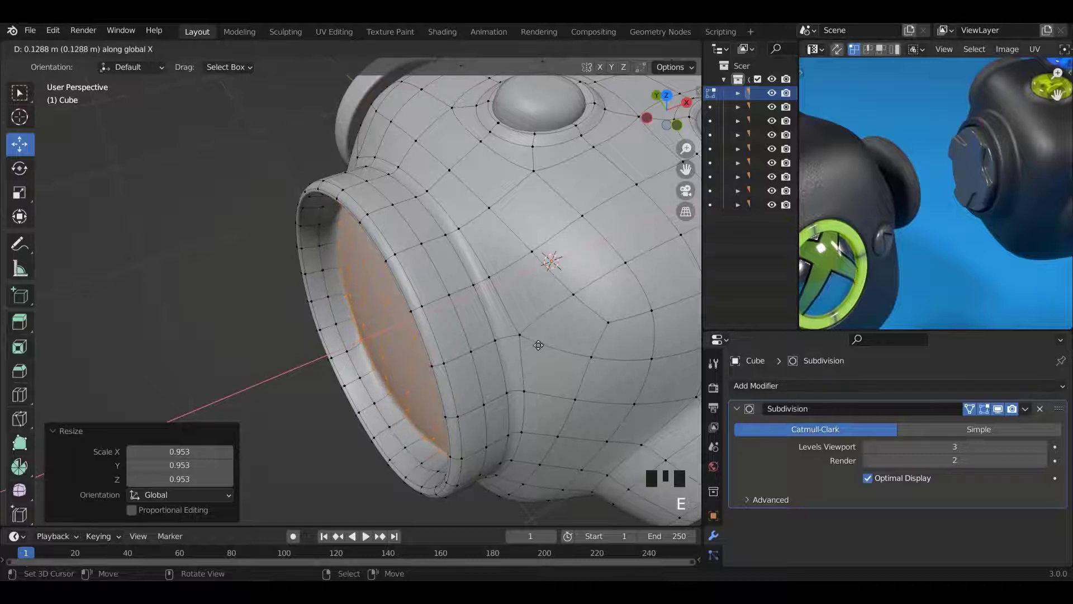
click(576, 432)
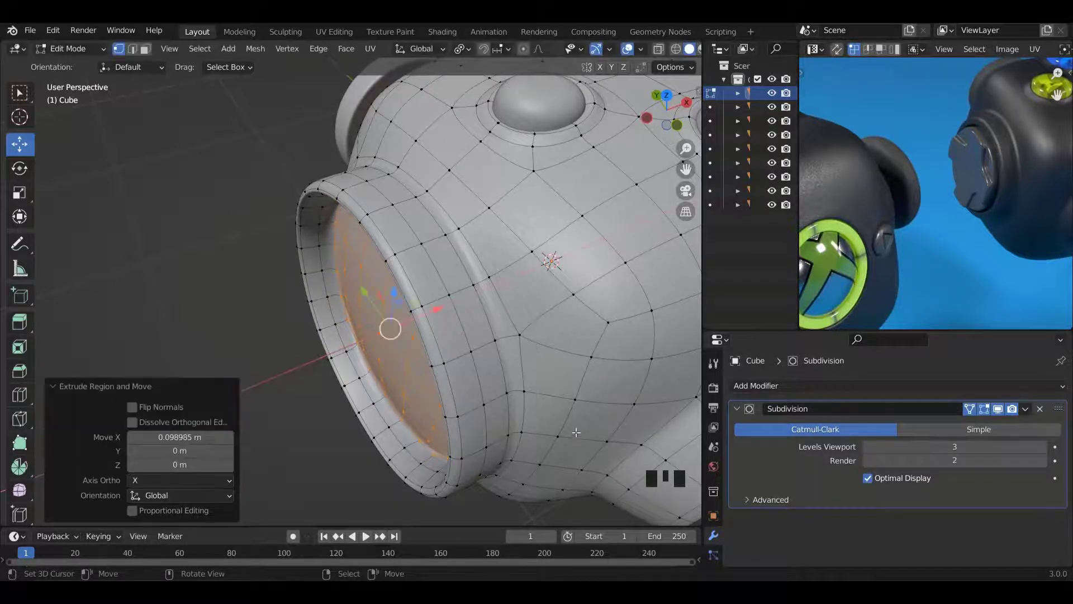
key(s)
click(549, 416)
Examine the recessed round part in Object Mode from several angles, and return to the body's Edit Mode with nothing selected.
middle_drag(549, 416, 394, 272)
key(Tab)
shift+scroll(511, 246, up, 4)
ctrl+scroll(417, 310, up, 3)
key(Tab)
key(a)
key(Tab)
key(a)
scroll(502, 282, up, 3)
middle_drag(502, 282, 488, 300)
ctrl+scroll(504, 300, up, 3)
scroll(559, 286, up, 1)
middle_drag(584, 276, 575, 298)
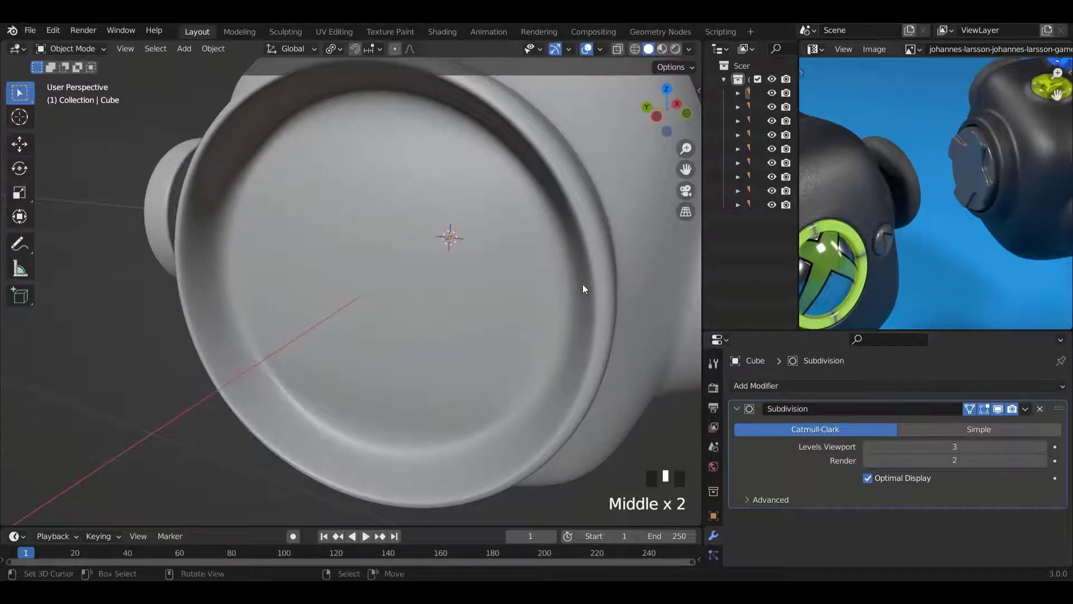
scroll(576, 267, down, 1)
middle_drag(559, 262, 504, 300)
key(Tab)
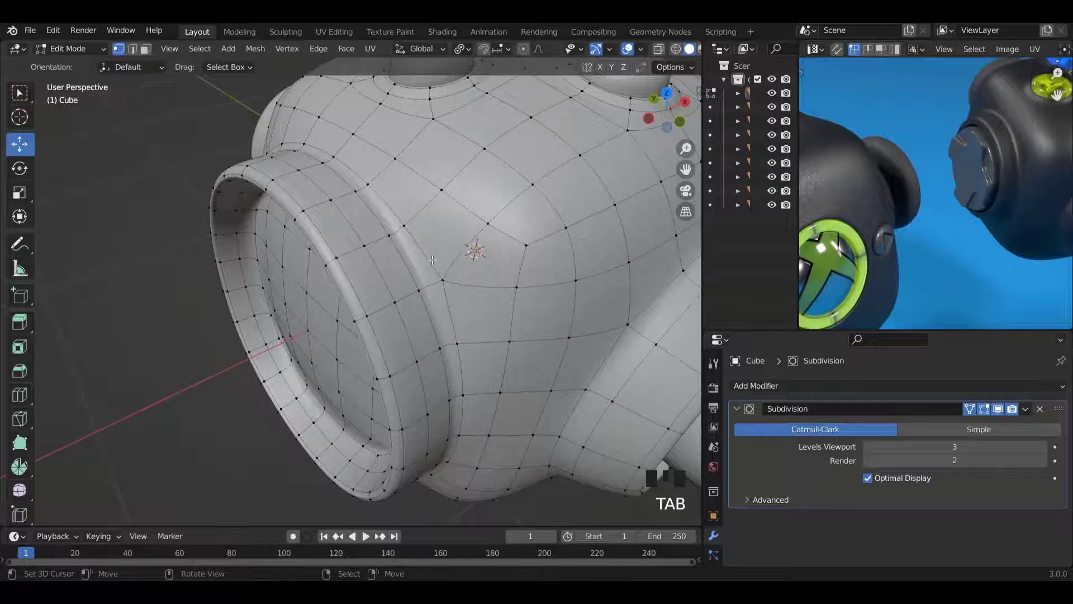
Select the complete edge loop around the base of the round part, where it meets the body.
middle_drag(439, 269, 424, 189)
alt+right_click(503, 260)
alt+right_click(503, 260)
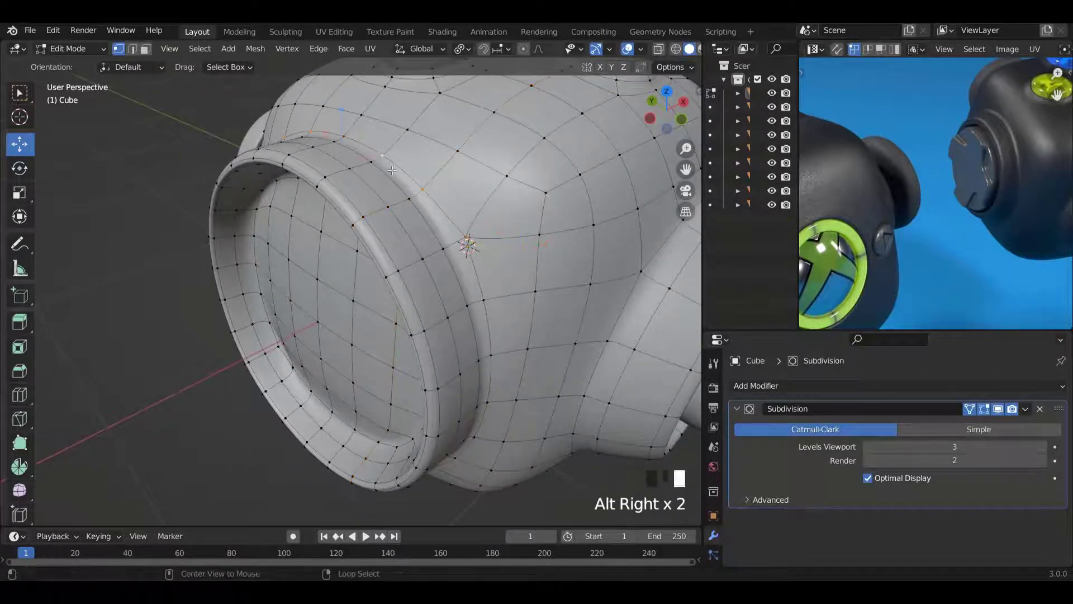
middle_drag(503, 260, 504, 319)
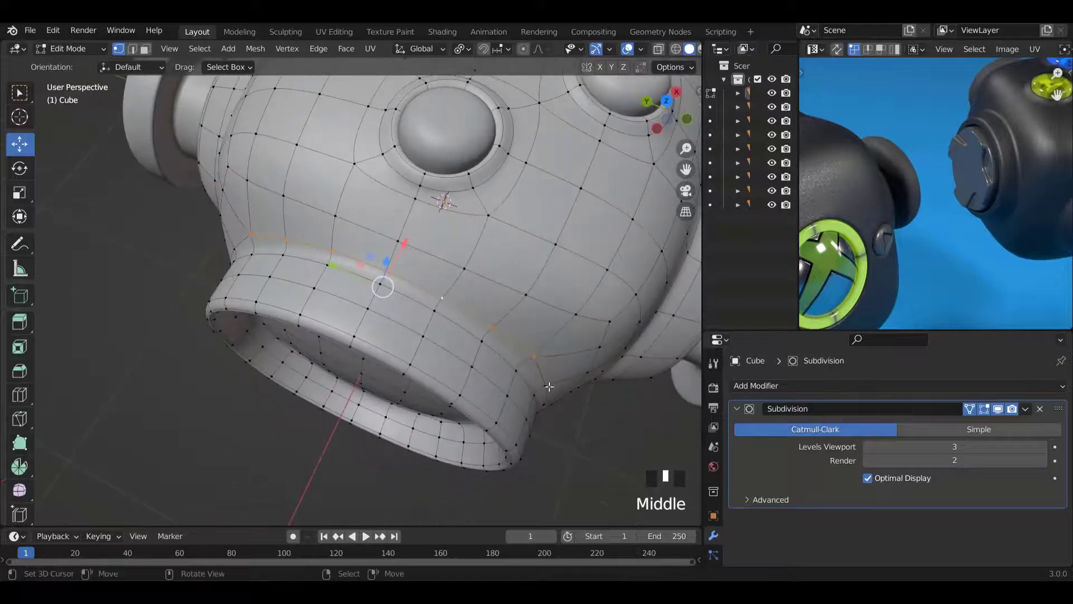
middle_drag(549, 386, 387, 297)
alt+shift+right_click(484, 326)
alt+shift+right_click(470, 302)
alt+shift+right_click(387, 298)
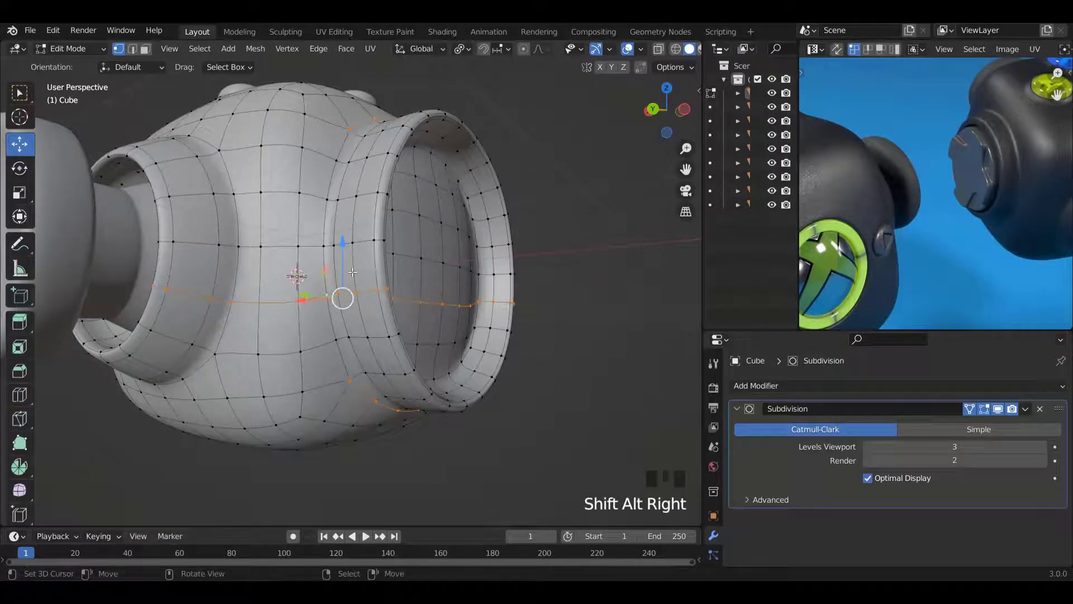
key(ctrl+z)
alt+shift+right_click(323, 241)
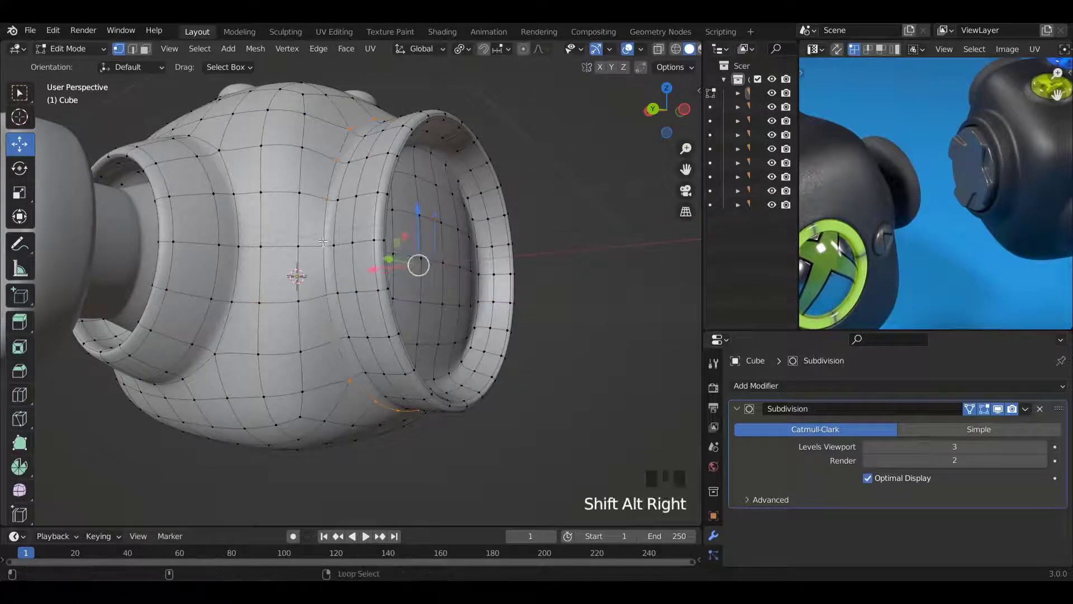
middle_drag(431, 286, 437, 368)
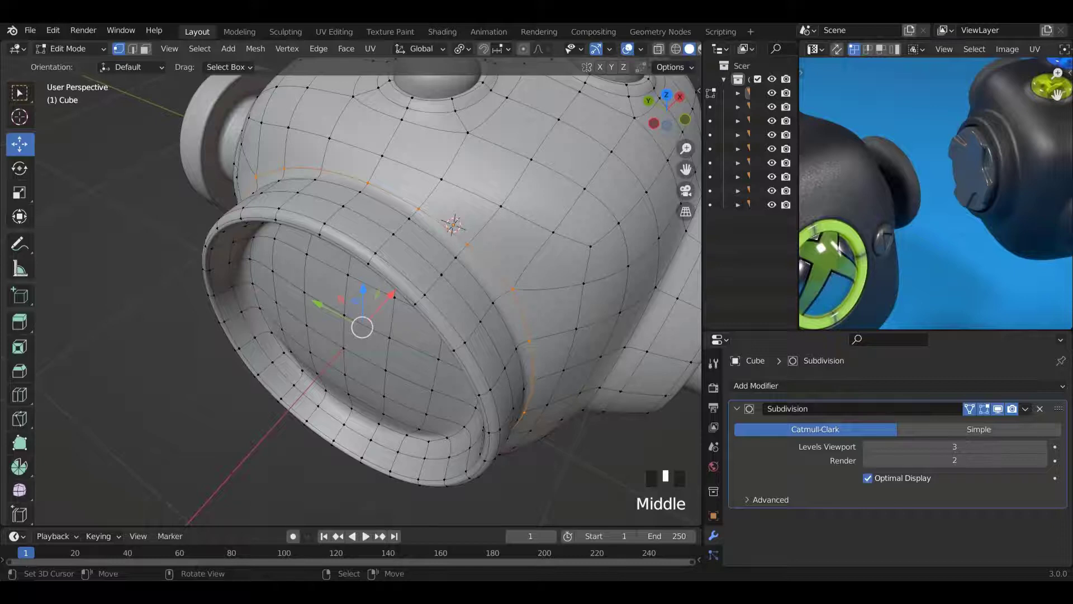
Scale the selected base loop up to about 1.08 and edge-slide it away from the round part by a factor of about -0.392.
key(s)
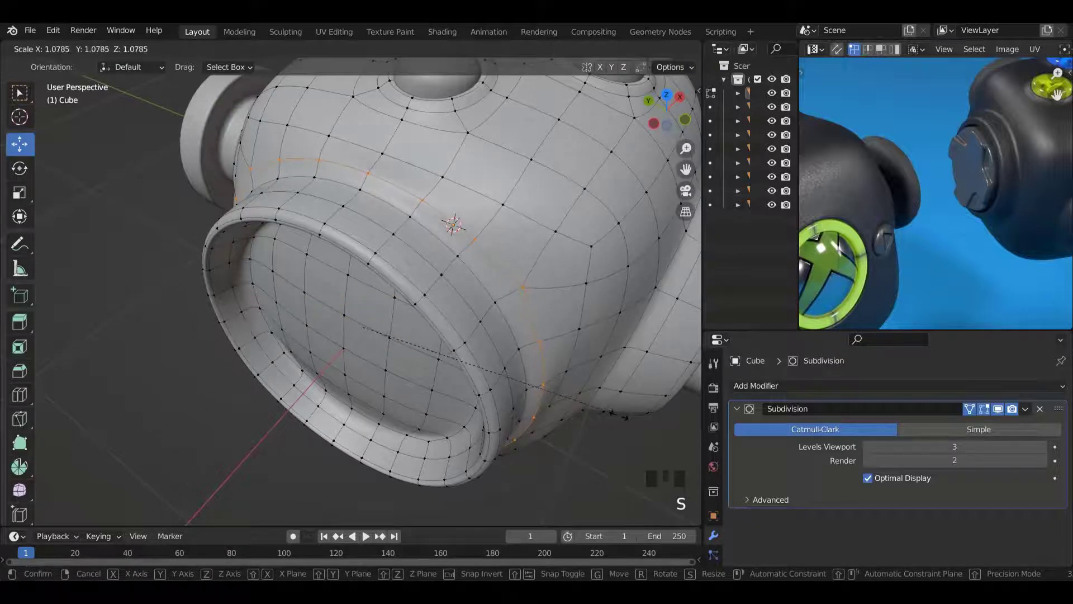
click(625, 416)
middle_drag(625, 417, 489, 333)
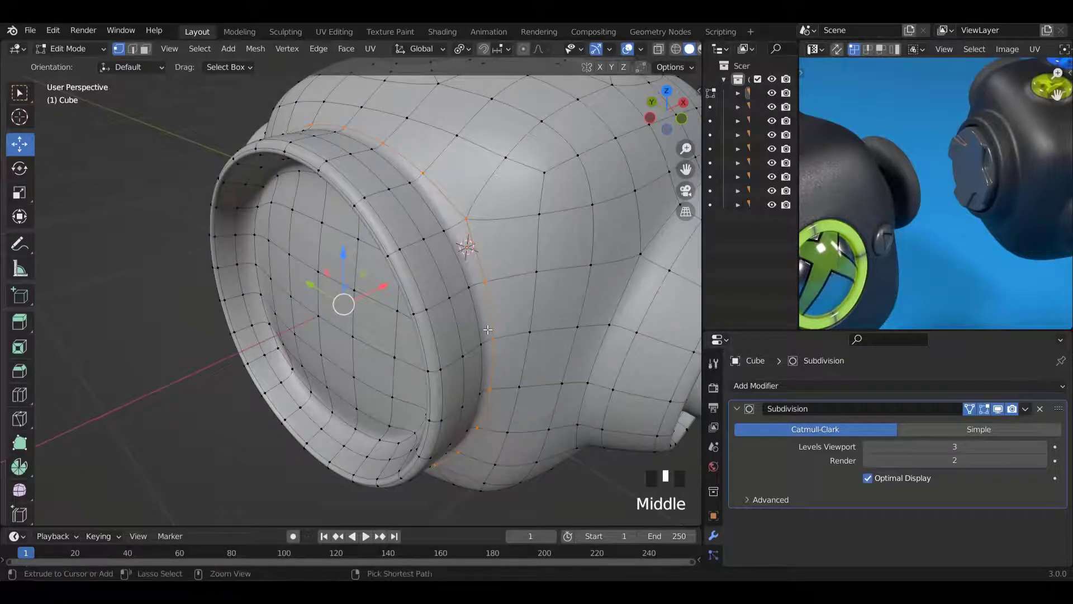
key(ctrl+e)
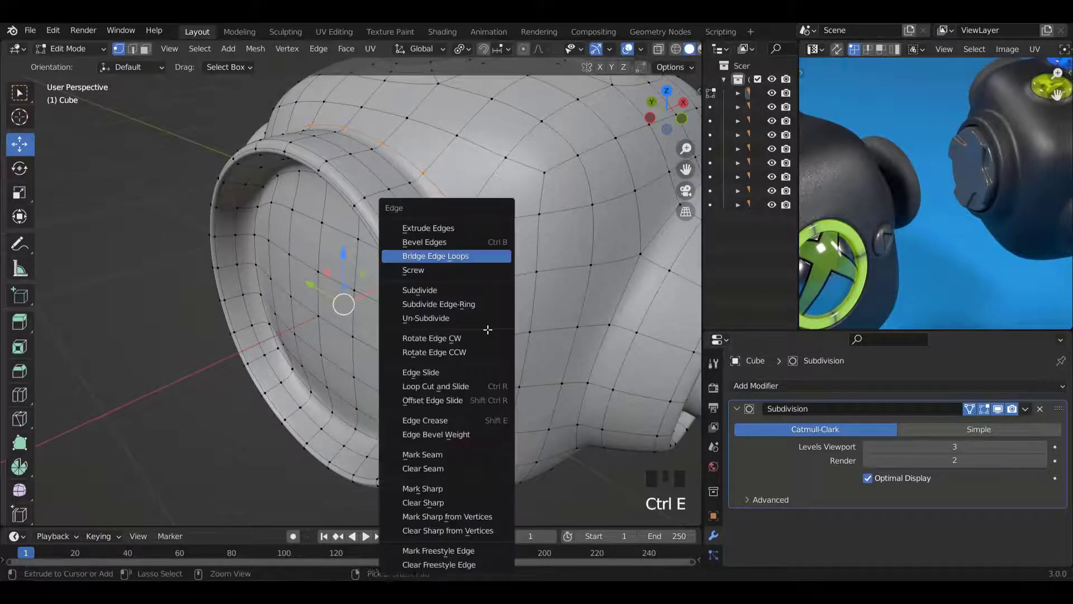
click(440, 373)
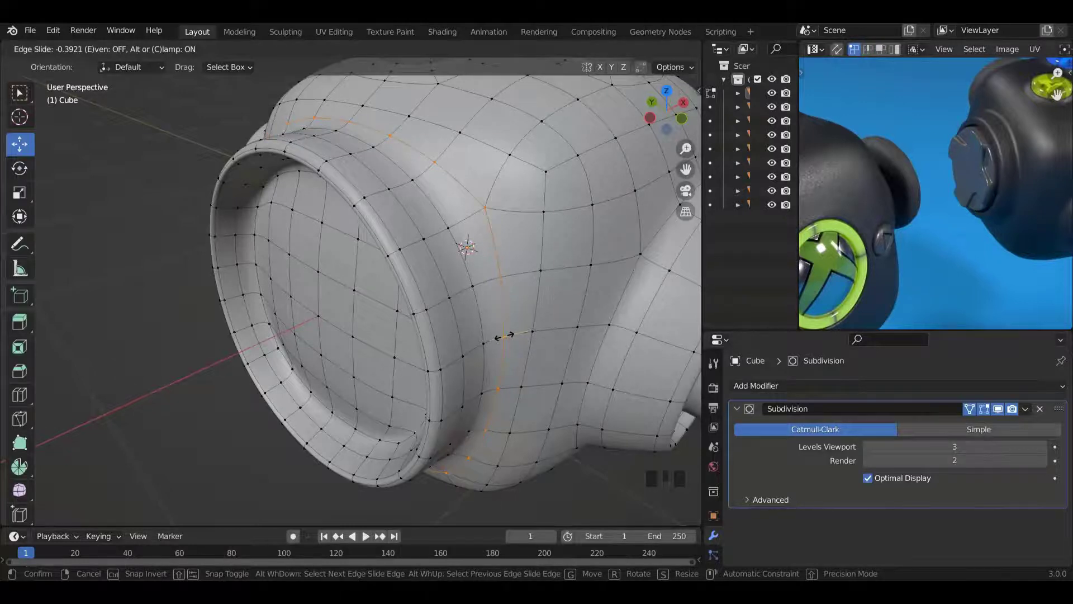
click(504, 336)
Add one loop cut around the base of the round part, slid by a factor of about -0.443.
key(ctrl+r)
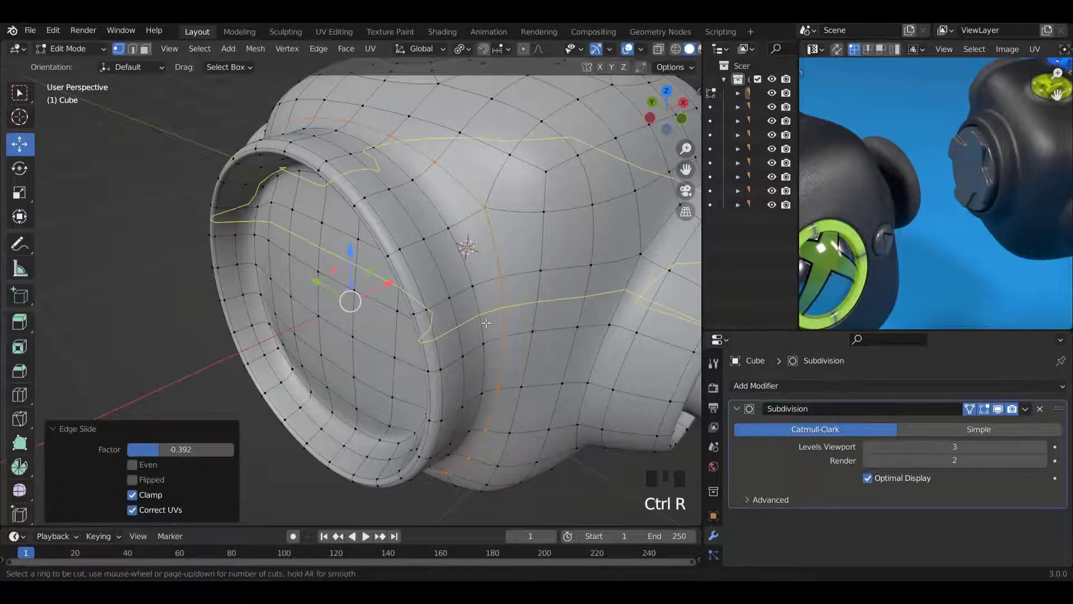
click(486, 322)
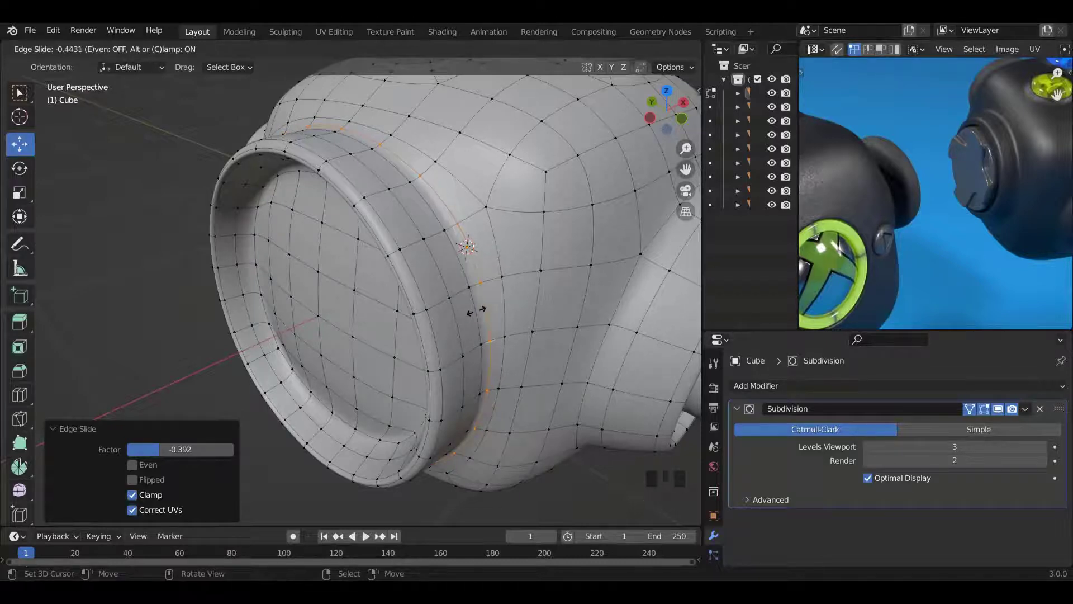
click(476, 311)
key(s)
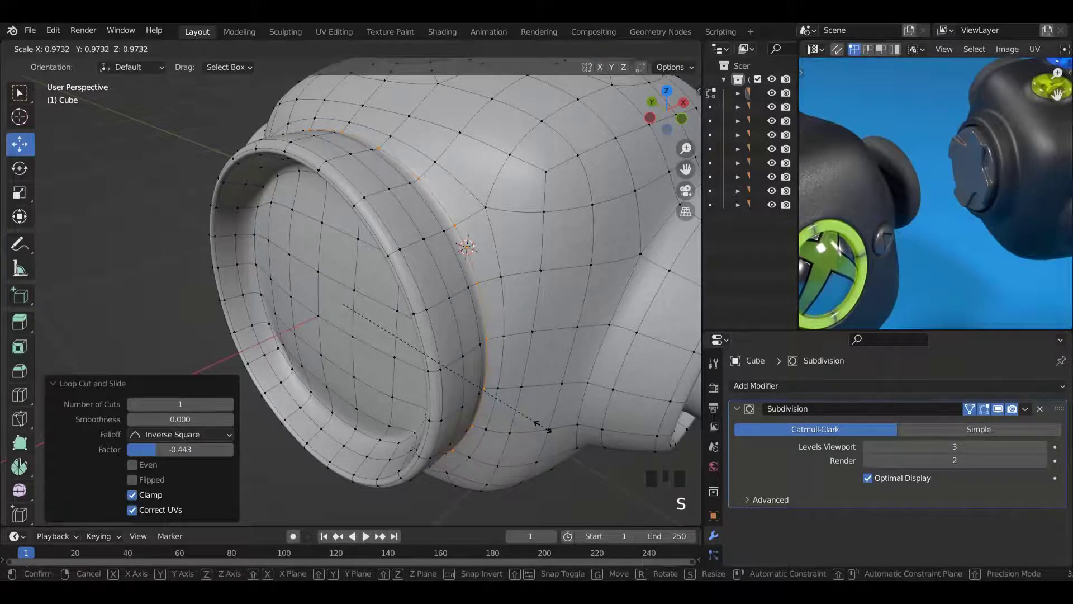
key(Escape)
Scale the new base loop to about 1.015 and check the round part's shading in Object Mode.
key(Tab)
middle_drag(488, 294, 428, 186)
scroll(419, 278, up, 2)
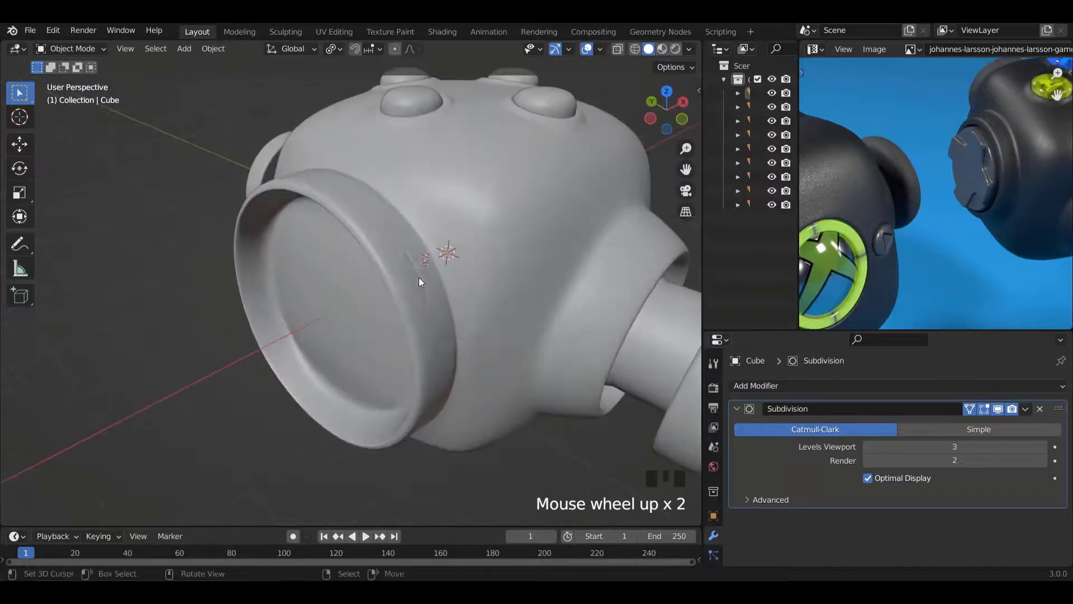
key(Tab)
key(s)
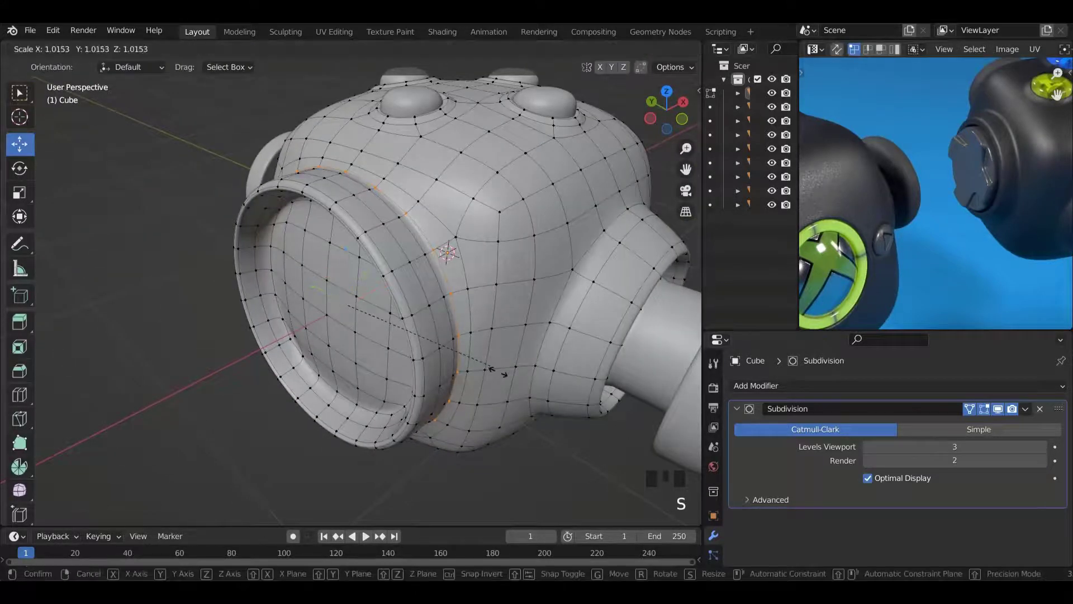
click(497, 371)
key(Tab)
scroll(411, 321, down, 1)
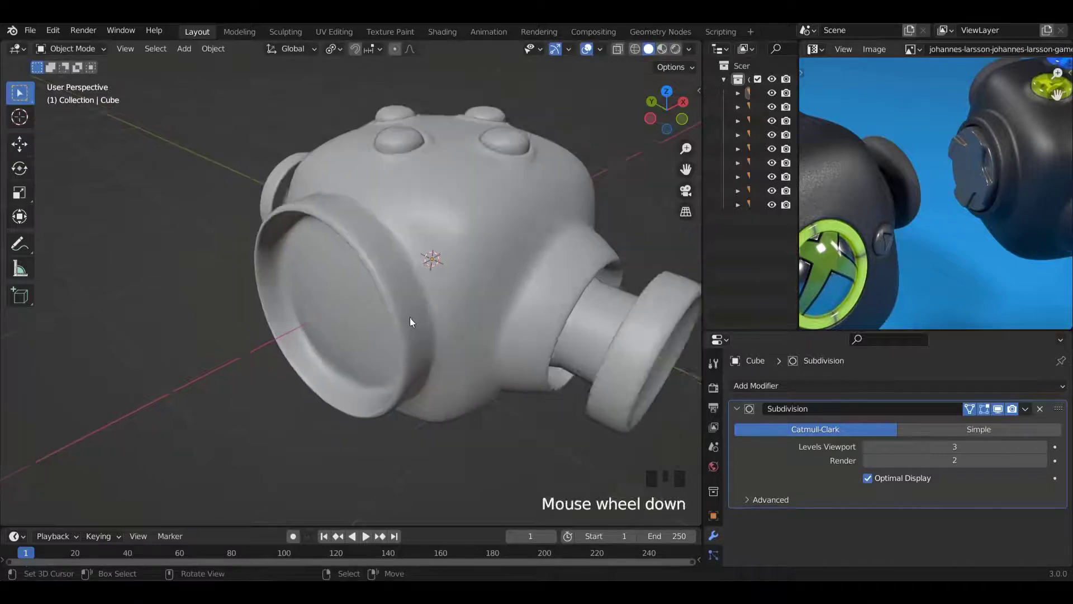
mouse_move(410, 322)
middle_down()
mouse_move(467, 336)
mouse_move(479, 242)
mouse_move(453, 220)
mouse_move(438, 261)
mouse_move(450, 300)
mouse_move(423, 319)
middle_up()
scroll(403, 297, up, 2)
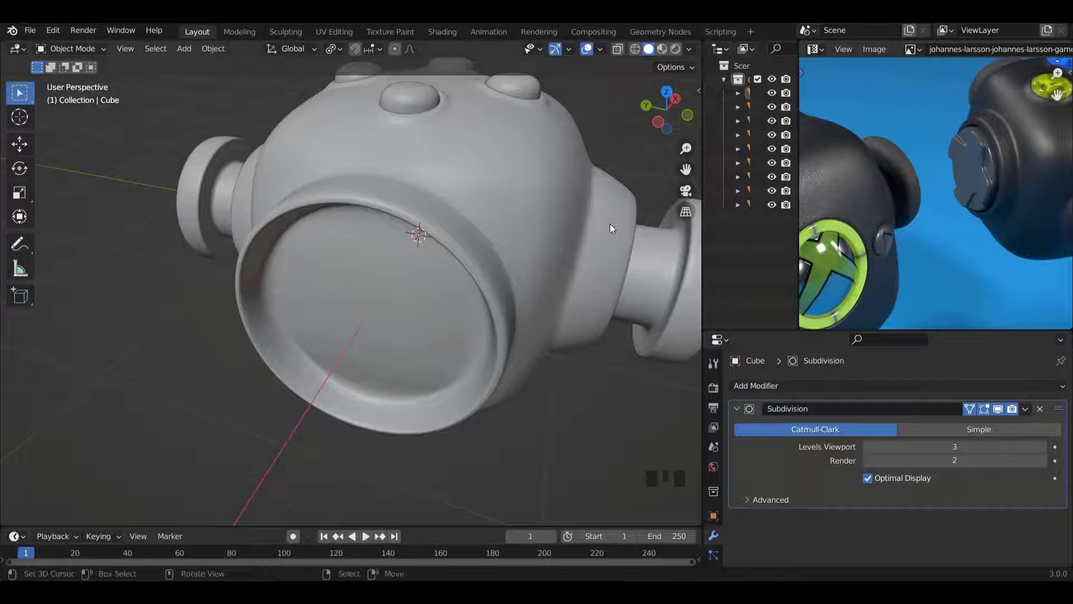
Add a plane mesh at the 3D cursor and isolate it in local view.
scroll(548, 257, down, 3)
middle_drag(548, 257, 431, 264)
key(shift+a)
mouse_move(433, 260)
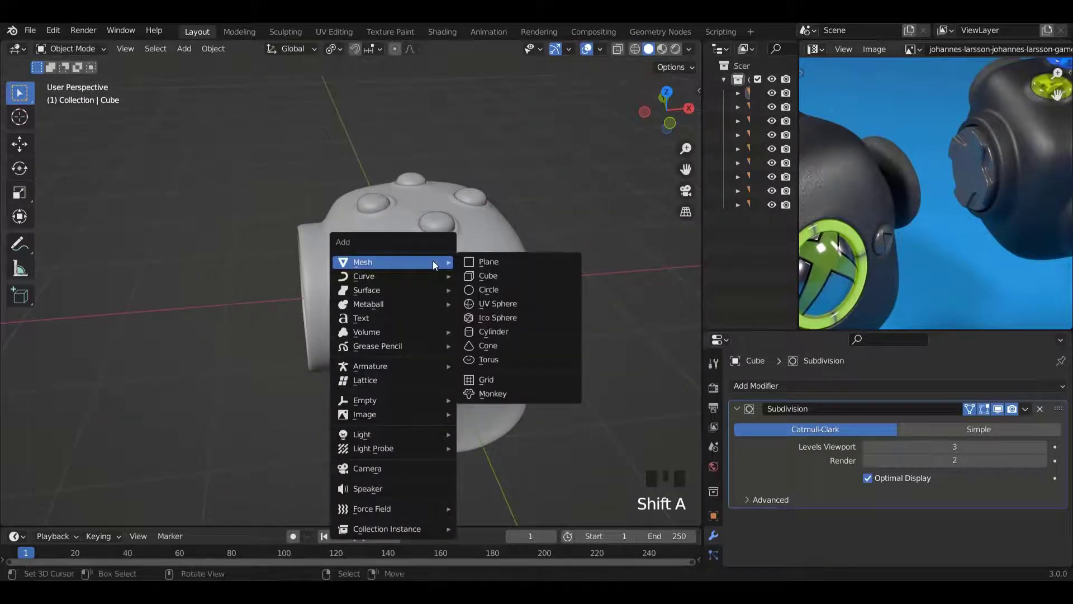
click(502, 262)
key(KP_Divide)
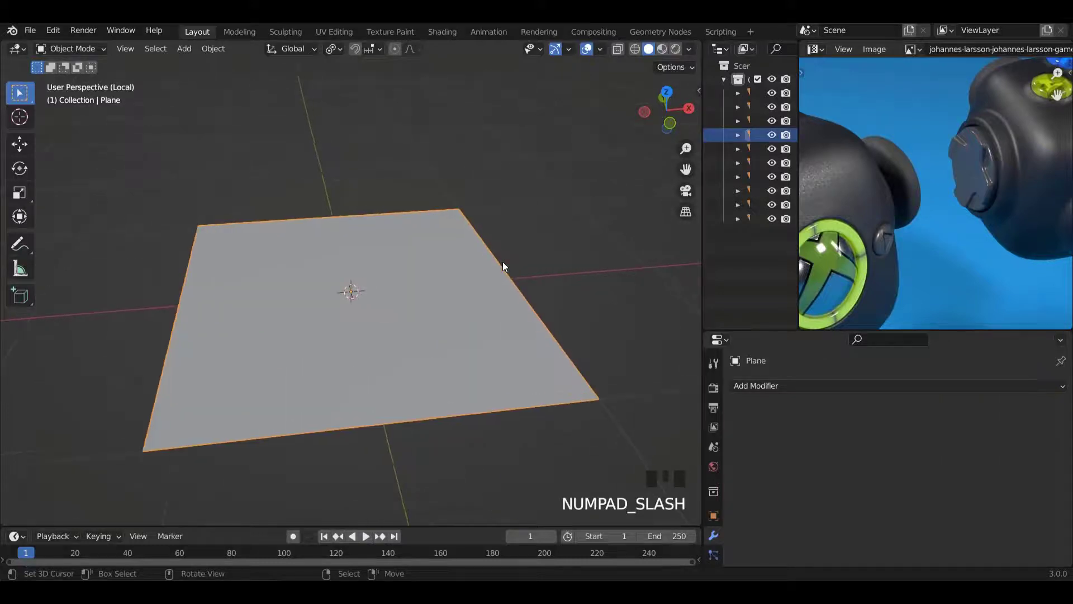
In Edit Mode, rotate the plane's geometry 90° about the X axis so it faces the front view.
key(KP_1)
key(Tab)
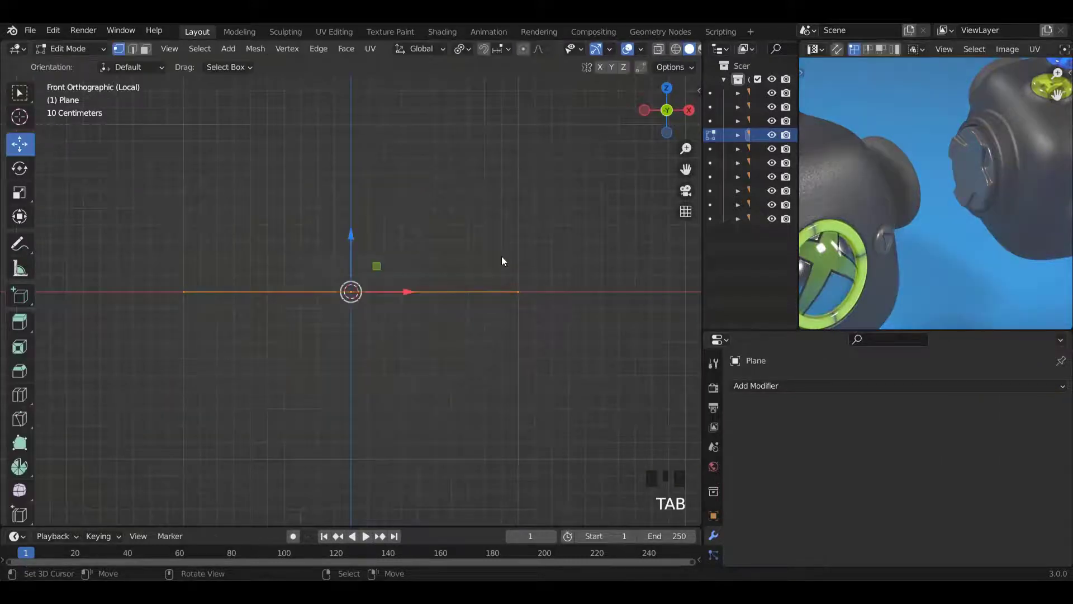
text(rx90)
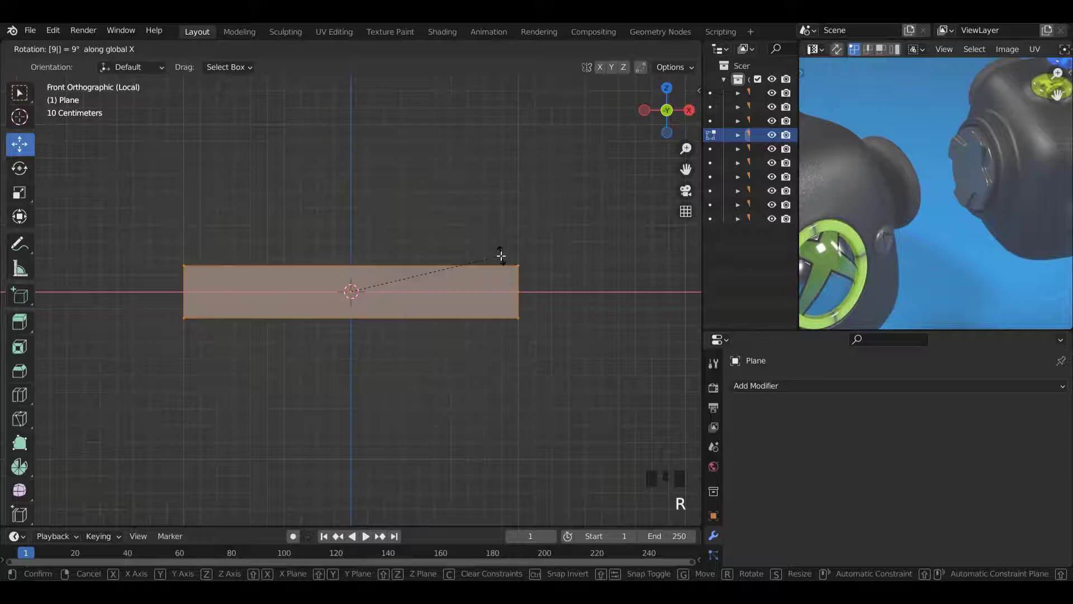
key(Return)
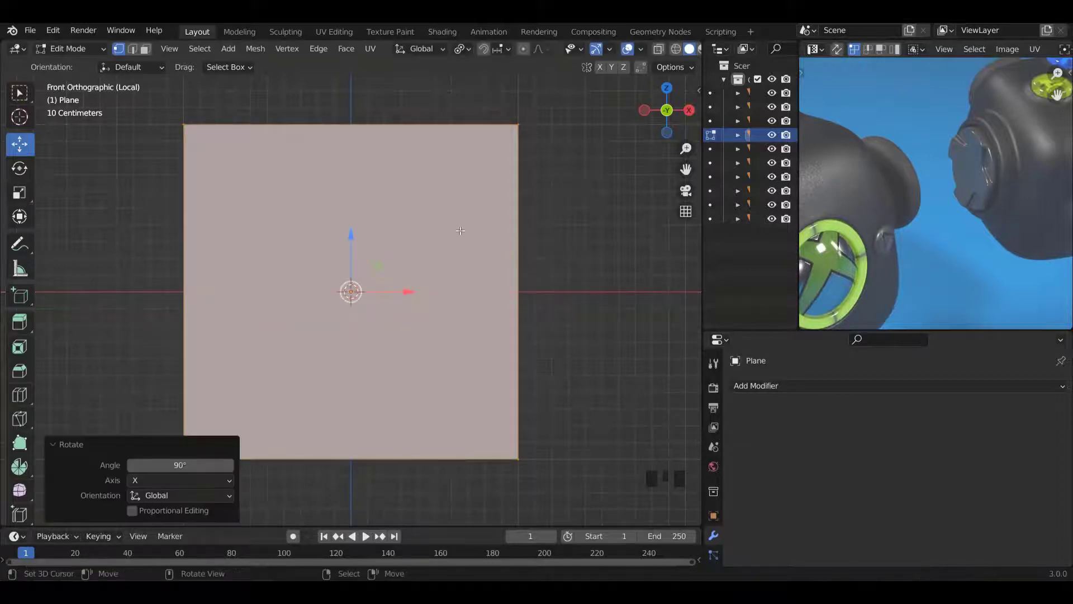
Add two evenly spaced vertical loop cuts to the plane, without sliding them.
scroll(425, 267, down, 1)
ctrl+scroll(422, 277, down, 2)
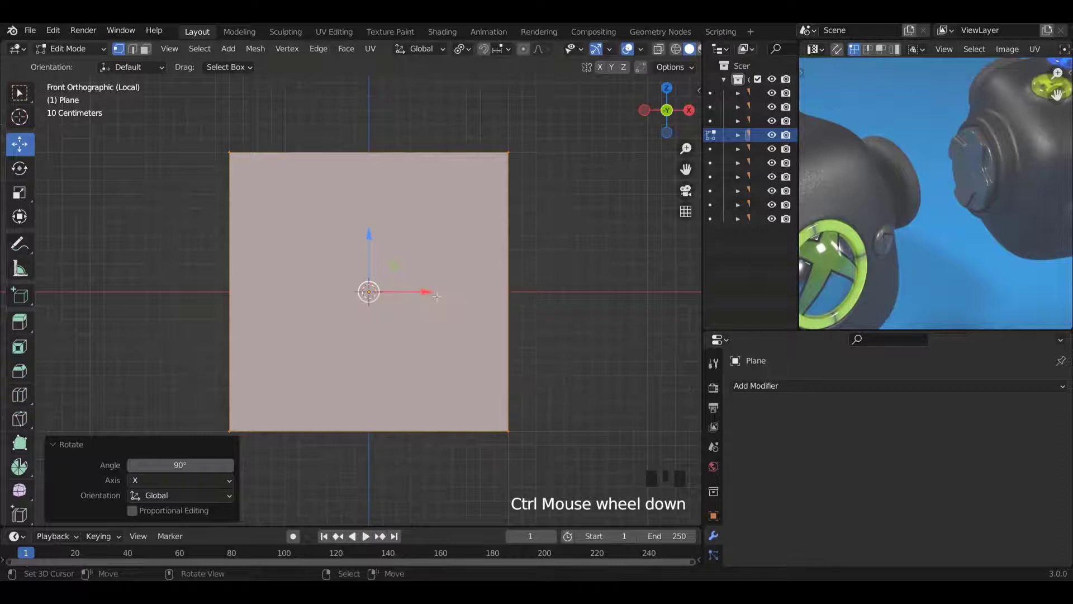
key(ctrl+r)
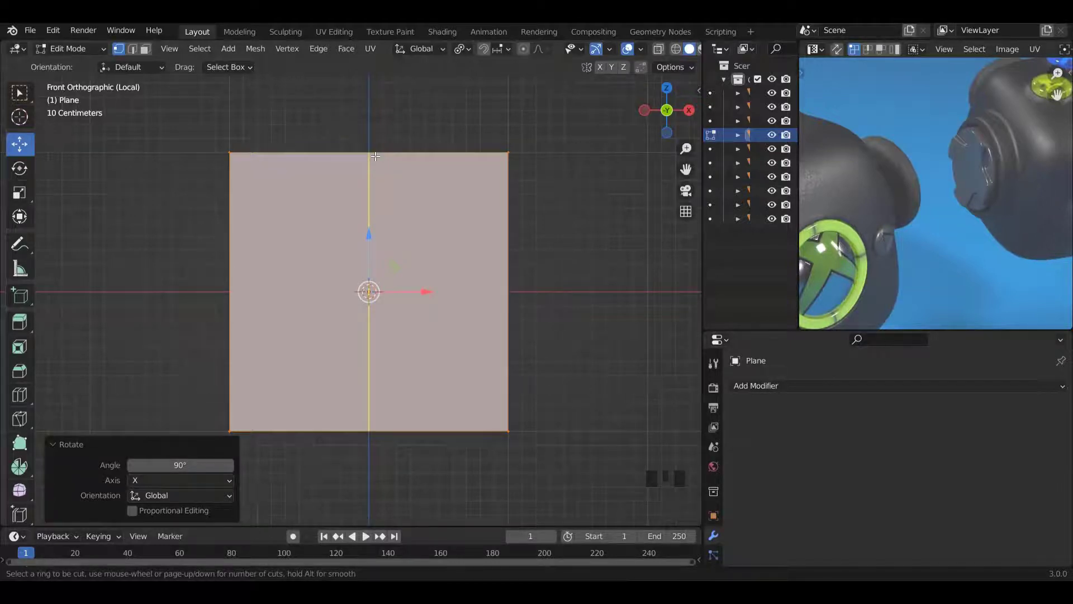
scroll(376, 156, up, 1)
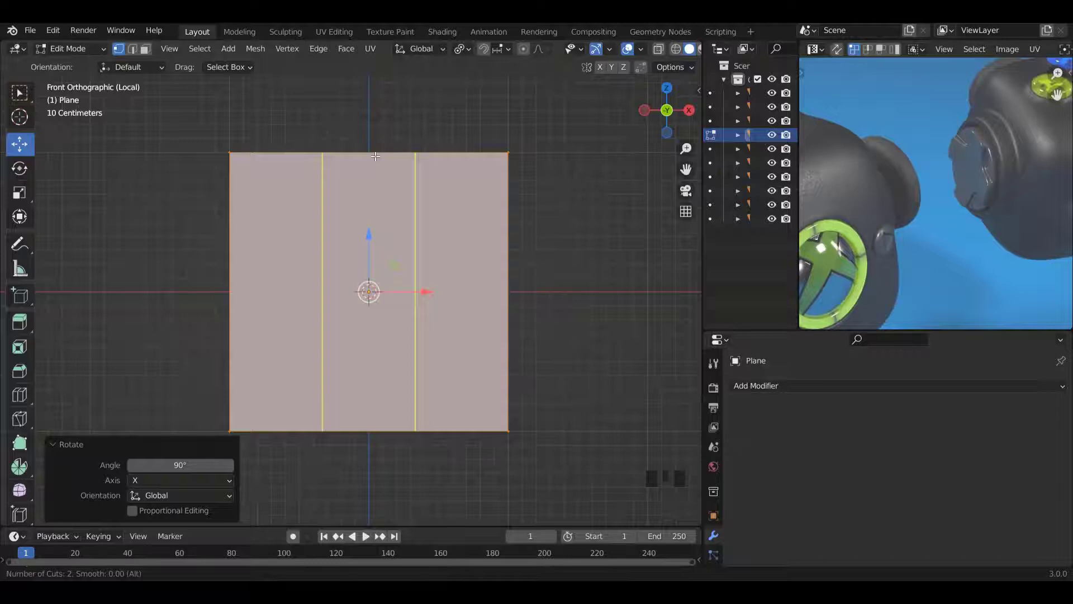
click(375, 156)
right_click(373, 157)
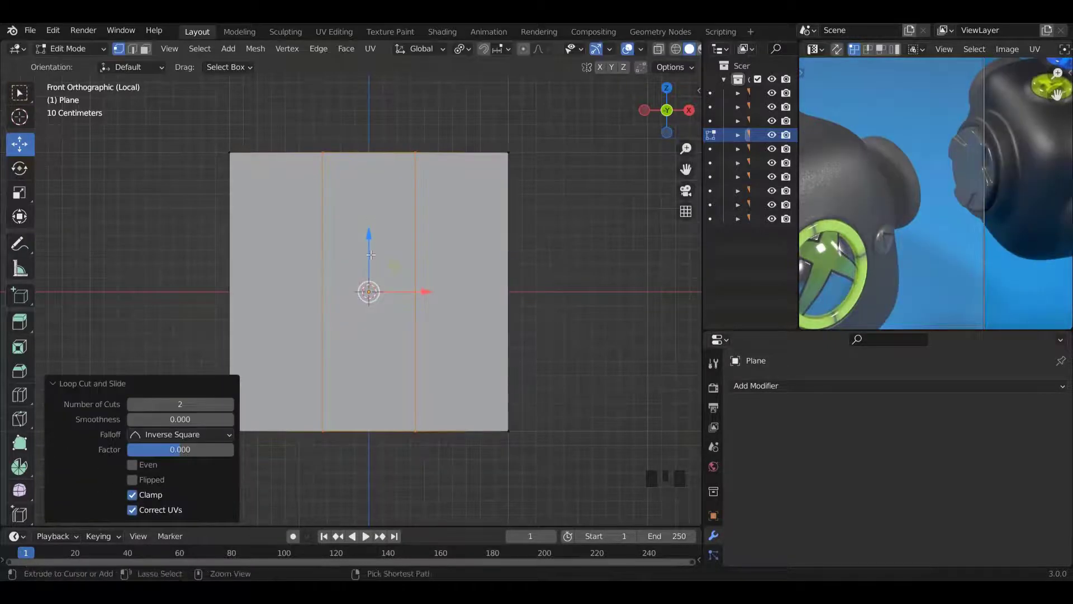
Add two evenly spaced horizontal loop cuts to the plane and delete its four corner faces, leaving a plus shape.
click(430, 283)
right_click(430, 283)
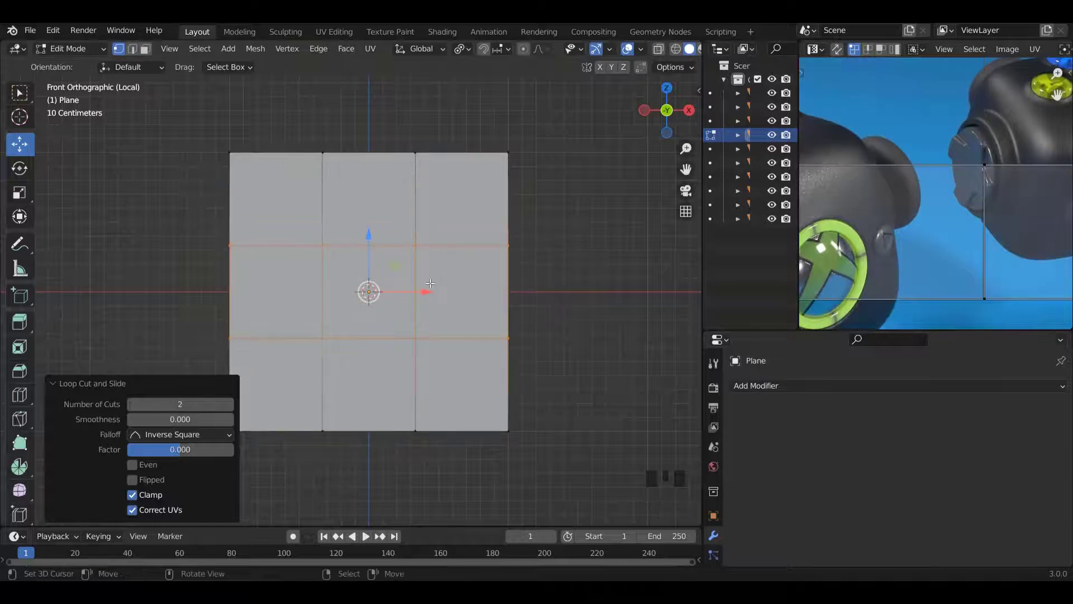
key(ctrl+Tab)
click(421, 403)
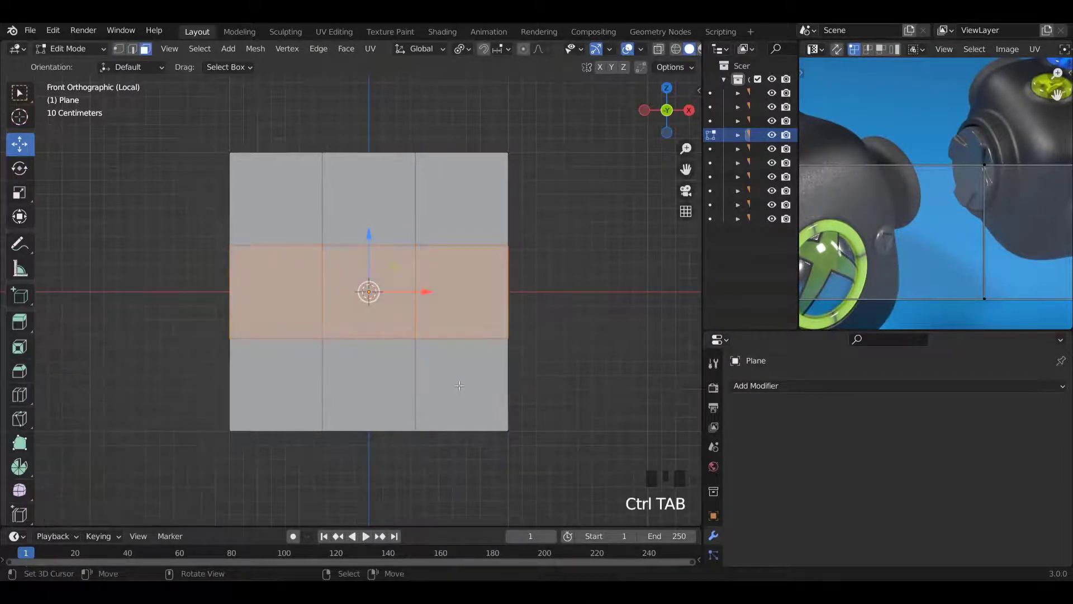
right_click(457, 384)
shift+right_click(284, 382)
shift+right_click(282, 231)
shift+right_click(448, 224)
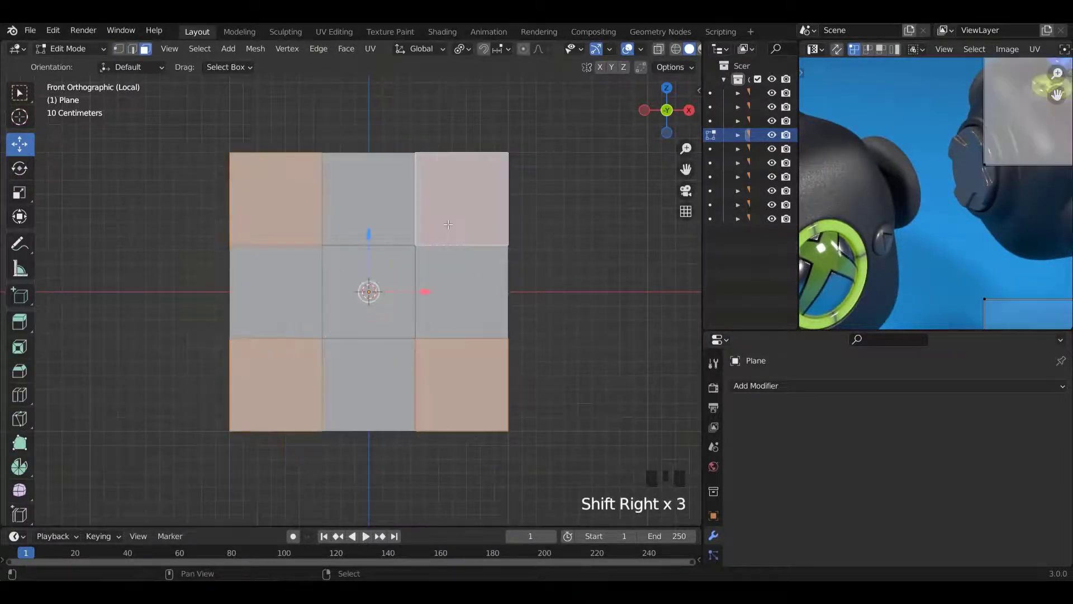
key(x)
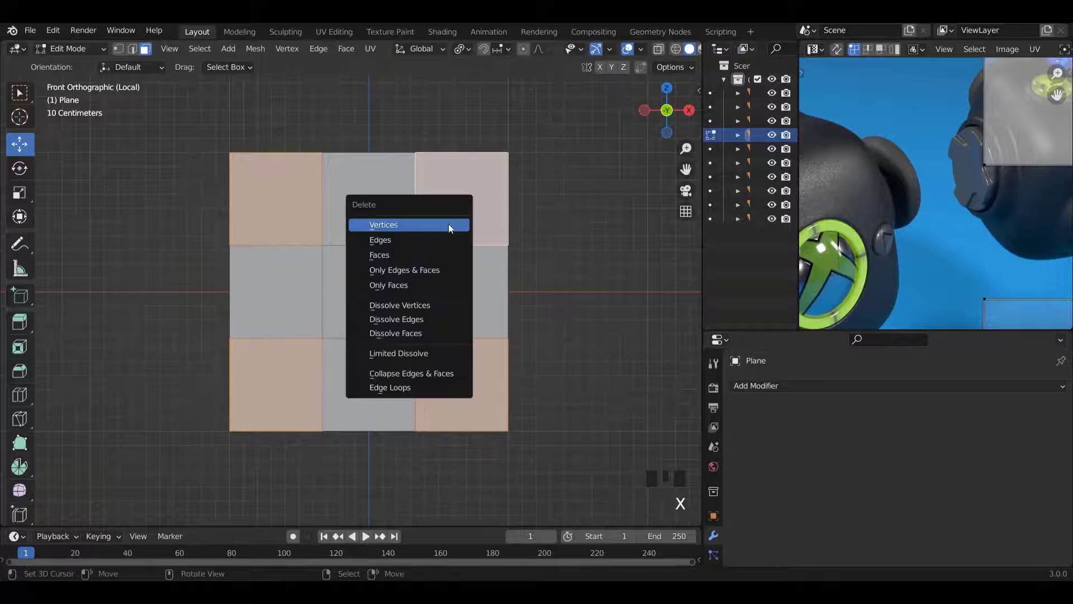
click(394, 256)
Extrude all faces of the plus shape about 0.144 m along the Y axis to give it thickness.
key(a)
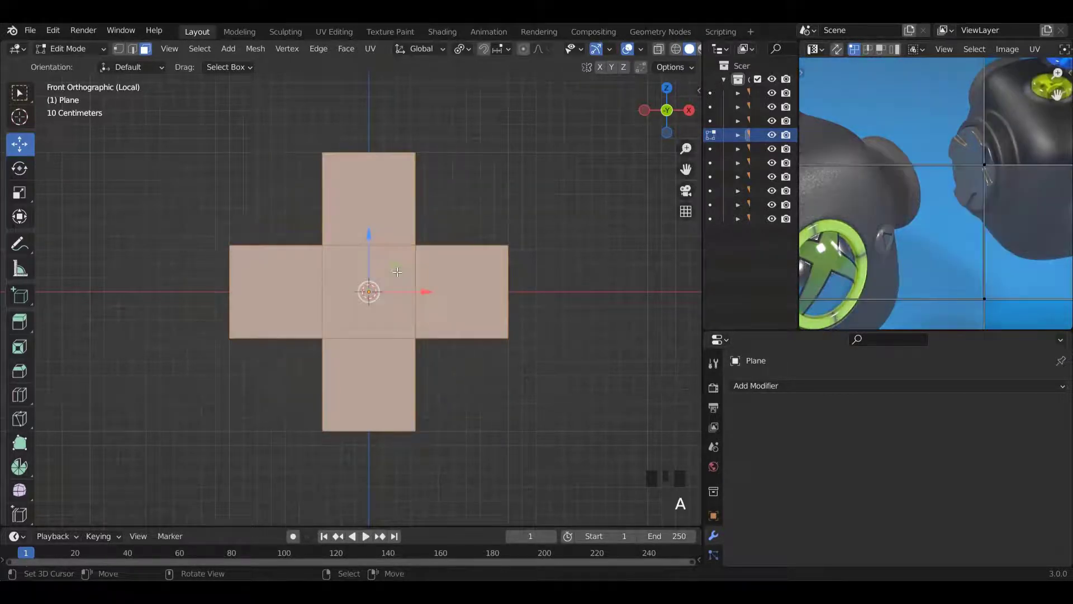
middle_drag(472, 263, 419, 331)
scroll(428, 298, up, 2)
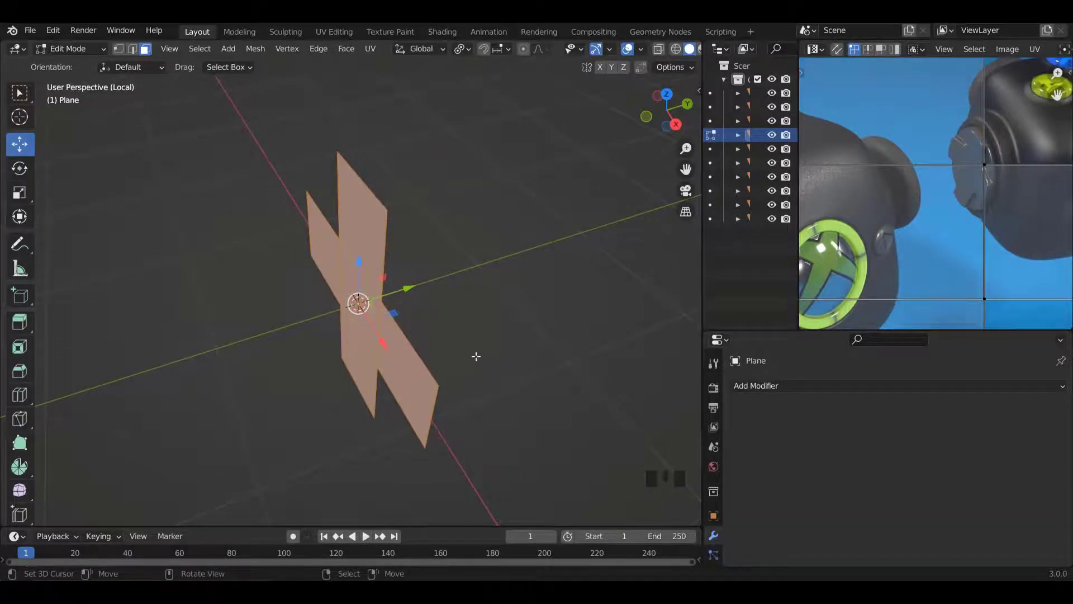
key(e)
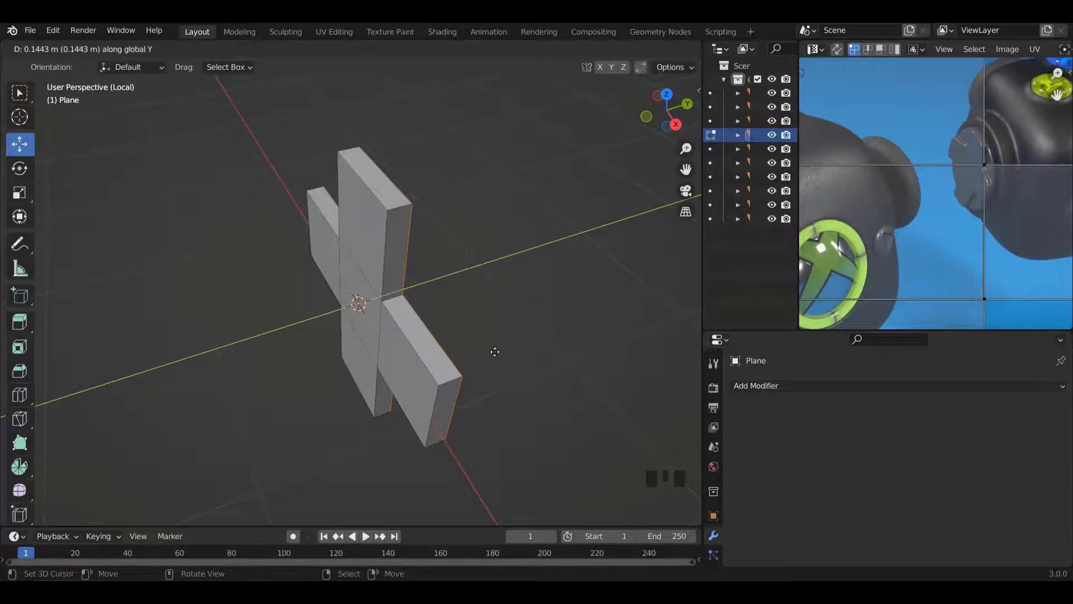
click(495, 352)
Add a loop cut around the plus shape's thickness, slid towards the front face with a factor of about 0.655.
mouse_move(470, 352)
middle_down()
mouse_move(442, 358)
mouse_move(451, 346)
middle_up()
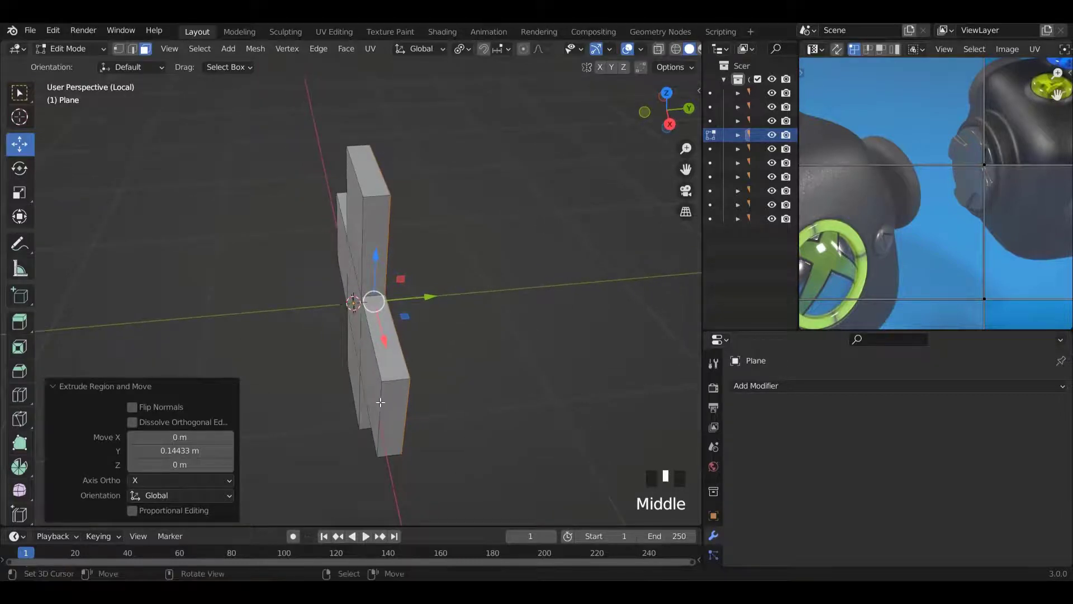
key(ctrl+r)
click(394, 391)
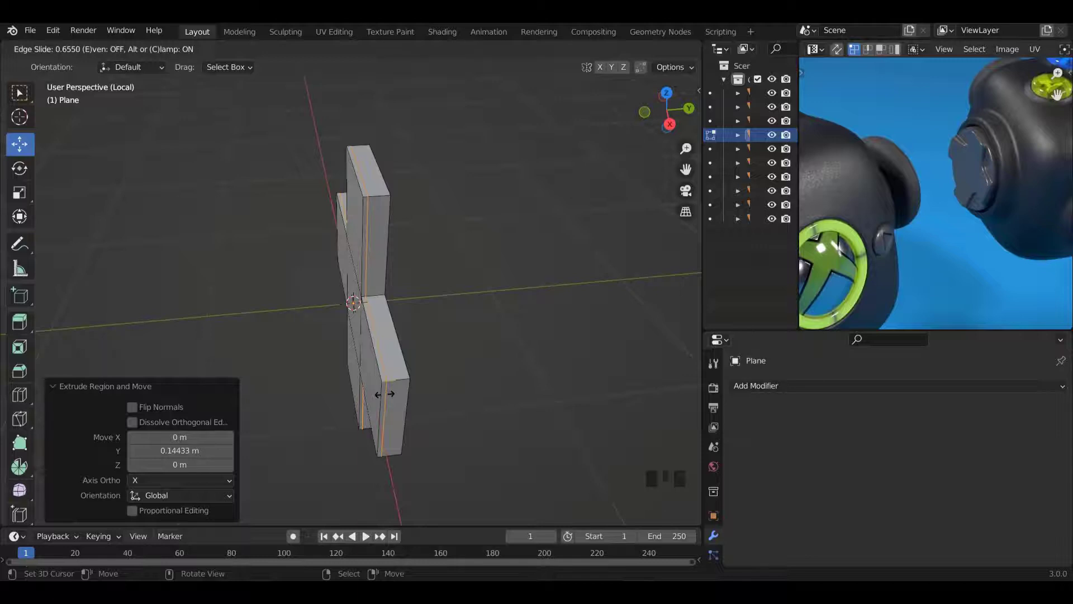
click(385, 394)
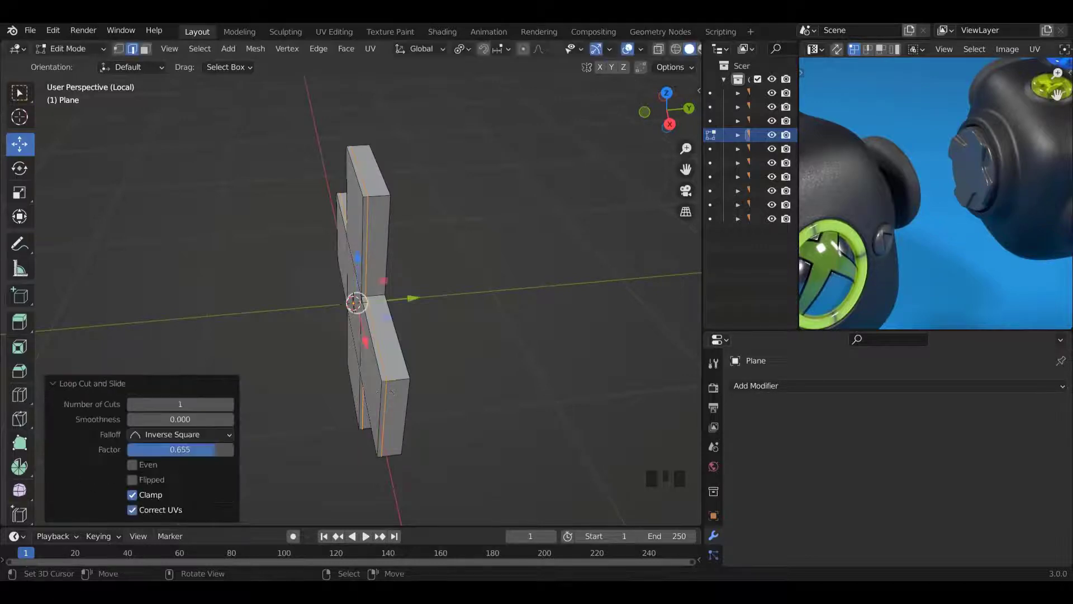
Add supporting loop cuts close to the outer ends of the upper and lower arms, with slide factors of about -0.885 and 0.852.
middle_drag(385, 394, 403, 243)
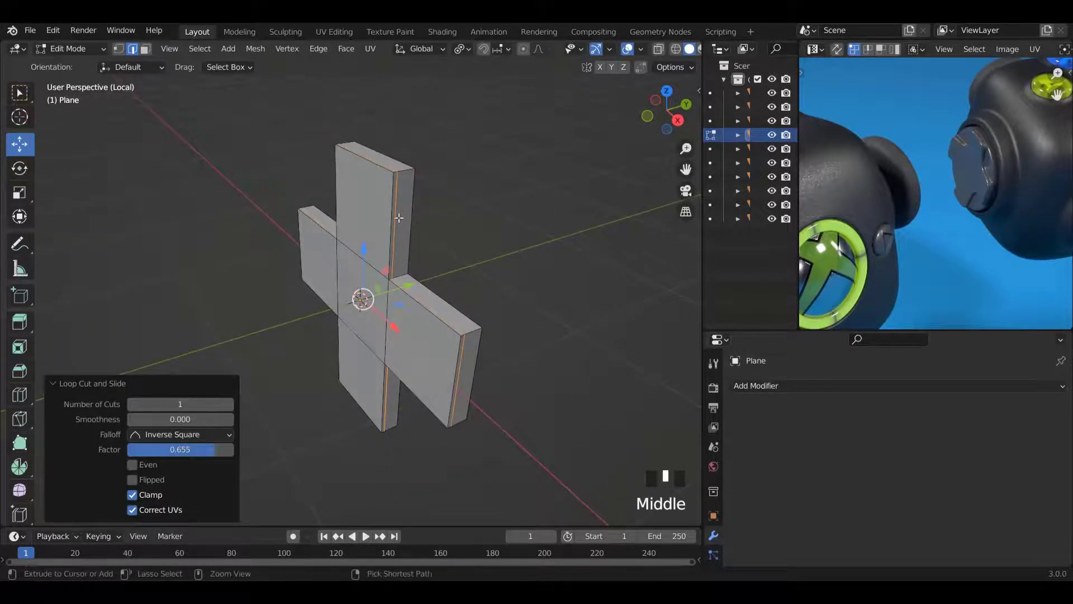
key(ctrl+r)
click(399, 216)
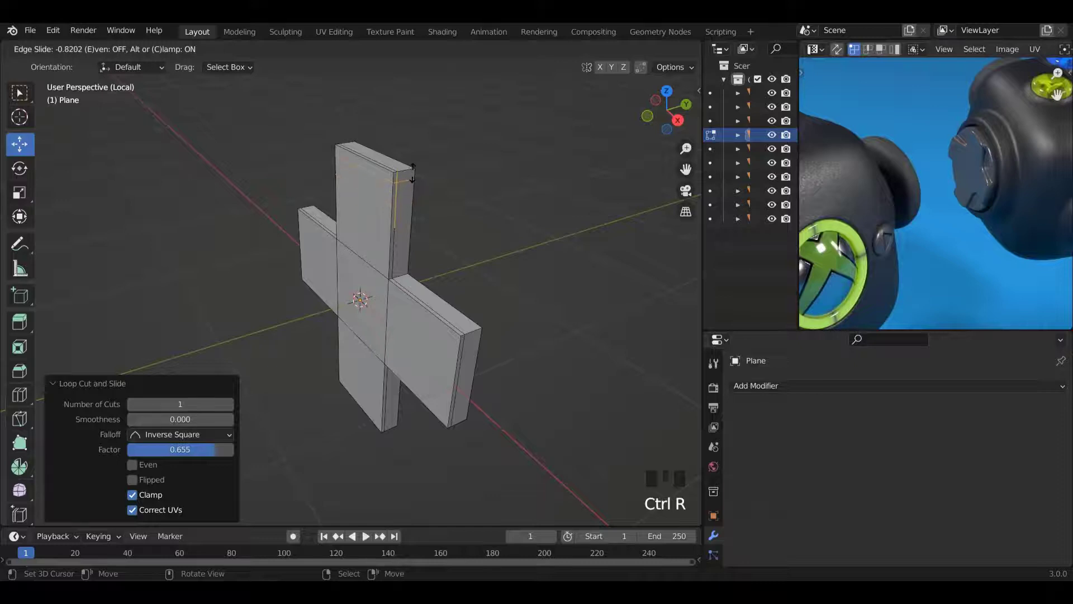
click(415, 169)
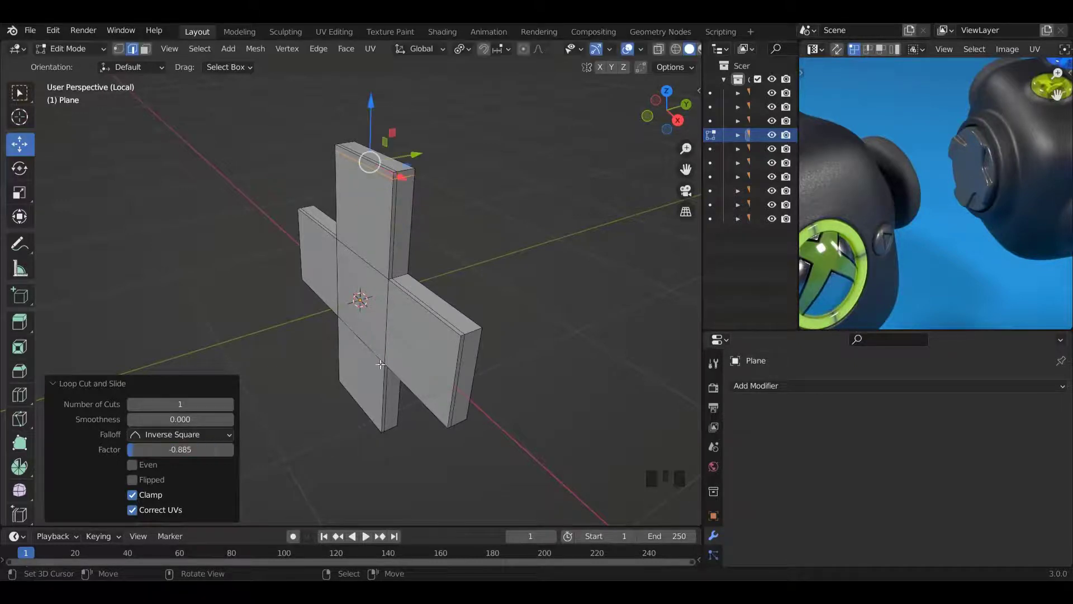
middle_drag(397, 394, 472, 371)
key(ctrl+r)
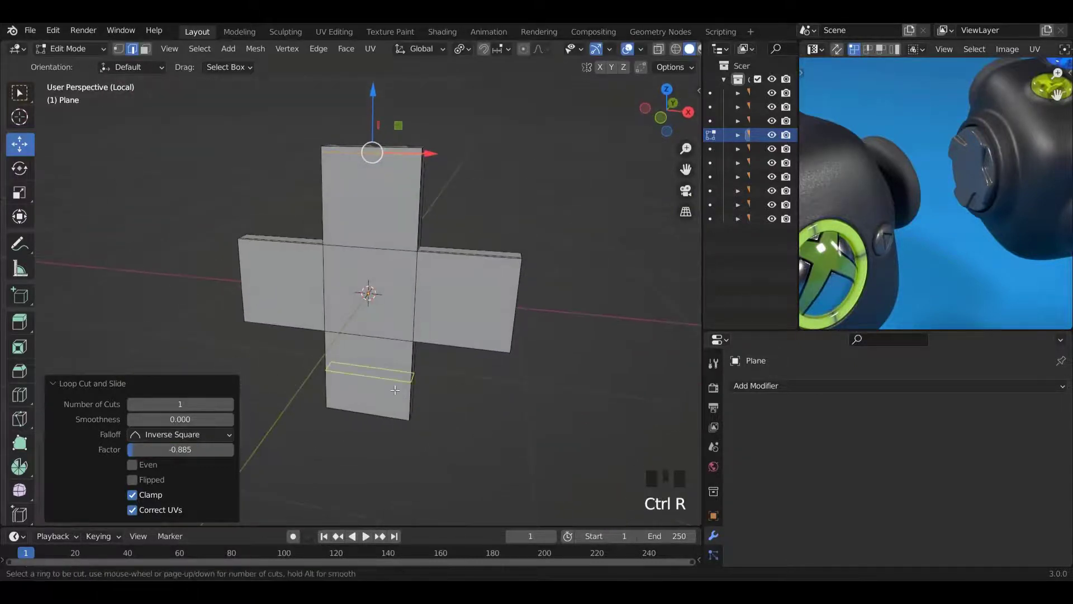
click(396, 414)
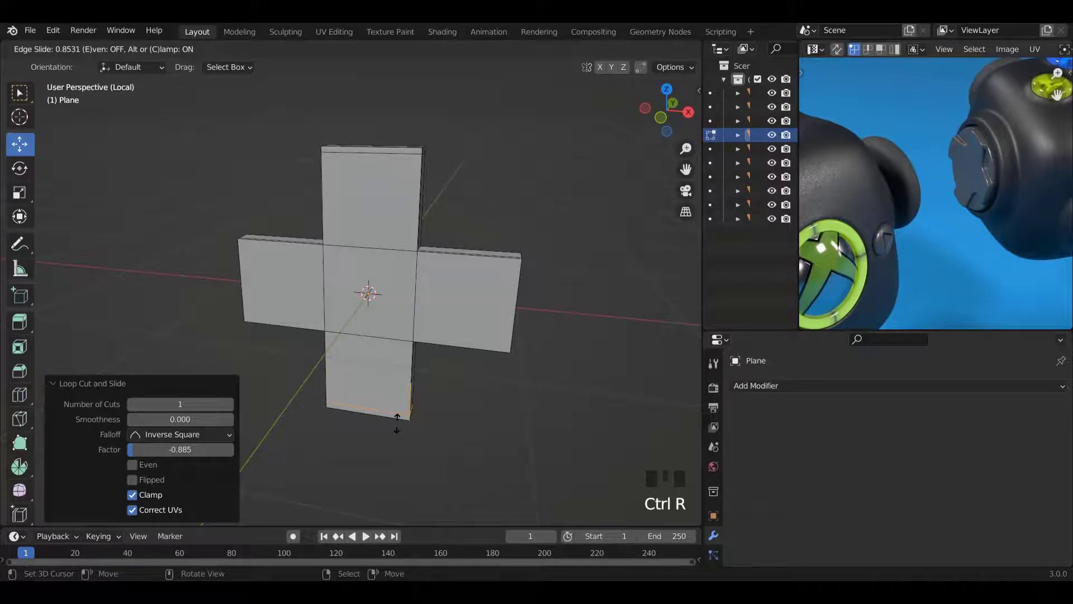
click(398, 423)
Add supporting loop cuts close to the outer ends of the +X and -X arms, with slide factors of about -0.841 and 0.804.
click(488, 269)
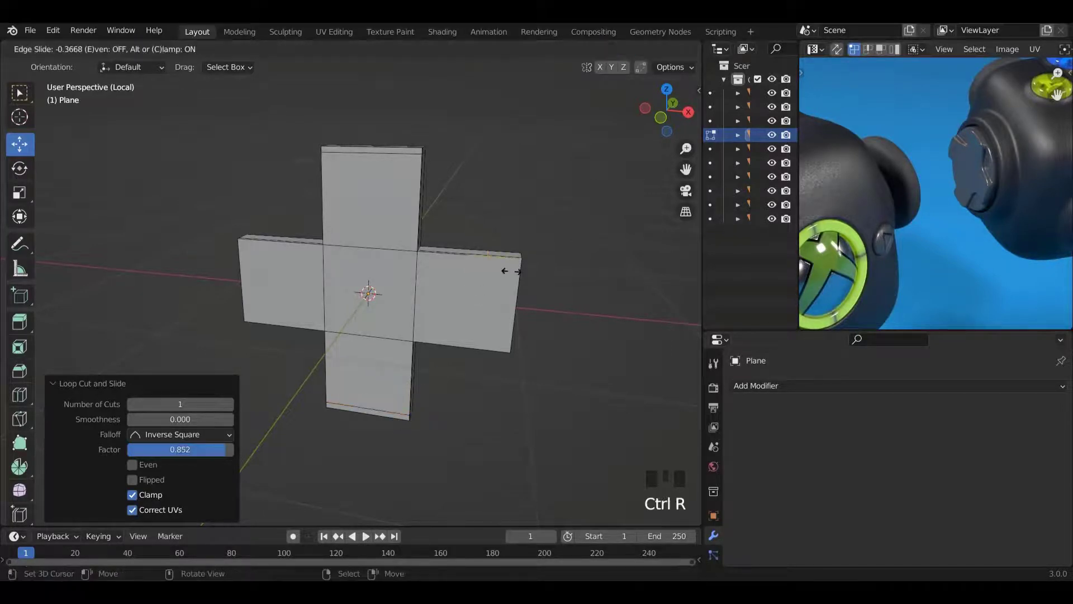
click(531, 280)
key(ctrl+r)
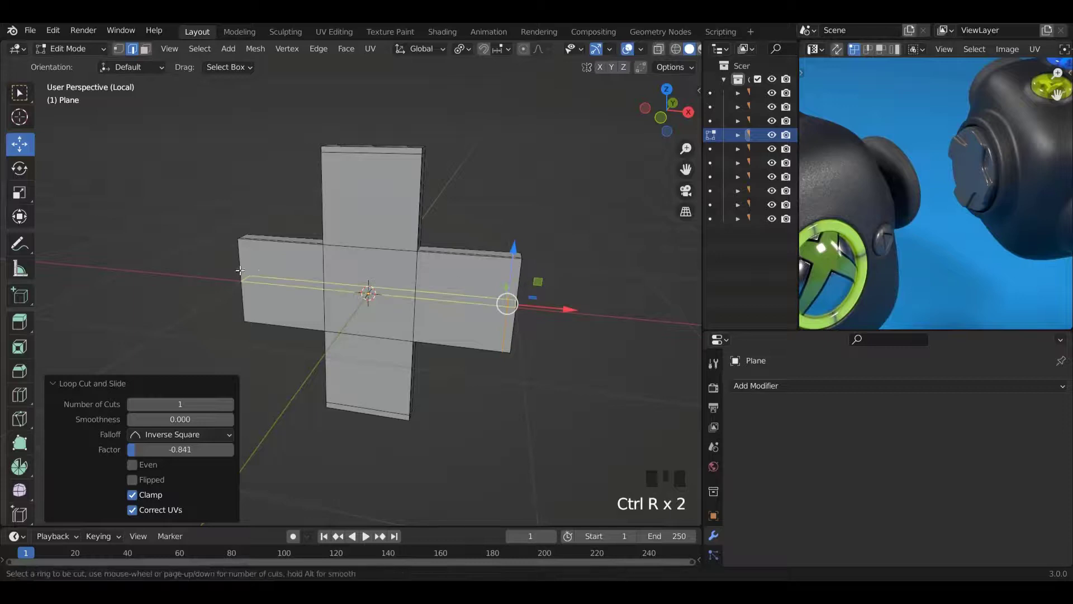
click(268, 254)
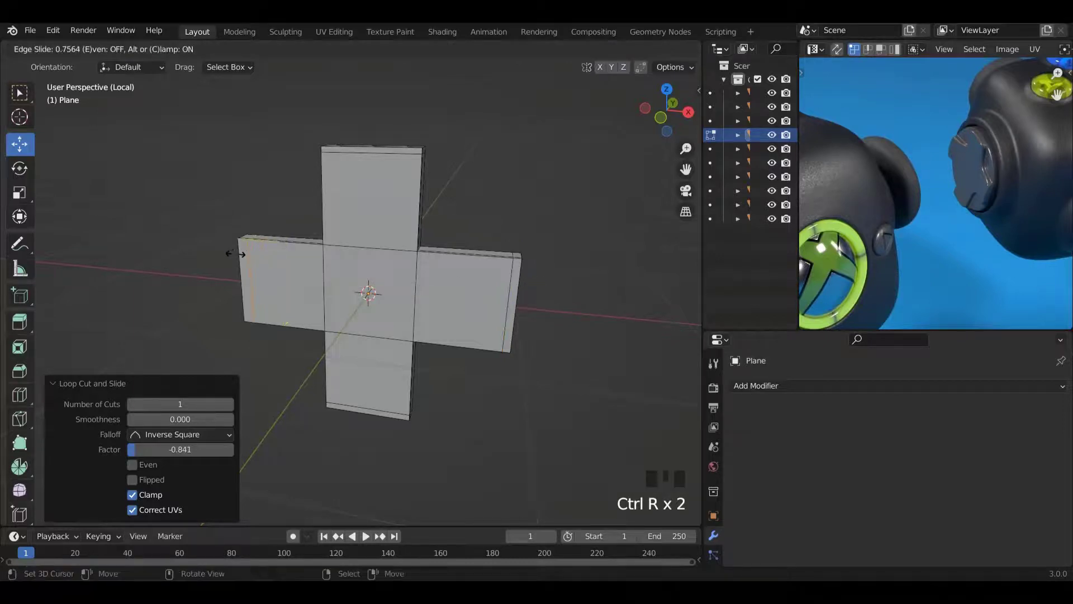
click(232, 256)
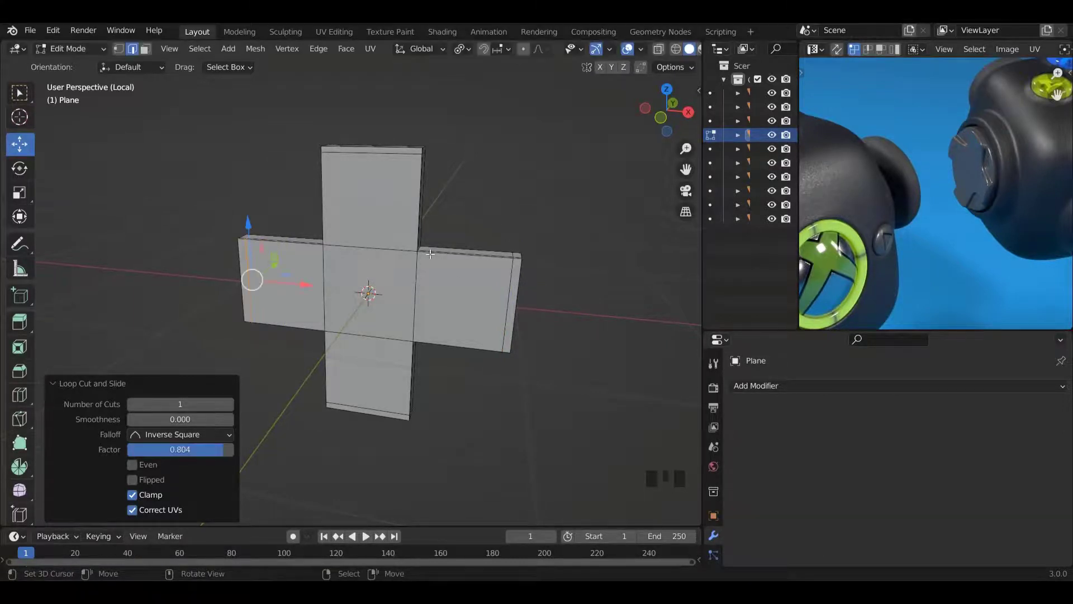
In Object Mode, add a Subdivision Surface modifier to the plus shape and set its viewport level to 2.
middle_drag(232, 256, 395, 261)
key(Tab)
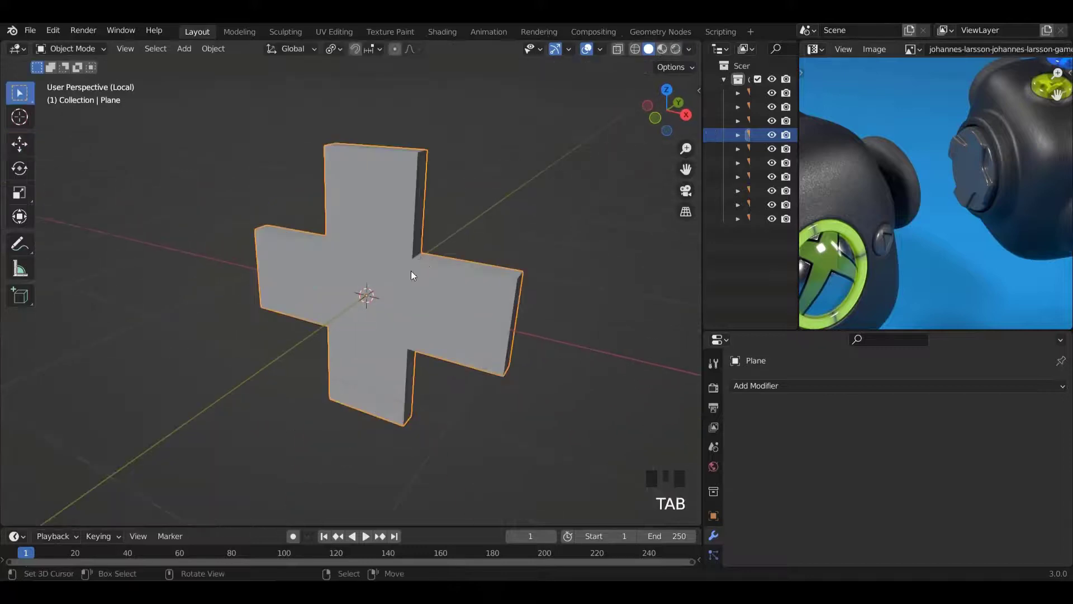
click(785, 385)
click(786, 387)
click(782, 391)
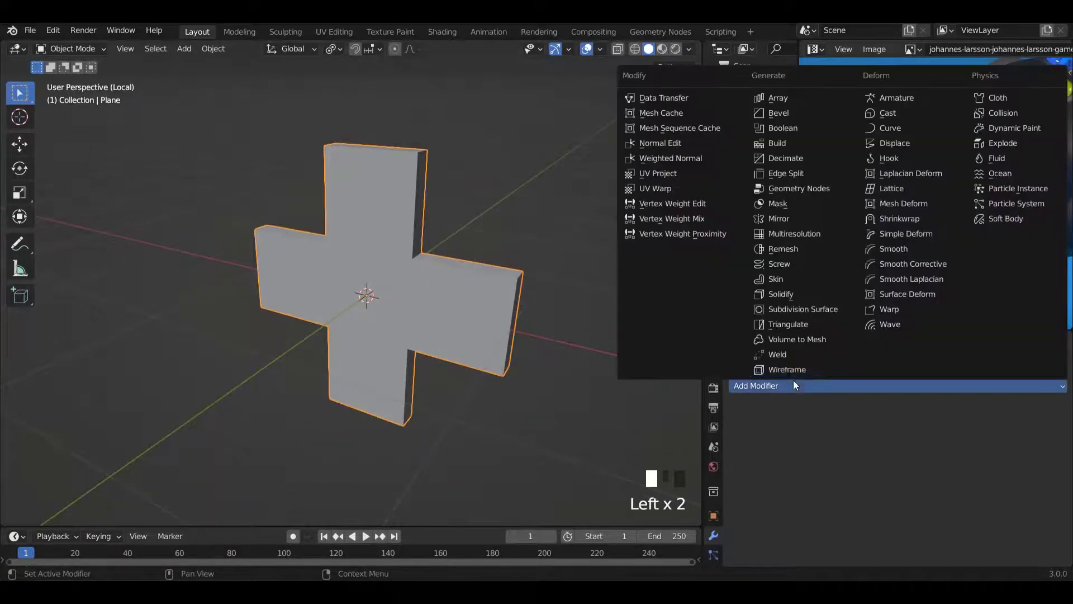
click(798, 307)
middle_drag(526, 344, 564, 337)
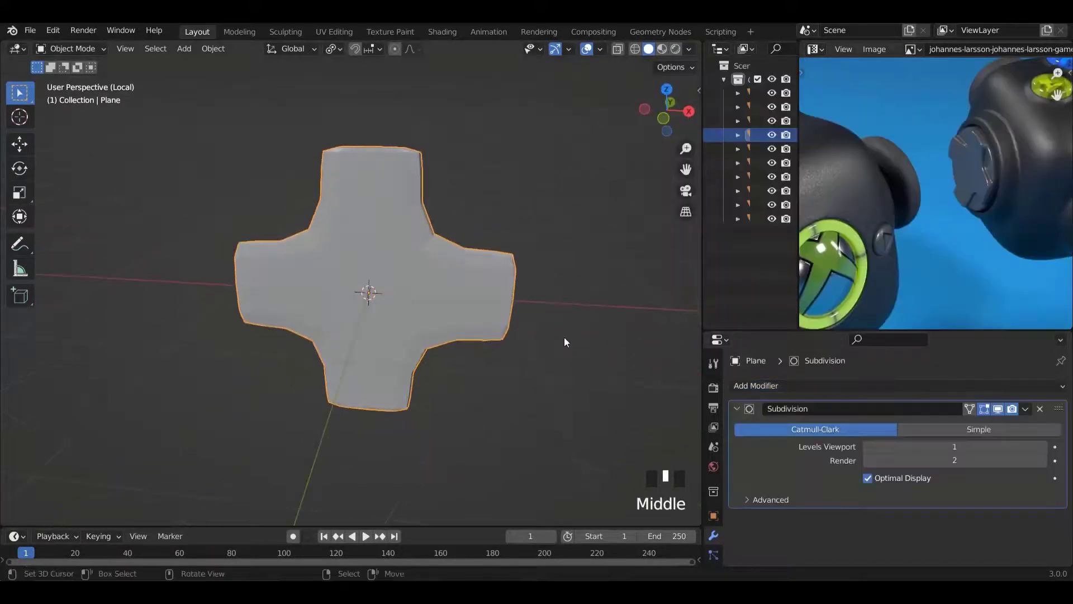
click(1043, 446)
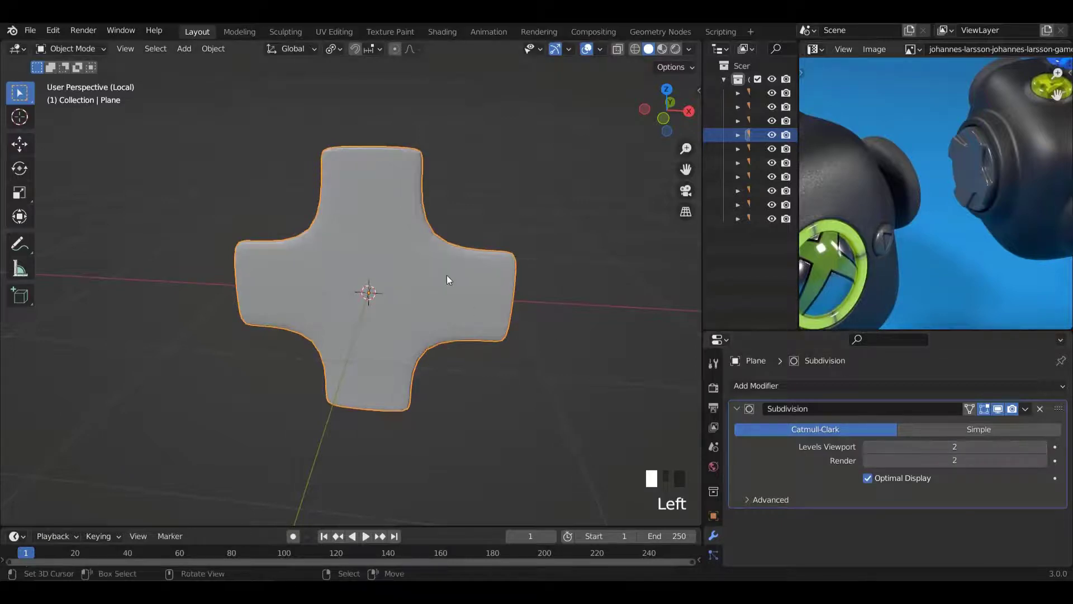
Check the smoothed plus shape from the front, return to Edit Mode, and set the modifier's viewport level to 3.
key(KP_1)
scroll(447, 275, up, 3)
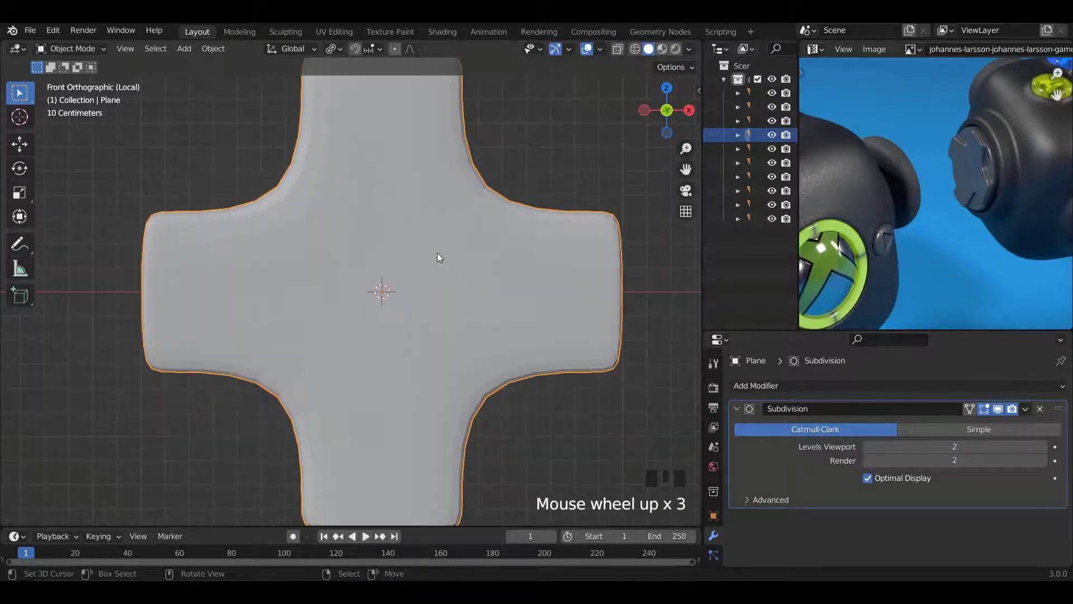
key(w)
scroll(434, 256, down, 3)
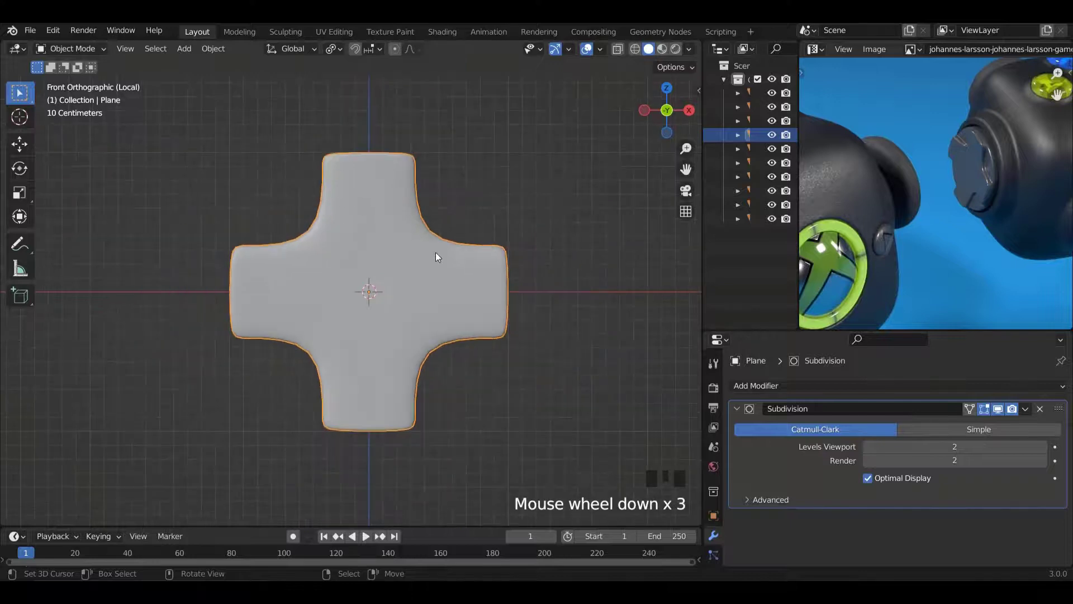
scroll(433, 256, up, 1)
key(Tab)
shift+scroll(436, 253, up, 3)
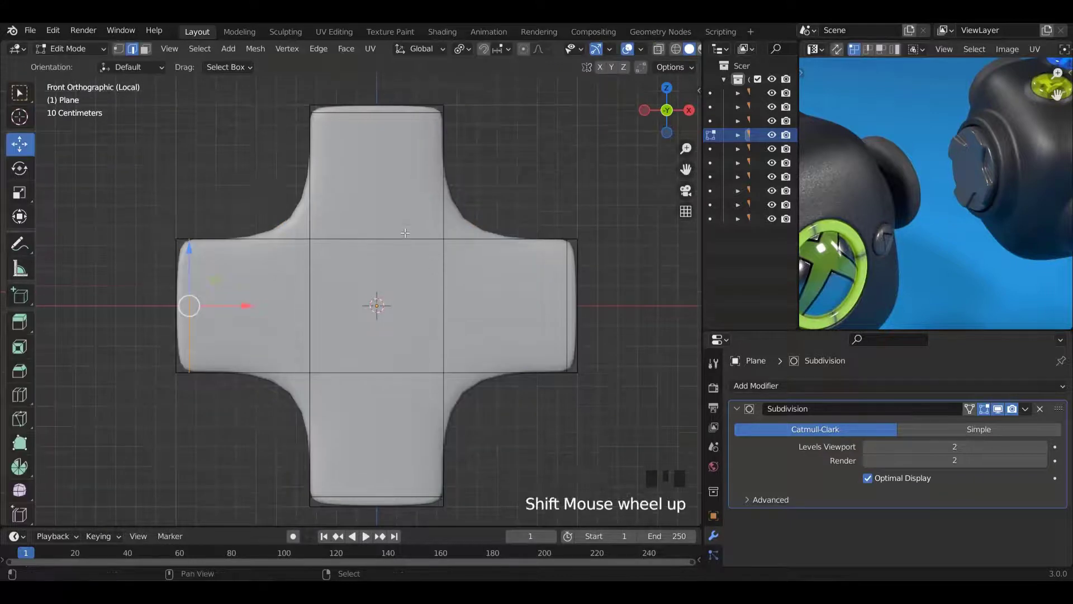
click(1045, 446)
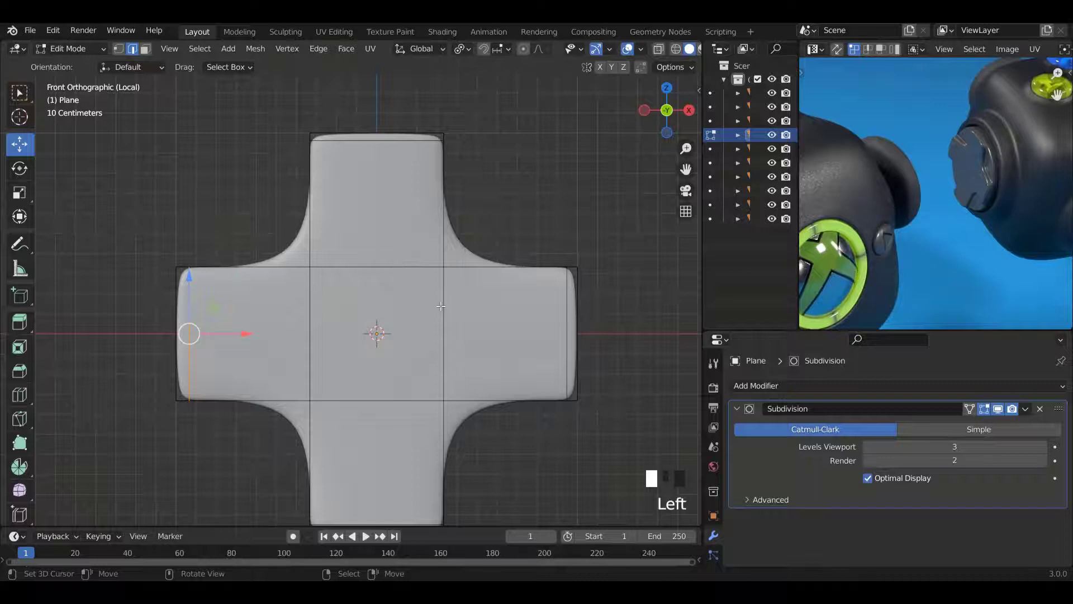
Add loop cuts near the centre square on the lower and +X arms, with slide factors of about -0.571 and 0.652.
shift+scroll(441, 301, down, 7)
scroll(477, 371, up, 1)
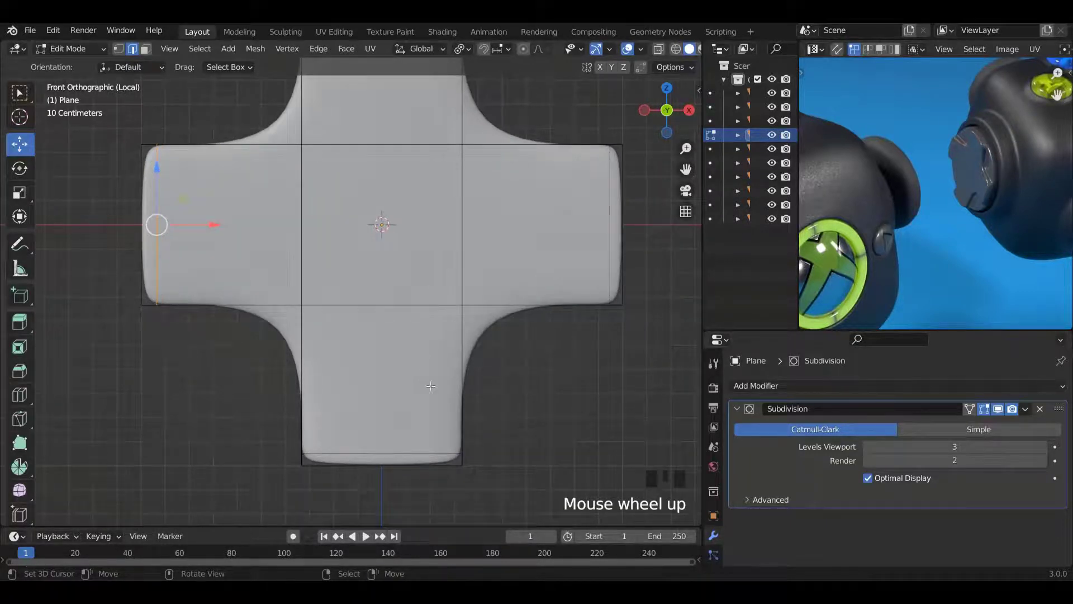
key(ctrl+r)
click(446, 375)
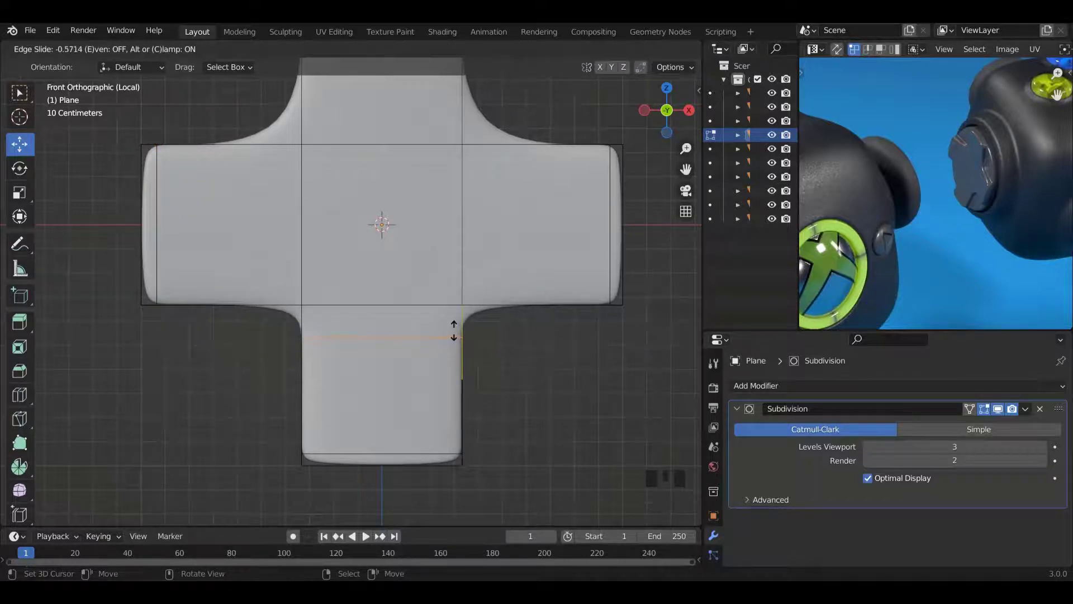
click(454, 331)
key(ctrl+r)
click(525, 154)
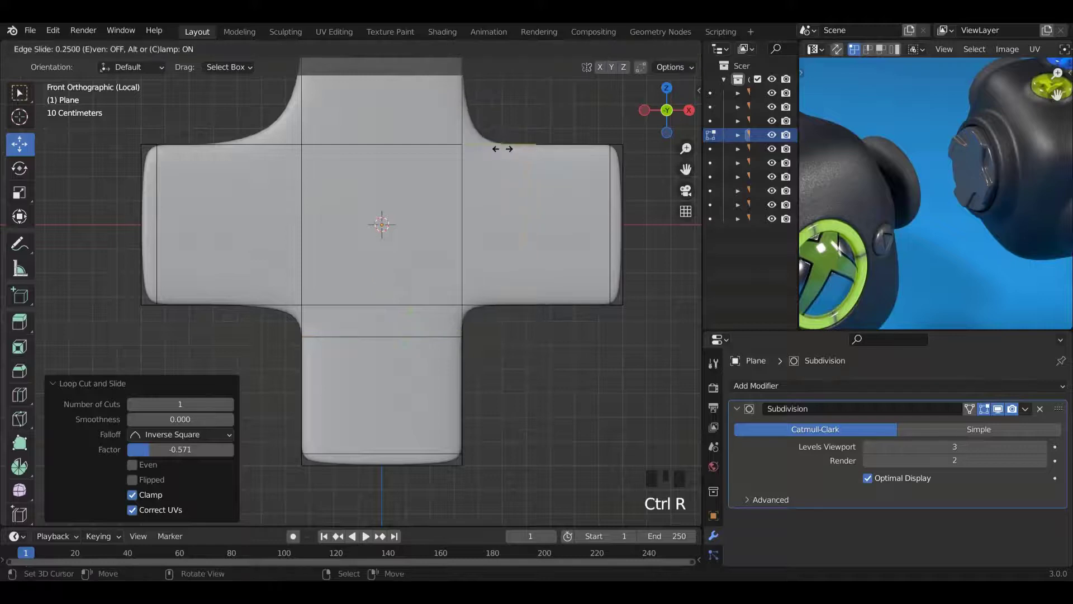
click(478, 148)
Add loop cuts near the centre square on the upper and -X arms, with slide factors of about 0.785 and 0.5.
shift+scroll(393, 164, up, 5)
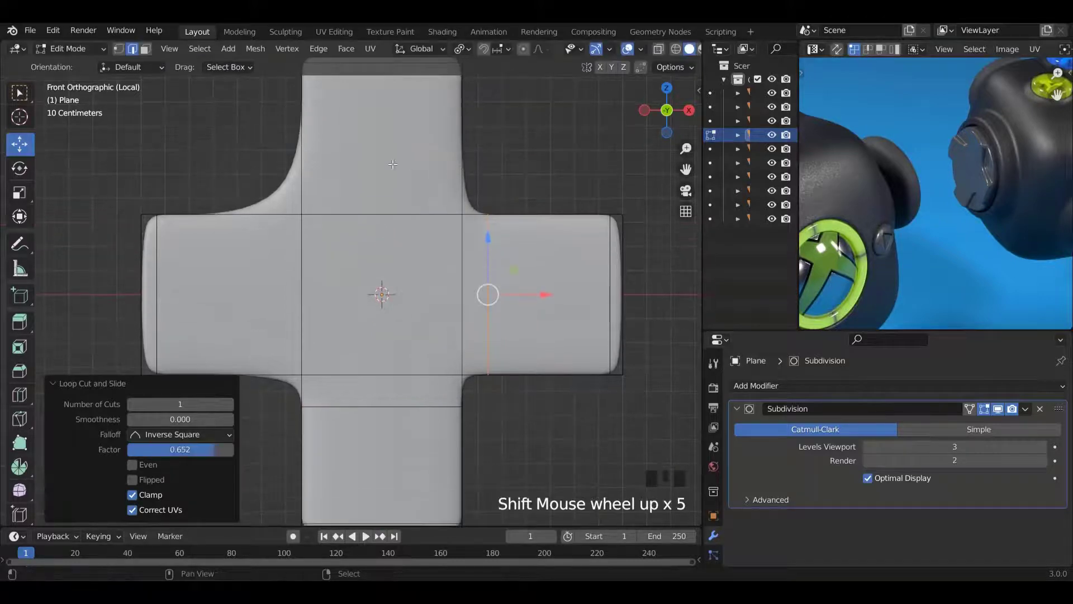
key(ctrl+r)
click(456, 128)
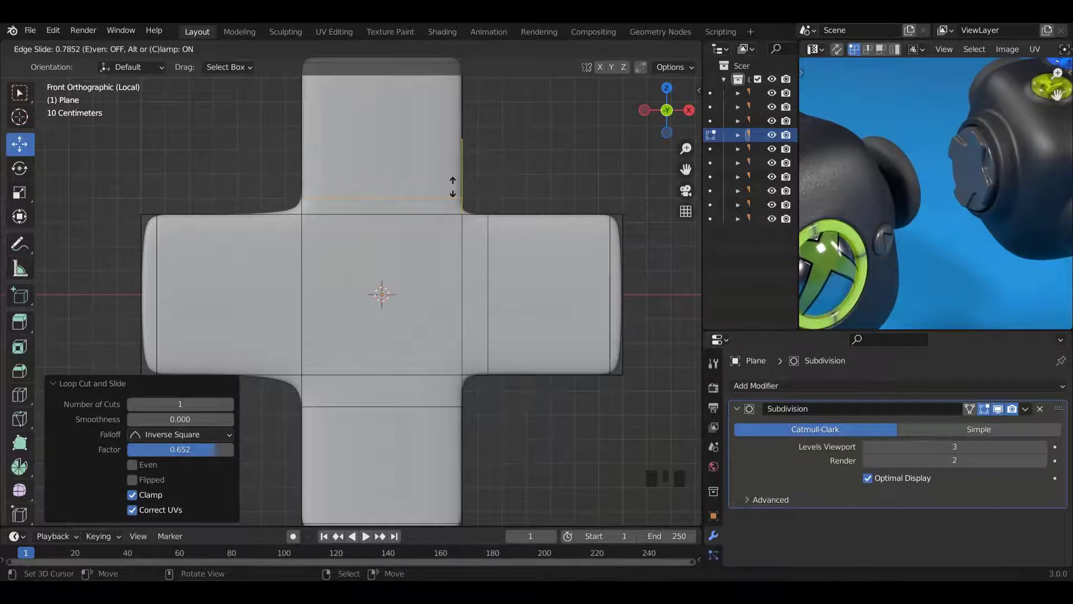
click(453, 187)
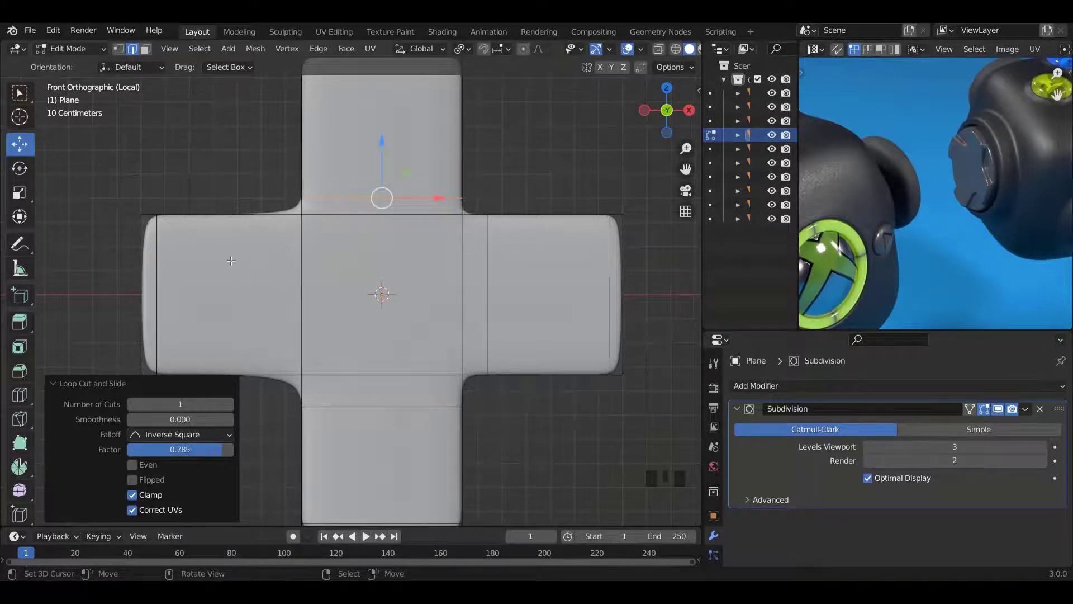
key(ctrl+r)
click(237, 222)
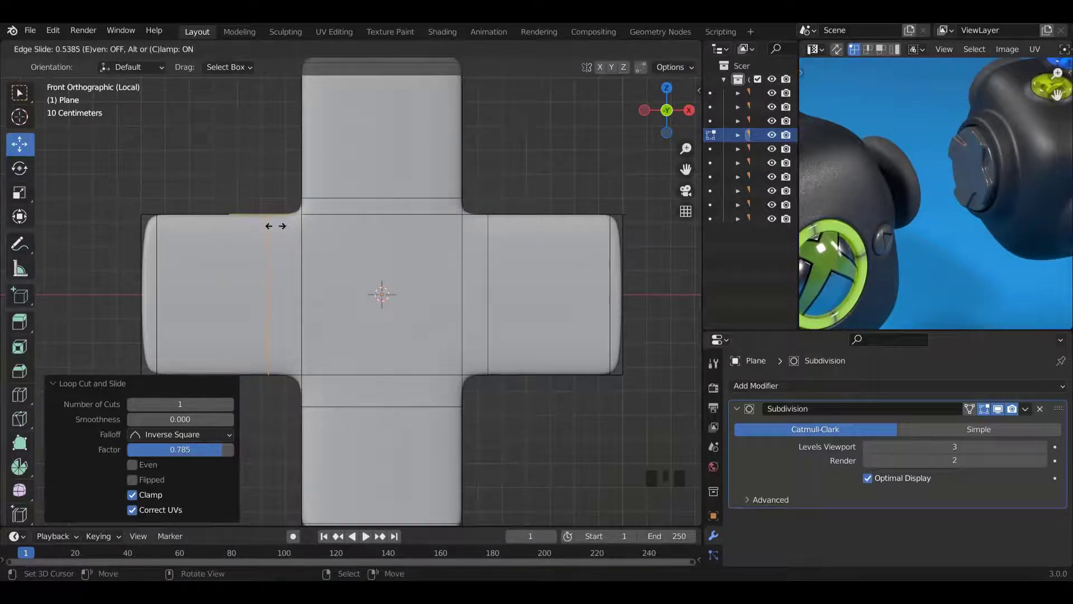
click(273, 226)
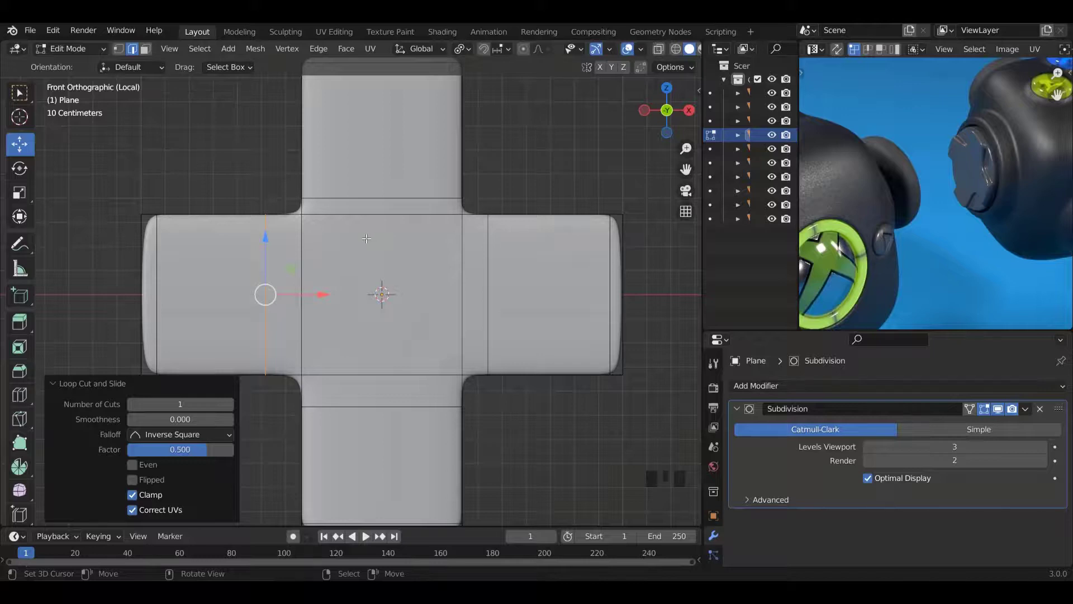
In face selection mode, select all back faces of the plus shape, including the strip at the upper arm's end, and delete them.
middle_drag(367, 239, 241, 264)
shift+scroll(289, 267, down, 2)
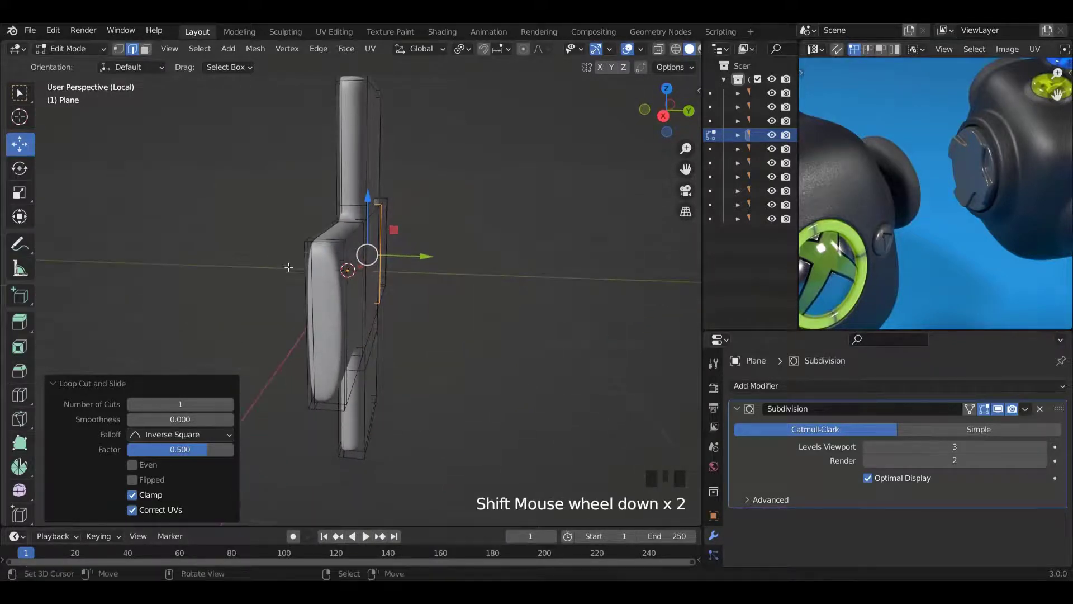
middle_drag(330, 273, 348, 344)
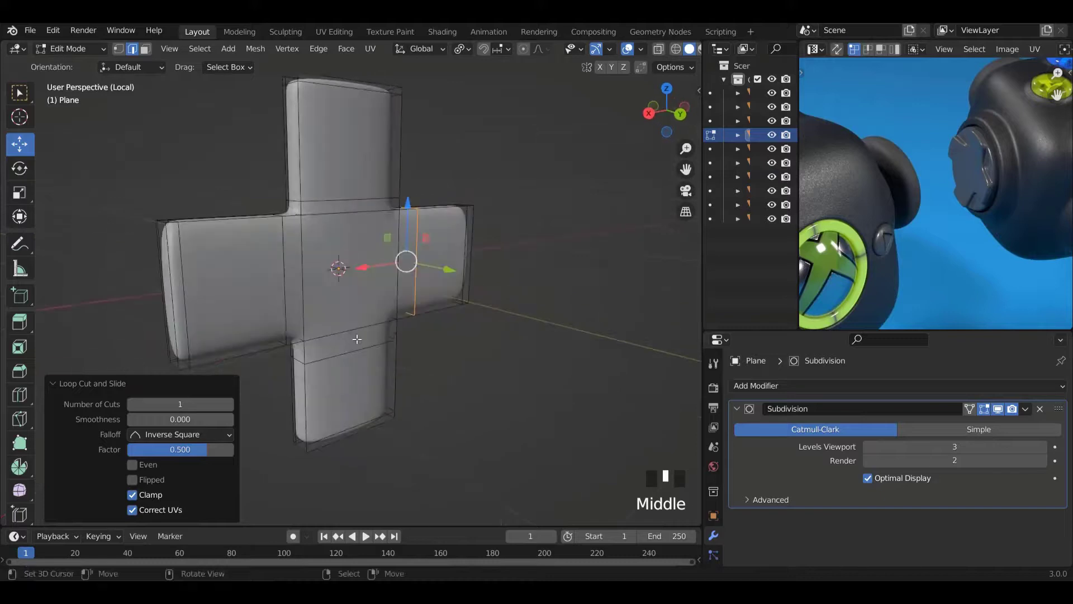
key(ctrl+KP_1)
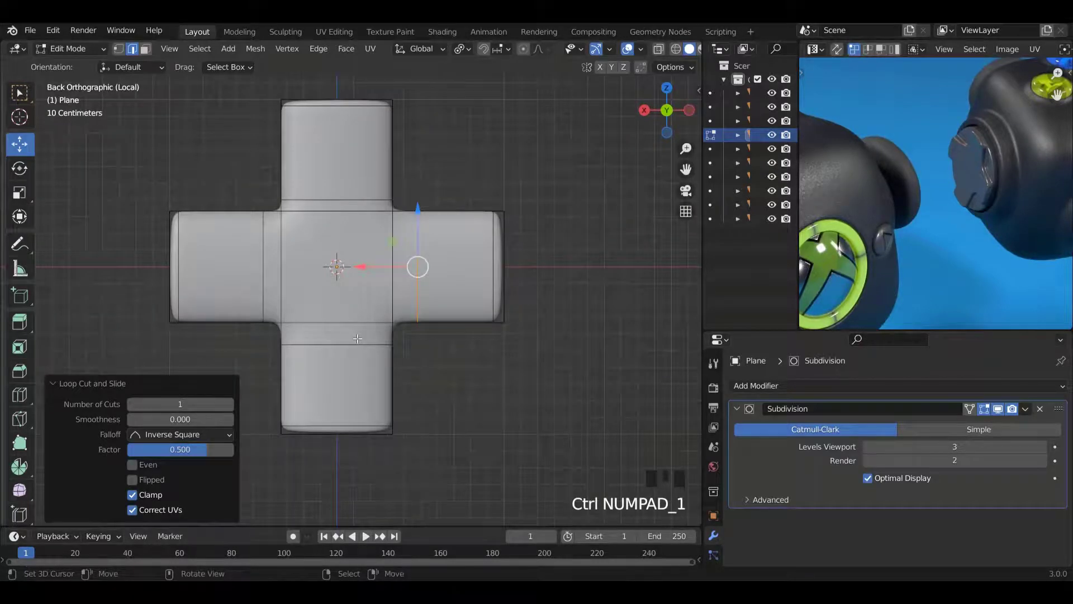
key(KP_1)
key(ctrl+KP_1)
shift+scroll(429, 334, down, 2)
ctrl+scroll(438, 318, down, 2)
scroll(435, 316, up, 1)
key(ctrl+Tab)
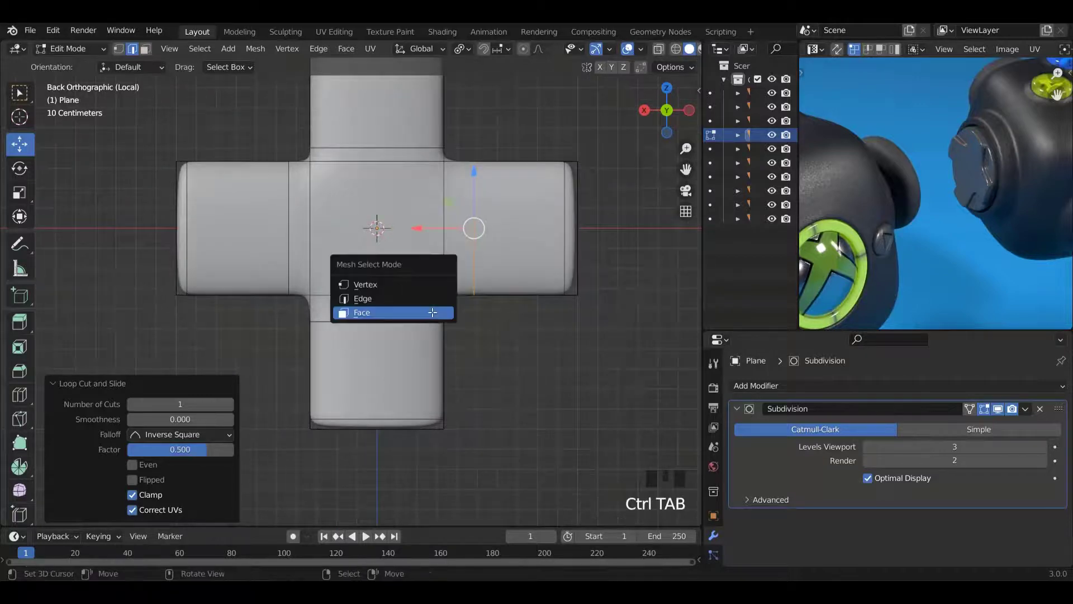
click(390, 315)
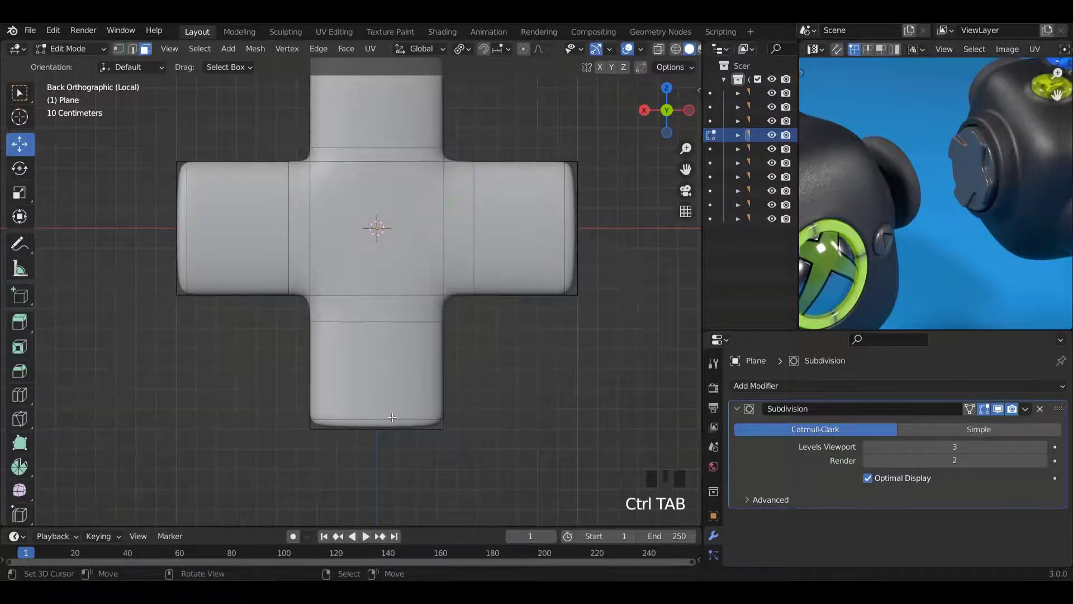
key(c)
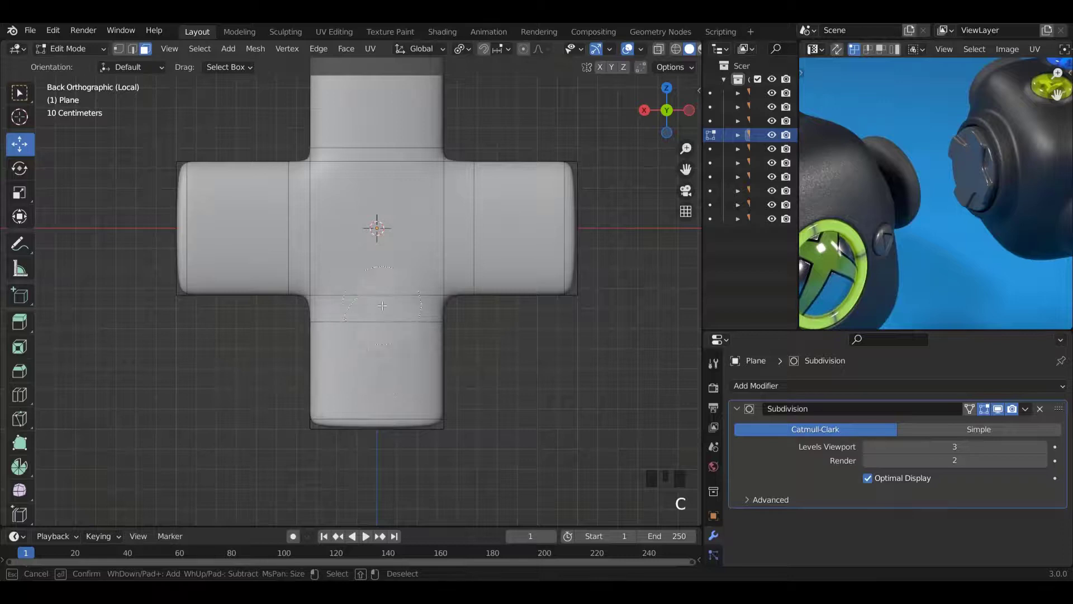
drag(382, 306, 380, 375)
mouse_move(423, 239)
mouse_down()
mouse_move(565, 229)
mouse_move(235, 235)
mouse_move(354, 177)
mouse_up()
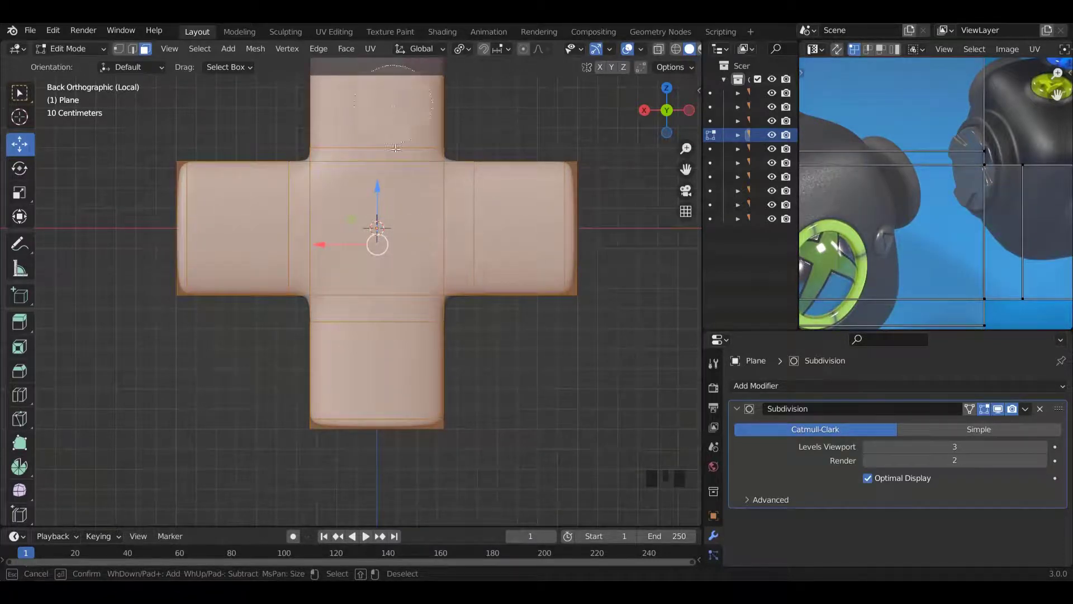
key(Escape)
scroll(426, 312, down, 3)
shift+scroll(423, 312, up, 3)
middle_drag(386, 311, 487, 352)
shift+scroll(410, 422, up, 6)
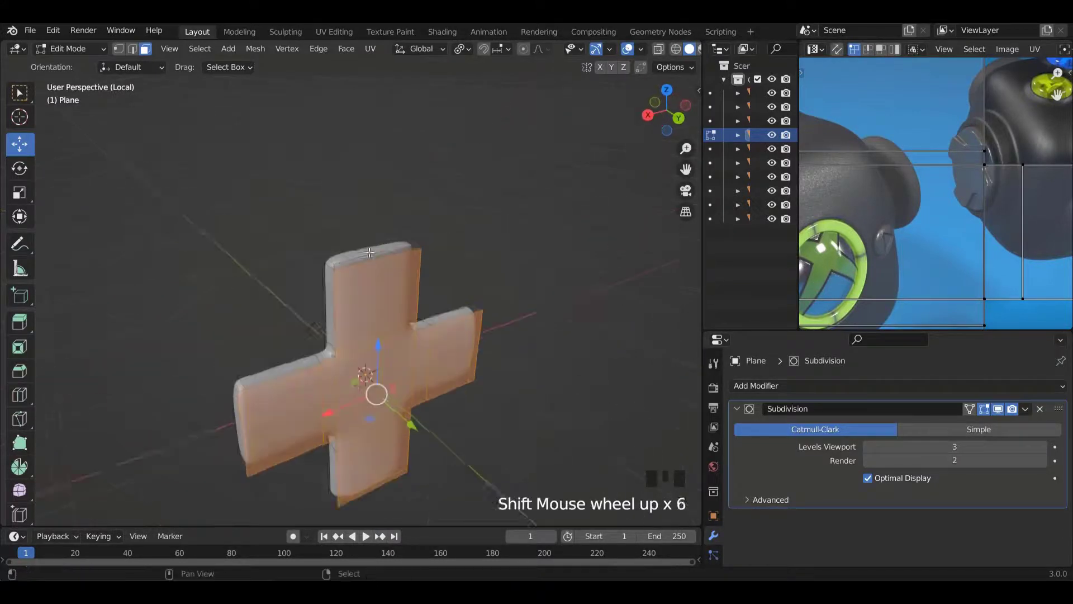
scroll(384, 254, up, 3)
middle_drag(383, 253, 397, 240)
shift+right_click(393, 273)
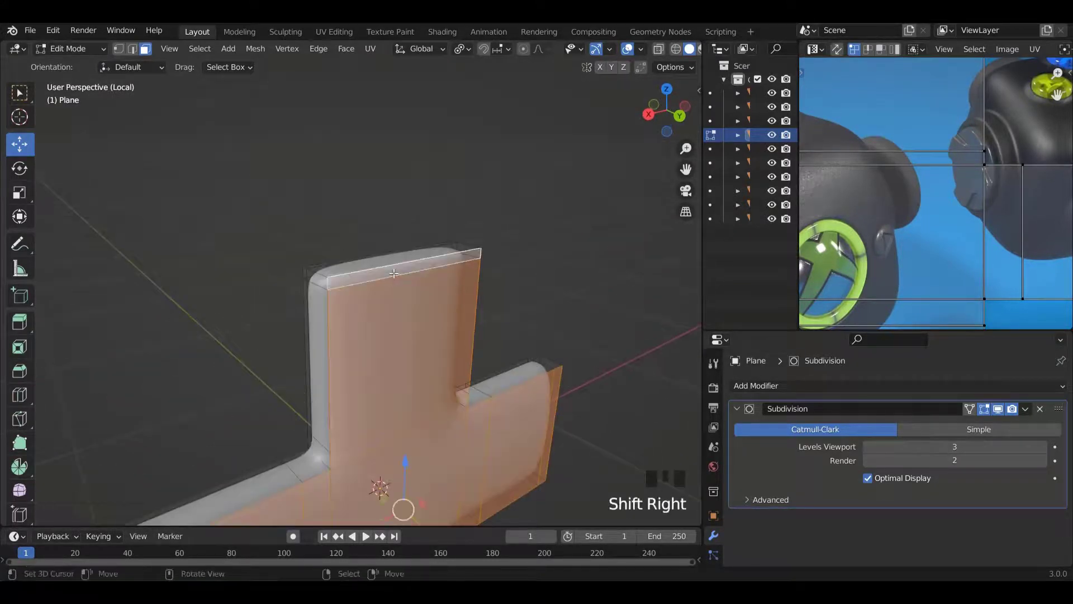
shift+scroll(400, 255, down, 20)
middle_drag(401, 255, 404, 285)
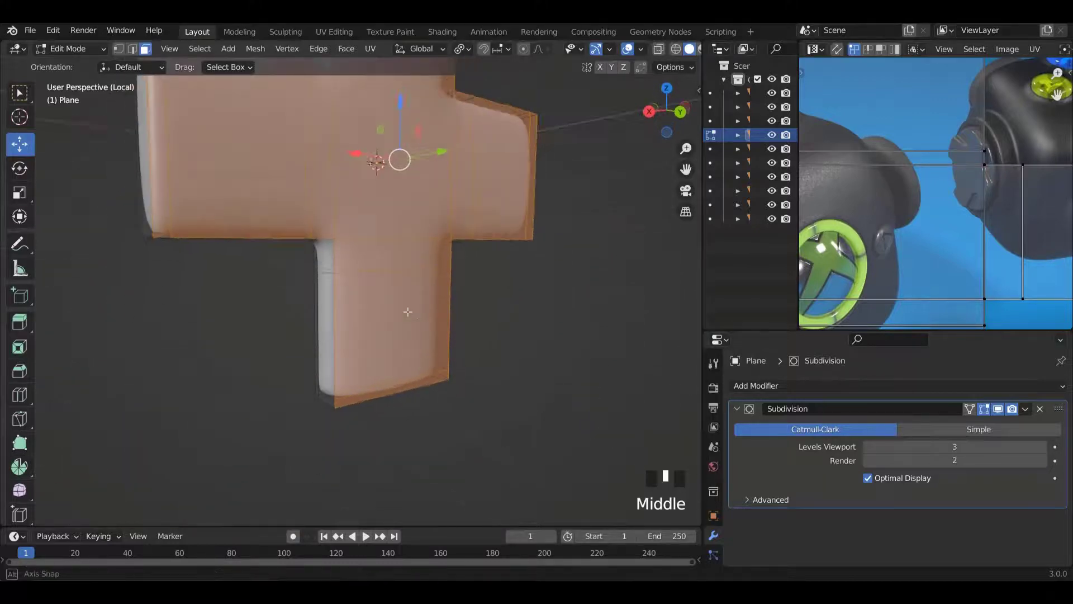
scroll(404, 285, down, 1)
shift+scroll(405, 297, up, 7)
key(x)
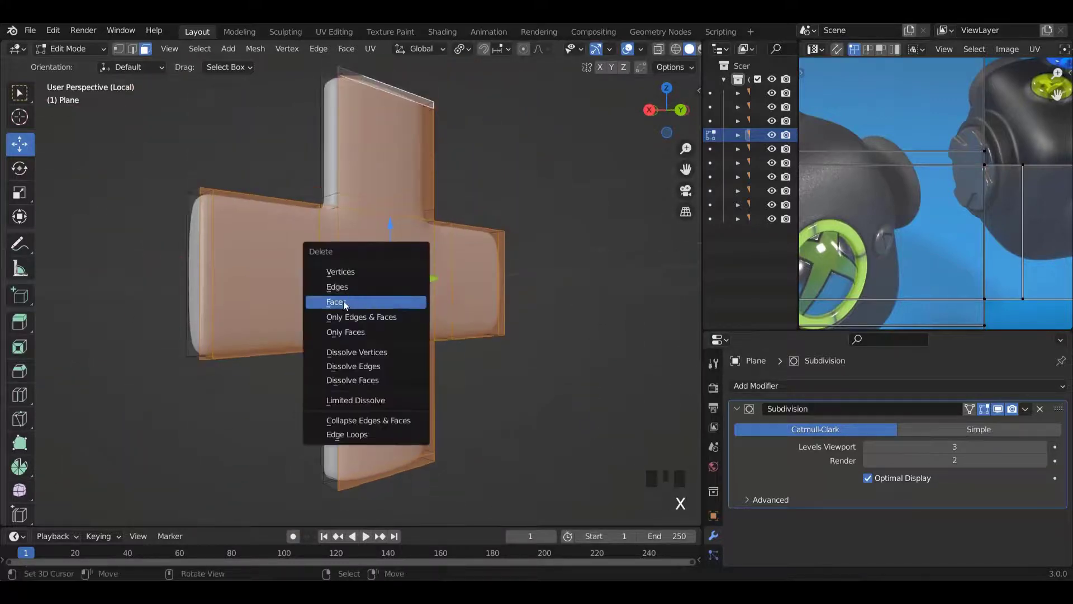
click(343, 301)
In vertex selection mode, select the edge loop around the open back and extrude it about 0.05 m along Y.
middle_drag(358, 295, 385, 303)
key(ctrl+Tab)
click(423, 307)
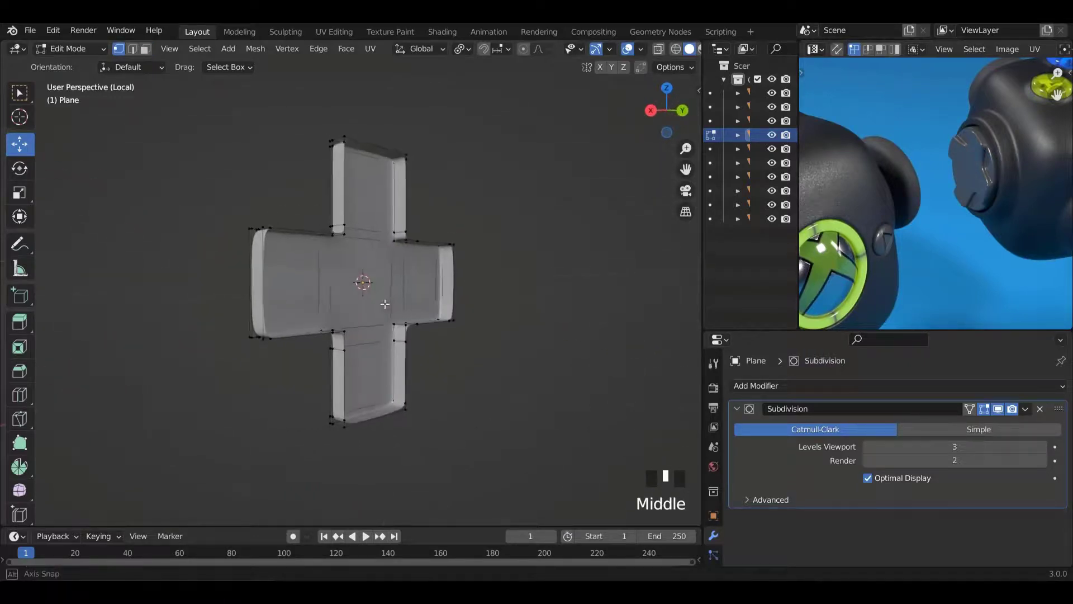
alt+right_click(347, 200)
middle_drag(347, 199, 425, 320)
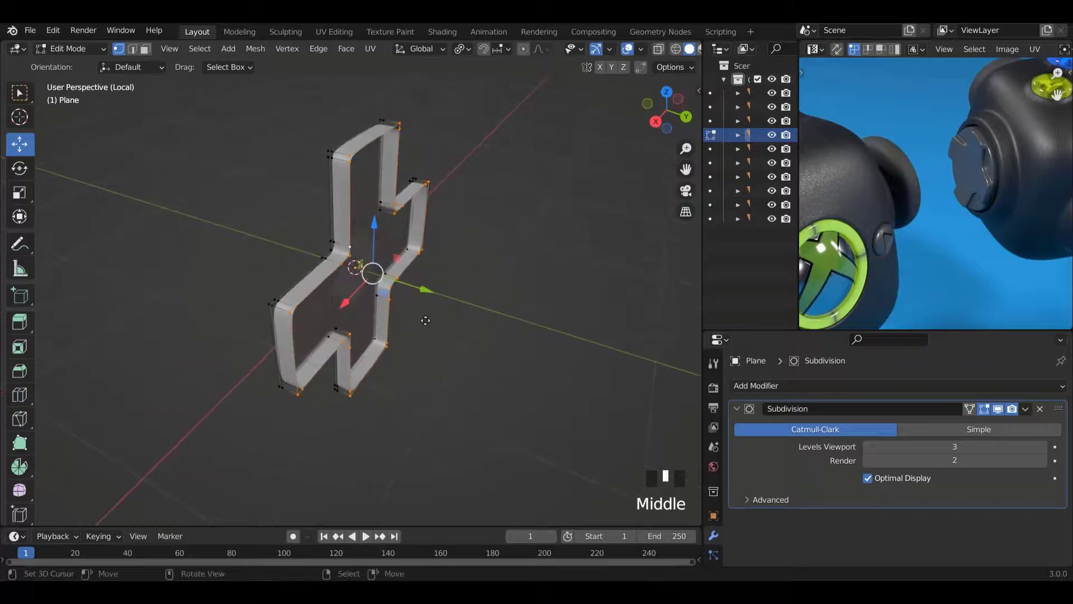
key(e)
right_click(426, 315)
drag(426, 288, 431, 292)
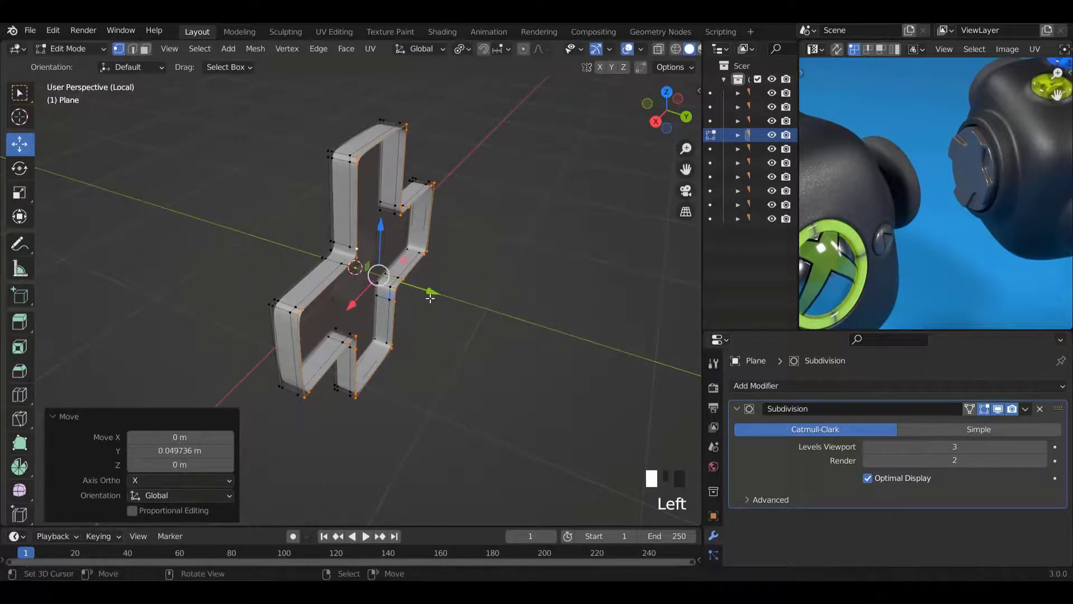
Turn the extruded back loop into a circle with LoopTools and scale it up by 1.277.
middle_drag(431, 292, 465, 305)
key(w)
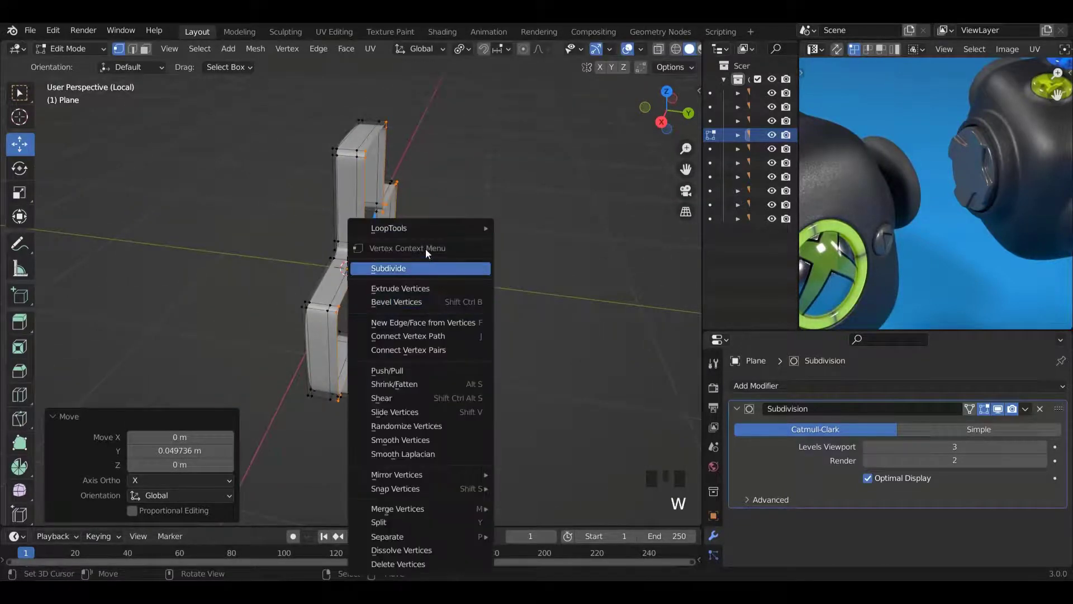
mouse_move(416, 222)
click(533, 240)
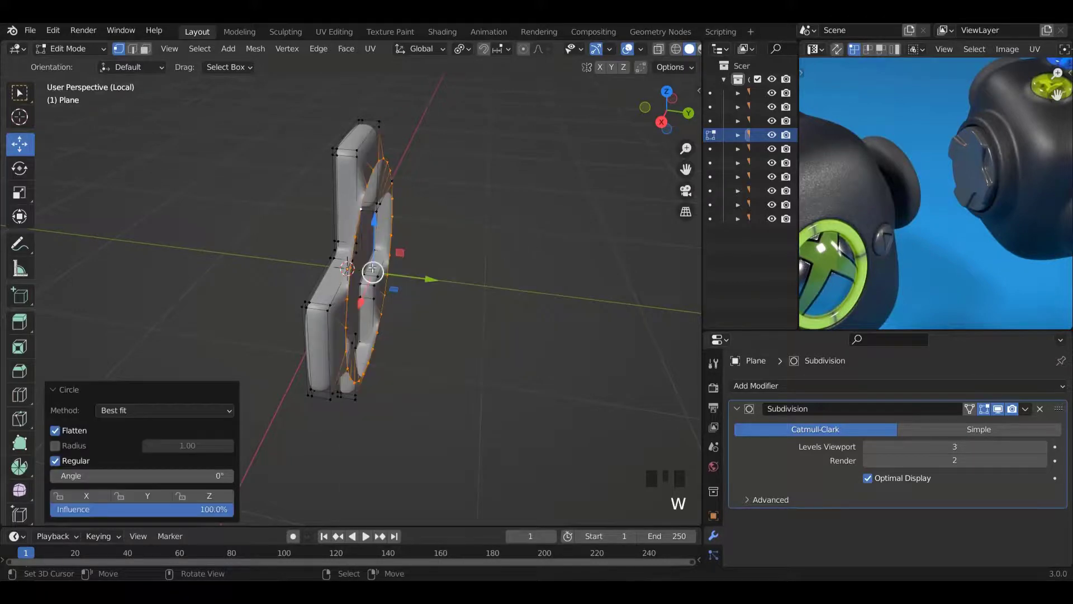
middle_drag(373, 269, 507, 246)
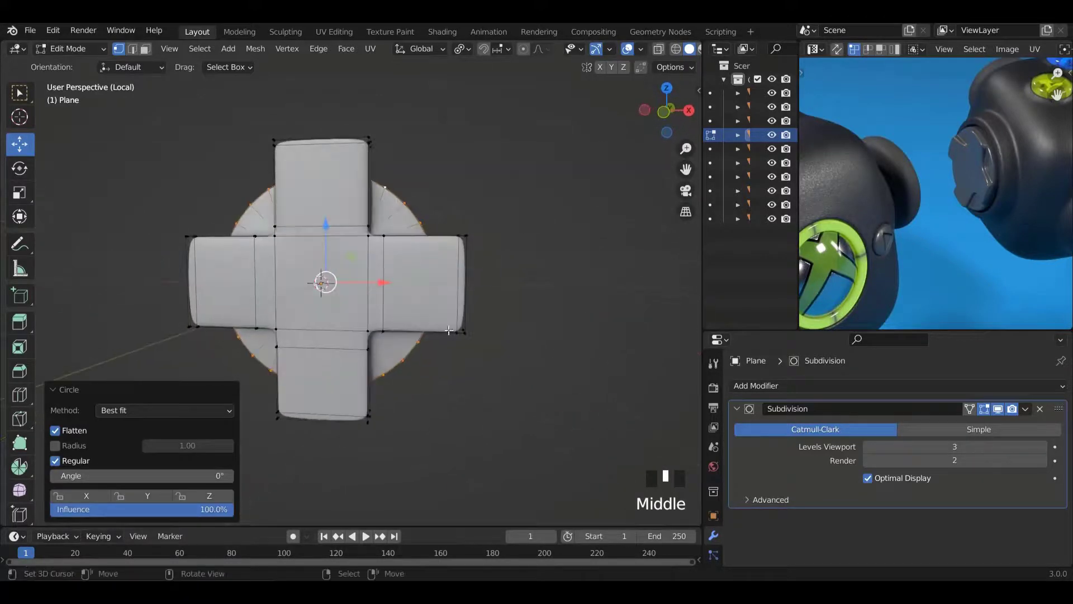
middle_drag(449, 330, 403, 363)
key(s)
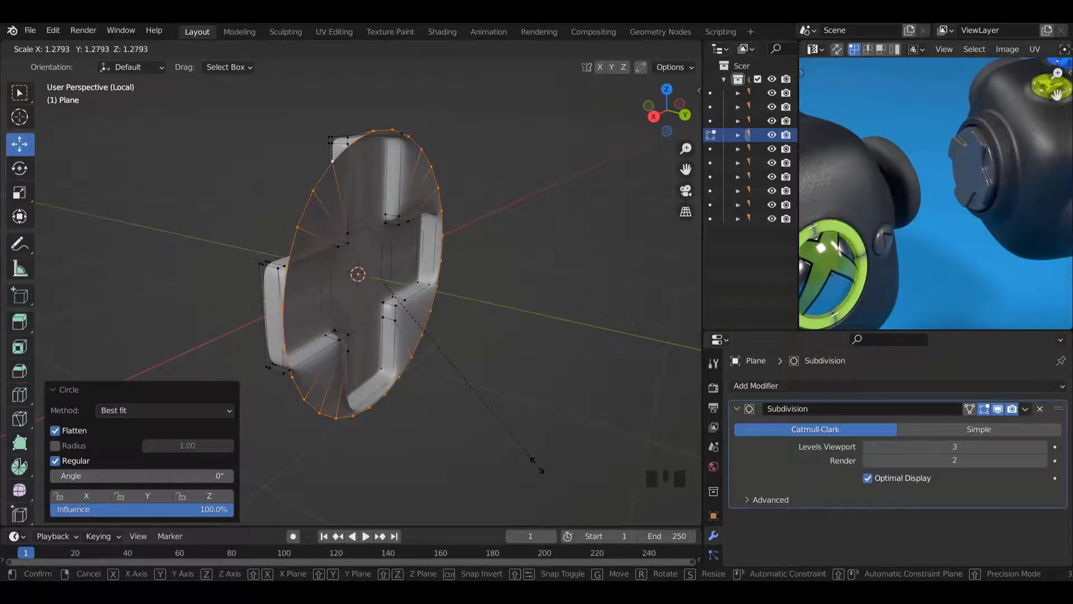
click(531, 459)
Compare the circular loop with the arm ends from the front and scale it down slightly, to about 0.997.
middle_drag(525, 451, 478, 323)
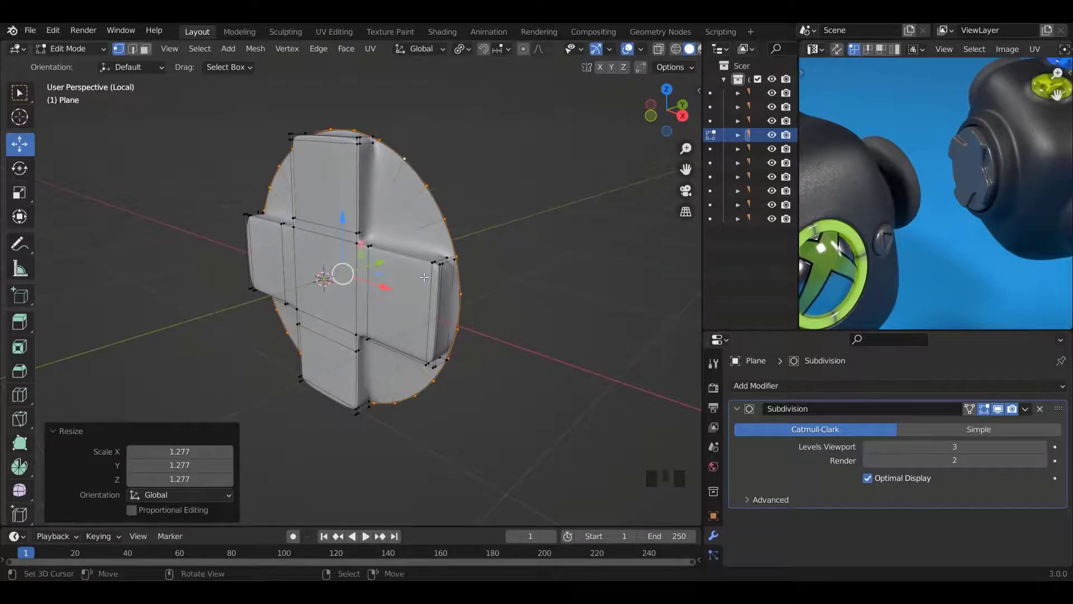
key(KP_1)
ctrl+scroll(425, 276, down, 2)
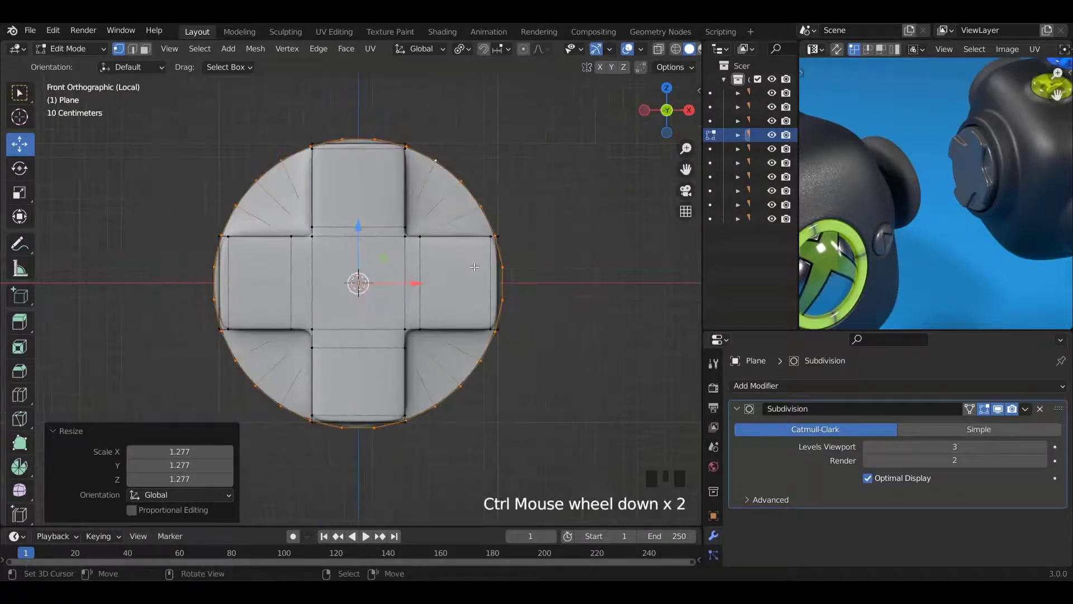
scroll(467, 268, up, 1)
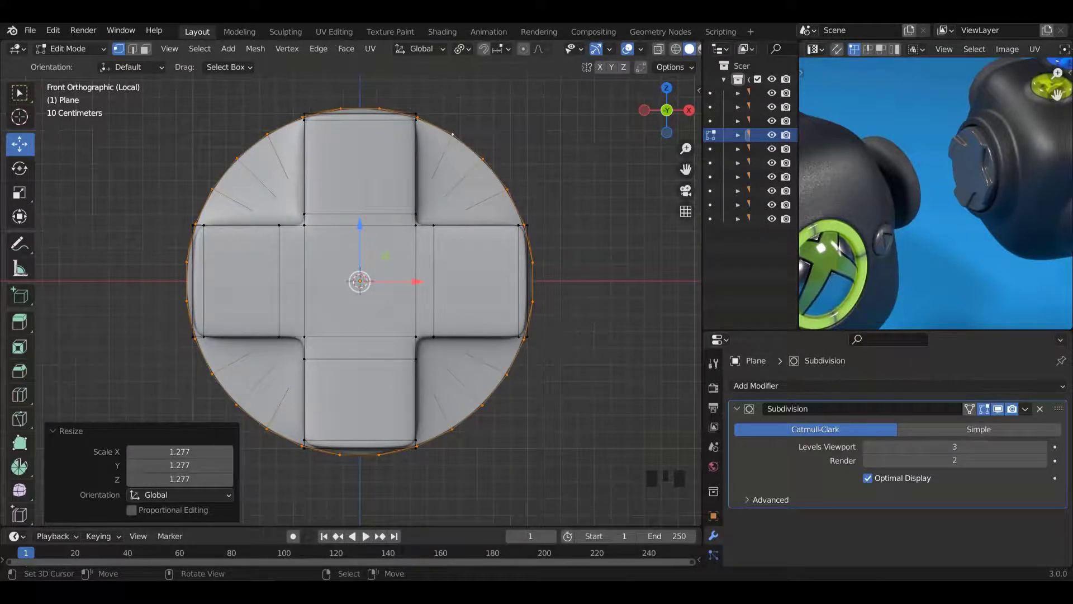
key(s)
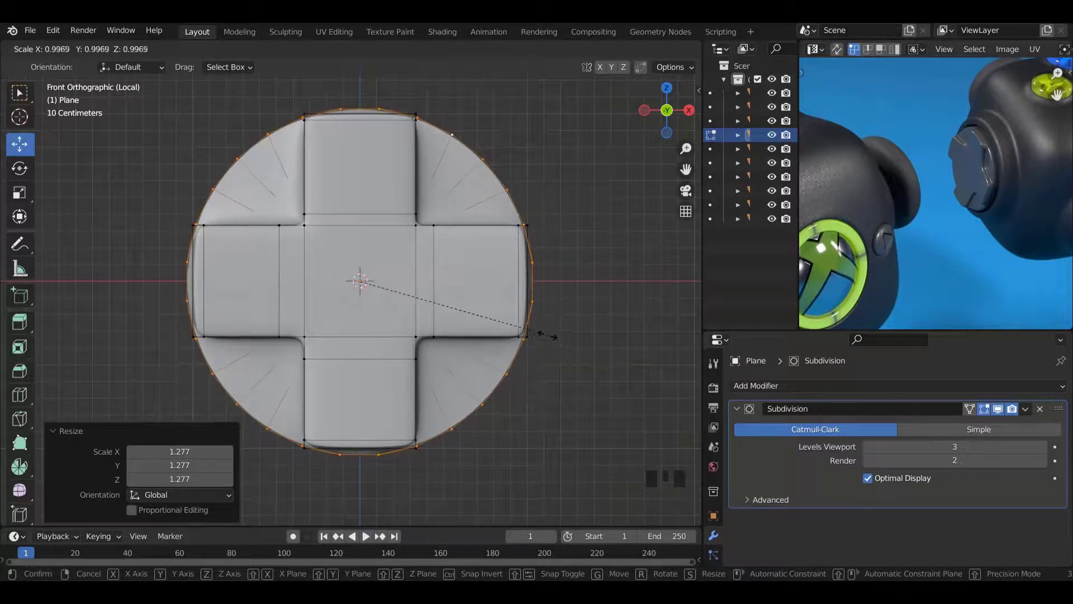
click(545, 333)
Extrude the circular rim backwards along Y twice, by about 0.08 m and 0.12 m.
scroll(545, 333, down, 3)
middle_drag(545, 334, 418, 337)
scroll(436, 335, up, 2)
key(e)
right_click(457, 340)
drag(425, 292, 438, 297)
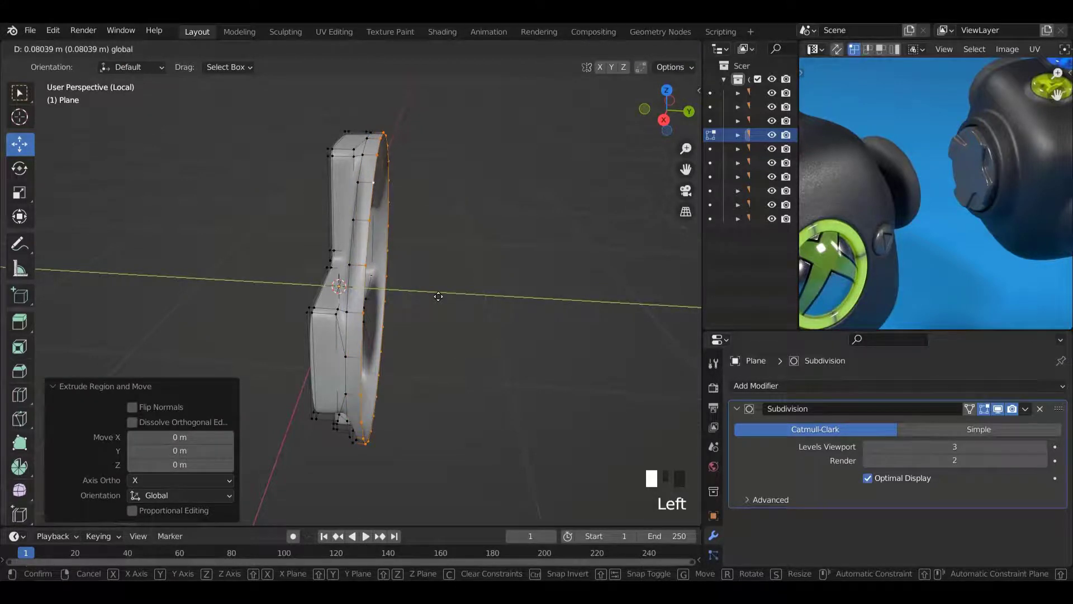
key(e)
right_click(477, 327)
drag(434, 290, 449, 297)
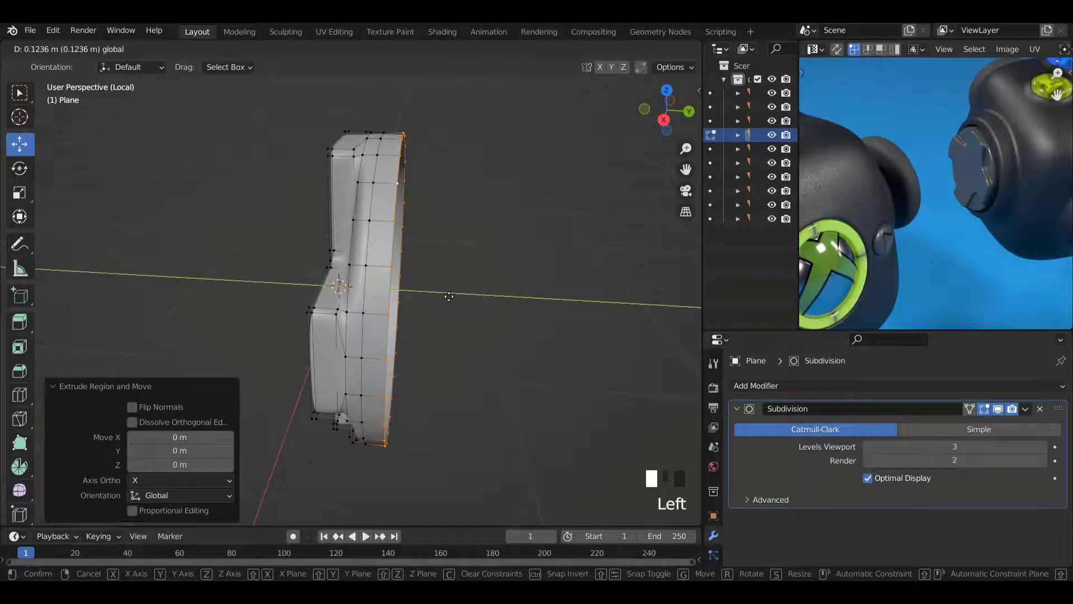
drag(448, 297, 448, 302)
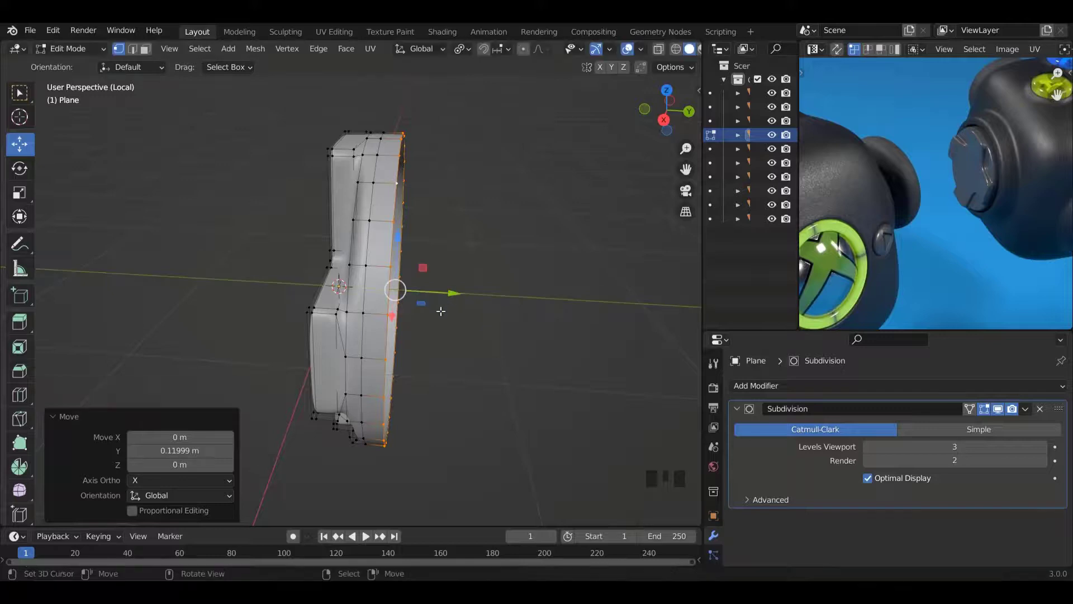
Extrude the back rim inward twice, scaling the new loops to about 0.92 and 0.84.
middle_drag(447, 301, 492, 336)
key(e)
right_click(497, 353)
key(s)
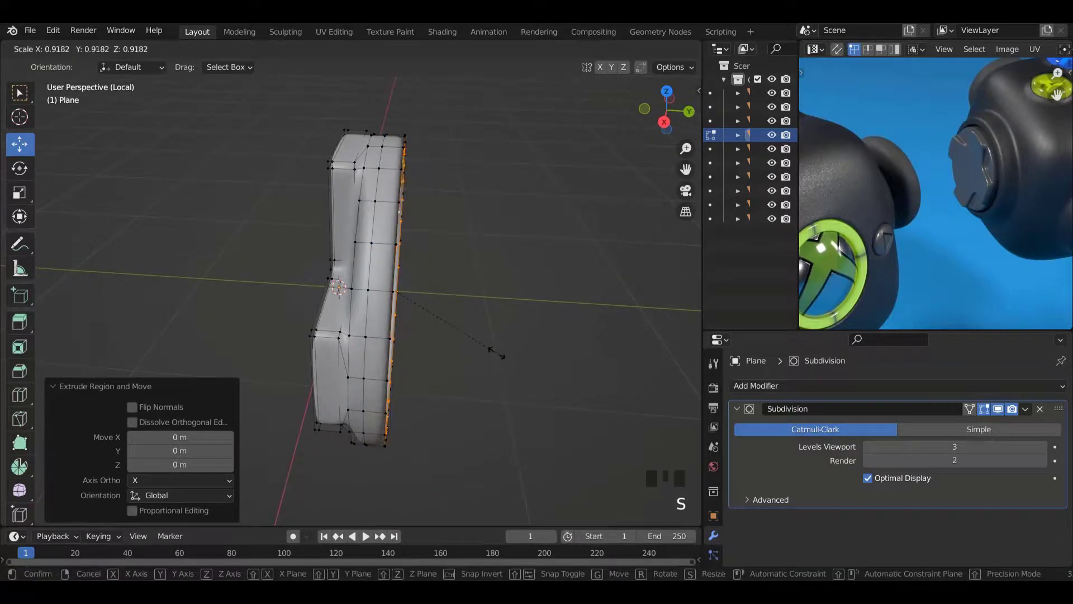
click(499, 354)
key(e)
right_click(529, 376)
key(s)
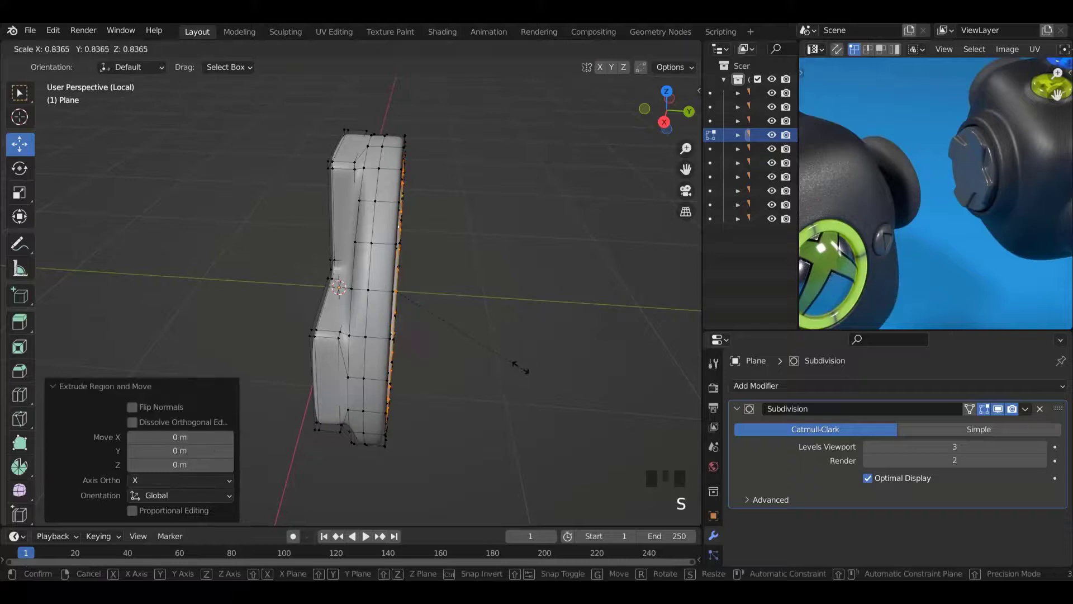
click(521, 367)
Inspect the smoothed plus-shaped part and its round base in Object Mode, checking the transition between the arms and the disc.
middle_drag(521, 368, 417, 327)
key(Tab)
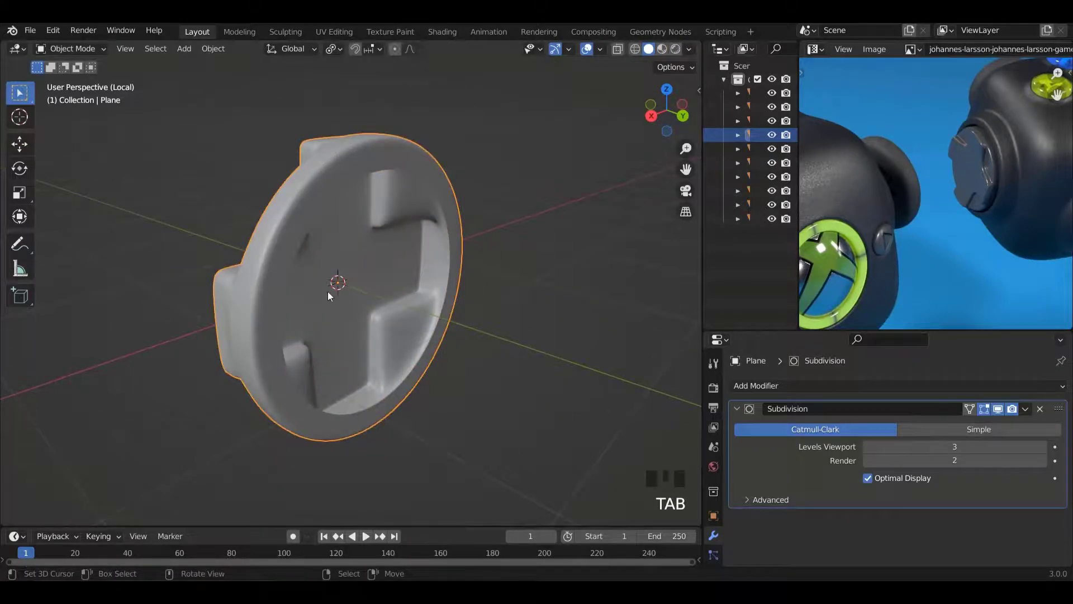
middle_drag(327, 291, 434, 120)
key(a)
key(a)
scroll(429, 271, up, 3)
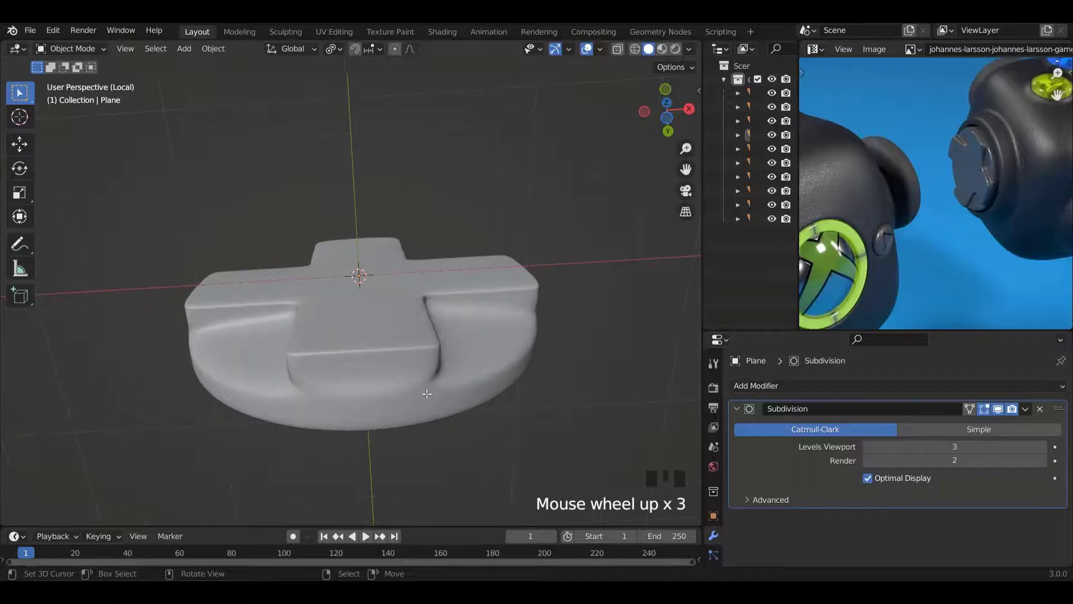
key(Tab)
middle_drag(427, 394, 346, 372)
shift+scroll(408, 309, down, 1)
scroll(408, 309, up, 2)
key(Tab)
shift+scroll(407, 310, up, 4)
middle_drag(412, 307, 403, 234)
shift+scroll(381, 216, up, 5)
shift+scroll(435, 279, up, 3)
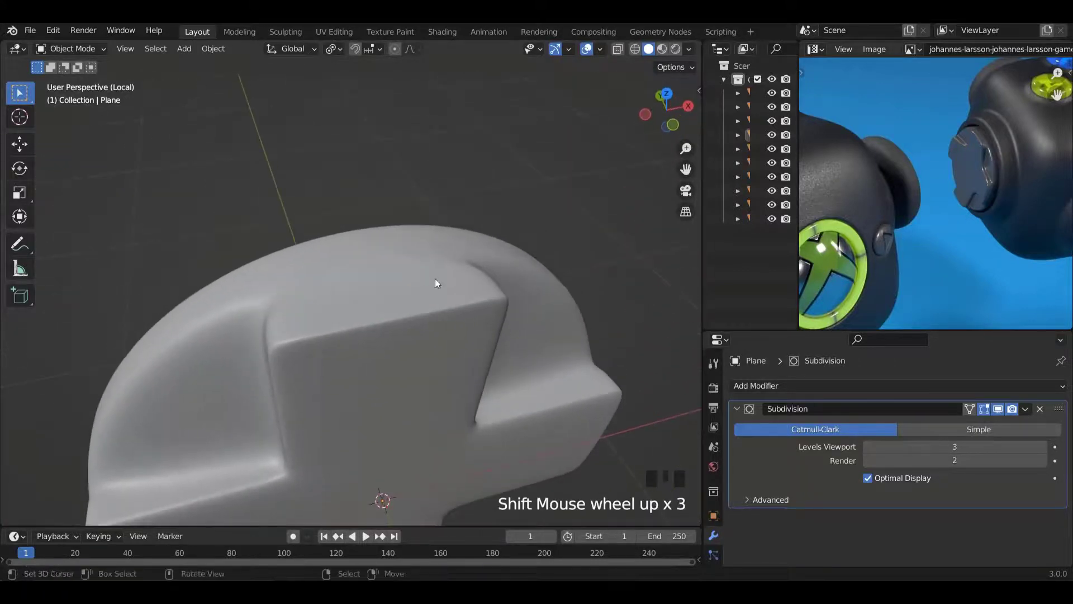
Select the front circular loop where the base meets the arms, scale it to about 0.97, and return to Object Mode.
middle_drag(435, 278, 387, 273)
key(Tab)
alt+right_click(490, 294)
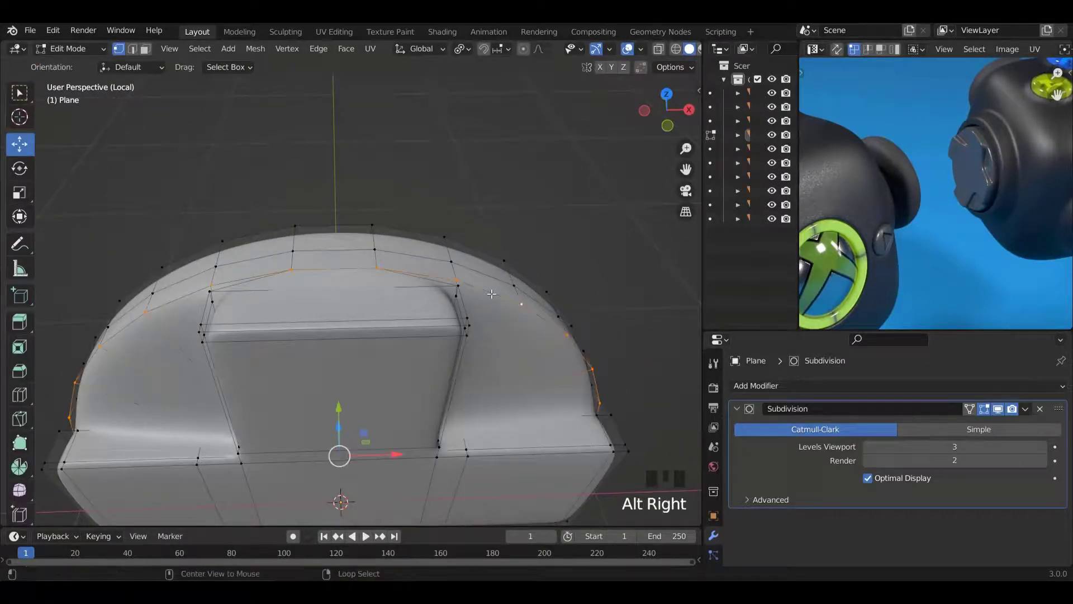
scroll(490, 294, down, 1)
shift+scroll(490, 293, down, 7)
middle_drag(491, 293, 571, 464)
shift+scroll(442, 279, down, 6)
key(s)
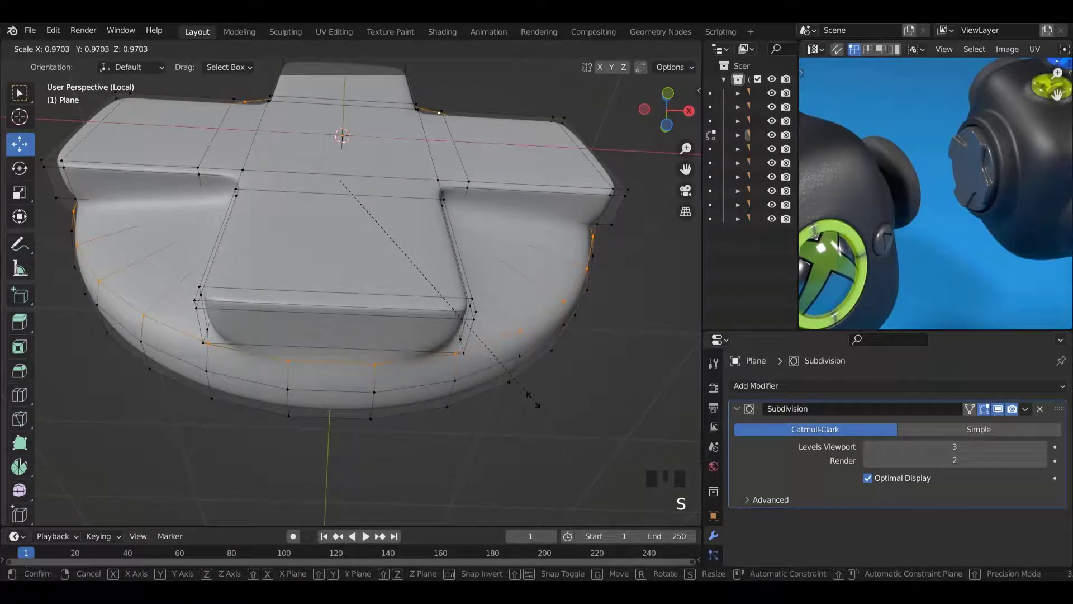
click(533, 399)
key(Tab)
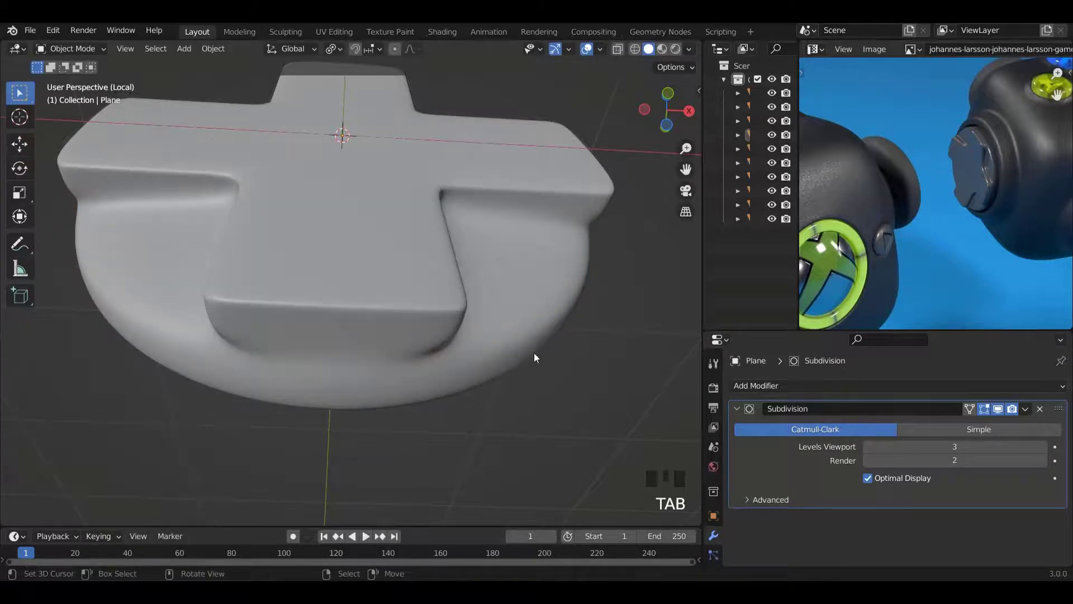
Leave Local View and examine the whole controller from several sides.
scroll(472, 276, down, 2)
middle_drag(472, 276, 500, 247)
shift+scroll(395, 340, up, 12)
key(KP_Divide)
scroll(513, 311, down, 4)
scroll(403, 222, up, 4)
mouse_move(404, 220)
middle_down()
mouse_move(548, 182)
mouse_move(554, 194)
middle_up()
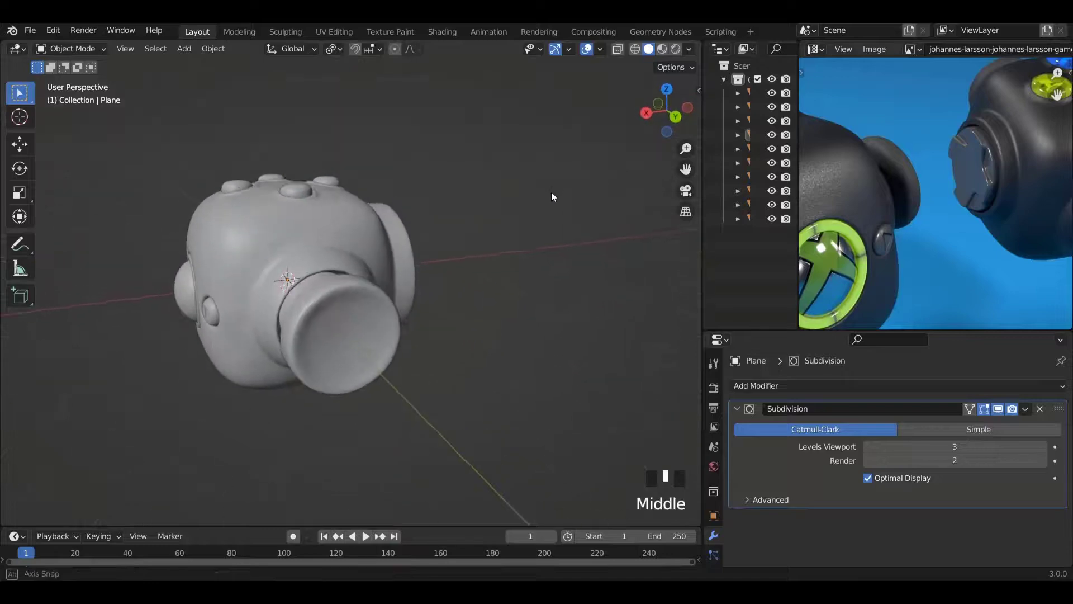
key(z)
mouse_move(408, 314)
middle_down()
mouse_move(330, 297)
mouse_move(313, 350)
mouse_move(523, 263)
mouse_move(537, 283)
mouse_move(510, 302)
mouse_move(446, 312)
middle_up()
key(shift+z)
scroll(441, 311, down, 3)
scroll(438, 305, down, 6)
scroll(435, 303, up, 10)
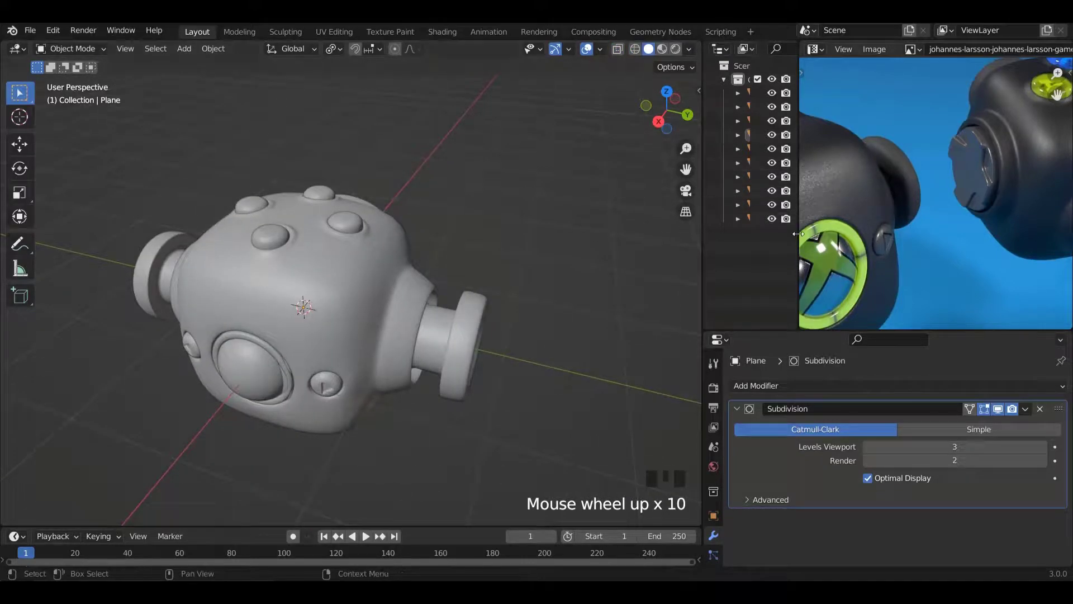
Widen the Outliner enough to read the object names and select the plus-shaped part named Plane.
drag(798, 233, 904, 234)
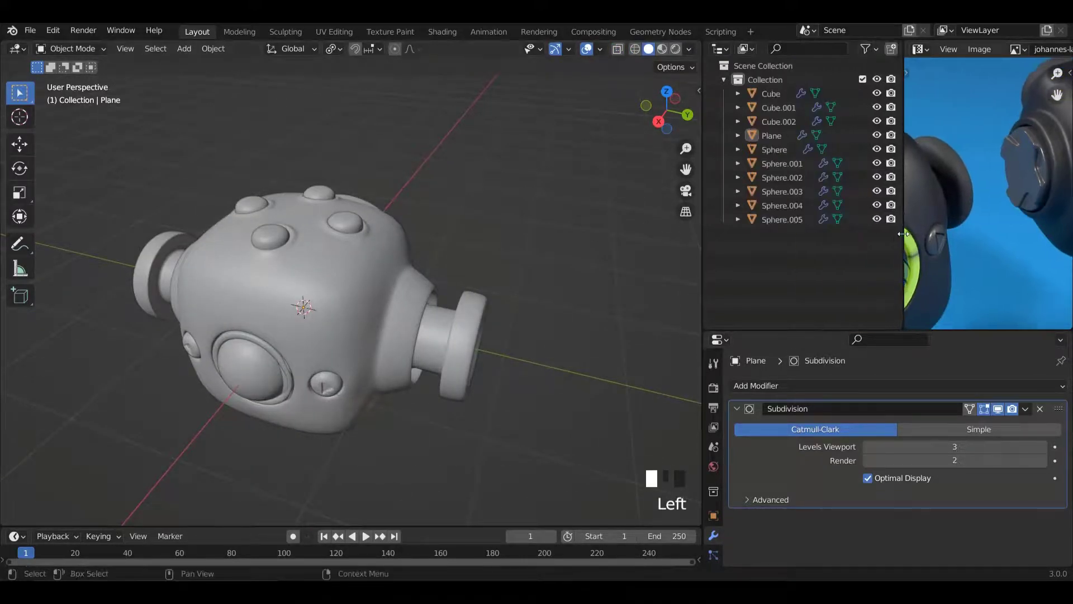
click(773, 135)
middle_drag(350, 286, 423, 288)
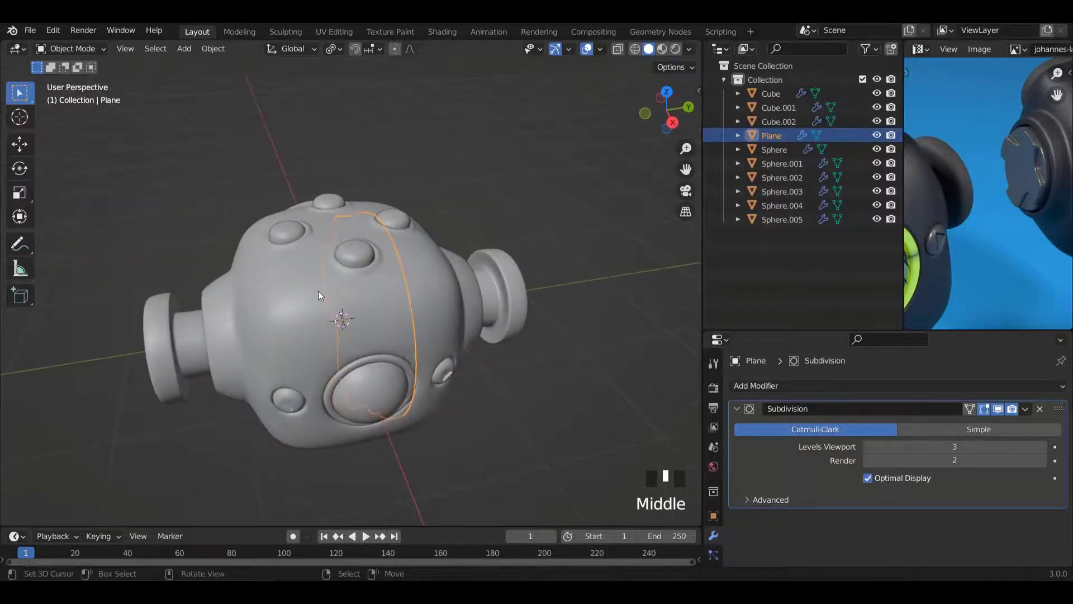
ctrl+scroll(385, 280, down, 3)
key(Tab)
key(Tab)
key(Tab)
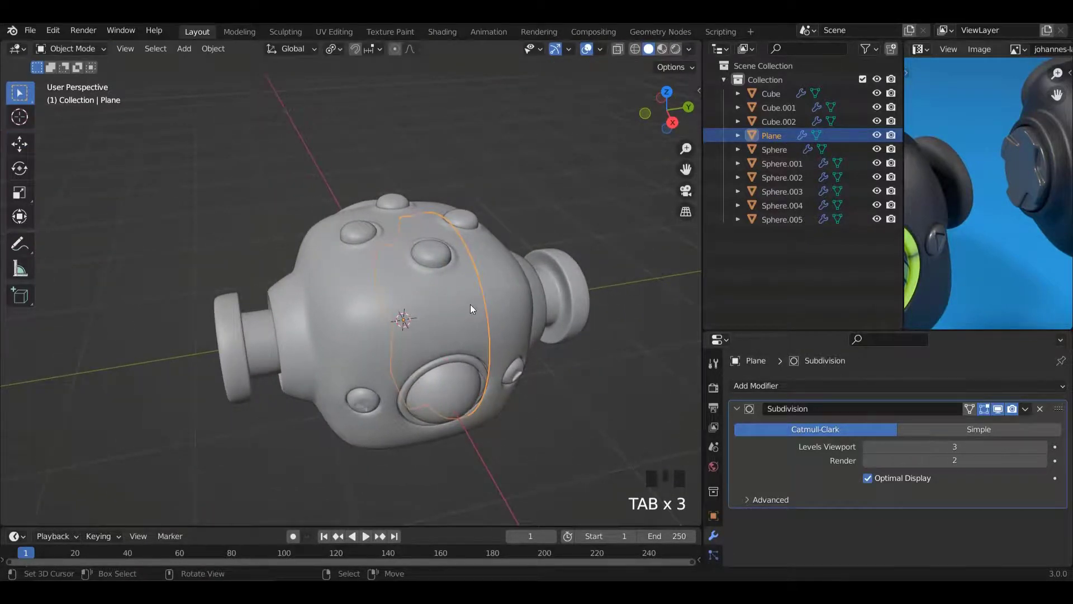
Select the part's whole mesh in Edit Mode and move it -3.292 m along X, out behind the controller.
key(Tab)
key(a)
key(a)
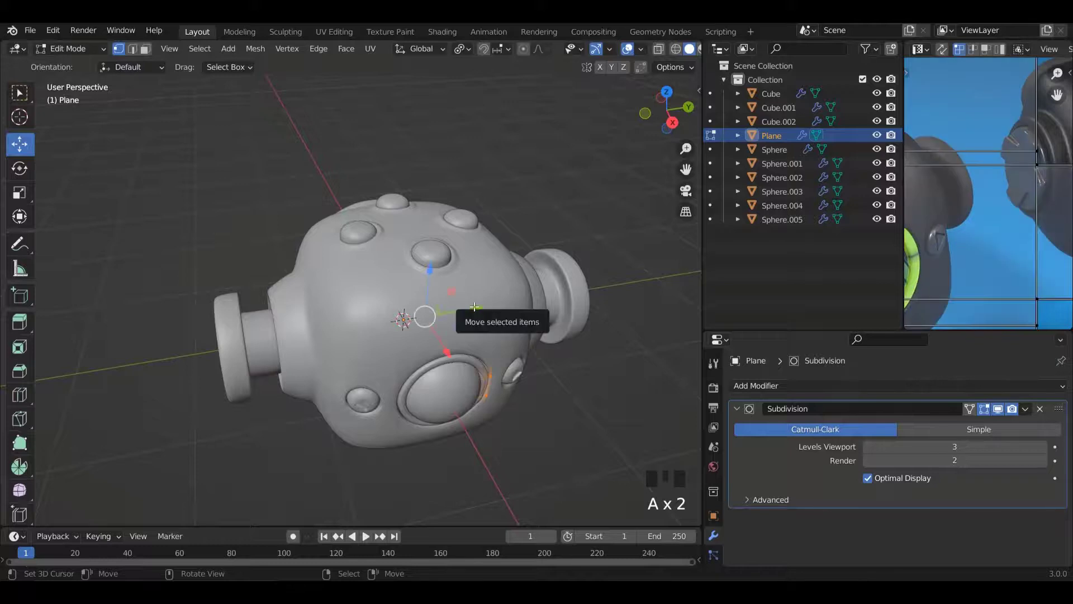
middle_drag(422, 314, 384, 325)
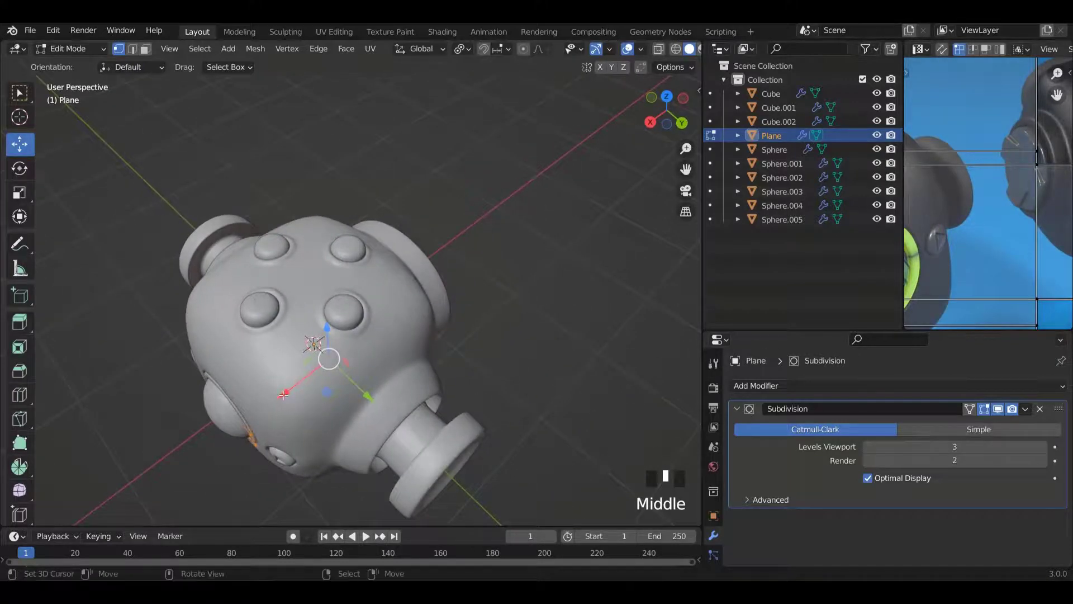
drag(284, 394, 503, 277)
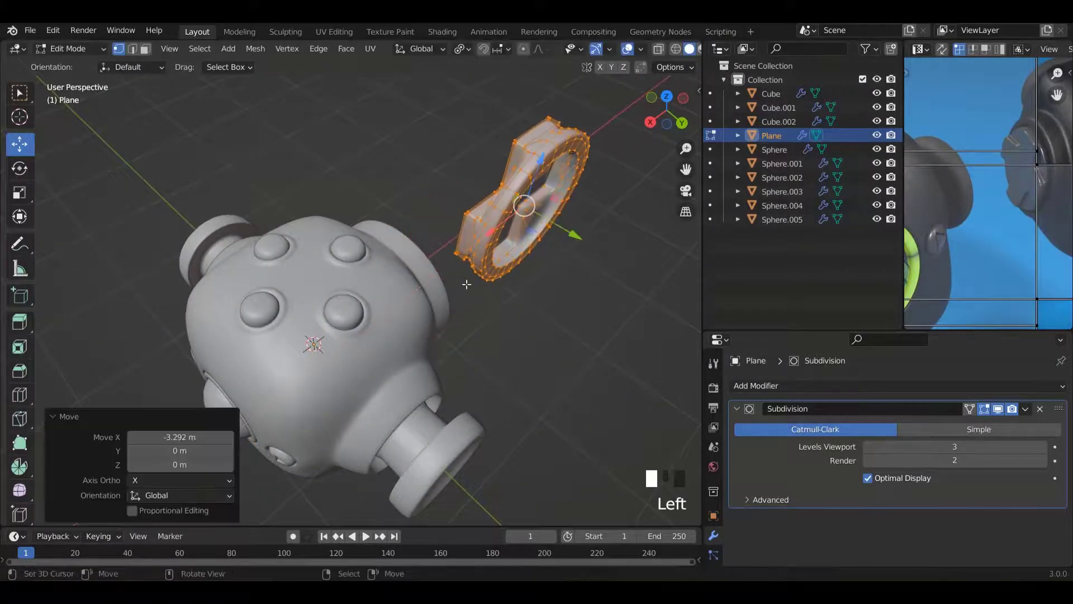
middle_drag(467, 284, 387, 264)
key(ctrl+KP_1)
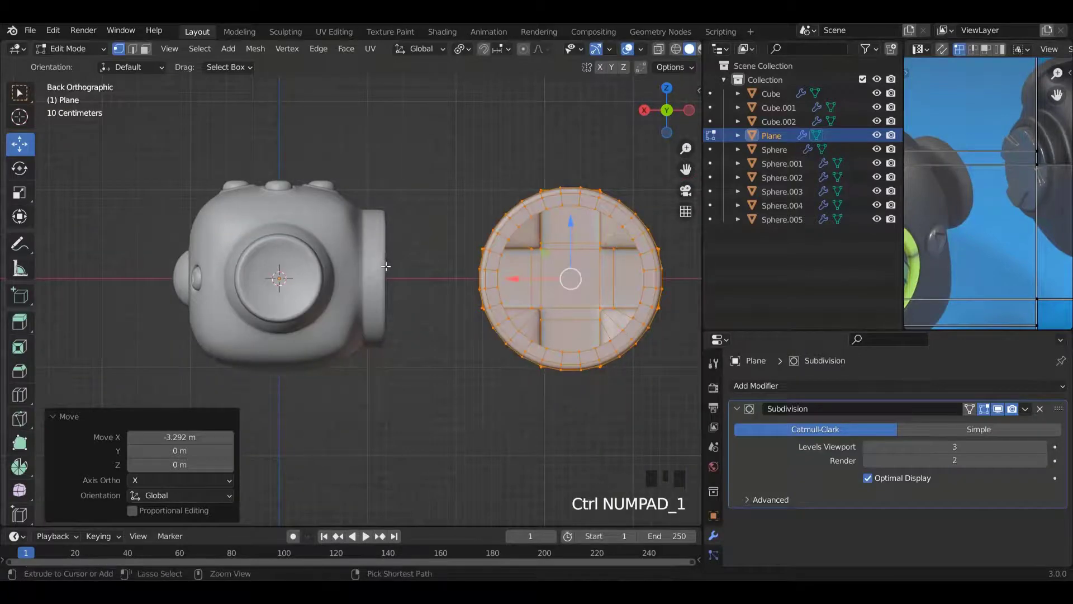
ctrl+scroll(386, 266, up, 4)
middle_drag(434, 291, 370, 357)
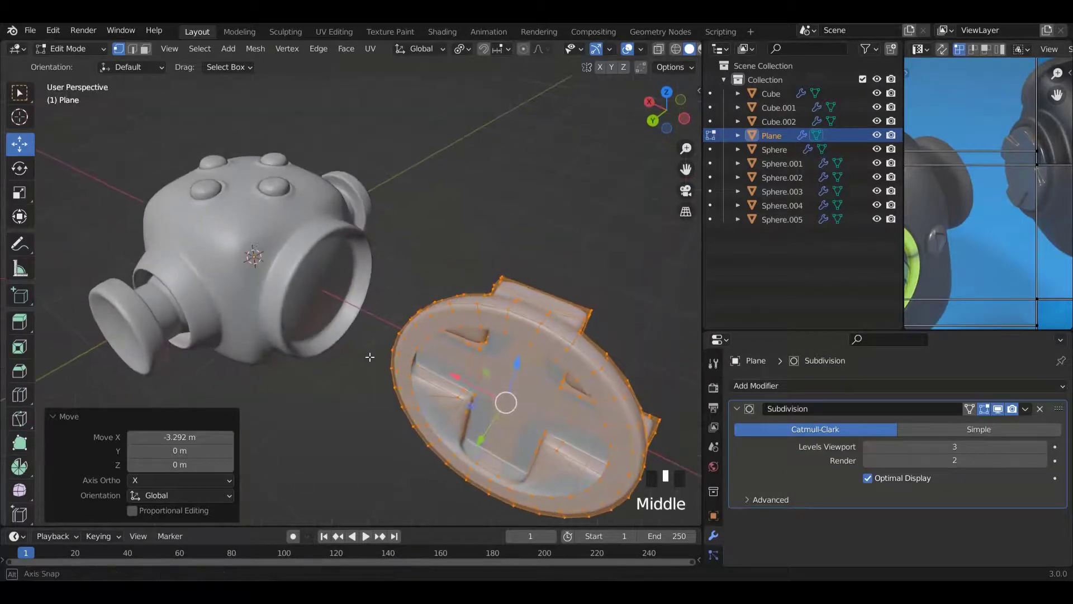
text(r)
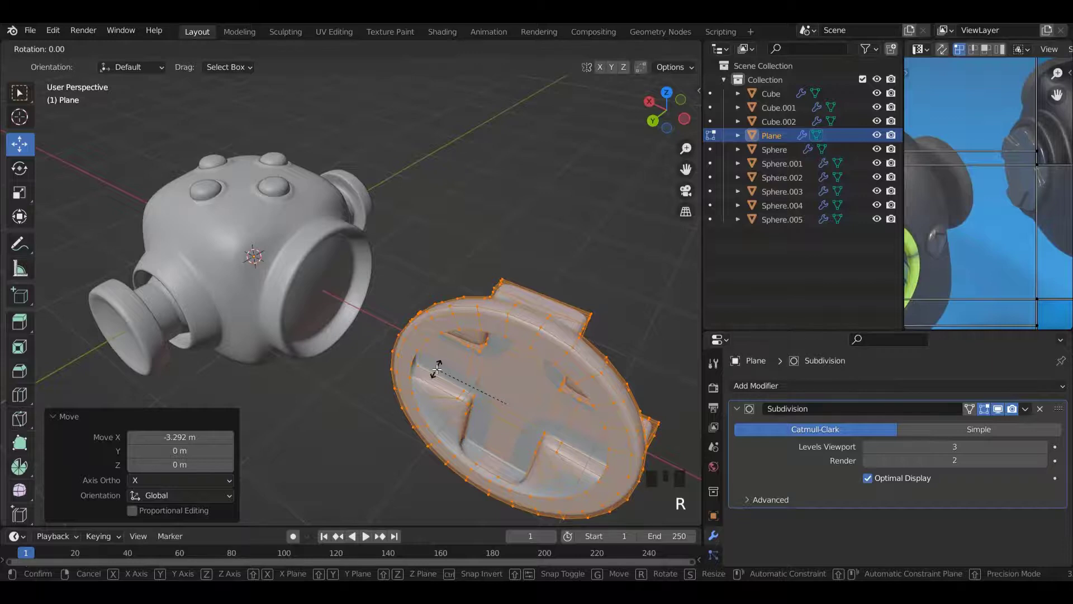
text(z9)
text(0)
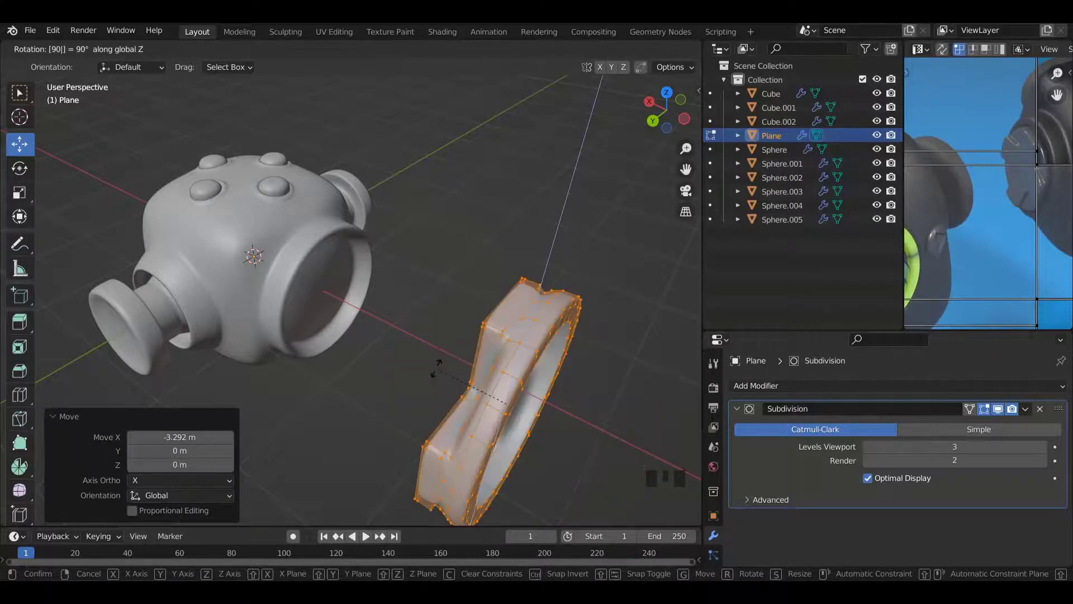
right_click(436, 368)
text(rz)
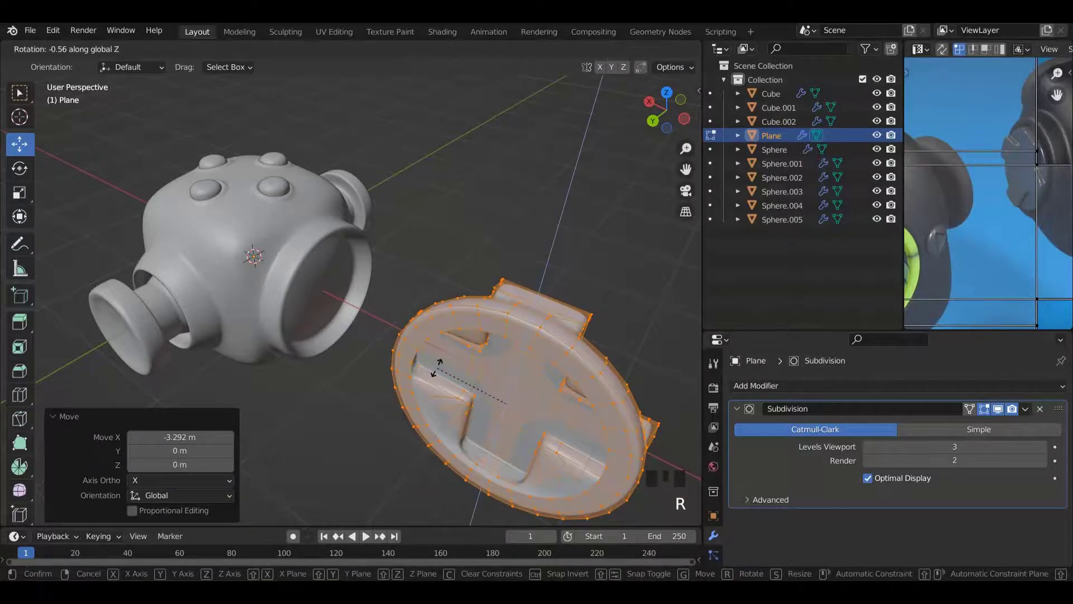
text(-920)
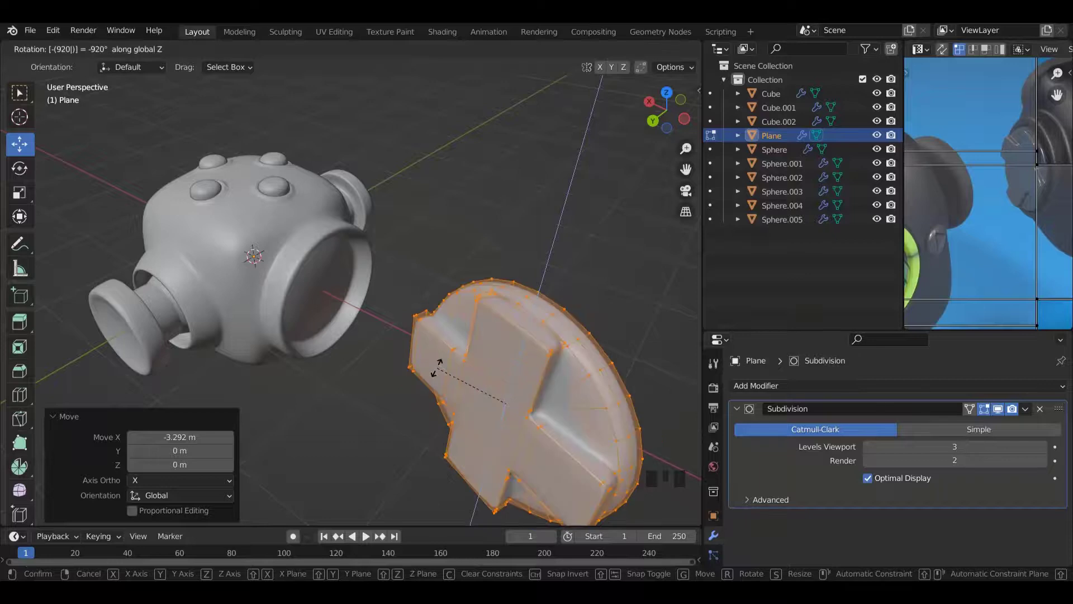
Rotate the plus-shaped part -90° about the global Z axis so the plus faces away from the controller.
text(r)
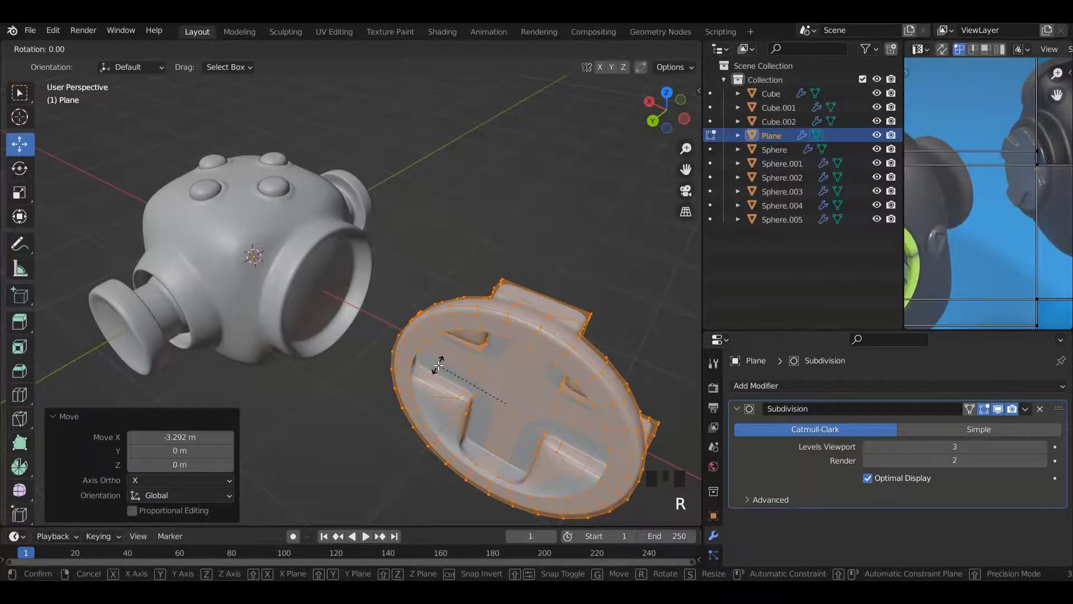
text(z-90)
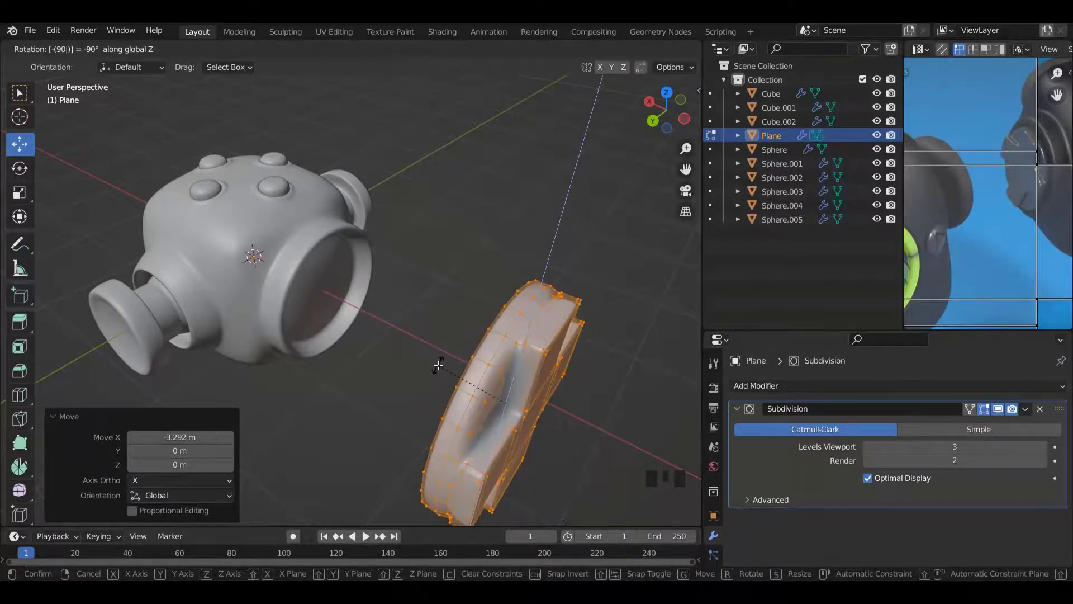
key(Return)
middle_drag(422, 352, 425, 309)
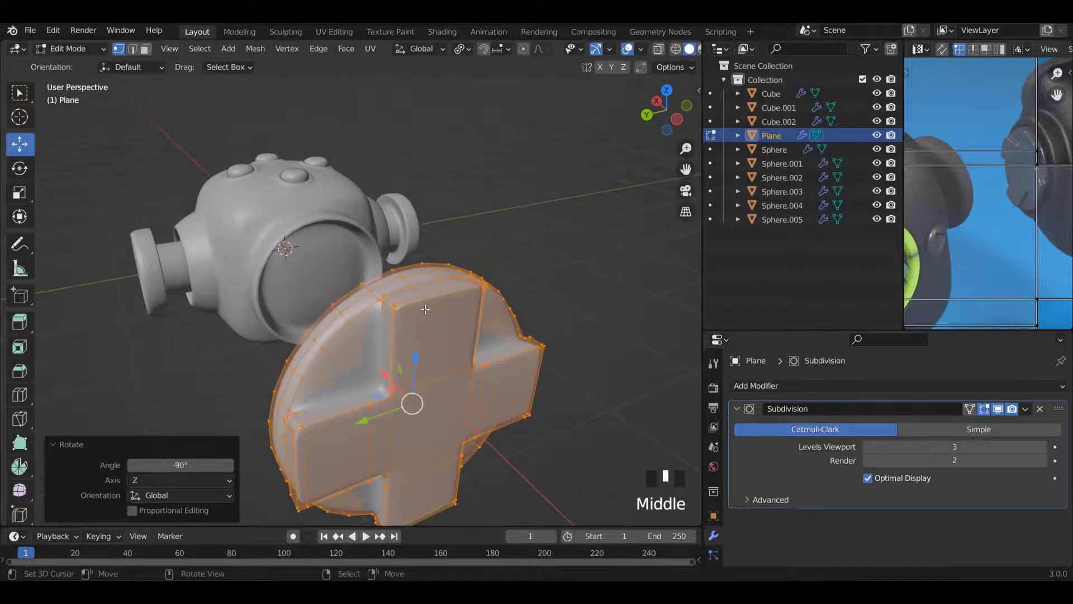
In front view, move the part along X up to the controller's back rim and scale it down to fit the opening.
key(KP_1)
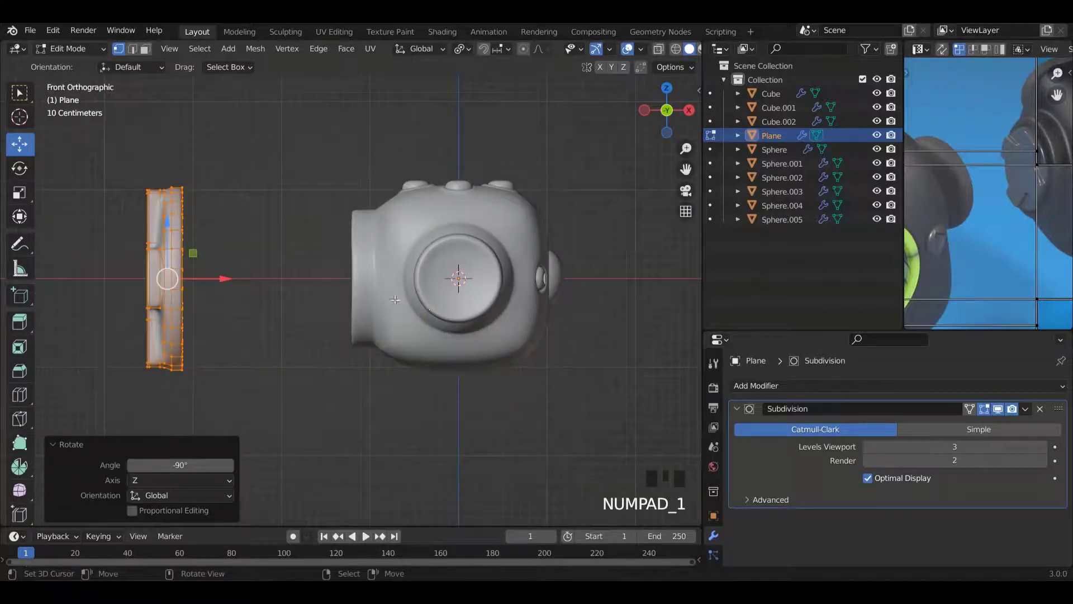
ctrl+scroll(301, 266, down, 5)
drag(322, 278, 621, 265)
scroll(477, 278, up, 3)
key(s)
click(551, 359)
scroll(546, 271, up, 2)
key(s)
click(594, 346)
scroll(510, 271, down, 1)
key(KP_1)
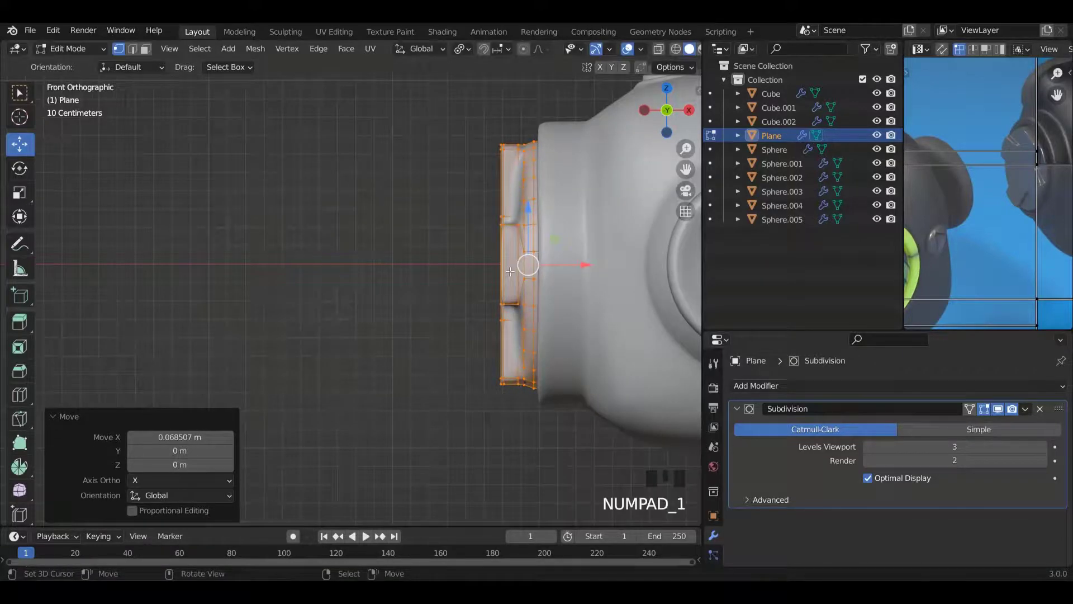
From the left view, centre the part in the rim by moving it -0.2314 m along Y, then scale it to 1.083.
key(KP_3)
key(KP_3)
key(KP_3)
key(ctrl+KP_3)
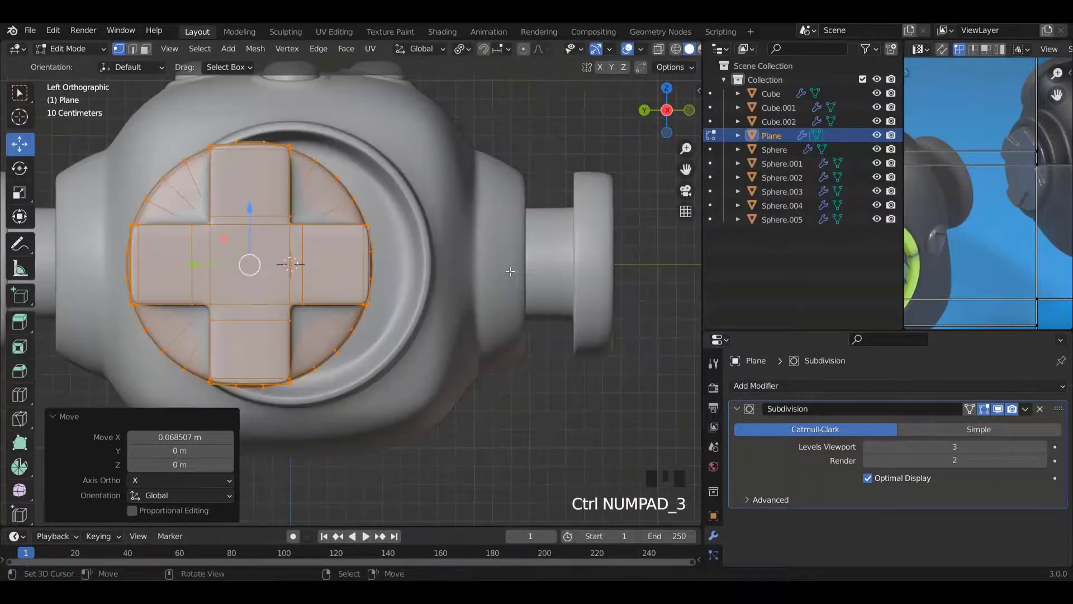
ctrl+scroll(450, 263, down, 5)
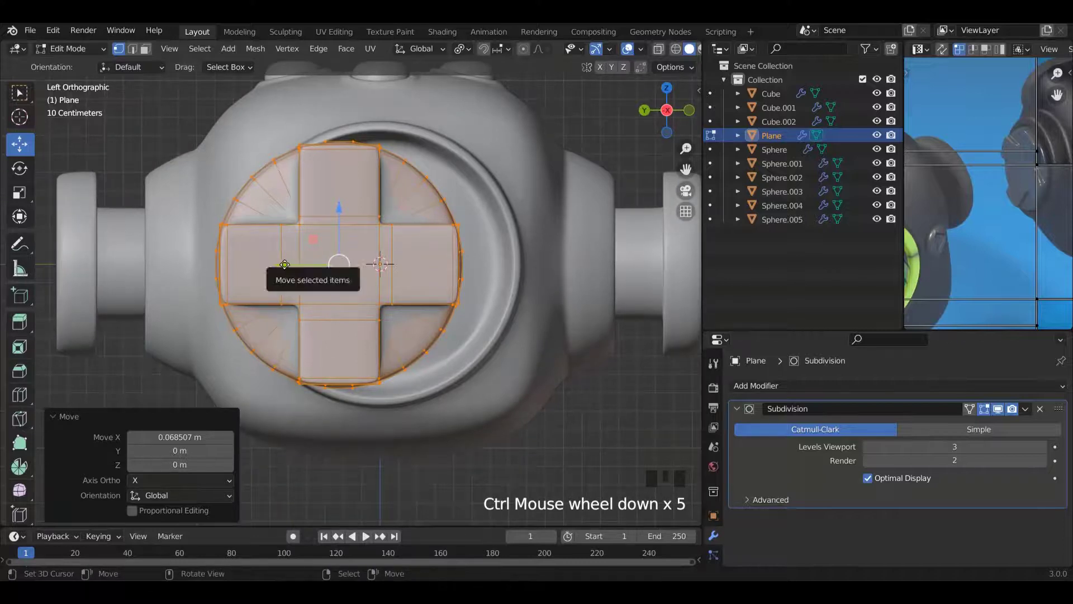
drag(288, 264, 319, 266)
scroll(319, 266, up, 1)
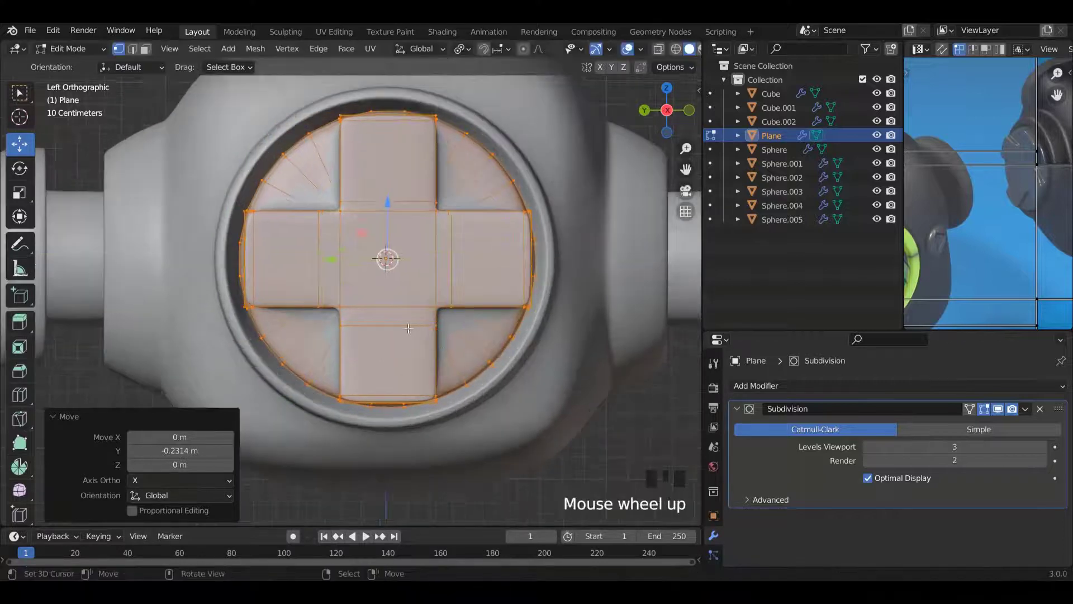
key(s)
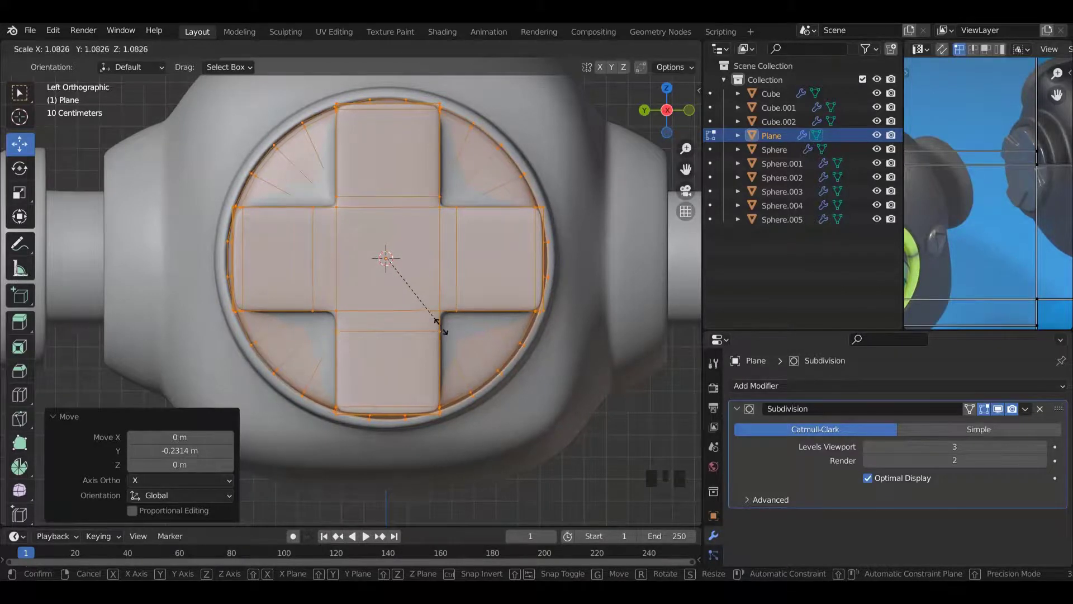
click(431, 298)
Adjust the part's depth in the rim along X and return to Object Mode.
middle_drag(432, 297, 511, 312)
ctrl+scroll(510, 311, down, 4)
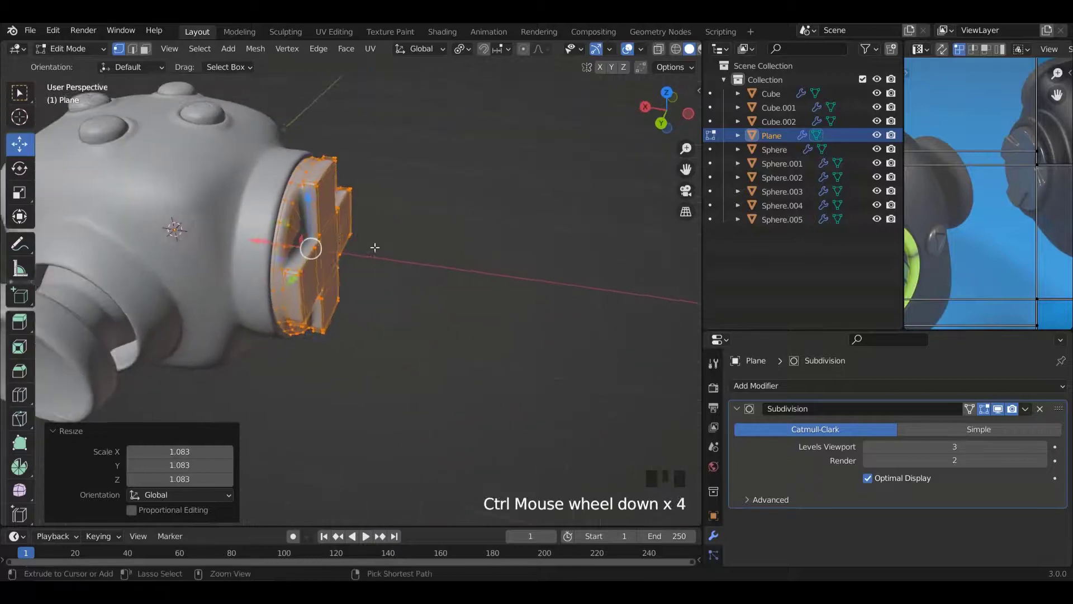
scroll(278, 217, up, 5)
shift+scroll(235, 189, up, 5)
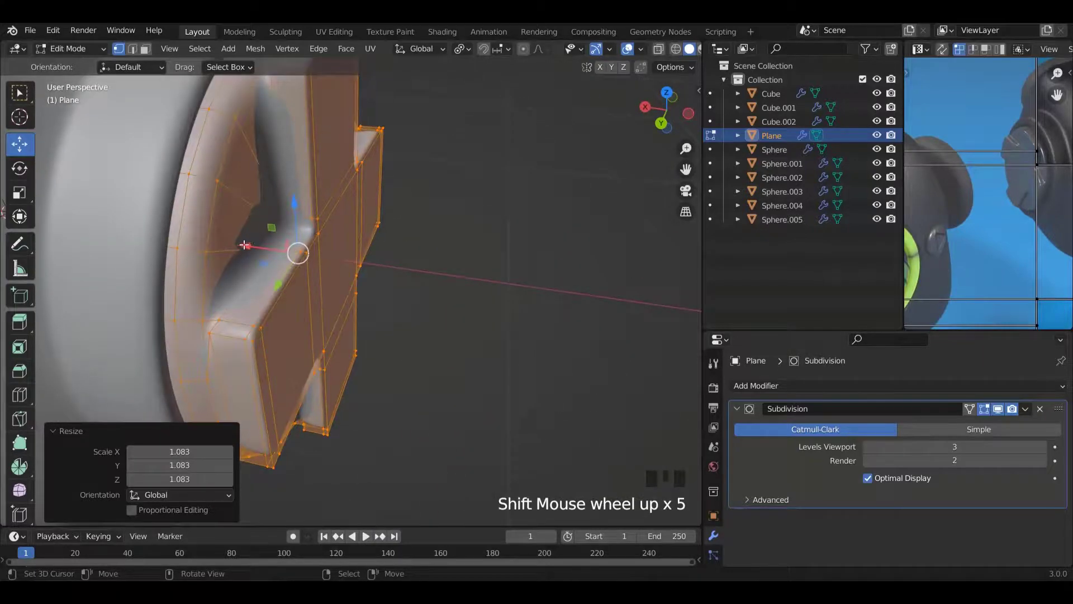
drag(245, 245, 262, 235)
key(Tab)
Compare the fitted plus-shaped part and the rim around it with the reference image, enlarging the image area.
scroll(261, 235, down, 4)
middle_drag(358, 237, 385, 264)
scroll(468, 290, down, 5)
scroll(950, 169, down, 4)
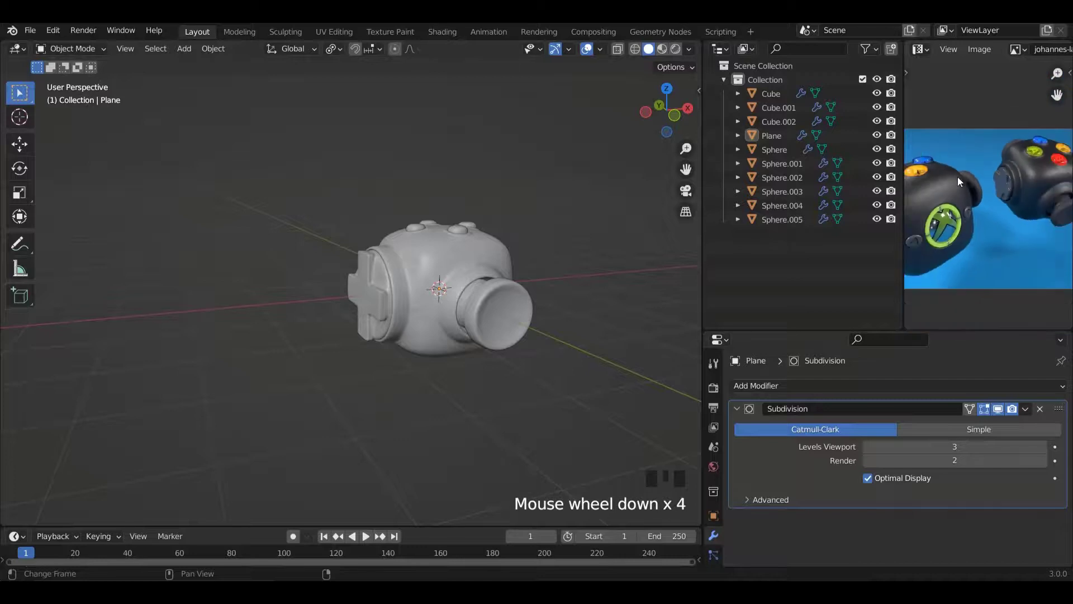
middle_drag(957, 177, 951, 187)
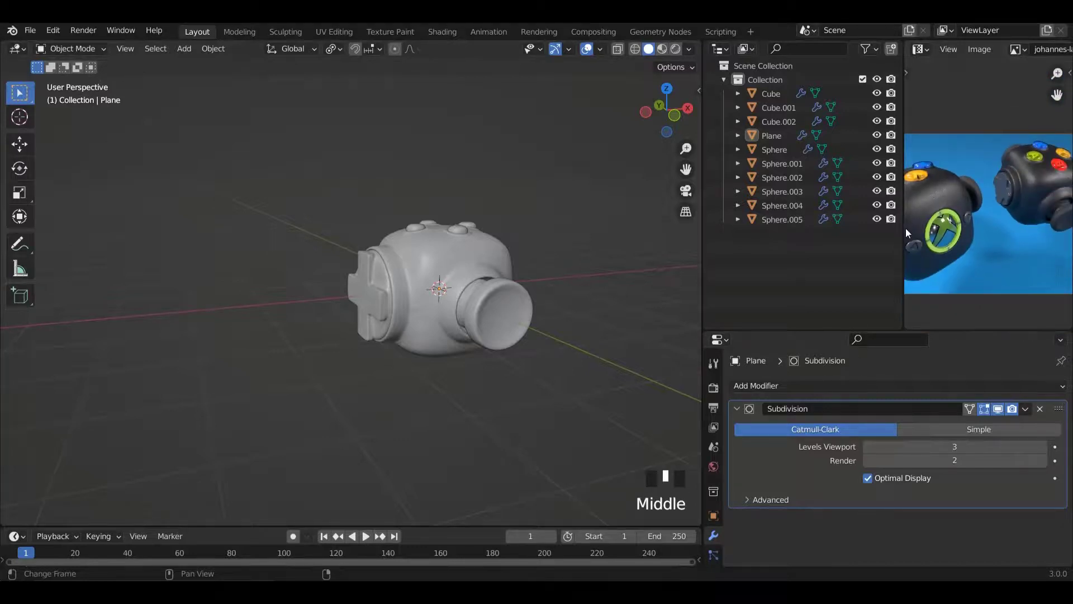
drag(904, 228, 828, 228)
scroll(960, 217, up, 3)
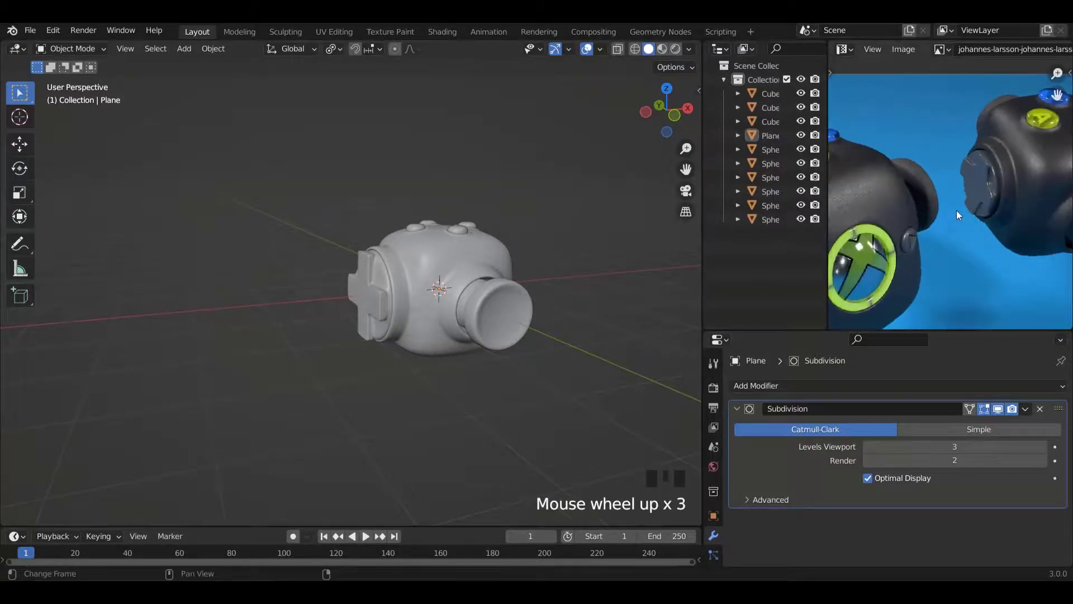
middle_drag(960, 216, 1012, 198)
mouse_move(414, 276)
middle_down()
mouse_move(475, 329)
mouse_move(488, 297)
mouse_move(418, 295)
middle_up()
scroll(418, 294, up, 4)
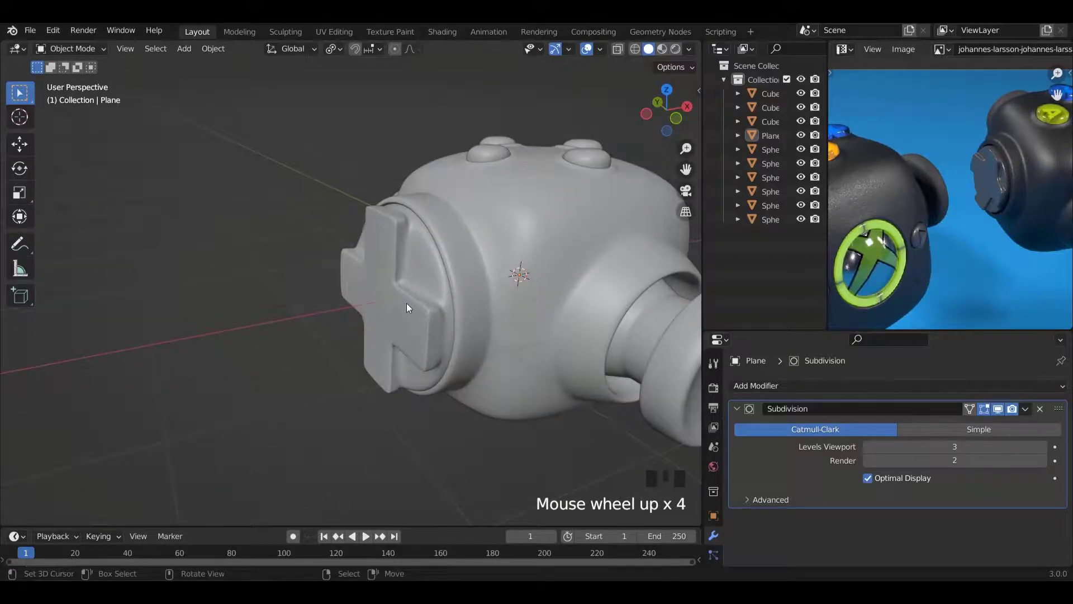
In Edit Mode, move the plus-shaped part back out of the rim along X, then return to Object Mode.
key(Tab)
key(Tab)
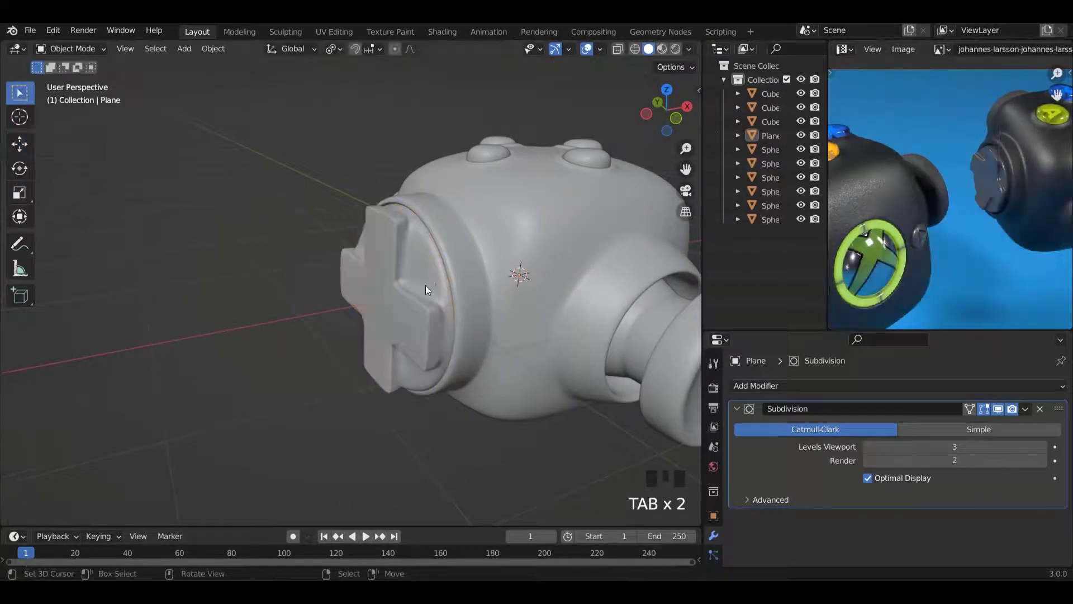
key(Tab)
drag(441, 288, 215, 332)
middle_drag(215, 332, 510, 360)
key(Tab)
scroll(476, 294, up, 3)
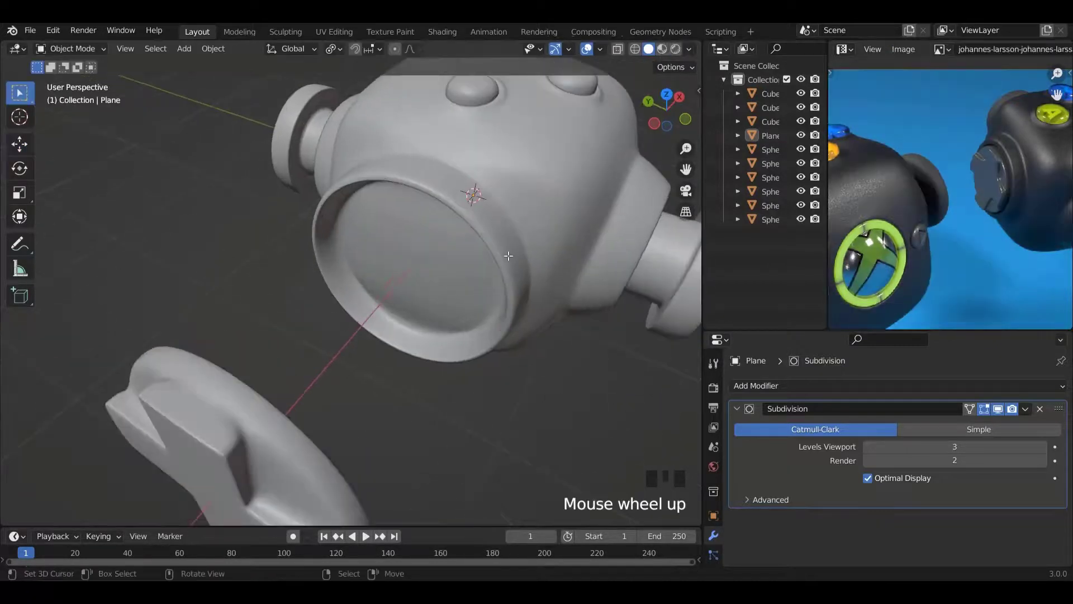
Open the controller body in Edit Mode, select the edge loop at the base of the back rim, and grow the selection three times.
right_click(515, 249)
key(Tab)
middle_drag(514, 249, 441, 240)
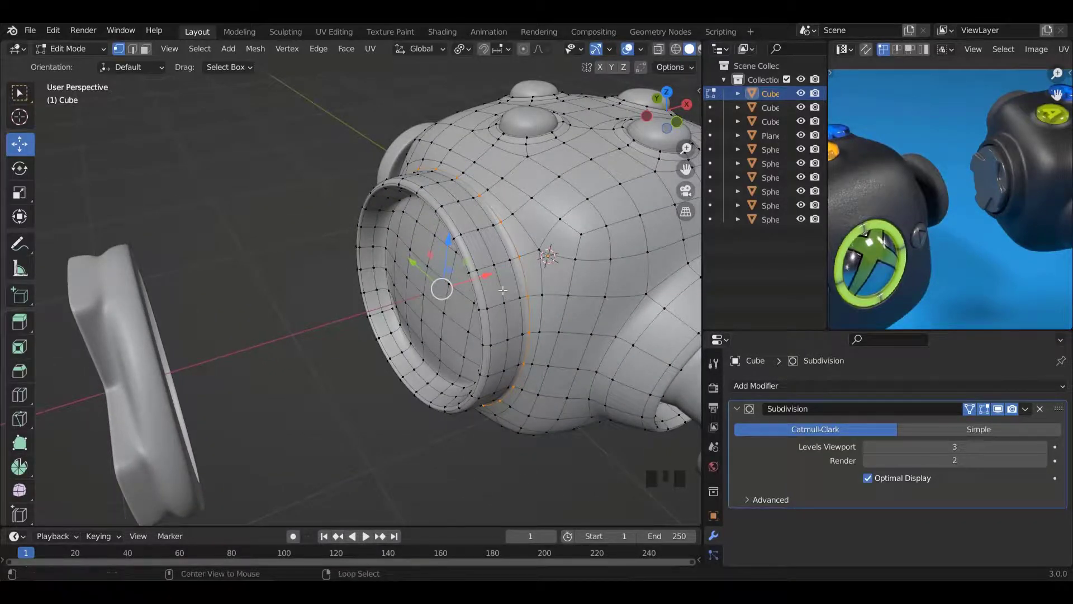
key(ctrl+KP_Add)
key(ctrl+KP_Add)
key(ctrl+KP_Add)
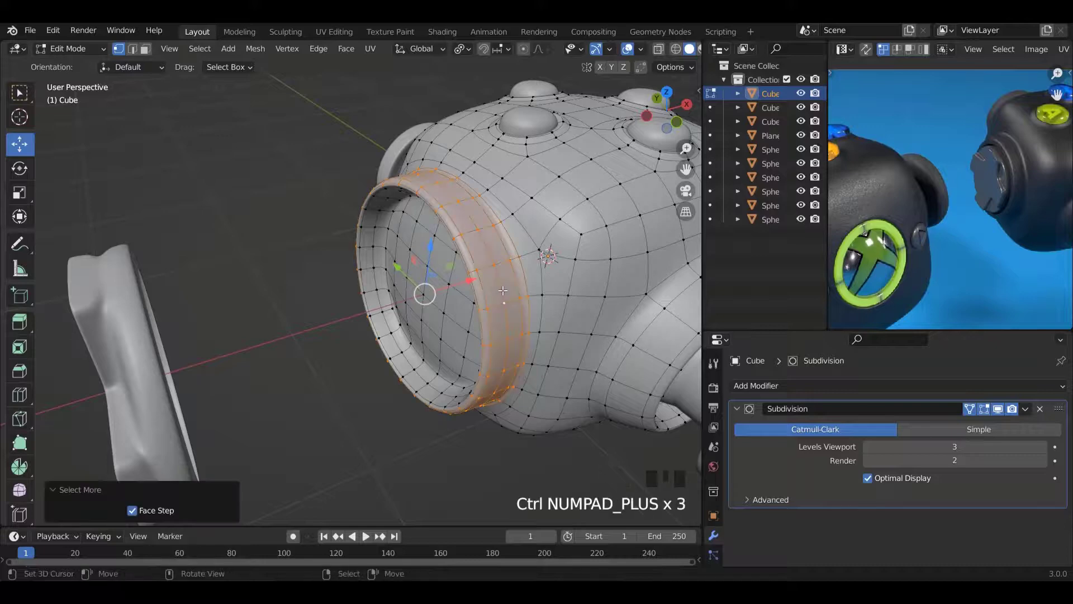
In the front wireframe view, box-select the body's whole back rim, return to solid shading, and grow the selection three times.
key(KP_3)
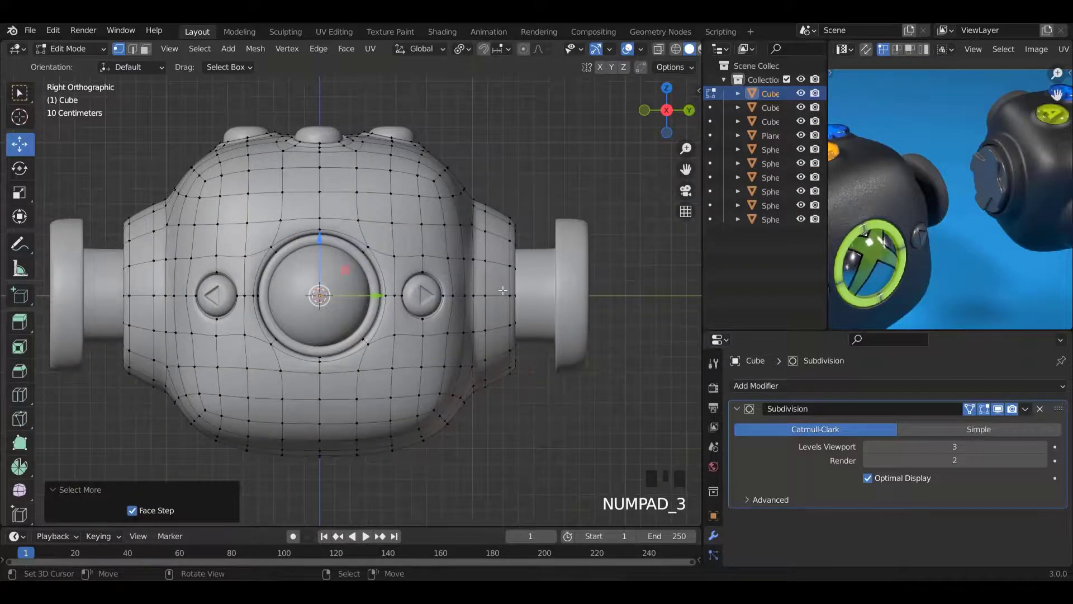
key(KP_1)
key(z)
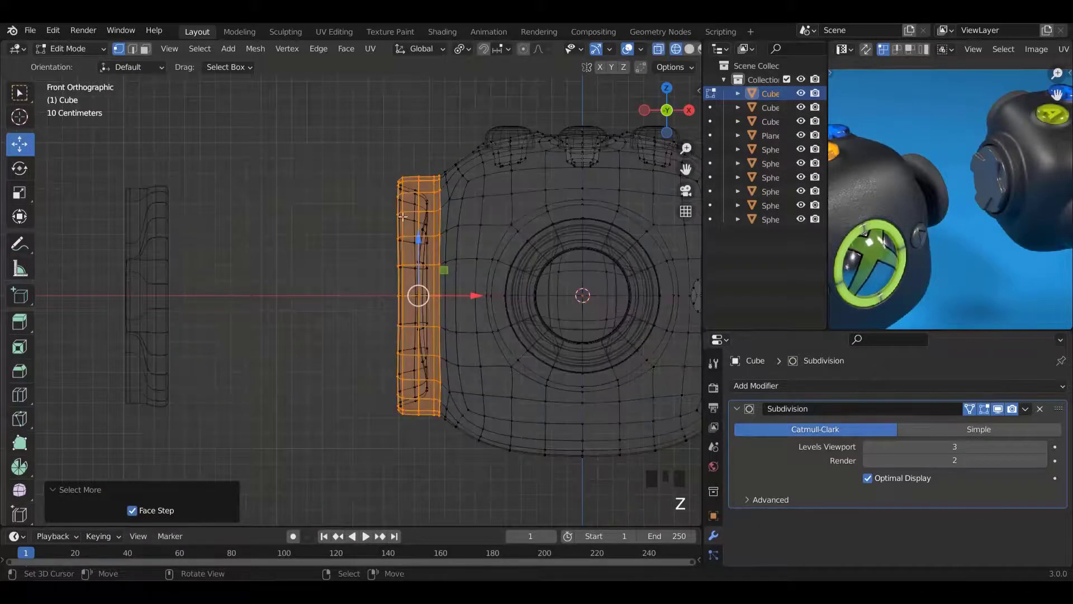
right_click(398, 199)
key(b)
drag(326, 96, 429, 480)
key(z)
mouse_move(405, 409)
middle_down()
mouse_move(416, 436)
mouse_move(397, 427)
middle_up()
key(ctrl+KP_Add)
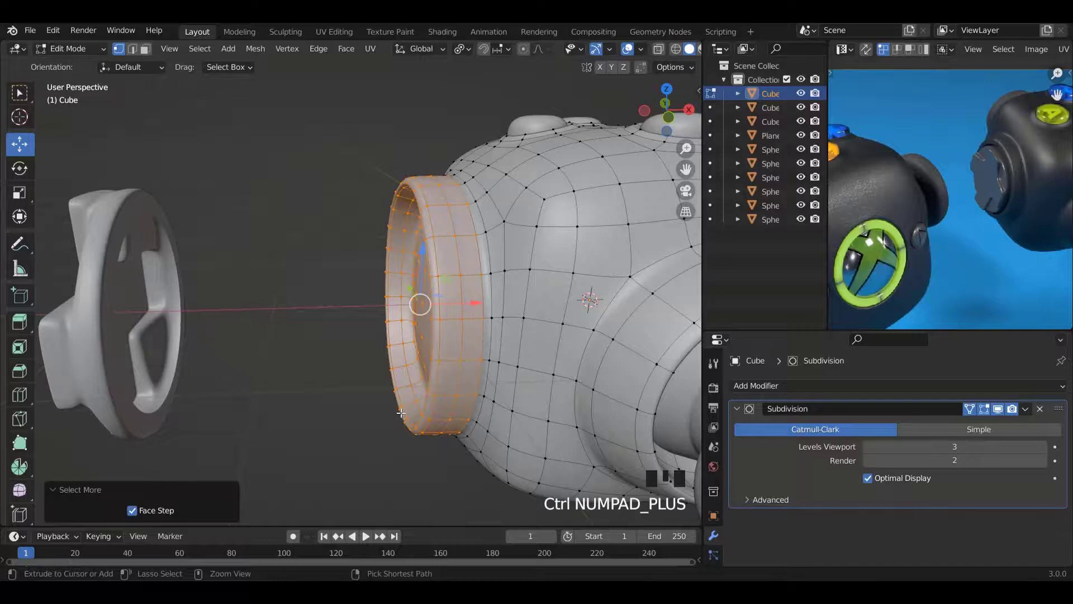
key(ctrl+KP_Add)
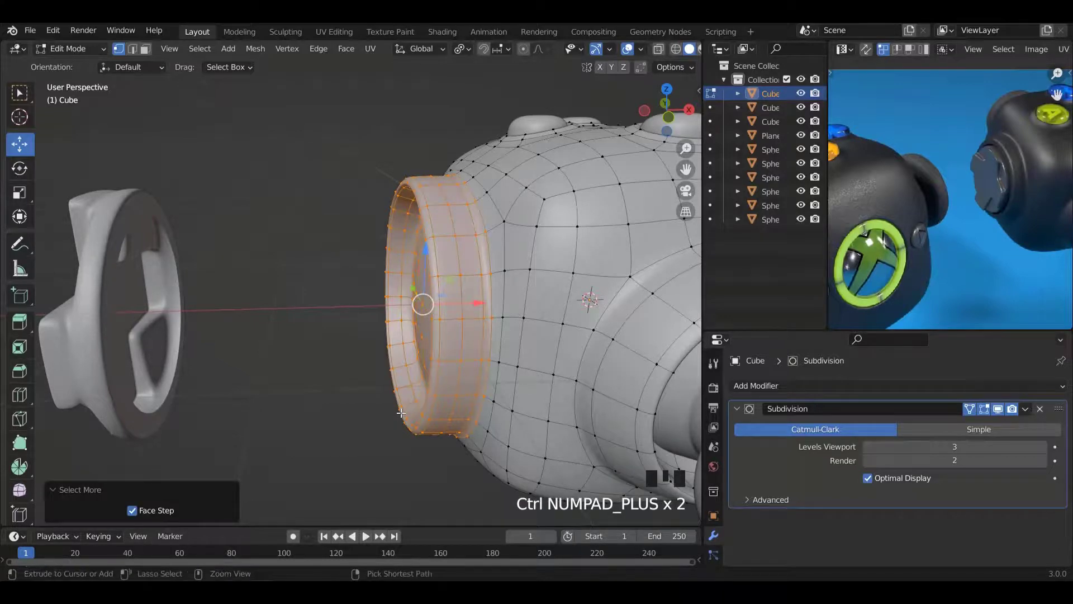
key(ctrl+KP_Add)
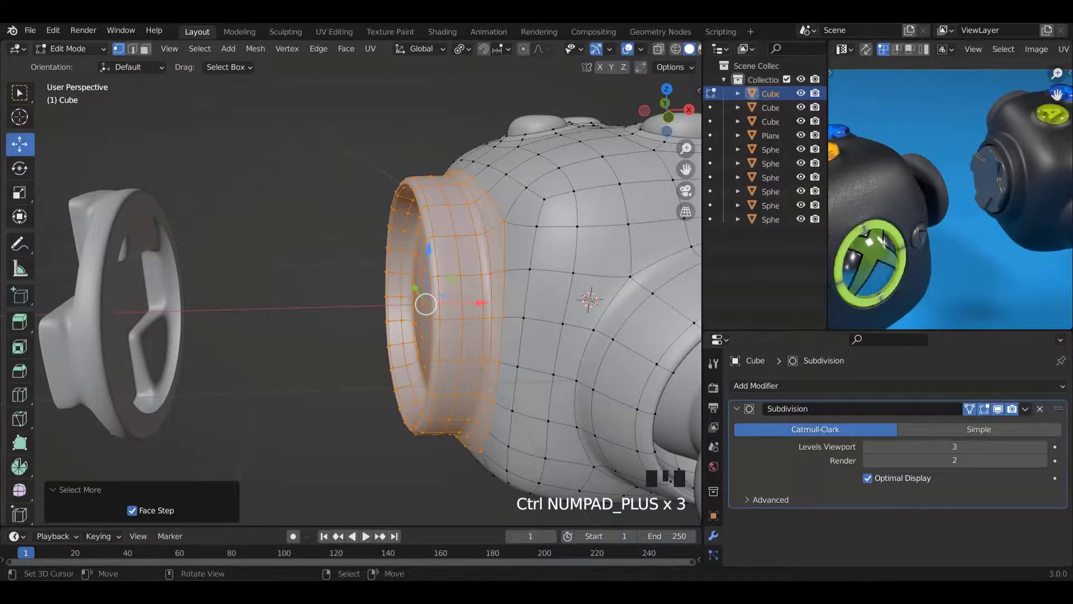
Scale the selected back rim down to about 0.89, and again by 0.954.
key(s)
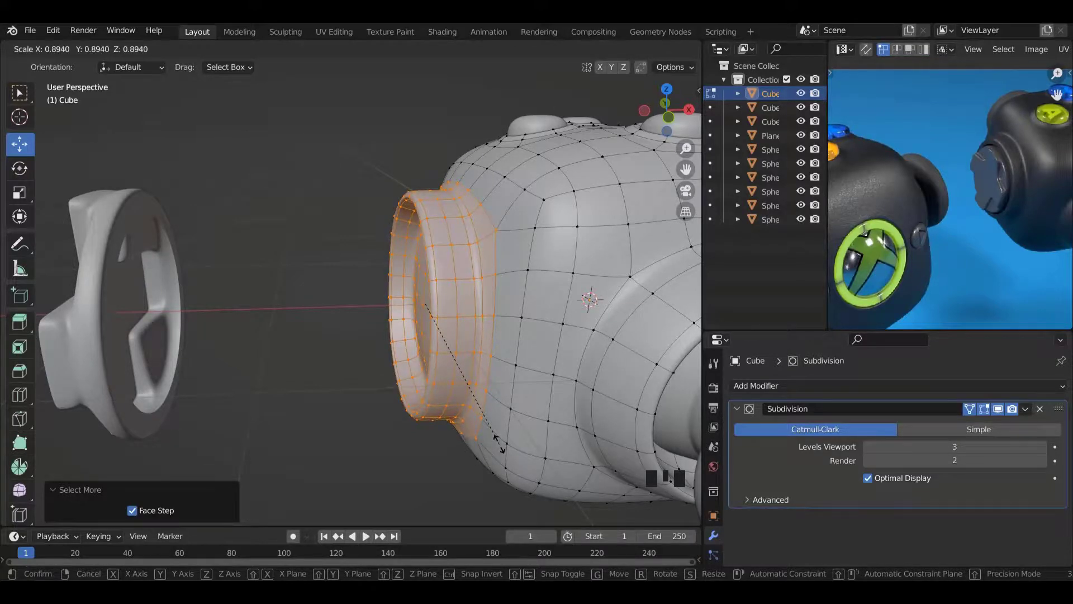
click(499, 444)
middle_drag(499, 443, 430, 350)
key(Tab)
key(Tab)
key(s)
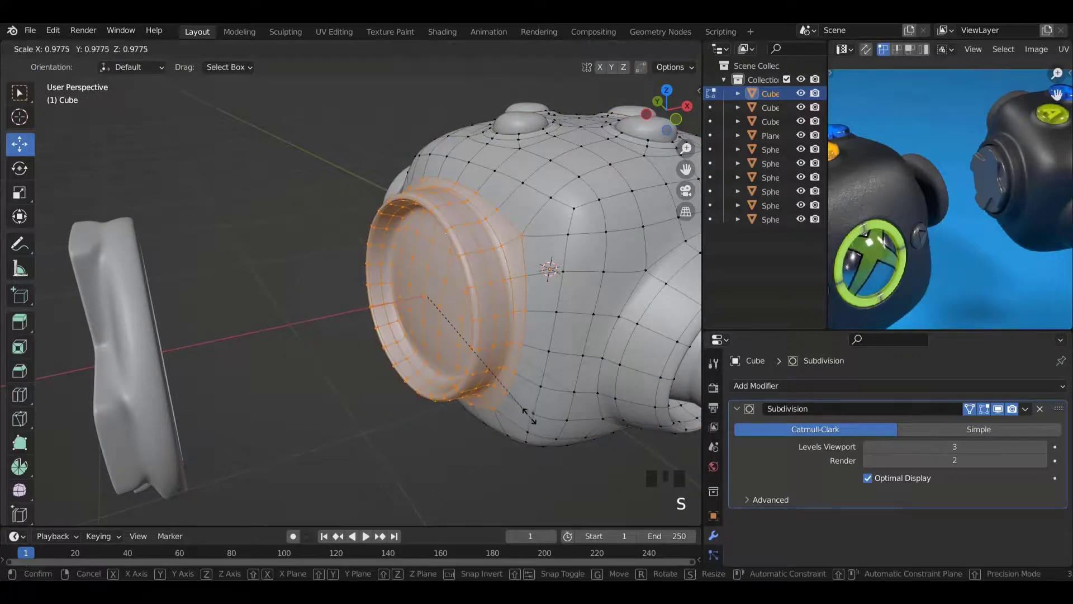
click(525, 414)
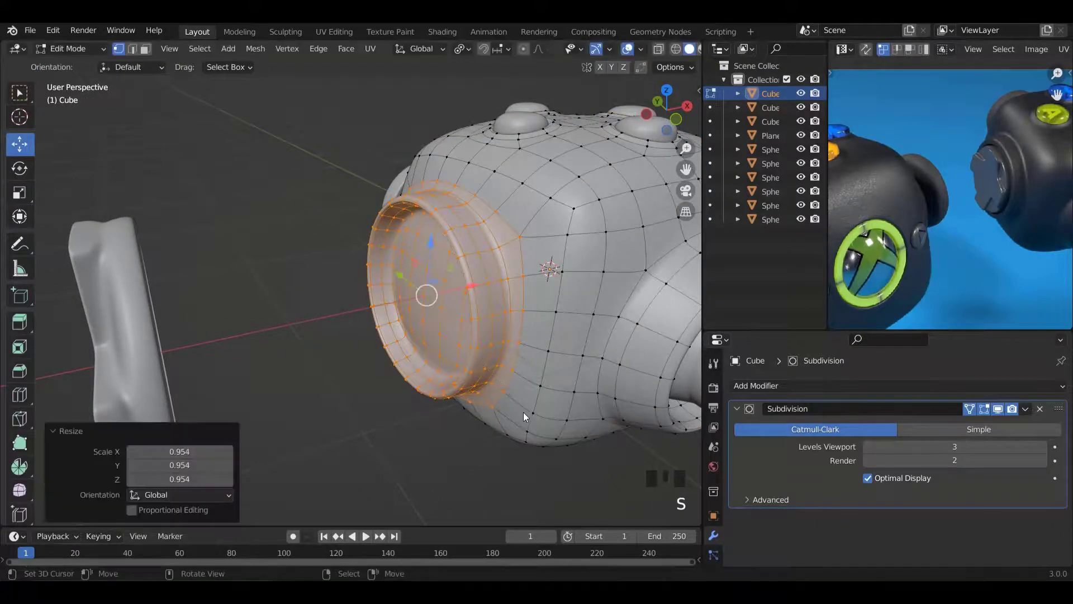
Check the rim in Object Mode, scale it down slightly once more in Edit Mode, and return to Object Mode.
key(Tab)
middle_drag(451, 309, 473, 300)
scroll(555, 351, up, 3)
key(Tab)
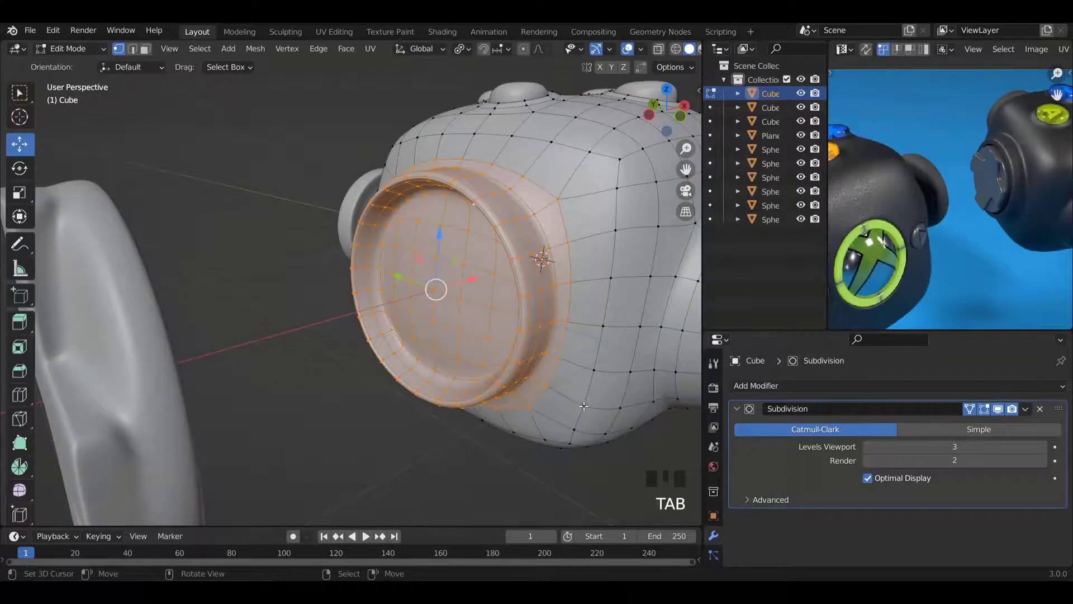
key(s)
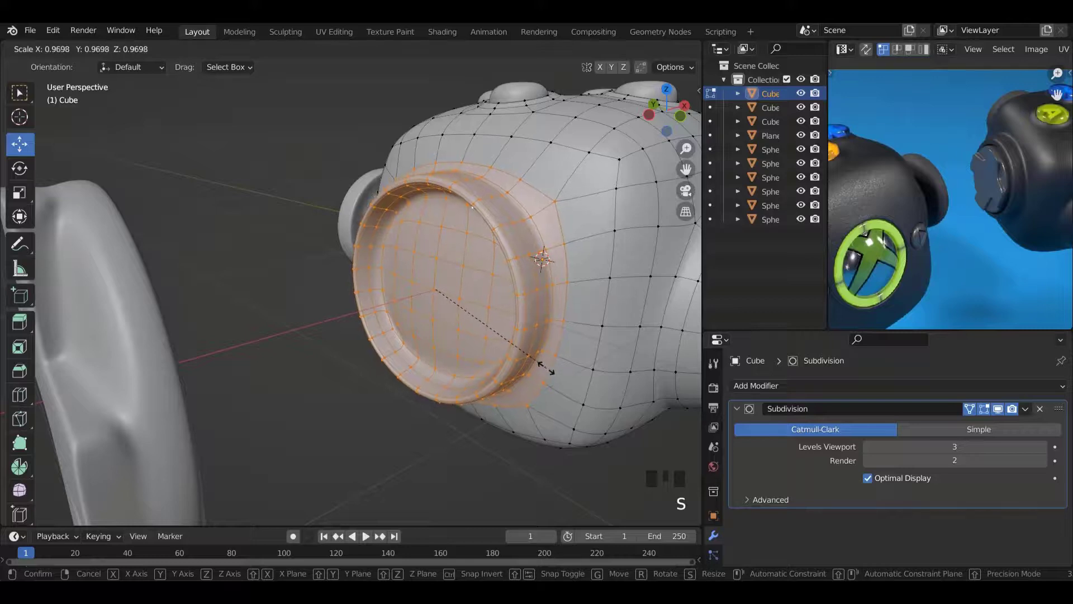
click(539, 361)
middle_drag(539, 362, 473, 362)
key(Tab)
key(Tab)
key(Tab)
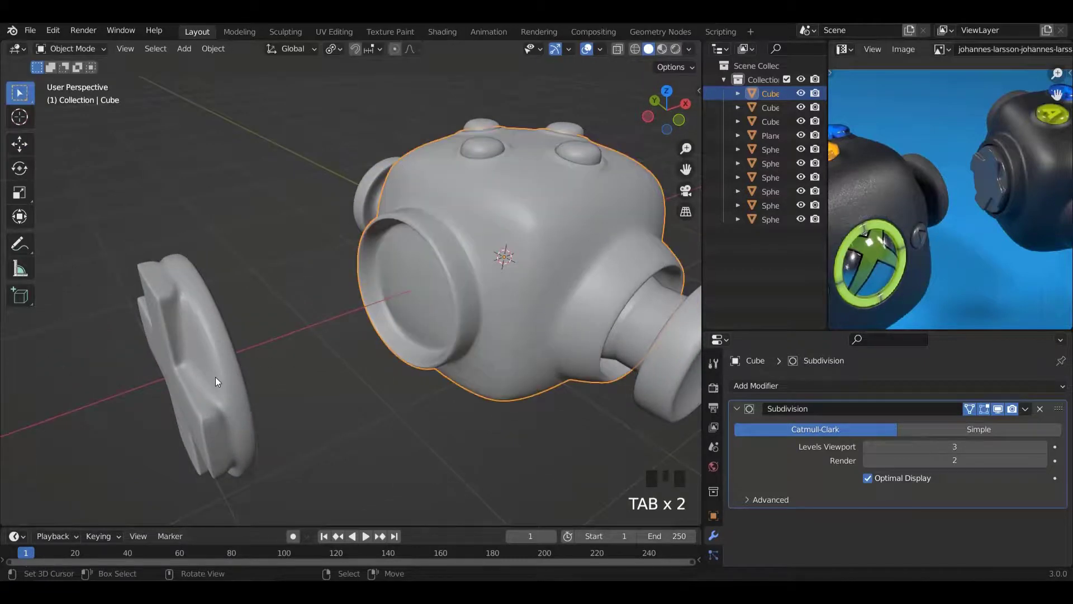
Open the plus-shaped part in Edit Mode, move it 1.3731 m along X towards the rim, and scale it by 0.818.
right_click(215, 377)
key(Tab)
drag(245, 356, 441, 302)
key(ctrl+KP_3)
scroll(441, 302, up, 2)
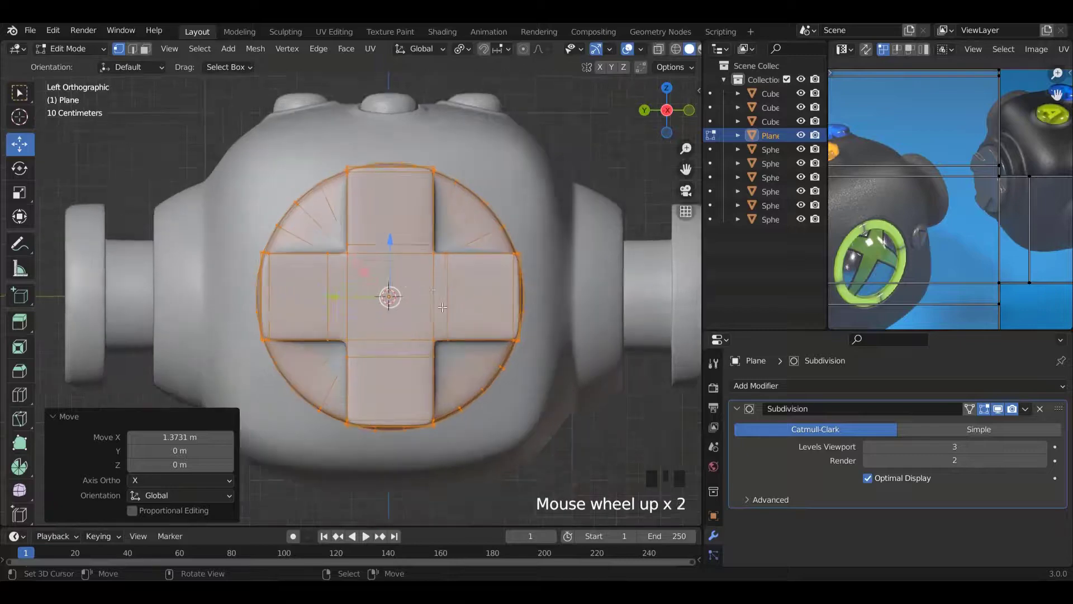
key(s)
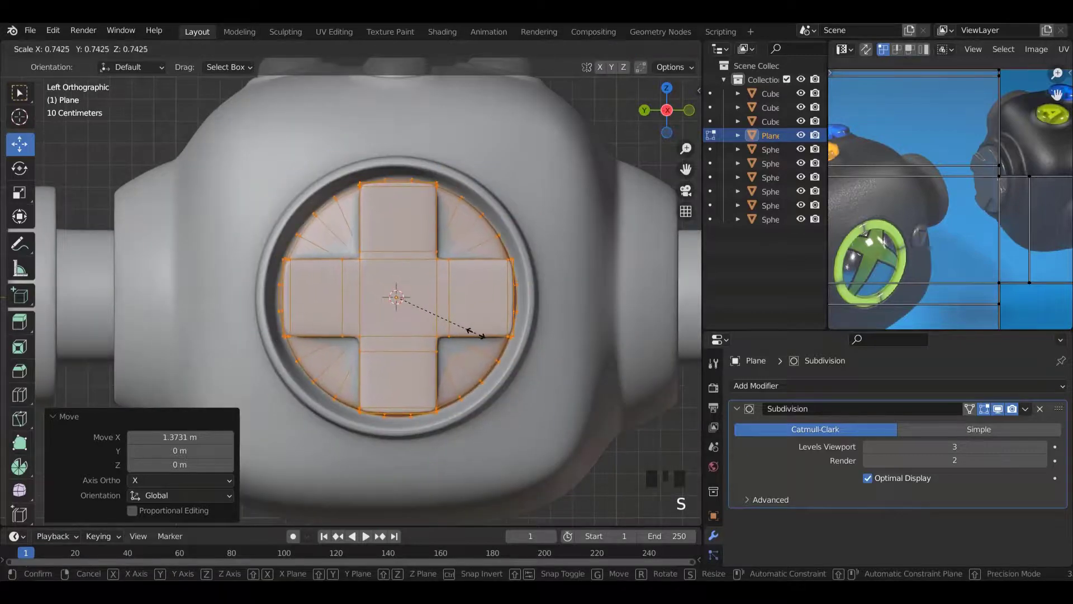
click(482, 342)
scroll(482, 343, down, 5)
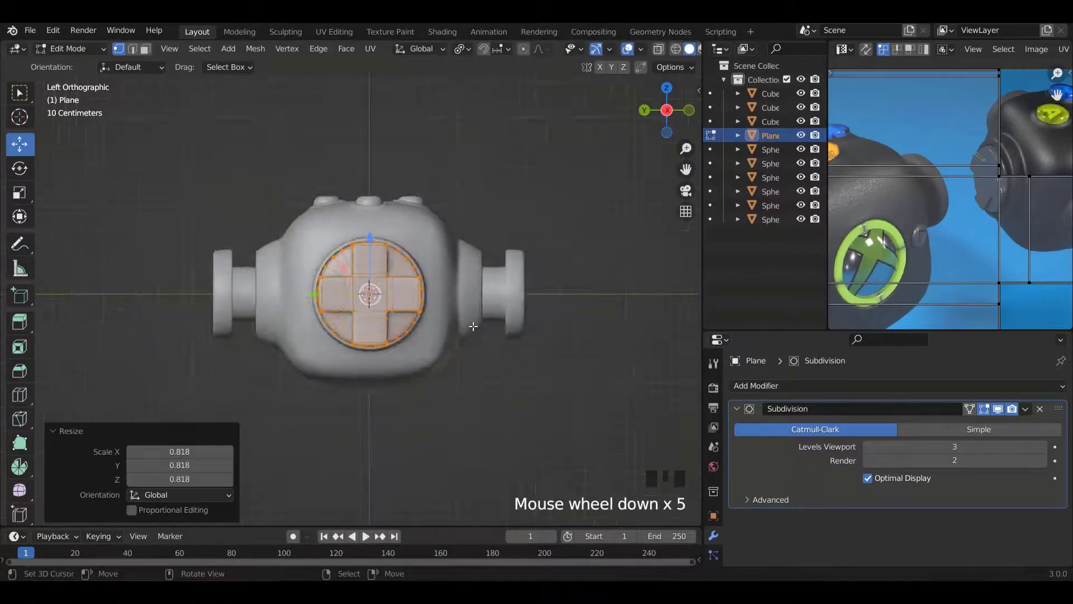
Move the plus-shaped part another 0.25759 m along X into the rim and scale it by 0.972.
middle_drag(482, 342, 439, 299)
scroll(439, 299, up, 5)
drag(433, 297, 476, 277)
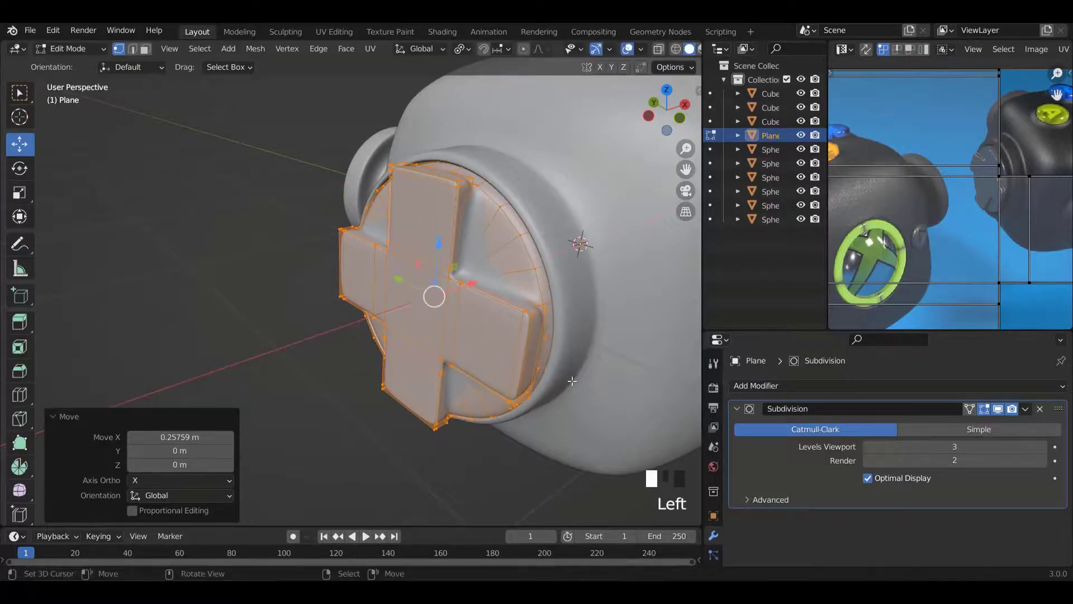
key(s)
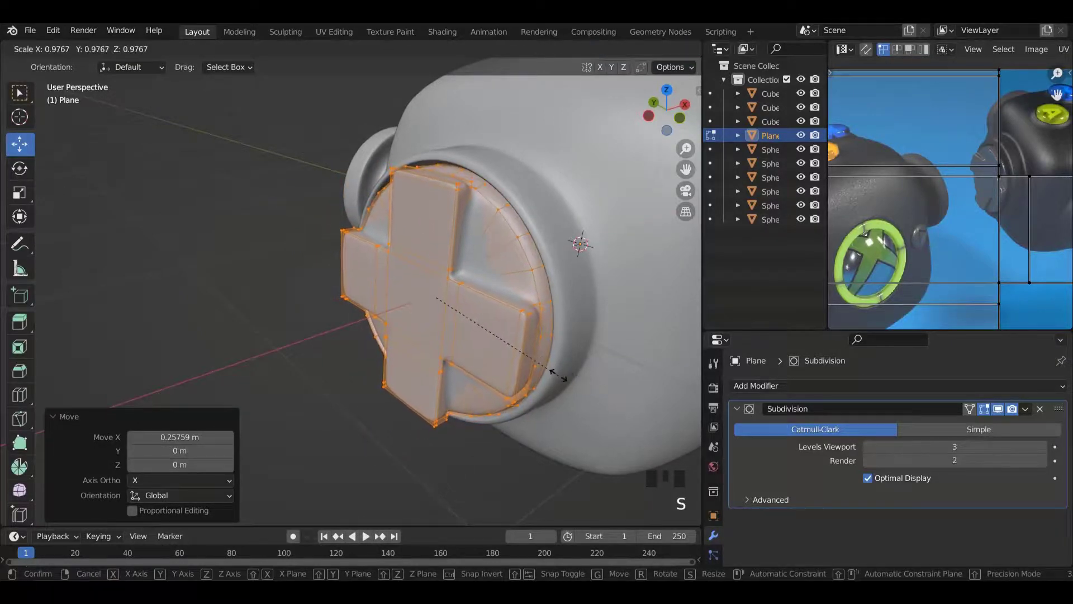
click(561, 370)
Rescale the plus-shaped part to fit the rim opening and return to Object Mode.
middle_drag(561, 370, 514, 279)
scroll(611, 352, up, 3)
scroll(442, 252, down, 2)
shift+scroll(549, 350, down, 5)
key(s)
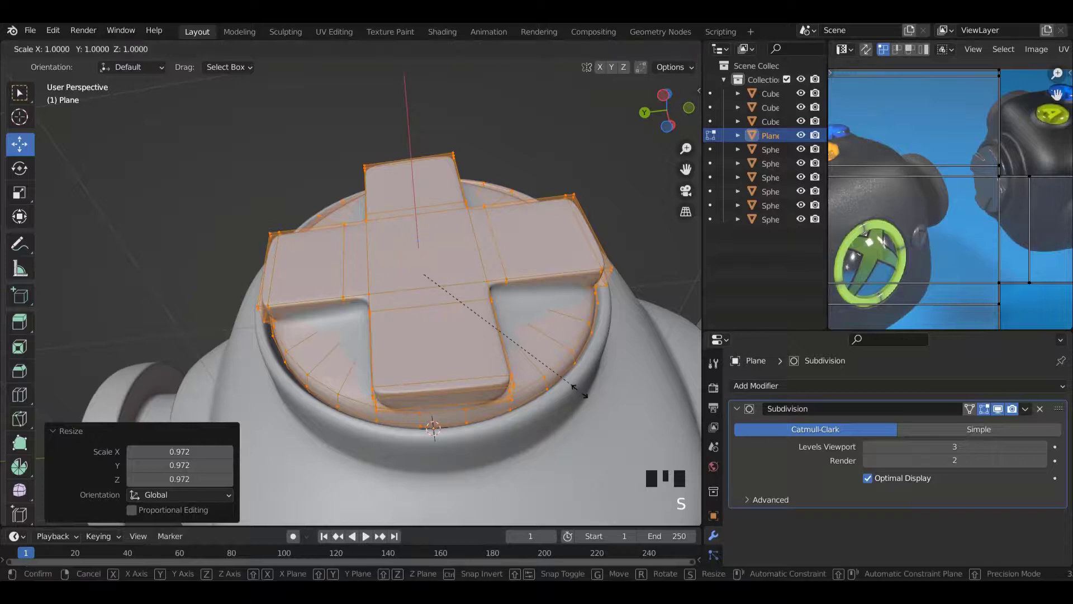
click(643, 419)
key(Tab)
In Edit Mode, enlarge the plus-shaped part slightly and shift it outward along X in the rim, then return to Object Mode.
scroll(531, 311, down, 4)
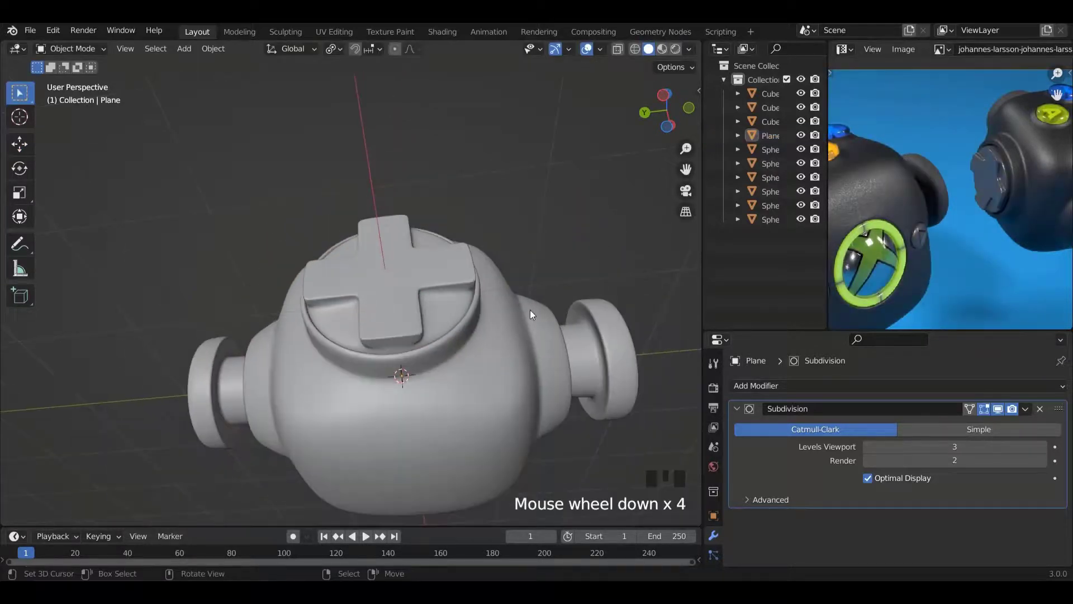
middle_drag(530, 311, 424, 357)
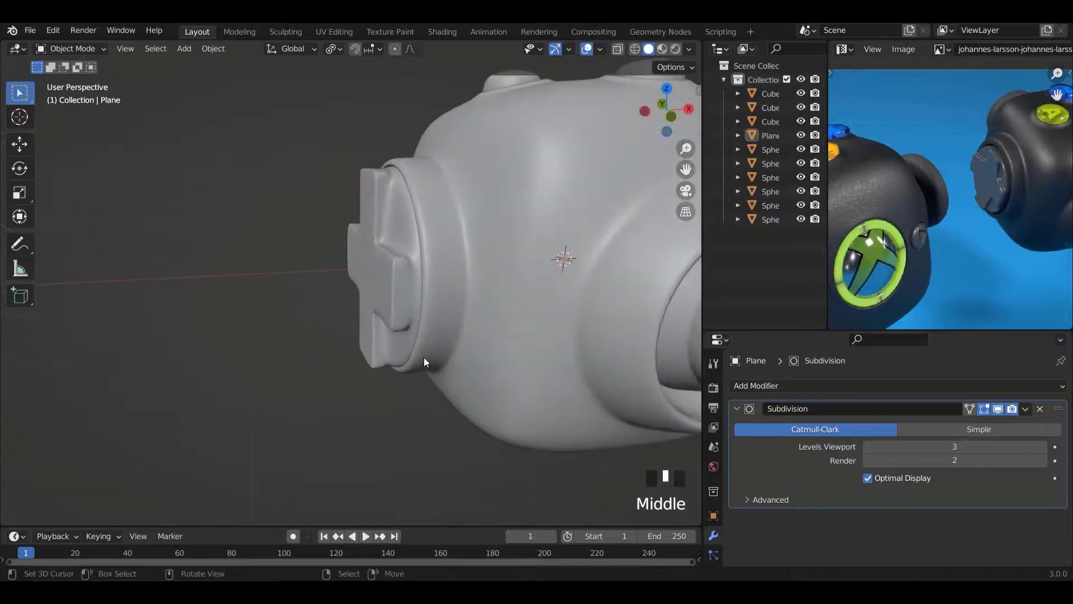
scroll(418, 300, up, 3)
shift+scroll(421, 294, up, 4)
right_click(428, 282)
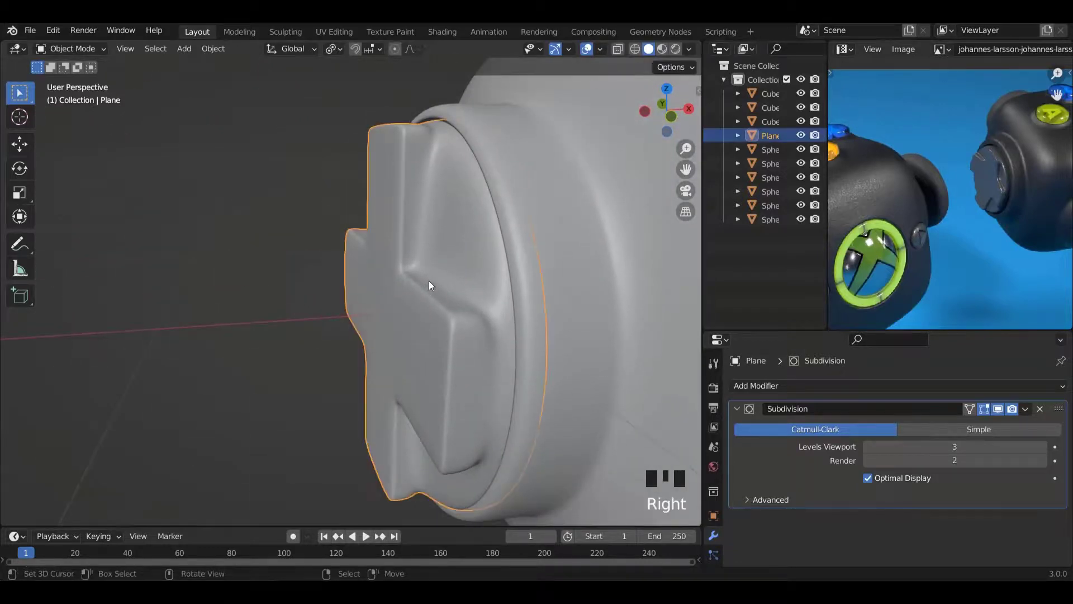
key(Tab)
mouse_move(469, 307)
mouse_down()
mouse_move(460, 309)
mouse_move(472, 313)
mouse_move(486, 297)
mouse_up()
right_click(487, 298)
middle_drag(466, 331, 453, 357)
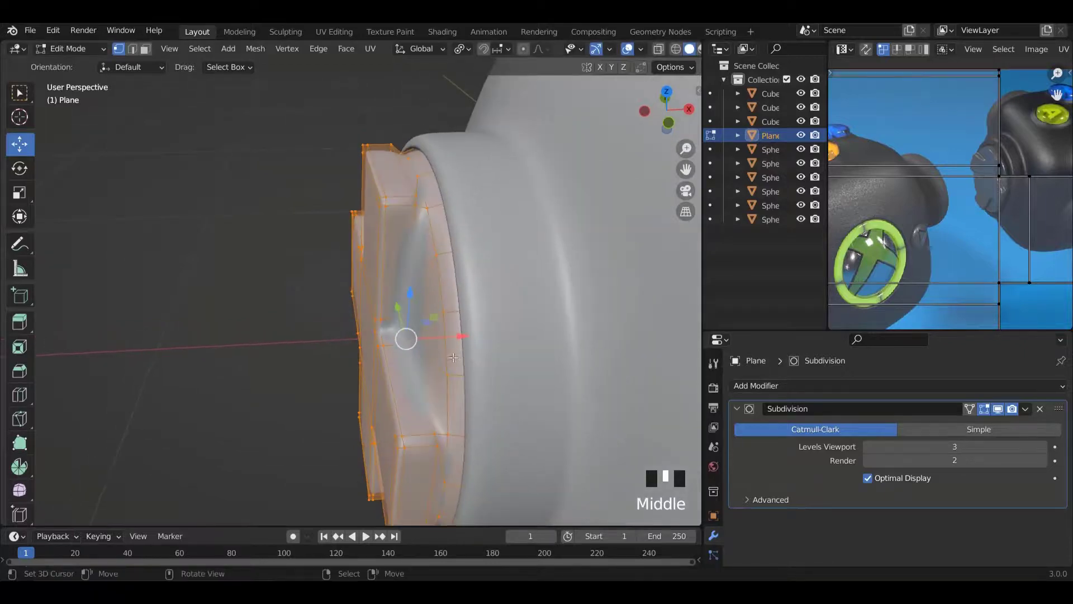
key(s)
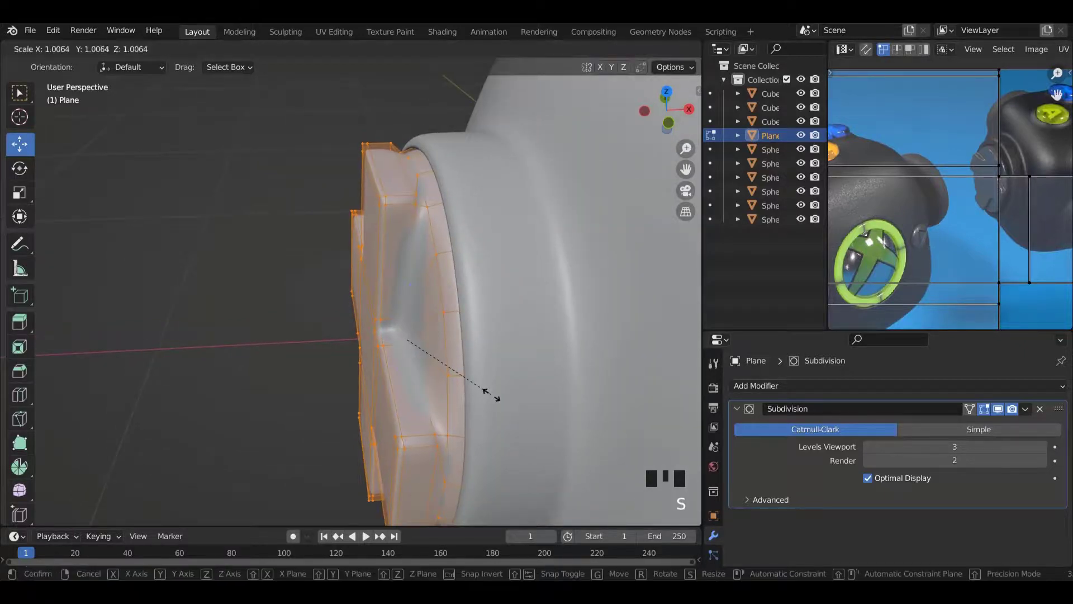
click(495, 396)
drag(459, 337, 441, 338)
key(Tab)
Widen the reference image area and reframe the picture on the large controller.
scroll(444, 331, down, 5)
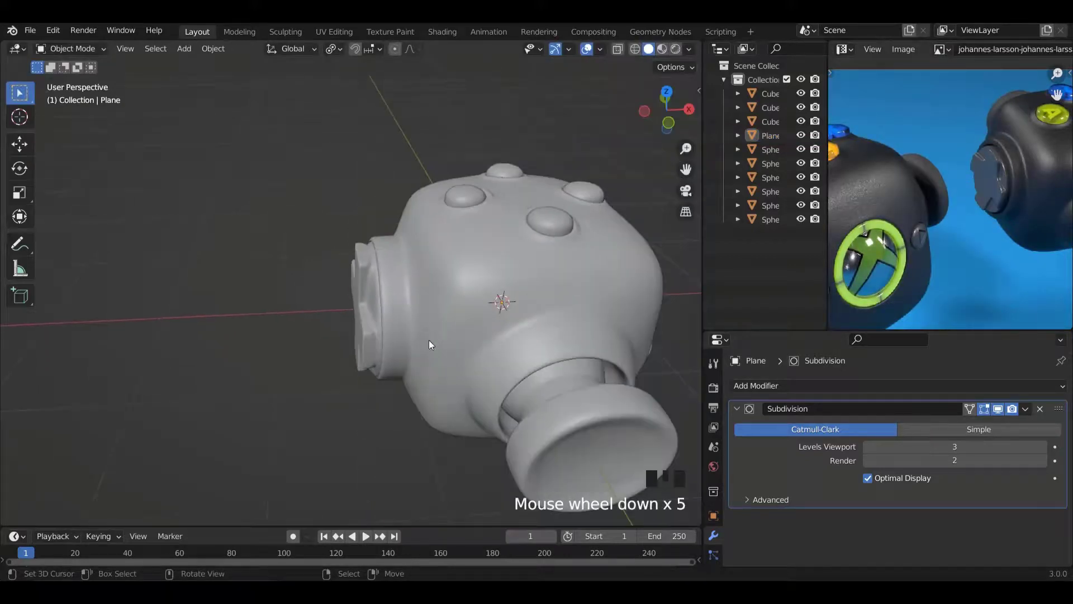
middle_drag(428, 340, 514, 209)
scroll(404, 217, up, 6)
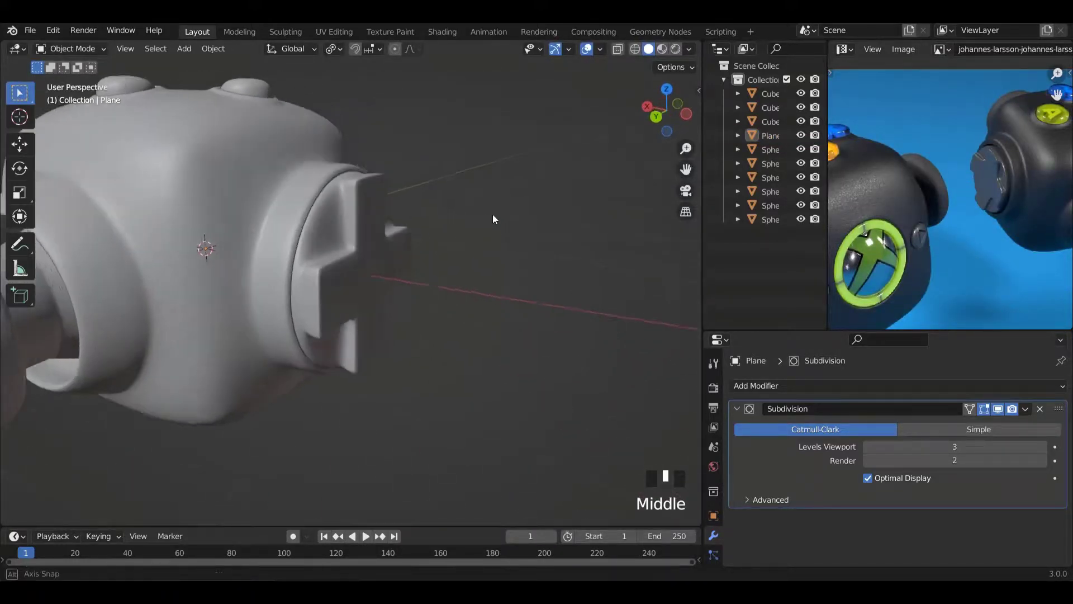
scroll(472, 232, down, 5)
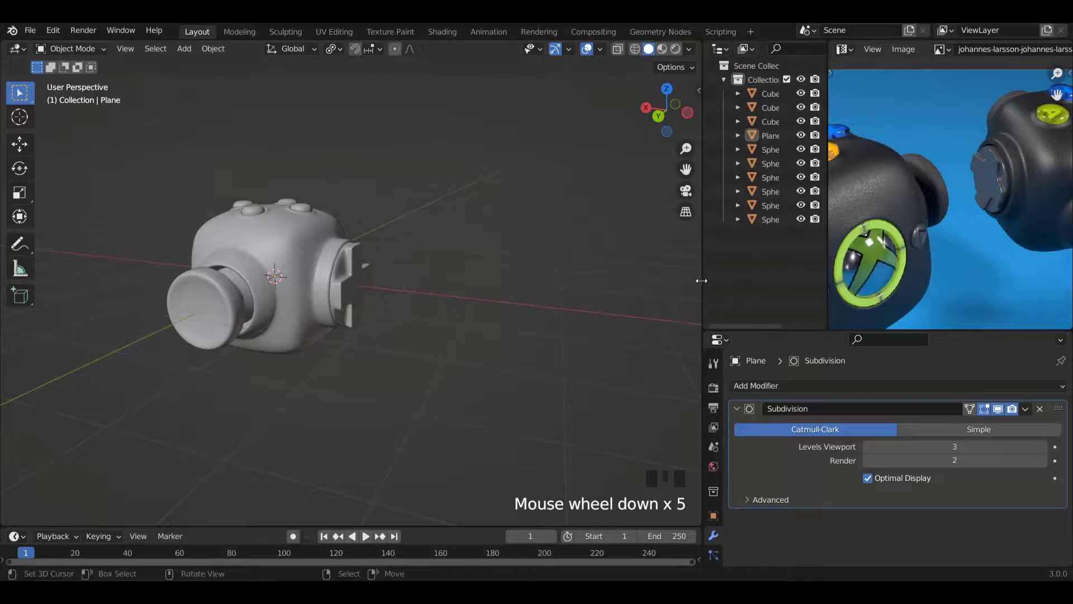
drag(702, 280, 600, 280)
drag(828, 278, 716, 278)
scroll(822, 272, down, 3)
middle_drag(822, 271, 837, 263)
scroll(853, 225, up, 2)
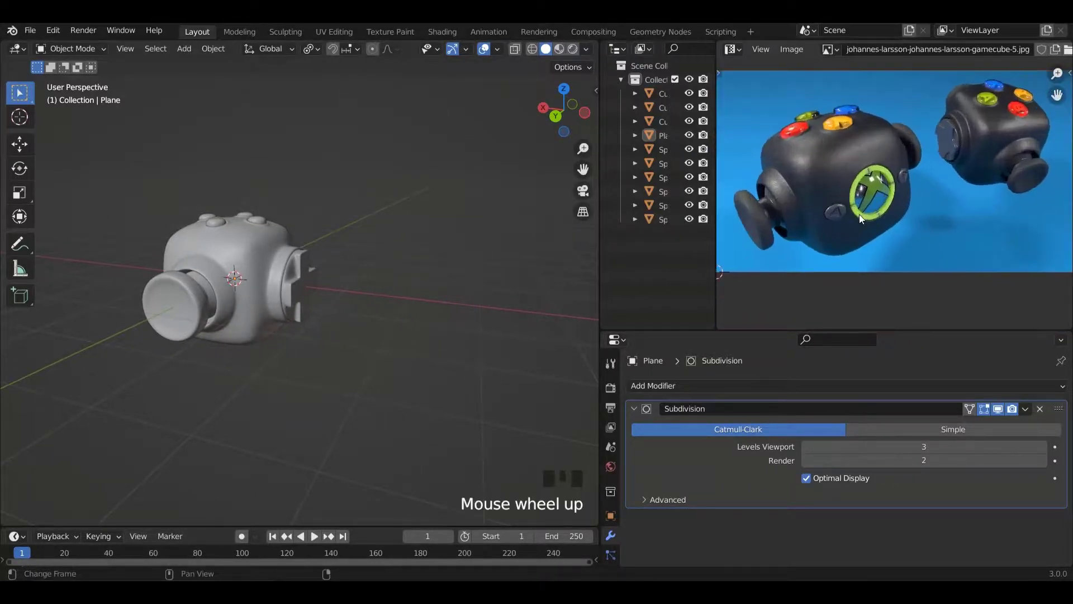
middle_drag(909, 191, 938, 188)
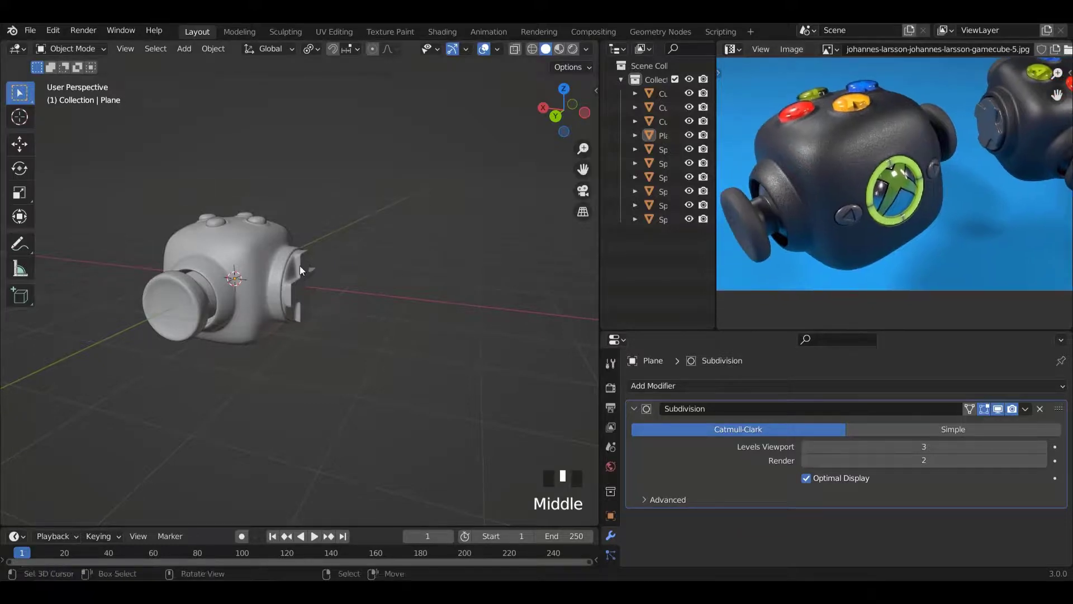
Compare the modelled controller with the reference image from several angles and save the file xbox.blend.
middle_drag(464, 319, 557, 268)
middle_drag(474, 261, 477, 259)
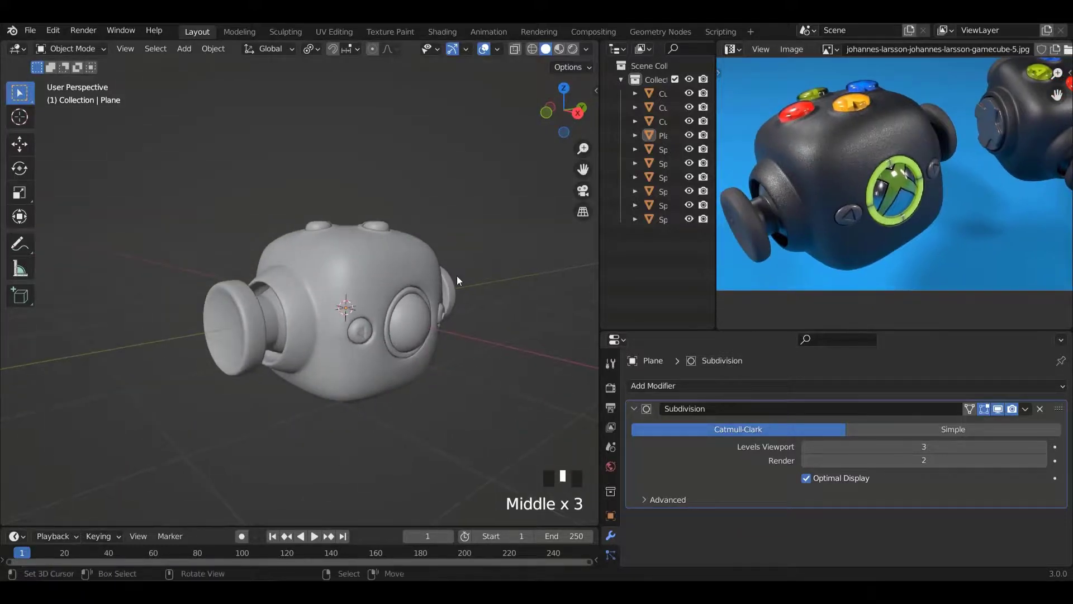
scroll(457, 280, down, 2)
middle_drag(388, 309, 421, 334)
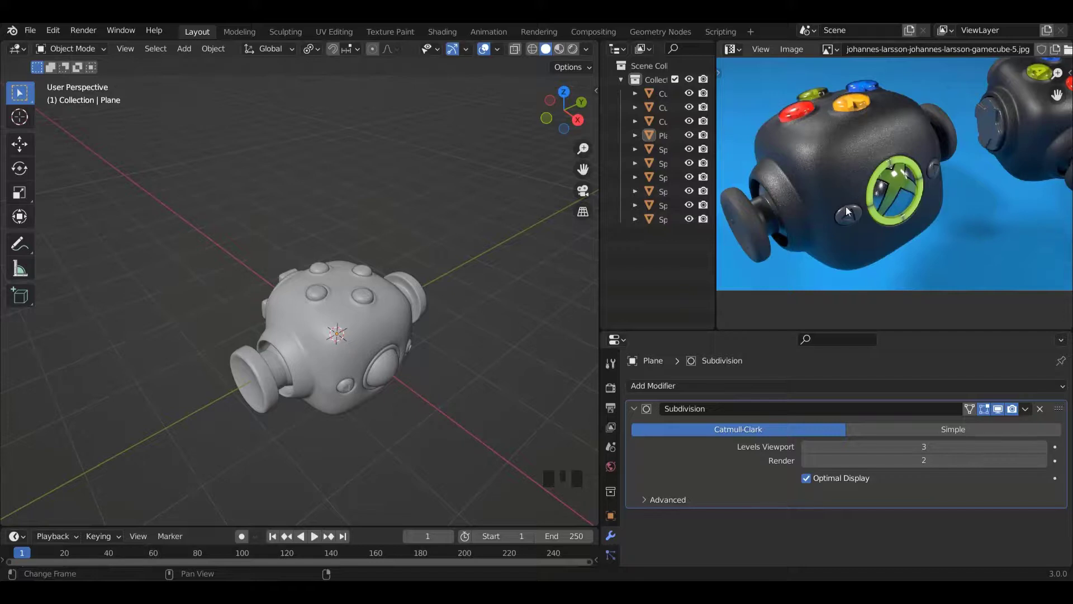
middle_drag(848, 211, 859, 209)
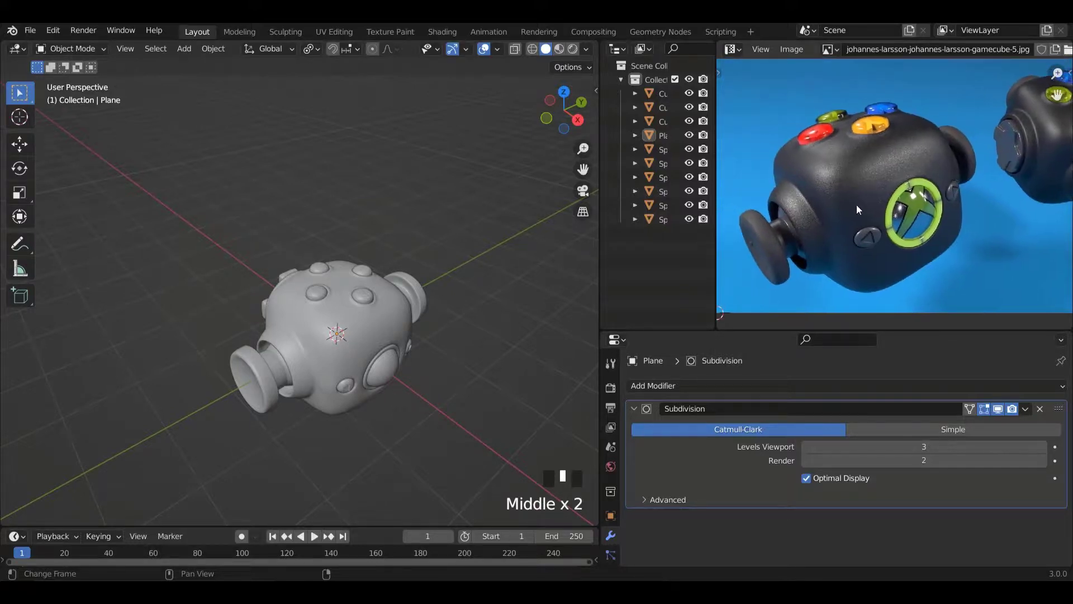
middle_drag(400, 401, 391, 326)
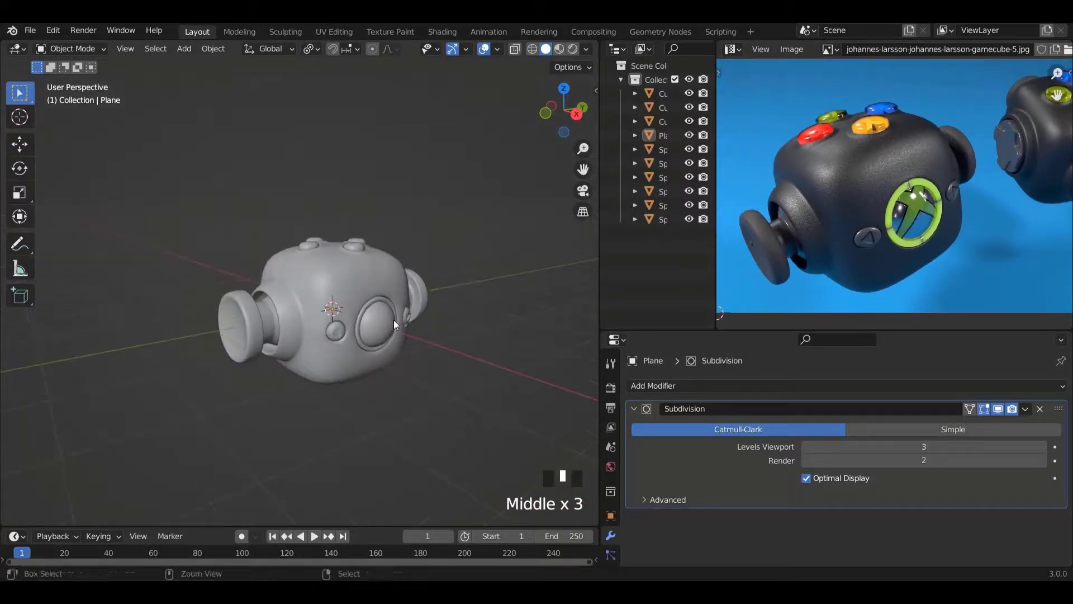
key(ctrl+s)
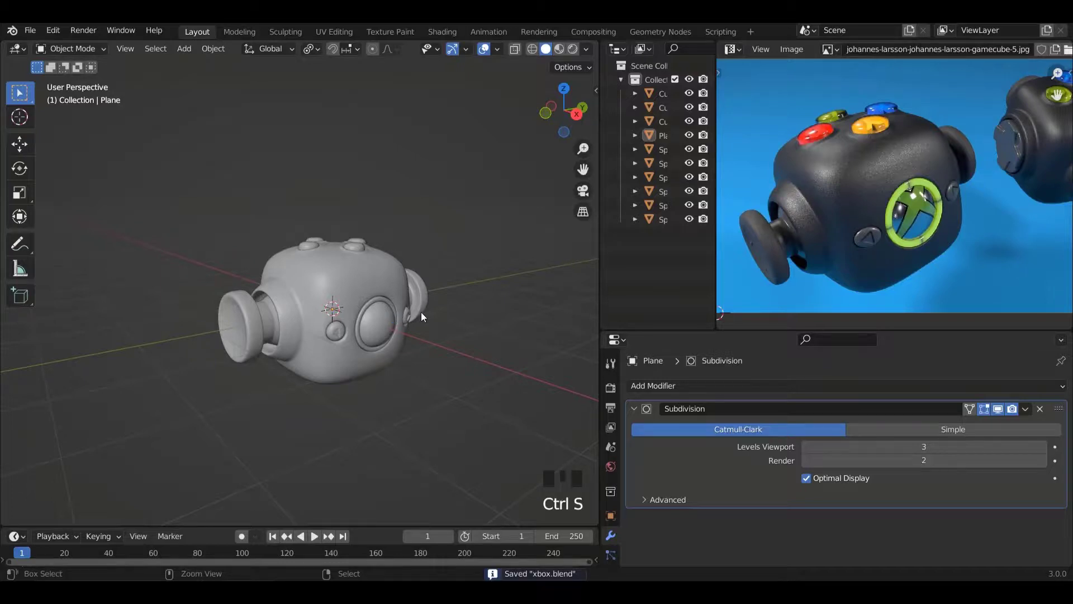
key(ctrl+s)
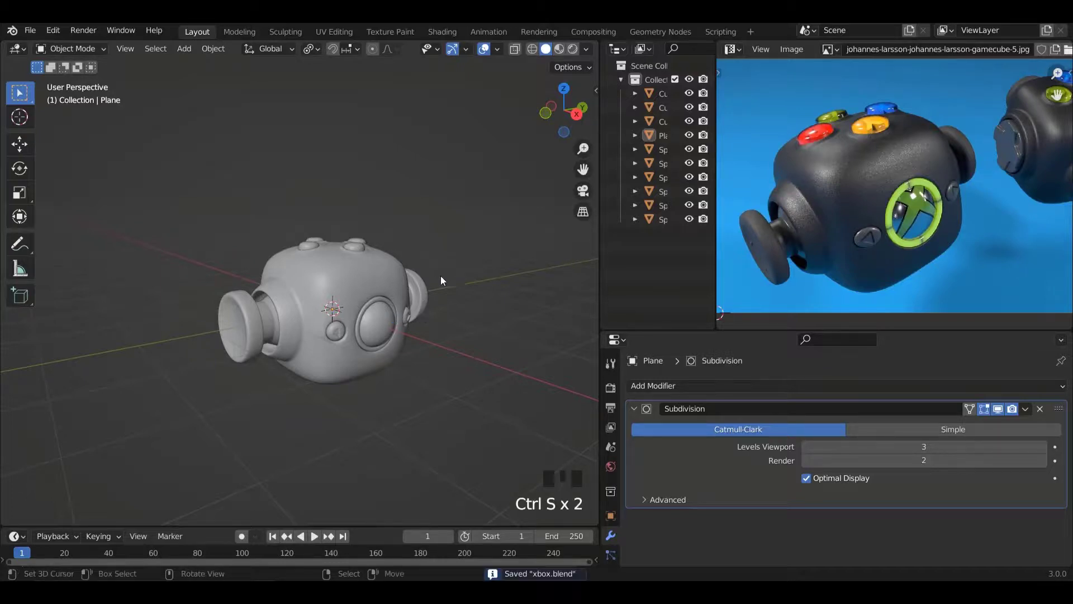
Select the large dome on the front of the controller and isolate it in local view.
ctrl+scroll(442, 274, down, 1)
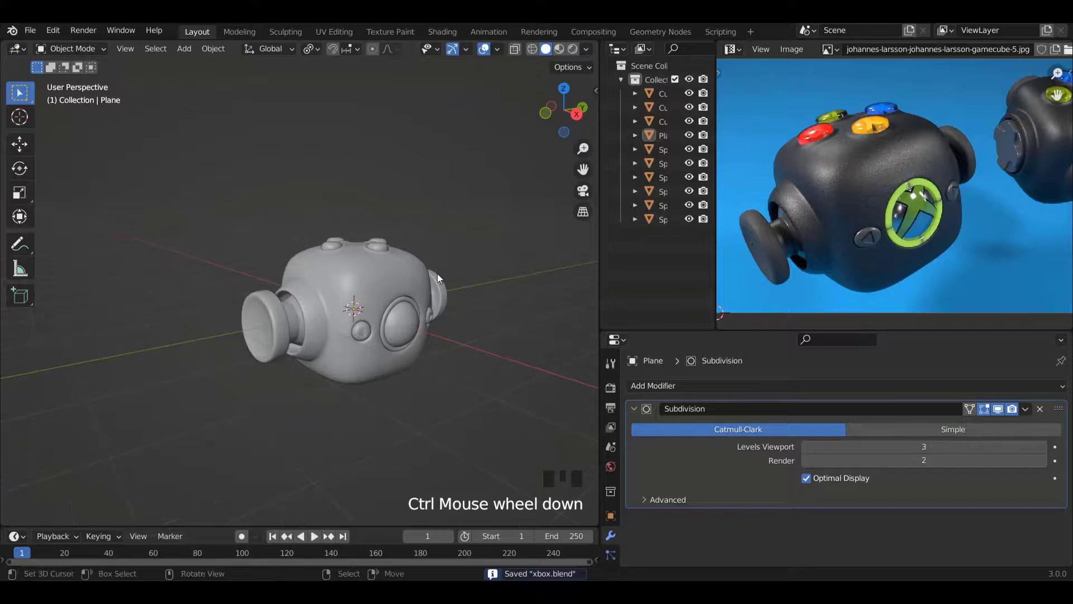
scroll(437, 274, up, 1)
mouse_move(428, 275)
middle_down()
mouse_move(456, 269)
mouse_move(410, 277)
middle_up()
scroll(434, 342, up, 2)
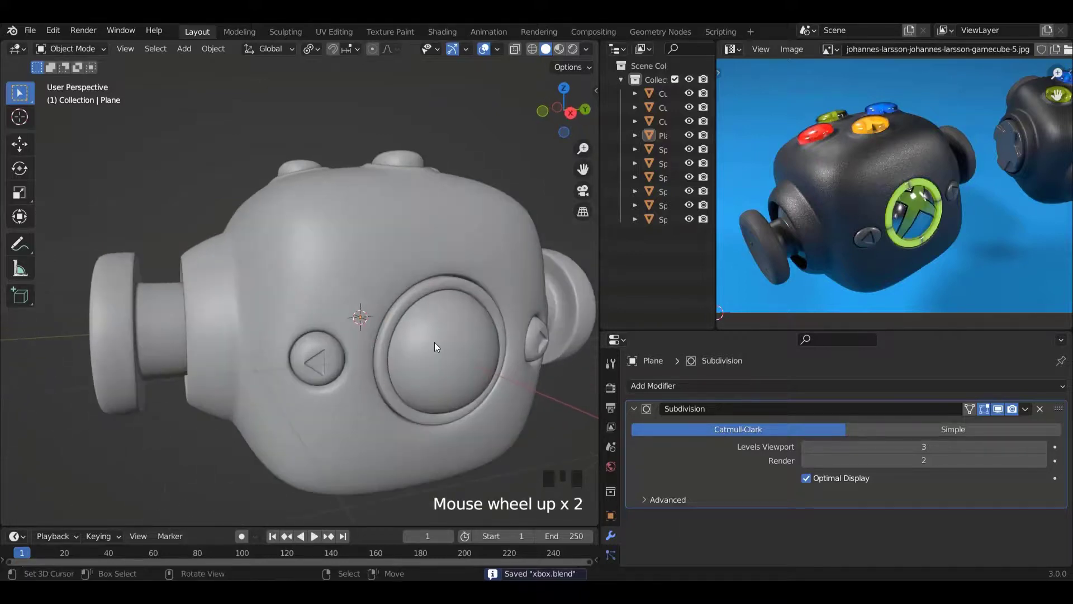
right_click(444, 345)
key(KP_Divide)
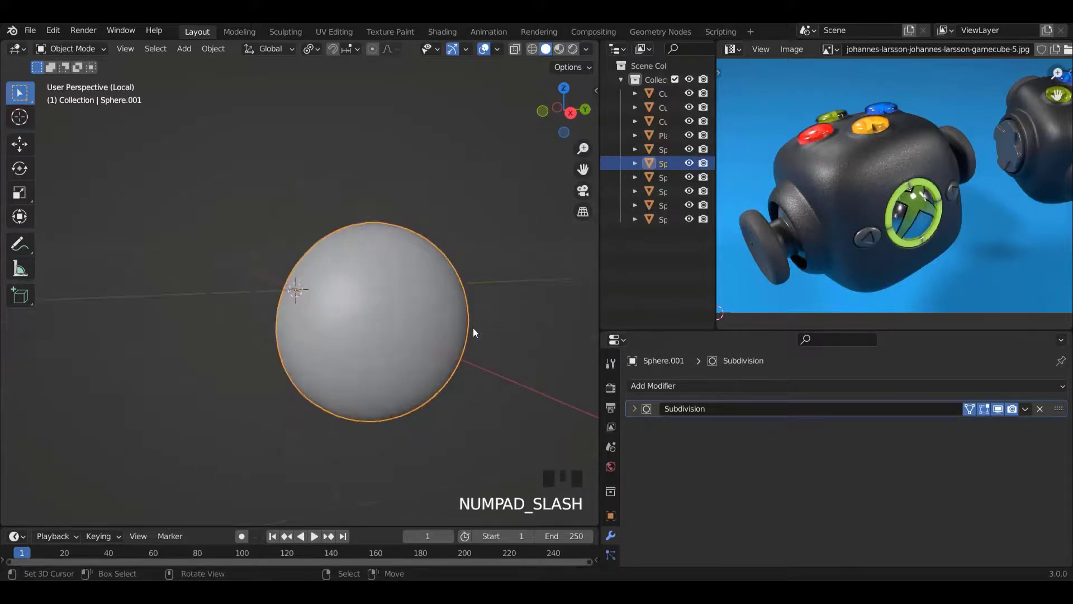
In Edit Mode, select the edge loop around the dome's open rim and mark it as a seam.
key(Tab)
middle_drag(473, 329, 364, 331)
scroll(416, 238, down, 1)
alt+right_click(342, 368)
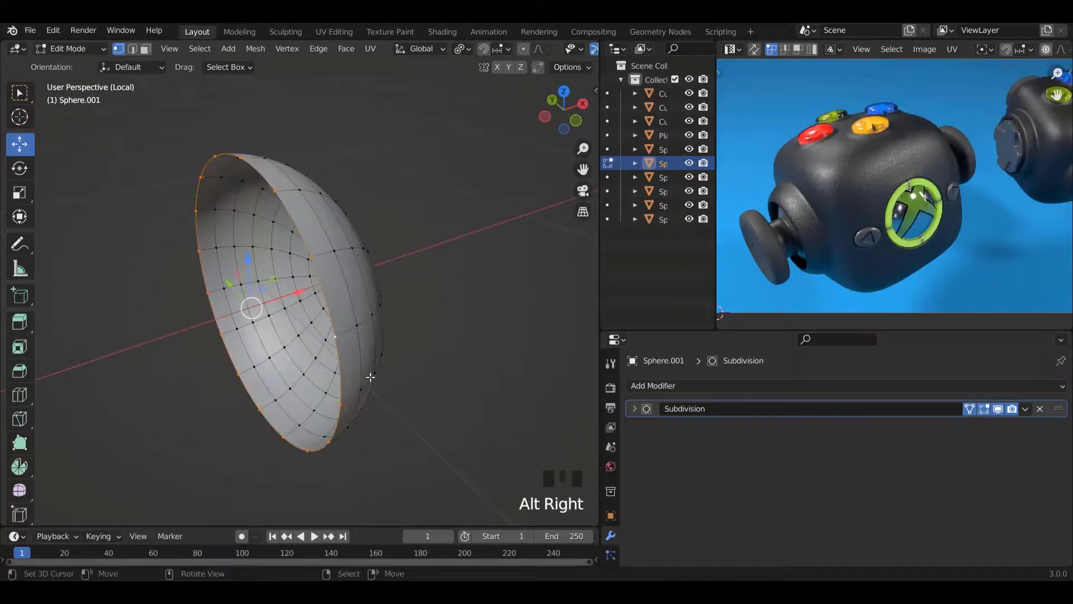
middle_drag(372, 376, 403, 299)
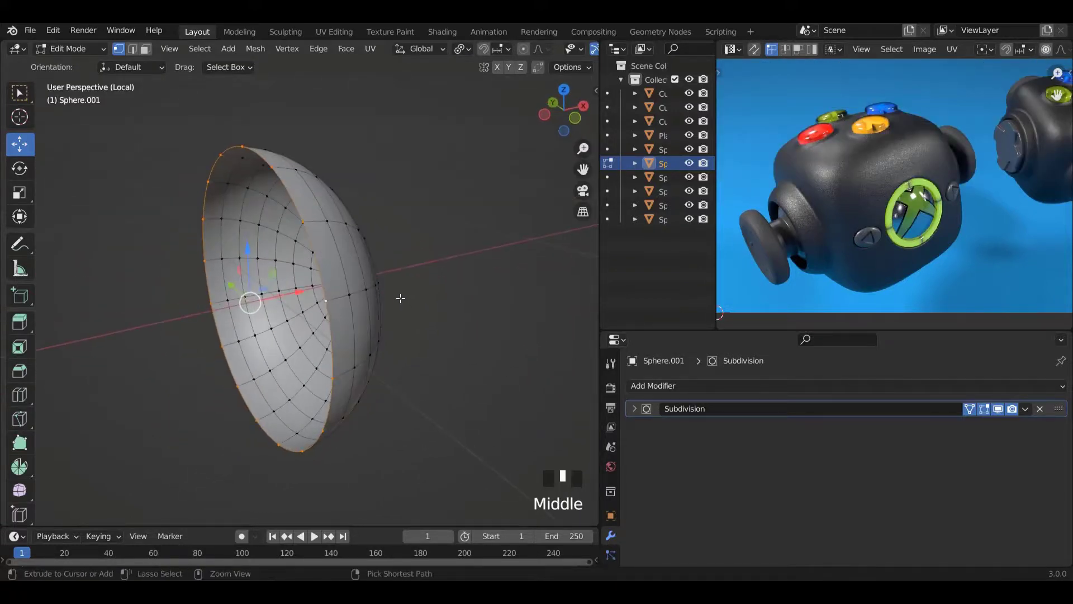
key(ctrl+e)
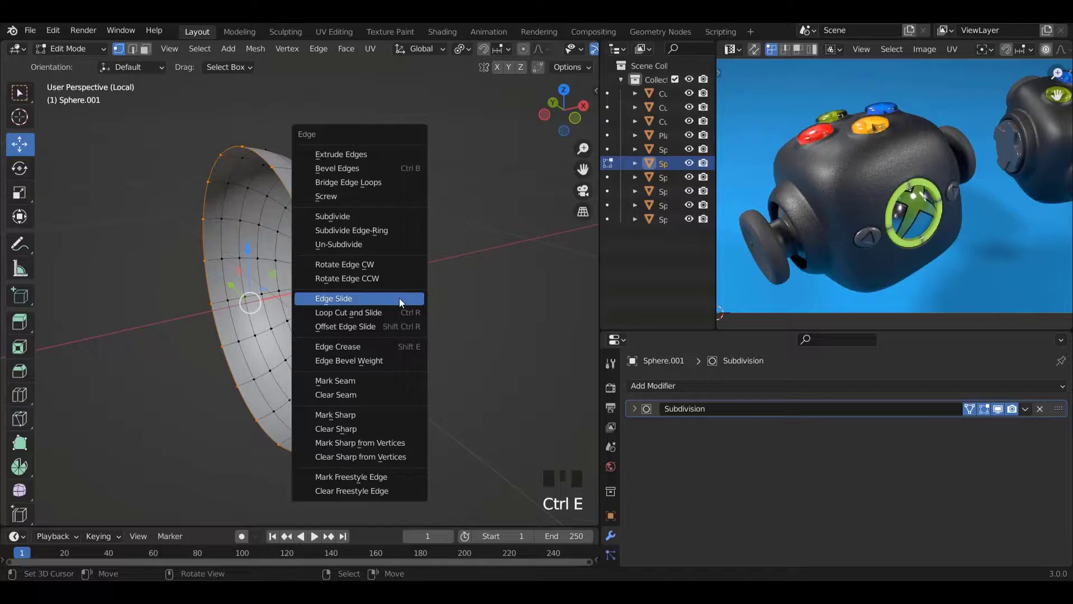
click(360, 382)
Select the dome's whole mesh and unwrap its UVs with the Angle Based method.
key(a)
key(a)
key(a)
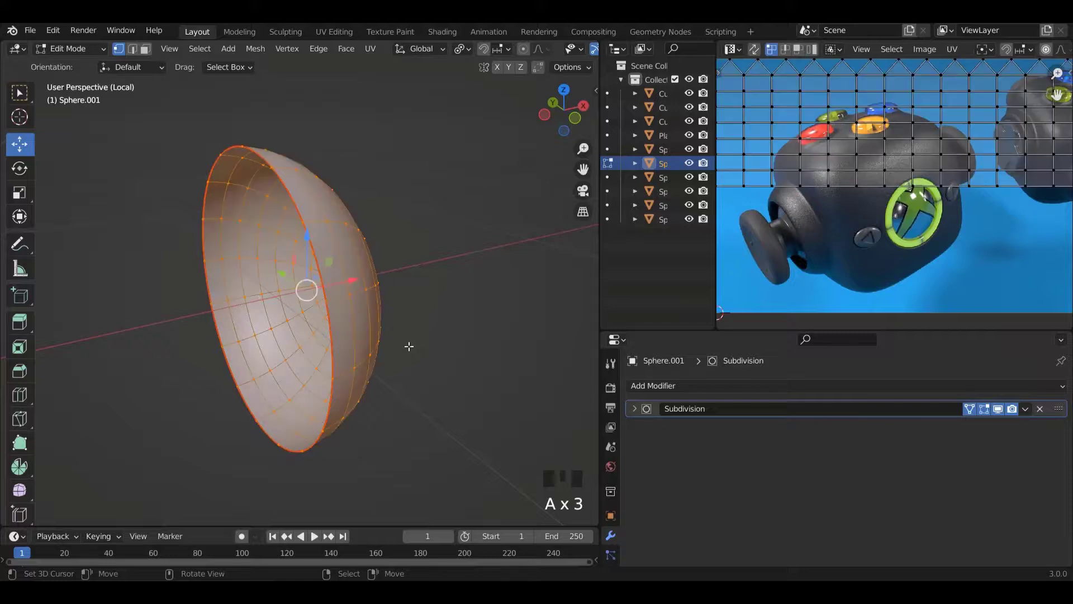
key(u)
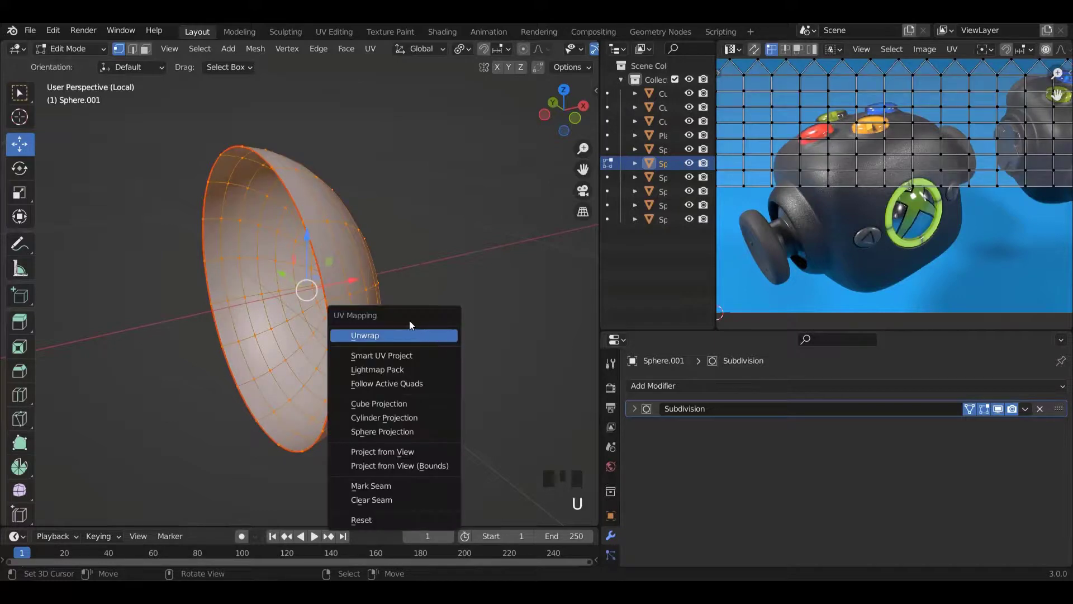
click(411, 338)
scroll(947, 191, down, 1)
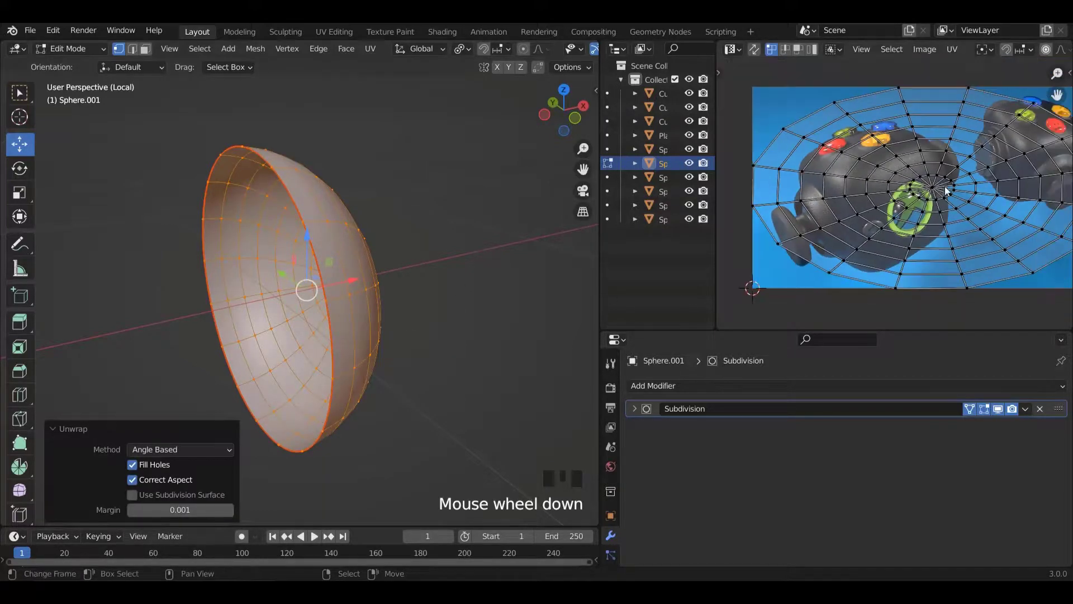
scroll(965, 192, down, 1)
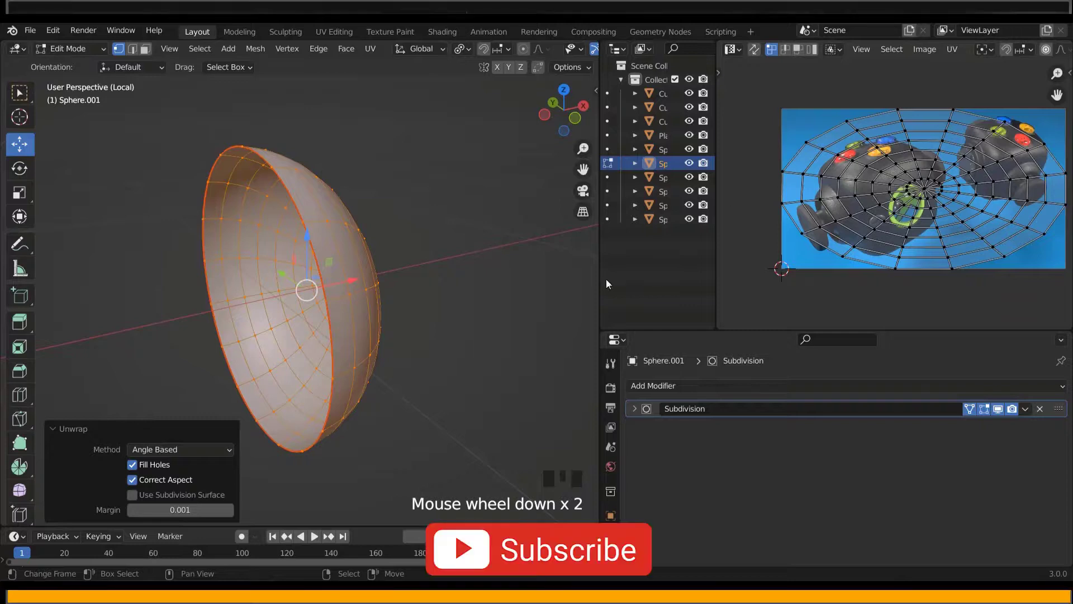
Return to Object Mode, leave local view to show the whole controller, and save the file.
mouse_move(361, 348)
middle_down()
mouse_move(372, 342)
mouse_move(356, 353)
middle_up()
key(Tab)
key(KP_Divide)
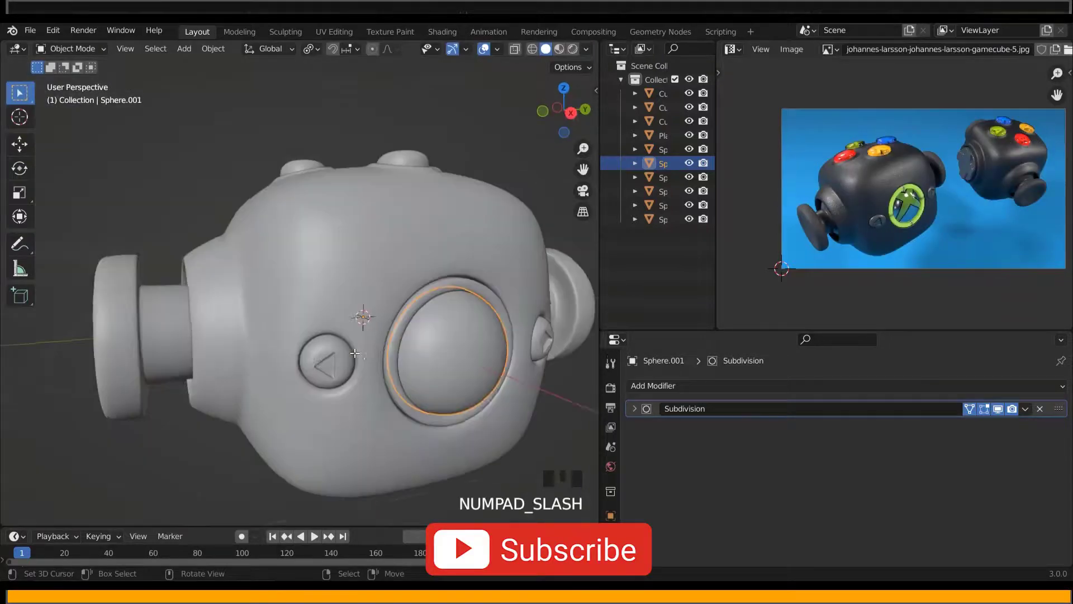
key(ctrl+s)
scroll(380, 335, down, 2)
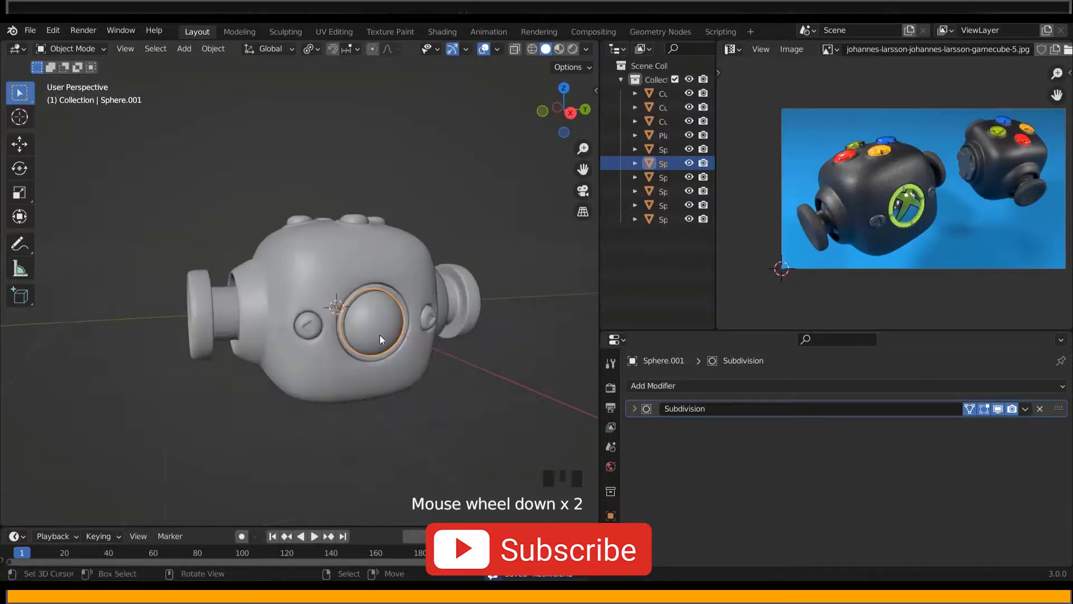